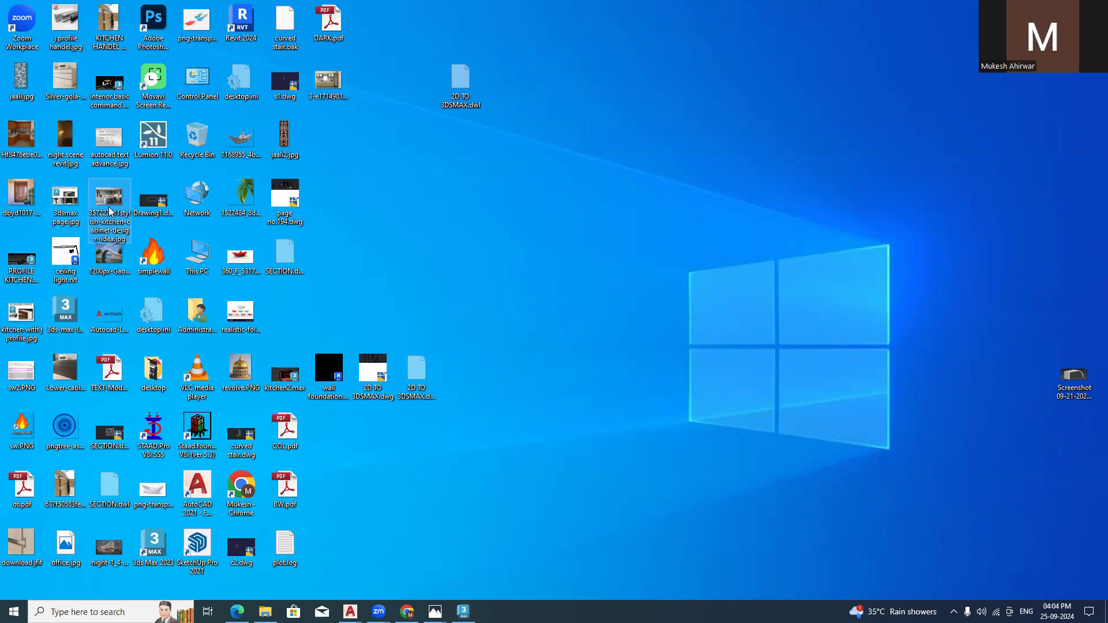
# Compare the kitchen cabinet reference photo with the upper and lower cabinets of the 3ds Max kitchen model
pyautogui.click(493, 33)
pyautogui.moveTo(448, 58); pyautogui.dragTo(486, 58)
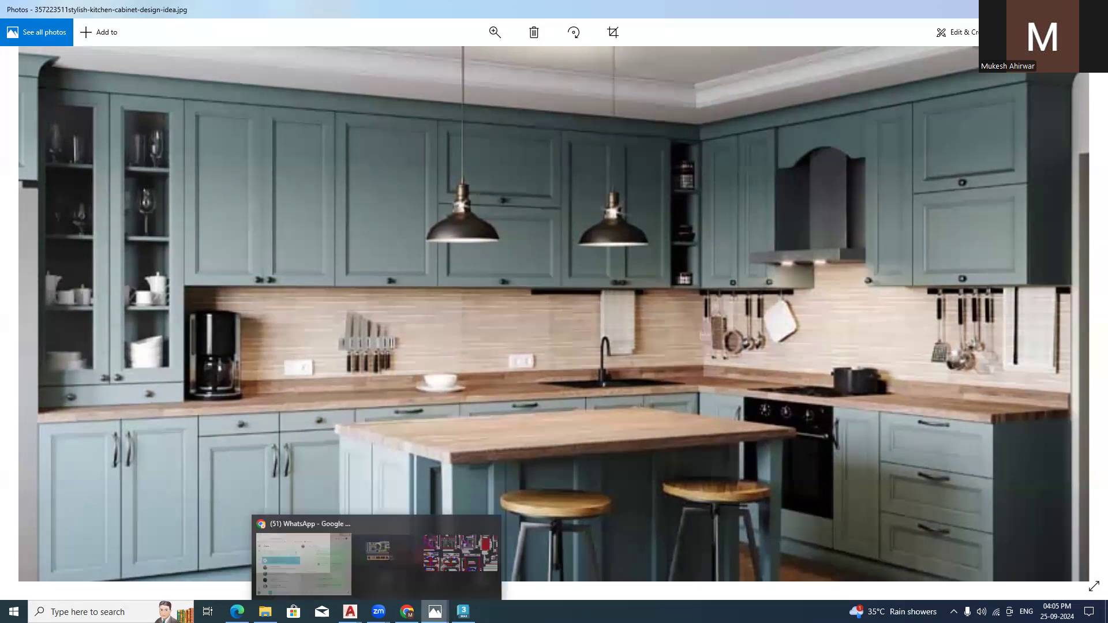
pyautogui.click(463, 612)
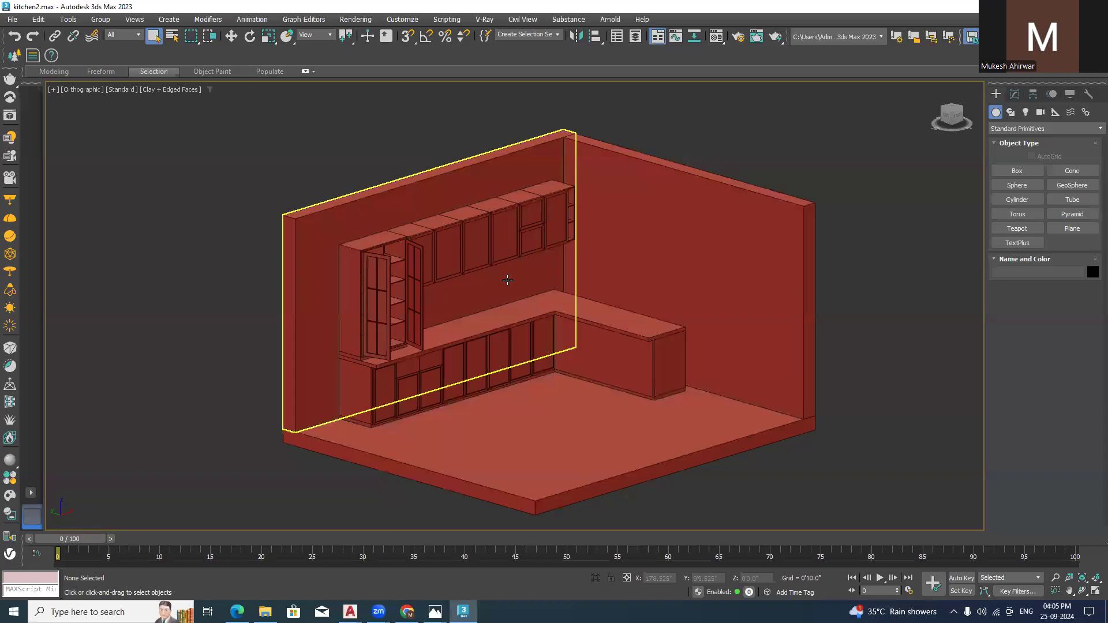
pyautogui.scroll(4, 554, 294)
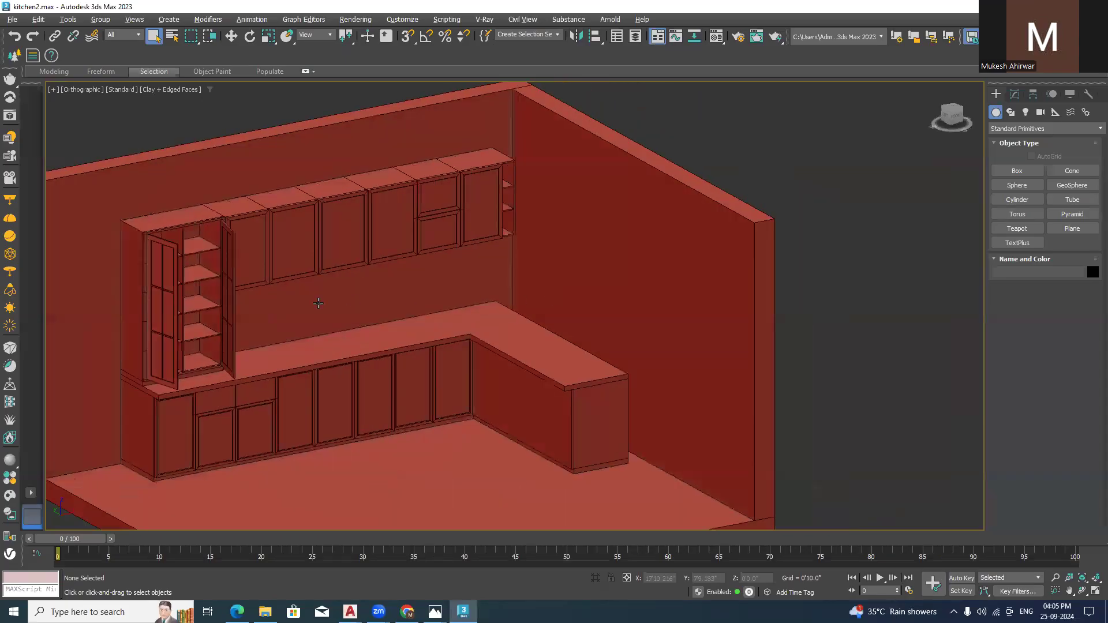
pyautogui.scroll(3, 462, 248)
pyautogui.scroll(2, 472, 238)
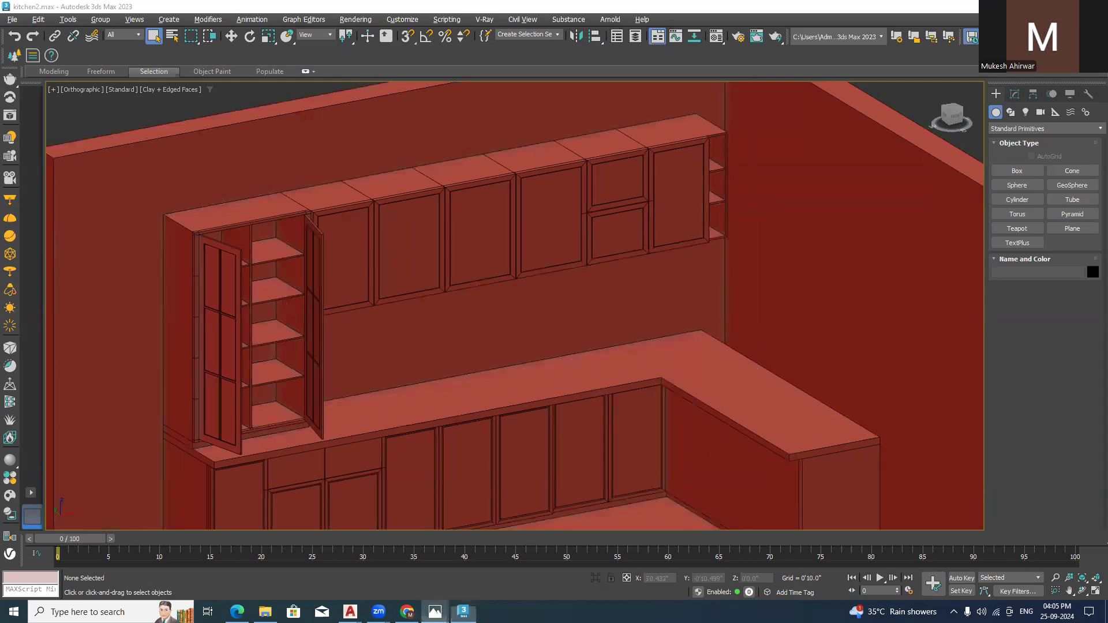
pyautogui.moveTo(435, 611)
pyautogui.click(537, 569)
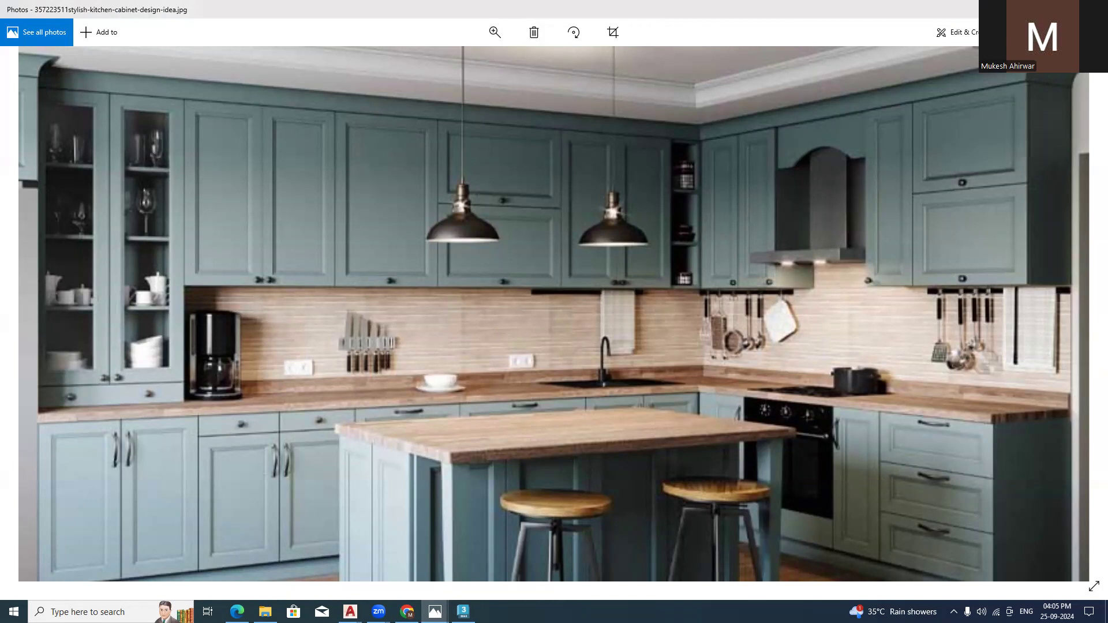
pyautogui.click(1041, 9)
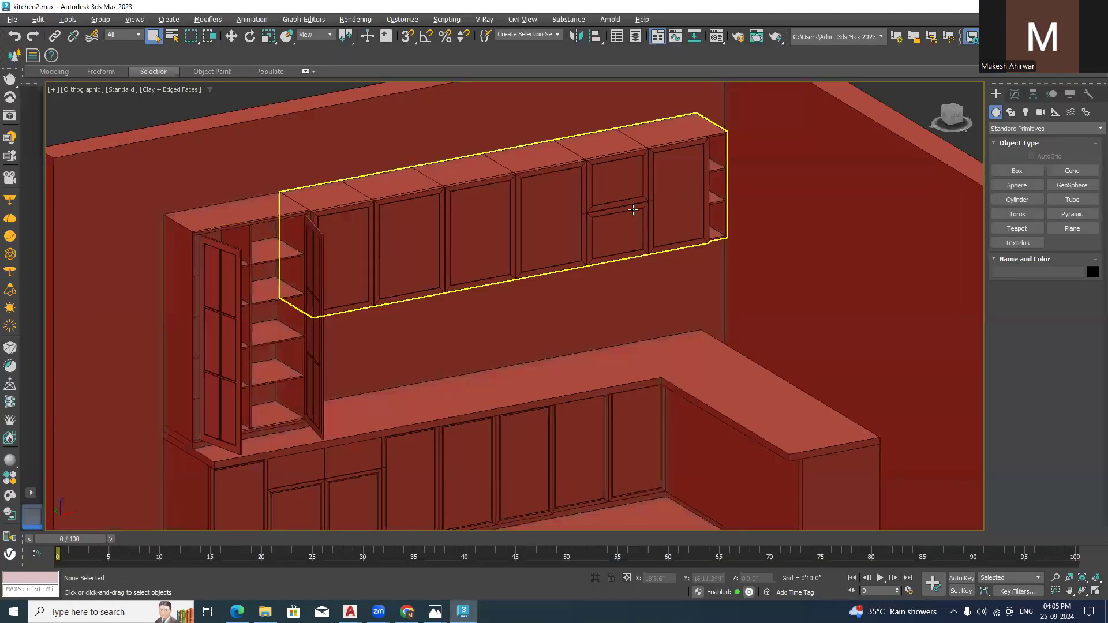
# Move the wall cabinet's vertices from the fourth door through the open shelf along X to narrow the third door
pyautogui.click(657, 202)
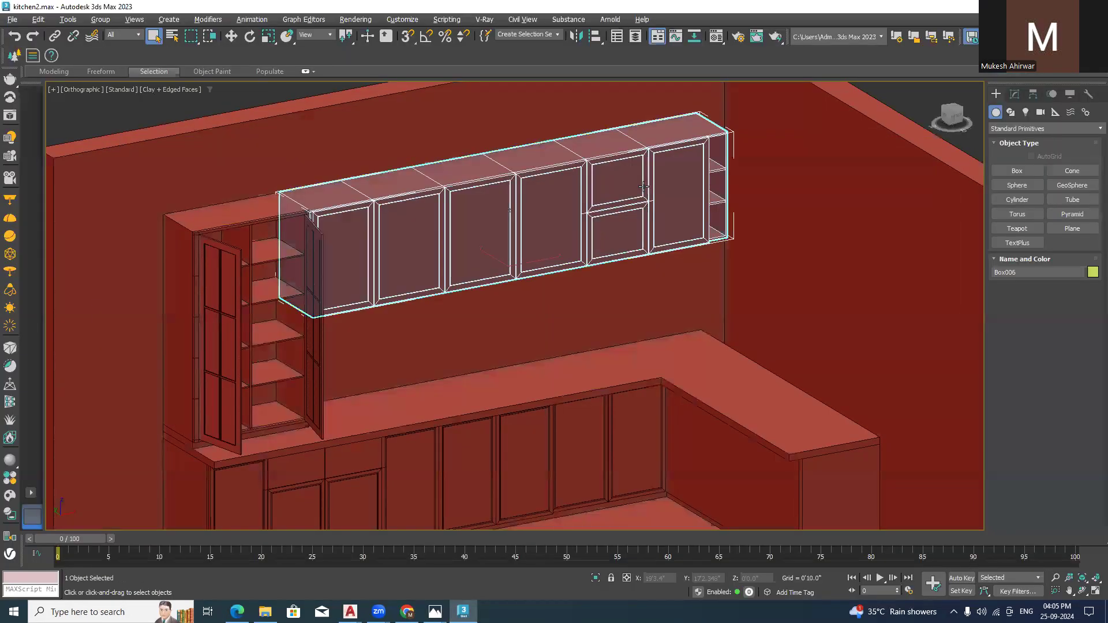
pyautogui.click(953, 111)
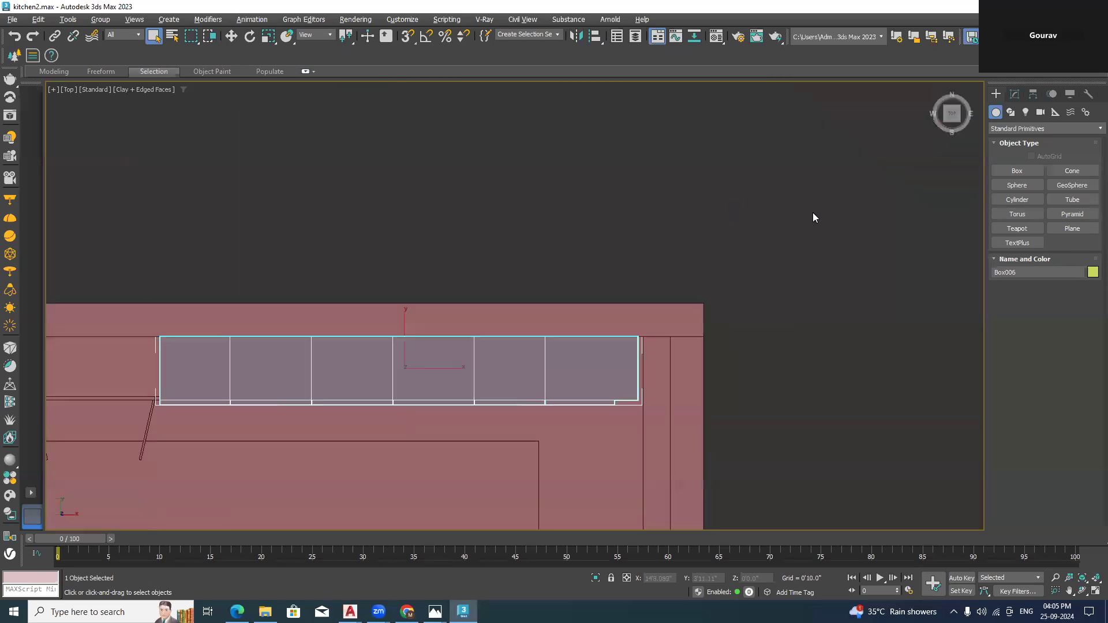
pyautogui.click(1014, 94)
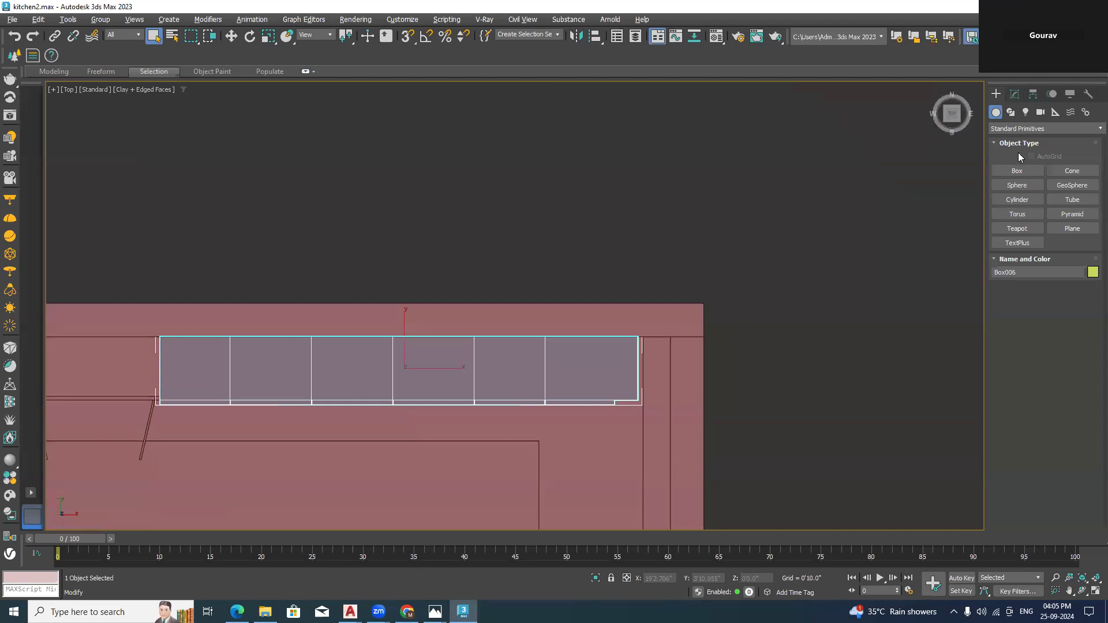
pyautogui.press('1')
pyautogui.moveTo(705, 260); pyautogui.dragTo(404, 471)
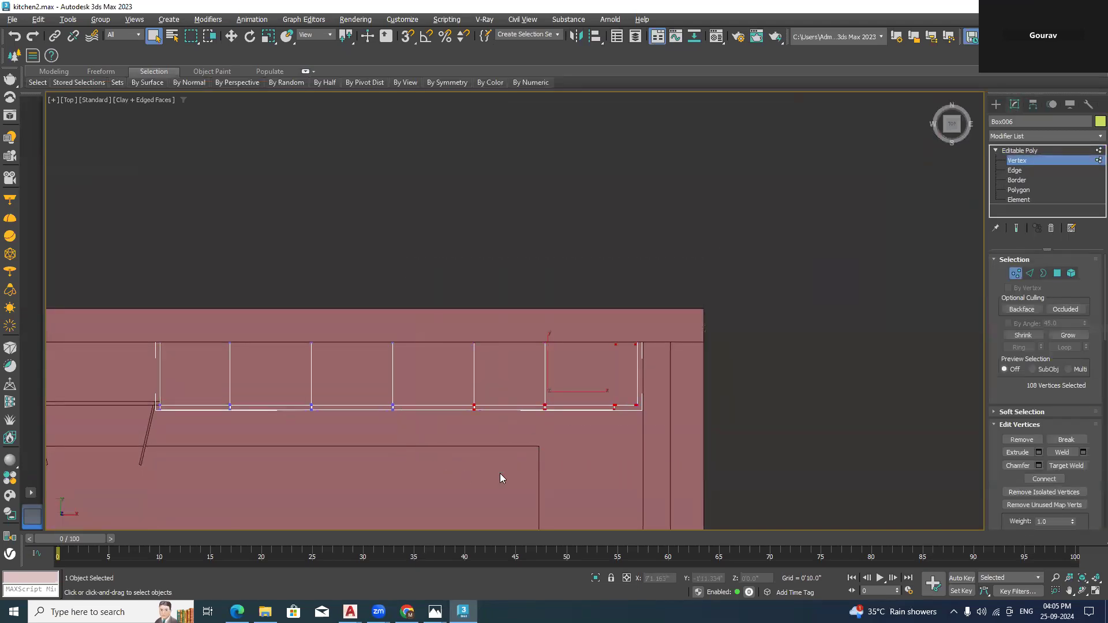
pyautogui.keyDown('alt'); pyautogui.moveTo(562, 458); pyautogui.dragTo(512, 345, button='middle'); pyautogui.keyUp('alt')
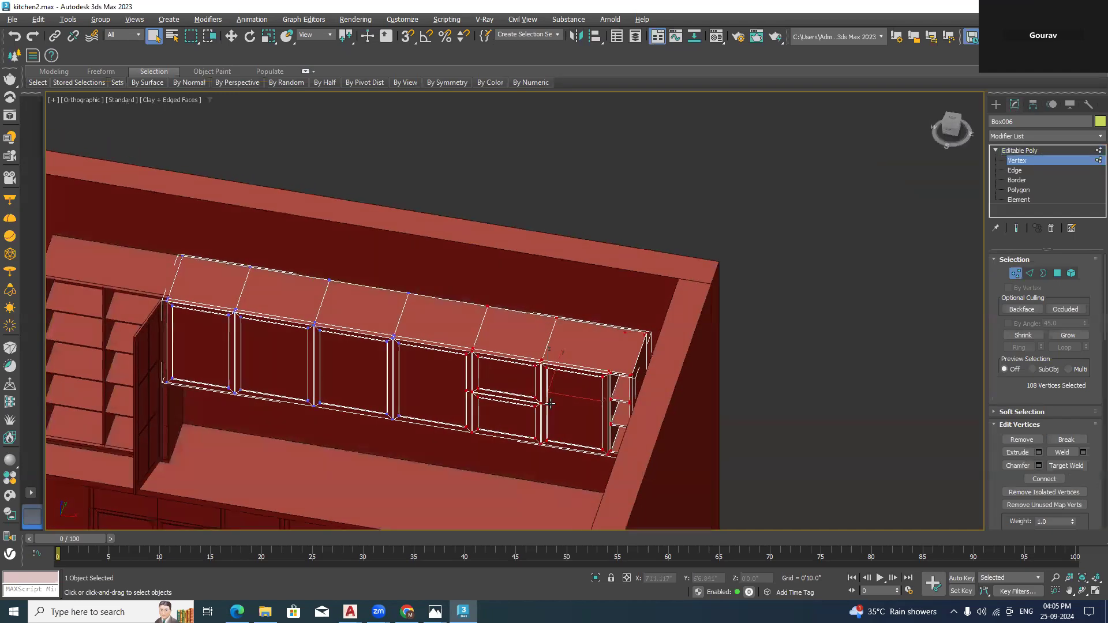
pyautogui.scroll(3, 408, 384)
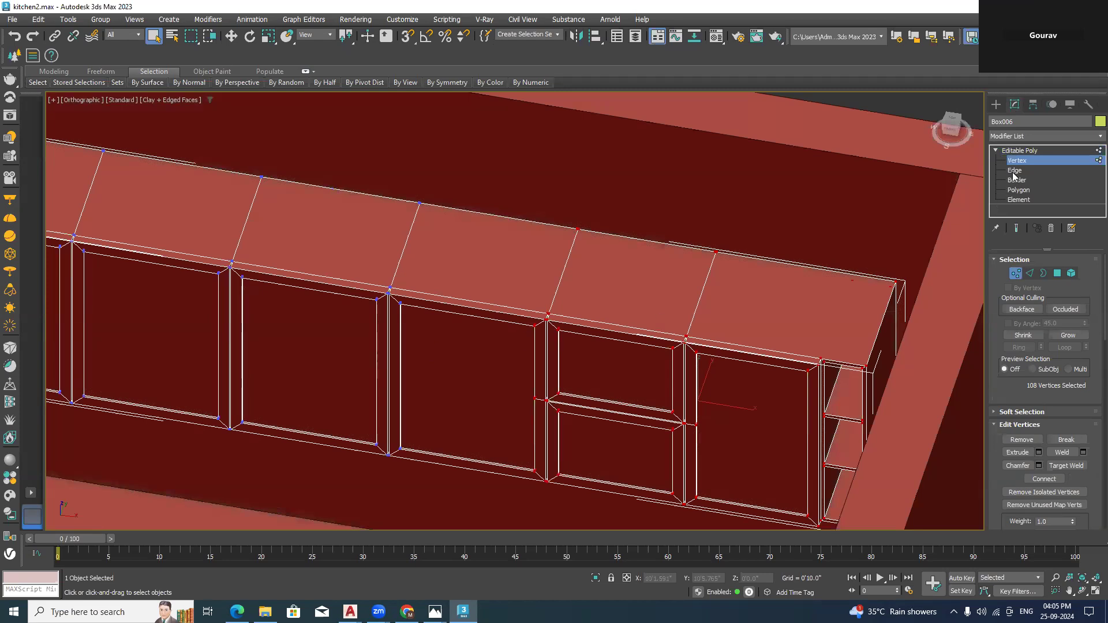
pyautogui.scroll(-6, 689, 294)
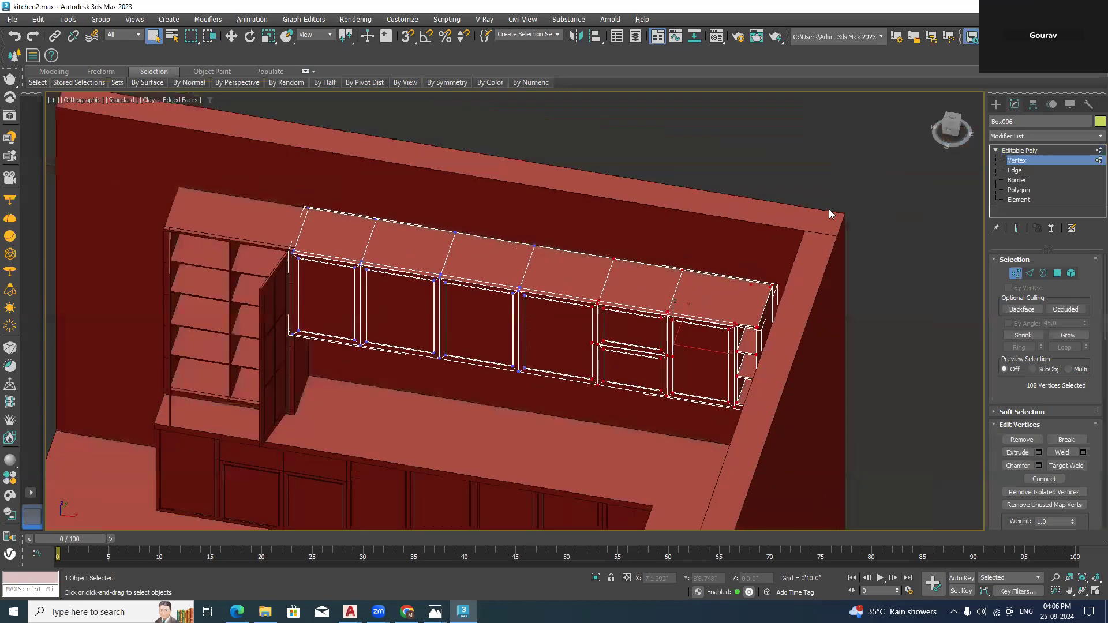
pyautogui.keyDown('ctrl'); pyautogui.moveTo(494, 466); pyautogui.dragTo(494, 466); pyautogui.keyUp('ctrl')
pyautogui.press('w')
pyautogui.moveTo(677, 346); pyautogui.dragTo(569, 330)
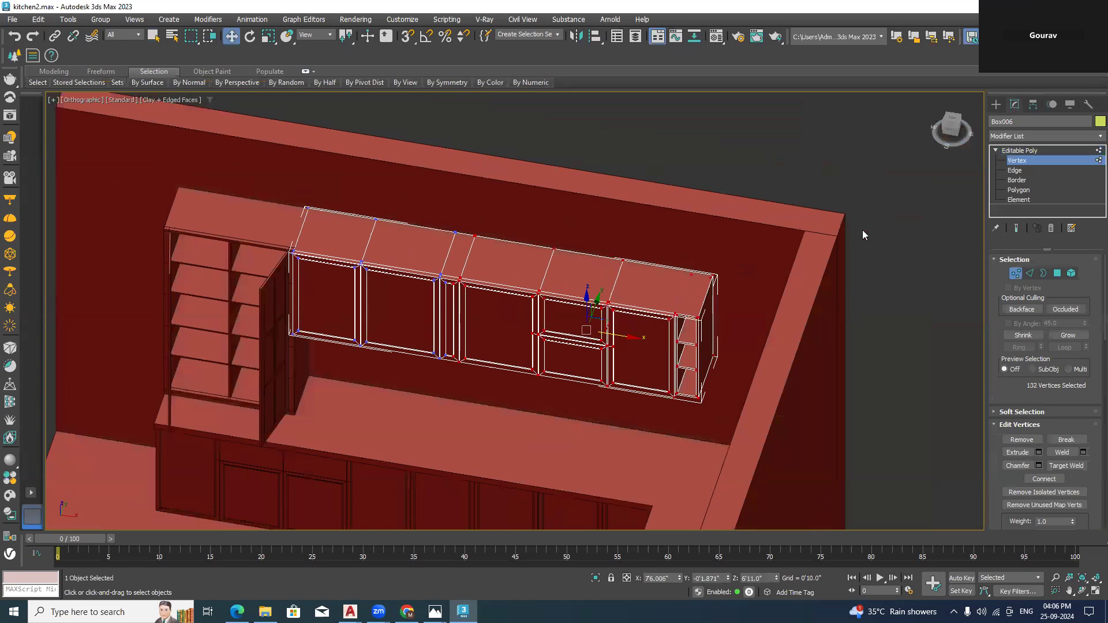
# Delete the top face, the upper frame polygon and the small adjoining side face of the narrowed third door
pyautogui.click(1019, 190)
pyautogui.scroll(5, 459, 319)
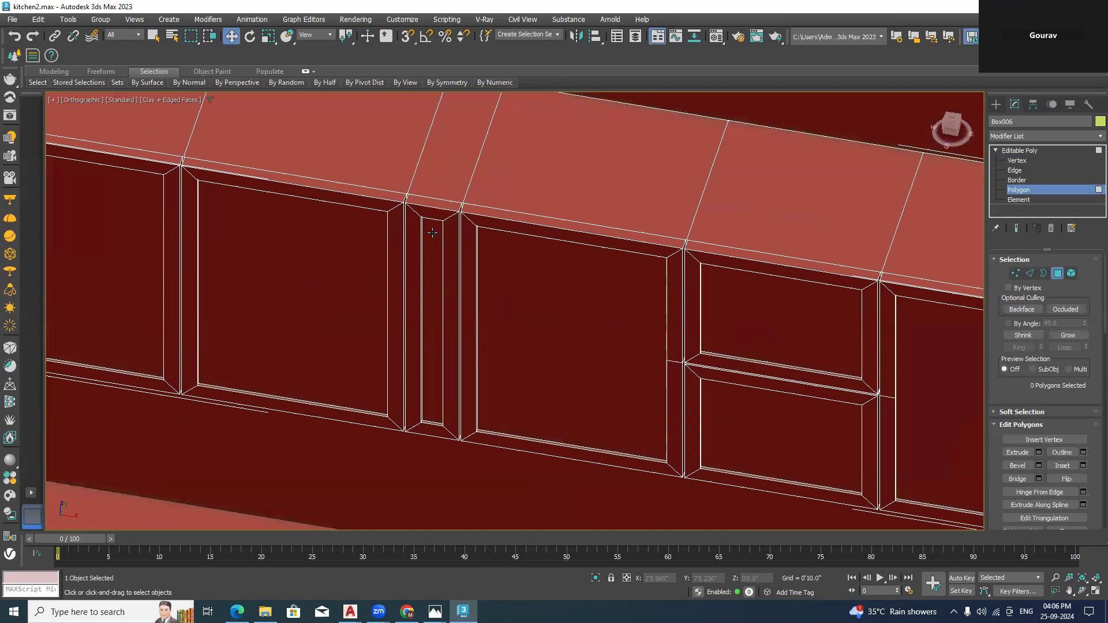
pyautogui.scroll(2, 432, 232)
pyautogui.click(437, 194)
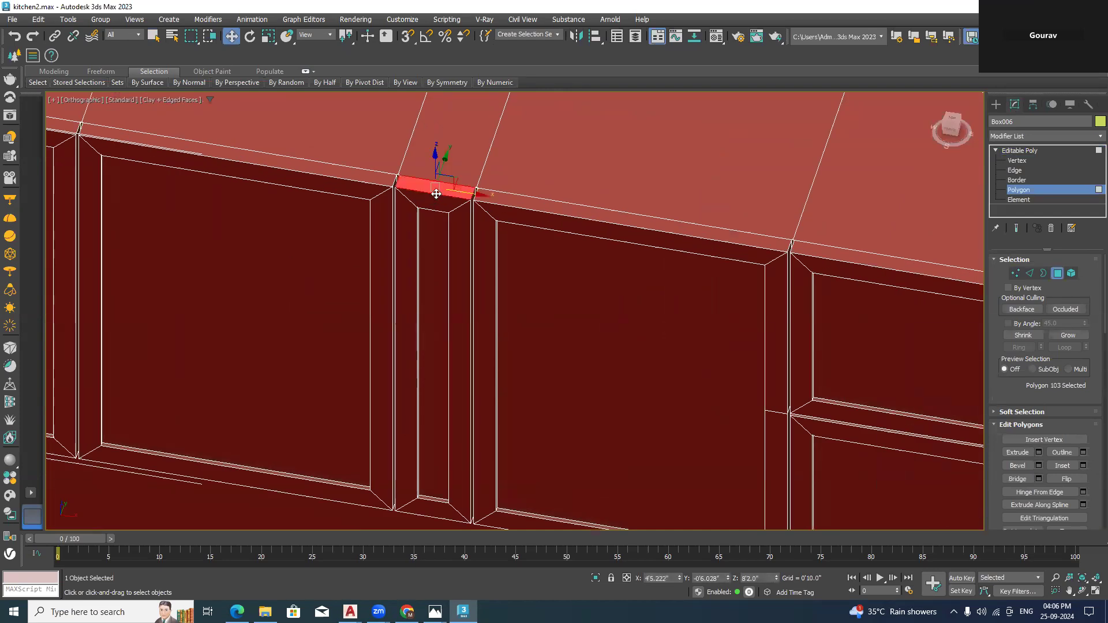
pyautogui.scroll(2, 436, 194)
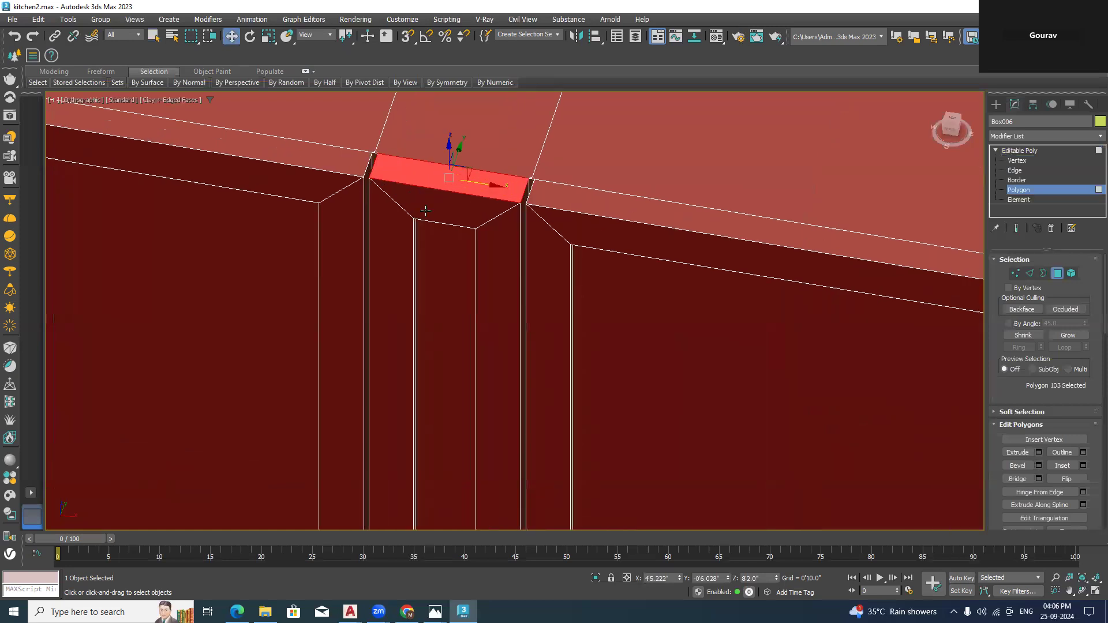
pyautogui.click(427, 211)
pyautogui.press('Delete')
pyautogui.click(409, 178)
pyautogui.press('Delete')
pyautogui.click(373, 175)
pyautogui.press('Delete')
# Delete the two vertical frame polygons and the recessed panel polygon of the narrow door
pyautogui.click(386, 234)
pyautogui.press('Delete')
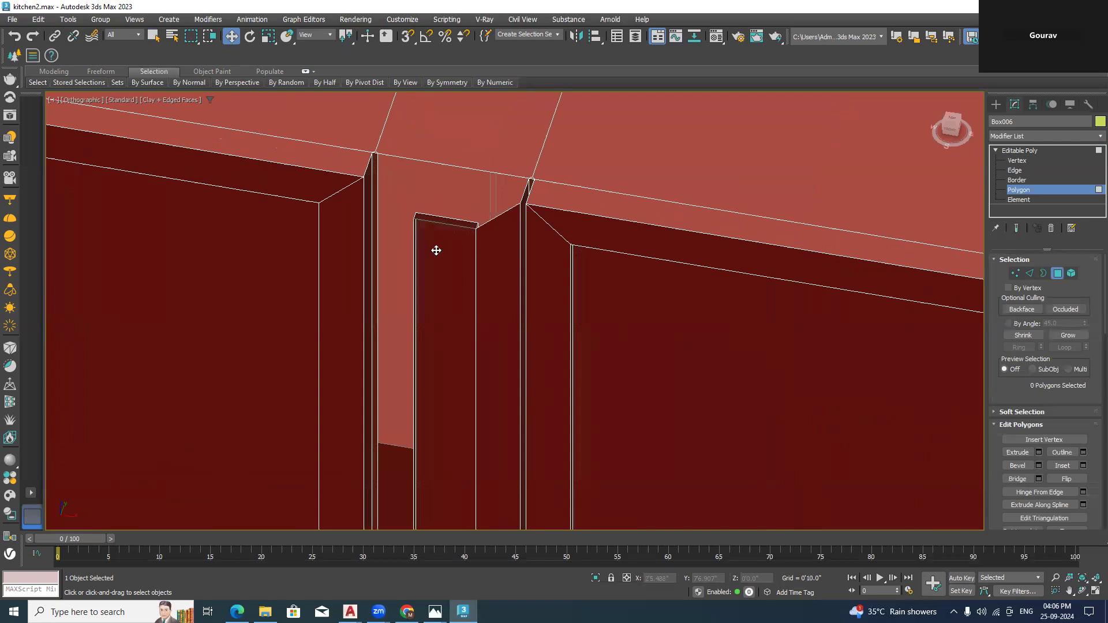
pyautogui.click(436, 250)
pyautogui.press('Delete')
pyautogui.click(487, 257)
pyautogui.press('Delete')
# Delete the leftover inset edge polygons near the top of the narrow door opening
pyautogui.scroll(-5, 460, 223)
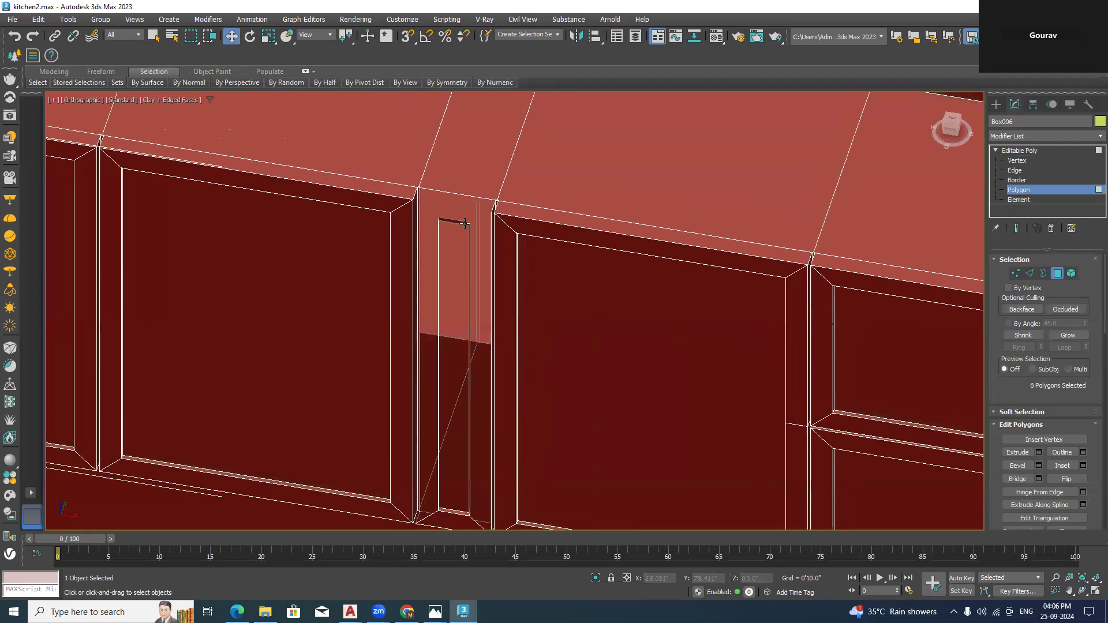
pyautogui.moveTo(522, 240); pyautogui.dragTo(563, 276, button='middle')
pyautogui.scroll(2, 469, 320)
pyautogui.scroll(3, 469, 319)
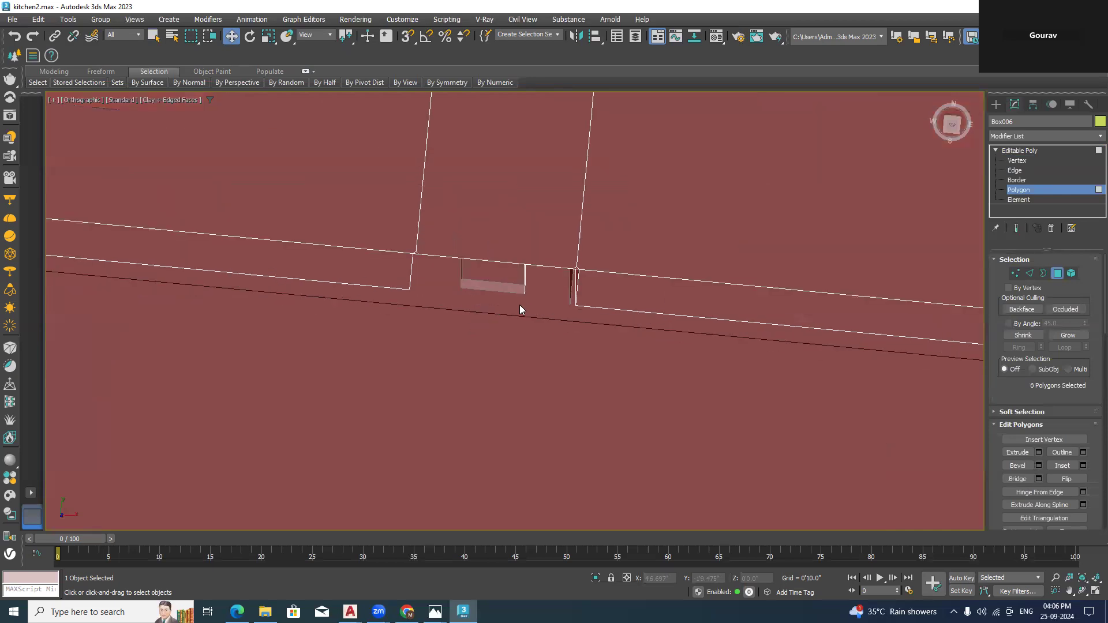
pyautogui.click(440, 276)
pyautogui.press('Delete')
pyautogui.click(518, 289)
pyautogui.press('Delete')
# Delete the lower frame polygon and the remaining inset lip at the base of the narrow door opening
pyautogui.keyDown('alt'); pyautogui.moveTo(510, 292); pyautogui.dragTo(571, 292, button='middle'); pyautogui.keyUp('alt')
pyautogui.scroll(3, 571, 292)
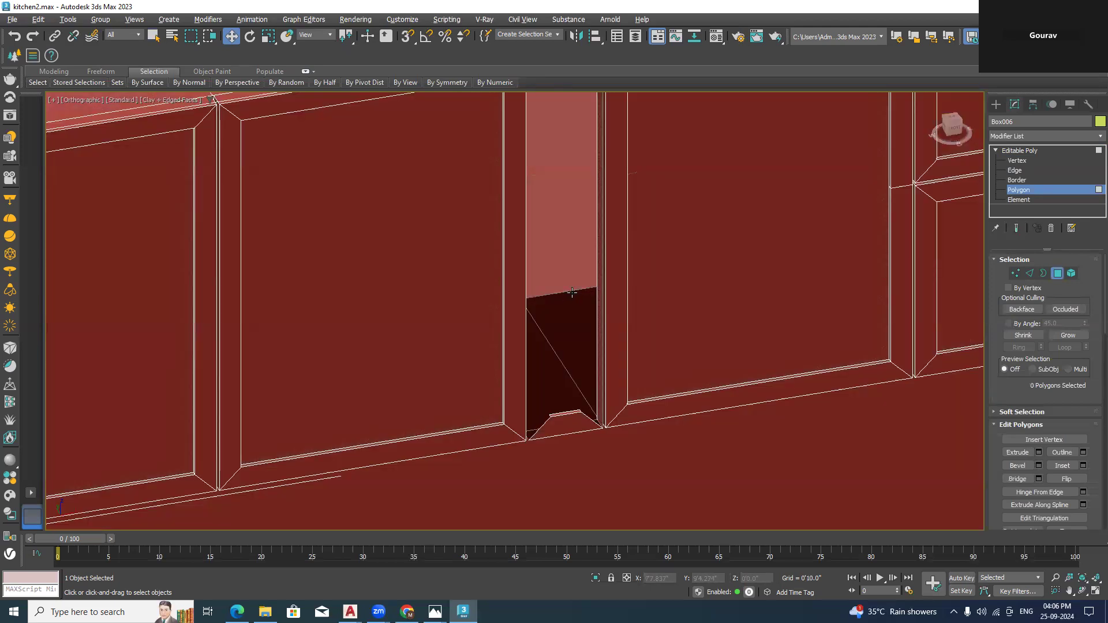
pyautogui.scroll(-3, 571, 293)
pyautogui.scroll(8, 611, 388)
pyautogui.moveTo(655, 388); pyautogui.dragTo(582, 440)
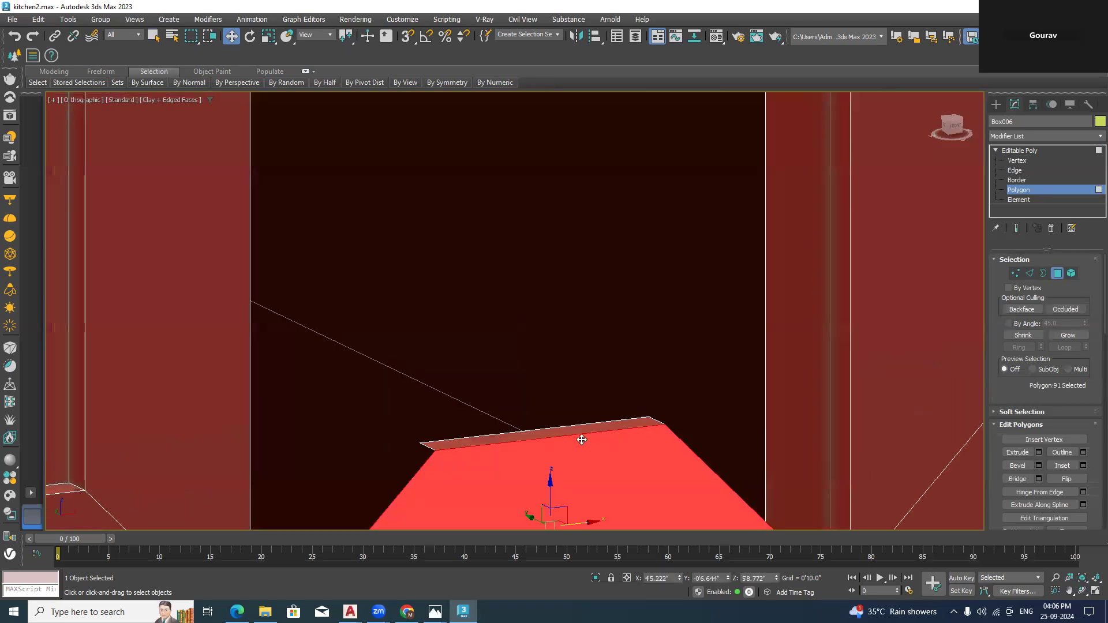
pyautogui.press('Delete')
pyautogui.click(582, 429)
pyautogui.press('Delete')
# Select the open border around the gap between the two doors and cap it
pyautogui.scroll(-5, 583, 362)
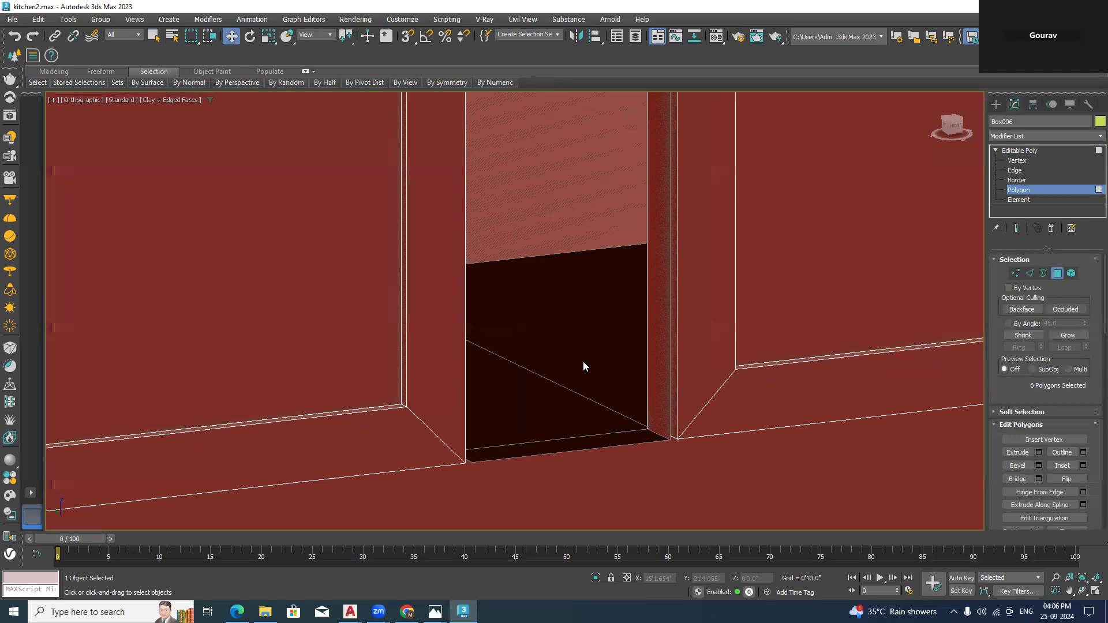
pyautogui.scroll(-4, 585, 363)
pyautogui.moveTo(594, 388); pyautogui.dragTo(606, 114, button='middle')
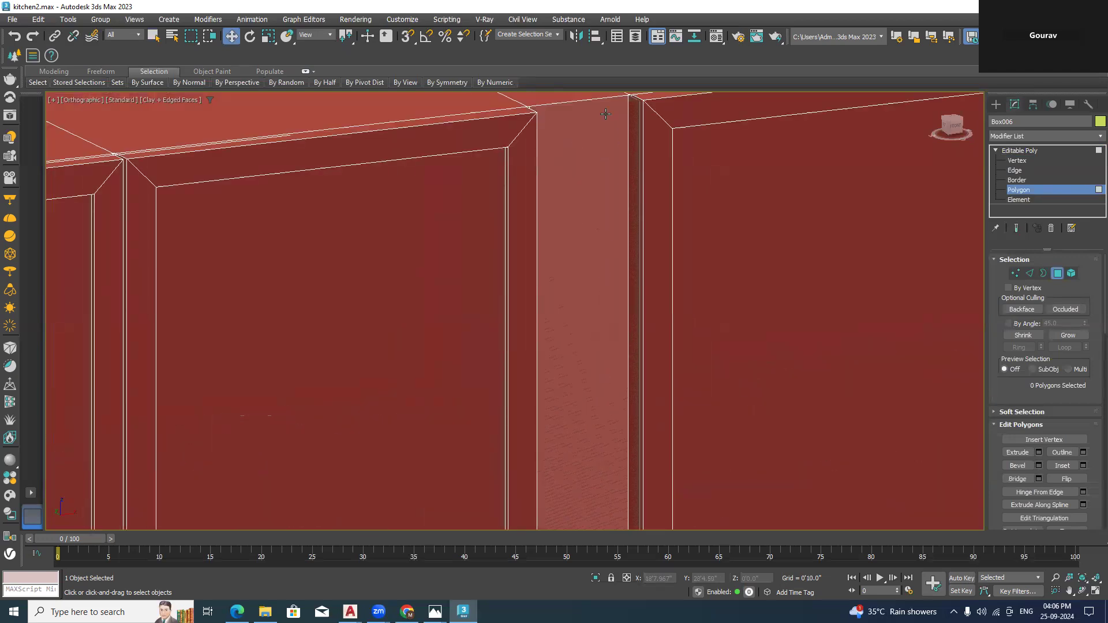
pyautogui.click(1016, 180)
pyautogui.scroll(-4, 597, 115)
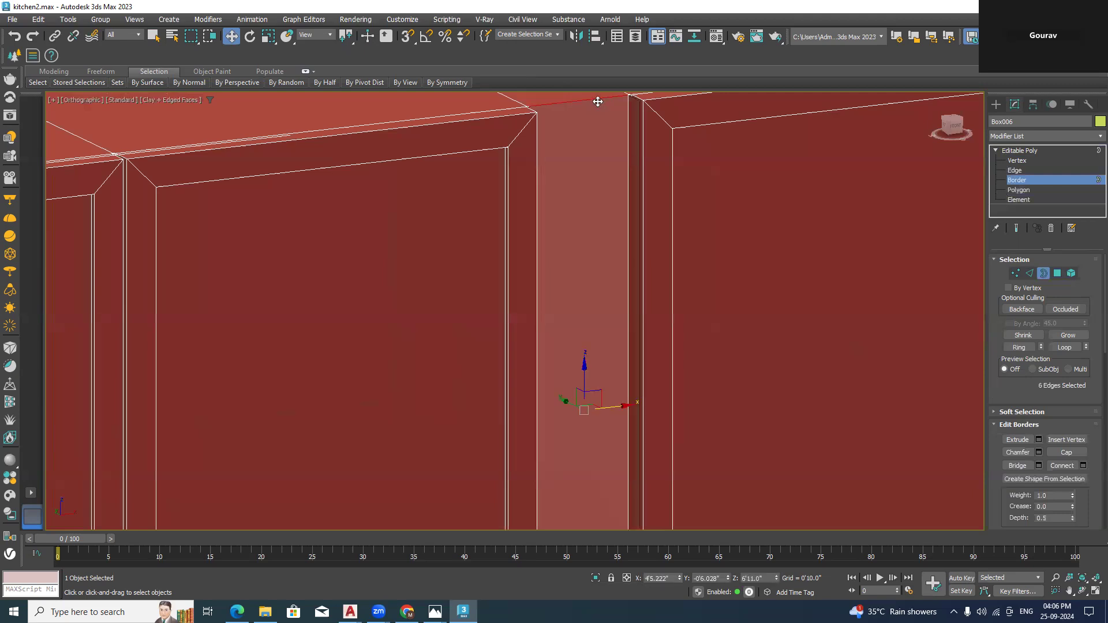
pyautogui.scroll(5, 590, 387)
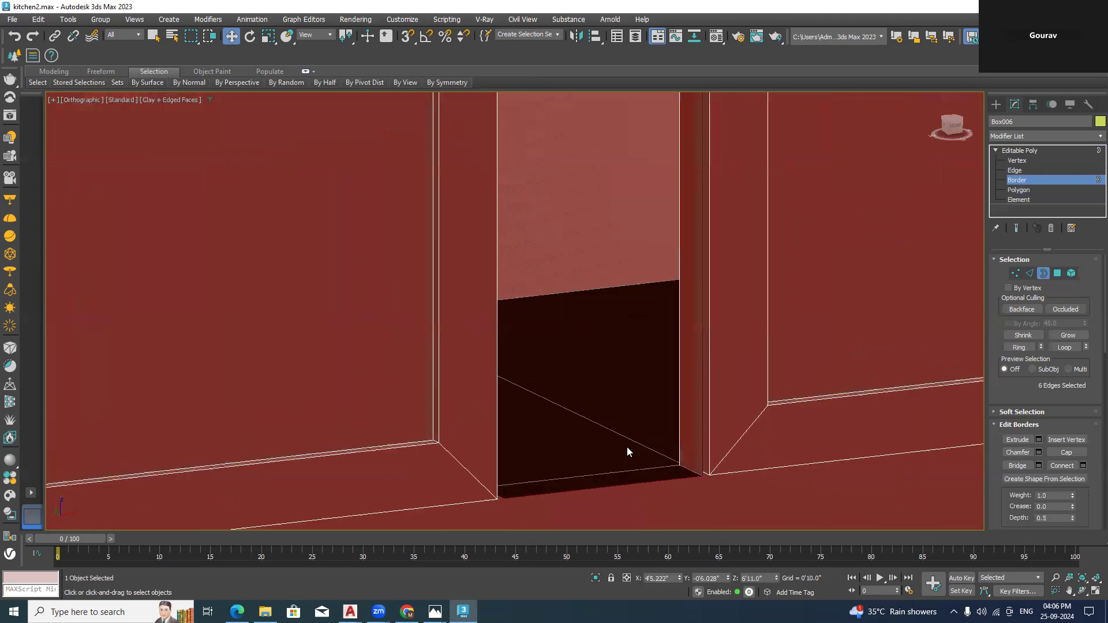
pyautogui.scroll(4, 698, 490)
pyautogui.scroll(-4, 690, 398)
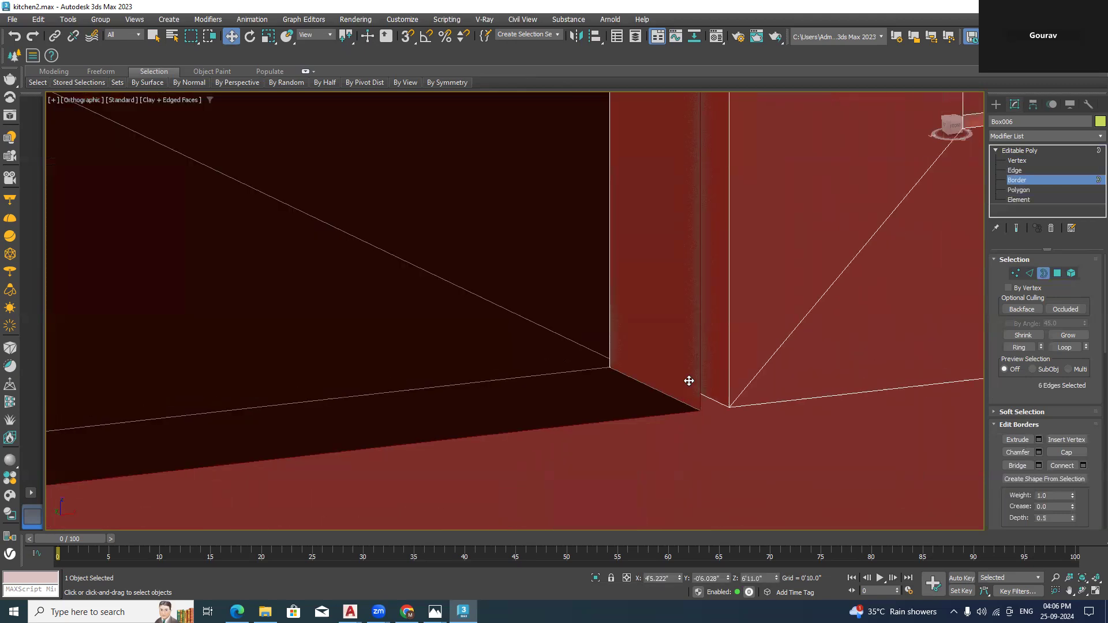
pyautogui.click(1068, 453)
# Delete the thin vertical side polygon on the second door's edge facing the gap
pyautogui.scroll(-4, 800, 351)
pyautogui.moveTo(818, 332); pyautogui.dragTo(710, 440, button='middle')
pyautogui.scroll(-3, 719, 360)
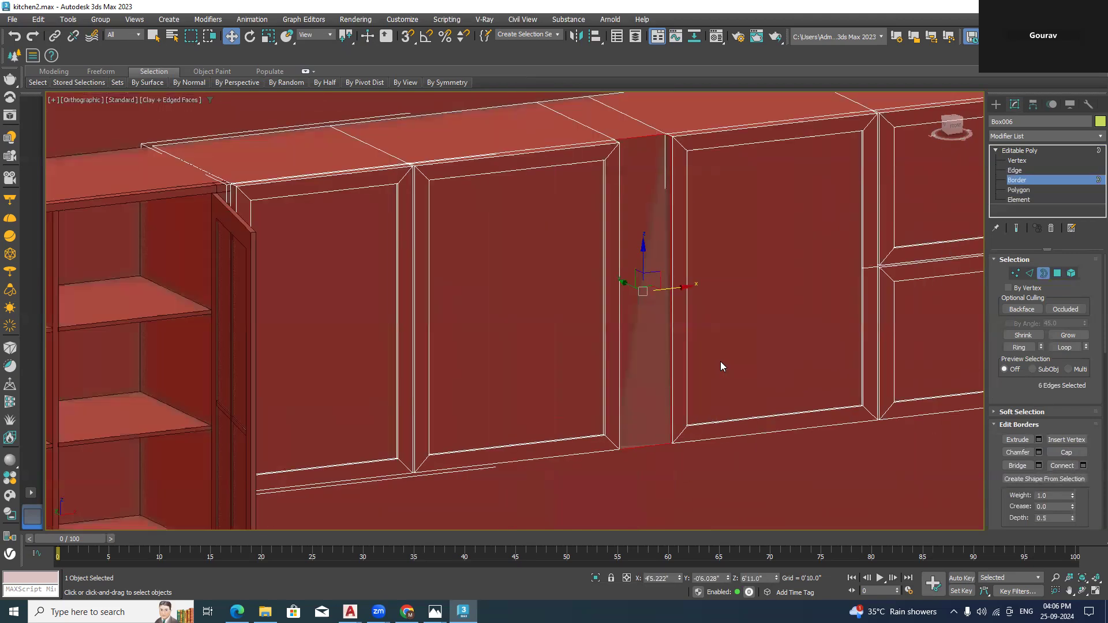
pyautogui.keyDown('alt'); pyautogui.moveTo(740, 376); pyautogui.dragTo(668, 403, button='middle'); pyautogui.keyUp('alt')
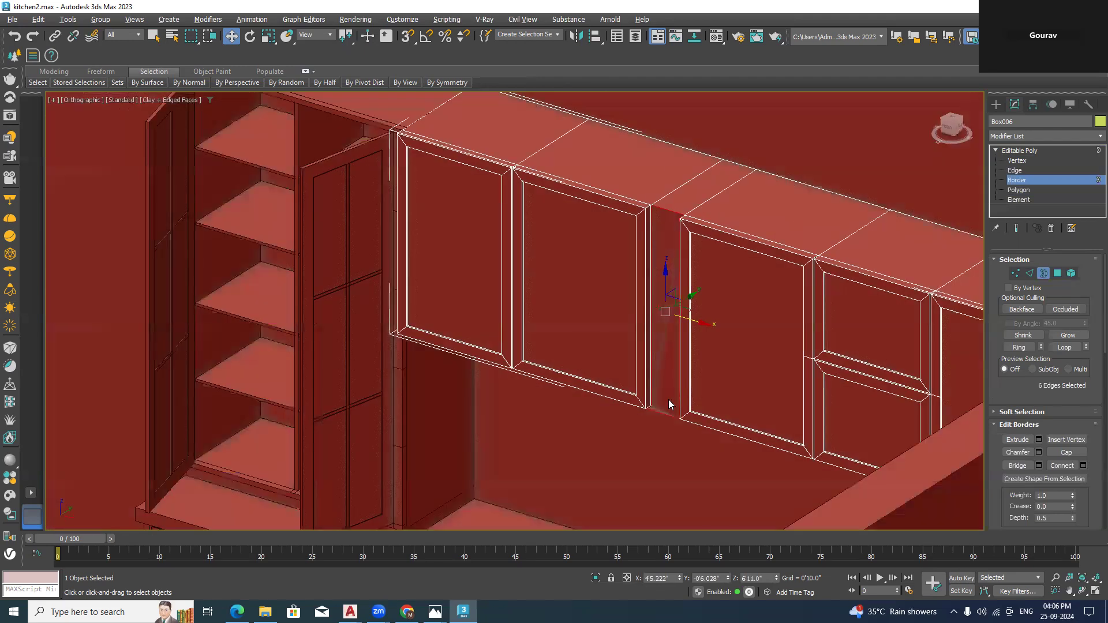
pyautogui.scroll(5, 634, 402)
pyautogui.keyDown('alt'); pyautogui.moveTo(705, 461); pyautogui.dragTo(830, 479, button='middle'); pyautogui.keyUp('alt')
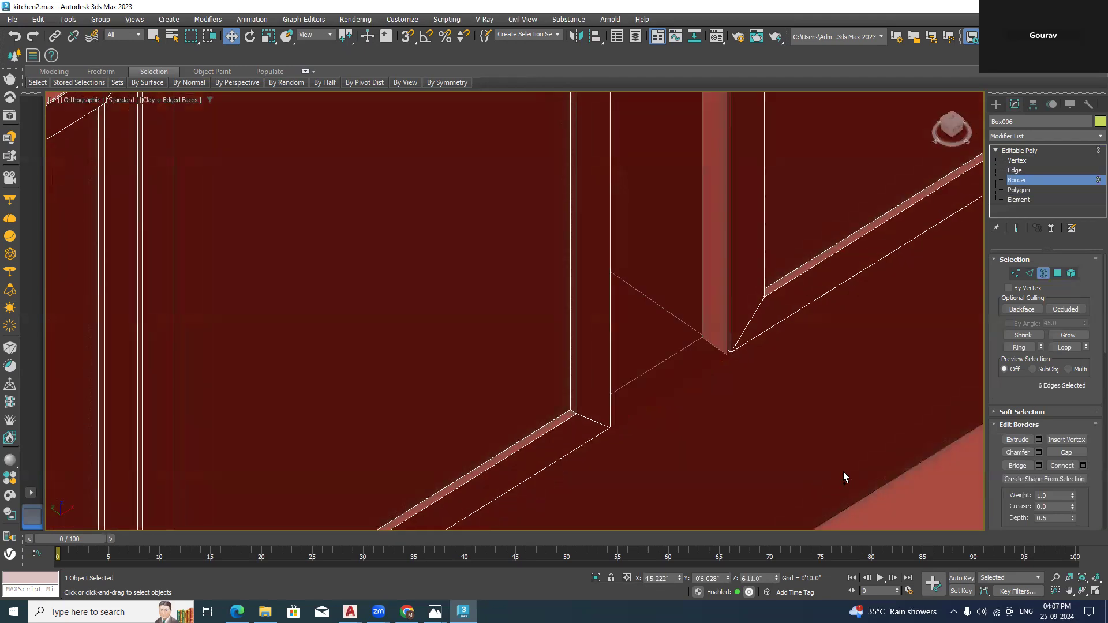
pyautogui.keyDown('alt'); pyautogui.moveTo(720, 408); pyautogui.dragTo(680, 375, button='middle'); pyautogui.keyUp('alt')
pyautogui.scroll(5, 564, 404)
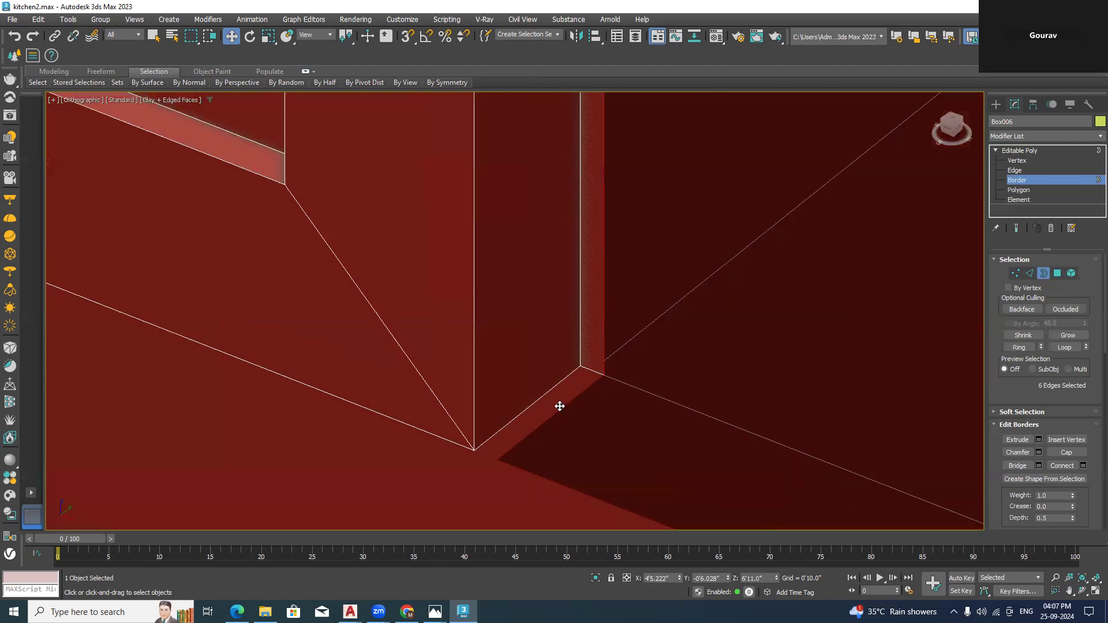
pyautogui.click(1020, 191)
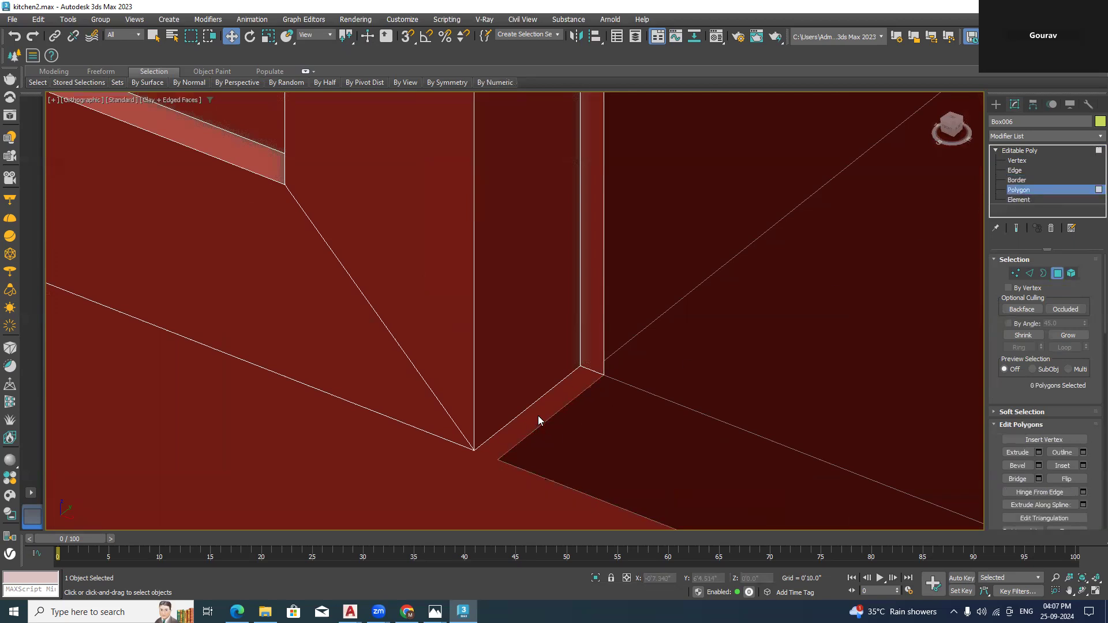
pyautogui.scroll(-3, 537, 415)
pyautogui.click(549, 327)
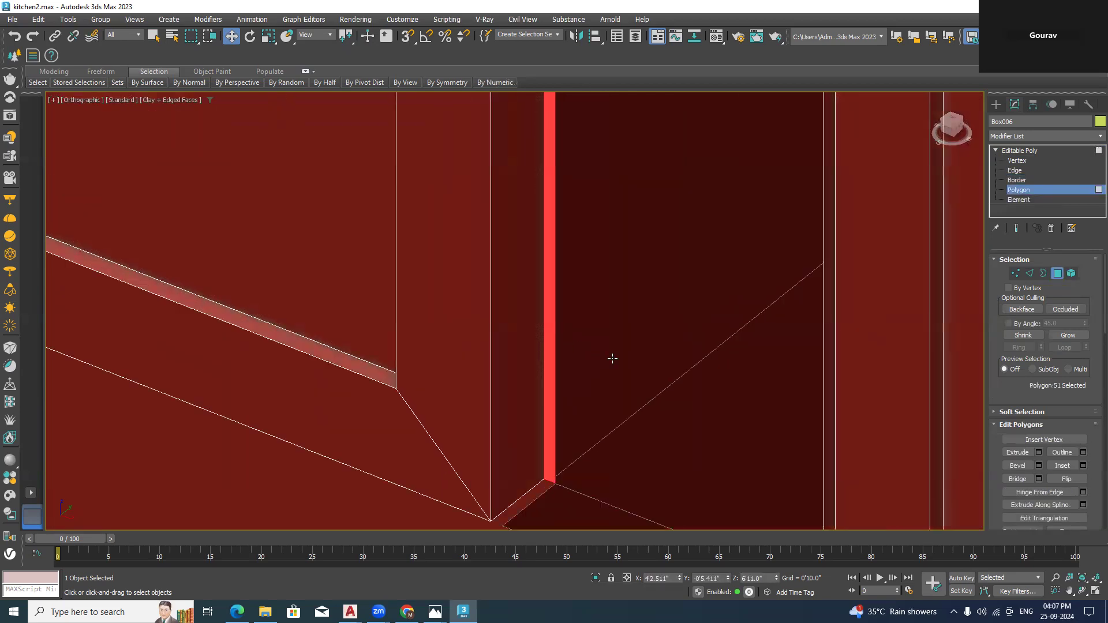
pyautogui.press('Delete')
# Inspect the base of the gap between the two doors and try to select its open border
pyautogui.scroll(2, 612, 358)
pyautogui.moveTo(588, 396); pyautogui.dragTo(628, 157, button='middle')
pyautogui.scroll(4, 557, 293)
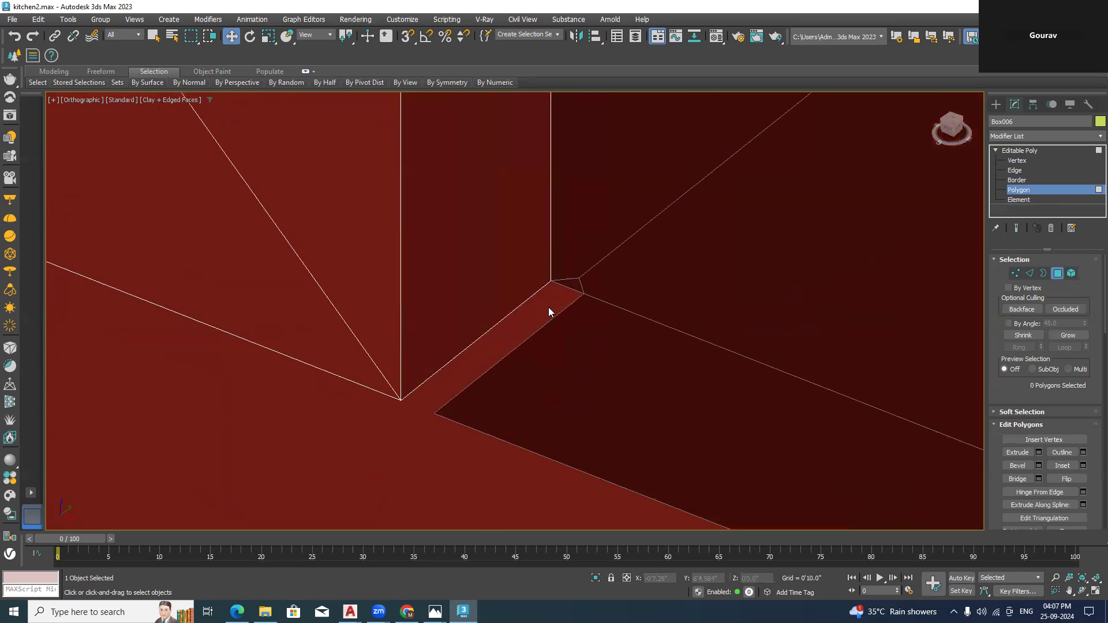
pyautogui.scroll(-4, 552, 310)
pyautogui.keyDown('alt'); pyautogui.moveTo(615, 336); pyautogui.dragTo(550, 200, button='middle'); pyautogui.keyUp('alt')
pyautogui.scroll(-3, 760, 364)
pyautogui.keyDown('alt'); pyautogui.moveTo(695, 336); pyautogui.dragTo(779, 382, button='middle'); pyautogui.keyUp('alt')
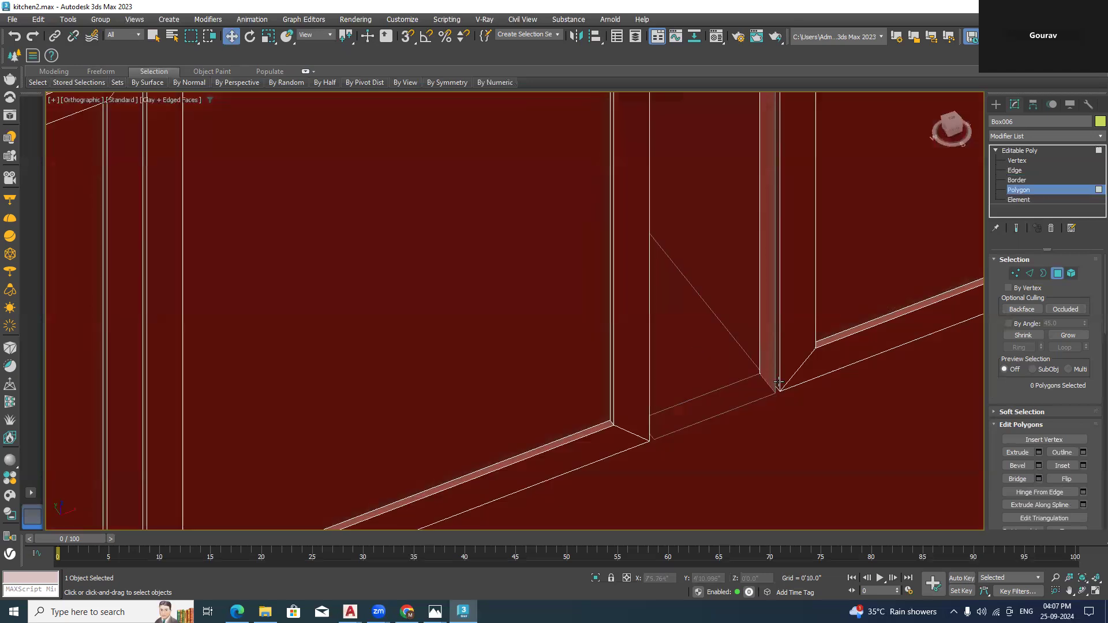
pyautogui.scroll(5, 778, 383)
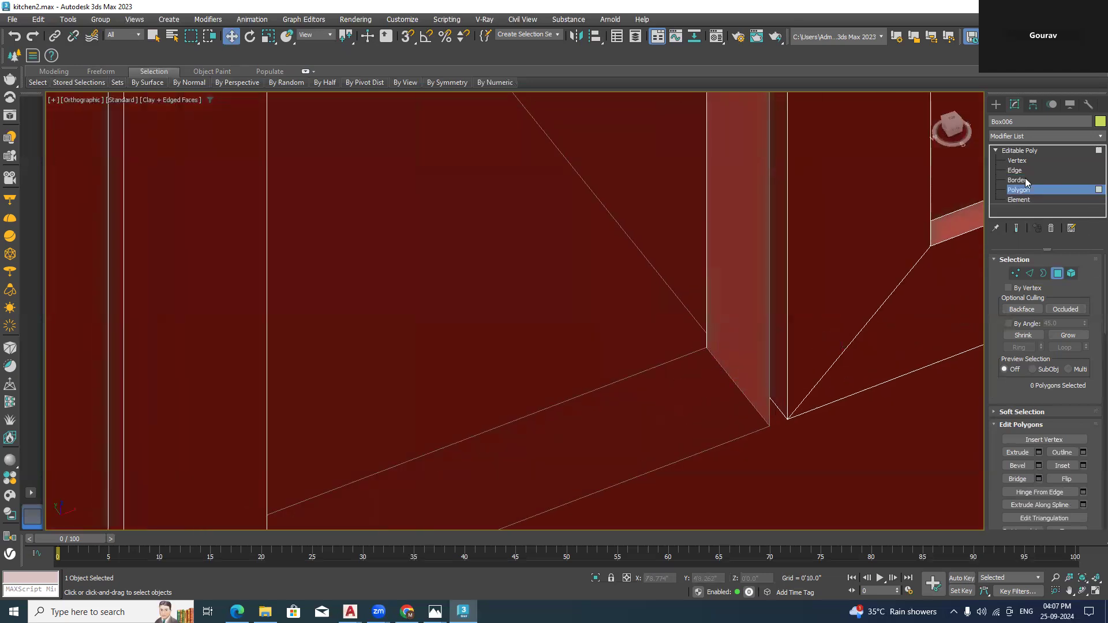
pyautogui.click(1021, 179)
pyautogui.click(706, 314)
pyautogui.keyDown('alt'); pyautogui.moveTo(716, 365); pyautogui.dragTo(728, 138, button='middle'); pyautogui.keyUp('alt')
pyautogui.scroll(8, 730, 140)
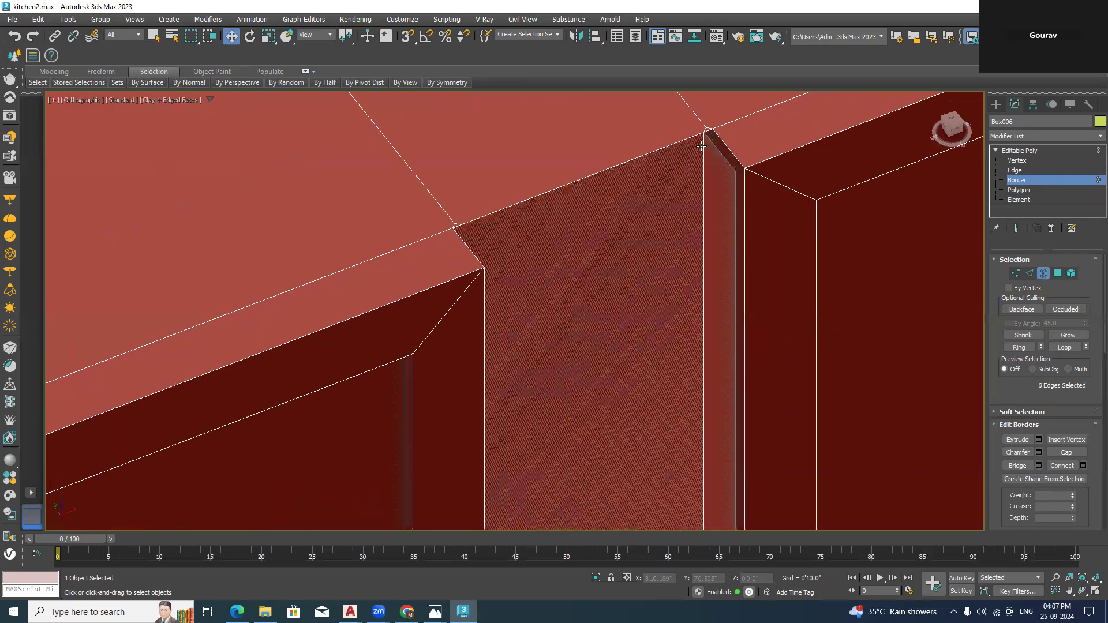
# Delete the filler polygon at the gap and the thin vertical strip polygon along the neighbouring door's edge
pyautogui.click(1057, 274)
pyautogui.click(683, 171)
pyautogui.press('Delete')
pyautogui.scroll(-5, 687, 199)
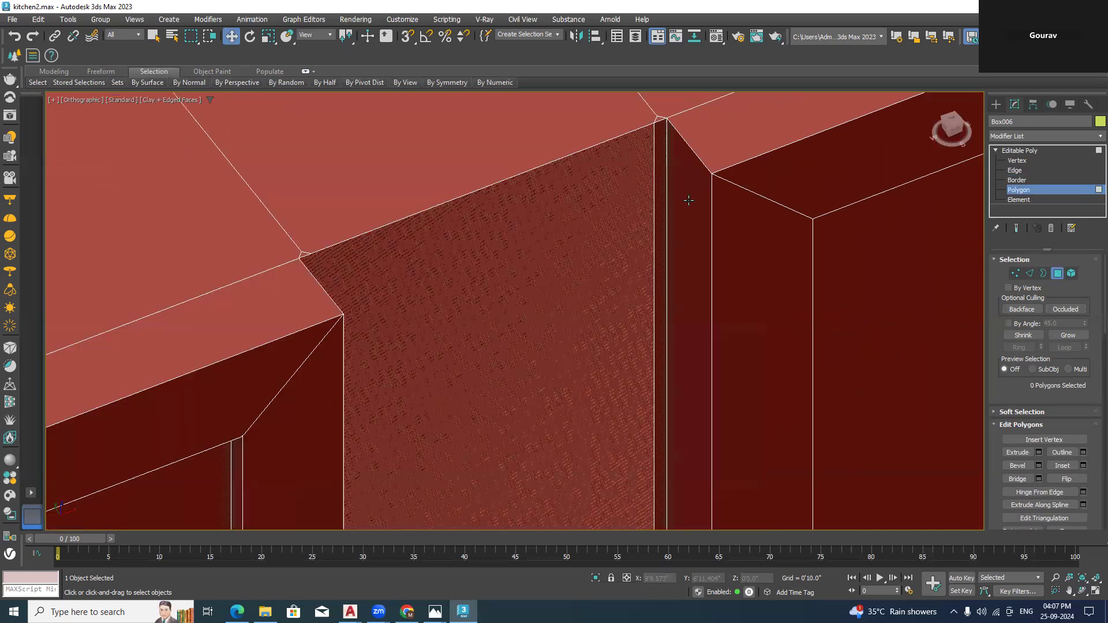
pyautogui.scroll(5, 669, 131)
pyautogui.click(672, 203)
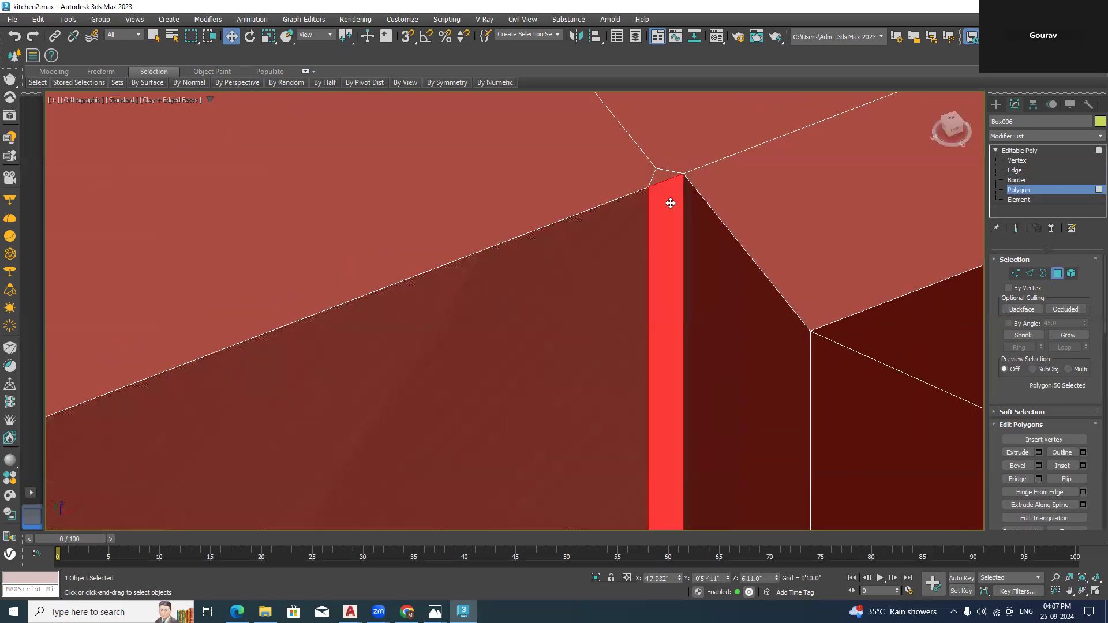
pyautogui.press('Delete')
pyautogui.keyDown('alt'); pyautogui.moveTo(670, 203); pyautogui.dragTo(670, 108, button='middle'); pyautogui.keyUp('alt')
pyautogui.moveTo(692, 330); pyautogui.dragTo(682, 167, button='middle')
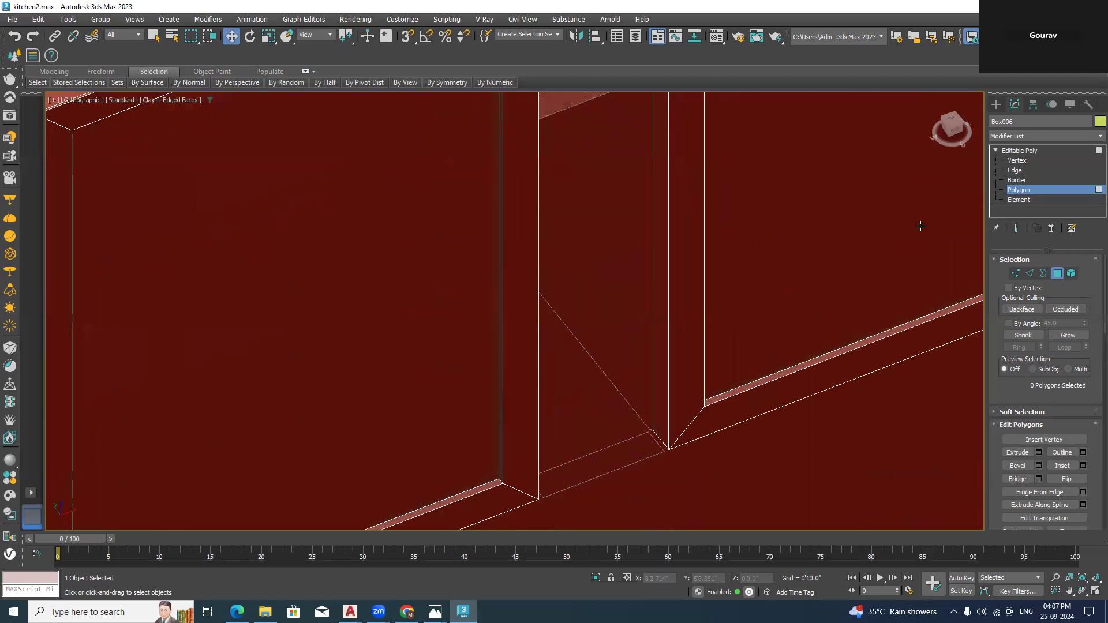
# Select the open border around the gap between the second and third doors and cap it
pyautogui.click(1027, 181)
pyautogui.click(650, 459)
pyautogui.scroll(-4, 652, 449)
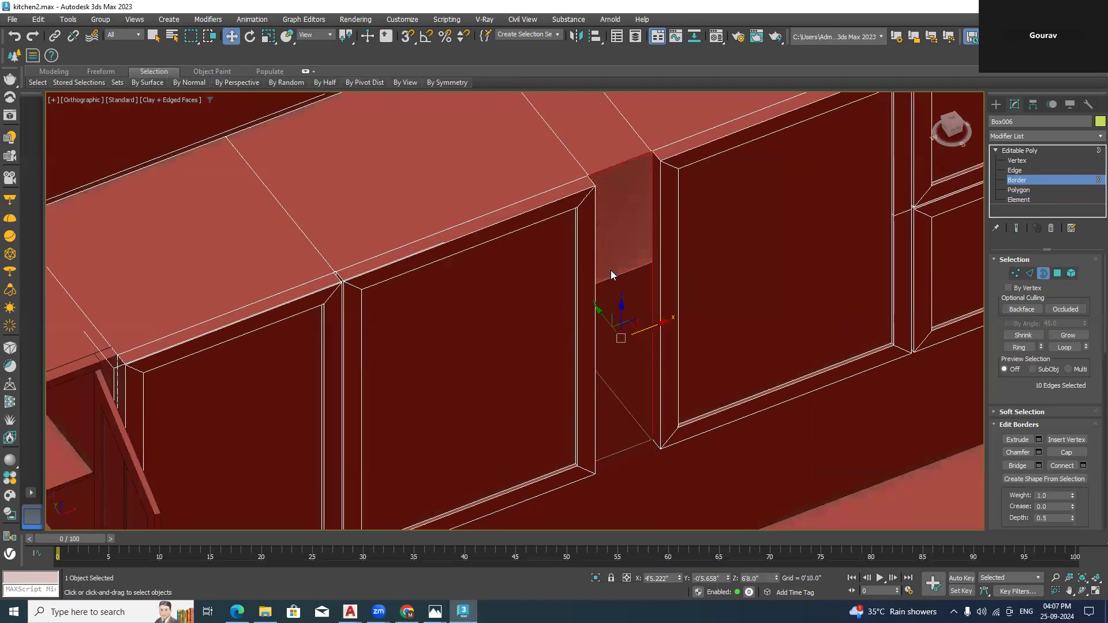
pyautogui.scroll(4, 656, 473)
pyautogui.keyDown('alt'); pyautogui.moveTo(675, 458); pyautogui.dragTo(649, 449, button='middle'); pyautogui.keyUp('alt')
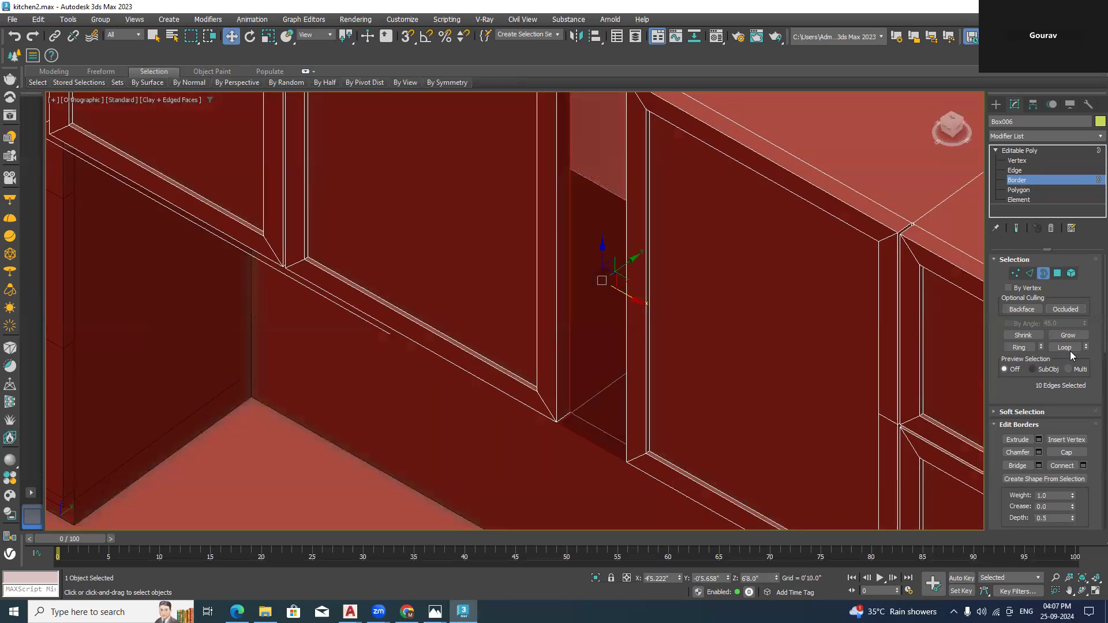
pyautogui.click(1066, 452)
pyautogui.keyDown('alt'); pyautogui.moveTo(667, 403); pyautogui.dragTo(700, 181, button='middle'); pyautogui.keyUp('alt')
pyautogui.scroll(-3, 717, 407)
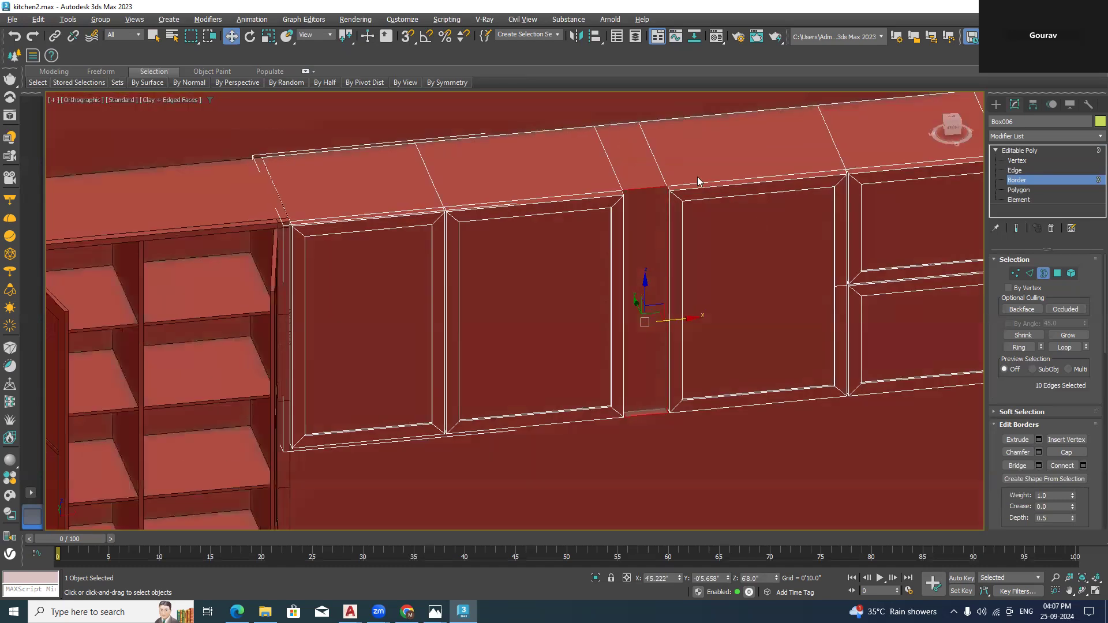
pyautogui.scroll(2, 685, 358)
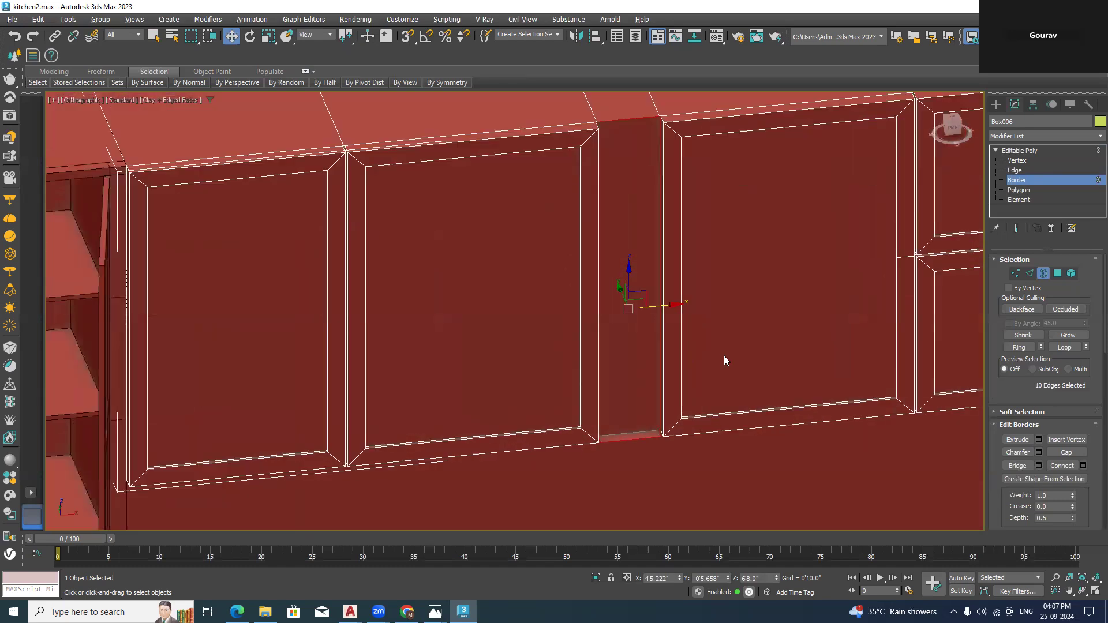
pyautogui.keyDown('alt'); pyautogui.moveTo(723, 356); pyautogui.dragTo(700, 220, button='middle'); pyautogui.keyUp('alt')
pyautogui.scroll(-2, 700, 220)
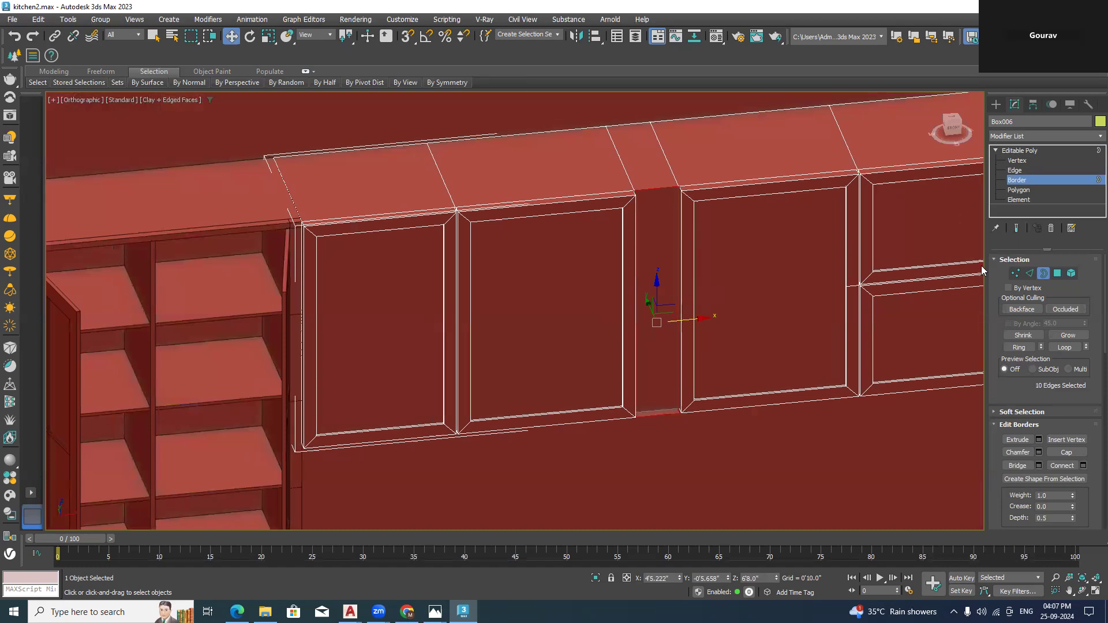
# Move the vertices on the third door's gap-side edge about 5.1 inches toward the second door to close the gap
pyautogui.press('1')
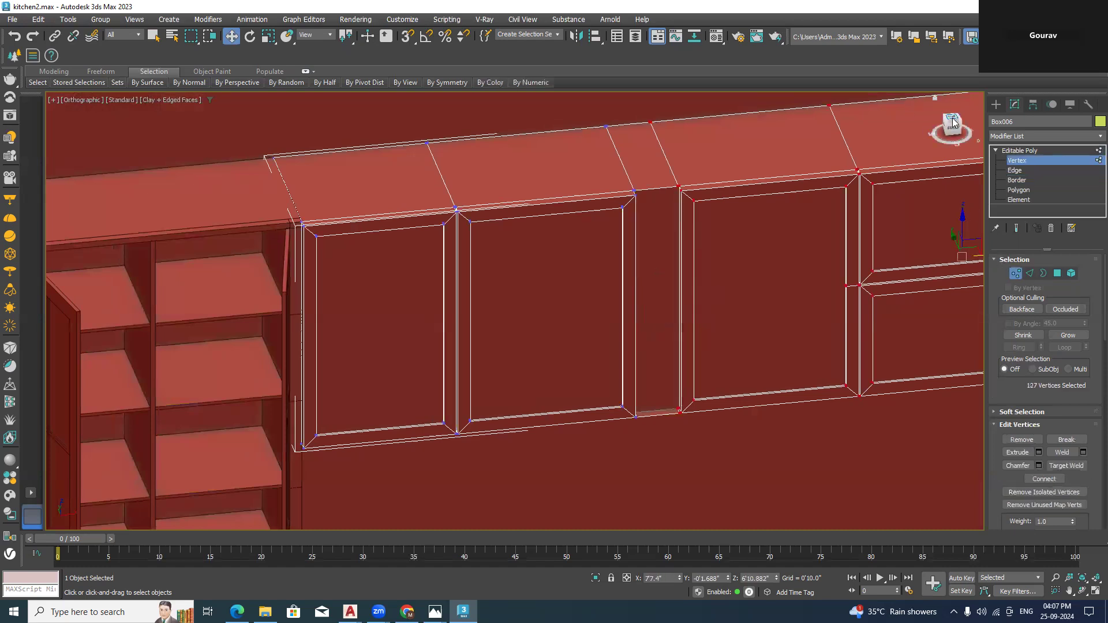
pyautogui.click(952, 122)
pyautogui.moveTo(611, 381); pyautogui.dragTo(639, 313)
pyautogui.scroll(4, 637, 311)
pyautogui.moveTo(602, 278); pyautogui.dragTo(543, 272)
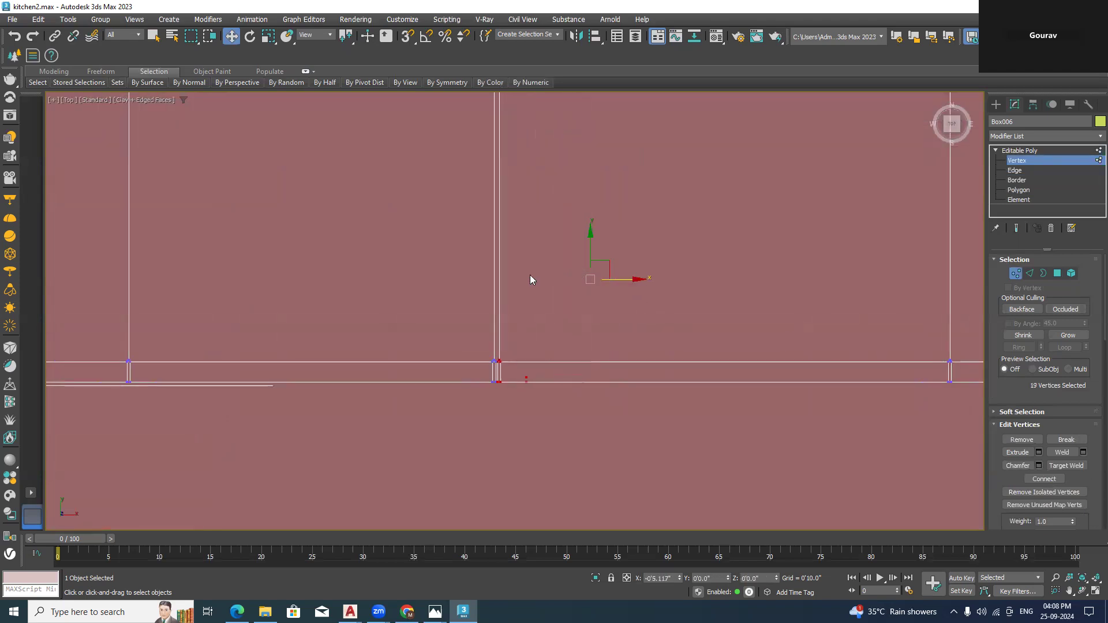
pyautogui.scroll(-4, 530, 280)
pyautogui.keyDown('alt'); pyautogui.moveTo(577, 399); pyautogui.dragTo(614, 321, button='middle'); pyautogui.keyUp('alt')
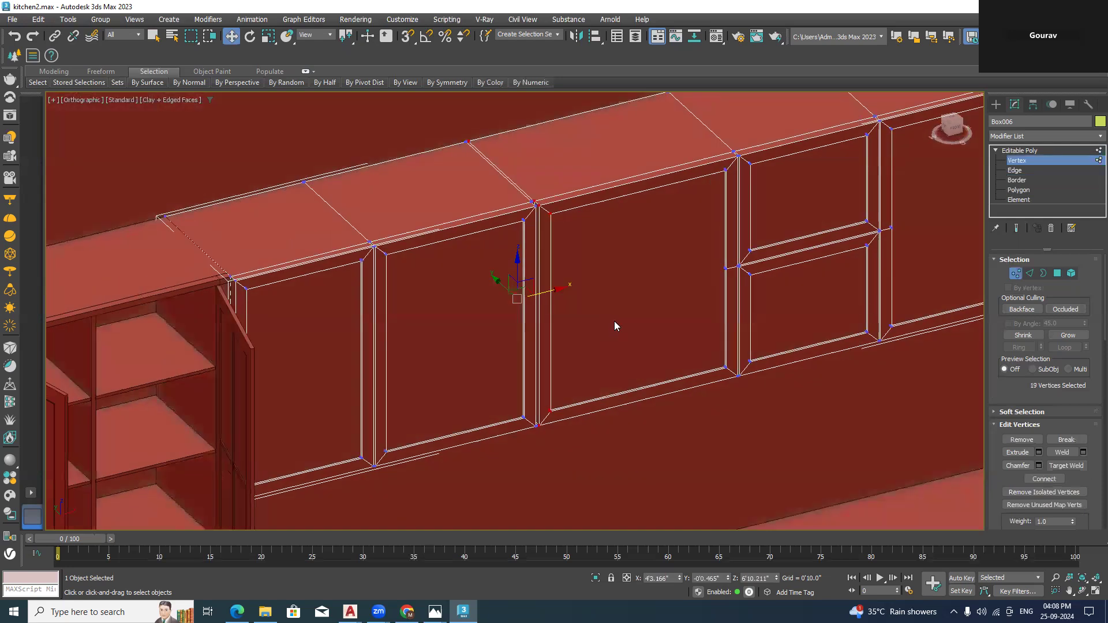
pyautogui.scroll(-4, 614, 321)
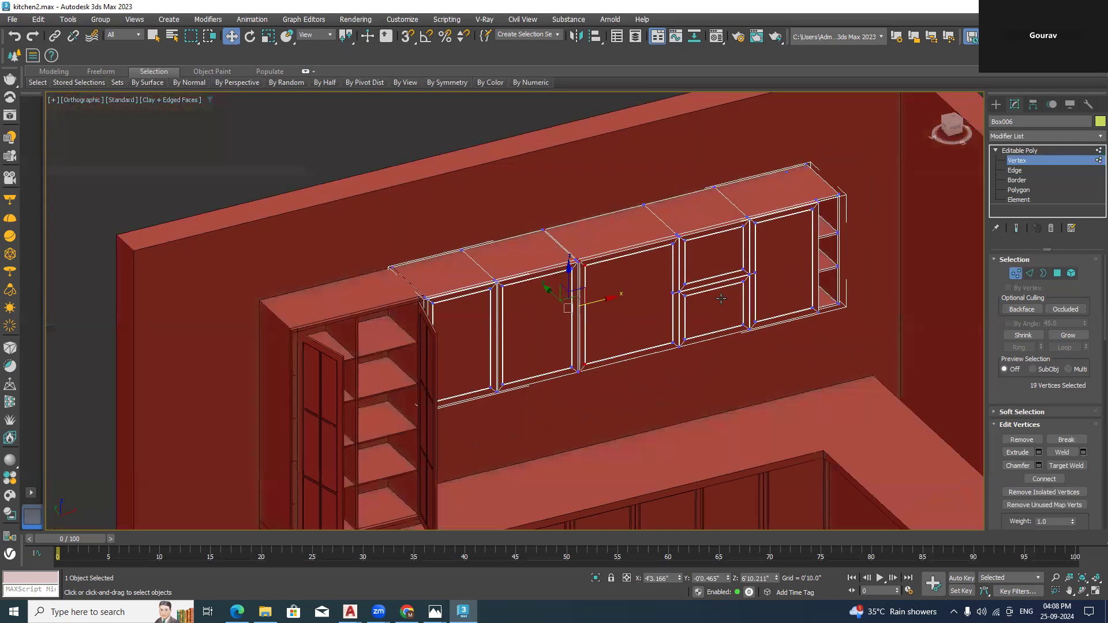
# Narrow the third door by moving the divider vertices beside the stacked double doors about 7.7 inches toward it, and deselect the cabinet
pyautogui.click(951, 120)
pyautogui.moveTo(718, 213); pyautogui.dragTo(665, 392)
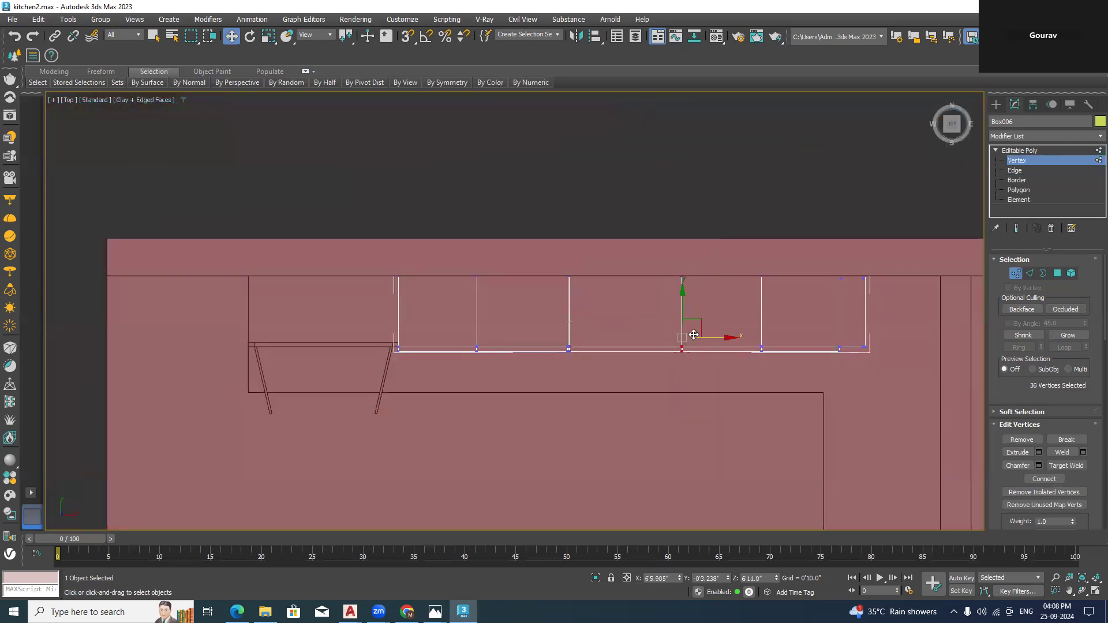
pyautogui.scroll(2, 693, 335)
pyautogui.moveTo(698, 339); pyautogui.dragTo(657, 342)
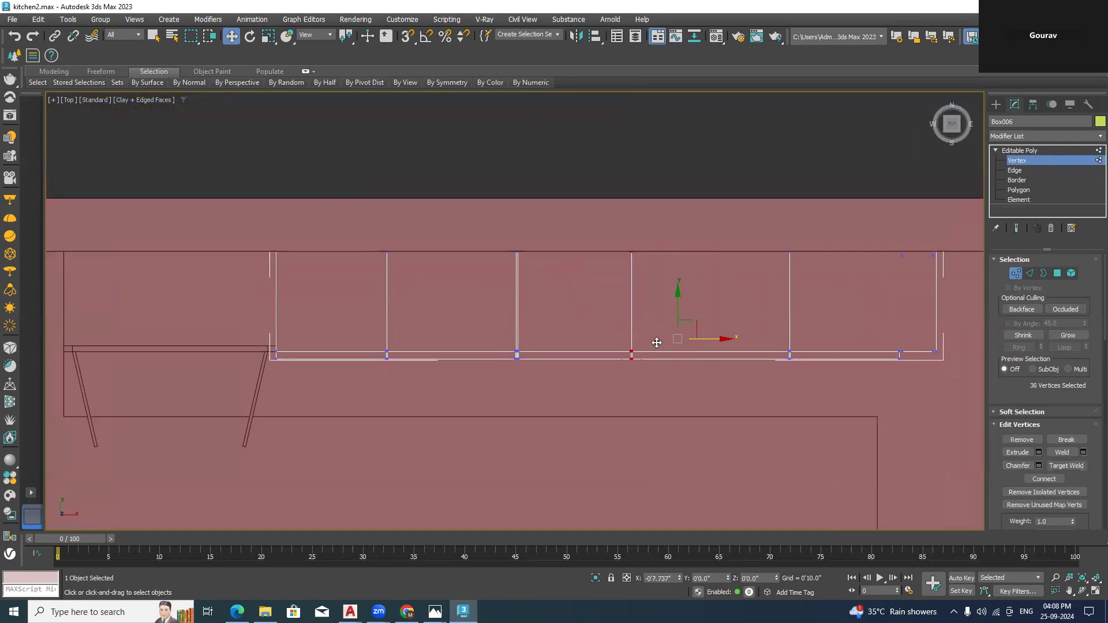
pyautogui.keyDown('alt'); pyautogui.moveTo(703, 333); pyautogui.dragTo(741, 297, button='middle'); pyautogui.keyUp('alt')
pyautogui.scroll(-3, 623, 246)
pyautogui.click(436, 175)
pyautogui.keyDown('alt'); pyautogui.moveTo(606, 316); pyautogui.dragTo(667, 296, button='middle'); pyautogui.keyUp('alt')
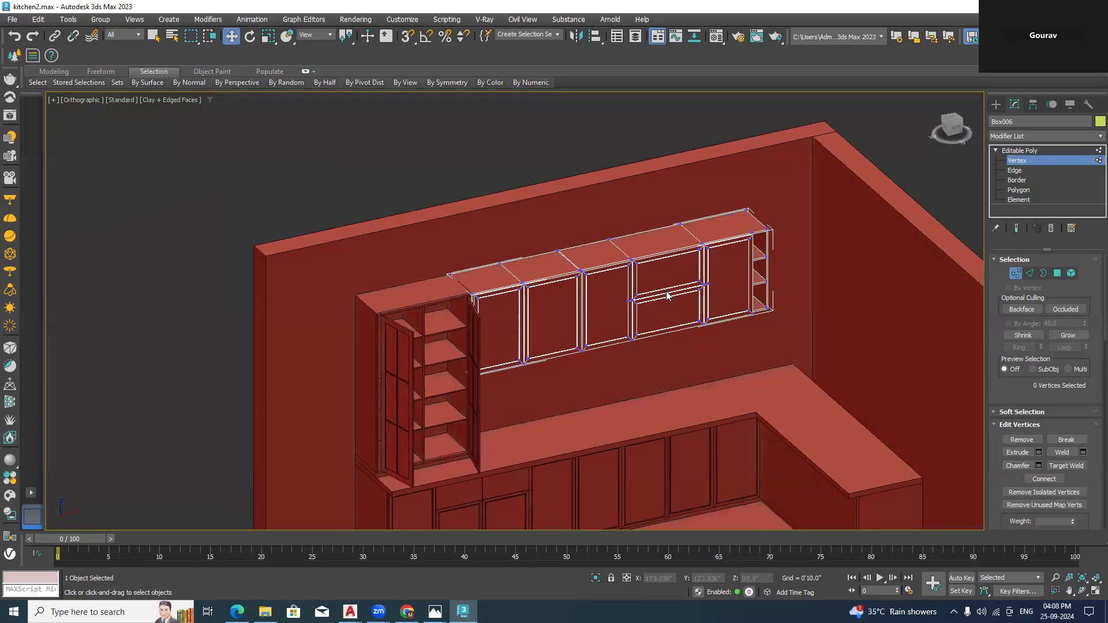
pyautogui.click(996, 105)
pyautogui.click(938, 170)
pyautogui.keyDown('alt'); pyautogui.moveTo(878, 297); pyautogui.dragTo(838, 290, button='middle'); pyautogui.keyUp('alt')
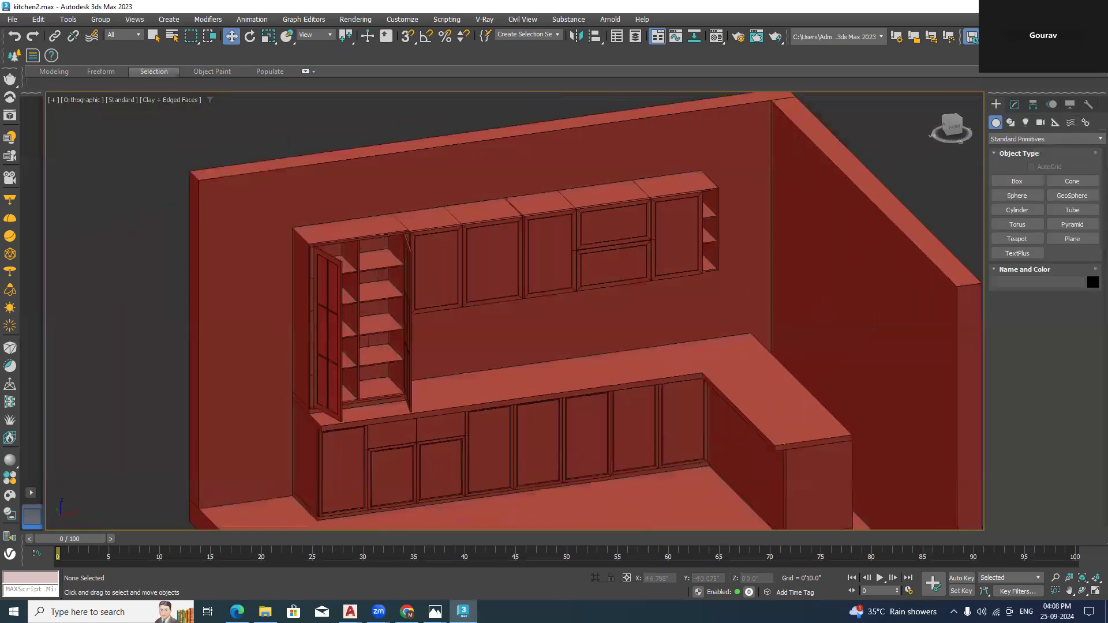
# Switch to the reference photo in Photos and examine the upper cabinets, including those on the adjoining wall
pyautogui.click(464, 612)
pyautogui.click(463, 612)
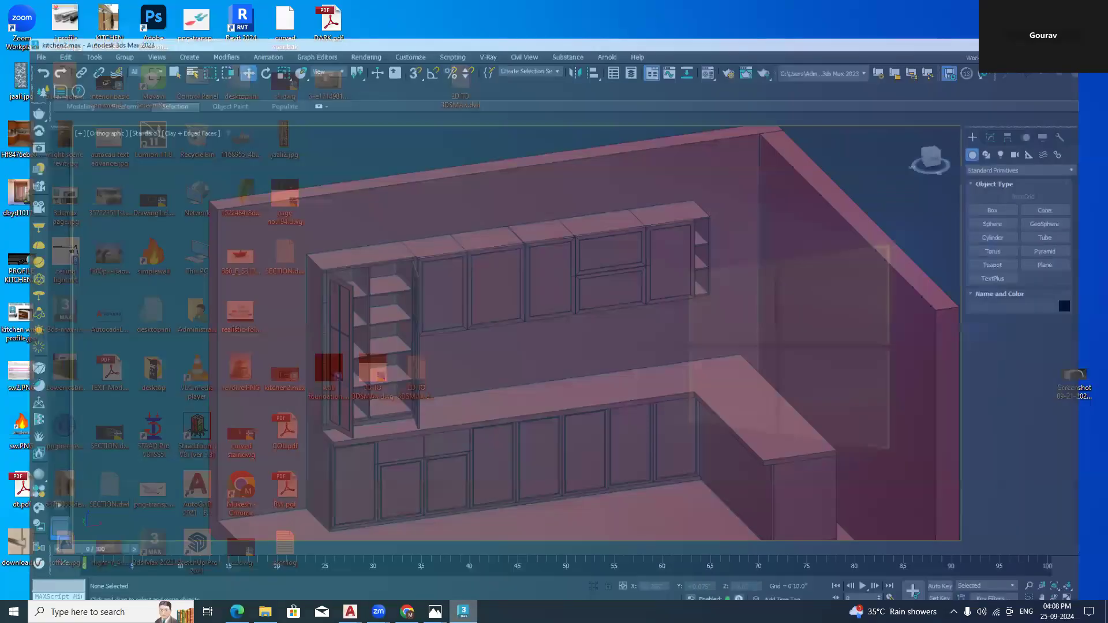
pyautogui.click(436, 612)
pyautogui.click(557, 563)
pyautogui.scroll(1, 555, 253)
pyautogui.scroll(-1, 554, 251)
pyautogui.click(495, 36)
pyautogui.moveTo(446, 59); pyautogui.dragTo(482, 68)
pyautogui.moveTo(561, 263); pyautogui.dragTo(530, 340)
pyautogui.moveTo(606, 238); pyautogui.dragTo(517, 259)
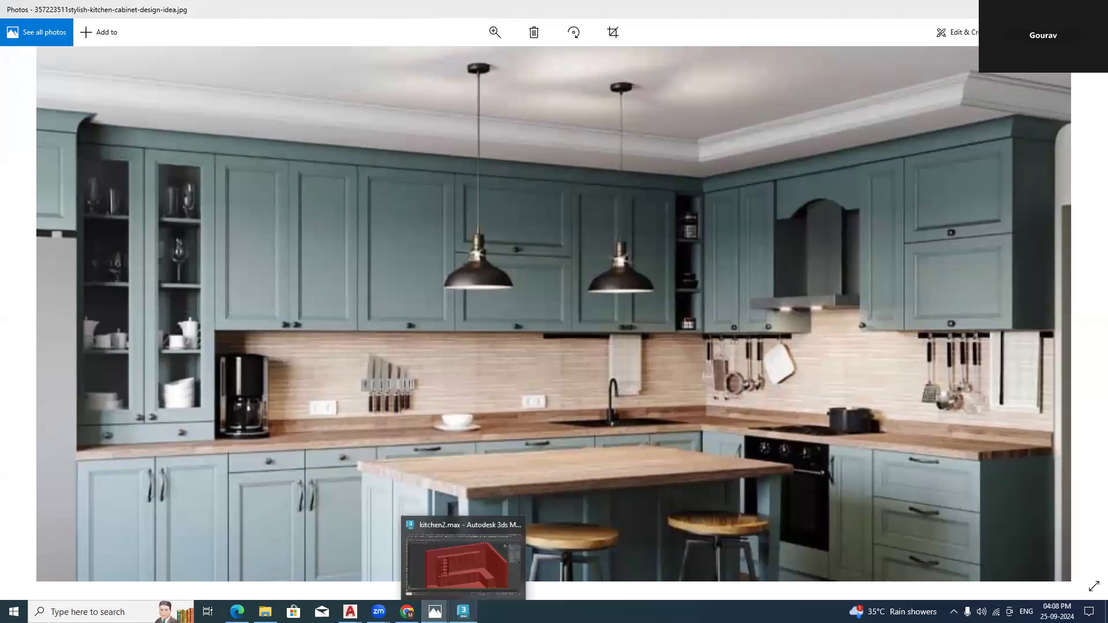
# In 3ds Max, create a snapped box from the short counter's outer corner to the wall cabinets' corner, about 6'9.4" by 1'6.5" and 2'0.8" high
pyautogui.click(463, 612)
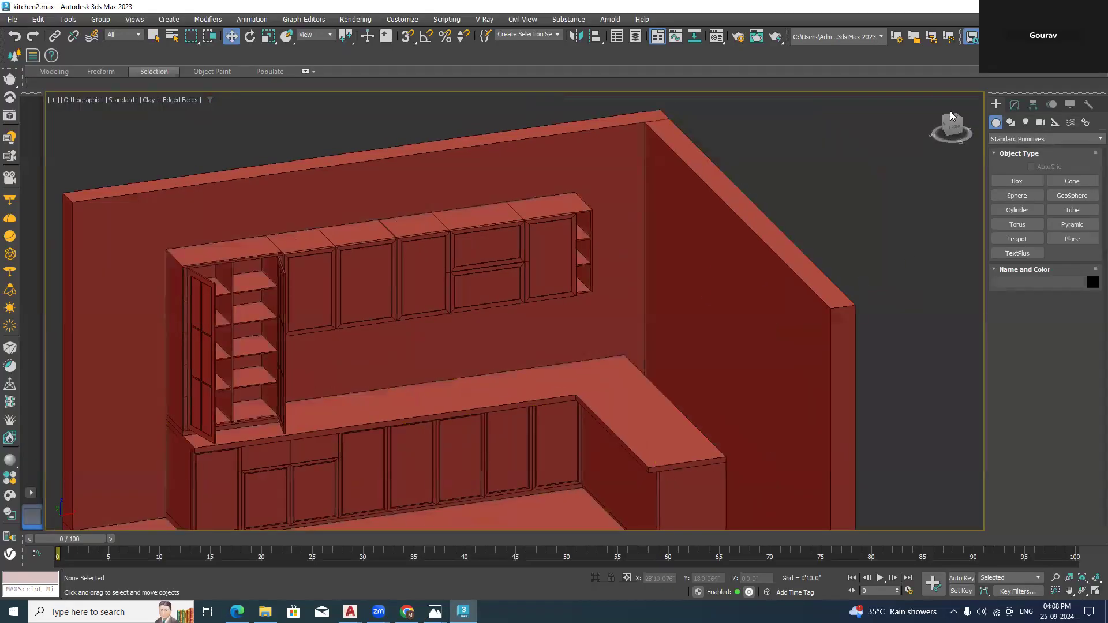
pyautogui.click(954, 121)
pyautogui.click(1017, 181)
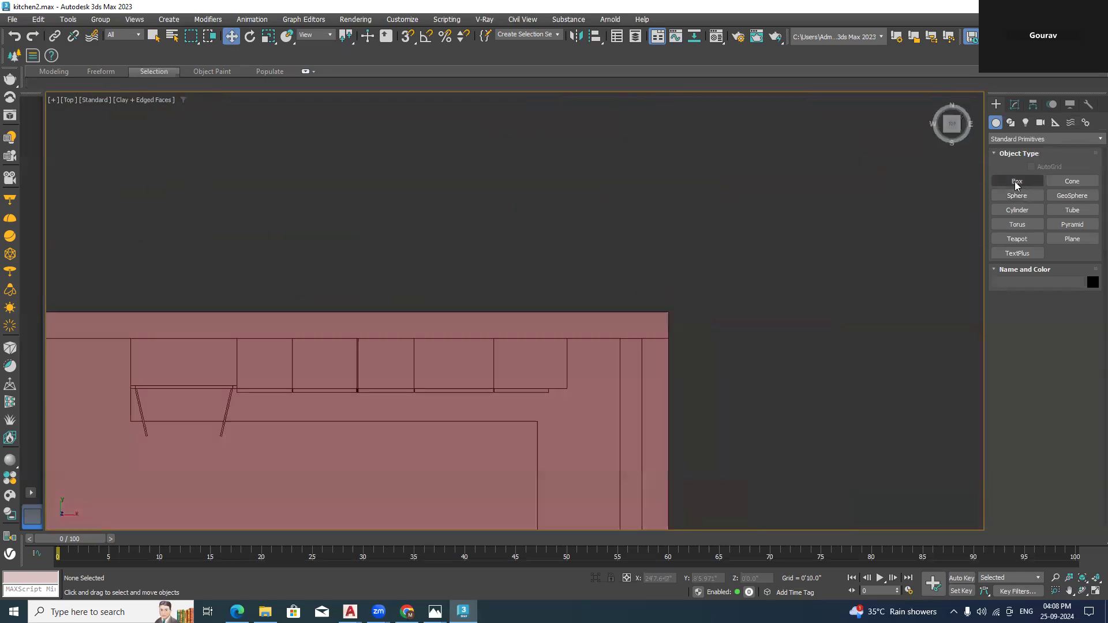
pyautogui.moveTo(524, 256); pyautogui.dragTo(499, 212, button='middle')
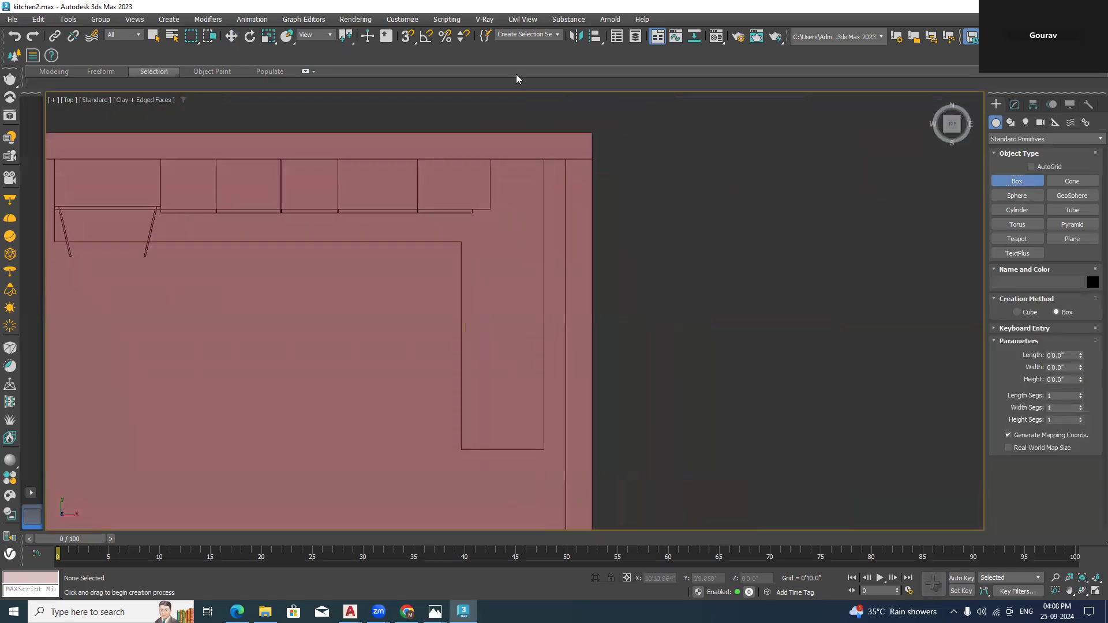
pyautogui.click(415, 33)
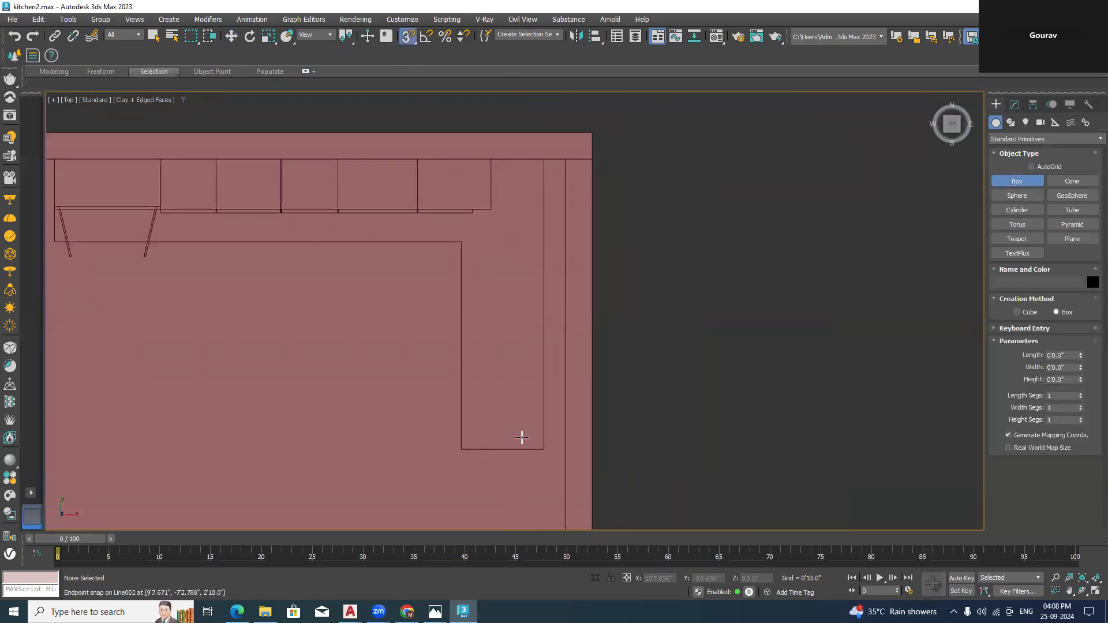
pyautogui.moveTo(541, 450); pyautogui.dragTo(487, 209)
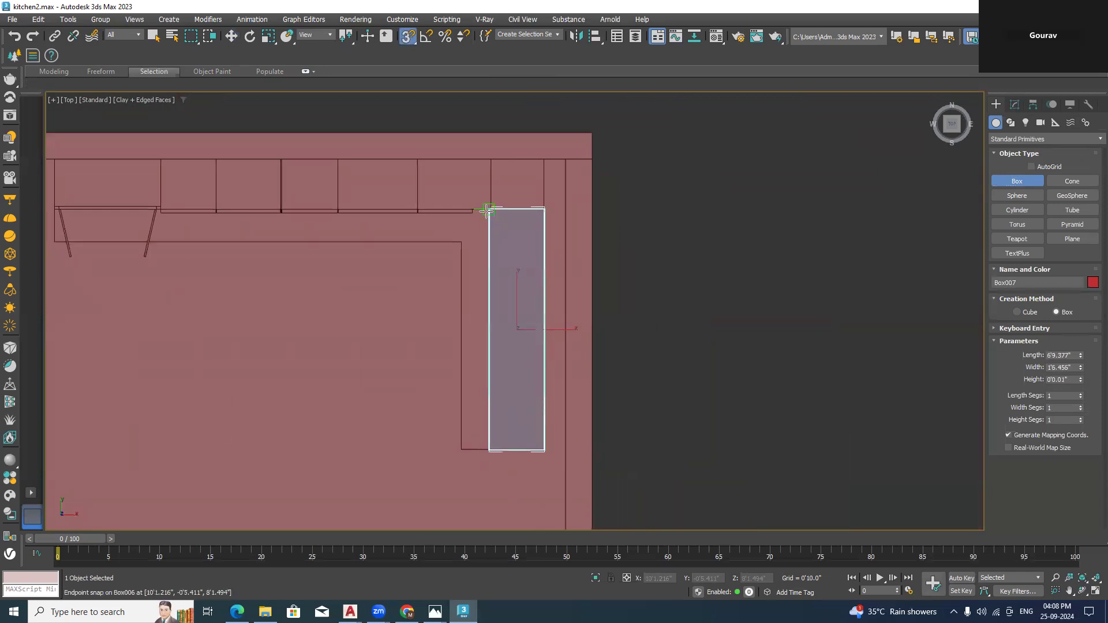
pyautogui.keyDown('alt'); pyautogui.moveTo(500, 322); pyautogui.dragTo(507, 265, button='middle'); pyautogui.keyUp('alt')
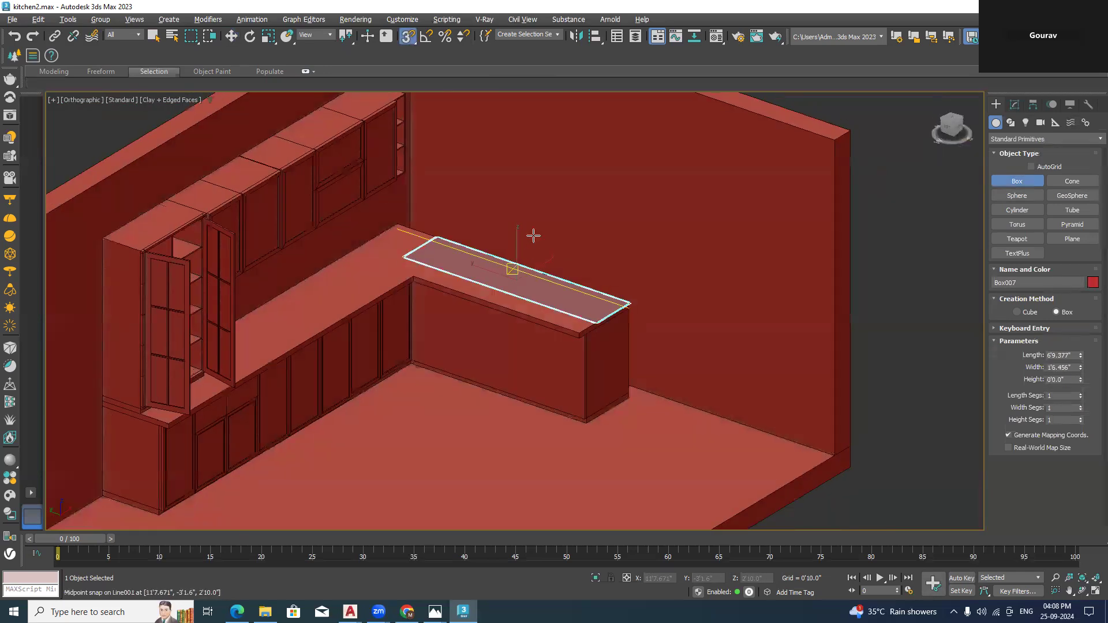
pyautogui.click(527, 138)
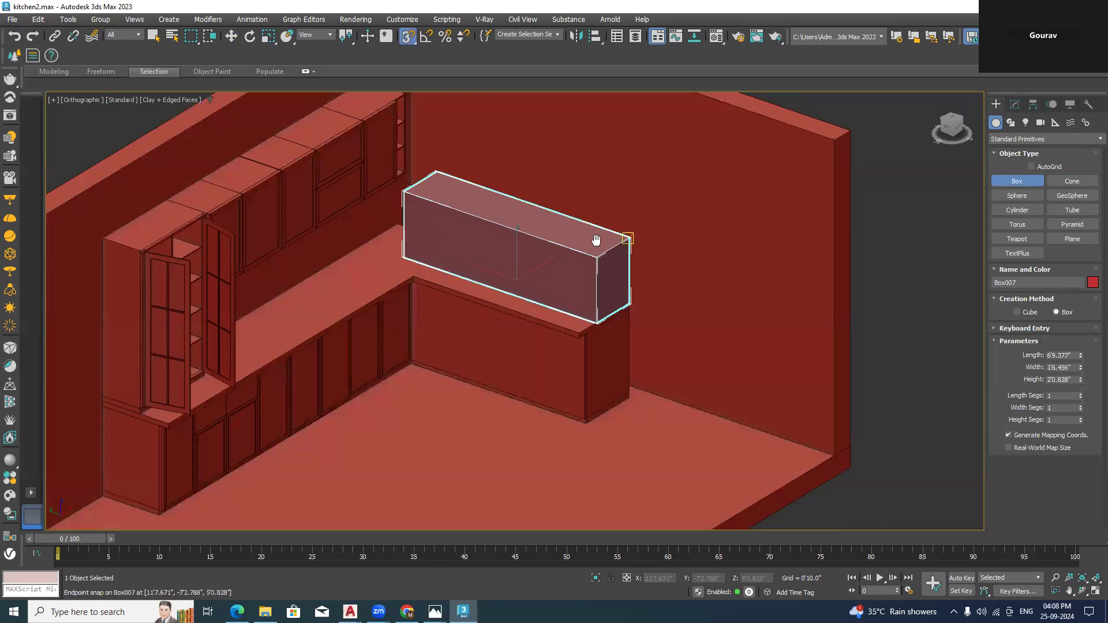
# Raise the new box to wall-cabinet height, snapping its top corner to the end corner of the existing upper cabinets
pyautogui.moveTo(597, 240); pyautogui.dragTo(547, 346, button='middle')
pyautogui.press('w')
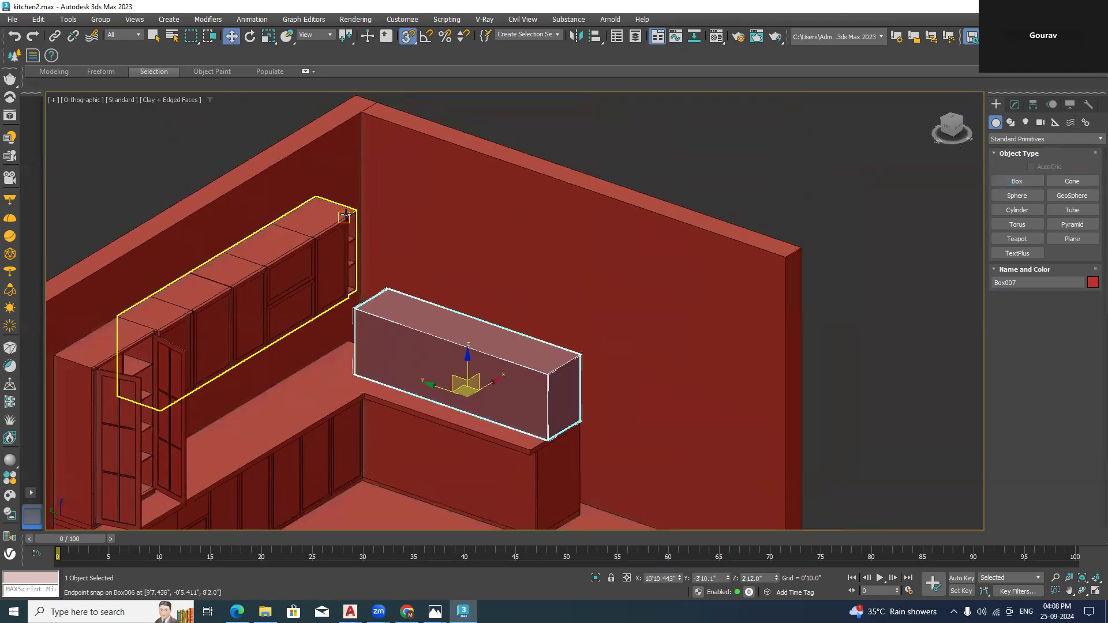
pyautogui.scroll(2, 345, 214)
pyautogui.moveTo(378, 352); pyautogui.dragTo(423, 260)
pyautogui.scroll(-3, 423, 261)
pyautogui.click(706, 170)
# Convert the new box on the adjoining wall to an Editable Poly
pyautogui.scroll(5, 511, 329)
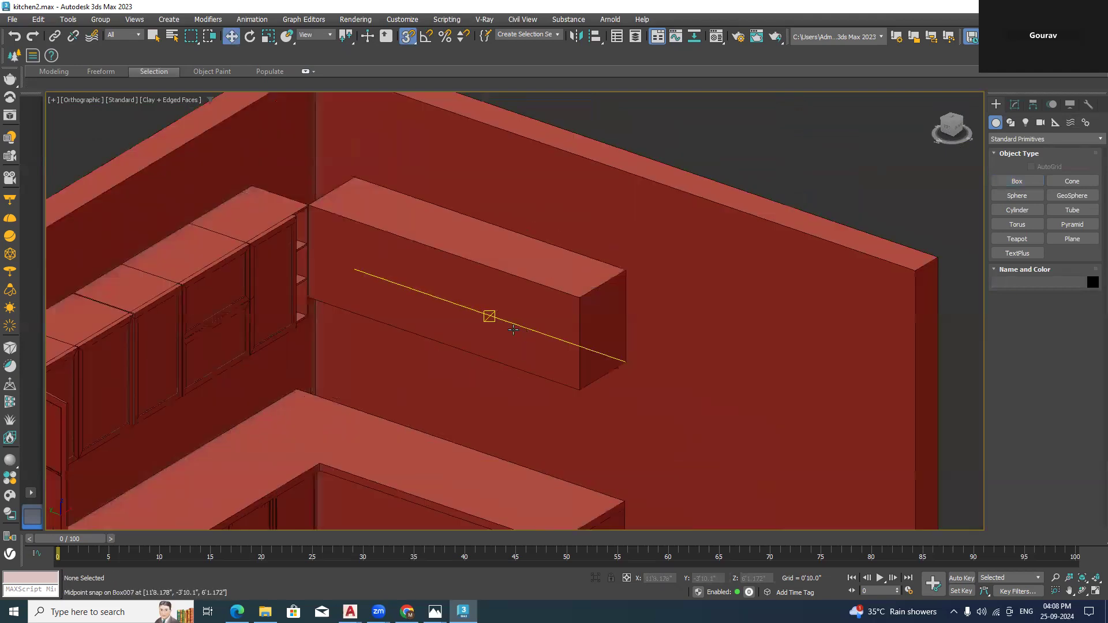
pyautogui.moveTo(273, 262); pyautogui.dragTo(443, 323, button='middle')
pyautogui.scroll(3, 291, 238)
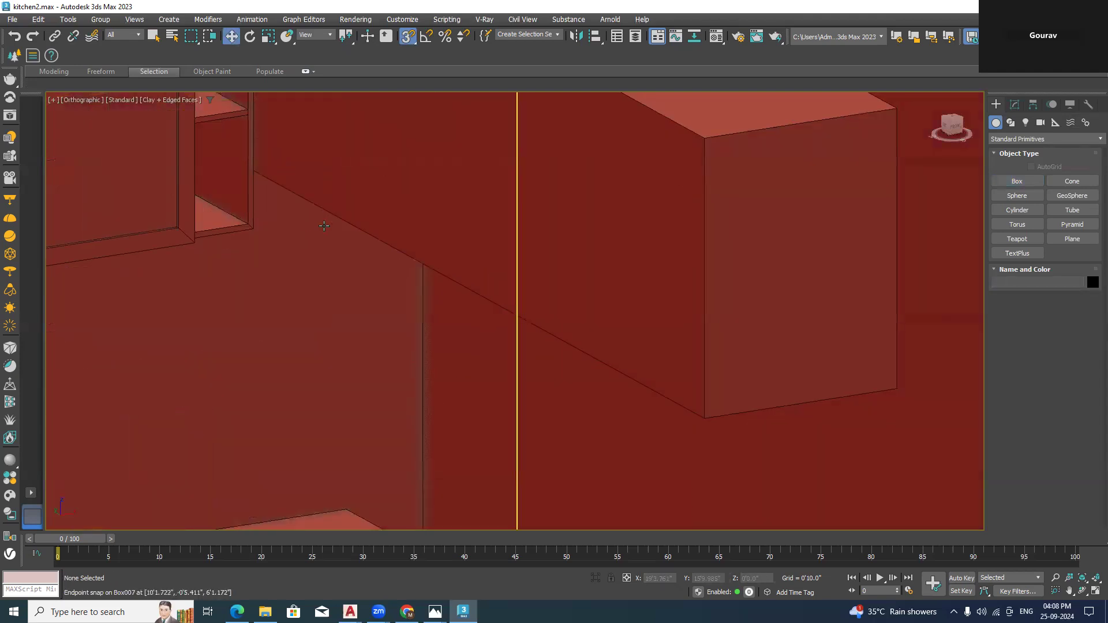
pyautogui.scroll(-1, 306, 240)
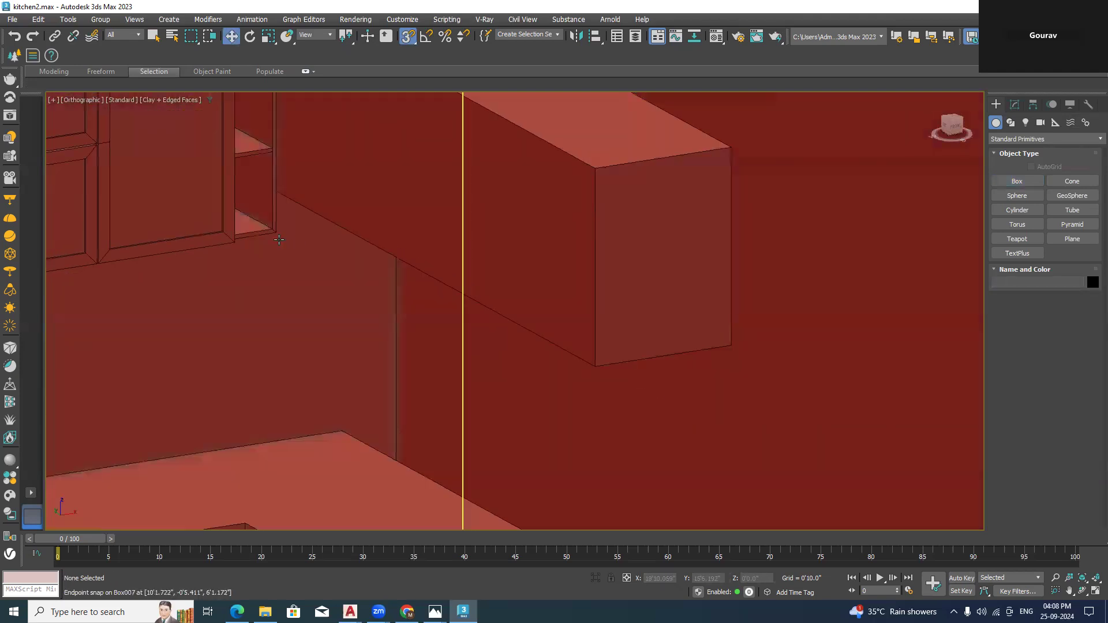
pyautogui.rightClick(379, 150)
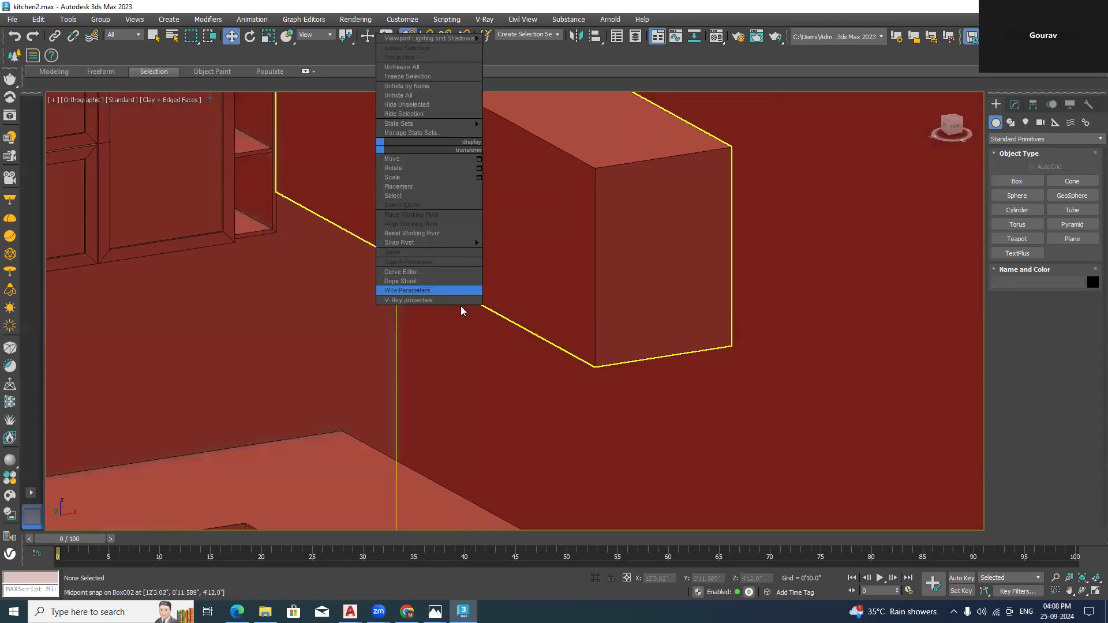
pyautogui.moveTo(462, 242)
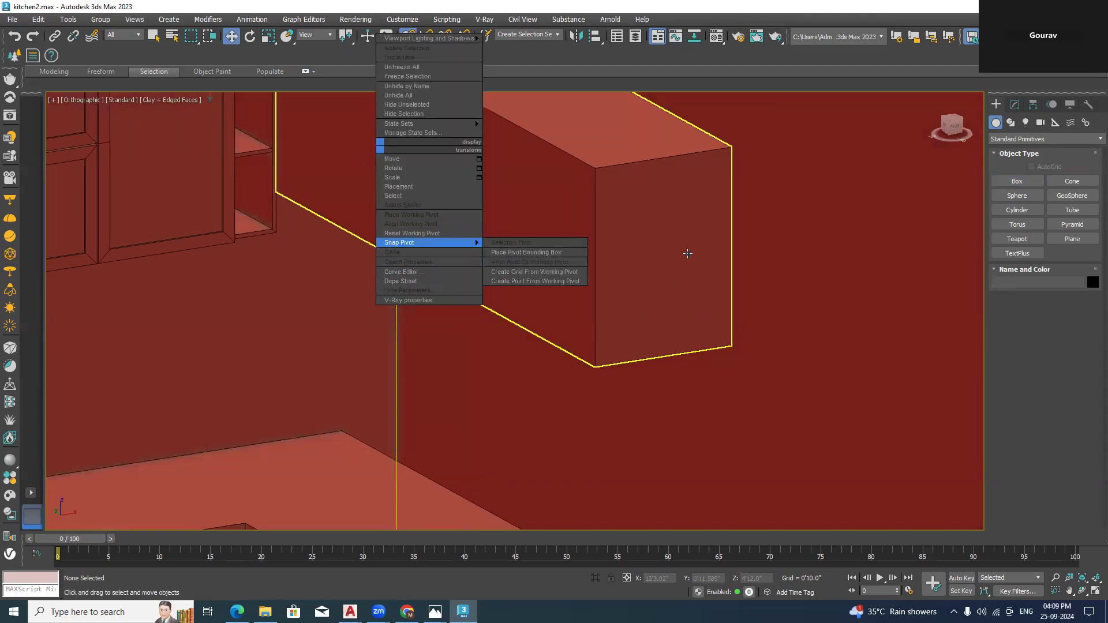
pyautogui.click(597, 180)
pyautogui.rightClick(596, 180)
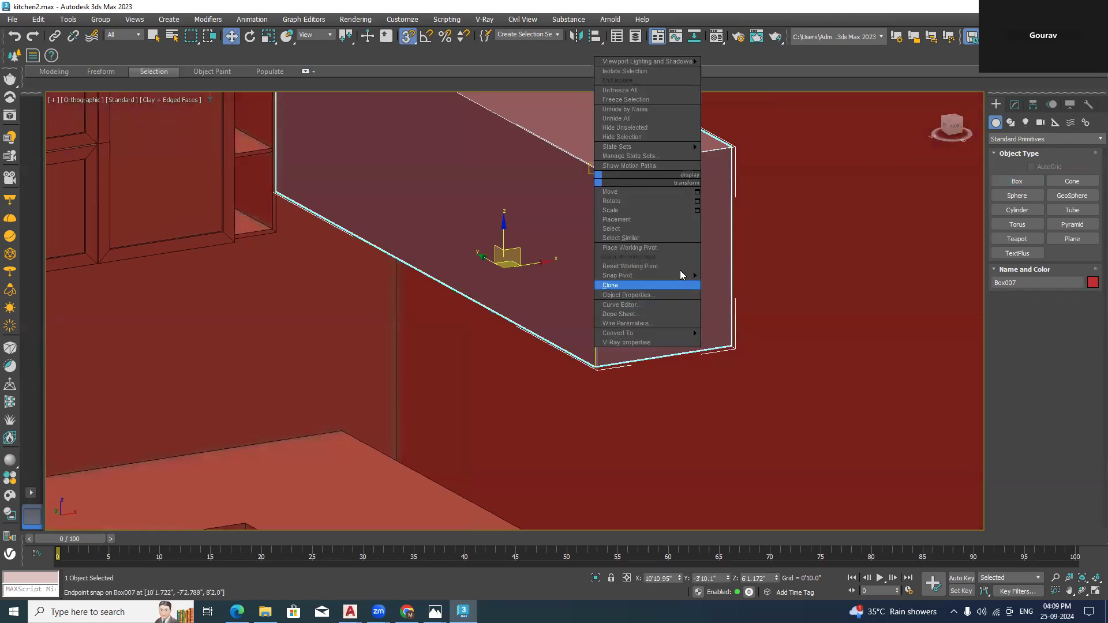
pyautogui.moveTo(690, 333)
pyautogui.click(733, 347)
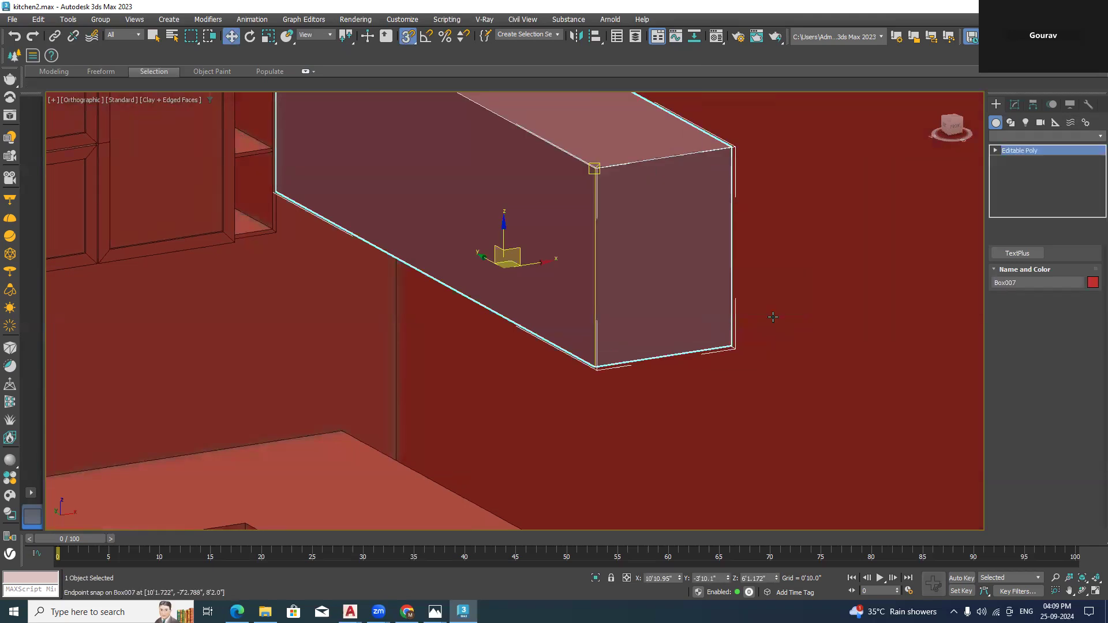
# Extend the box downward by snapping its four lower vertices to the bottom corner of the existing upper cabinets, and deselect the box
pyautogui.click(1018, 274)
pyautogui.scroll(-3, 713, 298)
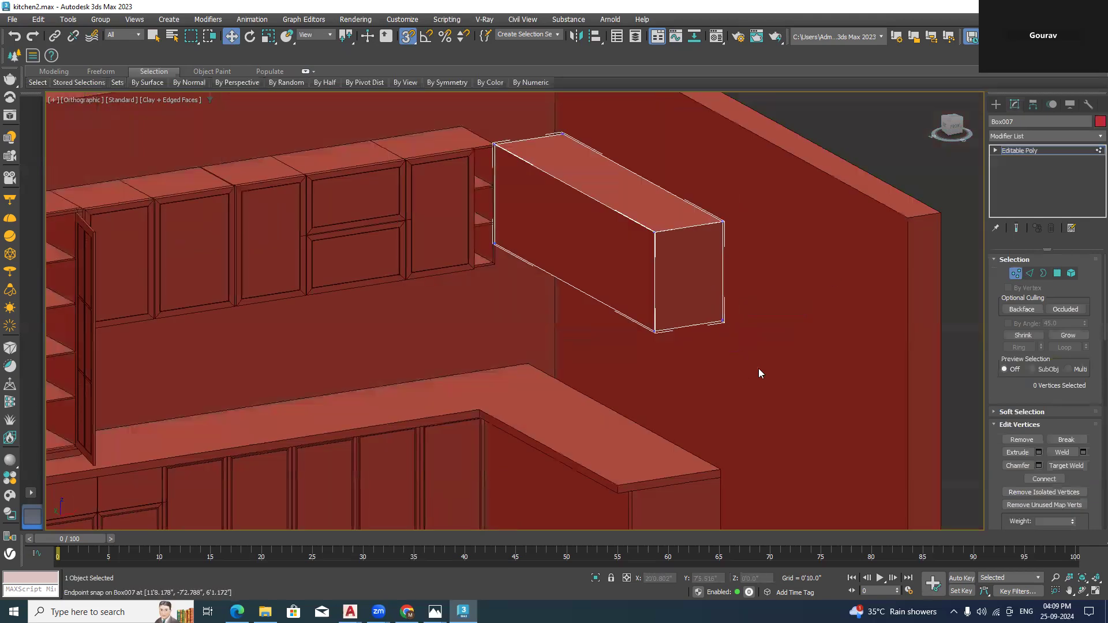
pyautogui.click(955, 130)
pyautogui.moveTo(701, 337); pyautogui.dragTo(438, 248)
pyautogui.moveTo(427, 295)
pyautogui.keyDown('alt'); pyautogui.mouseDown(button='middle')
pyautogui.moveTo(549, 341)
pyautogui.moveTo(467, 285)
pyautogui.mouseUp(button='middle'); pyautogui.keyUp('alt')
pyautogui.scroll(5, 477, 263)
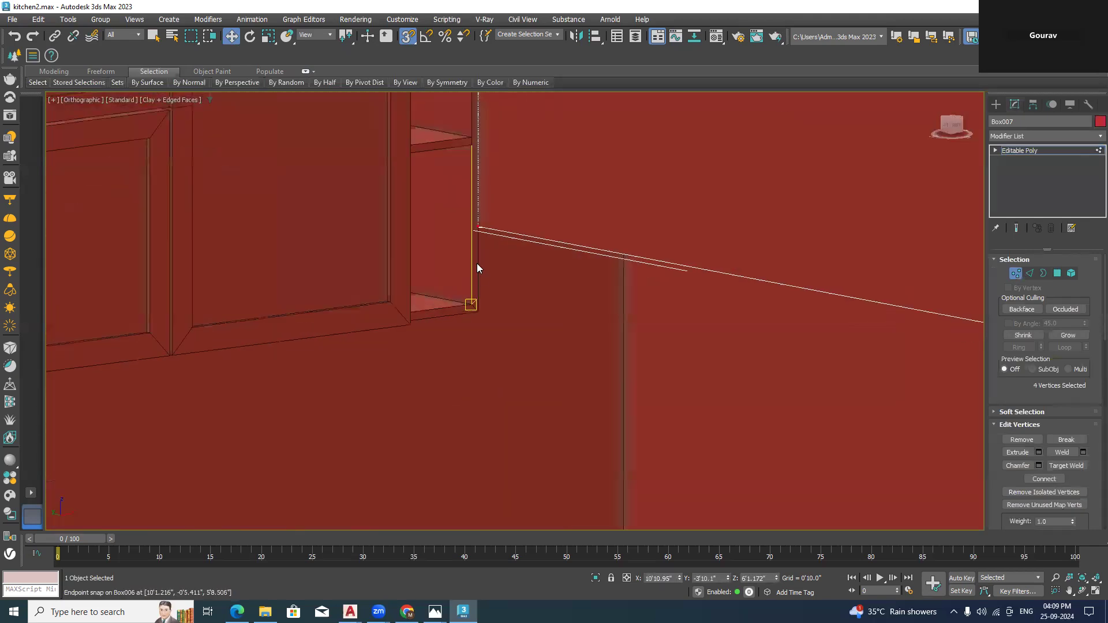
pyautogui.moveTo(481, 195); pyautogui.dragTo(479, 361)
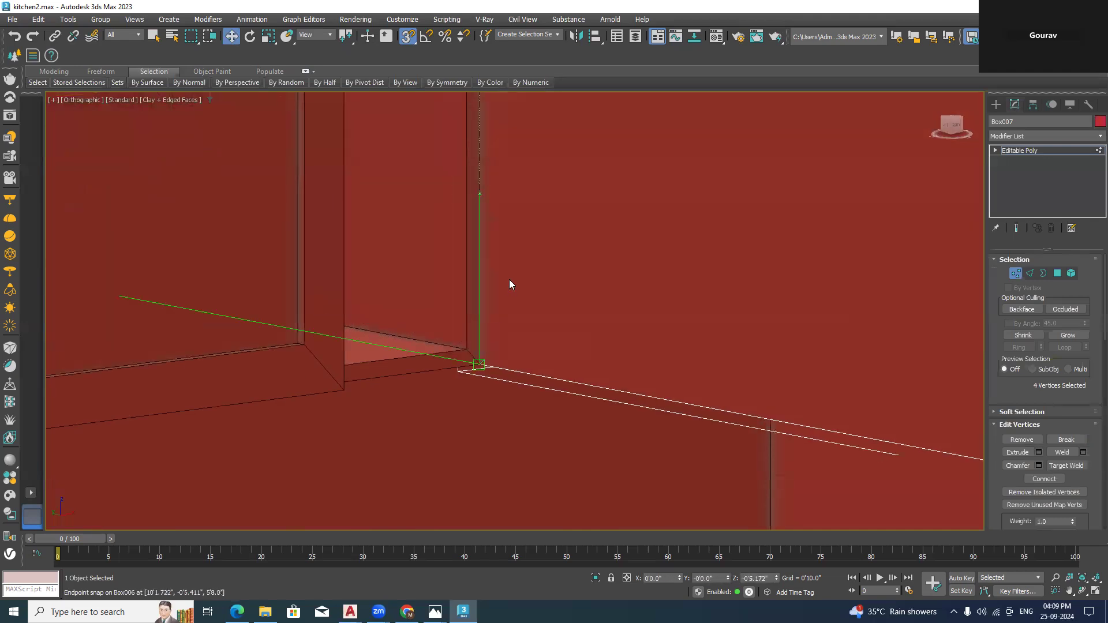
pyautogui.scroll(-8, 510, 283)
pyautogui.moveTo(569, 292); pyautogui.dragTo(513, 317, button='middle')
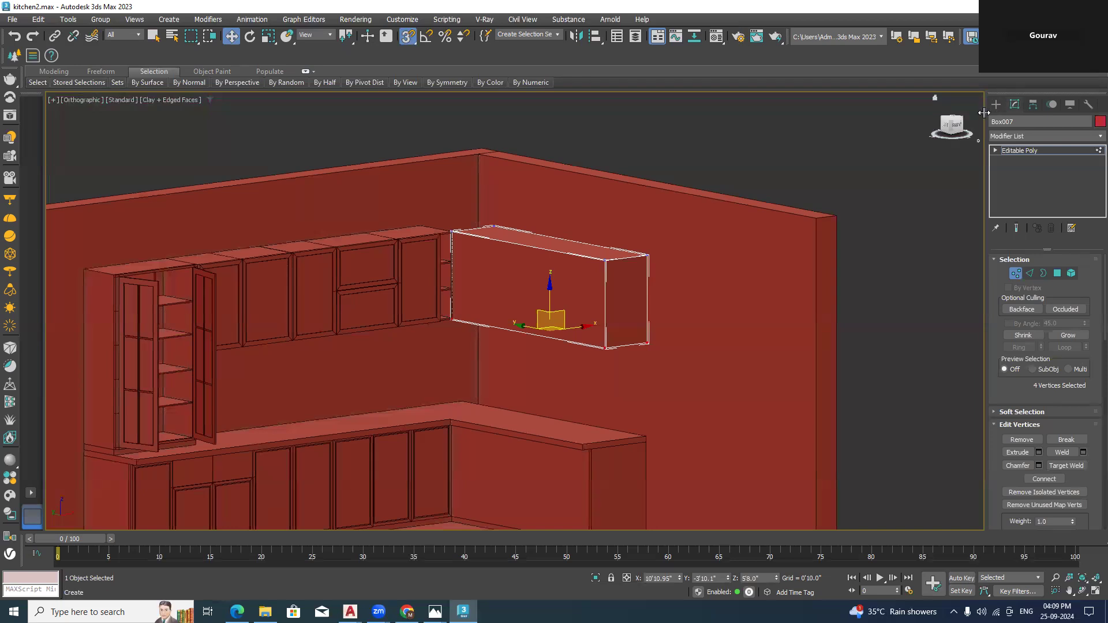
pyautogui.click(995, 105)
pyautogui.click(794, 183)
# Switch to the reference photo in Photos, examine the adjoining wall's upper cabinets and range hood, and return to 3ds Max
pyautogui.keyDown('alt'); pyautogui.moveTo(527, 265); pyautogui.dragTo(761, 281, button='middle'); pyautogui.keyUp('alt')
pyautogui.scroll(-3, 491, 210)
pyautogui.keyDown('alt'); pyautogui.moveTo(491, 210); pyautogui.dragTo(563, 222, button='middle'); pyautogui.keyUp('alt')
pyautogui.moveTo(387, 232); pyautogui.dragTo(232, 223, button='middle')
pyautogui.scroll(5, 673, 265)
pyautogui.moveTo(710, 265); pyautogui.dragTo(633, 235, button='middle')
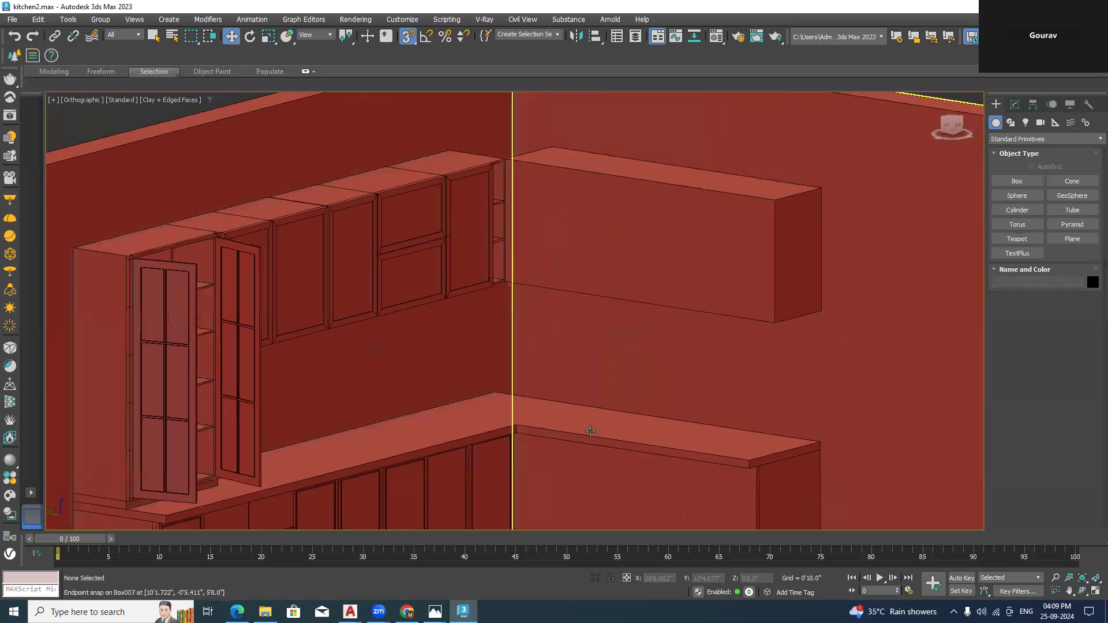
pyautogui.click(435, 611)
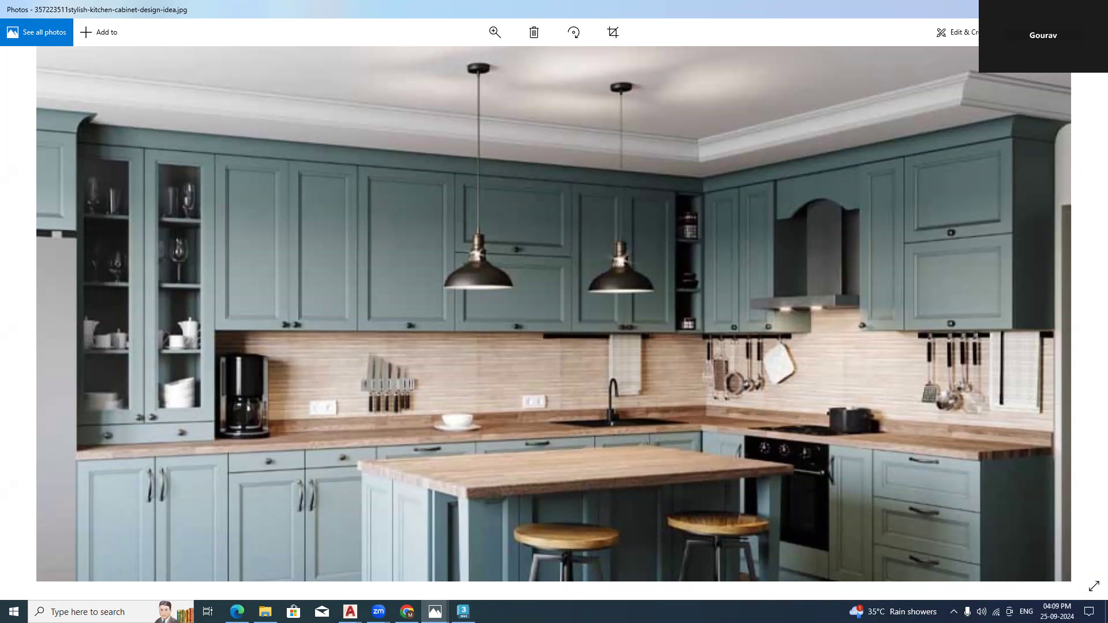
pyautogui.click(463, 611)
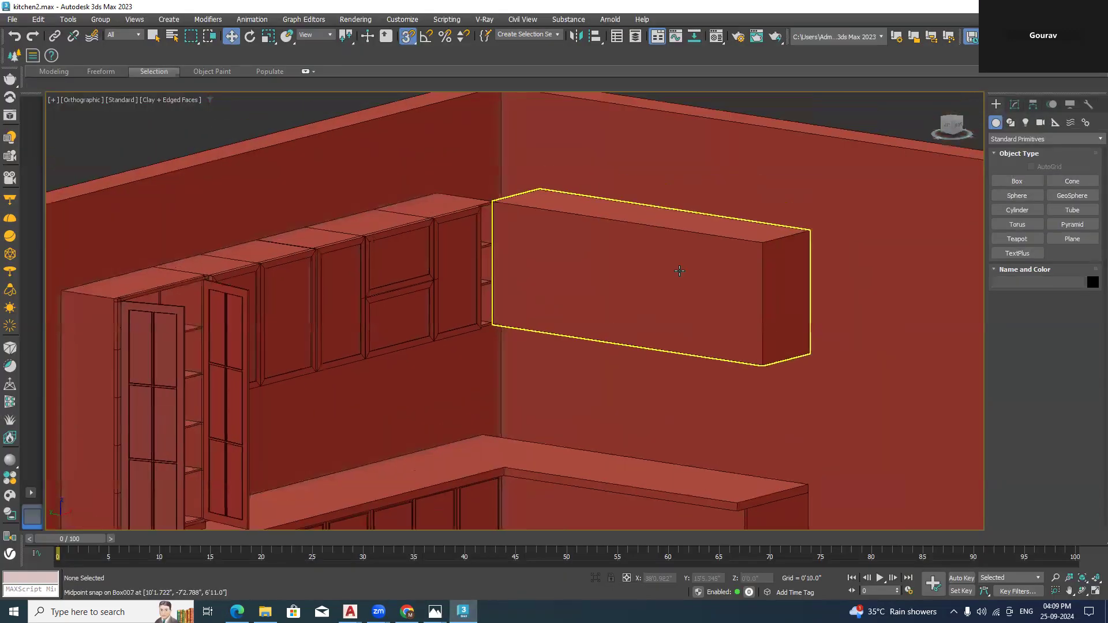
# Select the adjoining-wall box and apply the Editable Poly conversion again
pyautogui.click(679, 270)
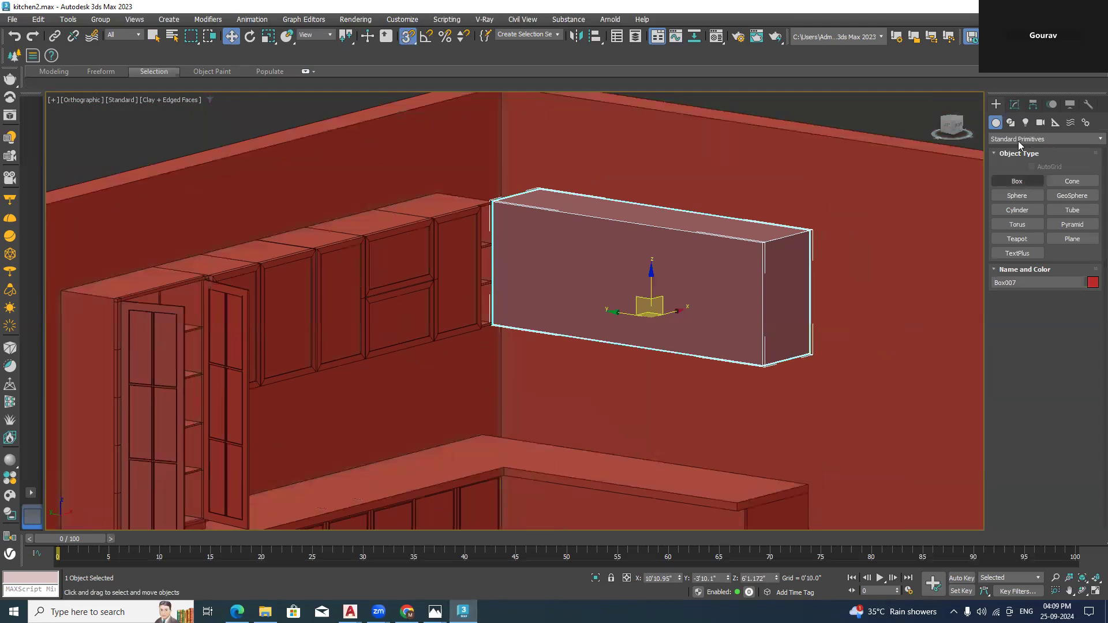
pyautogui.rightClick(690, 292)
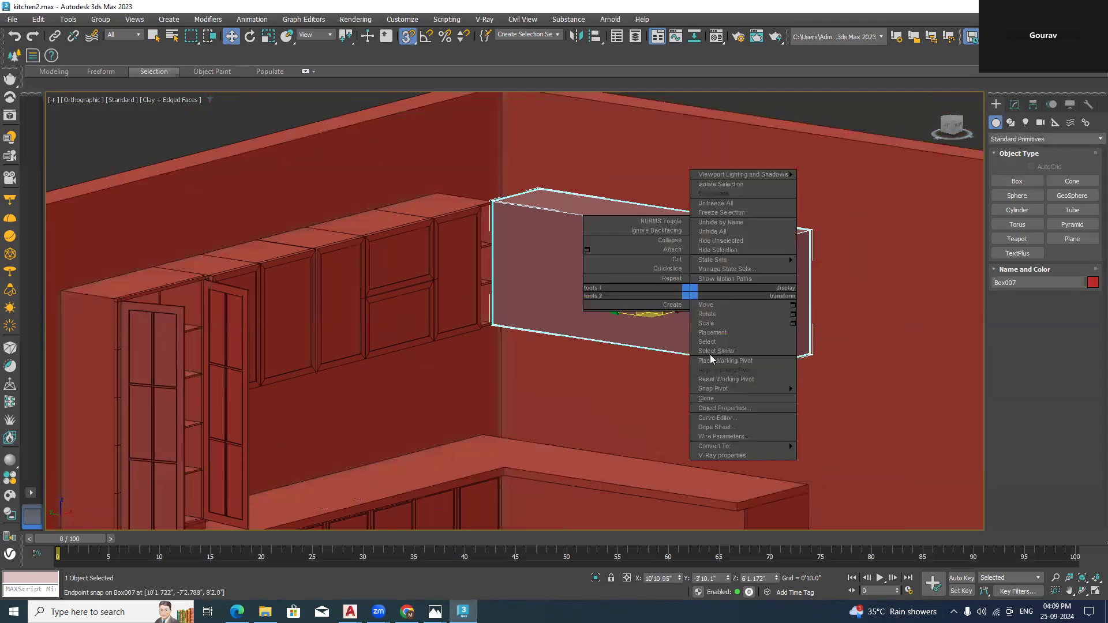
pyautogui.moveTo(773, 446)
pyautogui.click(837, 456)
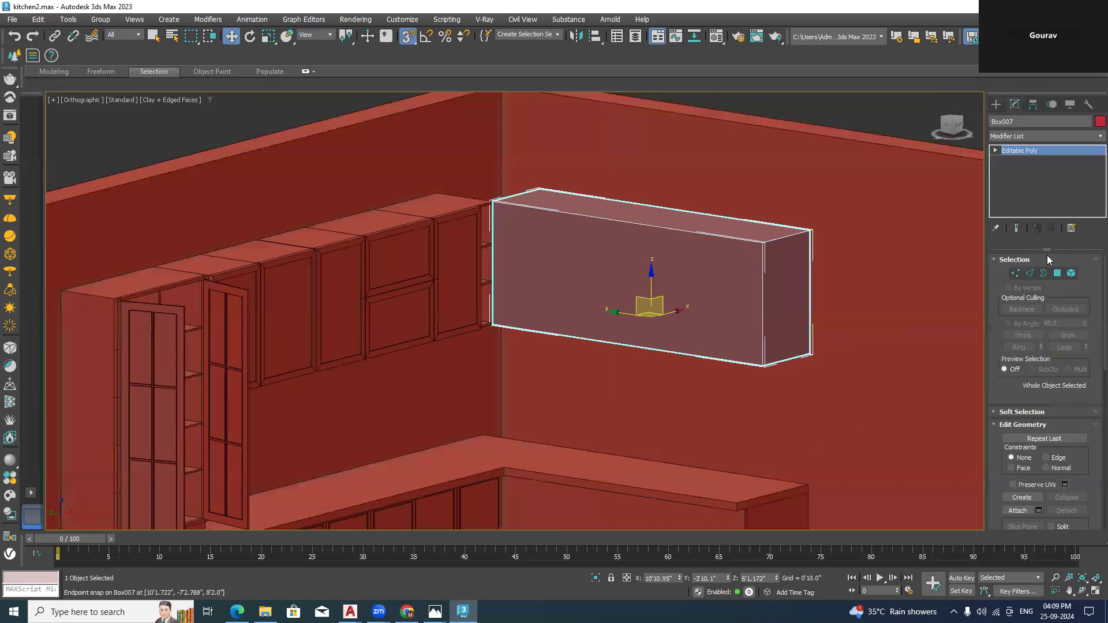
# Connect the front face's upper and lower edges with 4 segments, consulting the reference photo for the door layout
pyautogui.click(1029, 273)
pyautogui.click(669, 228)
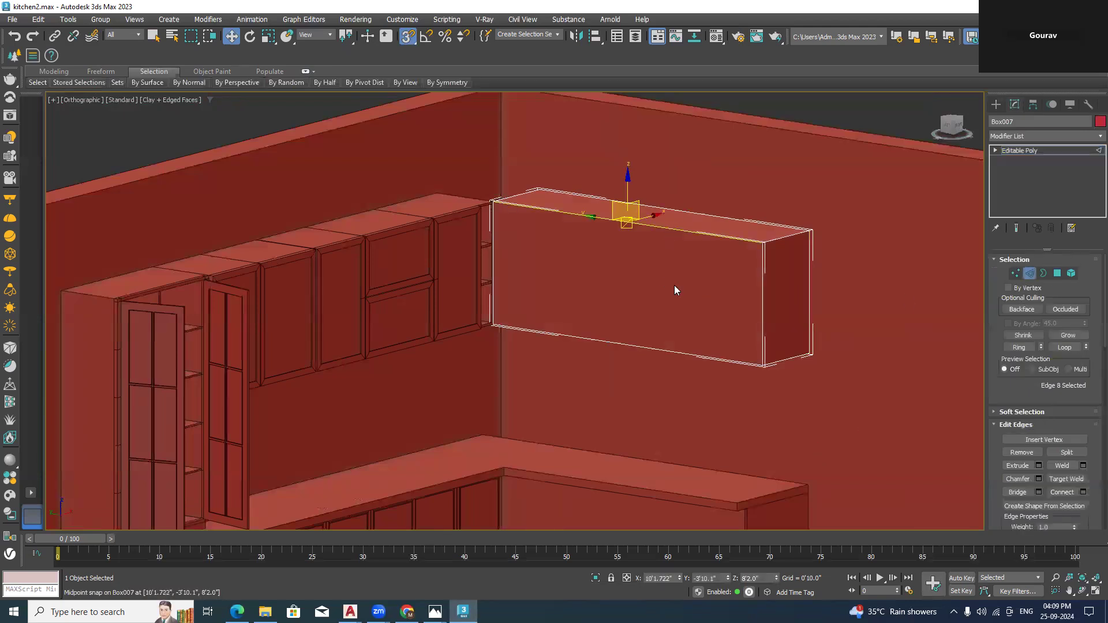
pyautogui.keyDown('ctrl'); pyautogui.click(655, 350); pyautogui.keyUp('ctrl')
pyautogui.moveTo(849, 104); pyautogui.dragTo(794, 163, button='middle')
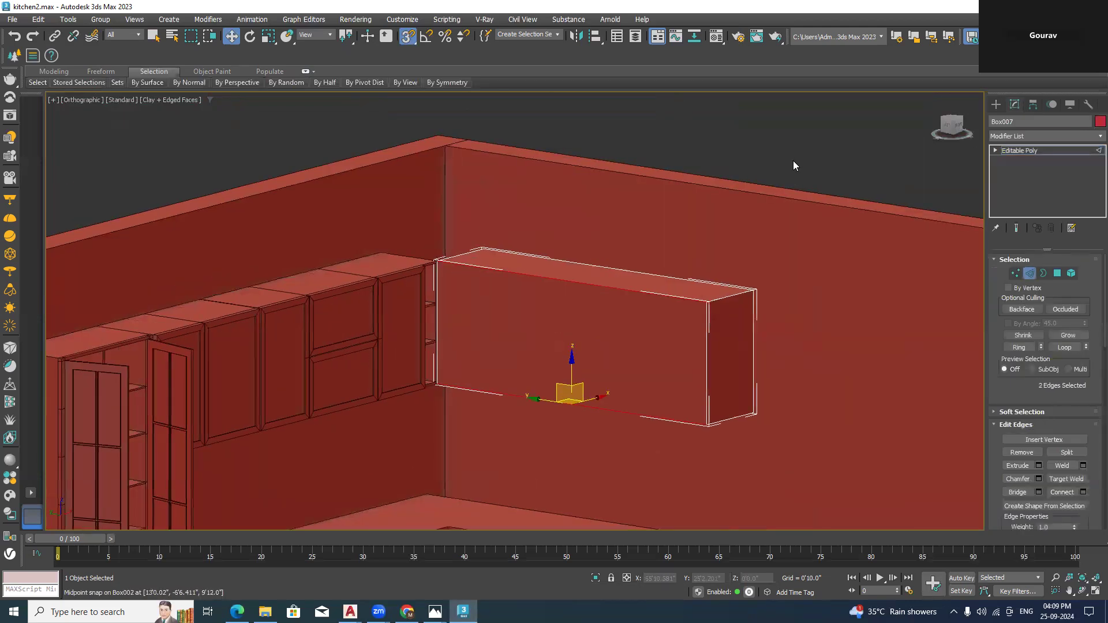
pyautogui.rightClick(810, 153)
pyautogui.click(708, 194)
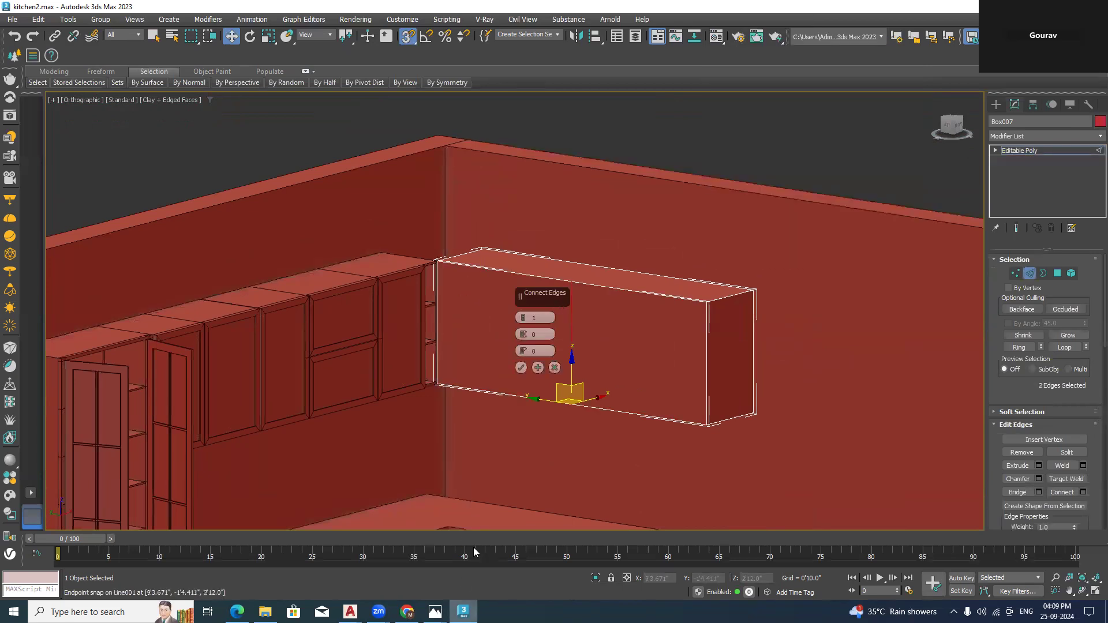
pyautogui.click(435, 612)
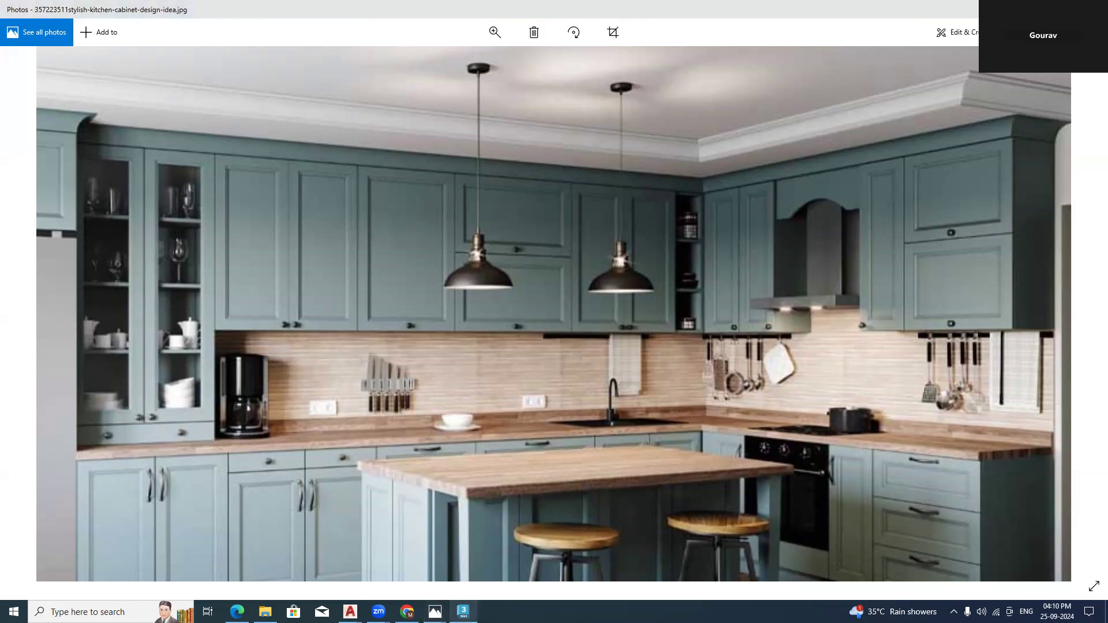
pyautogui.hotkey('alt', 'Tab')
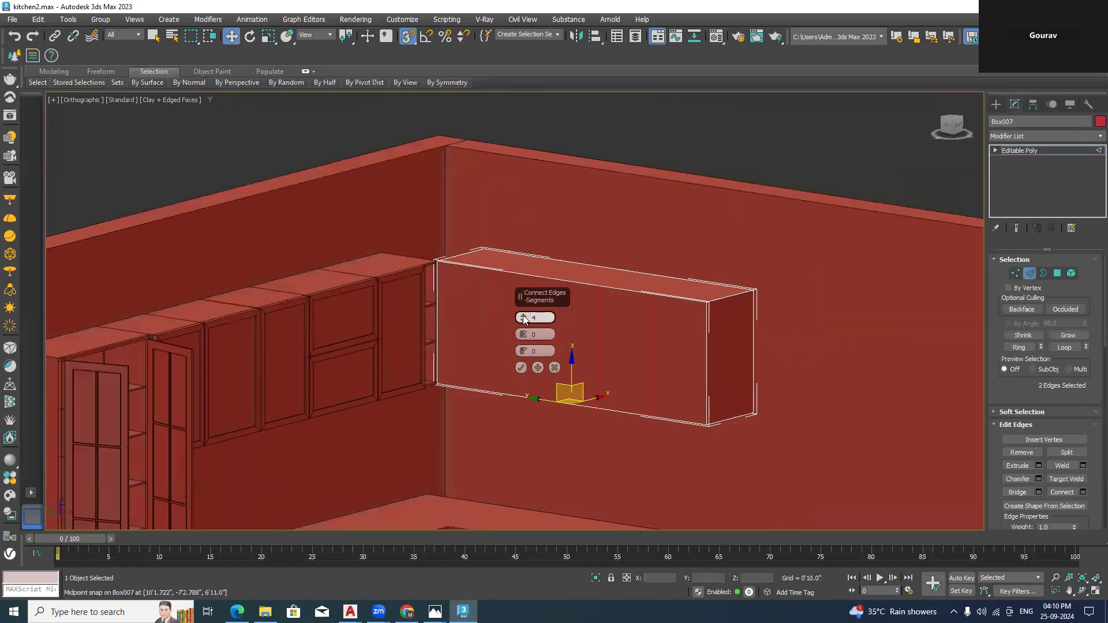
pyautogui.click(521, 368)
pyautogui.moveTo(671, 306); pyautogui.dragTo(668, 278, button='middle')
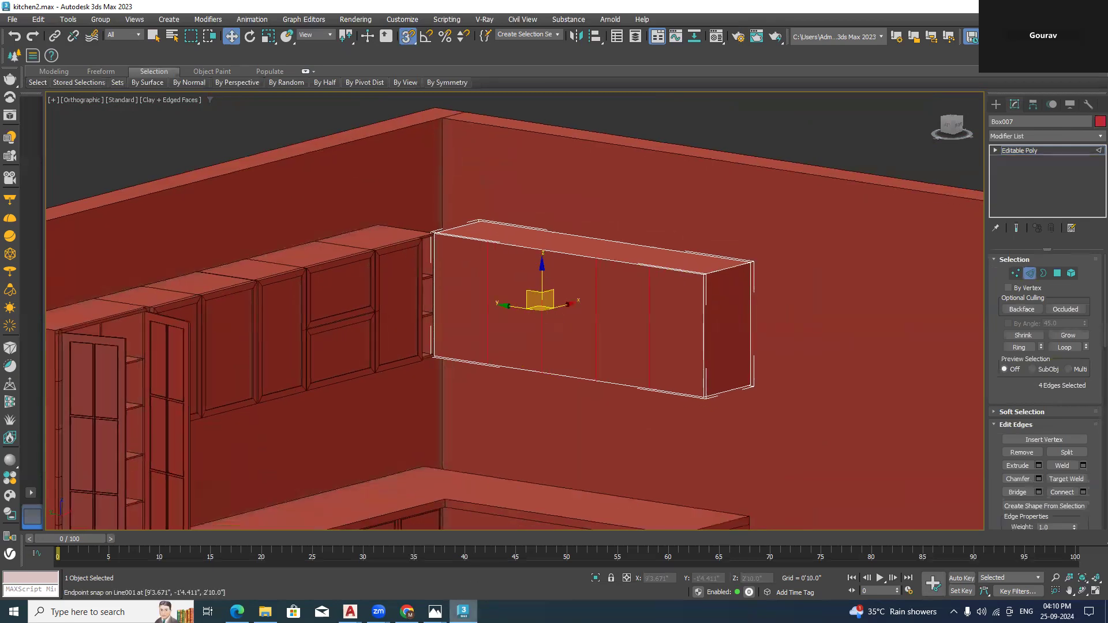
# Compare the box's door divisions with the reference photo and clear the divider edge selection
pyautogui.hotkey('alt', 'Tab')
pyautogui.hotkey('alt', 'Tab')
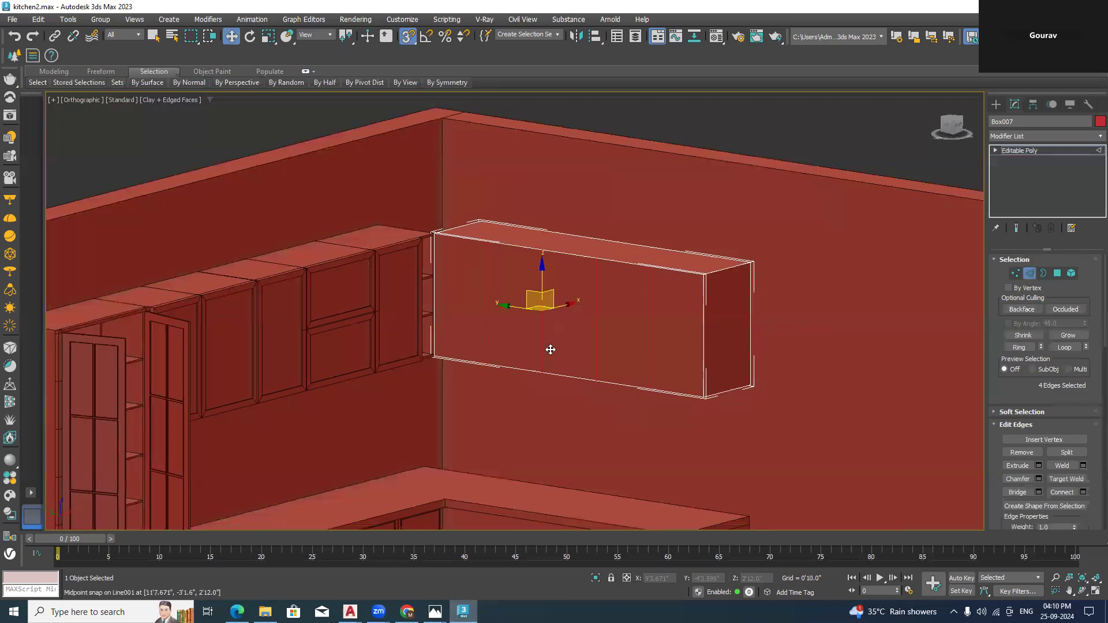
pyautogui.click(490, 290)
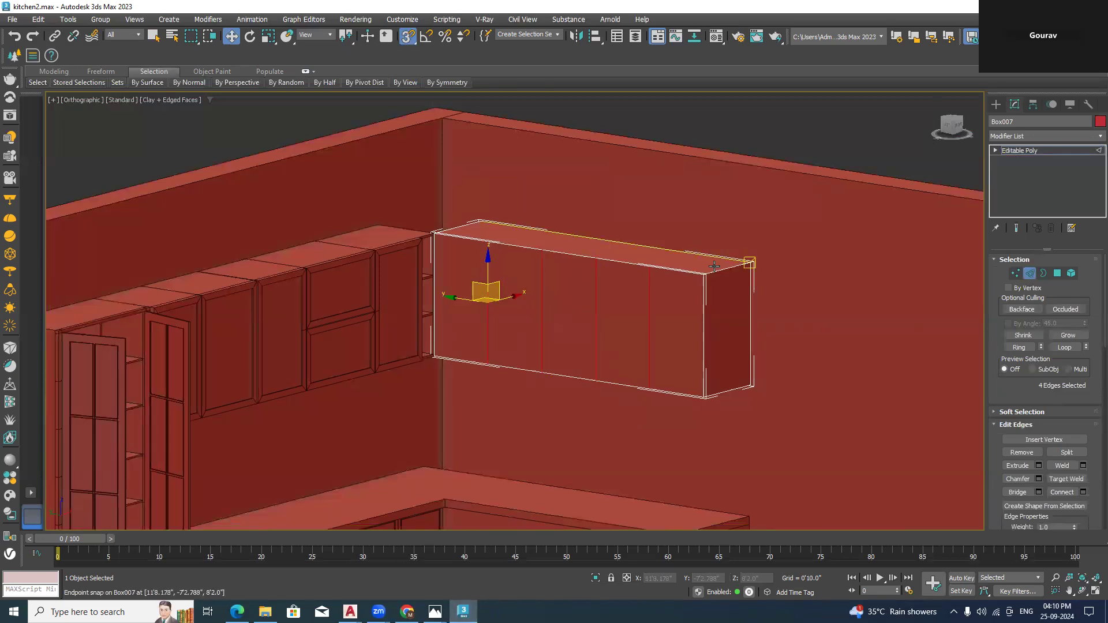
pyautogui.click(872, 121)
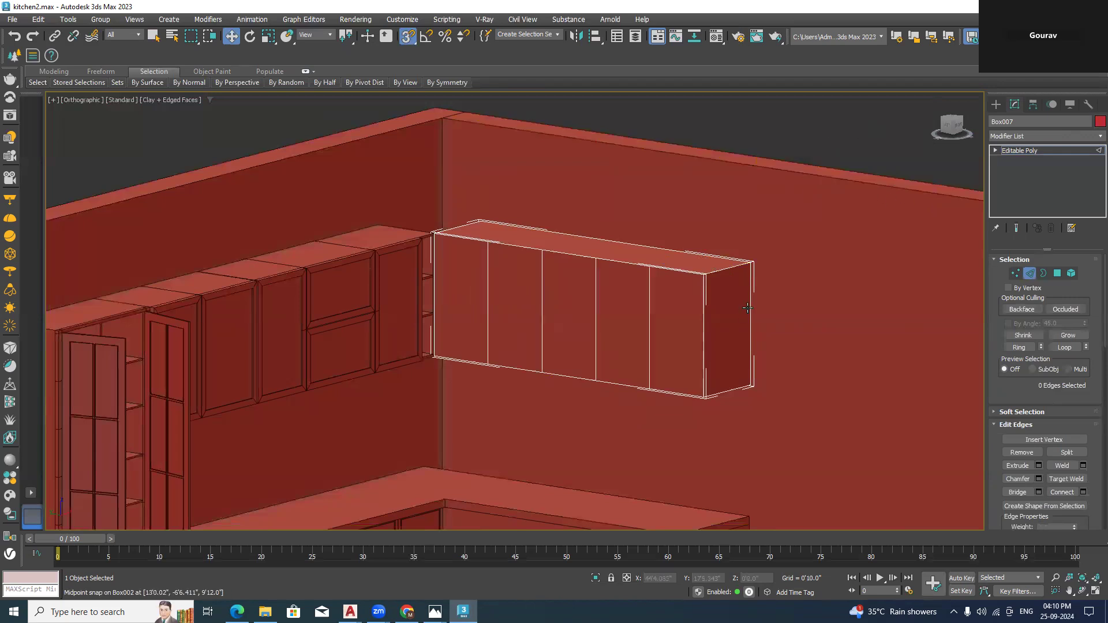
pyautogui.click(1058, 275)
pyautogui.press('2')
pyautogui.scroll(3, 478, 299)
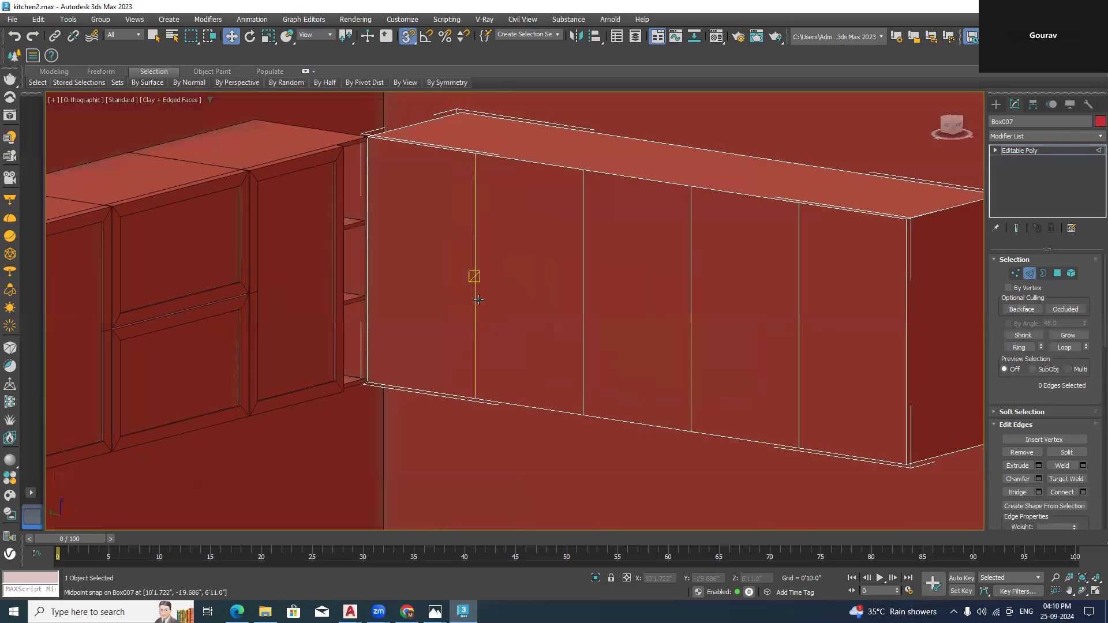
# Select the first and fourth divider edges on the box front, checking the door layout against the reference photo in Photos
pyautogui.click(477, 300)
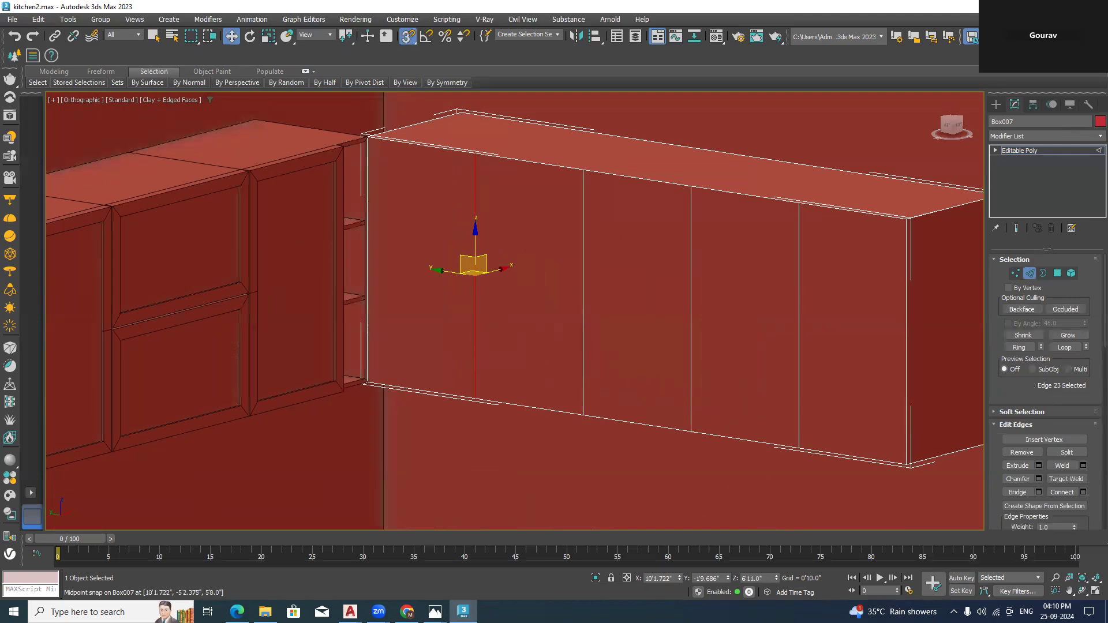
pyautogui.hotkey('alt', 'Tab')
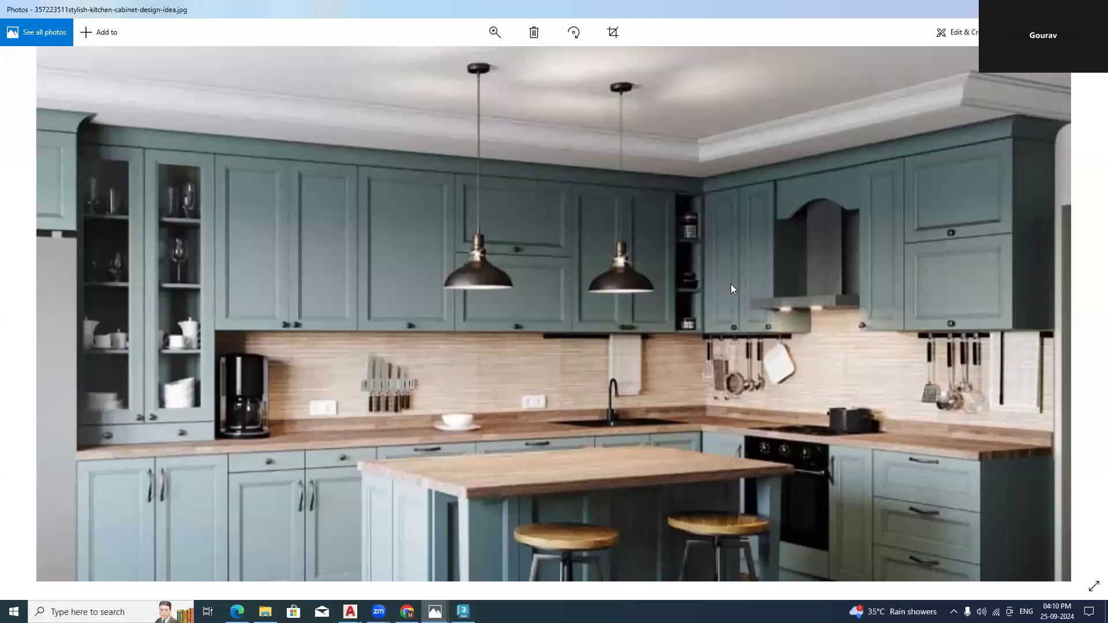
pyautogui.click(462, 612)
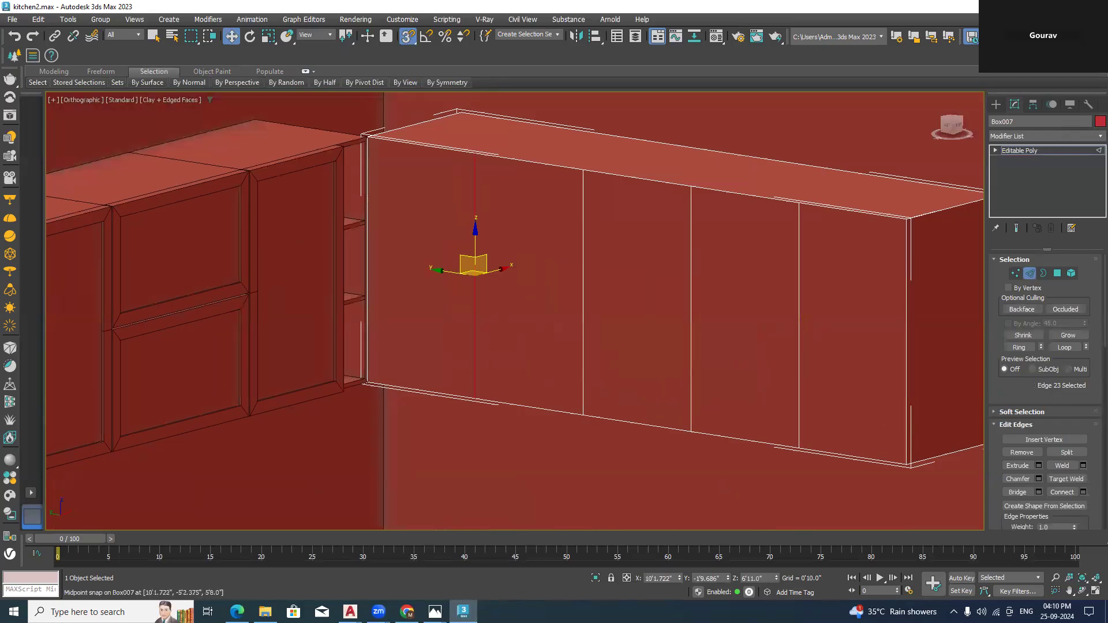
pyautogui.hotkey('alt', 'Tab')
pyautogui.hotkey('alt', 'Tab')
pyautogui.keyDown('ctrl'); pyautogui.click(799, 294); pyautogui.keyUp('ctrl')
pyautogui.moveTo(838, 379); pyautogui.dragTo(781, 357, button='middle')
# Chamfer the two selected divider edges on the box front by 0.062" to form thin door gaps
pyautogui.click(1039, 479)
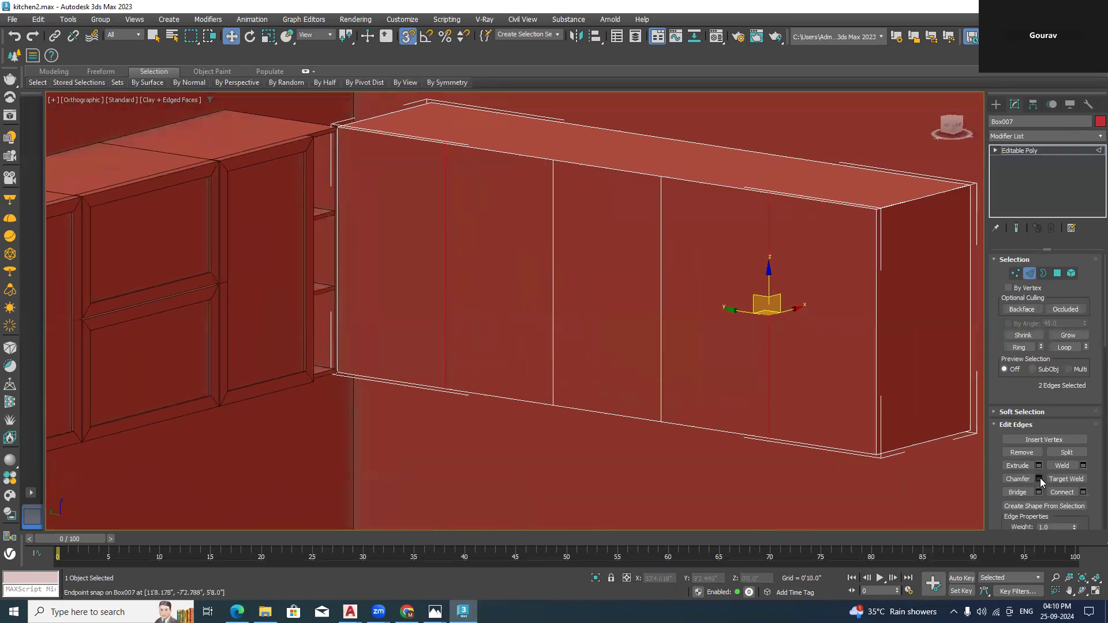
pyautogui.scroll(4, 780, 237)
pyautogui.click(524, 354)
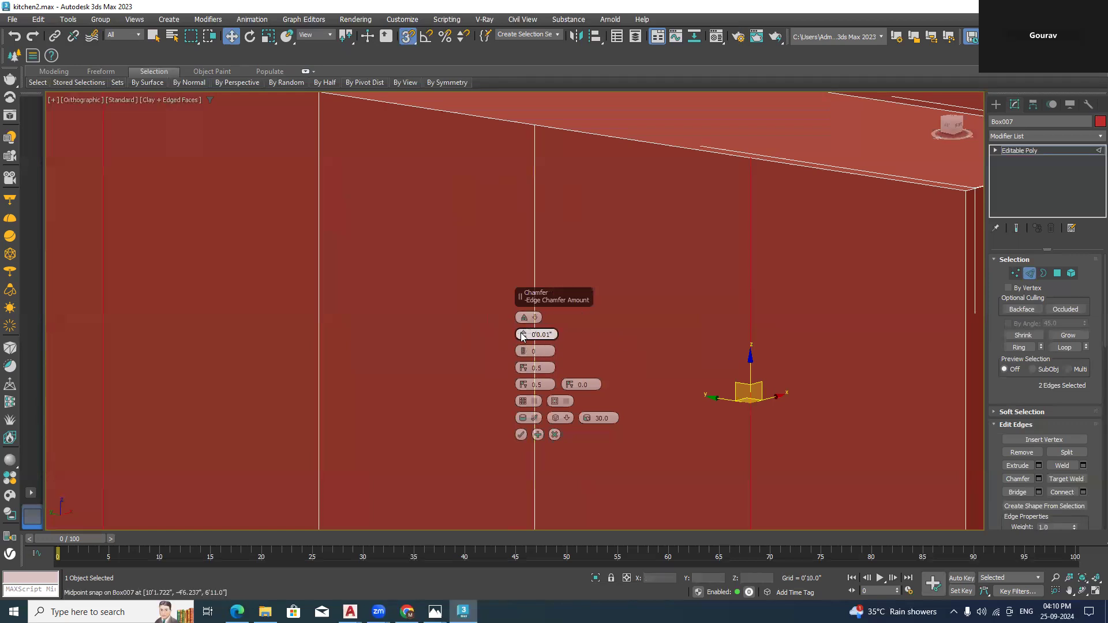
pyautogui.moveTo(824, 258); pyautogui.dragTo(642, 310, button='middle')
pyautogui.scroll(6, 562, 213)
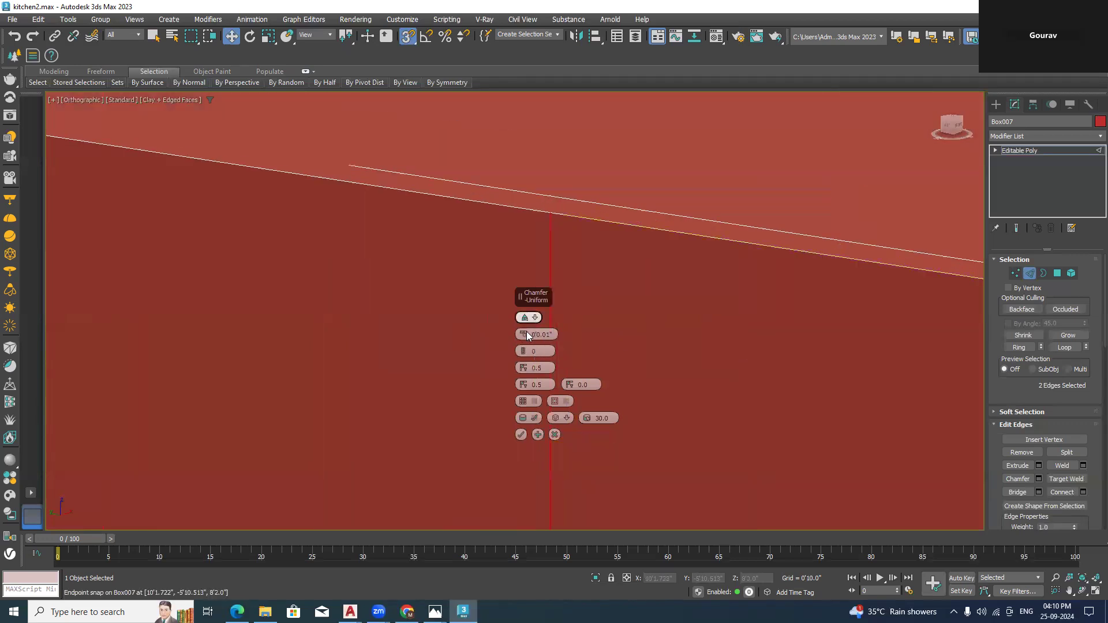
pyautogui.moveTo(525, 335); pyautogui.dragTo(529, 334)
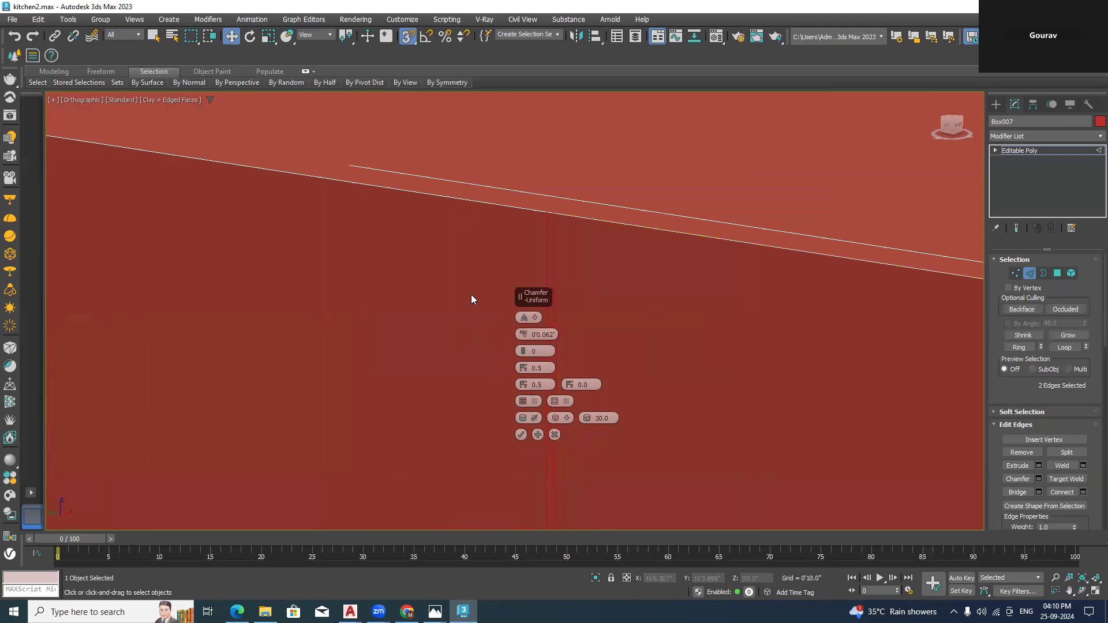
pyautogui.scroll(-3, 471, 294)
pyautogui.scroll(-3, 497, 292)
pyautogui.scroll(-2, 455, 314)
pyautogui.moveTo(455, 314); pyautogui.dragTo(527, 281, button='middle')
pyautogui.scroll(-1, 527, 281)
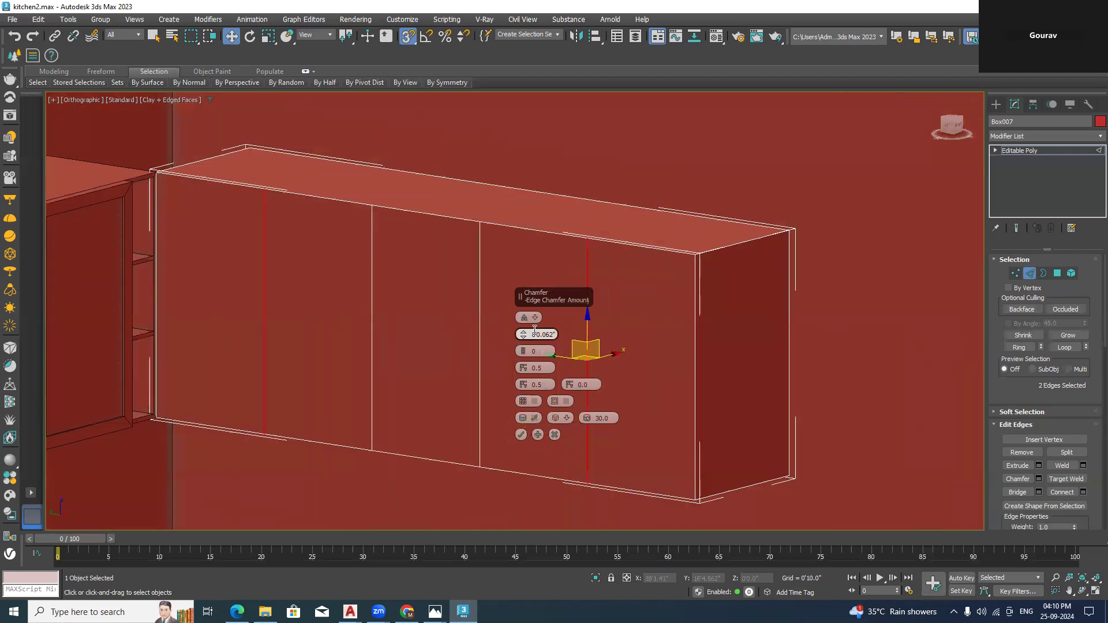
pyautogui.click(520, 435)
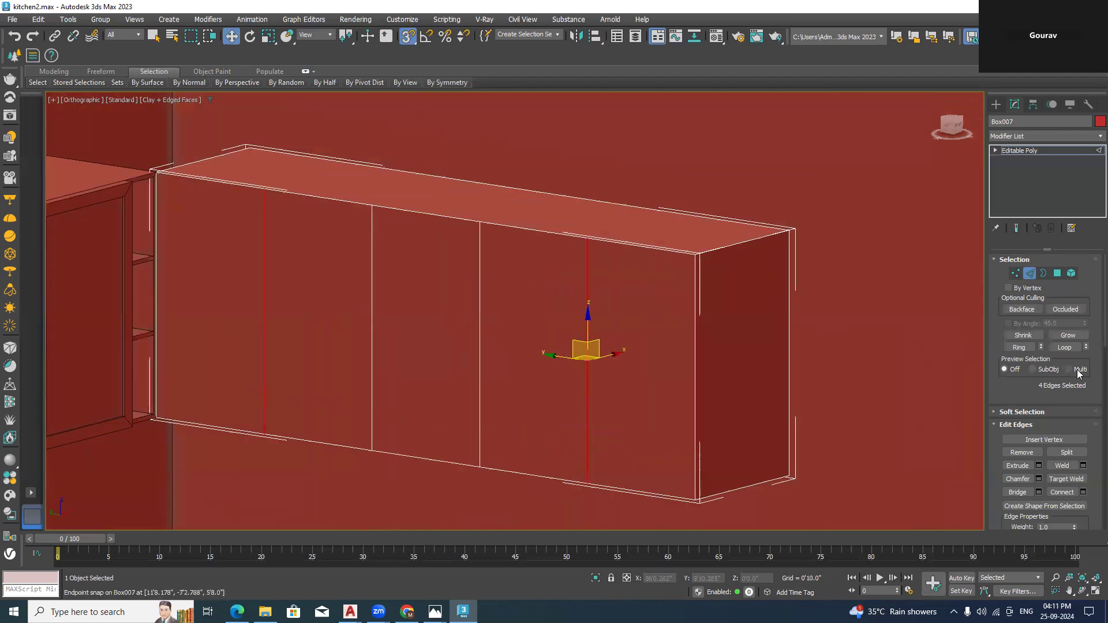
# Extrude the first, second, fourth and fifth door polygons on the box front by about 0.435", checking the reference photo for the layout
pyautogui.click(1056, 273)
pyautogui.click(225, 317)
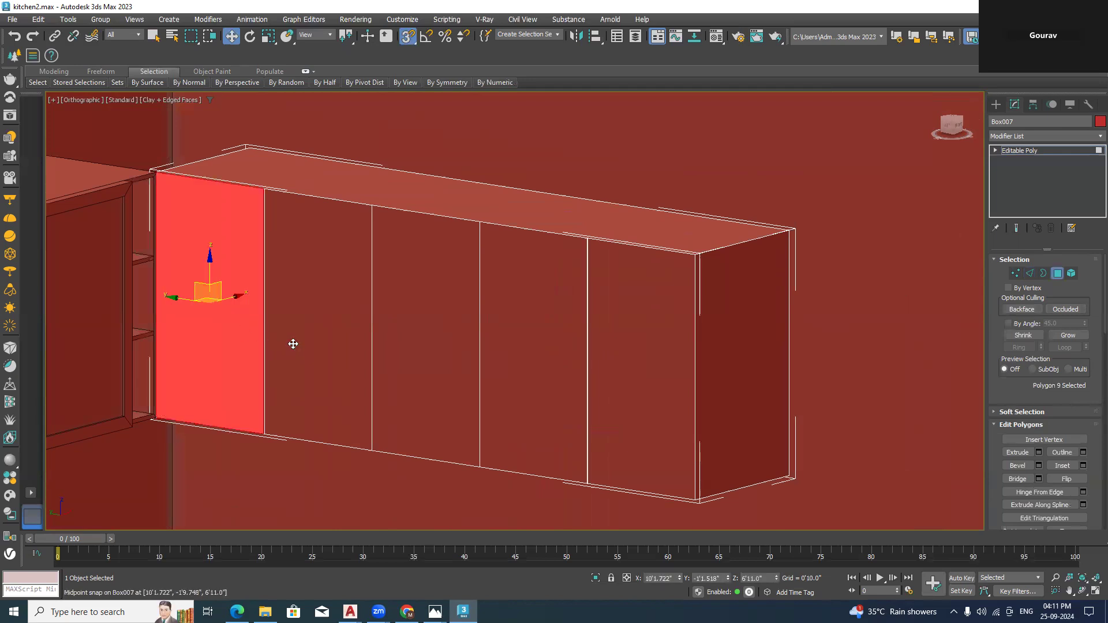
pyautogui.keyDown('ctrl'); pyautogui.click(293, 344); pyautogui.keyUp('ctrl')
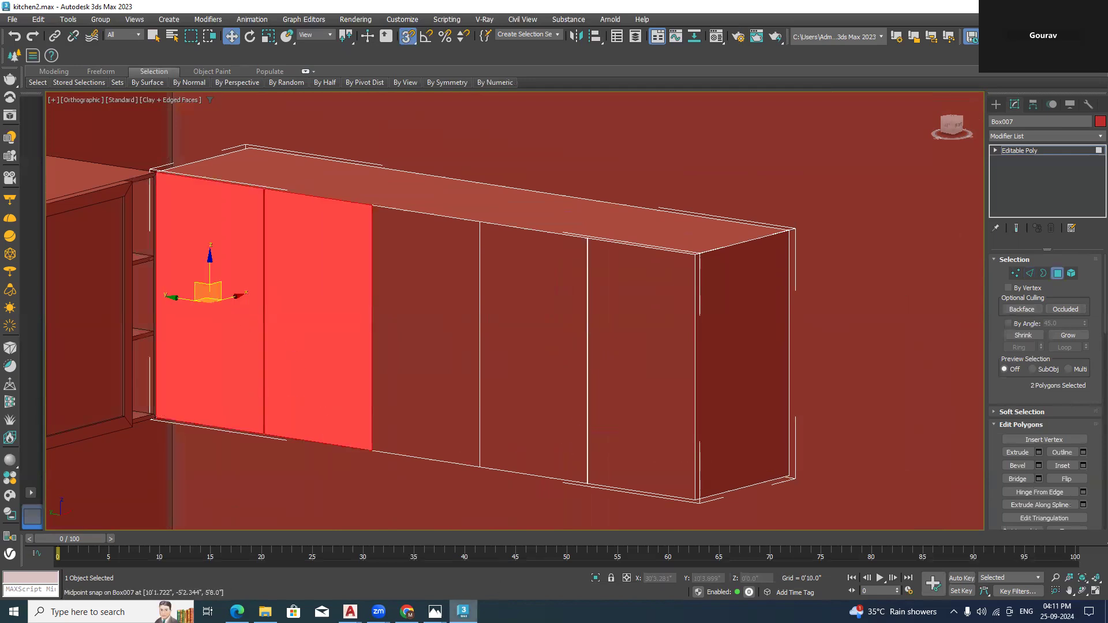
pyautogui.click(435, 611)
pyautogui.click(463, 611)
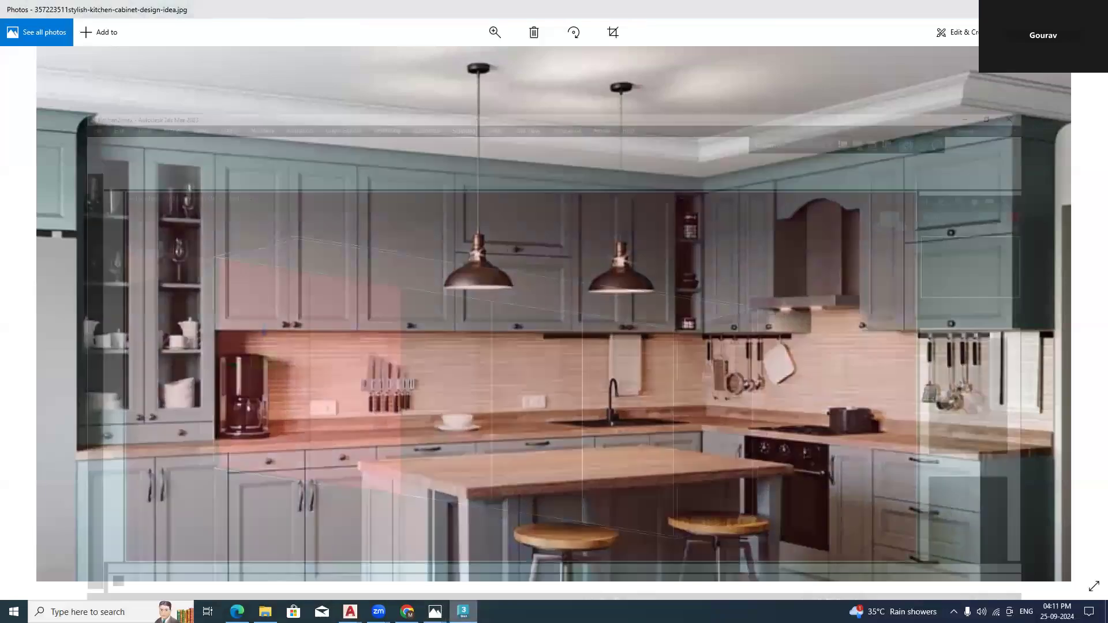
pyautogui.keyDown('ctrl'); pyautogui.click(560, 359); pyautogui.keyUp('ctrl')
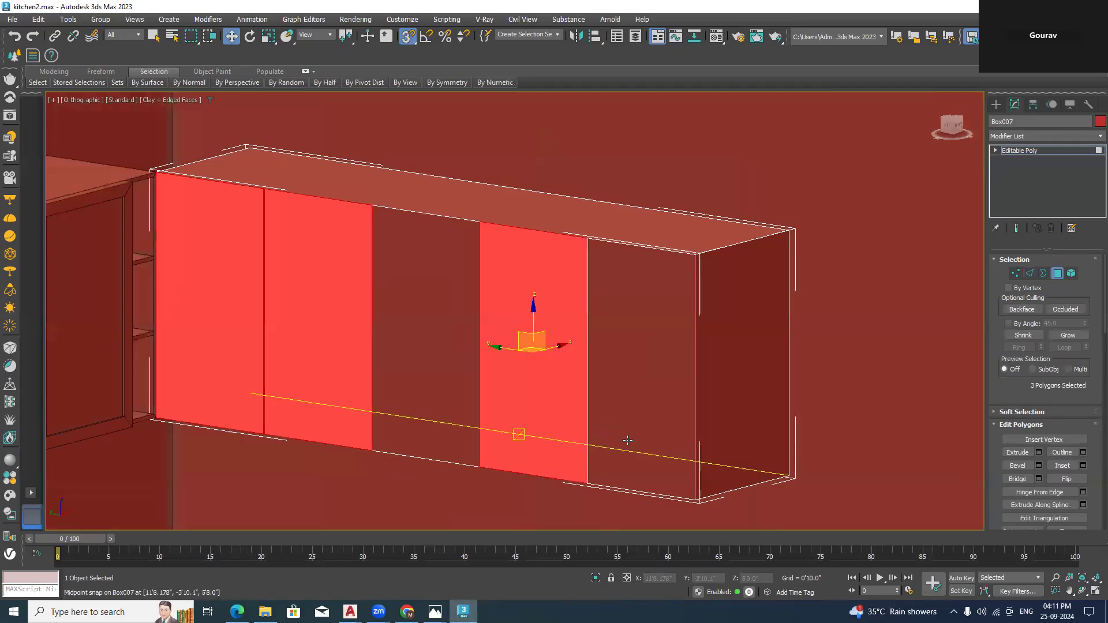
pyautogui.keyDown('ctrl'); pyautogui.click(638, 405); pyautogui.keyUp('ctrl')
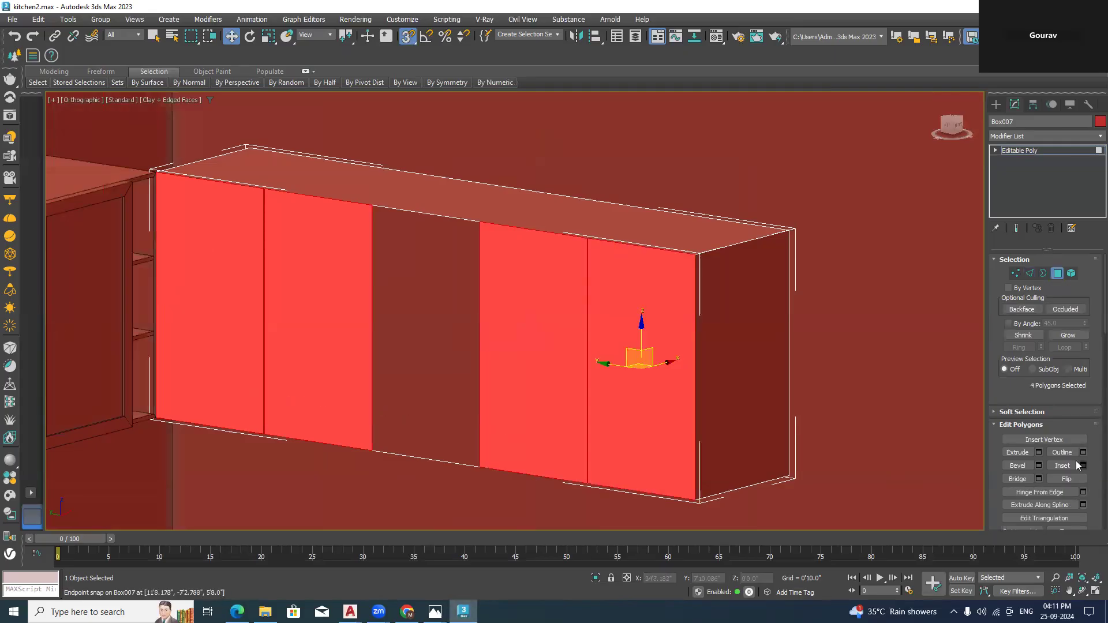
pyautogui.click(1038, 453)
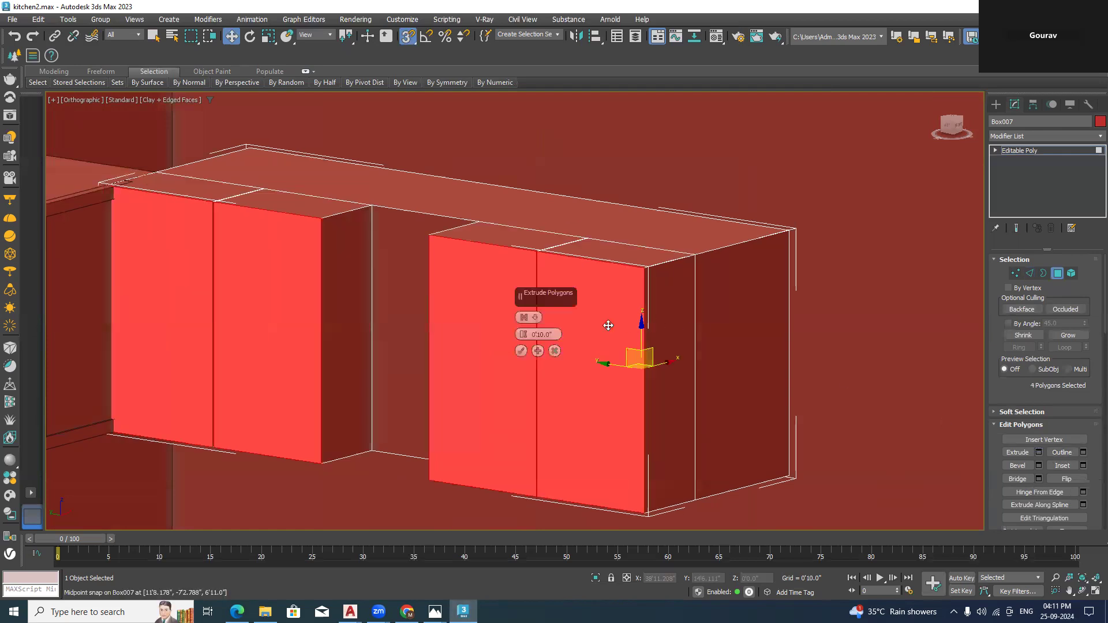
pyautogui.moveTo(524, 337); pyautogui.dragTo(552, 415)
pyautogui.scroll(5, 404, 211)
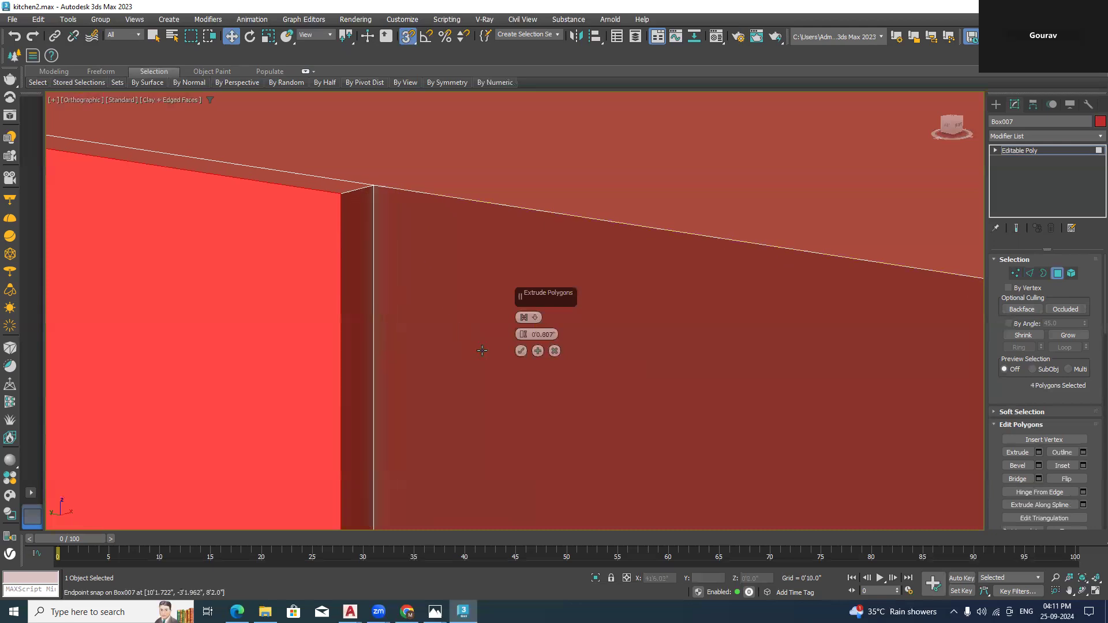
pyautogui.moveTo(522, 337); pyautogui.dragTo(524, 355)
pyautogui.click(521, 351)
pyautogui.scroll(-6, 617, 297)
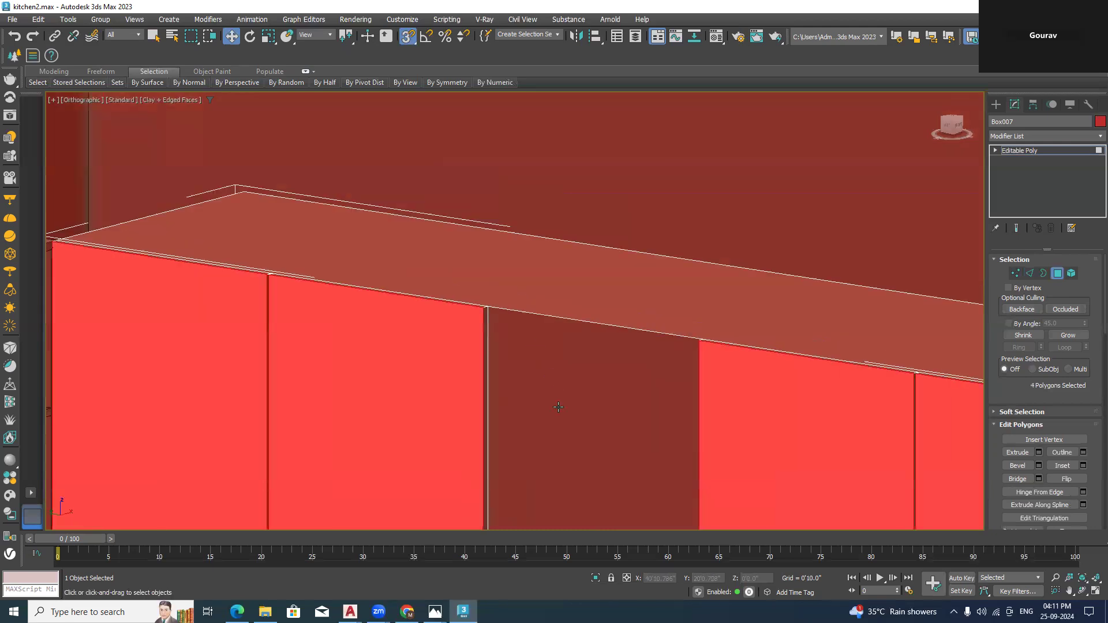
# Inset the first, second and fourth door polygons on the box front by 1"
pyautogui.moveTo(617, 298); pyautogui.dragTo(640, 265, button='middle')
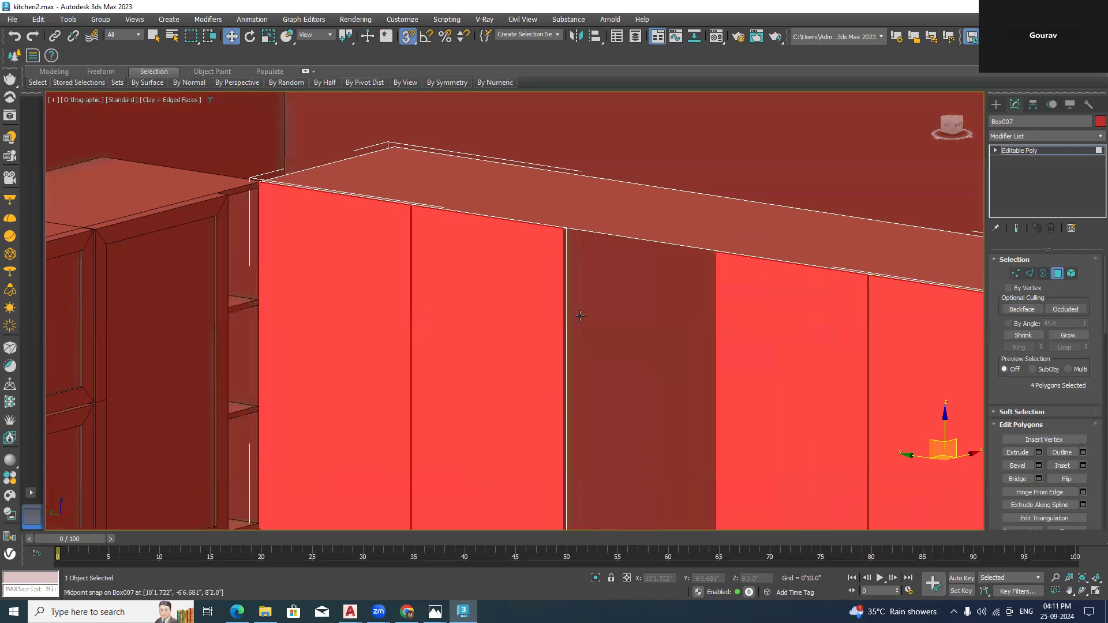
pyautogui.click(361, 321)
pyautogui.keyDown('ctrl'); pyautogui.click(469, 360); pyautogui.keyUp('ctrl')
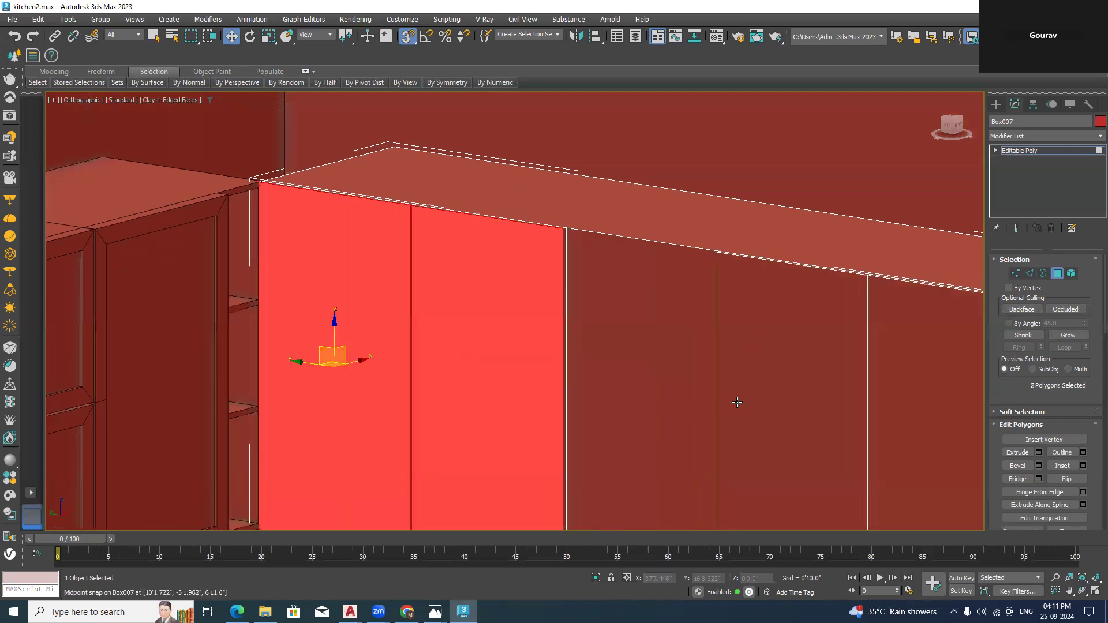
pyautogui.scroll(-5, 737, 402)
pyautogui.scroll(4, 747, 391)
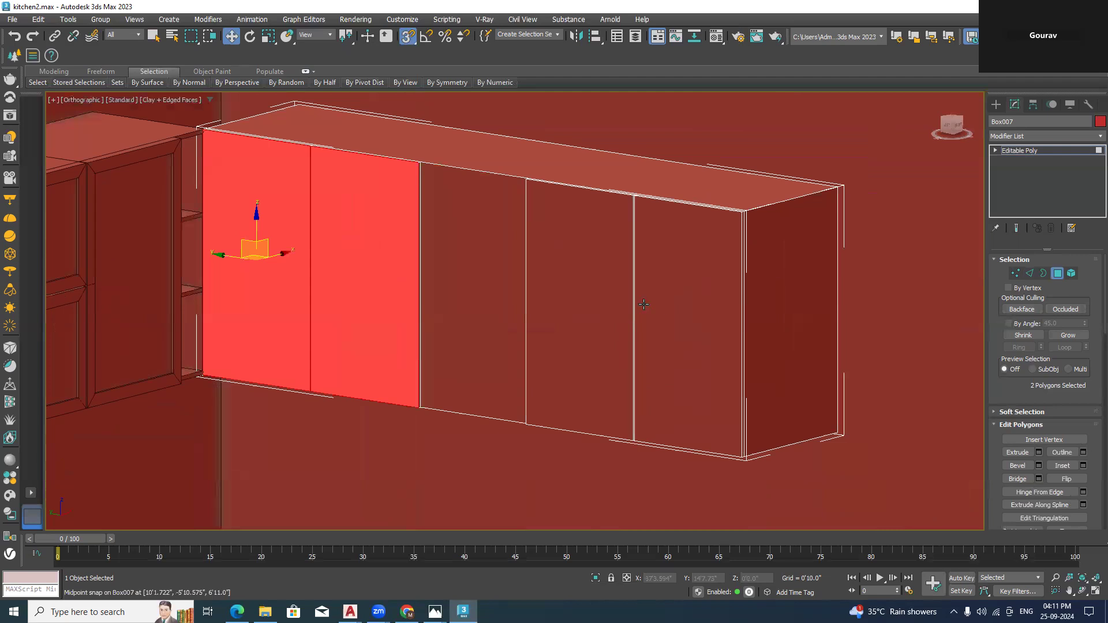
pyautogui.keyDown('ctrl'); pyautogui.click(595, 305); pyautogui.keyUp('ctrl')
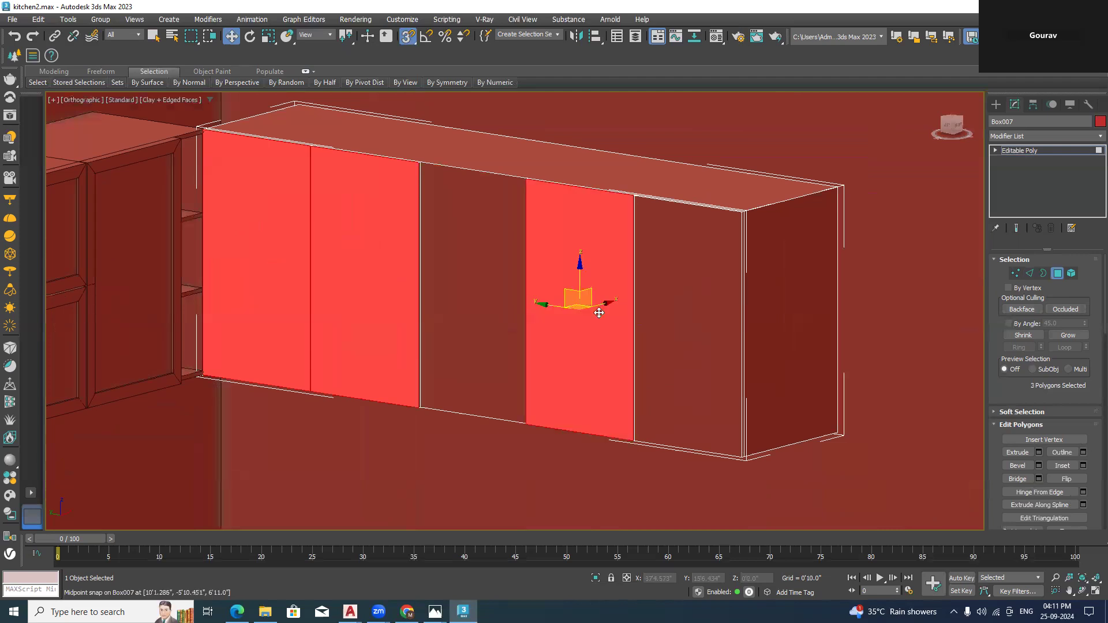
pyautogui.click(1083, 466)
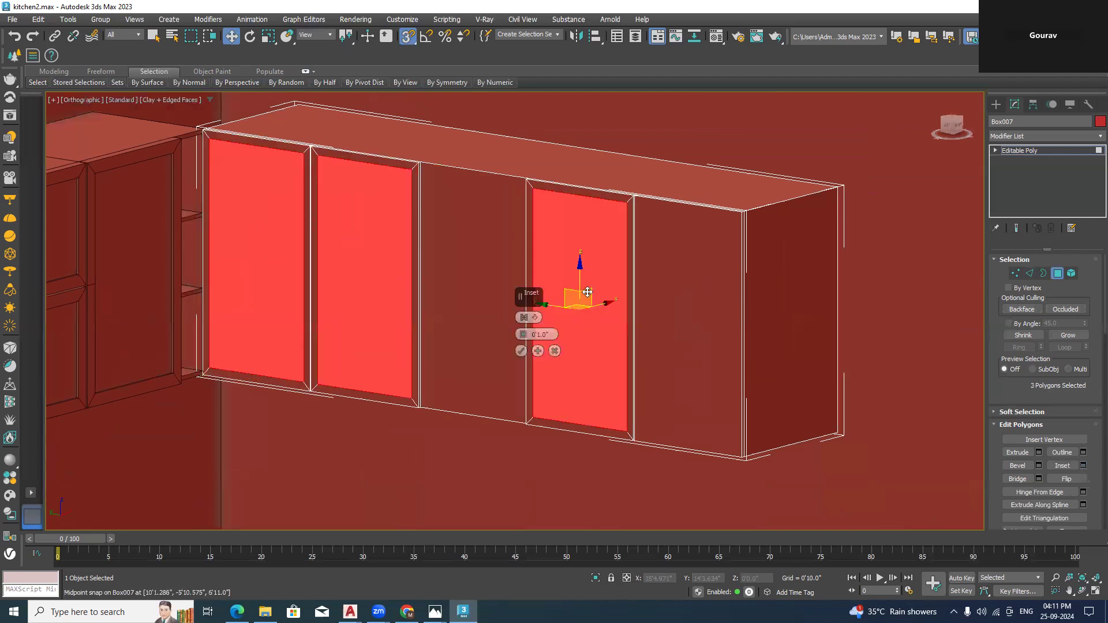
pyautogui.click(521, 350)
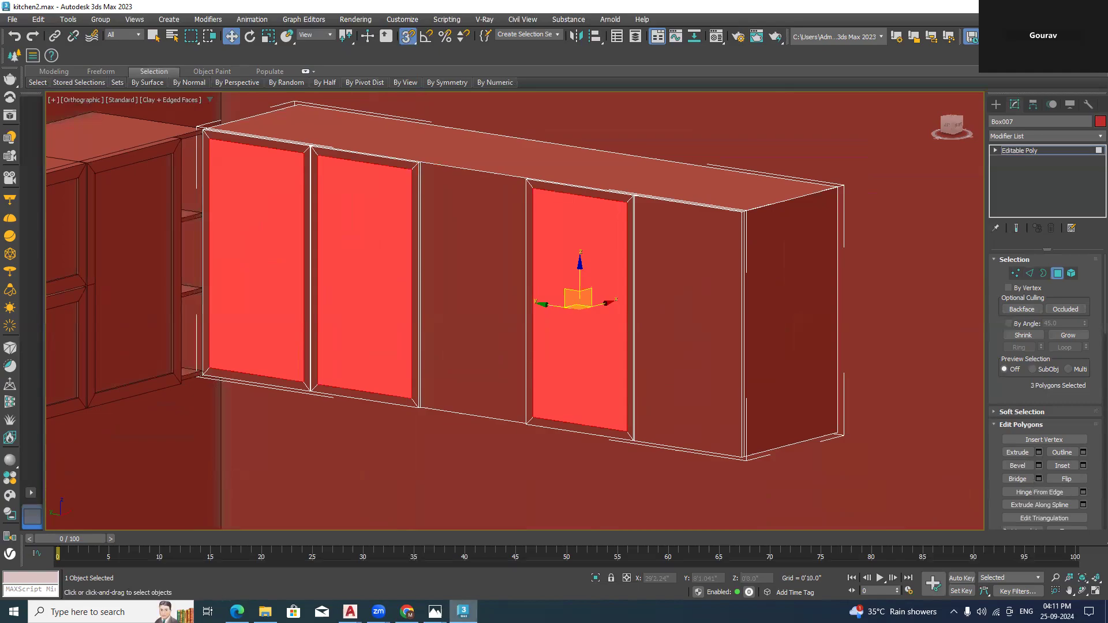
# Check the reference photo and bevel the three inset door panels with a height of -0.16" and a slightly reduced inward outline
pyautogui.click(436, 612)
pyautogui.hotkey('alt', 'Tab')
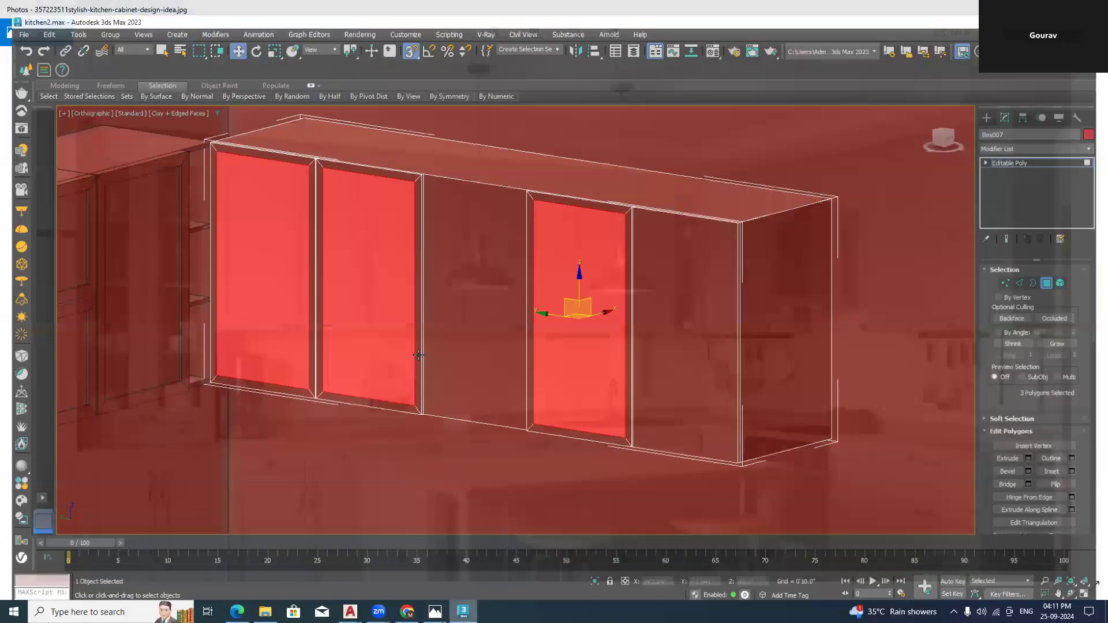
pyautogui.click(1039, 466)
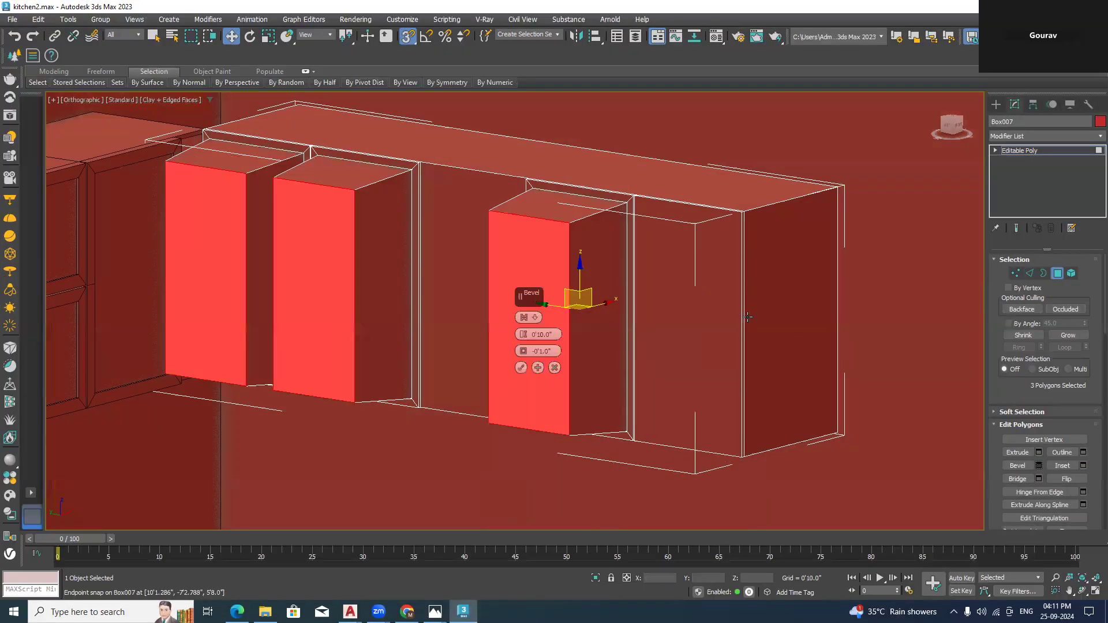
pyautogui.moveTo(524, 339); pyautogui.dragTo(559, 420)
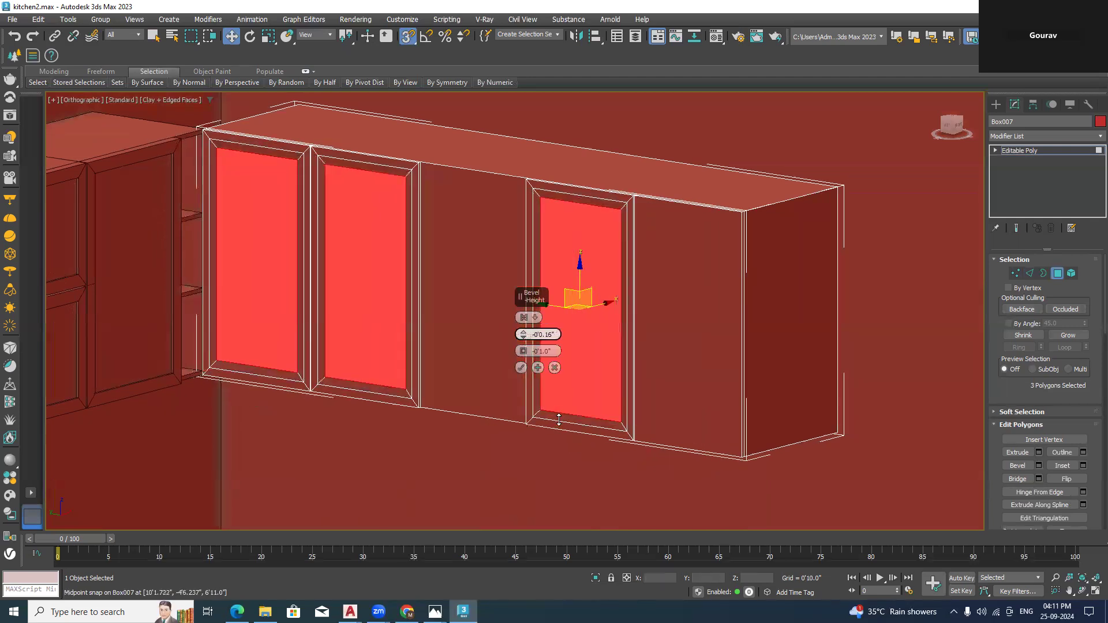
pyautogui.scroll(5, 554, 214)
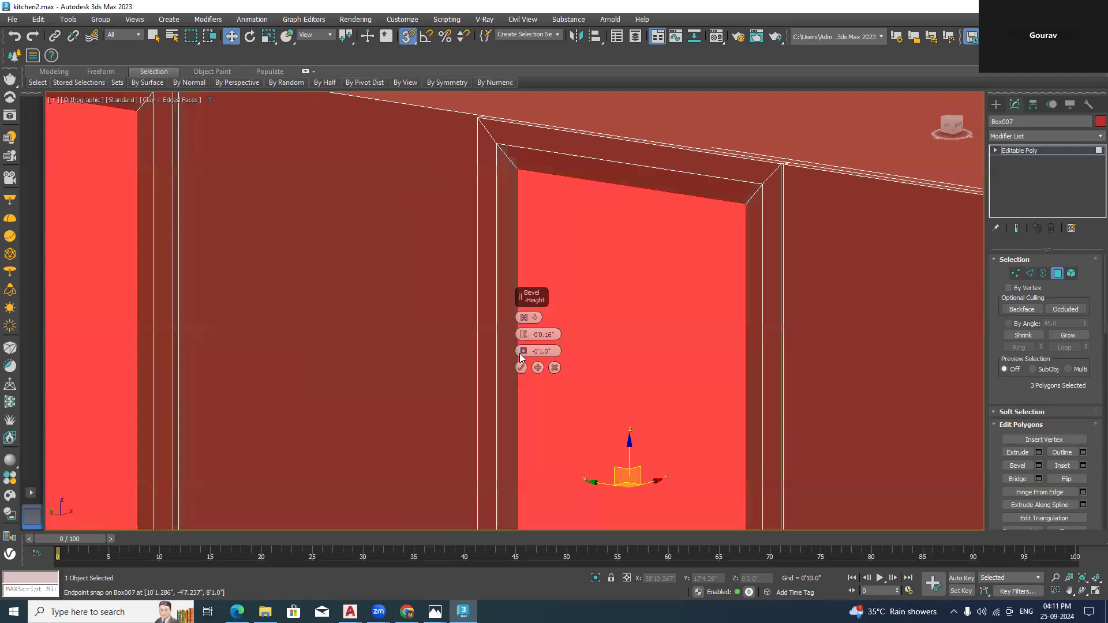
pyautogui.moveTo(523, 352); pyautogui.dragTo(522, 342)
pyautogui.click(521, 368)
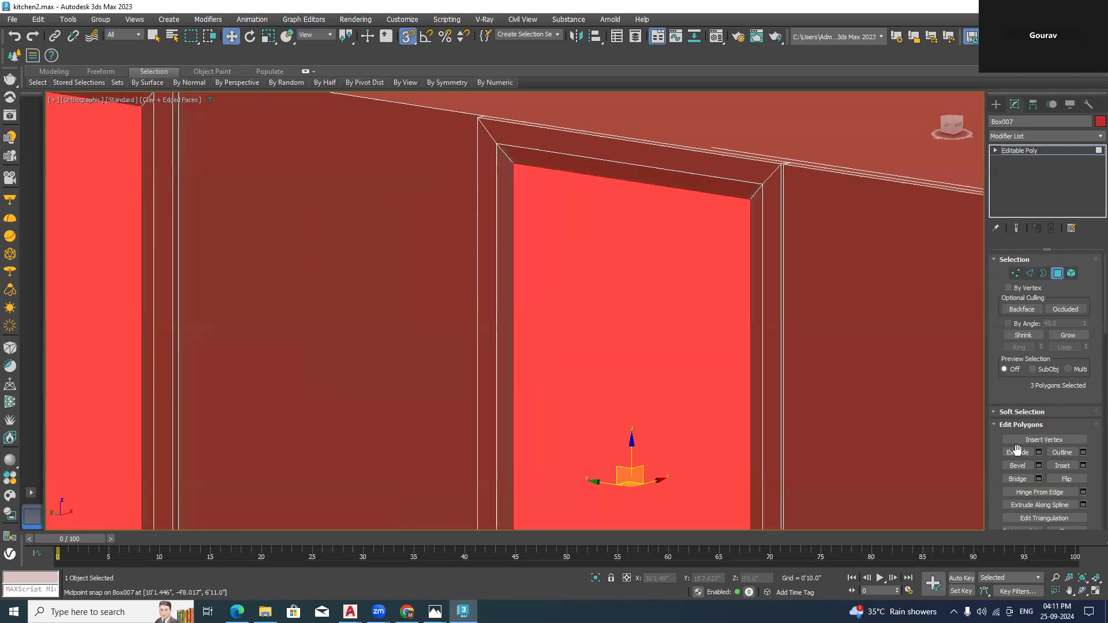
# Extrude the three beveled door panels by 0.166" and clear the polygon selection
pyautogui.click(1039, 452)
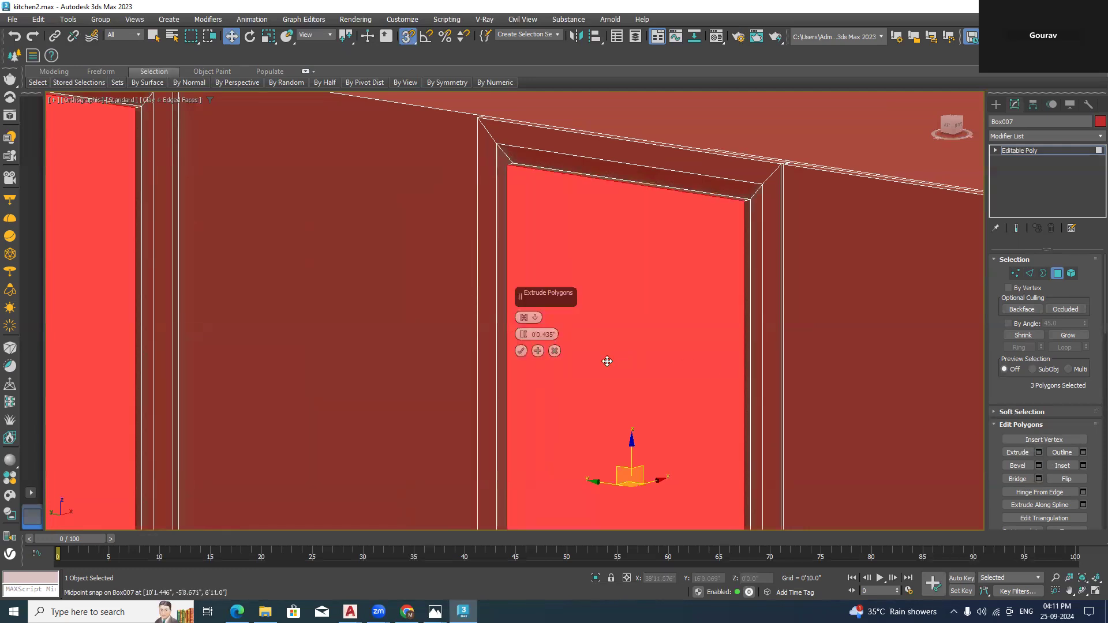
pyautogui.moveTo(523, 336); pyautogui.dragTo(527, 344)
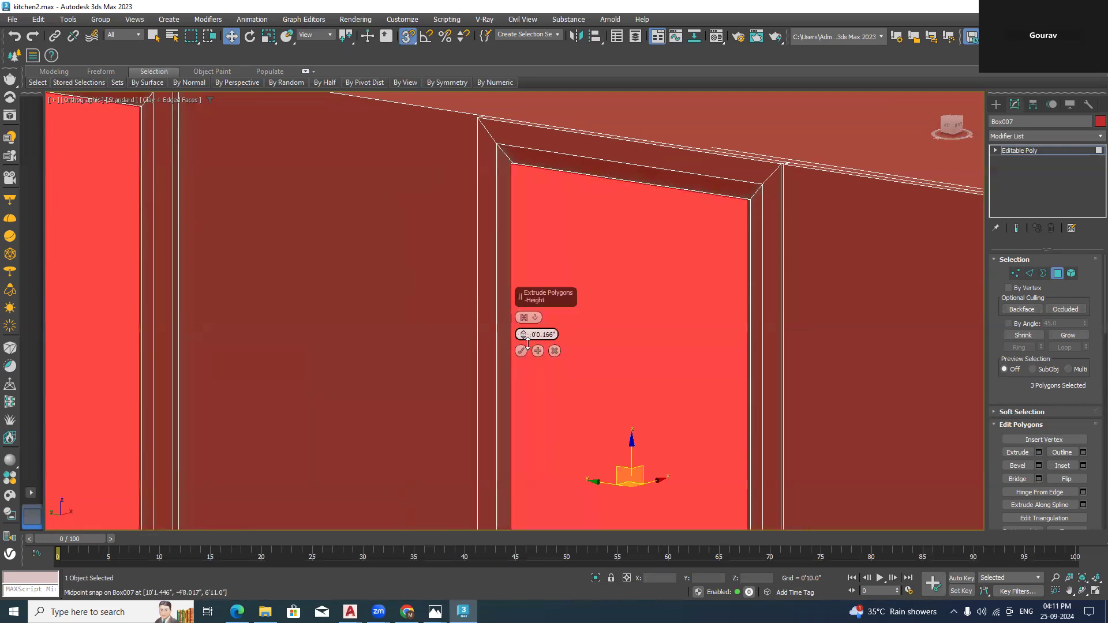
pyautogui.click(522, 351)
pyautogui.scroll(-10, 522, 344)
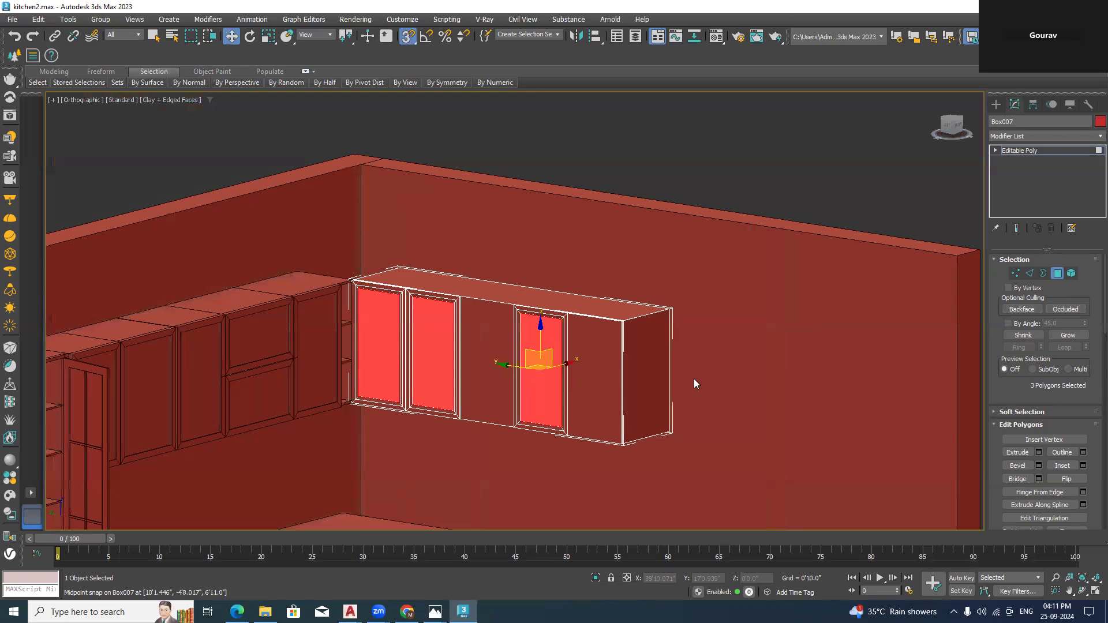
pyautogui.click(762, 162)
pyautogui.scroll(3, 620, 372)
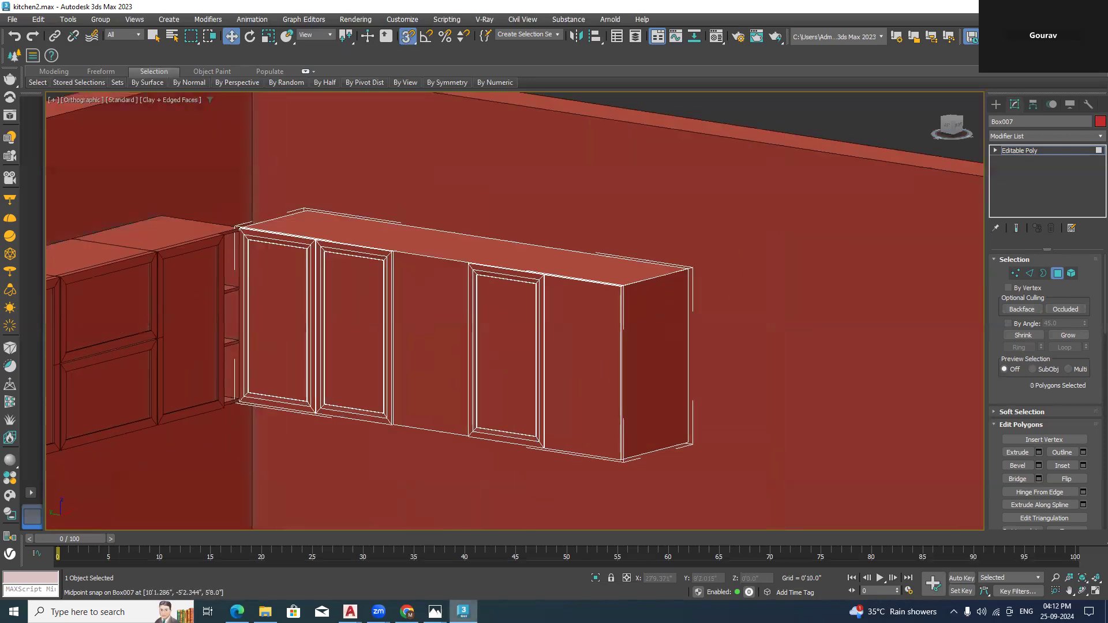
# Check the end door in the reference photo and connect its two vertical side edges with one horizontal edge, splitting it into halves
pyautogui.hotkey('alt', 'Tab')
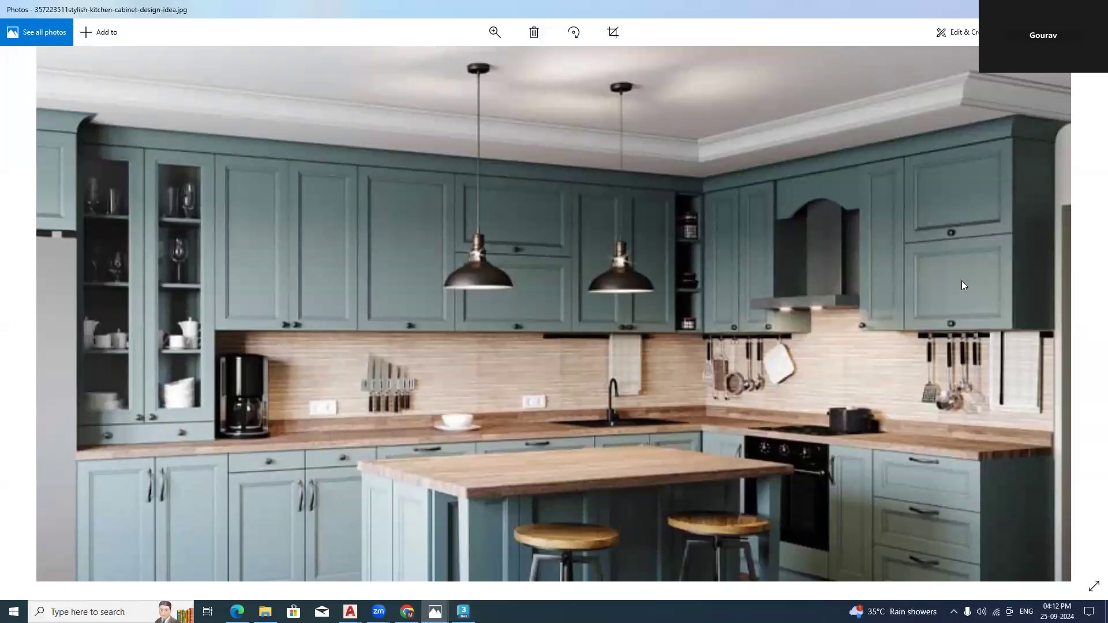
pyautogui.hotkey('alt', 'Tab')
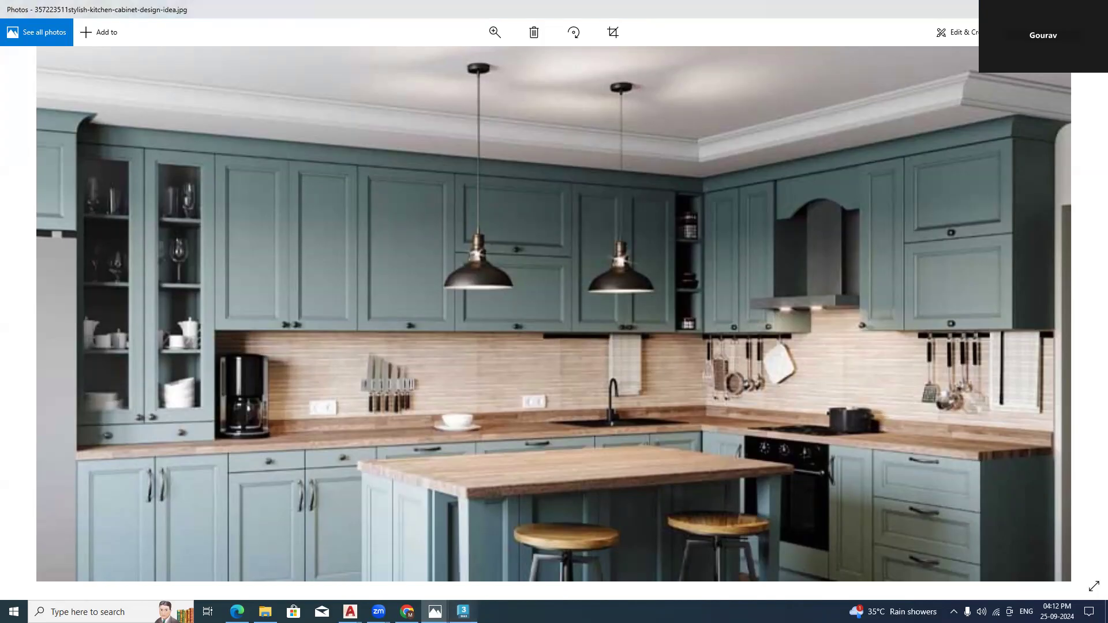
pyautogui.click(1031, 275)
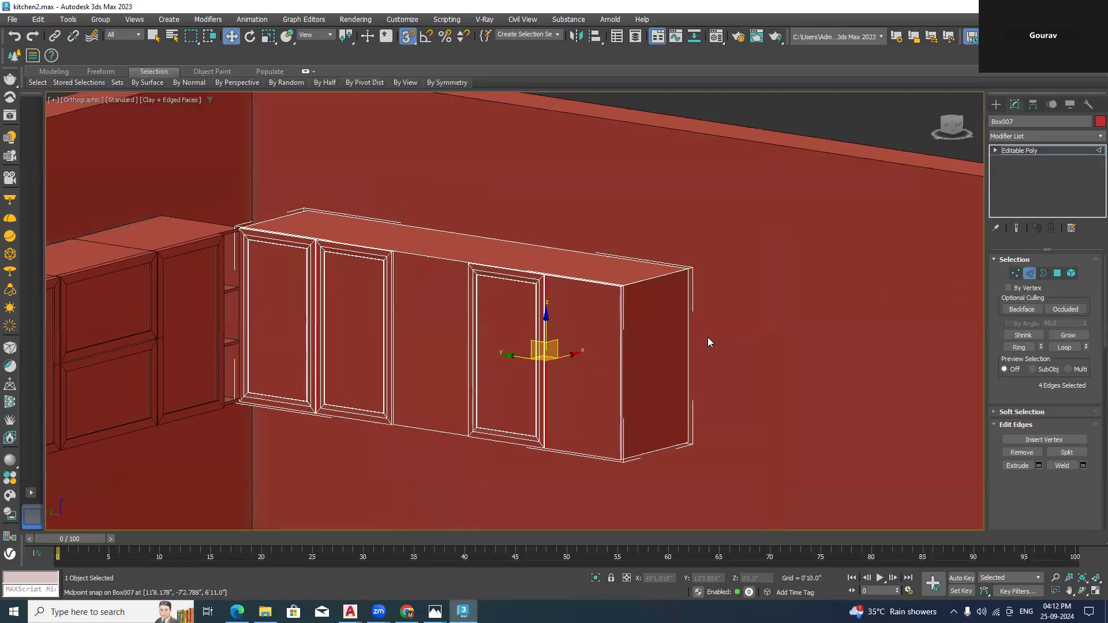
pyautogui.scroll(8, 575, 367)
pyautogui.scroll(2, 477, 350)
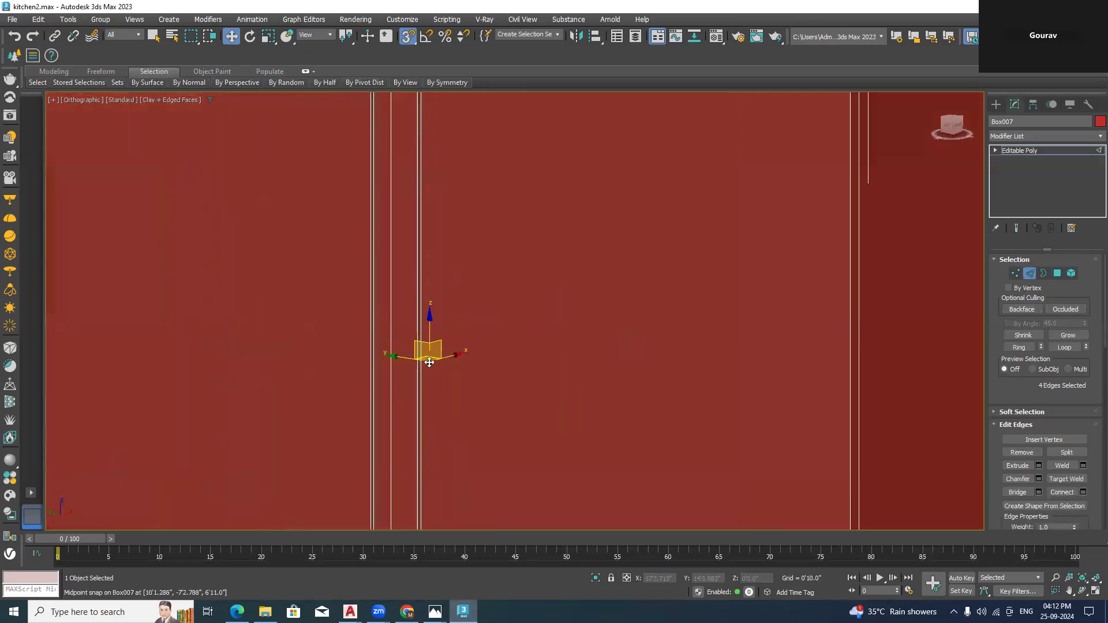
pyautogui.moveTo(421, 364); pyautogui.dragTo(412, 366)
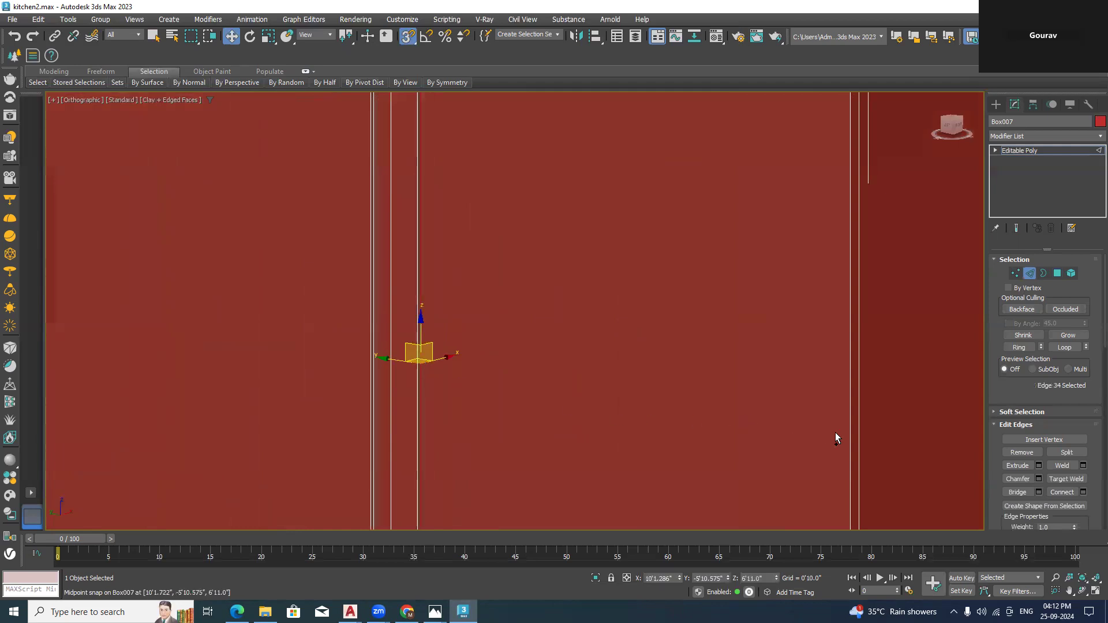
pyautogui.click(849, 433)
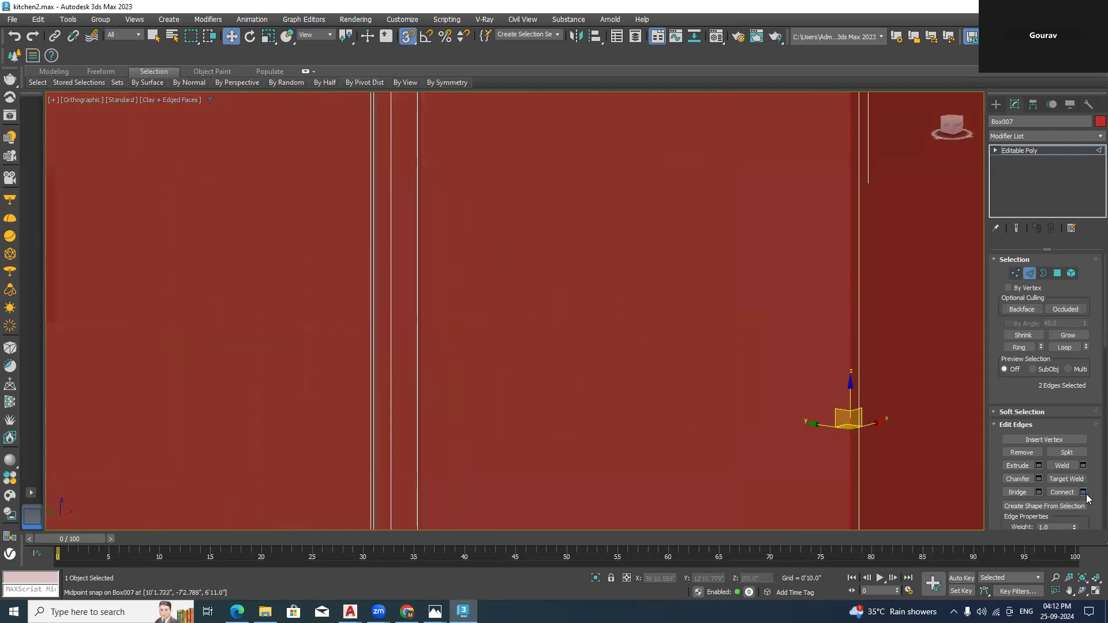
pyautogui.click(1083, 492)
pyautogui.scroll(-2, 644, 279)
pyautogui.moveTo(520, 321); pyautogui.dragTo(527, 382)
pyautogui.click(520, 368)
pyautogui.scroll(-2, 653, 355)
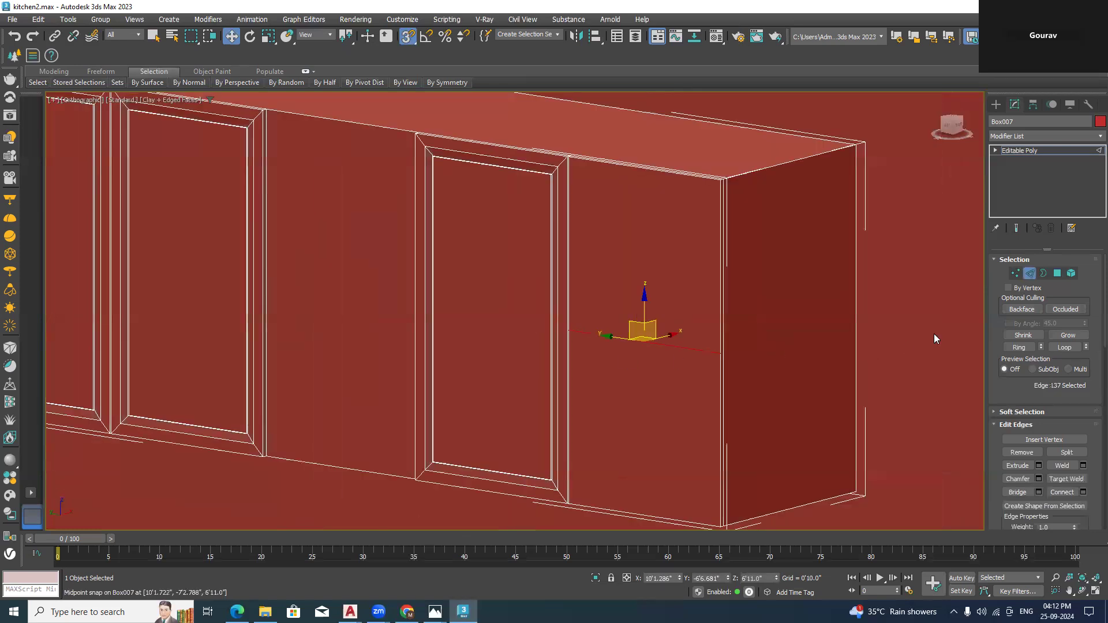
# Inset the upper and lower halves of the end door by 1", using the By Polygon option so each gets its own frame
pyautogui.click(1057, 274)
pyautogui.click(628, 311)
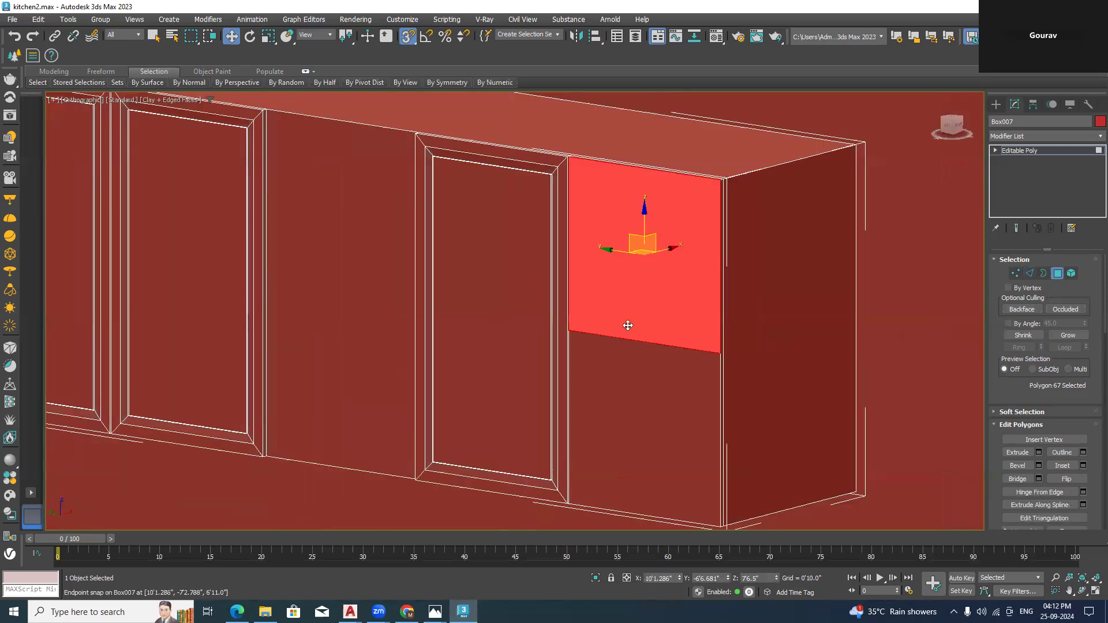
pyautogui.keyDown('ctrl'); pyautogui.click(629, 370); pyautogui.keyUp('ctrl')
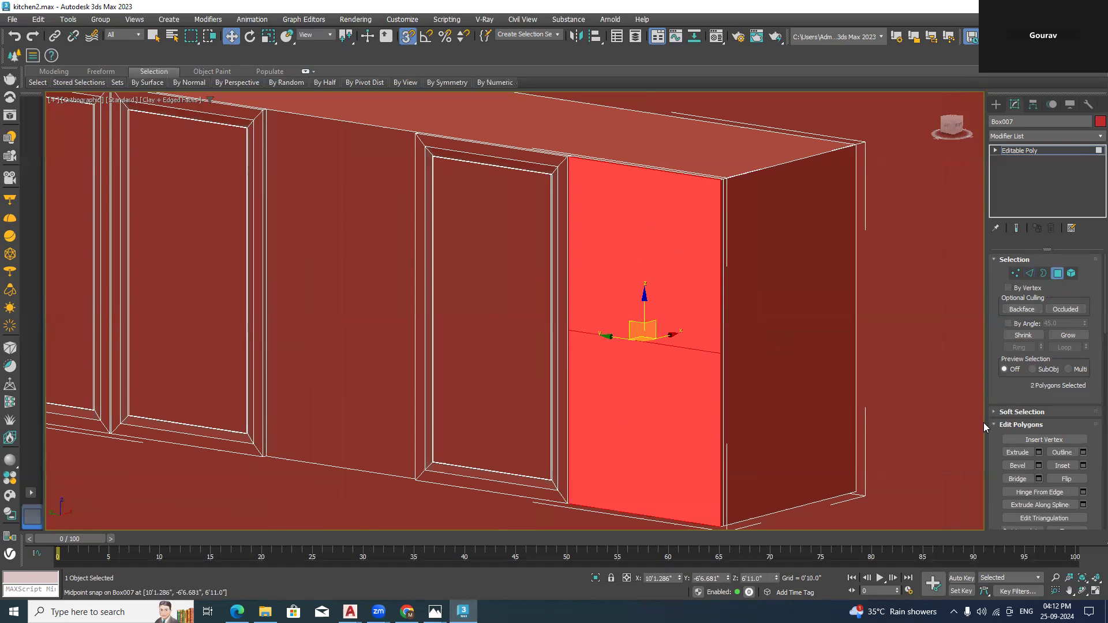
pyautogui.click(1083, 466)
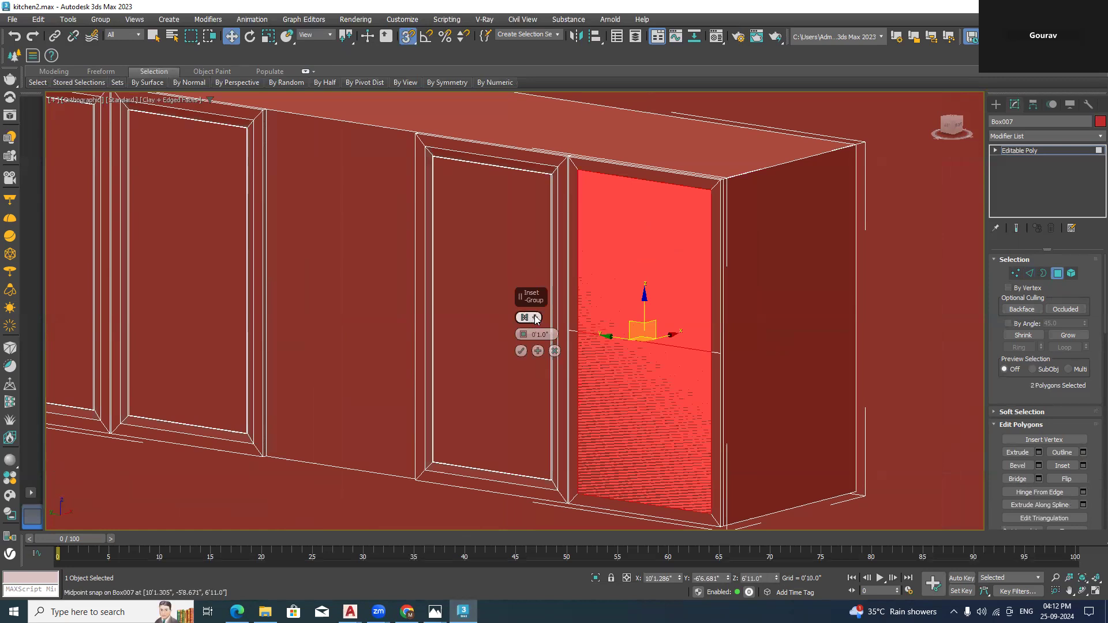
pyautogui.click(529, 317)
pyautogui.click(549, 335)
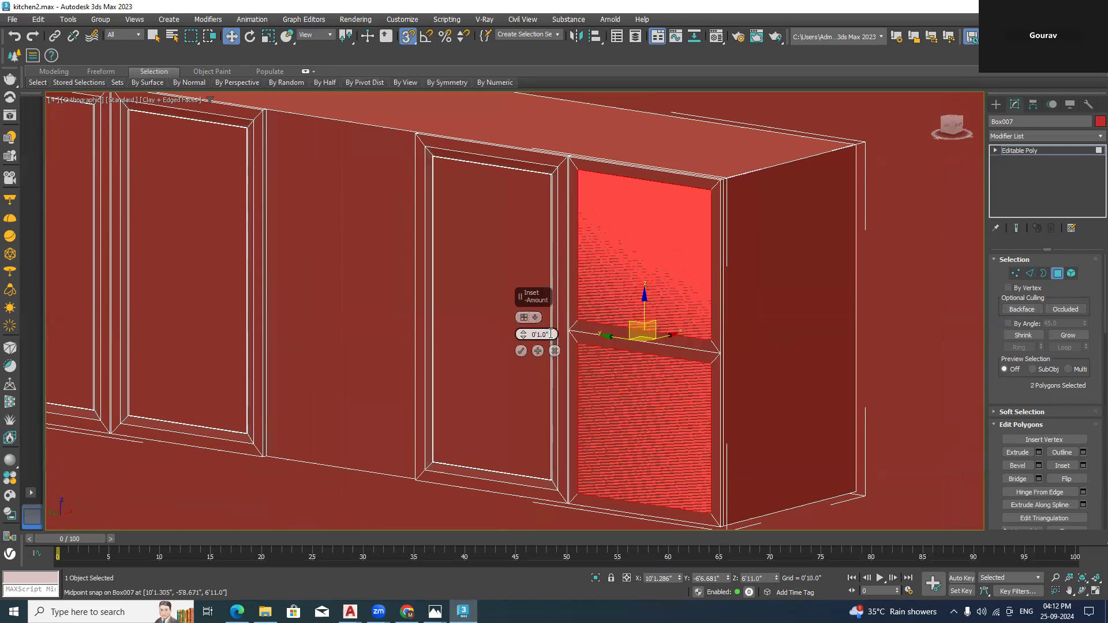
pyautogui.click(522, 351)
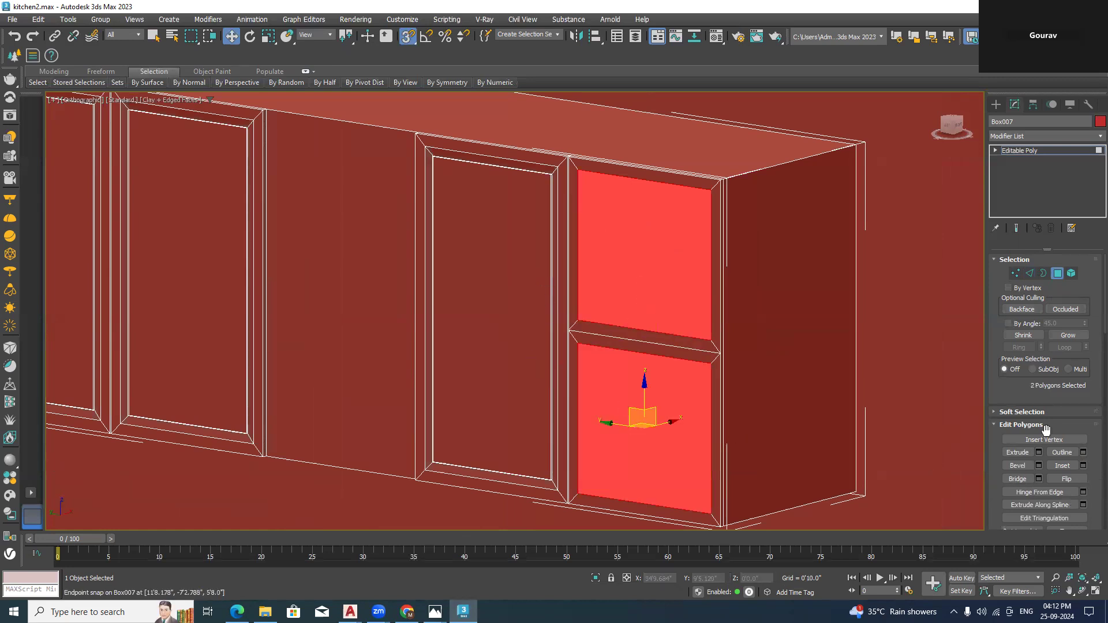
# Bevel the two inset end-door panels inward and extrude them by about 0.142"
pyautogui.click(1039, 465)
pyautogui.click(521, 368)
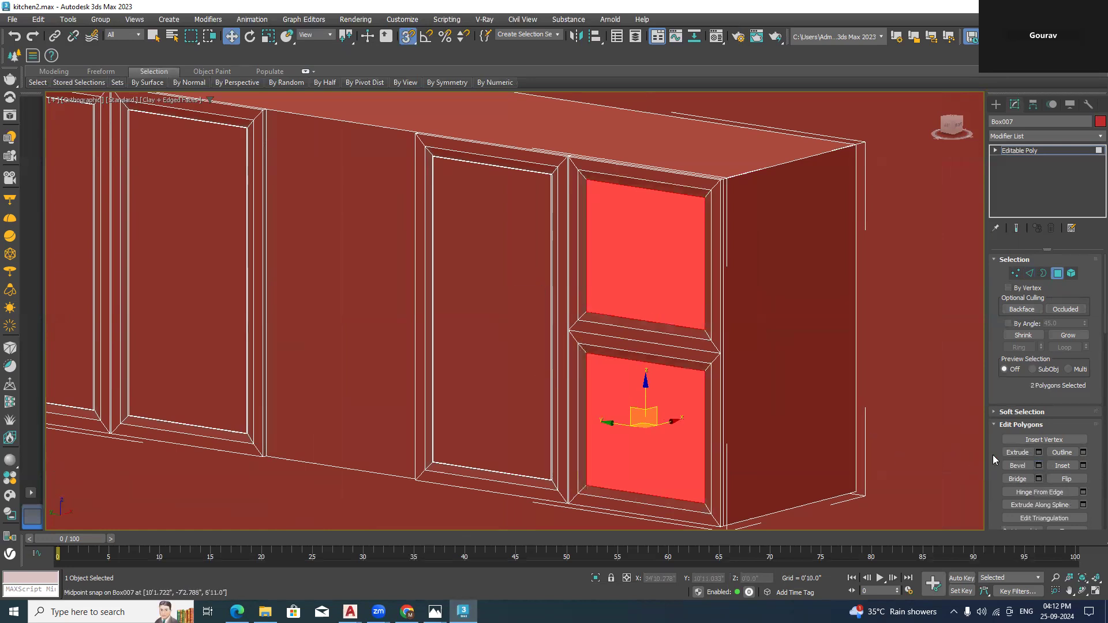
pyautogui.click(1038, 454)
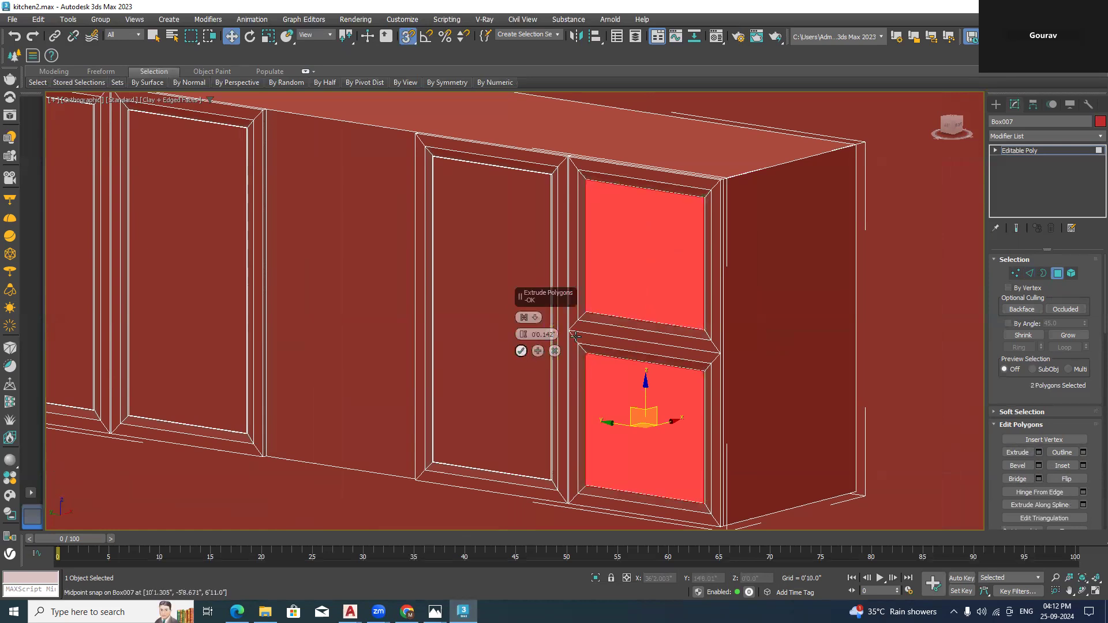
pyautogui.click(521, 351)
# Examine the cabinet box from above and at an angle, comparing its door widths with the reference photo
pyautogui.scroll(-3, 727, 312)
pyautogui.moveTo(780, 343); pyautogui.dragTo(745, 320, button='middle')
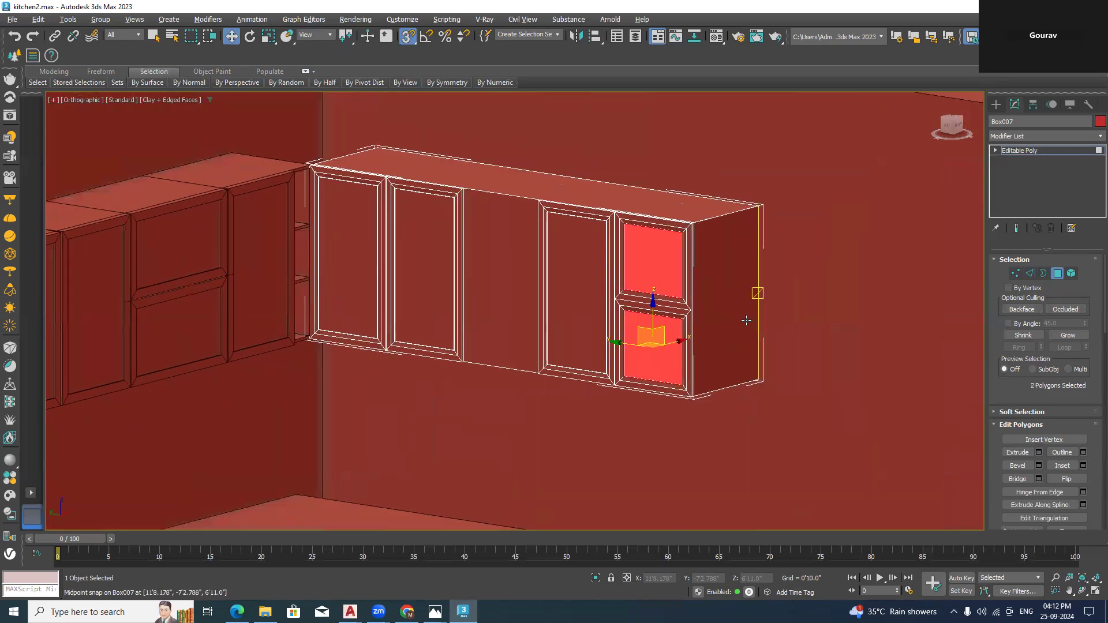
pyautogui.scroll(-3, 747, 320)
pyautogui.keyDown('alt'); pyautogui.moveTo(733, 366); pyautogui.dragTo(757, 373, button='middle'); pyautogui.keyUp('alt')
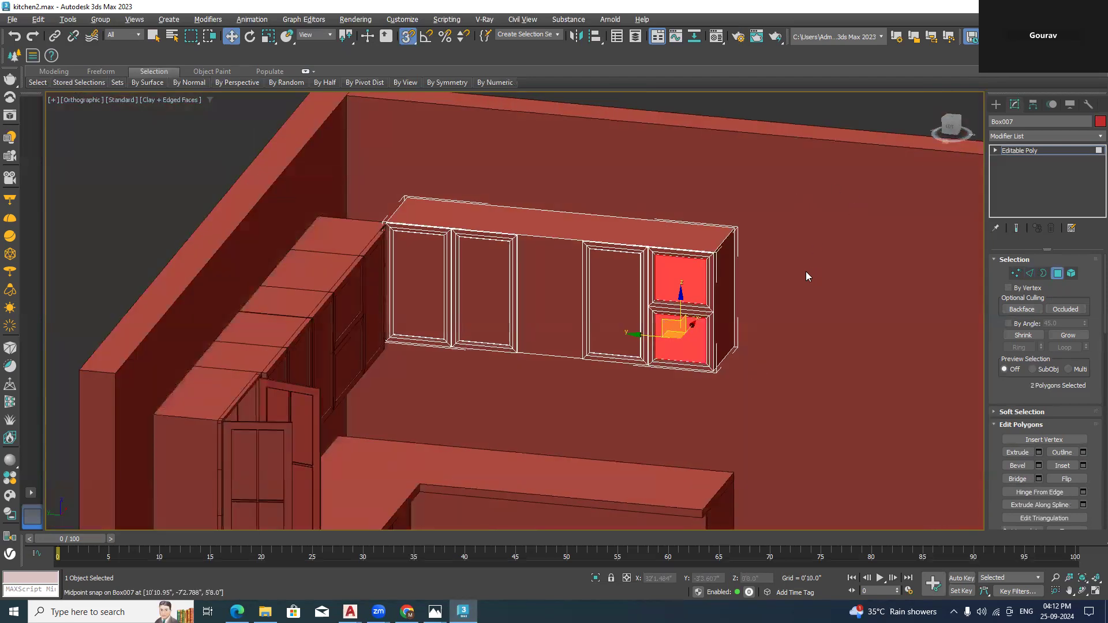
pyautogui.keyDown('alt'); pyautogui.moveTo(806, 271); pyautogui.dragTo(812, 268, button='middle'); pyautogui.keyUp('alt')
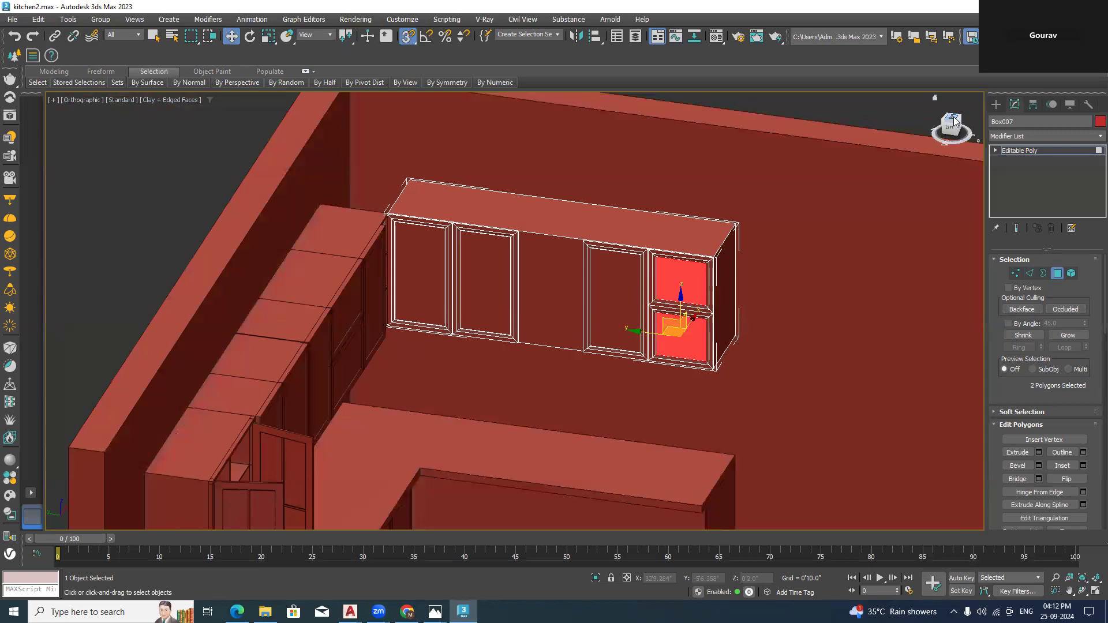
pyautogui.click(953, 116)
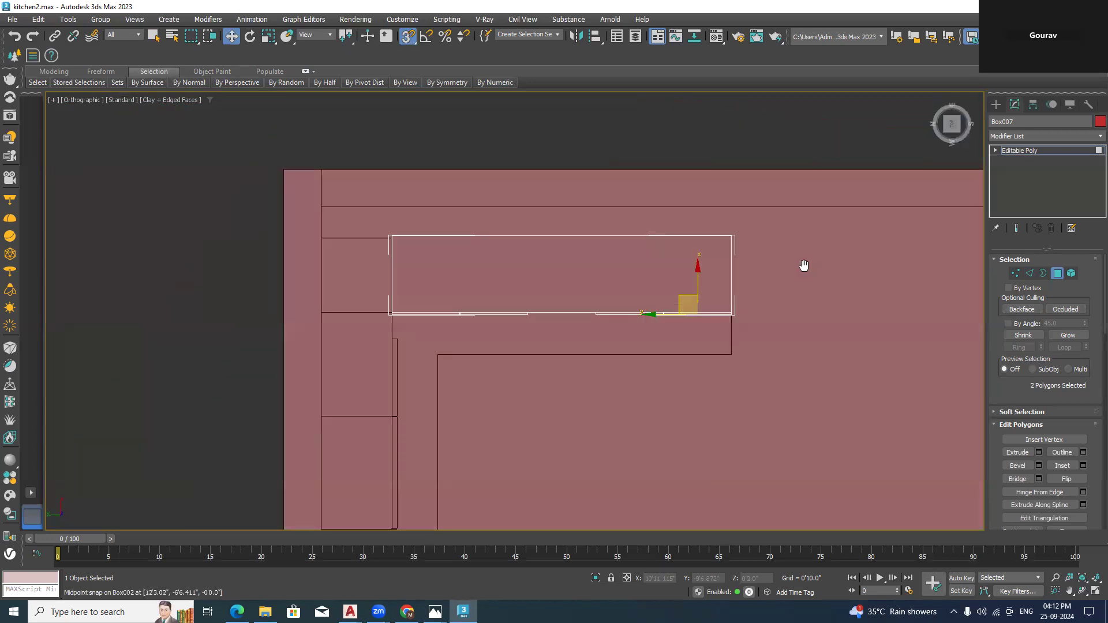
pyautogui.click(1015, 274)
pyautogui.moveTo(742, 178); pyautogui.dragTo(658, 385)
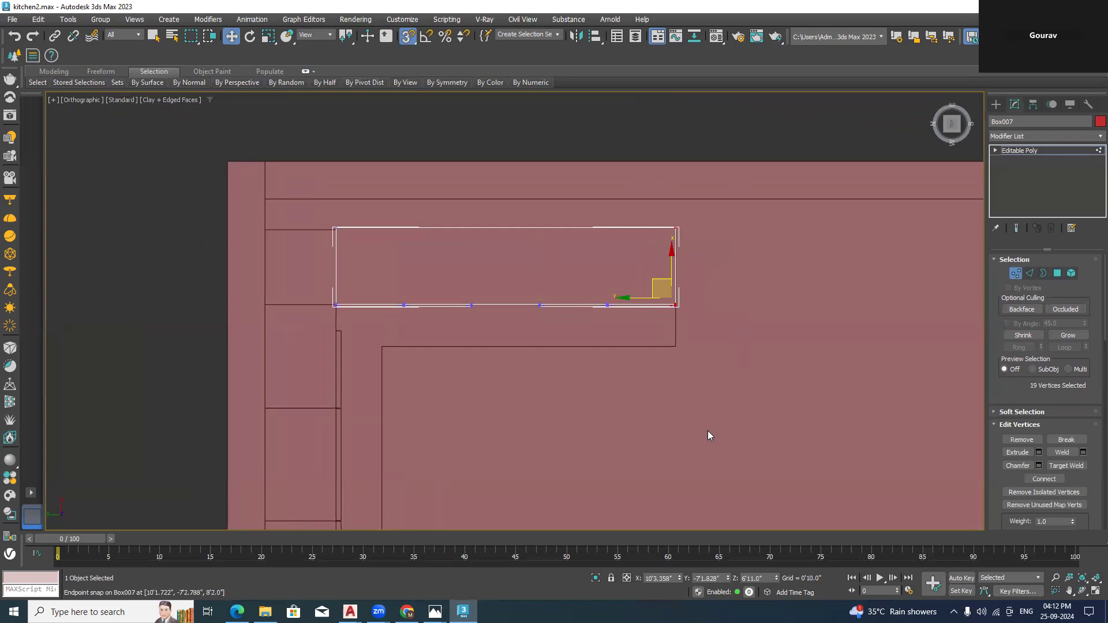
pyautogui.click(464, 612)
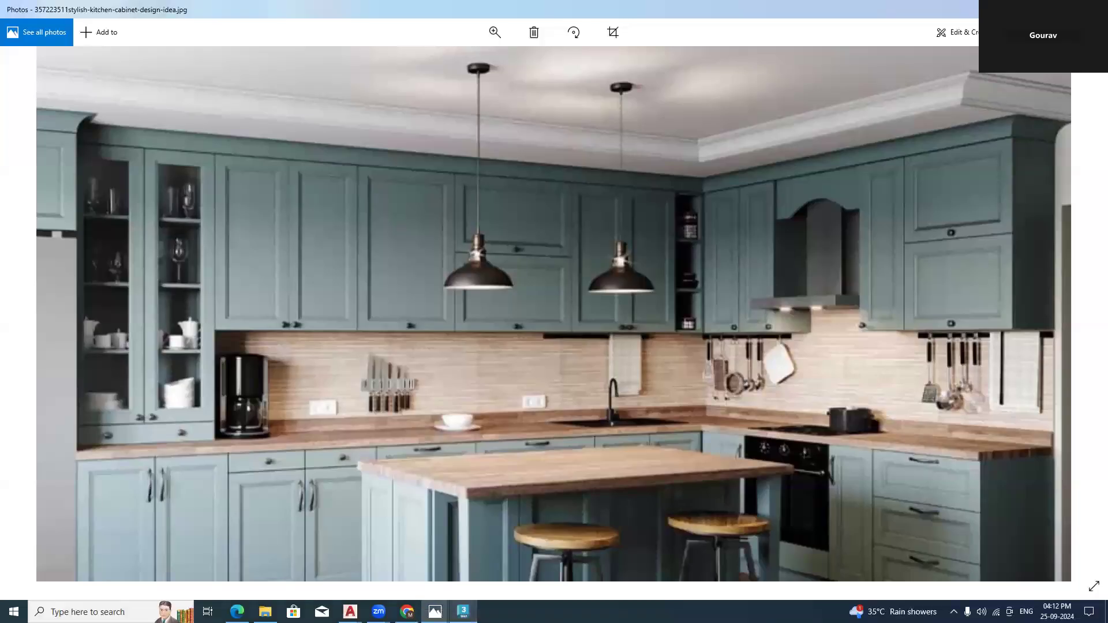
pyautogui.click(463, 612)
pyautogui.keyDown('alt'); pyautogui.moveTo(678, 398); pyautogui.dragTo(664, 350, button='middle'); pyautogui.keyUp('alt')
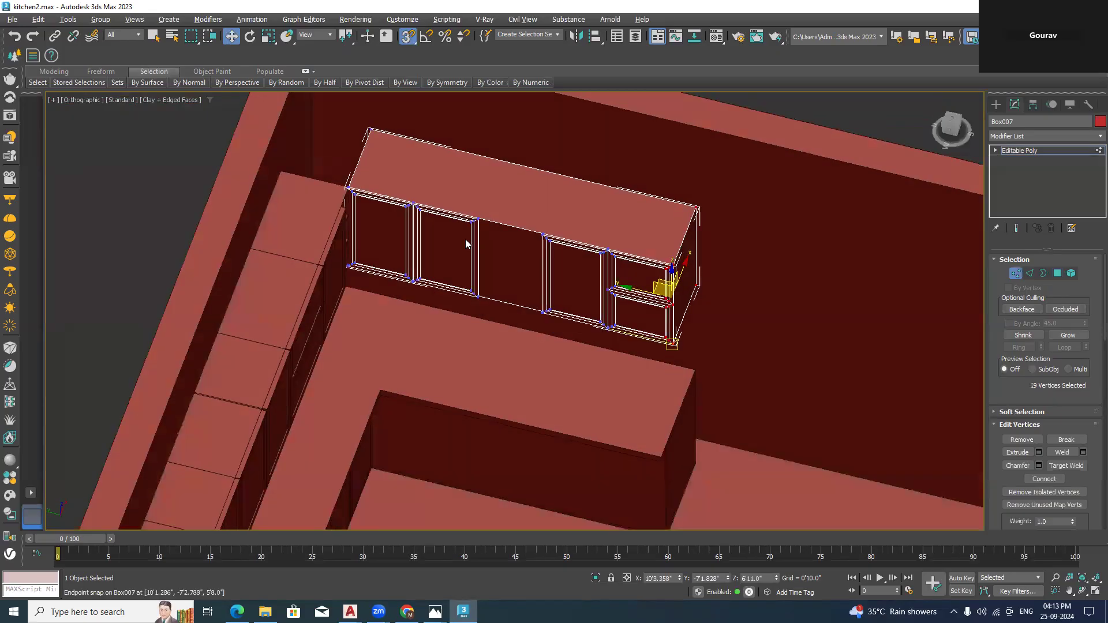
pyautogui.hotkey('alt', 'Tab')
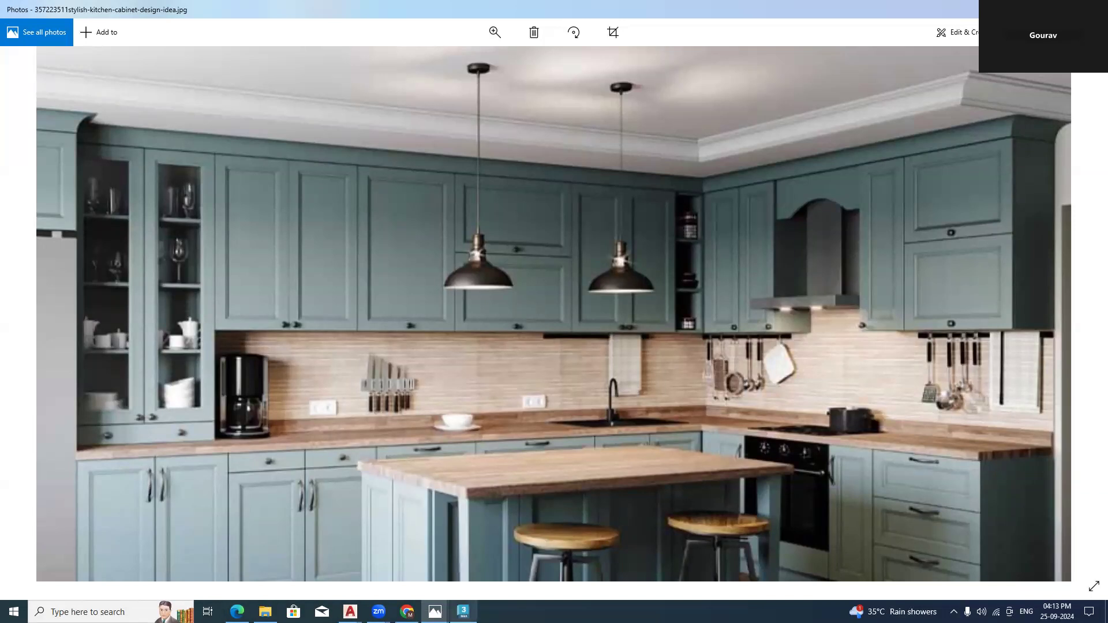
pyautogui.click(464, 611)
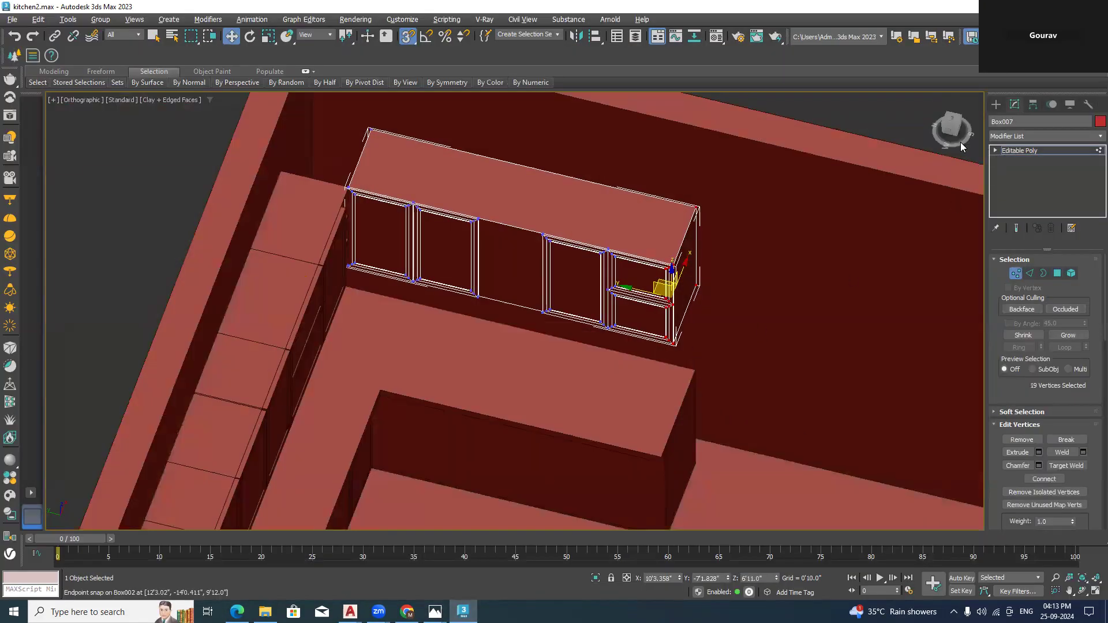
# Isolate the cabinet box in a front-on view and, with snapping off, move the divider between the first two doors about 4.72" toward the first door
pyautogui.click(953, 134)
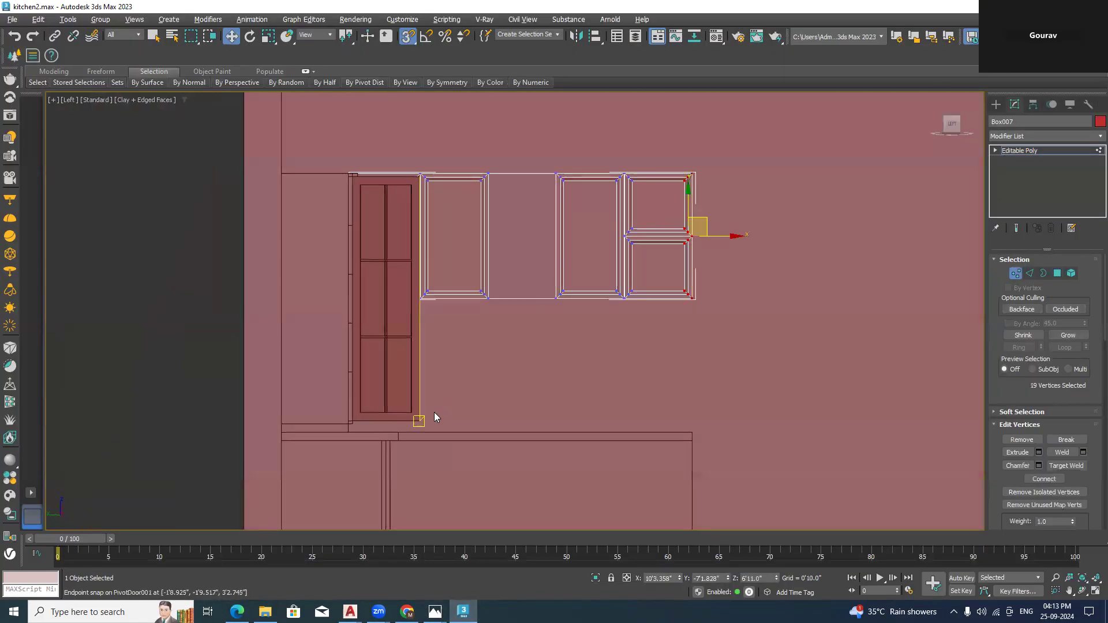
pyautogui.click(596, 579)
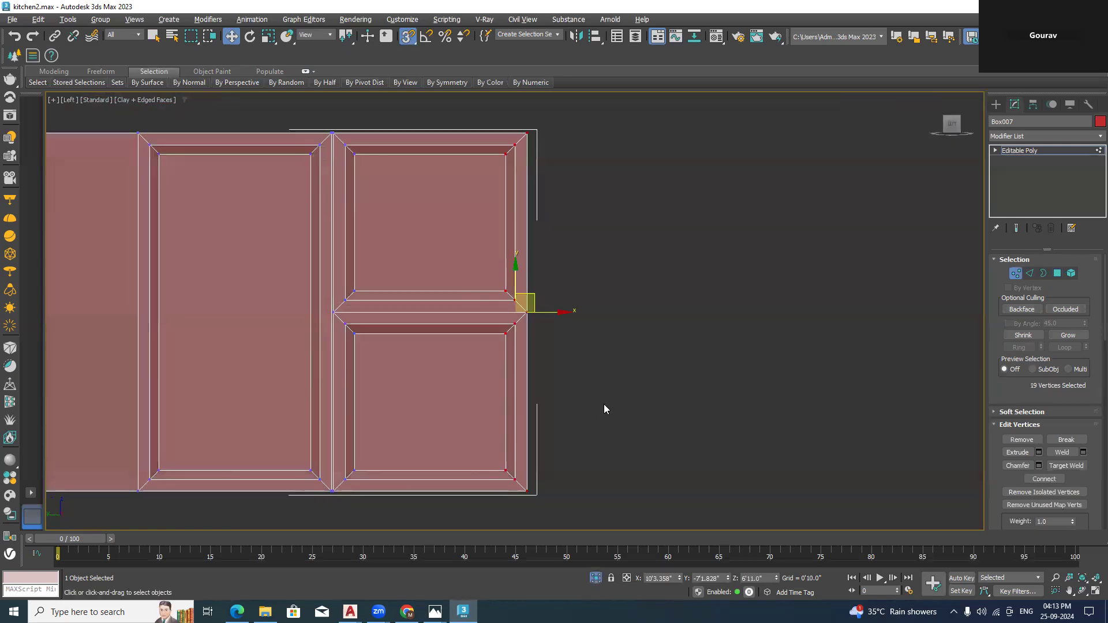
pyautogui.scroll(-3, 604, 404)
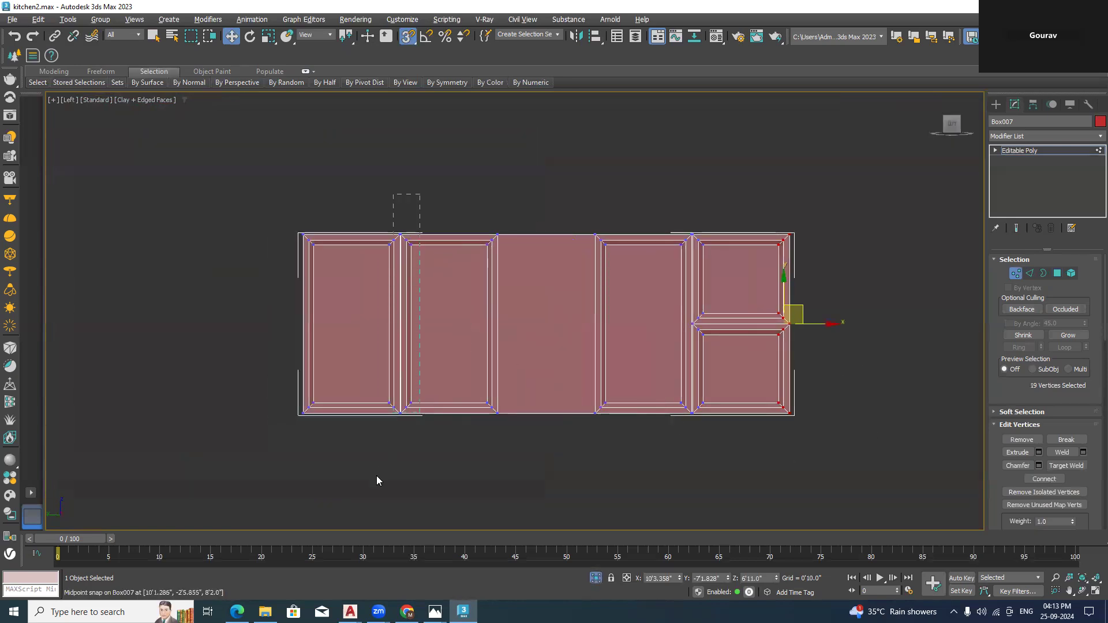
pyautogui.moveTo(377, 477); pyautogui.dragTo(376, 481)
pyautogui.click(408, 38)
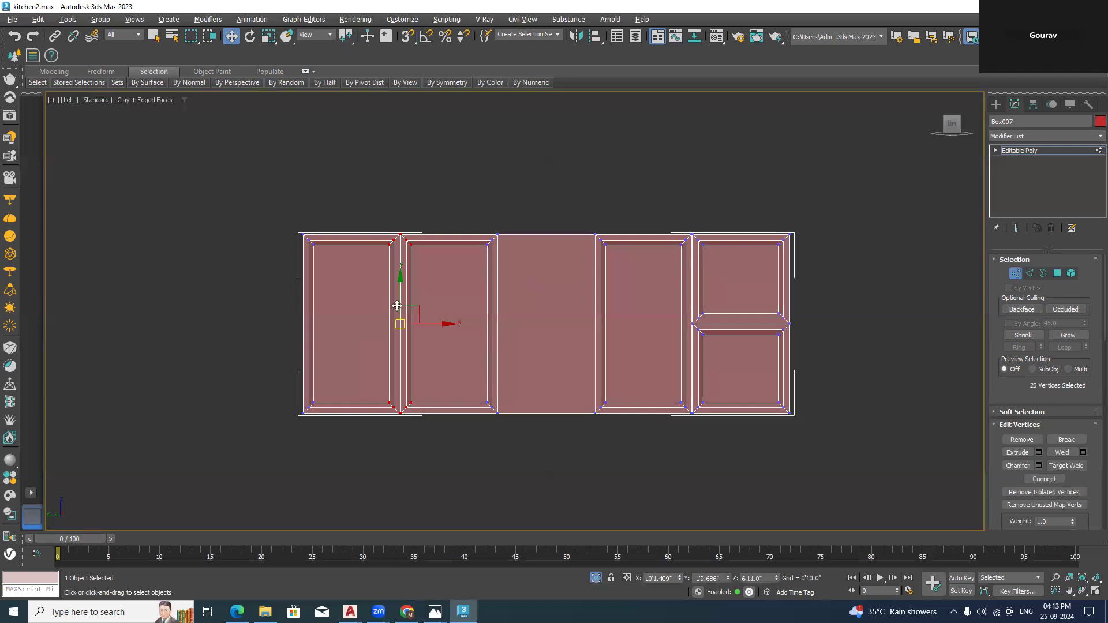
pyautogui.moveTo(439, 322); pyautogui.dragTo(400, 325)
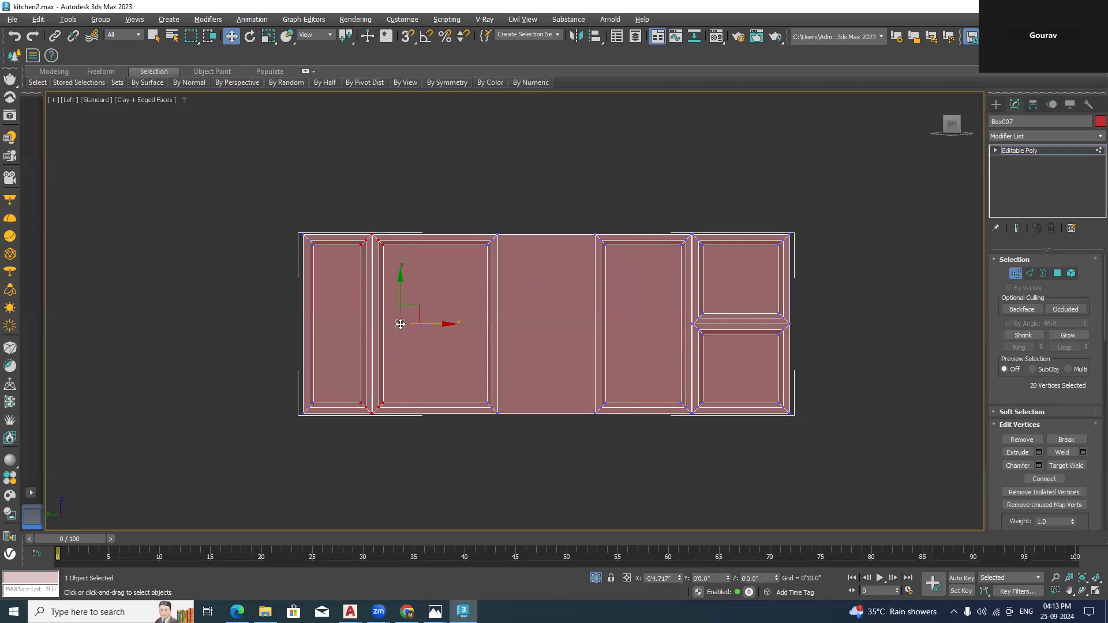
# Move the second door's free side toward the first door so both doors are about equally narrow
pyautogui.moveTo(514, 193); pyautogui.dragTo(483, 442)
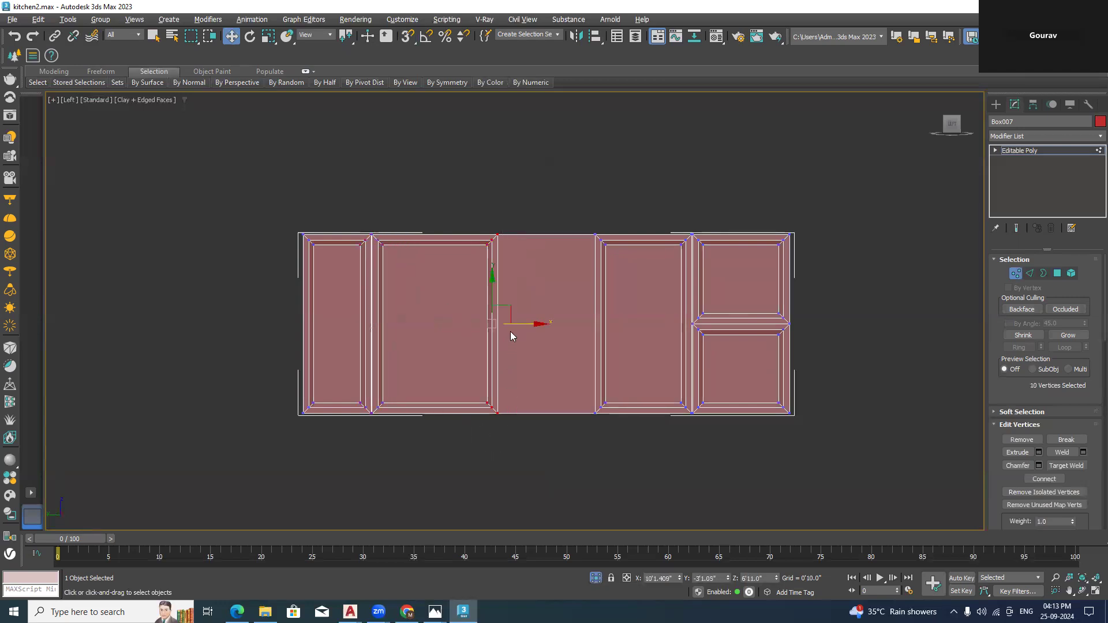
pyautogui.moveTo(517, 326); pyautogui.dragTo(458, 329)
pyautogui.click(555, 428)
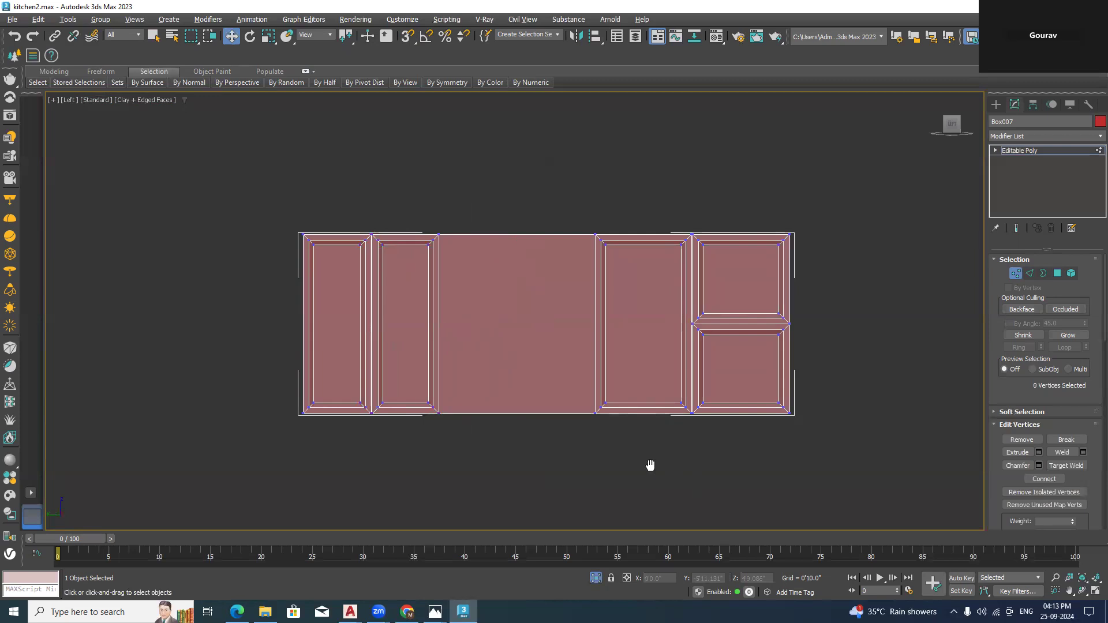
# Move the fourth door's inner side toward the plain middle section, and the divider beside the split end door about 6.19" the same way
pyautogui.moveTo(648, 462); pyautogui.dragTo(603, 450, button='middle')
pyautogui.moveTo(520, 481); pyautogui.dragTo(519, 480)
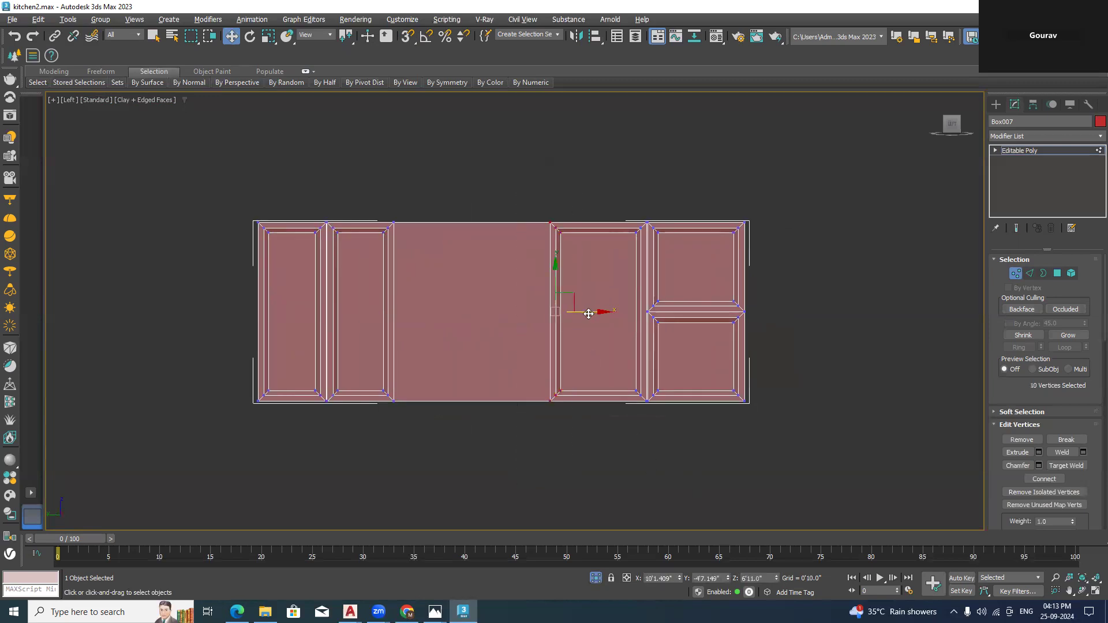
pyautogui.moveTo(583, 314); pyautogui.dragTo(563, 314)
pyautogui.moveTo(654, 478); pyautogui.dragTo(612, 477)
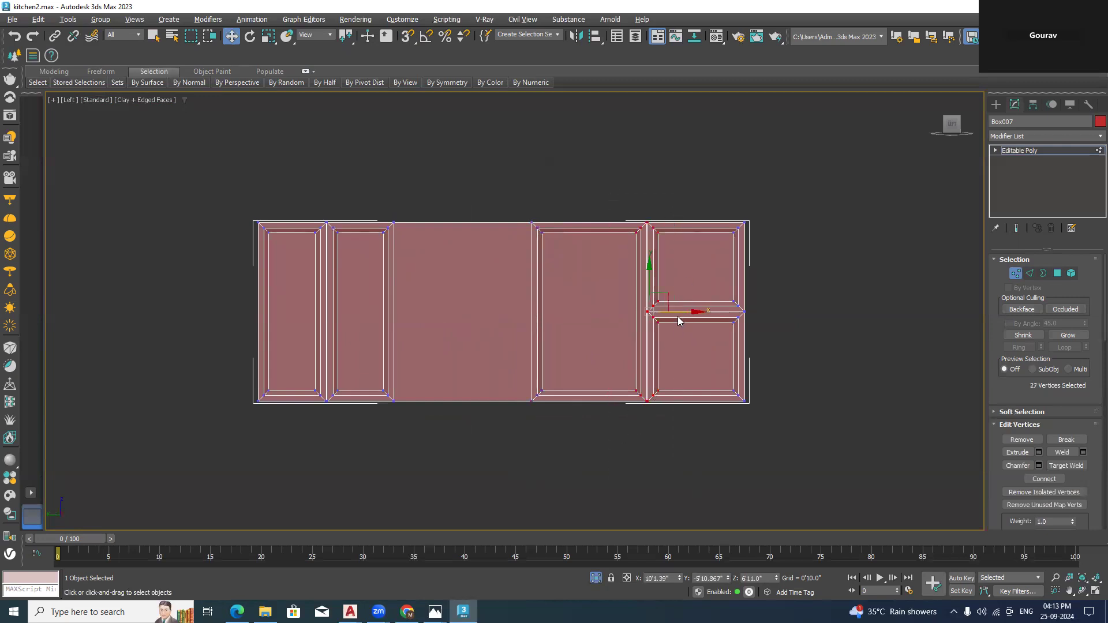
pyautogui.moveTo(670, 315); pyautogui.dragTo(633, 314)
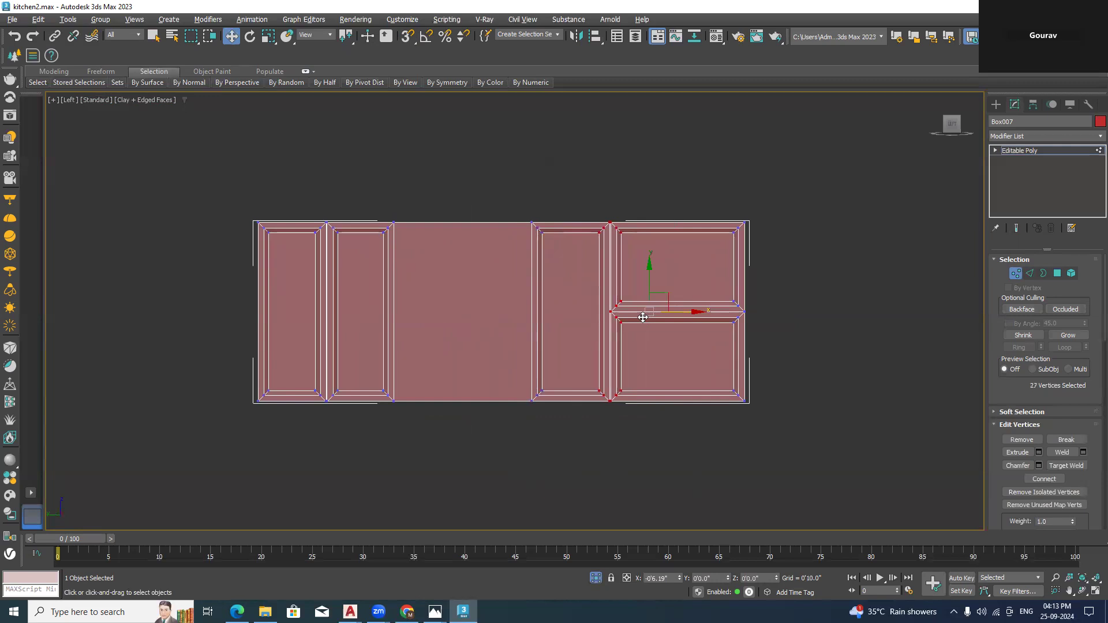
# Shift the fourth door and split end door together away from the middle section, lengthening the box slightly, and clear the vertex selection
pyautogui.keyDown('ctrl'); pyautogui.moveTo(802, 184); pyautogui.dragTo(610, 422); pyautogui.keyUp('ctrl')
pyautogui.moveTo(671, 311); pyautogui.dragTo(689, 311)
pyautogui.click(489, 295)
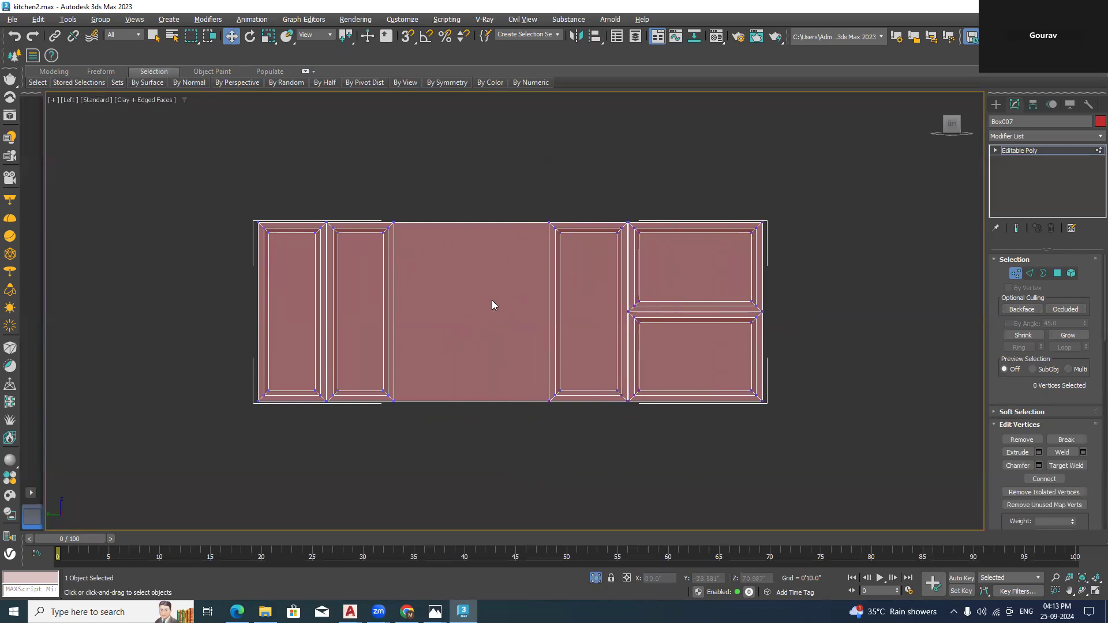
pyautogui.keyDown('alt'); pyautogui.moveTo(501, 344); pyautogui.dragTo(472, 277, button='middle'); pyautogui.keyUp('alt')
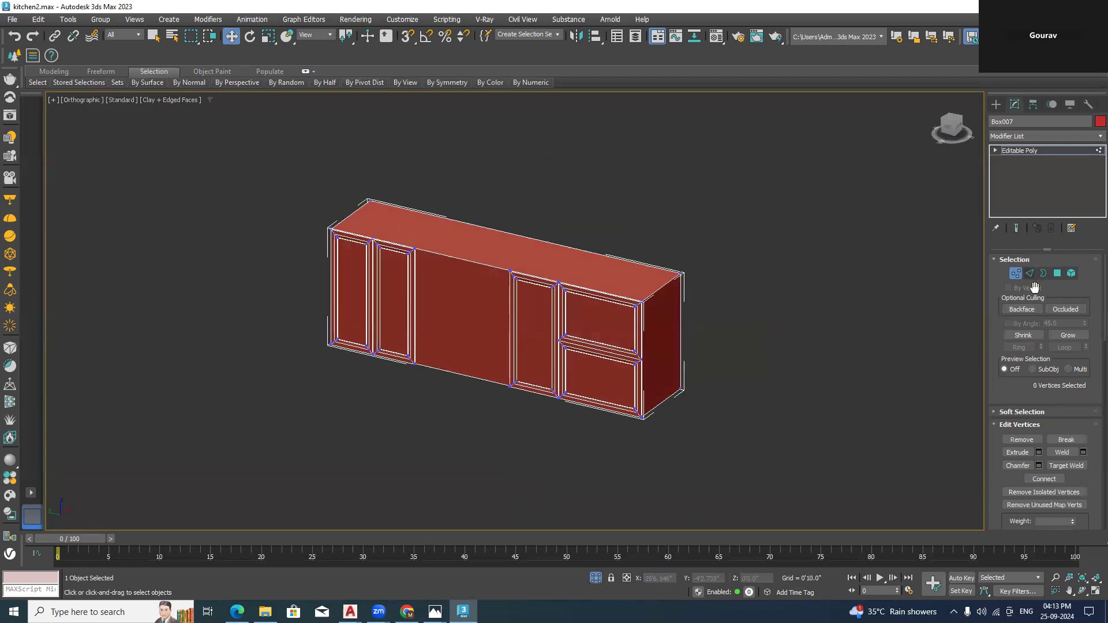
pyautogui.click(1059, 275)
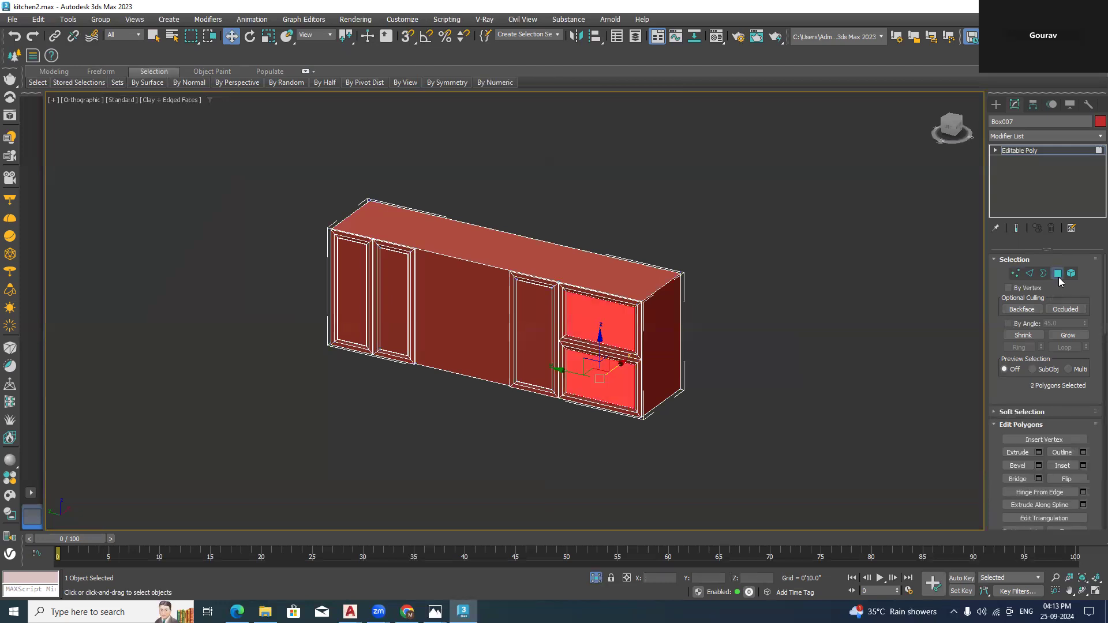
pyautogui.click(435, 612)
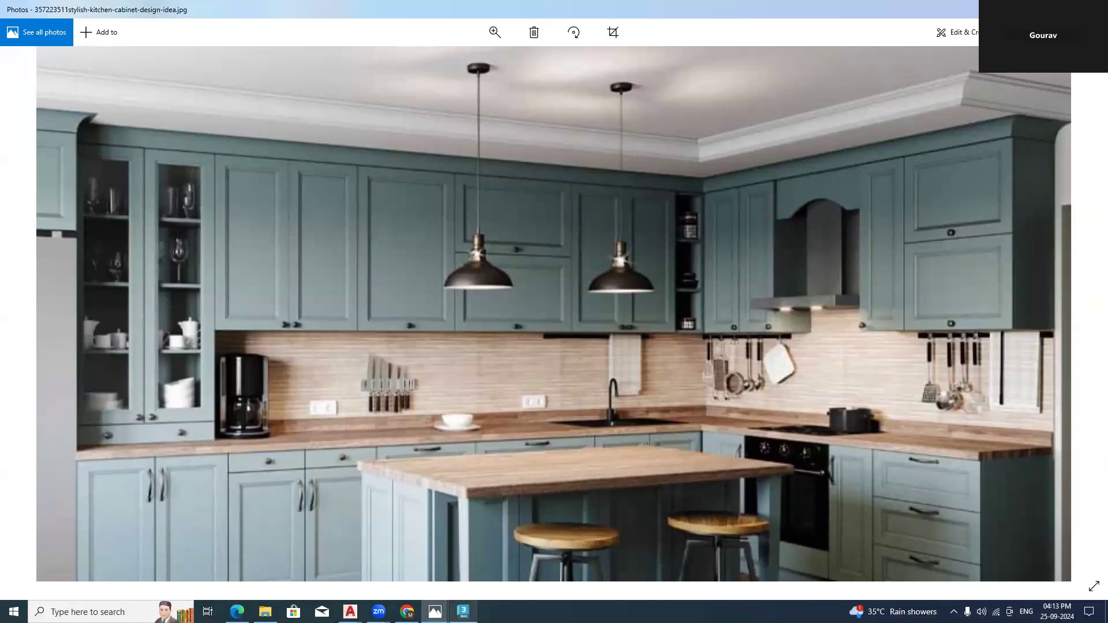
pyautogui.click(463, 612)
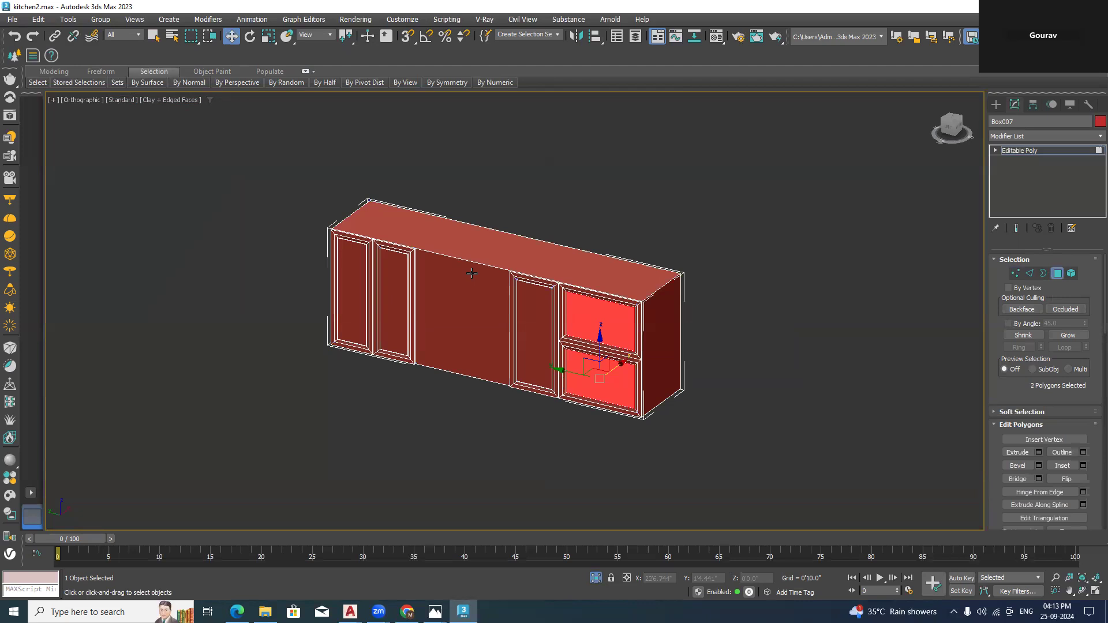
pyautogui.scroll(5, 414, 234)
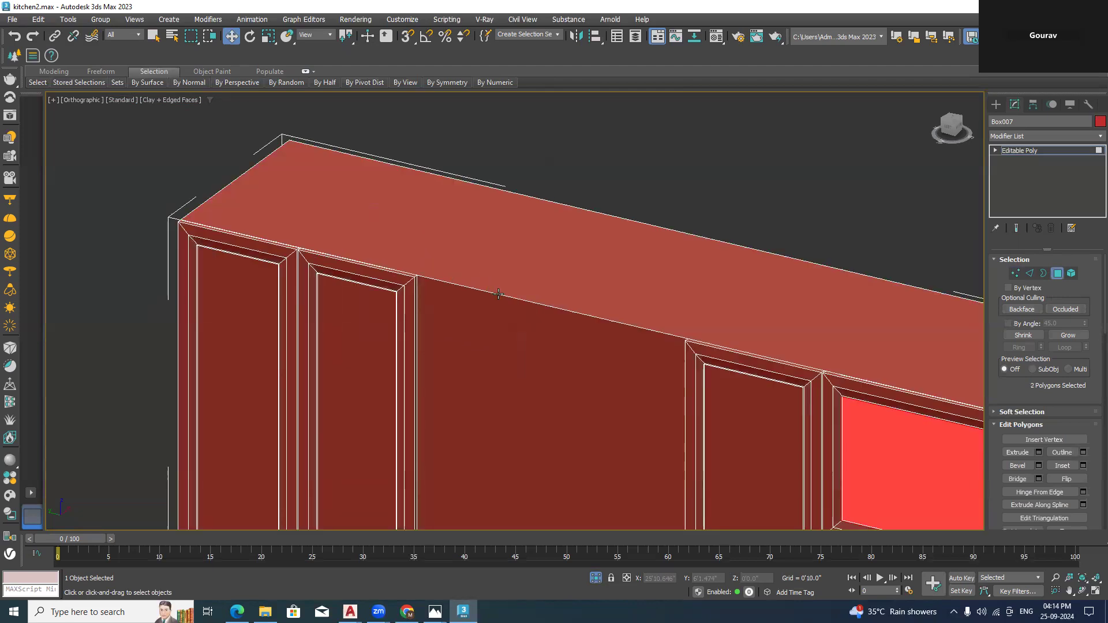
pyautogui.click(510, 393)
pyautogui.scroll(-4, 511, 394)
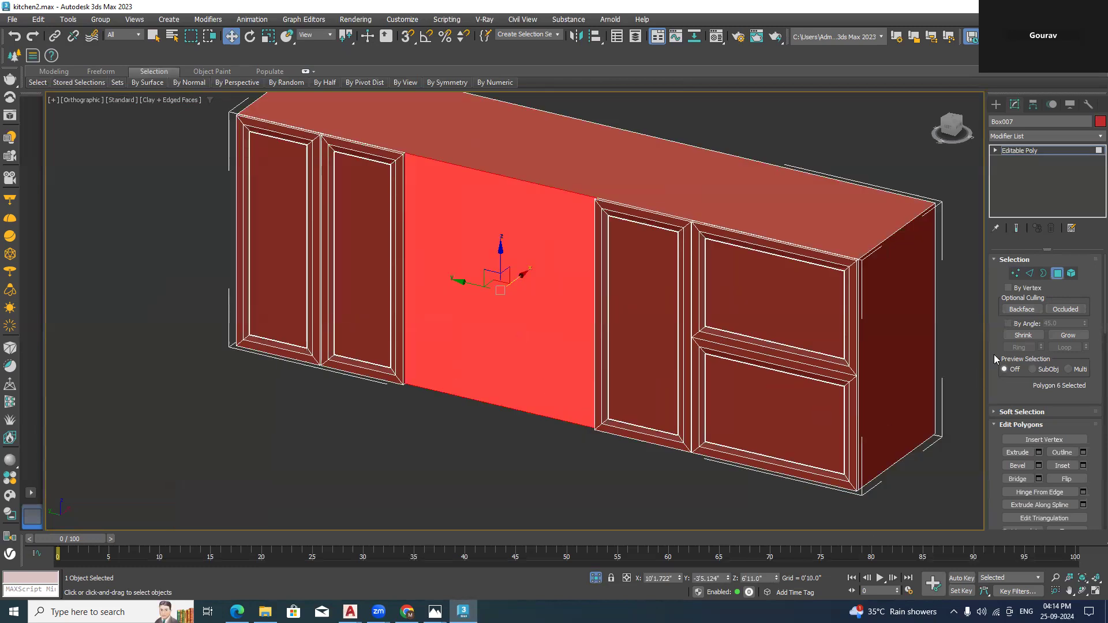
pyautogui.click(1039, 452)
pyautogui.moveTo(524, 334); pyautogui.dragTo(565, 477)
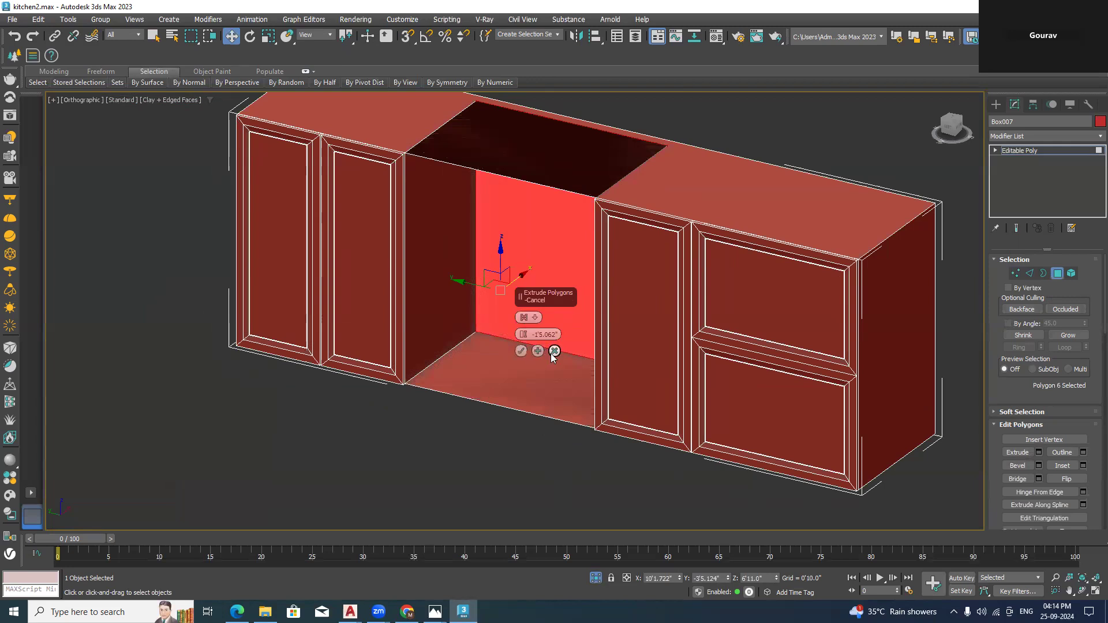
pyautogui.moveTo(523, 334); pyautogui.dragTo(635, 326)
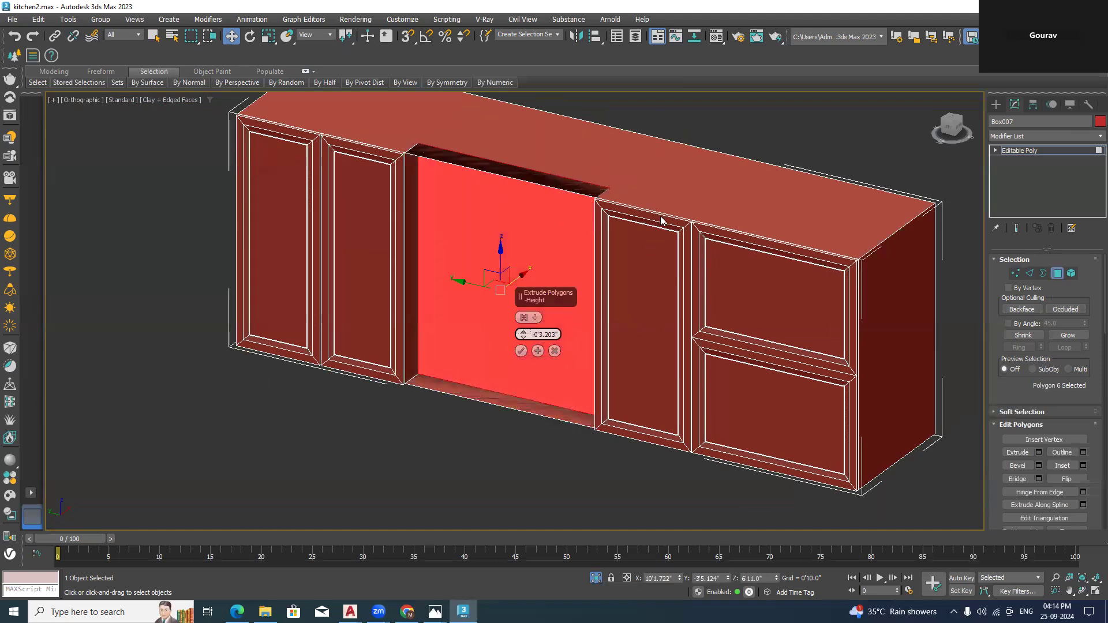
pyautogui.click(554, 351)
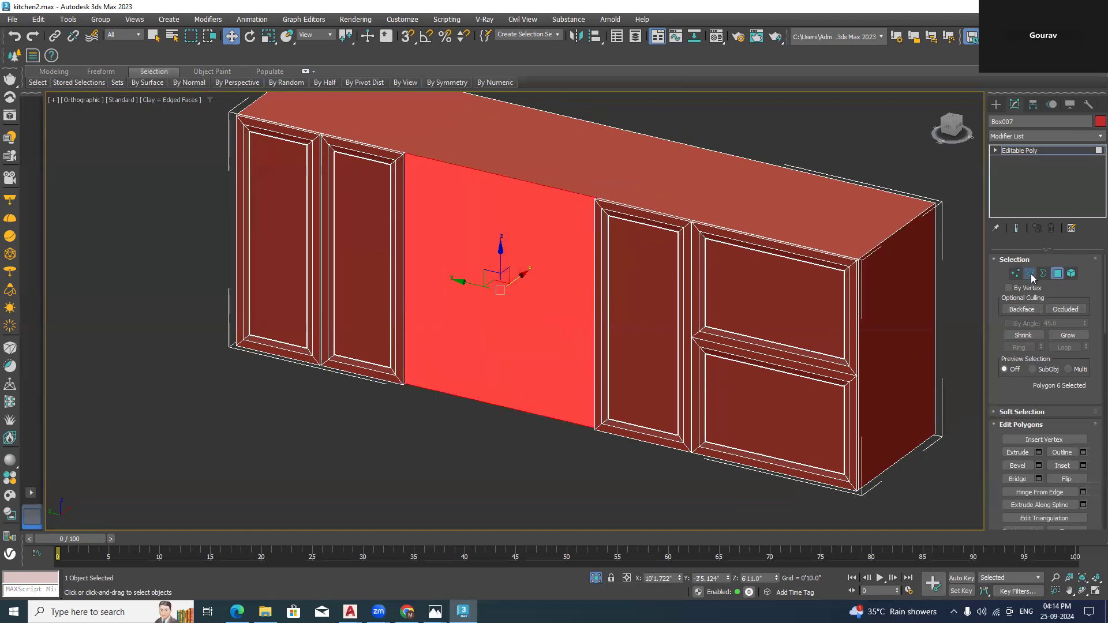
# Start a Slice Plane on the cabinet box and, with angle snap on, rotate it upright so it cuts across the box's length
pyautogui.click(1030, 273)
pyautogui.scroll(-2, 1030, 407)
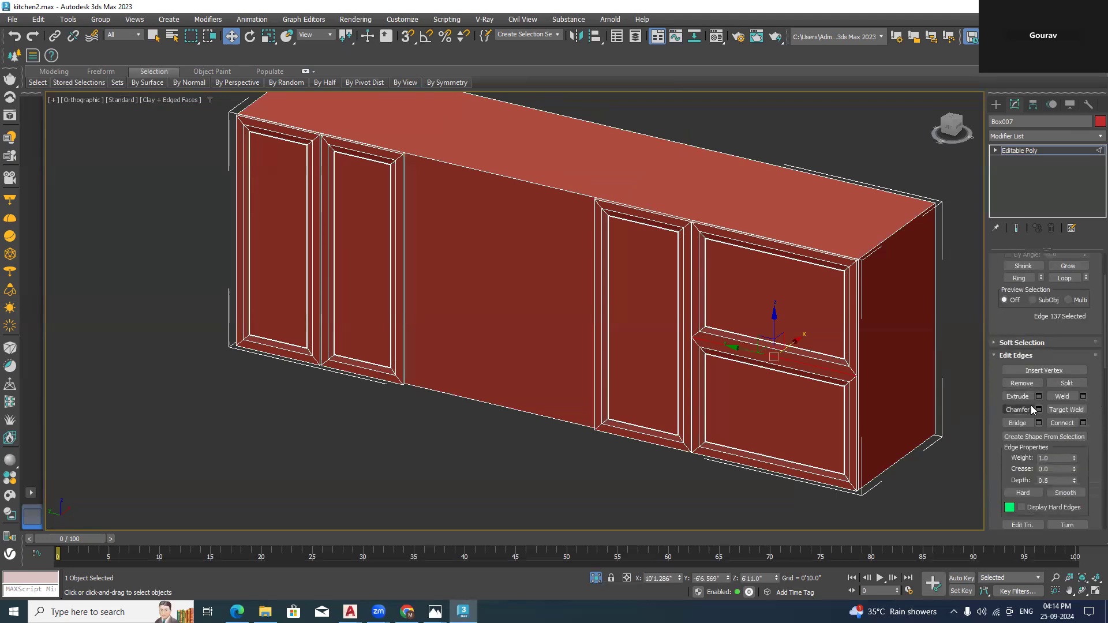
pyautogui.scroll(-5, 1020, 440)
pyautogui.click(1023, 453)
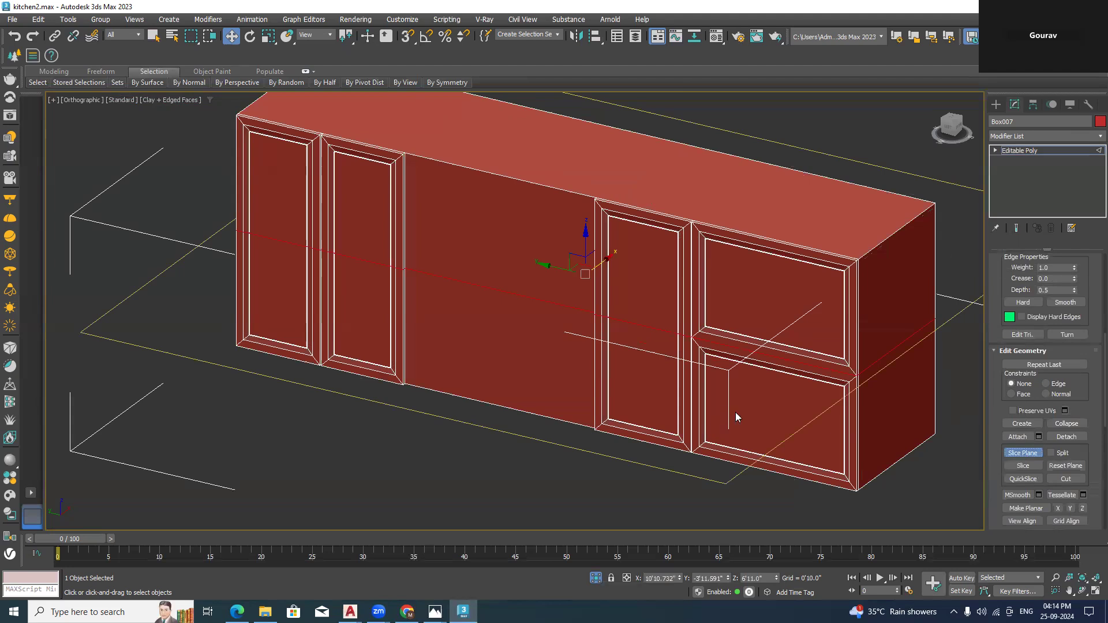
pyautogui.click(407, 37)
pyautogui.click(426, 37)
pyautogui.rightClick(427, 39)
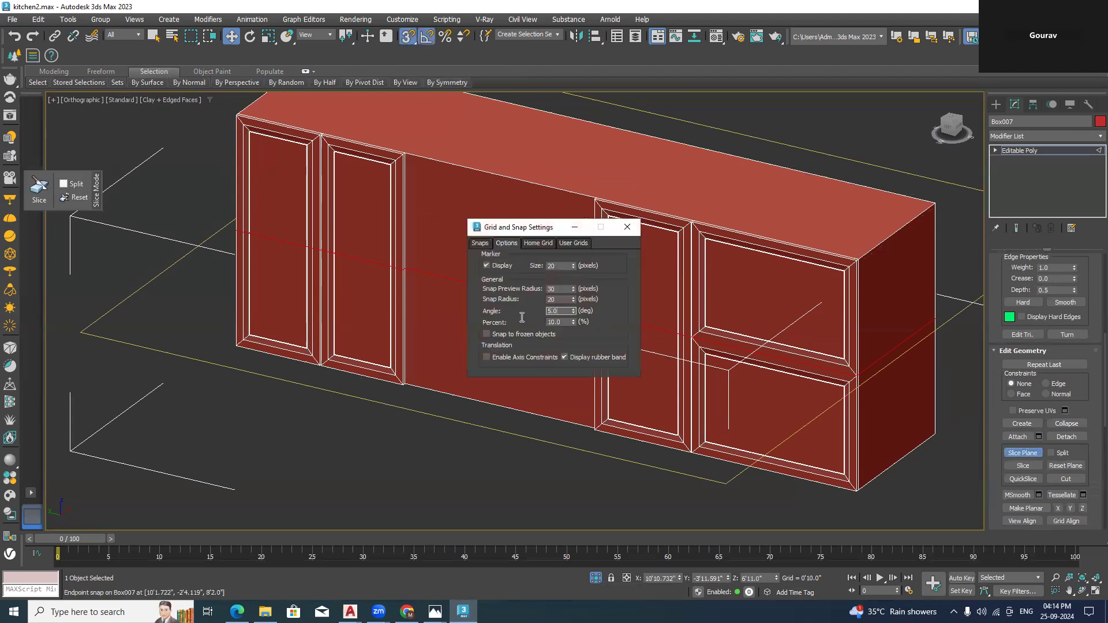
pyautogui.click(627, 227)
pyautogui.press('e')
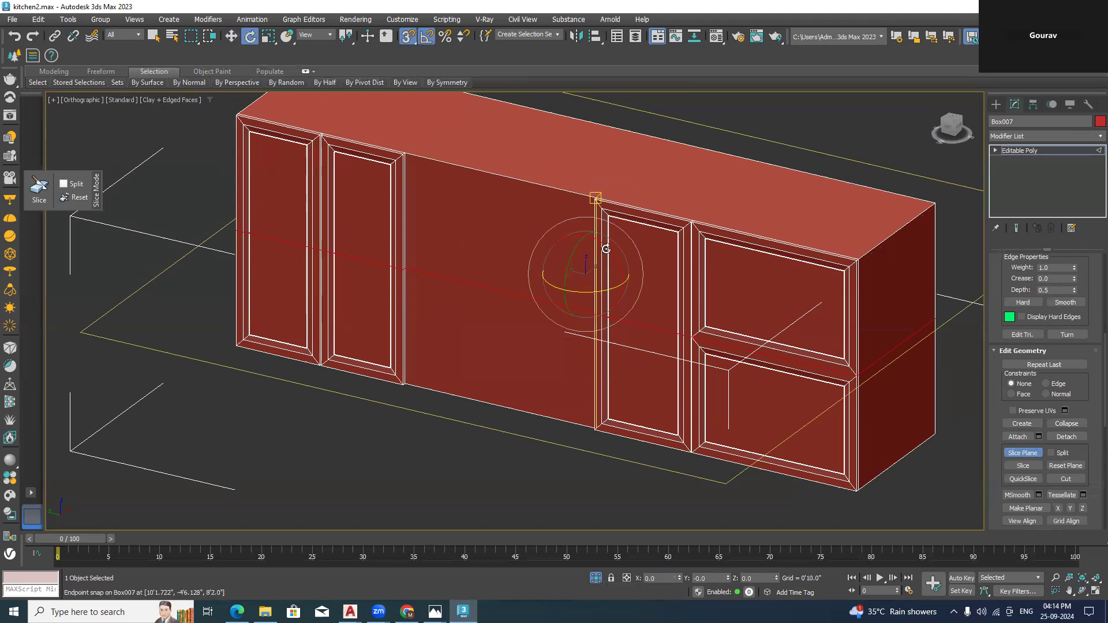
pyautogui.moveTo(554, 269); pyautogui.dragTo(528, 255)
pyautogui.moveTo(528, 251); pyautogui.dragTo(529, 281, button='middle')
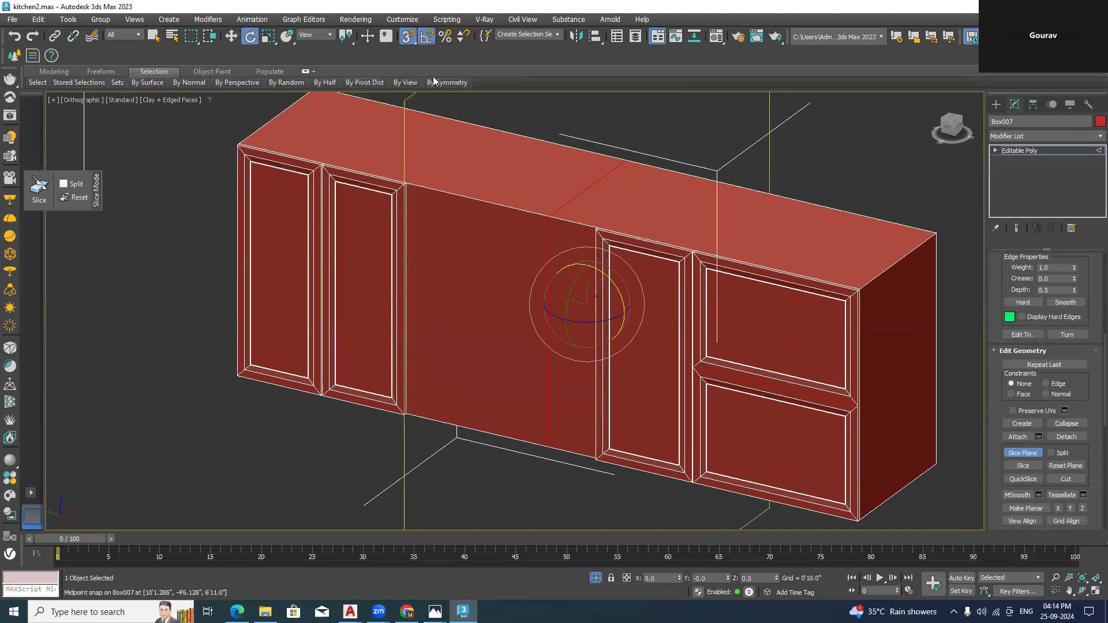
pyautogui.click(426, 40)
# Snap the slice plane to the edge between the second door and the plain middle section and slice the box there
pyautogui.click(231, 37)
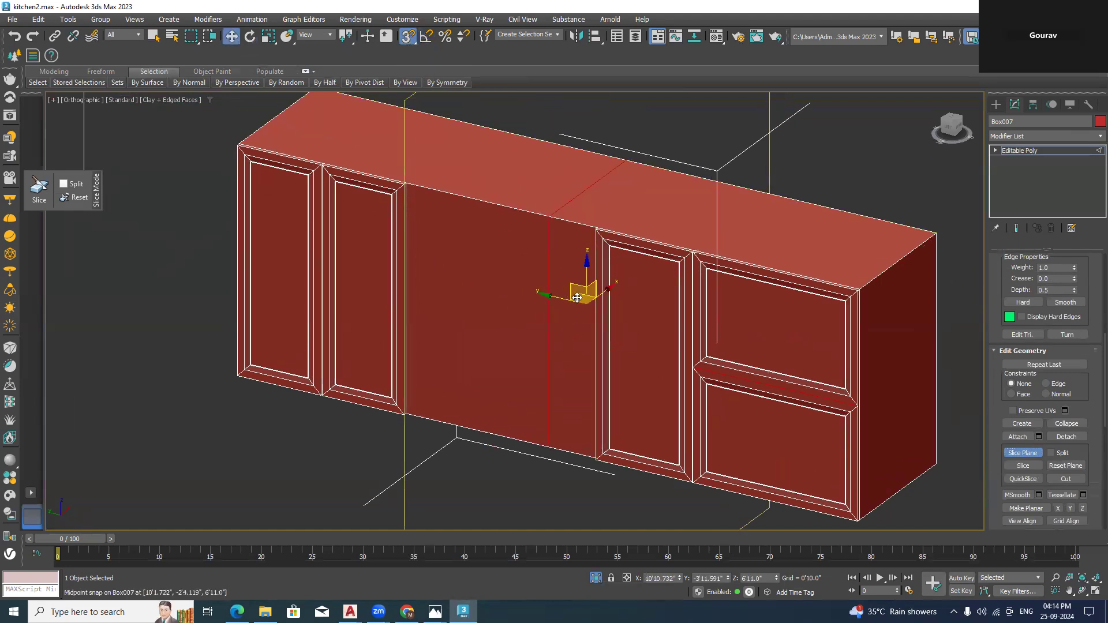
pyautogui.scroll(5, 443, 172)
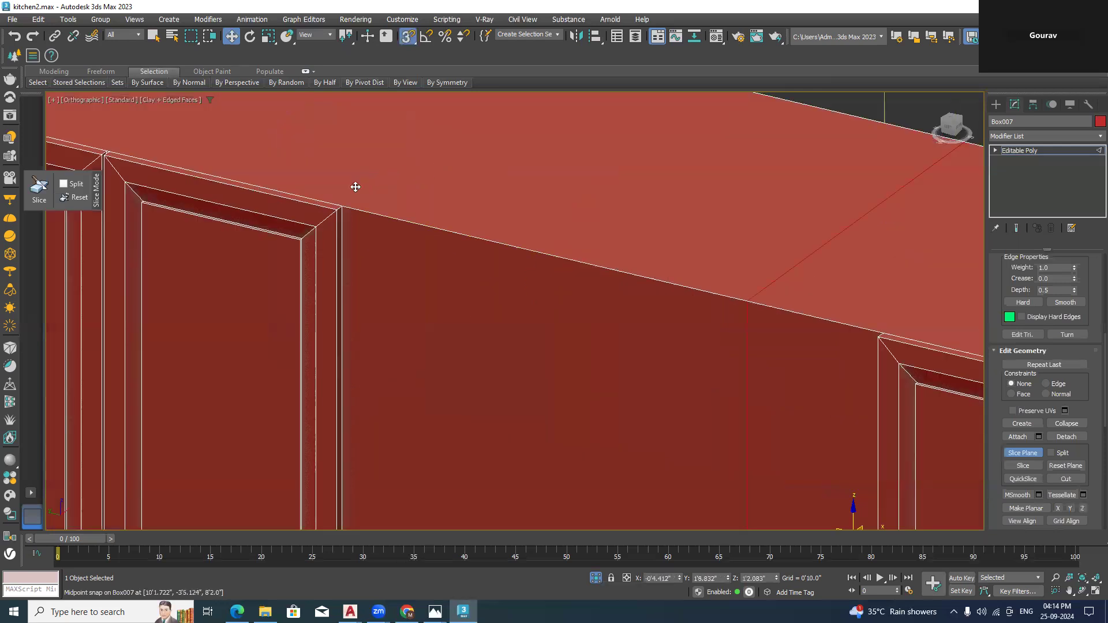
pyautogui.moveTo(409, 211); pyautogui.dragTo(411, 211)
pyautogui.scroll(-3, 450, 225)
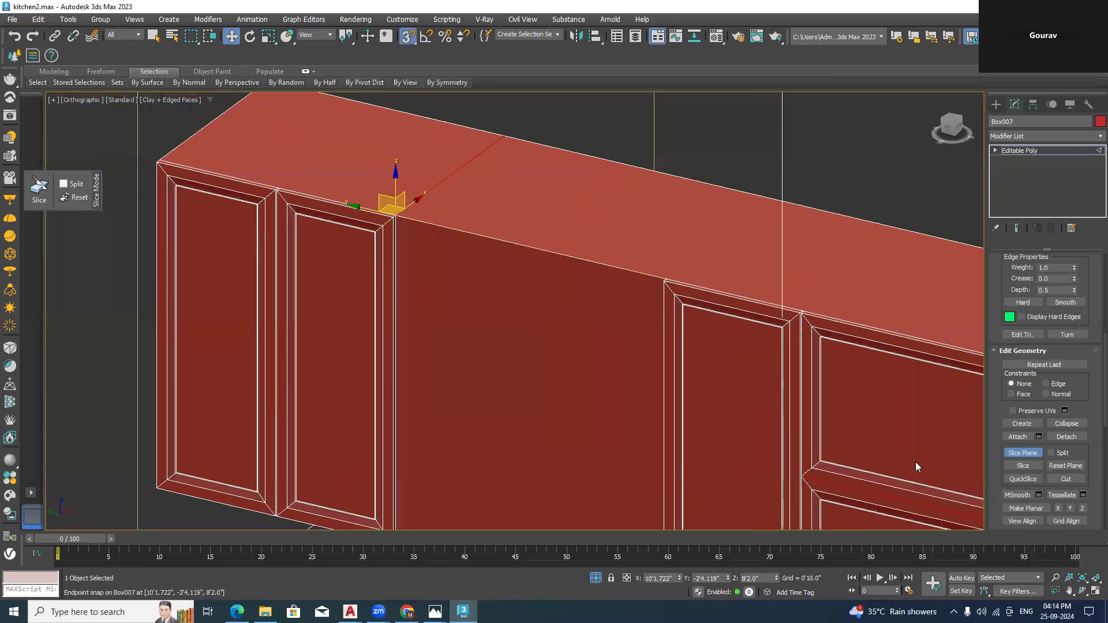
pyautogui.click(1026, 468)
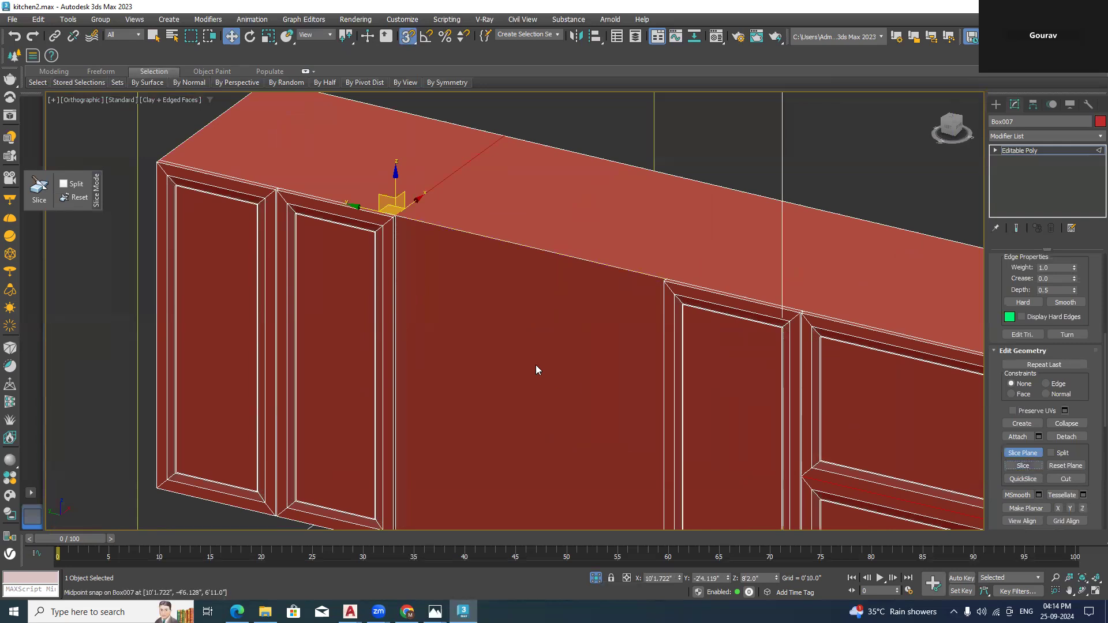
# Snap the slice plane to the edge between the plain middle section and the fourth door, slice the box there, and end slicing
pyautogui.moveTo(429, 248); pyautogui.dragTo(419, 239, button='middle')
pyautogui.moveTo(383, 202); pyautogui.dragTo(653, 269)
pyautogui.moveTo(655, 271); pyautogui.dragTo(656, 270)
pyautogui.scroll(3, 656, 286)
pyautogui.scroll(-3, 660, 249)
pyautogui.click(1023, 466)
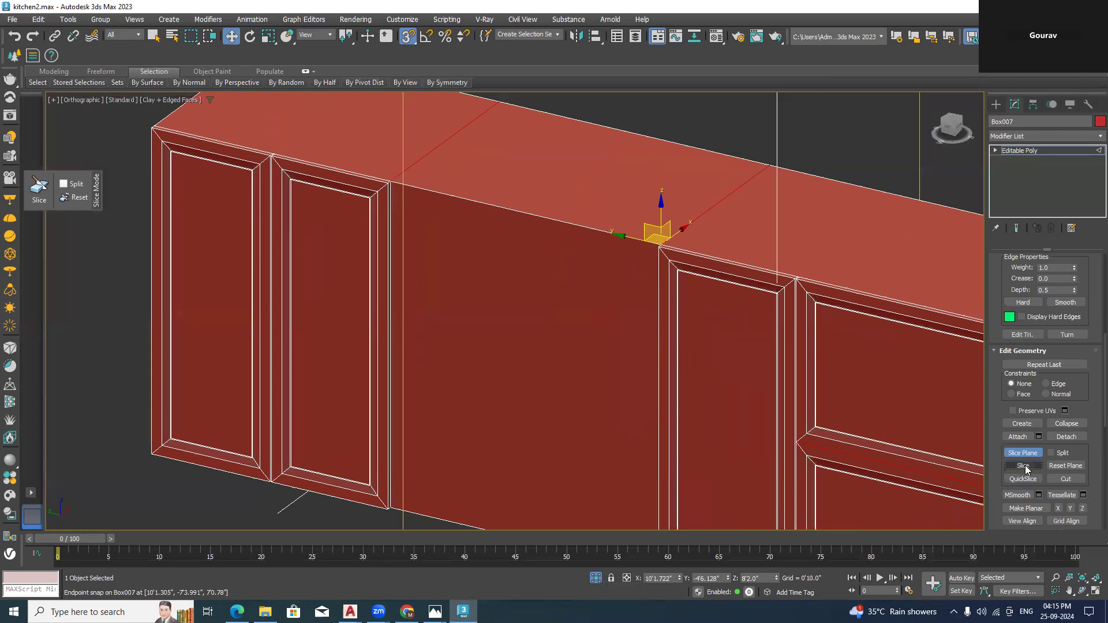
pyautogui.click(1023, 453)
pyautogui.scroll(-3, 710, 339)
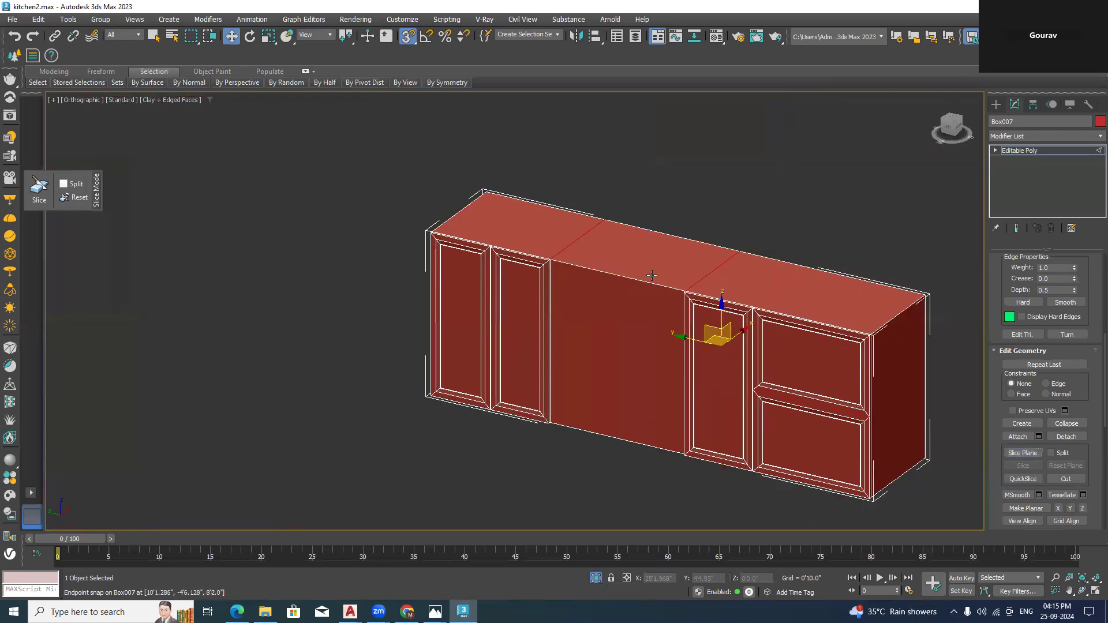
pyautogui.click(687, 202)
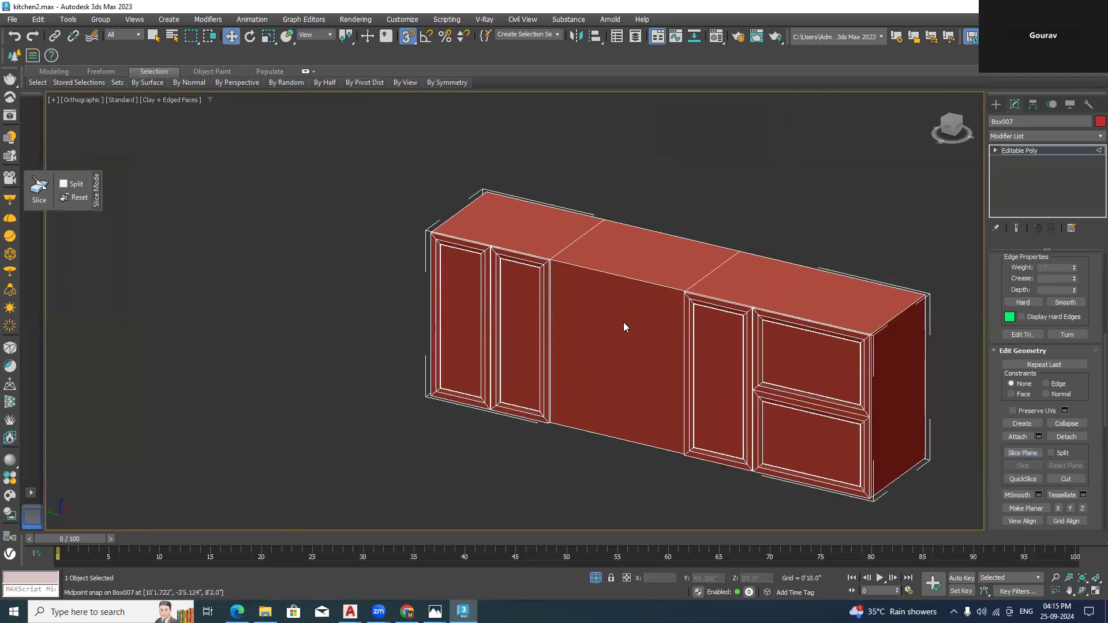
# Select all polygons of the plain middle section between the two slices and delete them, leaving two separate cabinets
pyautogui.click(996, 151)
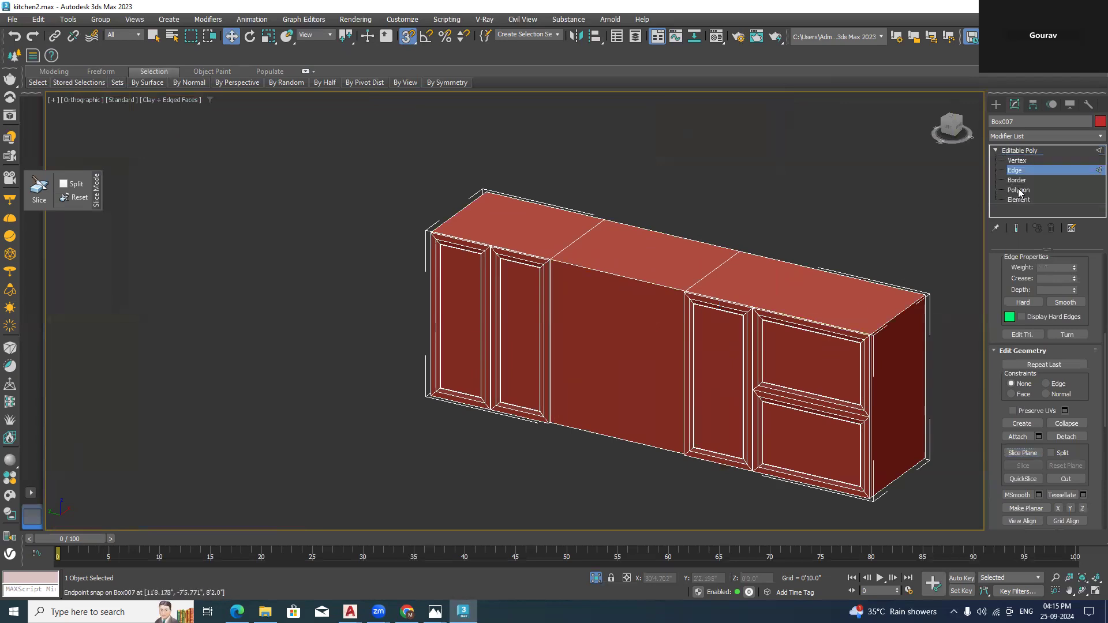
pyautogui.click(1019, 191)
pyautogui.keyDown('alt'); pyautogui.moveTo(771, 329); pyautogui.dragTo(643, 205, button='middle'); pyautogui.keyUp('alt')
pyautogui.click(637, 193)
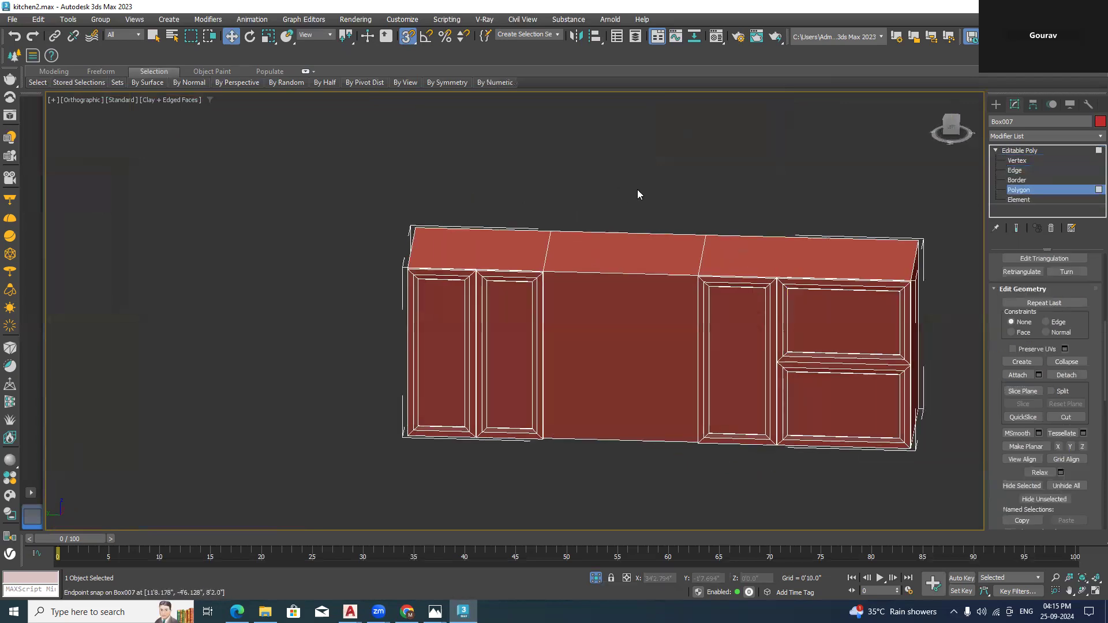
pyautogui.moveTo(601, 488); pyautogui.dragTo(602, 490)
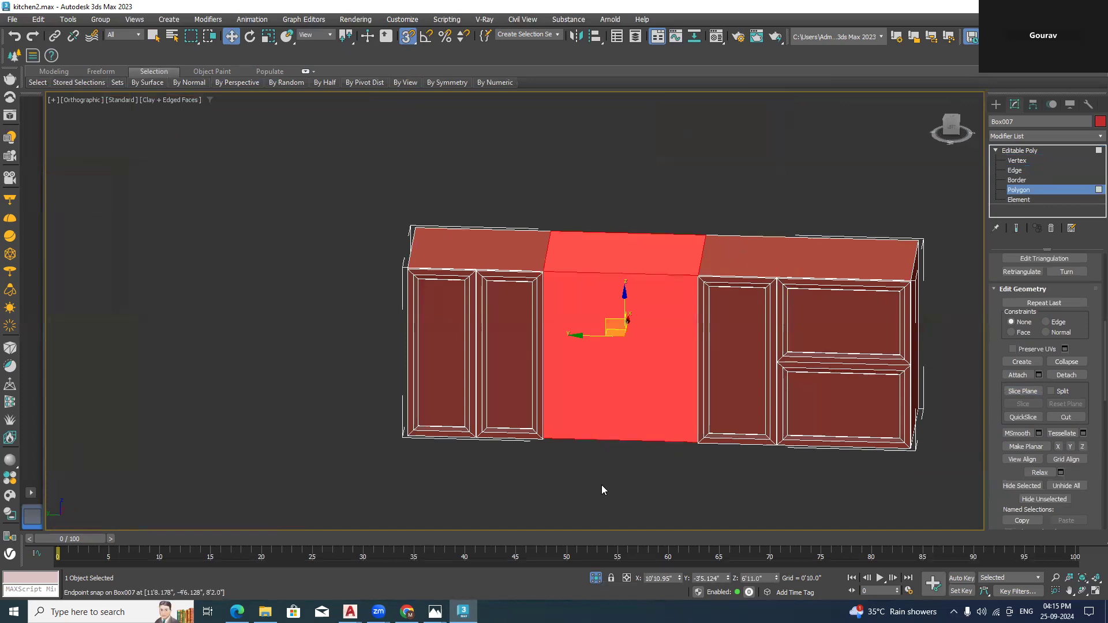
pyautogui.press('Delete')
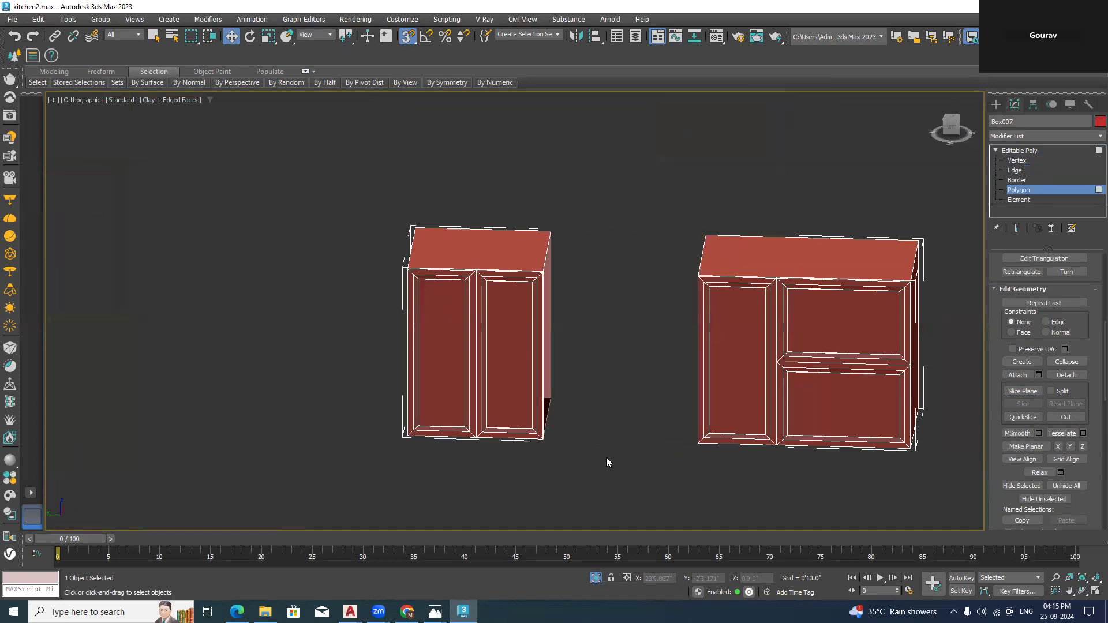
# Cap the open border on the inner side of the two-door cabinet
pyautogui.keyDown('alt'); pyautogui.moveTo(637, 440); pyautogui.dragTo(583, 449, button='middle'); pyautogui.keyUp('alt')
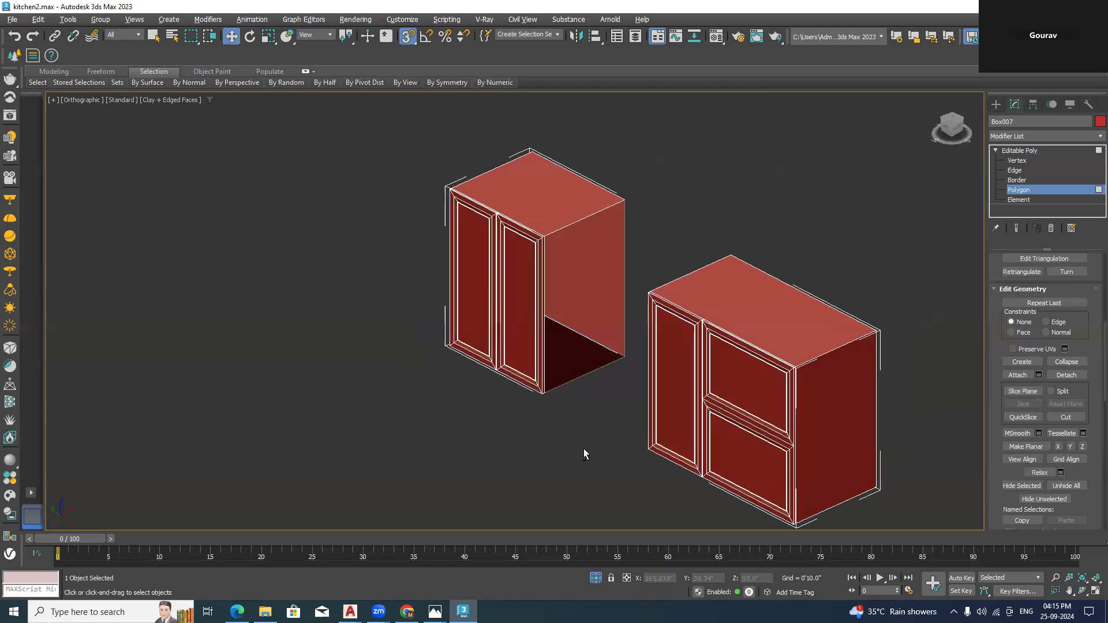
pyautogui.click(1017, 181)
pyautogui.click(598, 213)
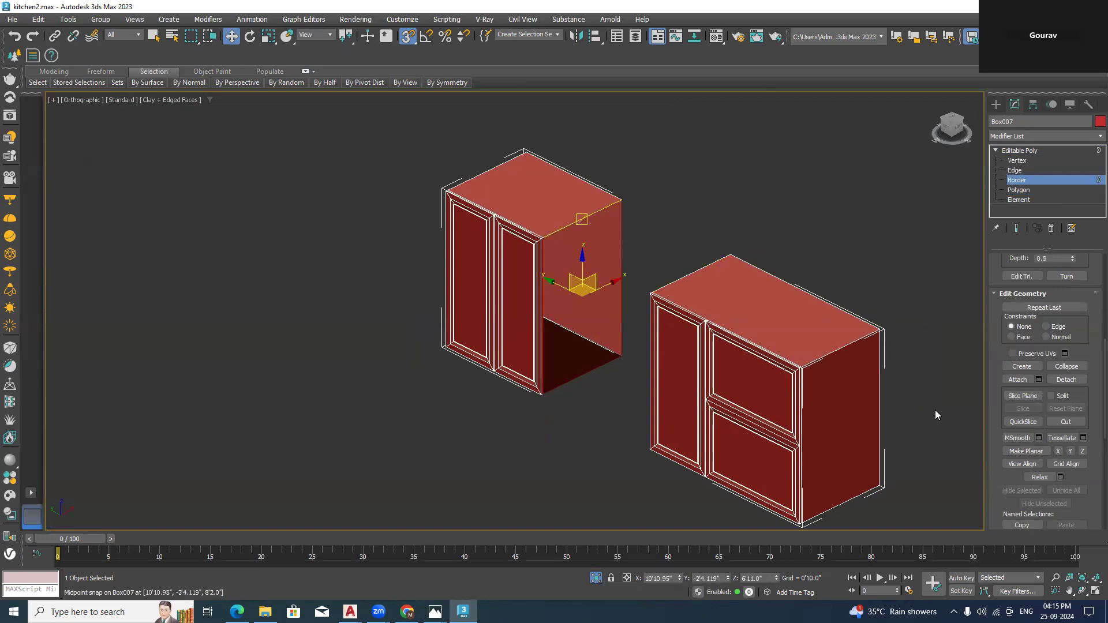
pyautogui.scroll(3, 1060, 346)
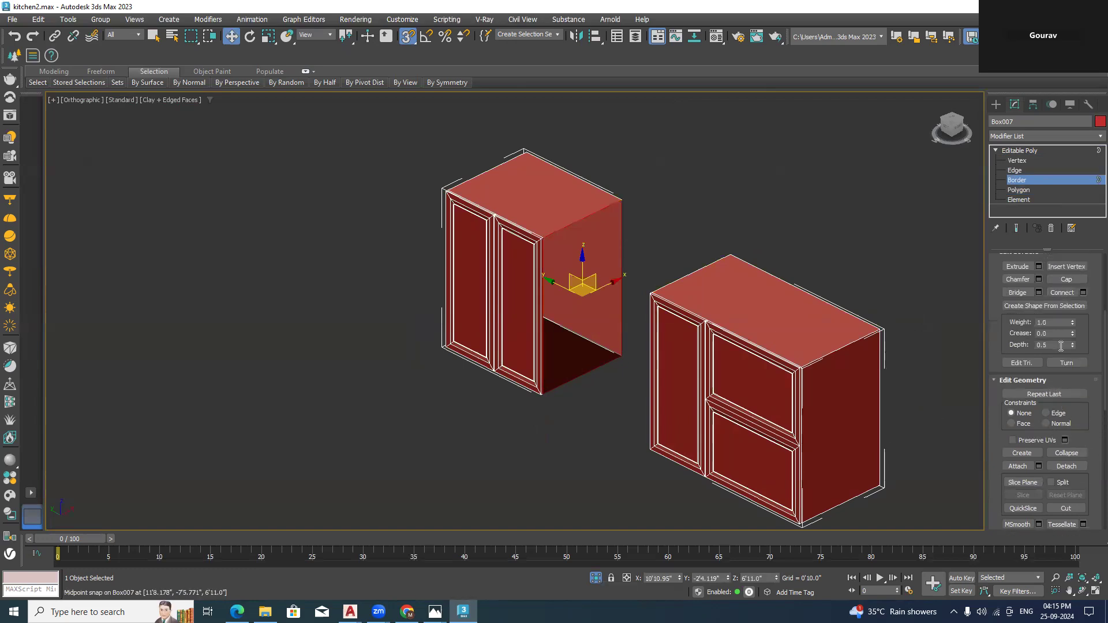
pyautogui.click(1066, 280)
# Cap the open border on the inner side of the cabinet with the split end door
pyautogui.keyDown('alt'); pyautogui.moveTo(597, 419); pyautogui.dragTo(711, 355, button='middle'); pyautogui.keyUp('alt')
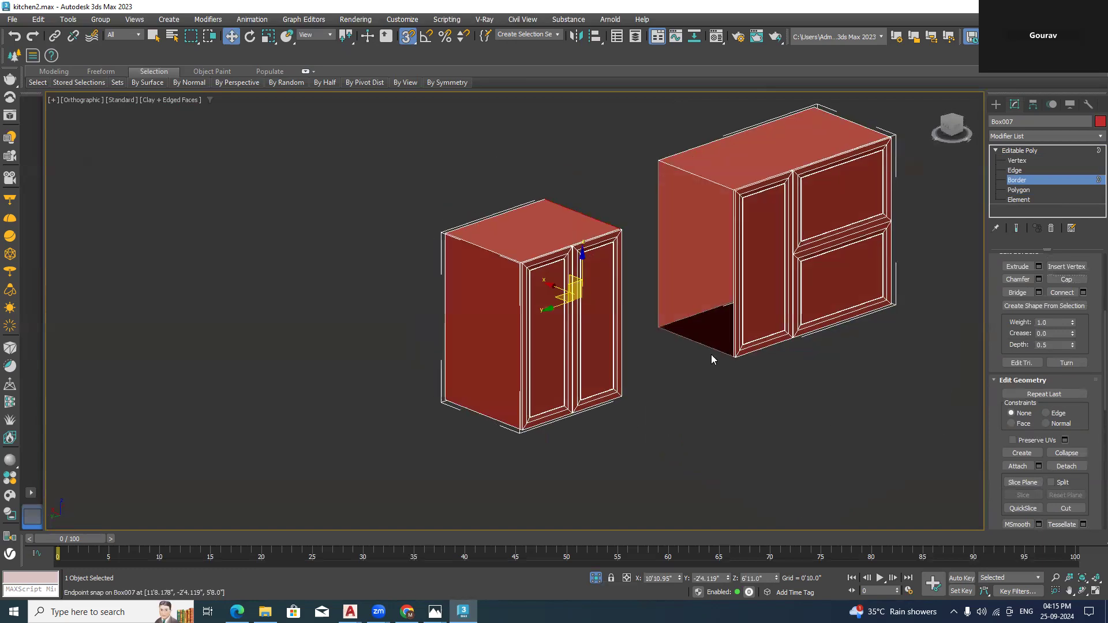
pyautogui.click(710, 182)
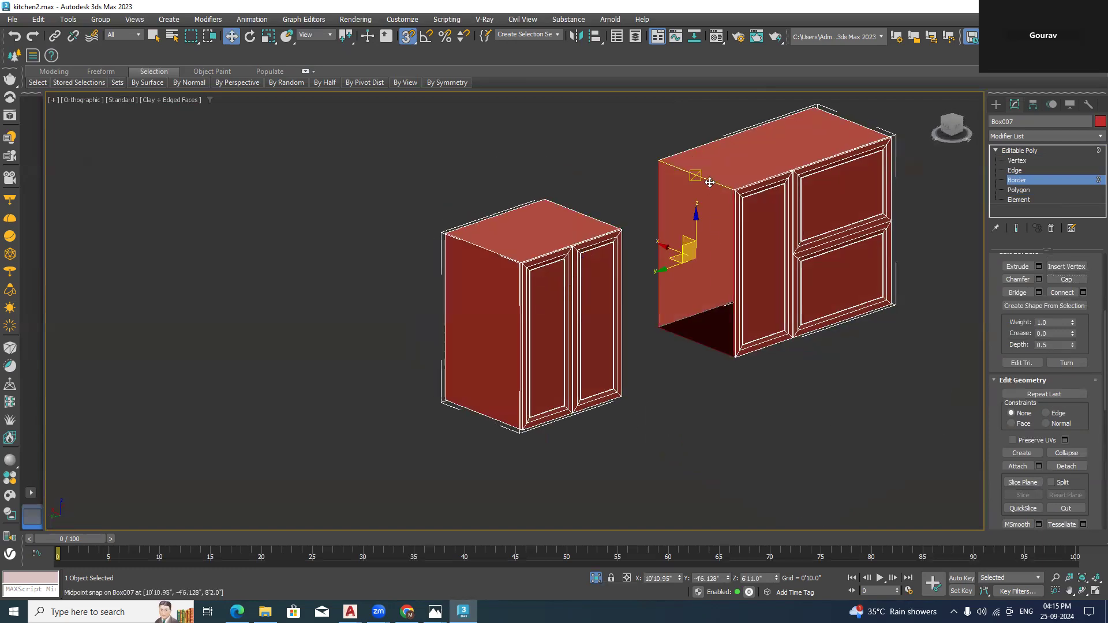
pyautogui.click(1067, 279)
pyautogui.moveTo(869, 403); pyautogui.dragTo(825, 435, button='middle')
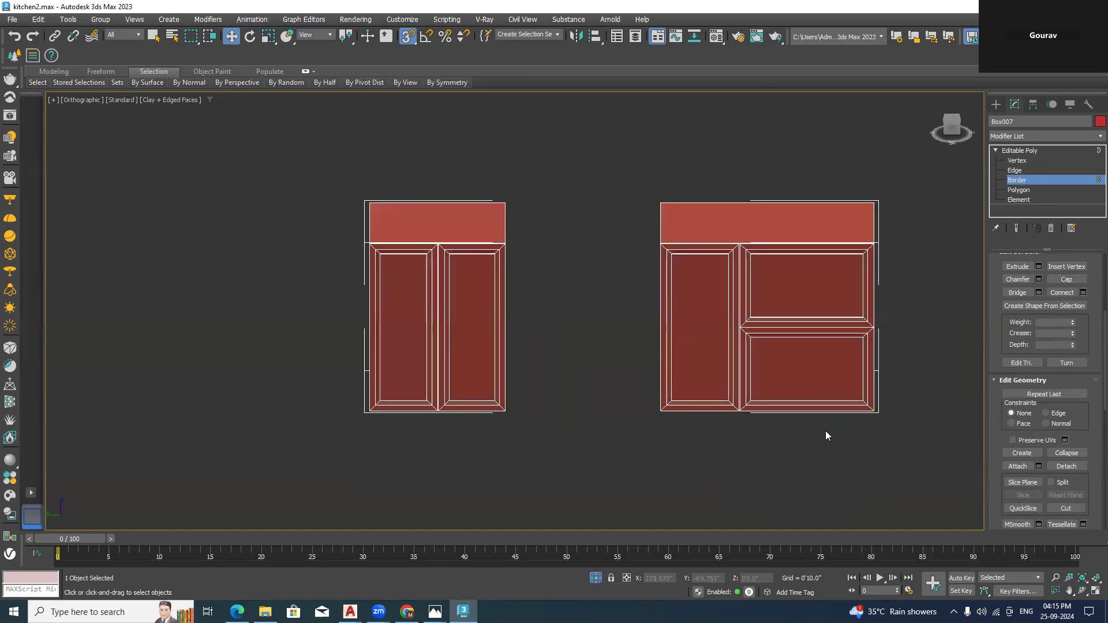
# In the Left view, draw a snapped spline rectangle 1'3.0" by 2'2.01" across the upper part of the gap between the cabinets
pyautogui.click(998, 107)
pyautogui.click(952, 127)
pyautogui.click(768, 283)
pyautogui.moveTo(779, 324); pyautogui.dragTo(740, 175, button='middle')
pyautogui.click(1010, 123)
pyautogui.click(1072, 196)
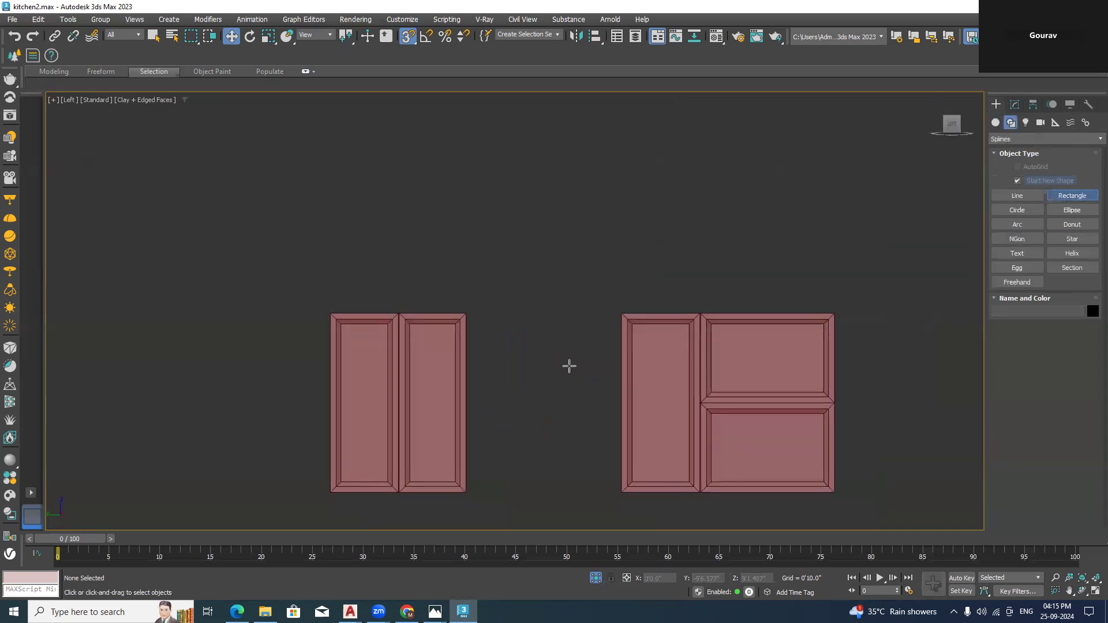
pyautogui.scroll(5, 432, 271)
pyautogui.moveTo(421, 235); pyautogui.dragTo(700, 376)
pyautogui.scroll(-2, 618, 284)
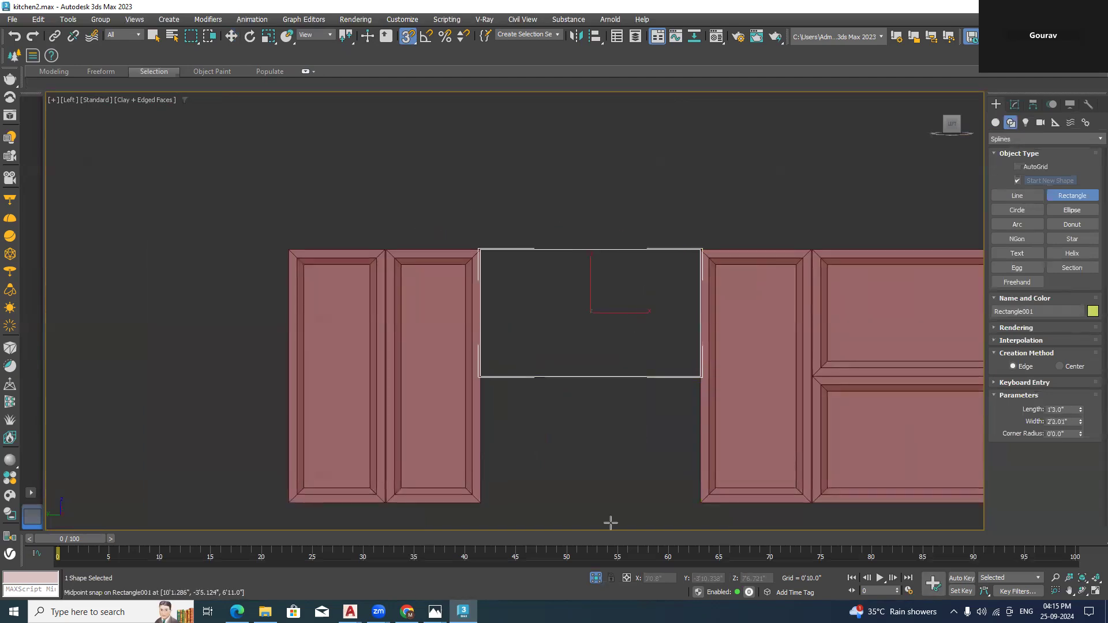
# Check the reference photo's hood arch, then convert the rectangle between the cabinets to an editable spline
pyautogui.hotkey('alt', 'Tab')
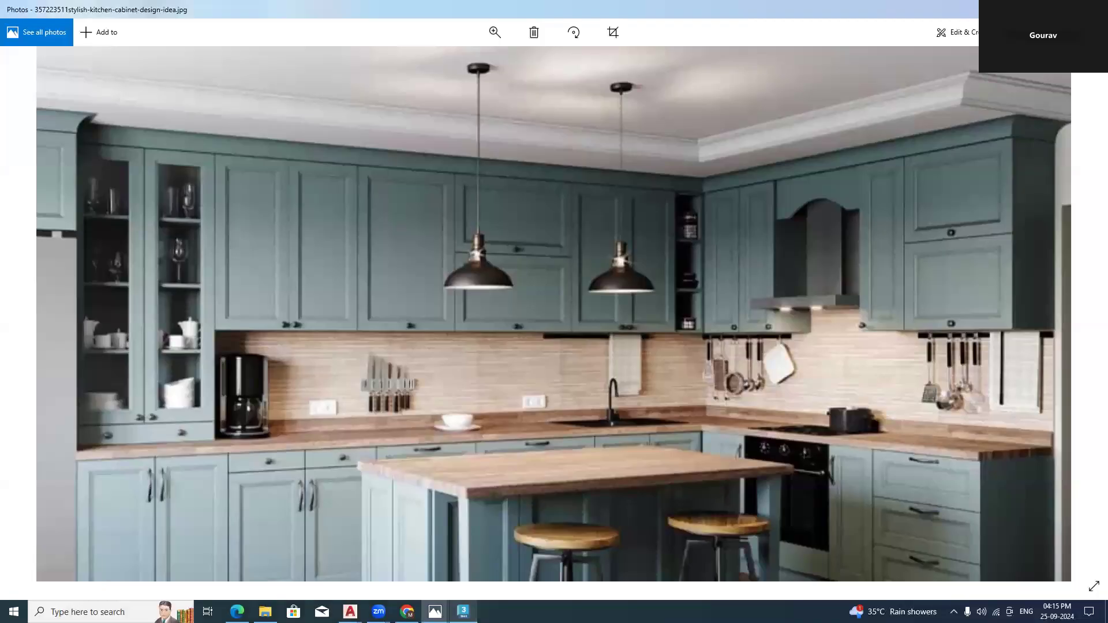
pyautogui.hotkey('alt', 'Tab')
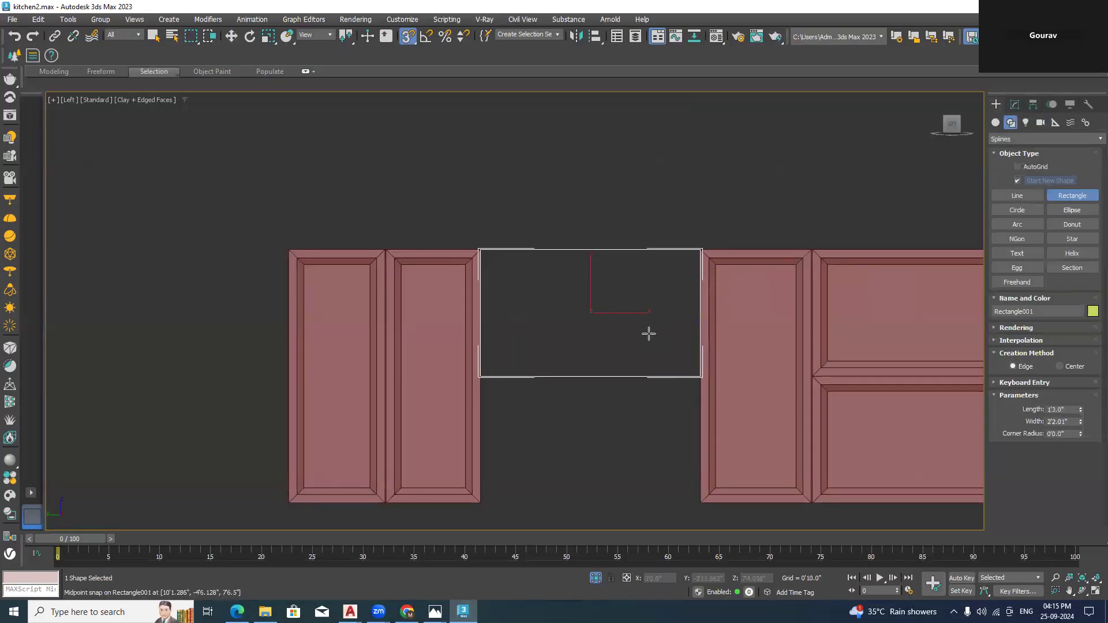
pyautogui.press('w')
pyautogui.rightClick(614, 324)
pyautogui.moveTo(715, 480)
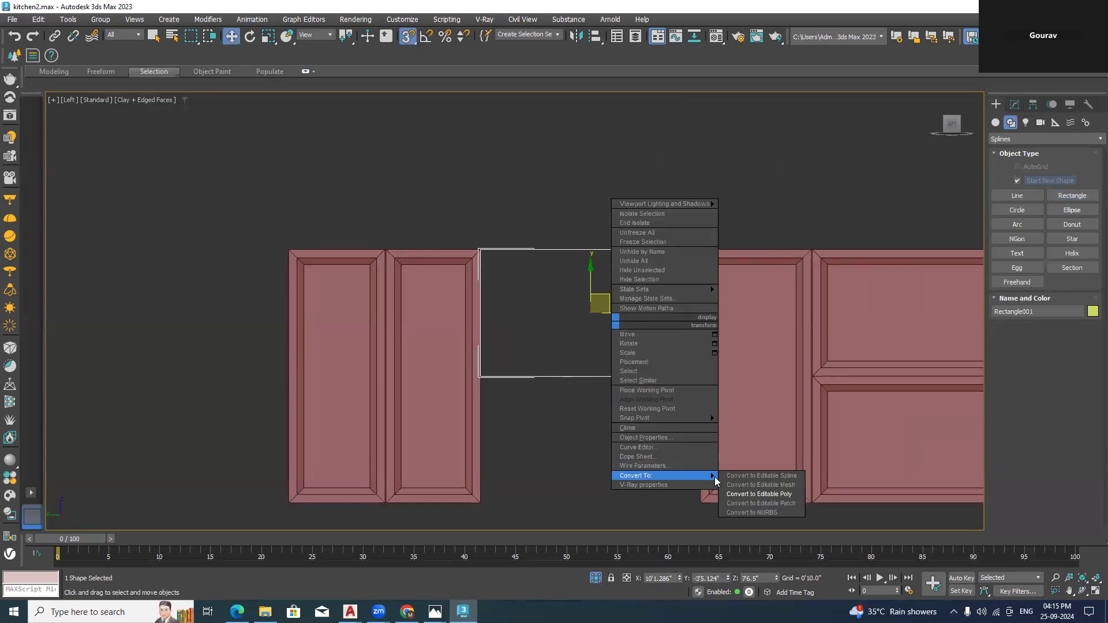
pyautogui.click(751, 476)
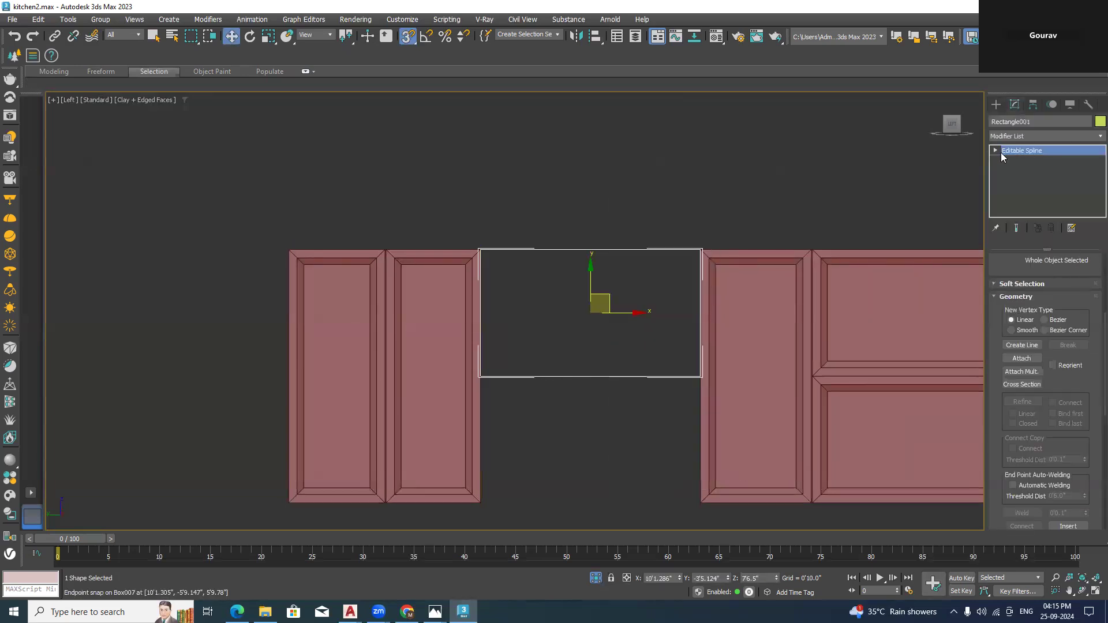
# Divide the rectangle's lower segment with a division value of 4
pyautogui.click(1019, 170)
pyautogui.click(586, 377)
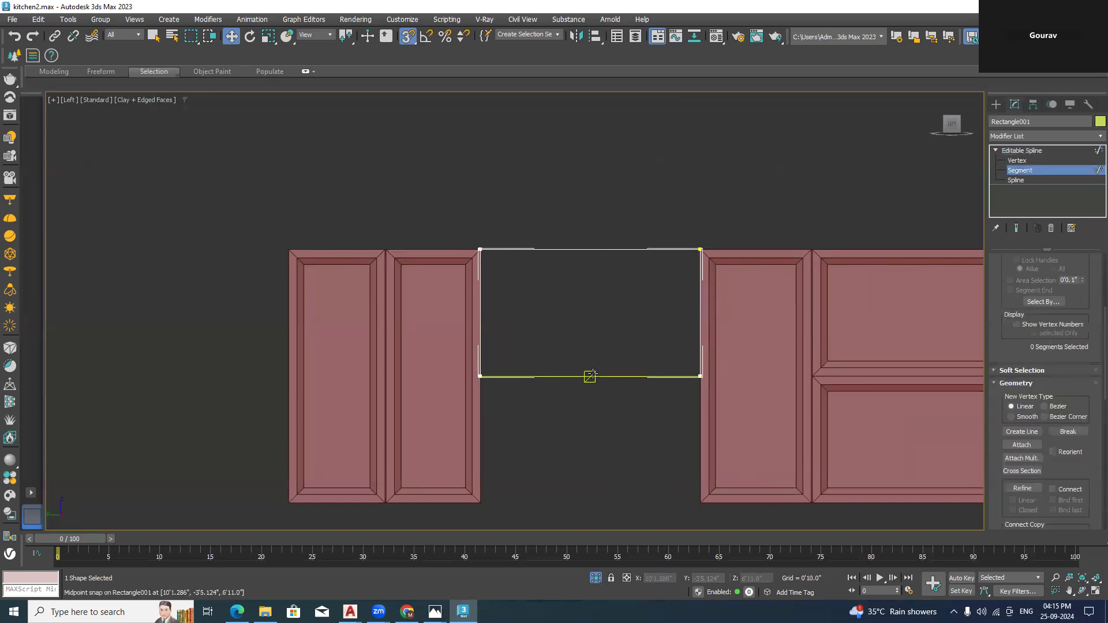
pyautogui.scroll(-5, 1067, 455)
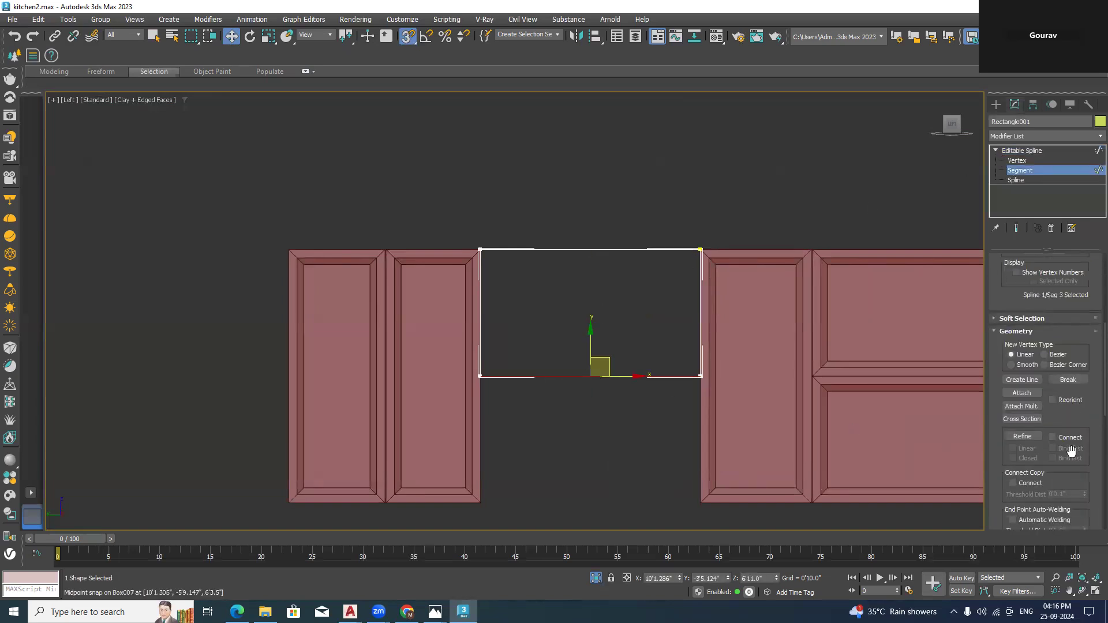
pyautogui.scroll(-5, 1067, 456)
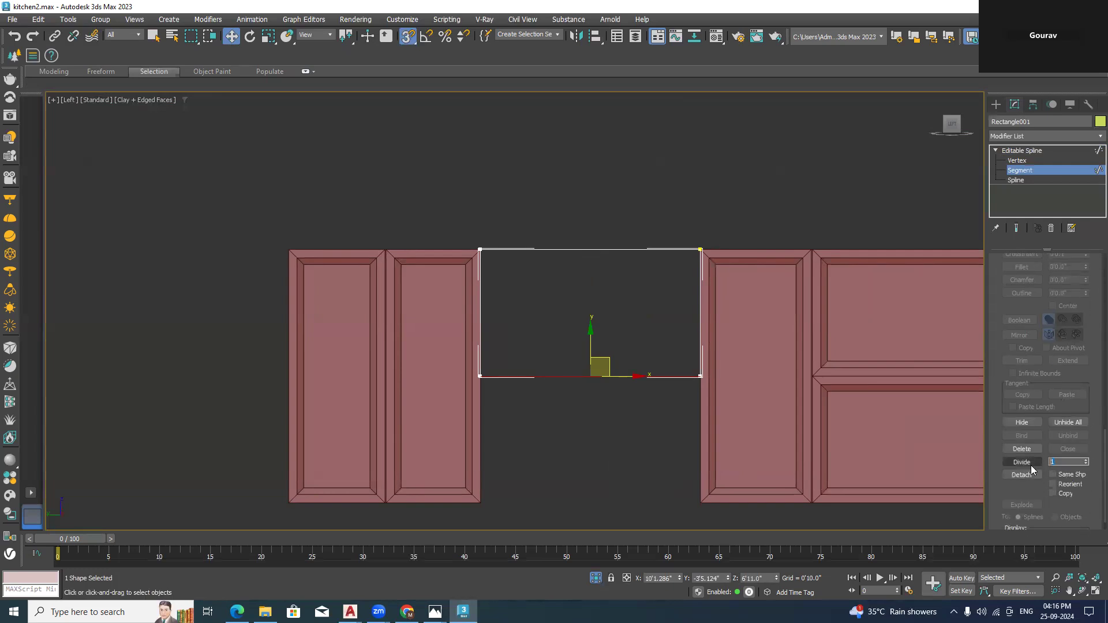
pyautogui.write('4')
pyautogui.click(1018, 462)
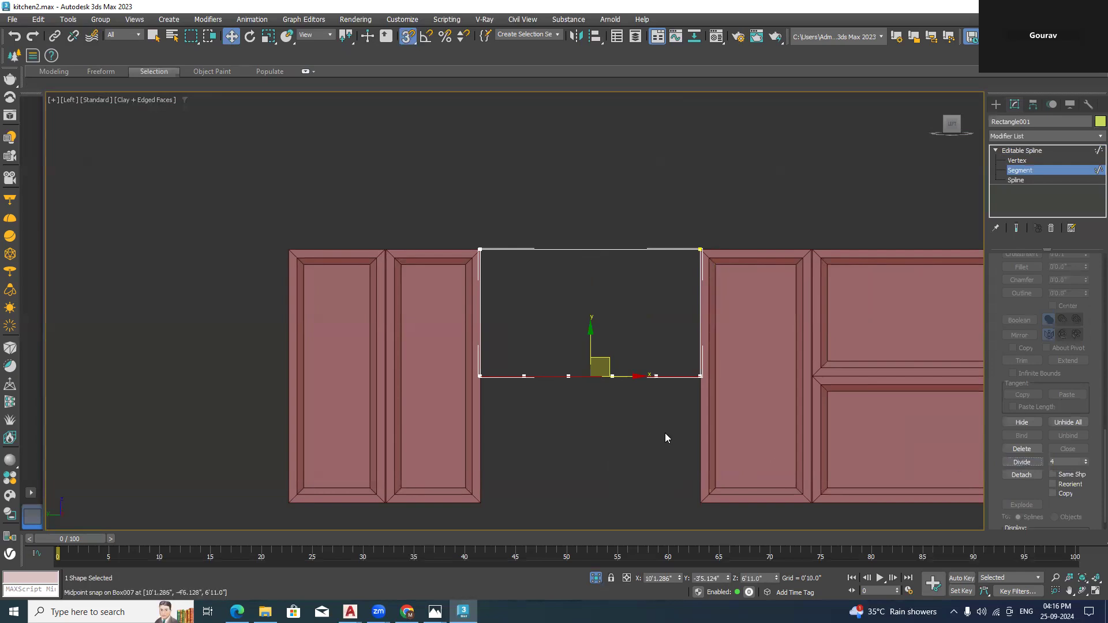
# Draw an upward-curving arc spline, about 9 inches in radius, snapped at both ends to the rectangle's lower edge and centred on it
pyautogui.click(996, 104)
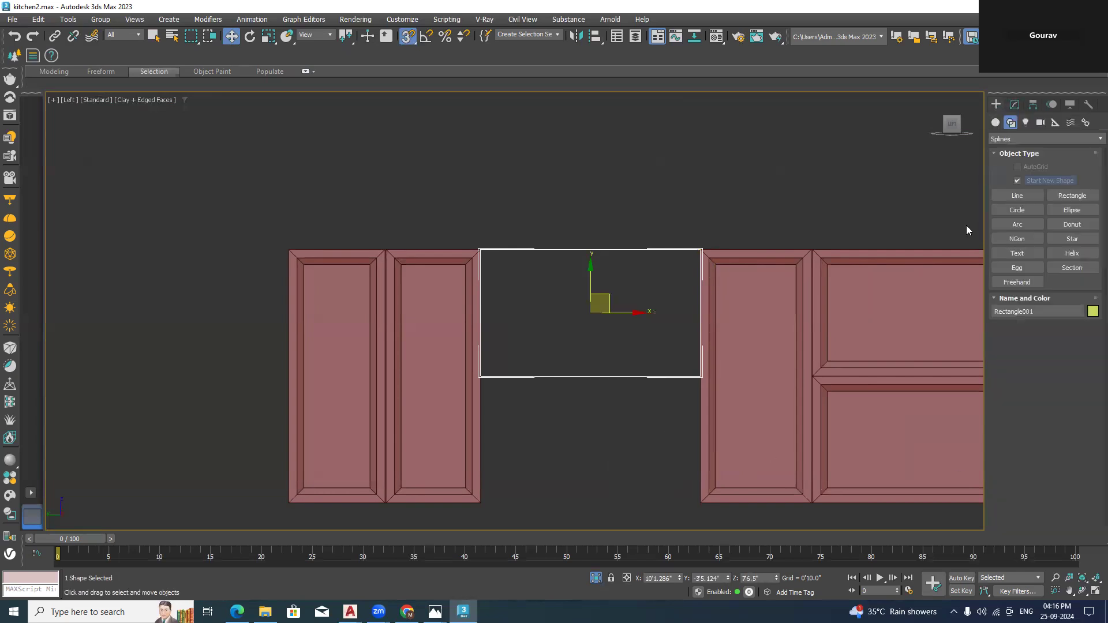
pyautogui.click(1000, 227)
pyautogui.scroll(2, 538, 378)
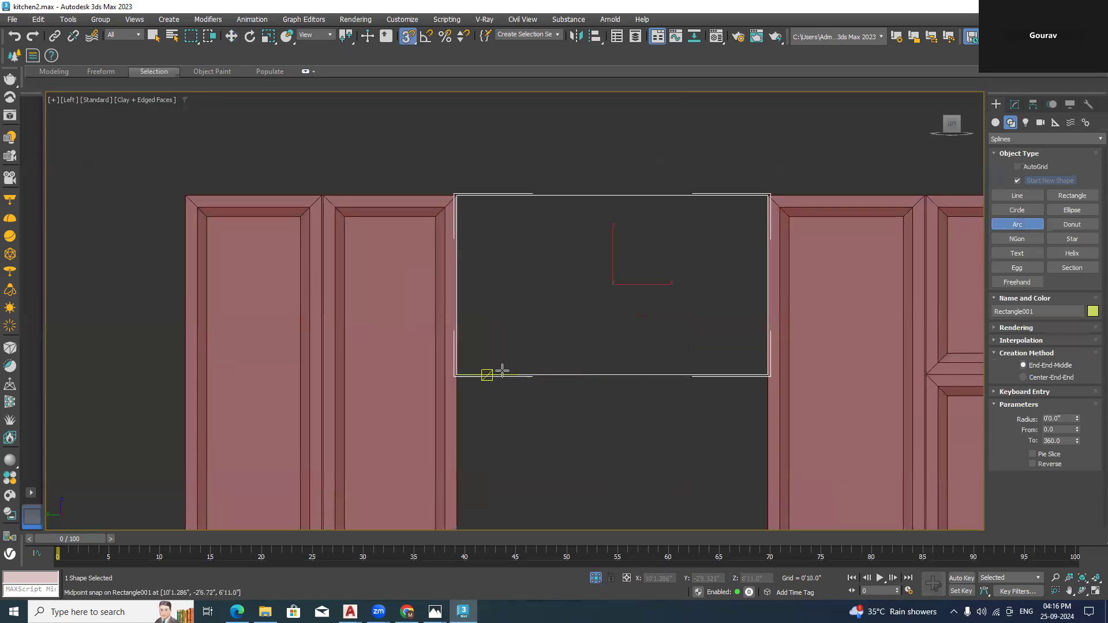
pyautogui.moveTo(517, 373); pyautogui.dragTo(709, 373)
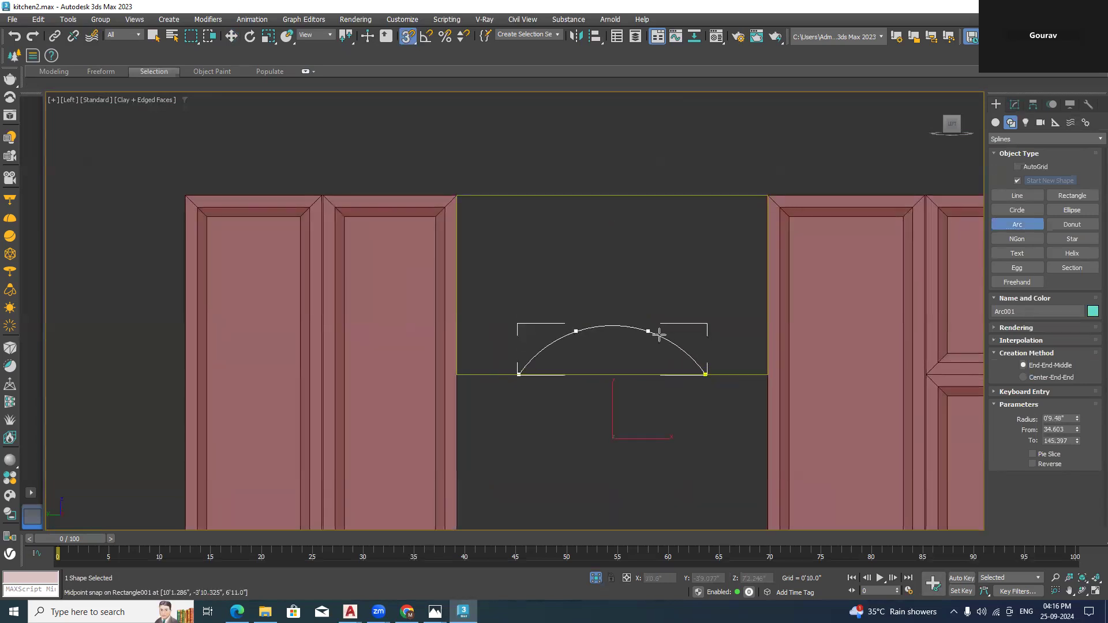
pyautogui.click(659, 333)
pyautogui.press('w')
# Select the rectangle spline and attach the arc to it as one shape
pyautogui.click(640, 452)
pyautogui.click(647, 375)
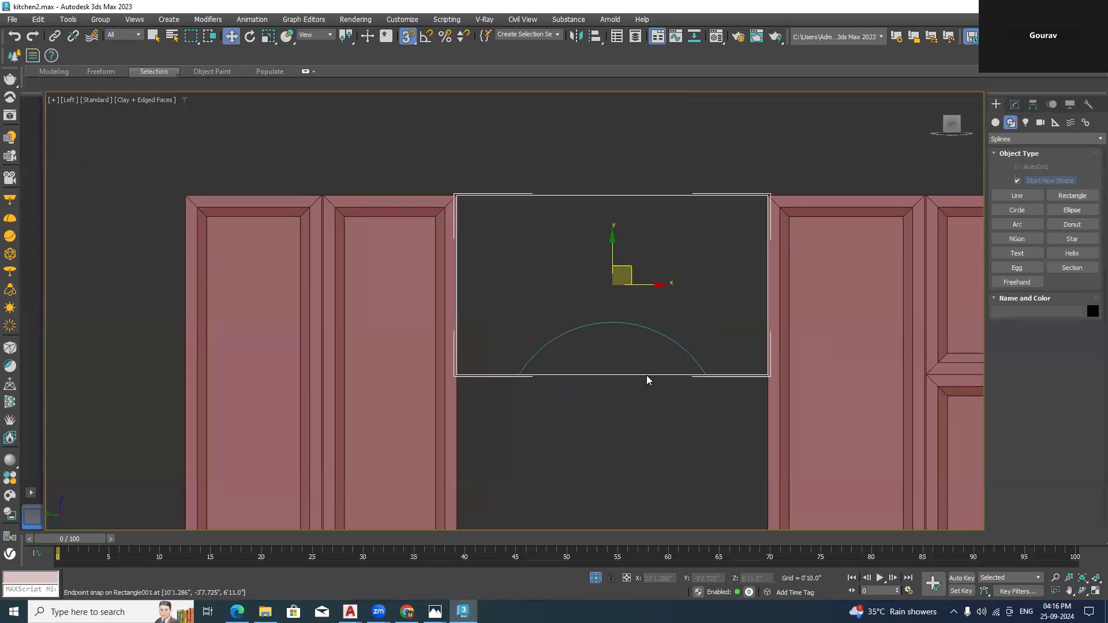
pyautogui.click(641, 344)
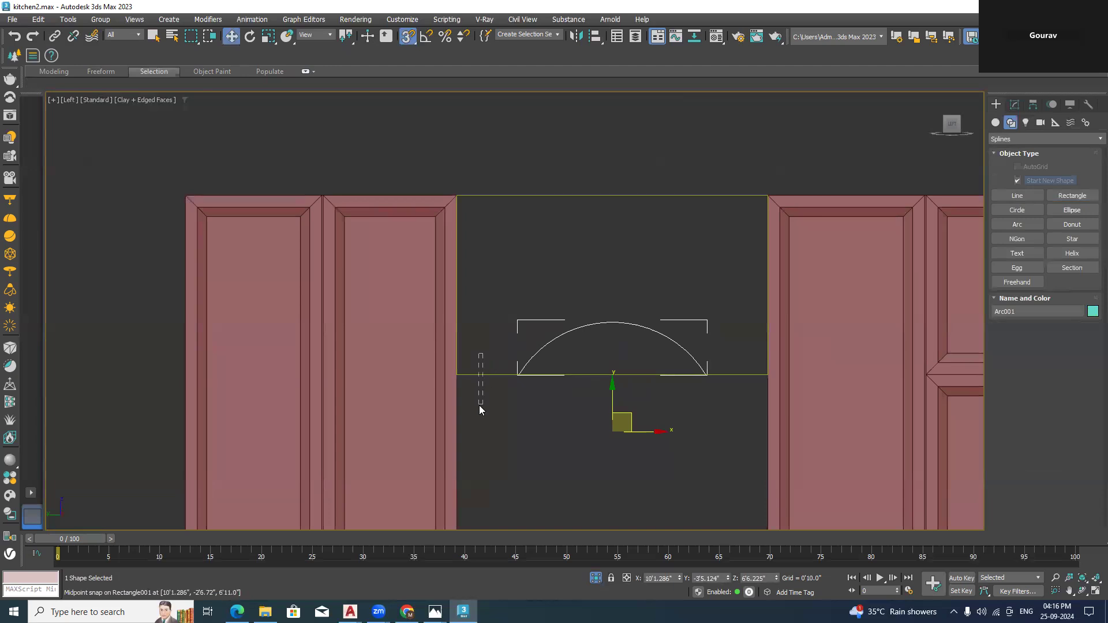
pyautogui.moveTo(479, 405); pyautogui.dragTo(479, 405)
pyautogui.click(1015, 105)
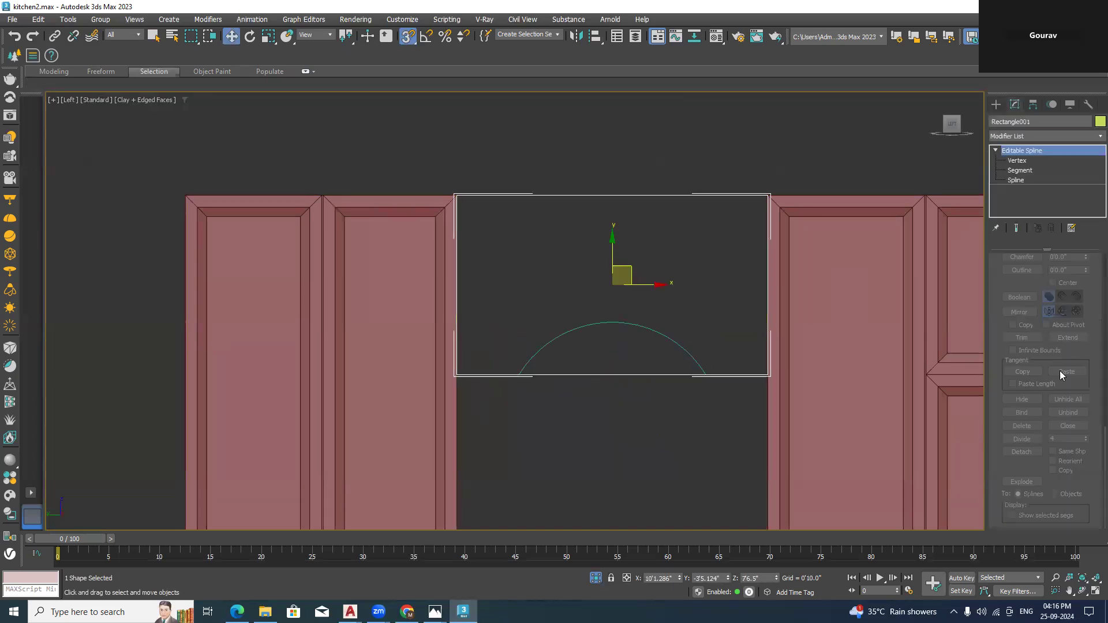
pyautogui.scroll(5, 1060, 369)
pyautogui.scroll(2, 1060, 369)
pyautogui.click(1033, 352)
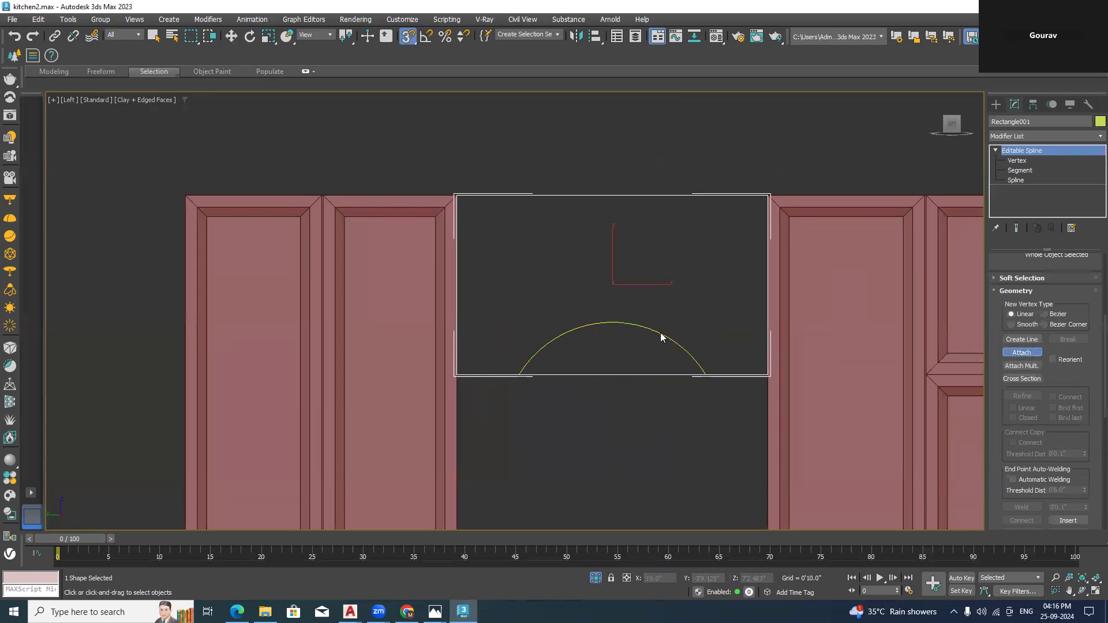
pyautogui.click(1011, 358)
# Trim away the rectangle's lower edge between the two ends of the arc
pyautogui.click(1017, 180)
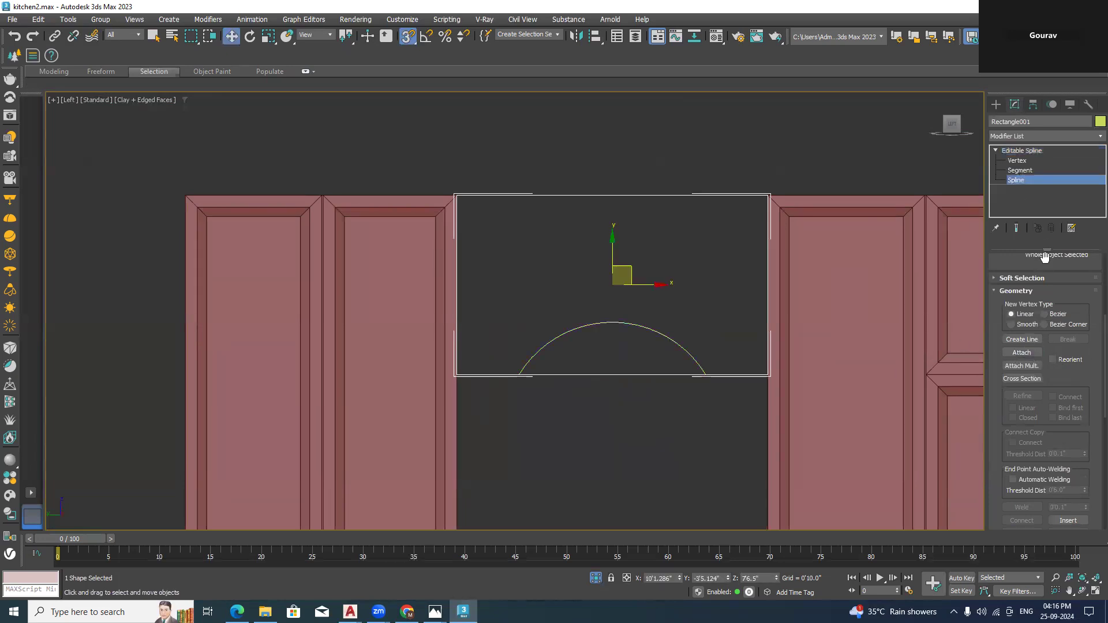
pyautogui.scroll(-6, 1032, 427)
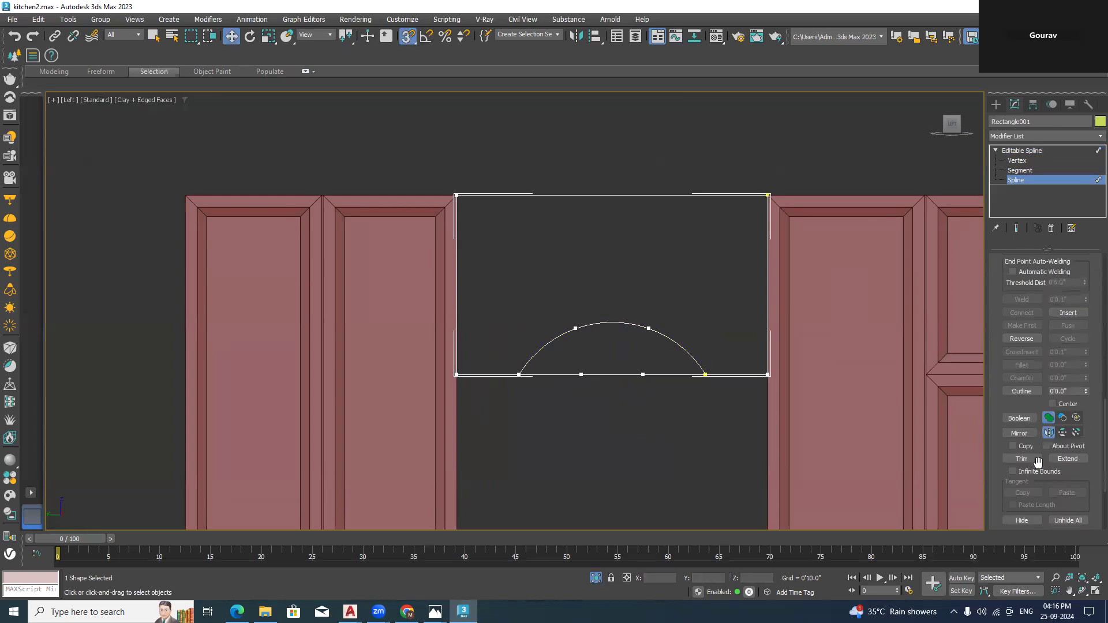
pyautogui.click(1022, 442)
pyautogui.click(667, 375)
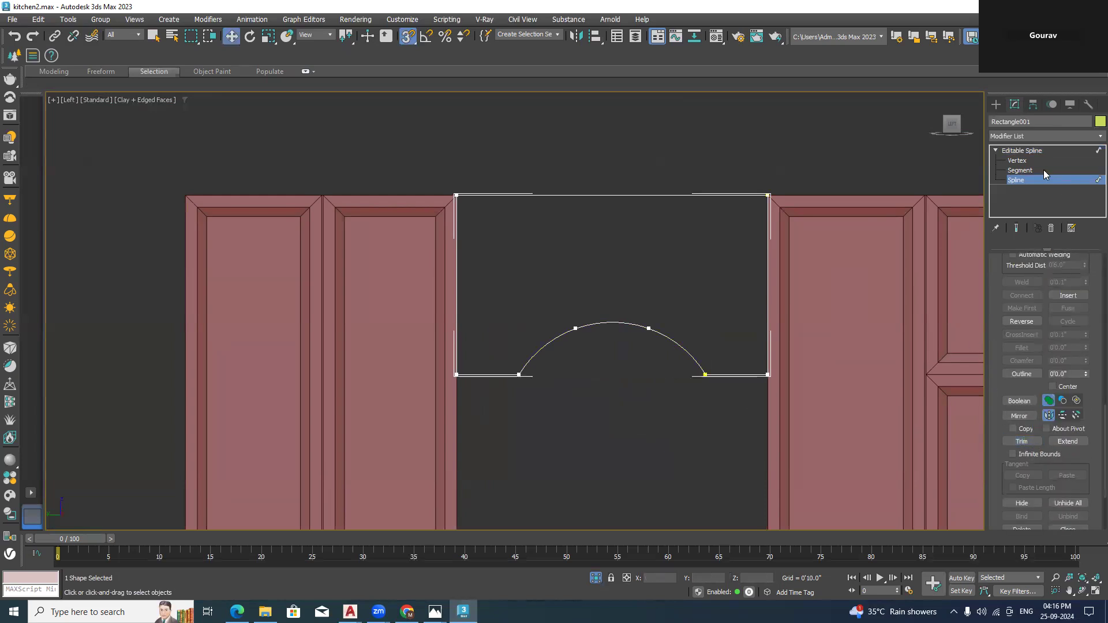
# Select all vertices of the arched shape and weld them with a 0'0.1" threshold
pyautogui.click(1024, 160)
pyautogui.moveTo(806, 169); pyautogui.dragTo(381, 447)
pyautogui.scroll(4, 1031, 481)
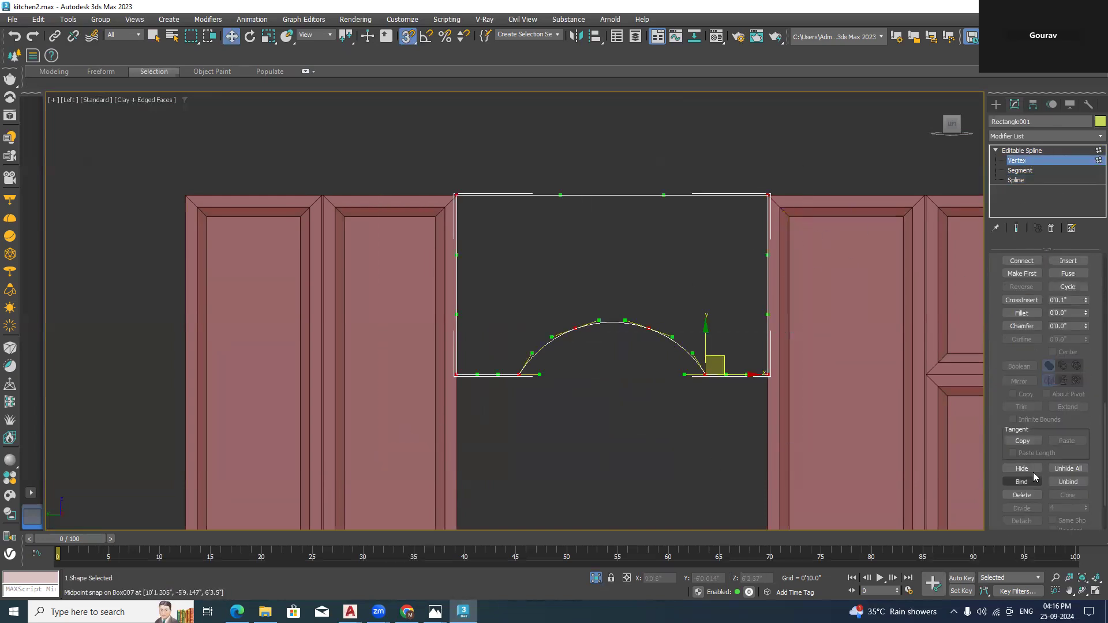
pyautogui.click(1022, 300)
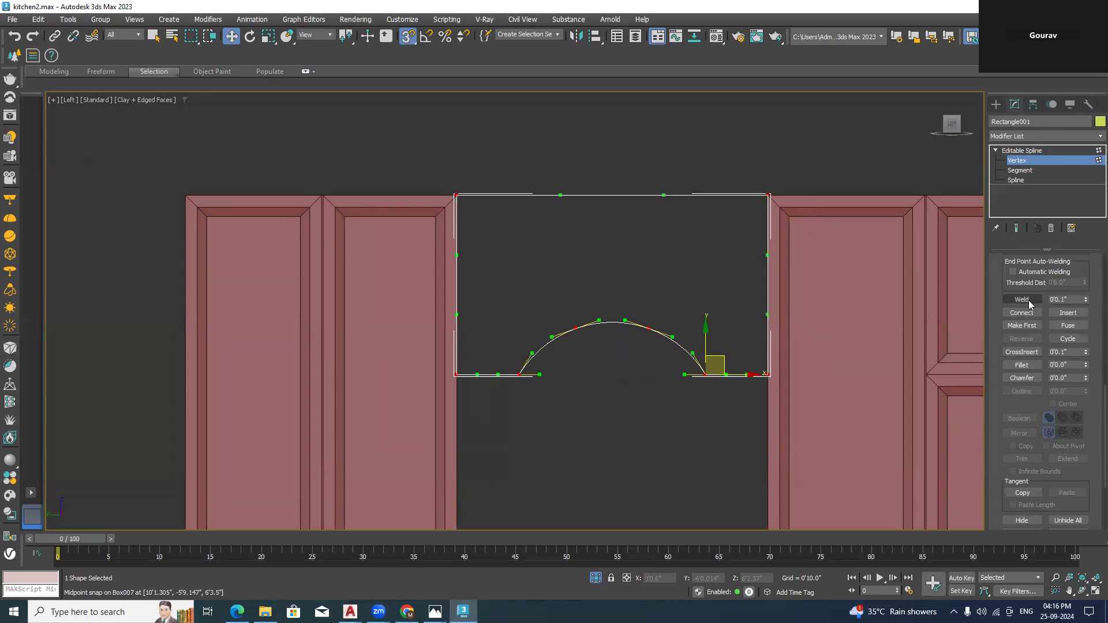
# With snapping off, move the arch and lower corner vertices up together to make the hood panel shorter
pyautogui.moveTo(695, 395); pyautogui.dragTo(460, 322)
pyautogui.click(1033, 151)
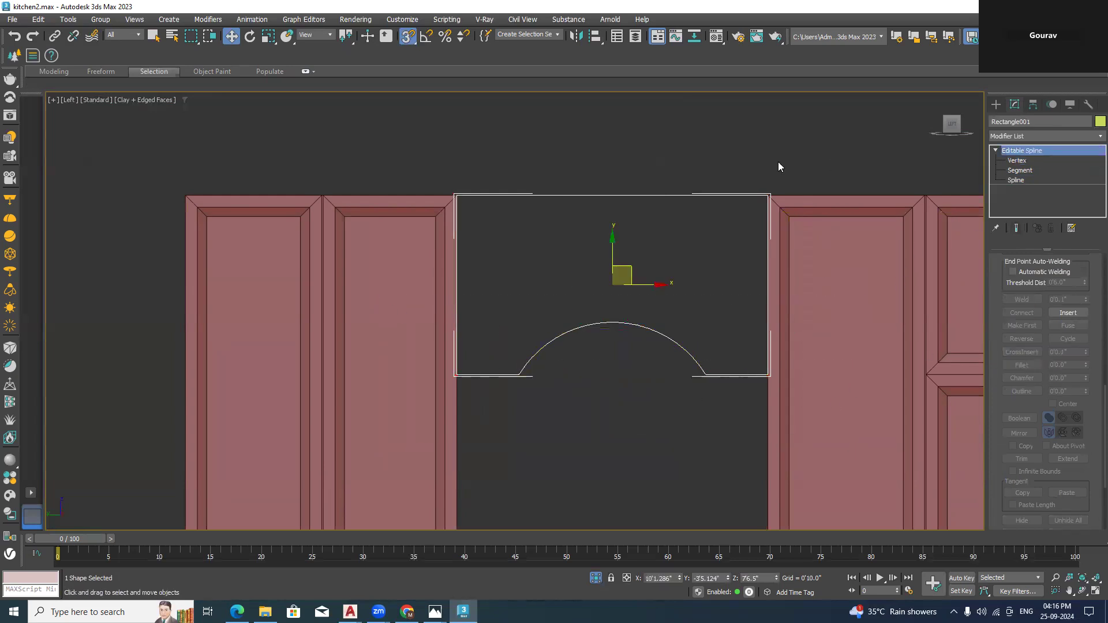
pyautogui.click(1021, 161)
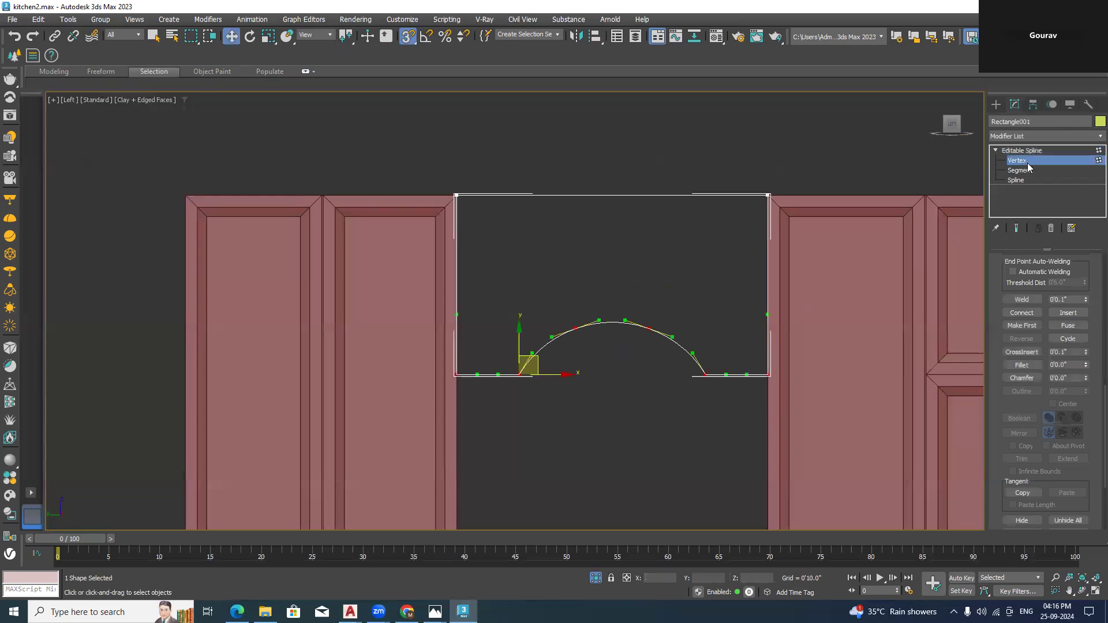
pyautogui.press('s')
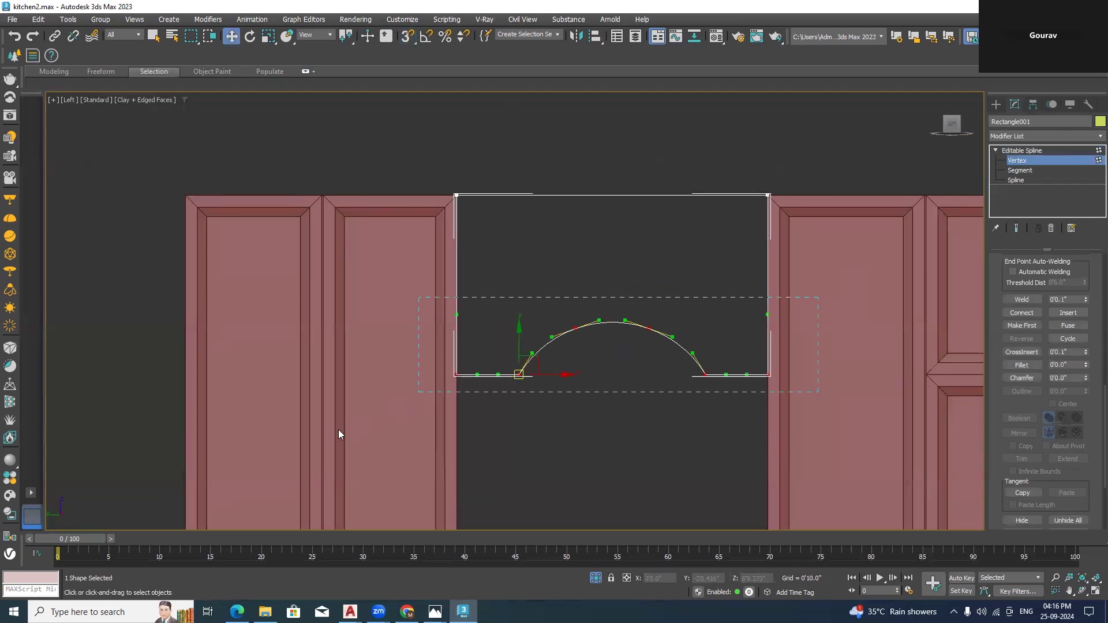
pyautogui.moveTo(519, 337); pyautogui.dragTo(527, 266)
pyautogui.scroll(-2, 606, 339)
pyautogui.keyDown('alt'); pyautogui.moveTo(606, 339); pyautogui.dragTo(594, 364, button='middle'); pyautogui.keyUp('alt')
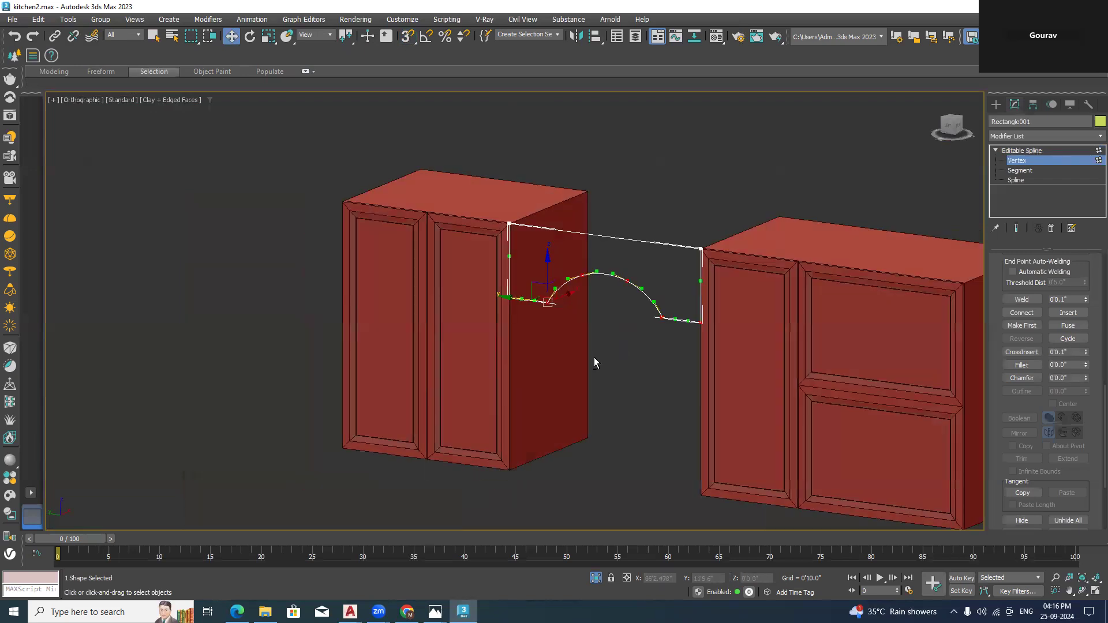
pyautogui.click(652, 297)
# Add an Extrude modifier to the arched shape with an amount of 2 inches
pyautogui.scroll(2, 655, 286)
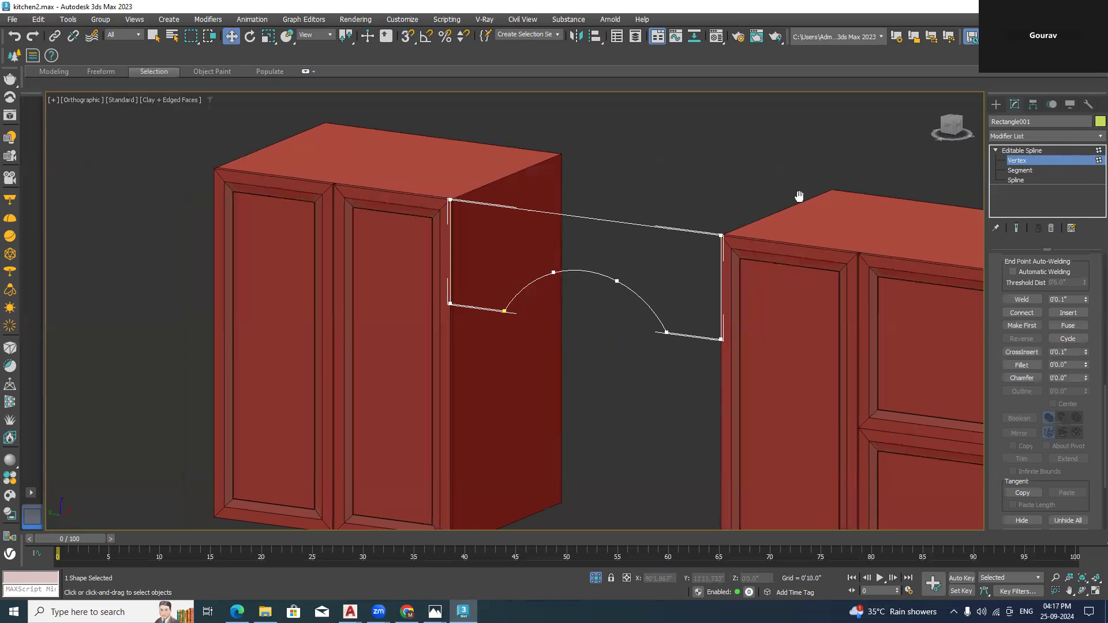
pyautogui.moveTo(796, 193); pyautogui.dragTo(761, 230, button='middle')
pyautogui.click(1041, 136)
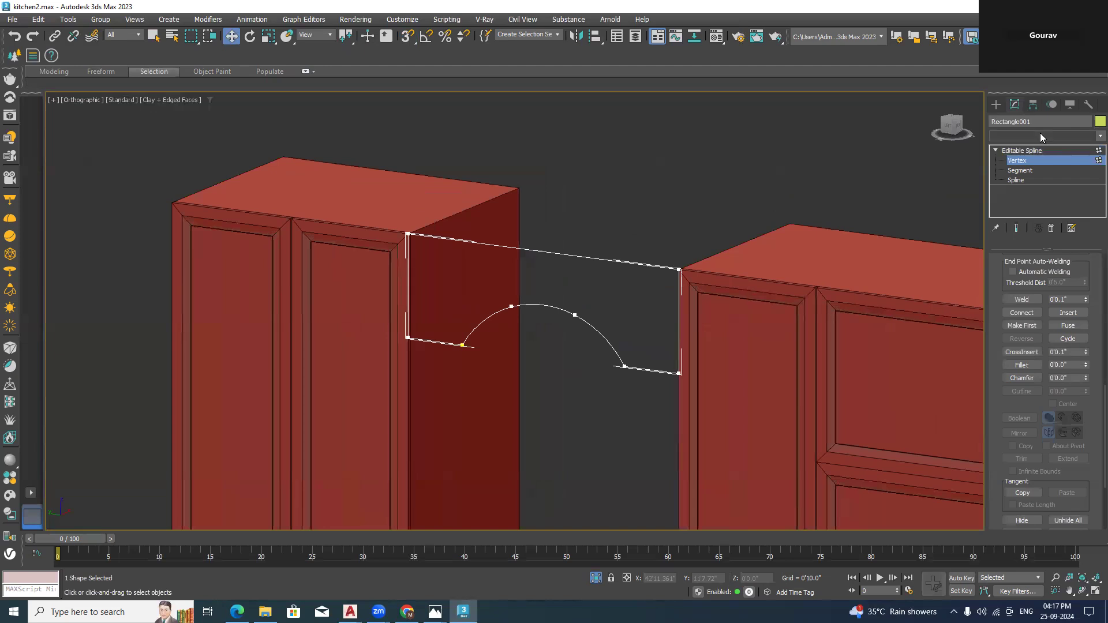
pyautogui.press('e')
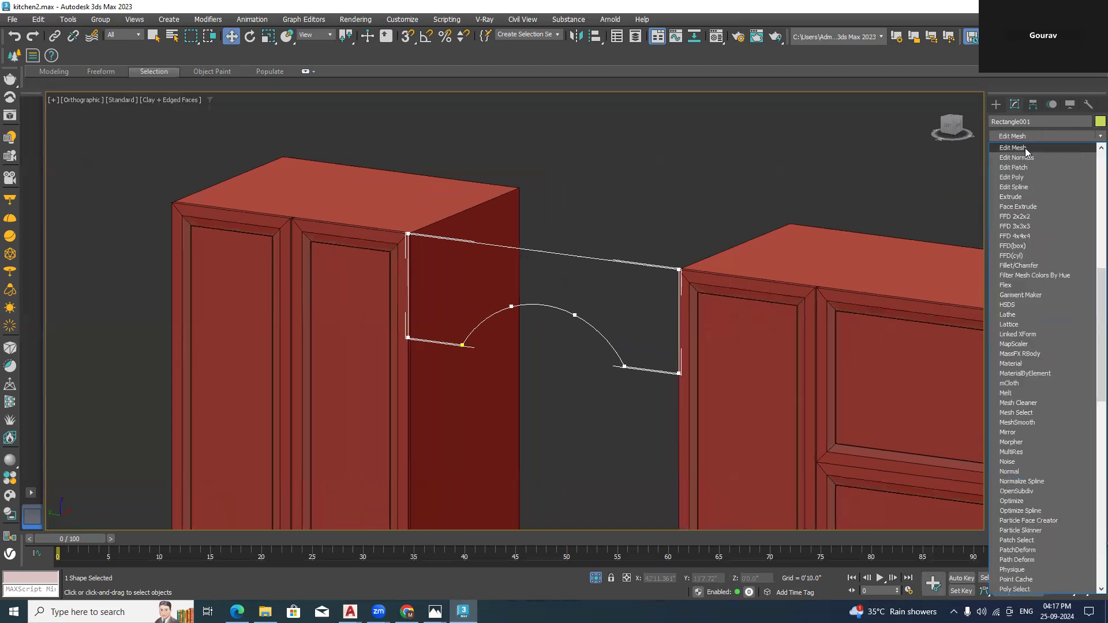
pyautogui.click(1028, 197)
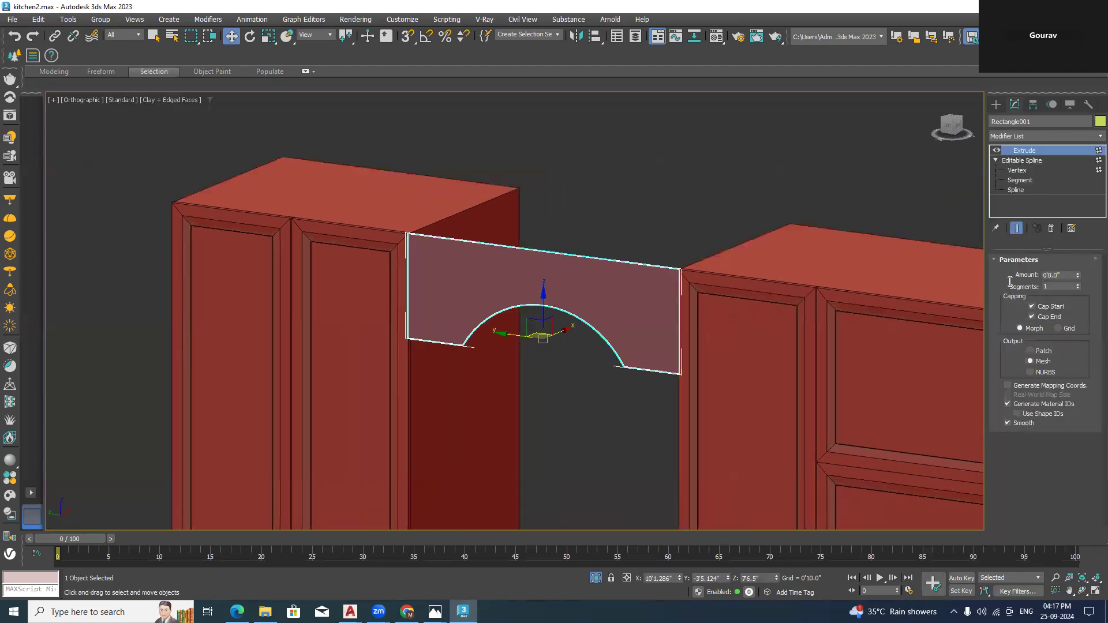
pyautogui.write('2')
pyautogui.press('Return')
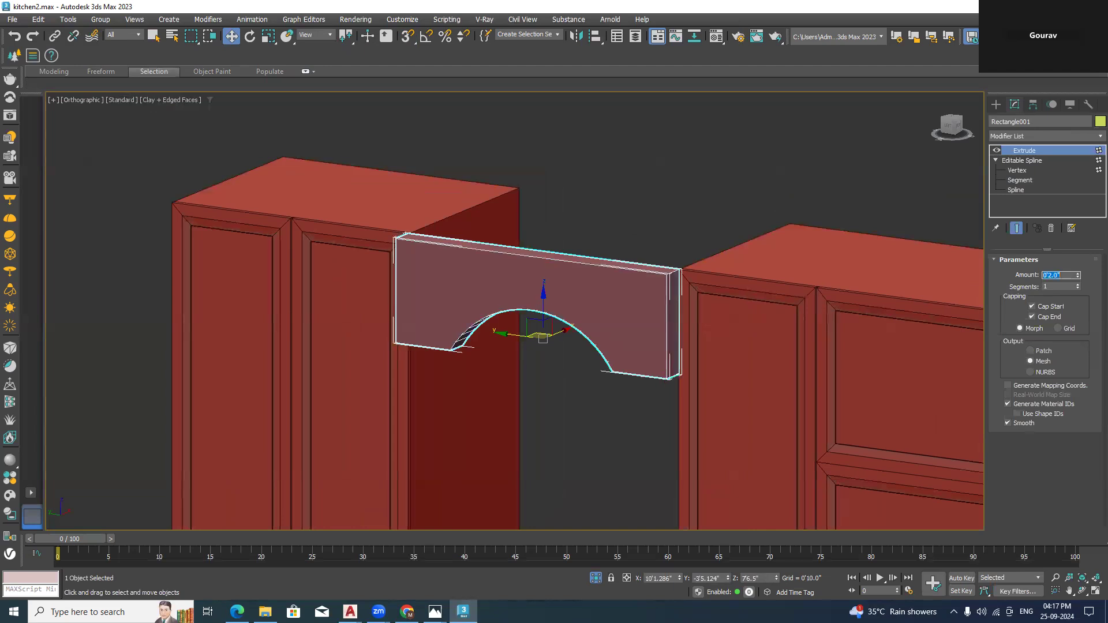
# Turn snapping back on and move the arched panel back until its front face is flush with the cabinet doors
pyautogui.scroll(3, 673, 230)
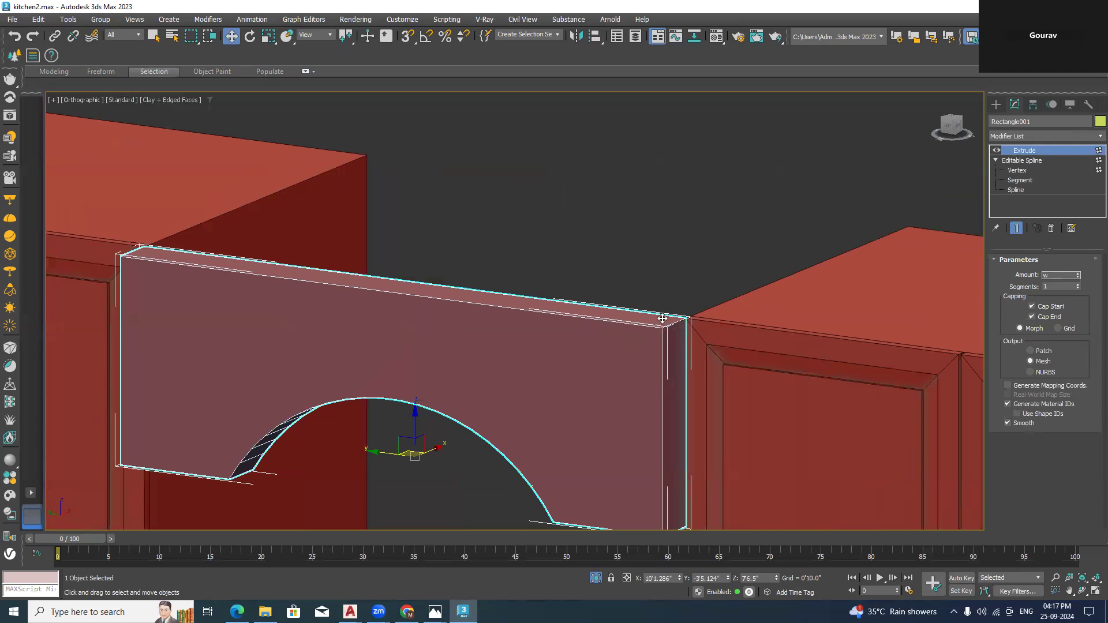
pyautogui.click(407, 36)
pyautogui.moveTo(661, 328); pyautogui.dragTo(686, 315)
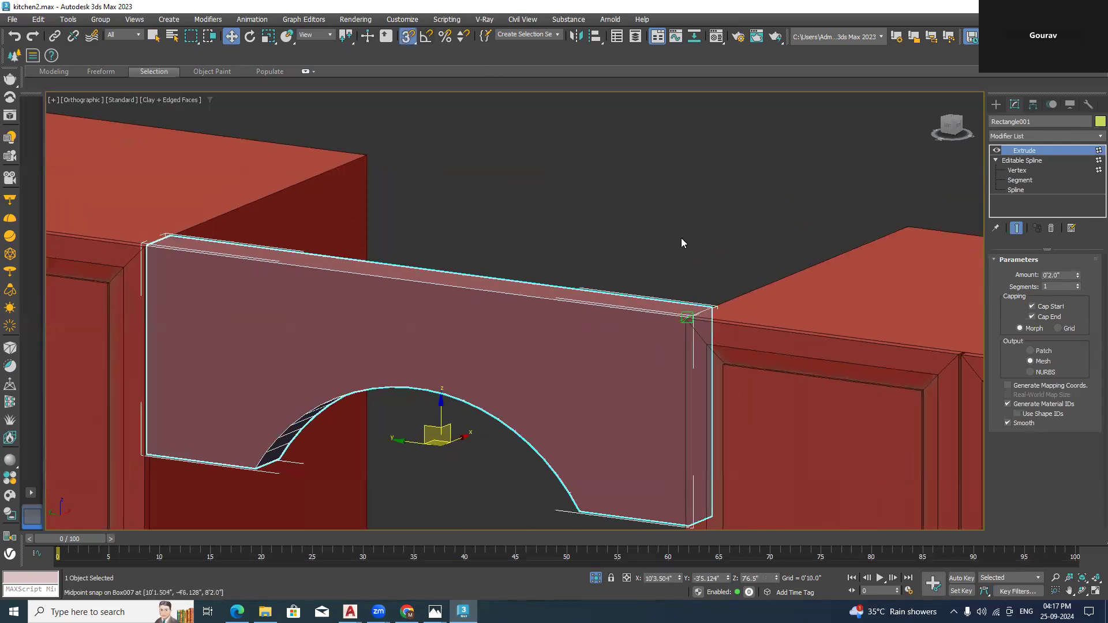
pyautogui.click(681, 237)
# Exit isolation to bring back the whole kitchen and compare the arched panel with the reference photo
pyautogui.moveTo(537, 283); pyautogui.dragTo(710, 289, button='middle')
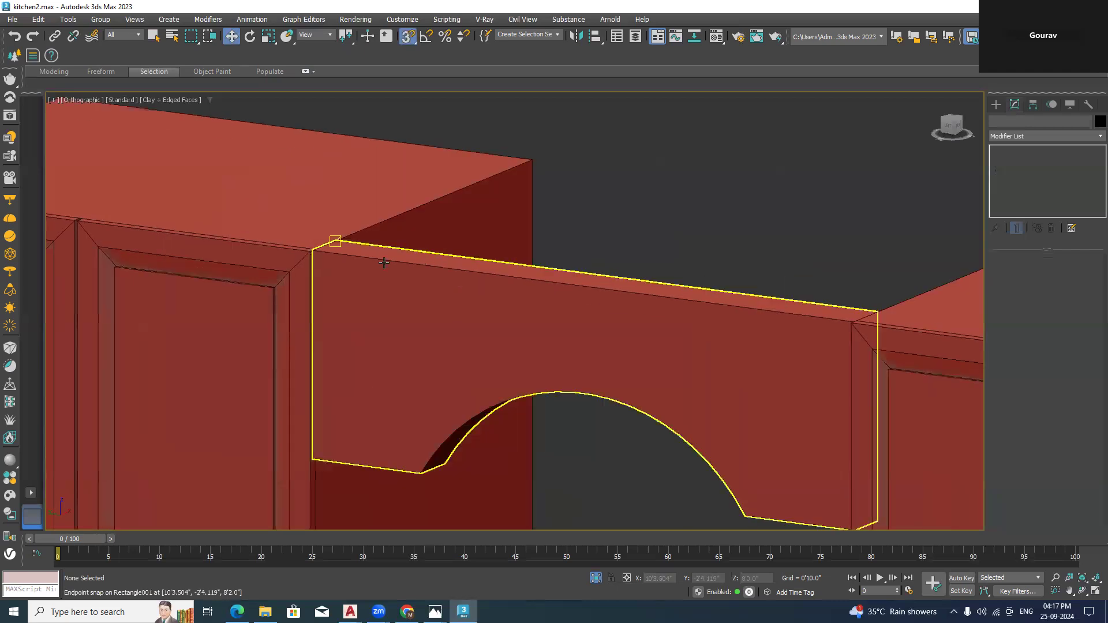
pyautogui.moveTo(610, 245); pyautogui.dragTo(570, 243, button='middle')
pyautogui.scroll(-3, 690, 260)
pyautogui.keyDown('alt'); pyautogui.moveTo(691, 261); pyautogui.dragTo(634, 316, button='middle'); pyautogui.keyUp('alt')
pyautogui.press('z')
pyautogui.scroll(-2, 632, 317)
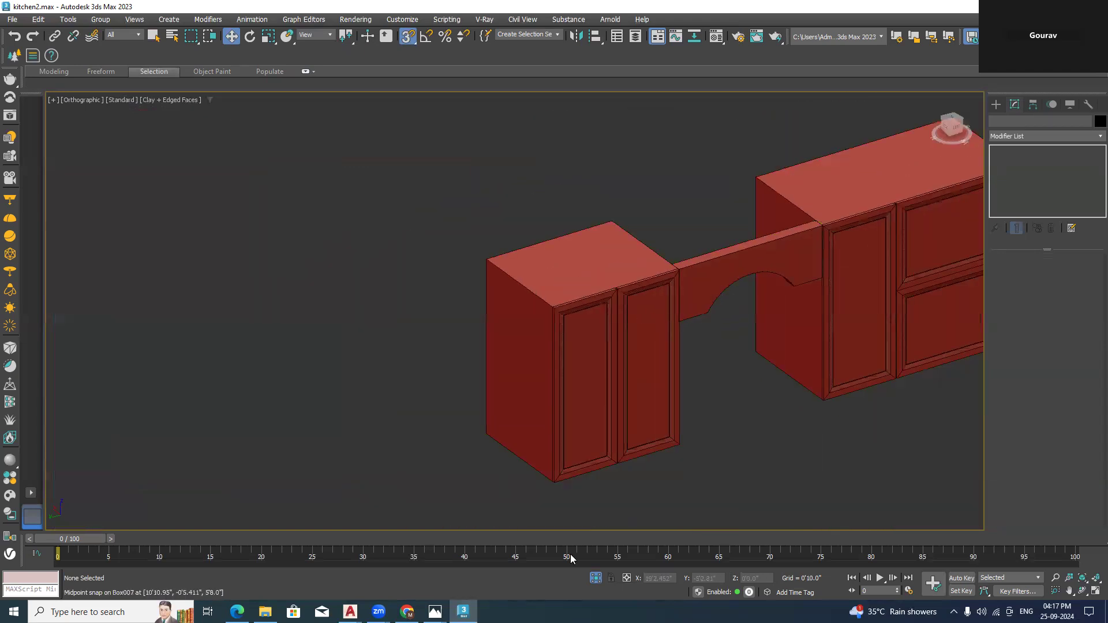
pyautogui.click(597, 579)
pyautogui.scroll(-4, 571, 421)
pyautogui.keyDown('alt'); pyautogui.moveTo(762, 383); pyautogui.dragTo(722, 418, button='middle'); pyautogui.keyUp('alt')
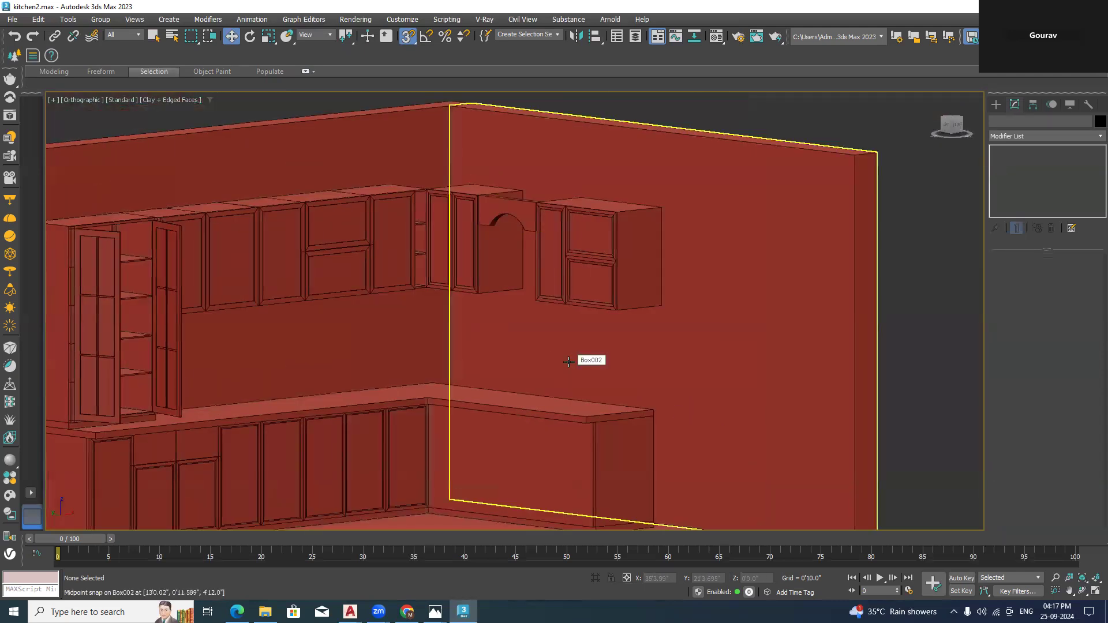
pyautogui.hotkey('alt', 'Tab')
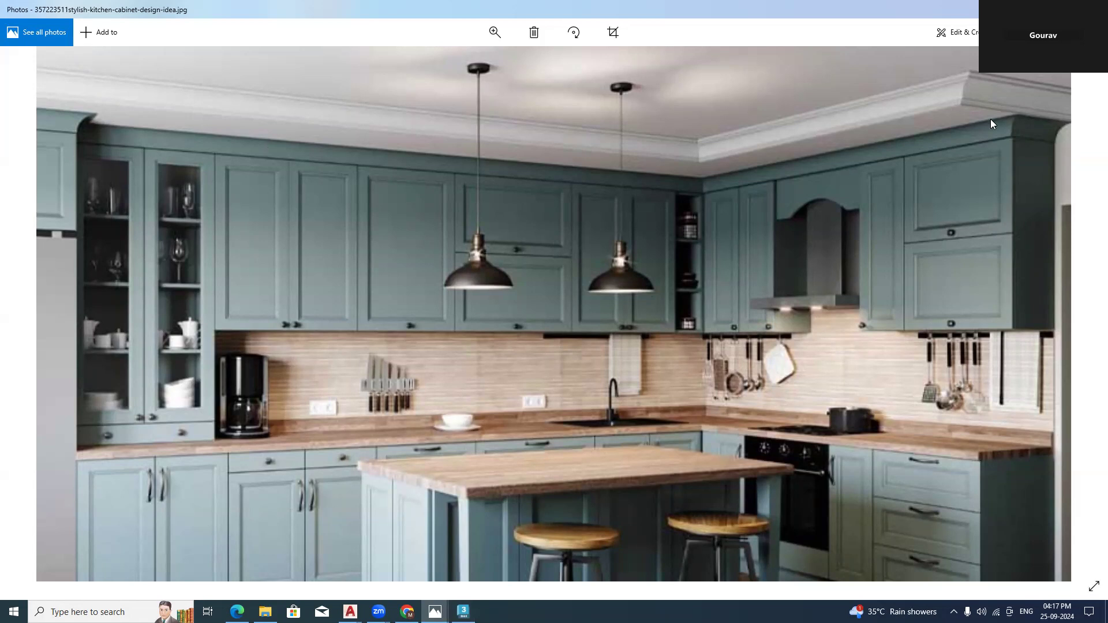
# Switch from the reference photo back to 3ds Max and clear the selection
pyautogui.click(463, 611)
pyautogui.scroll(-5, 710, 269)
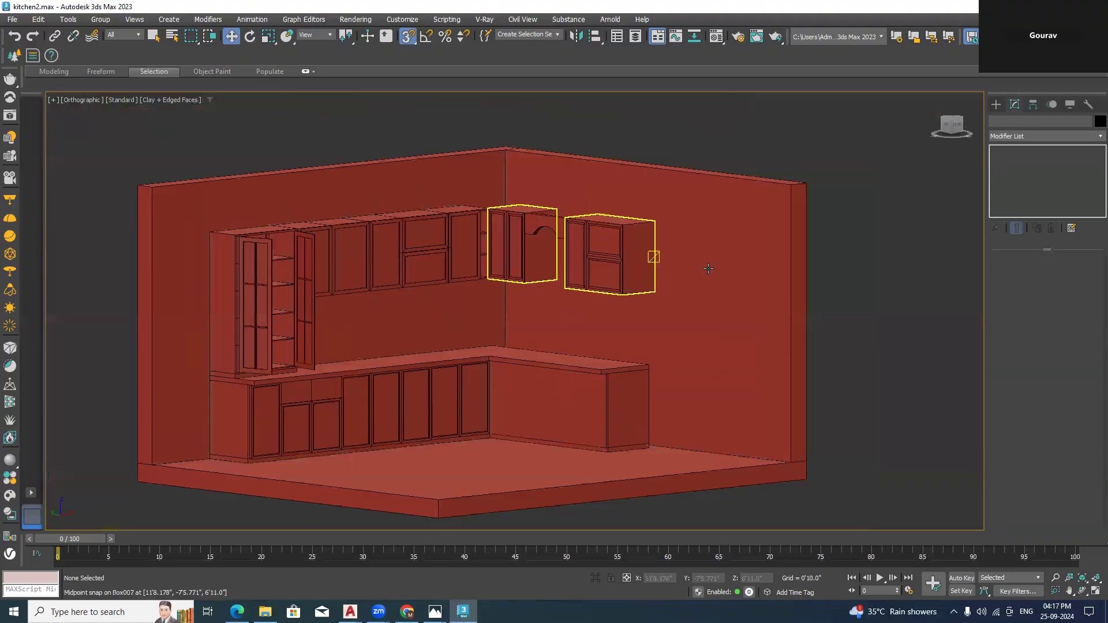
pyautogui.click(709, 290)
pyautogui.scroll(-1, 710, 290)
pyautogui.moveTo(575, 302); pyautogui.dragTo(852, 327, button='middle')
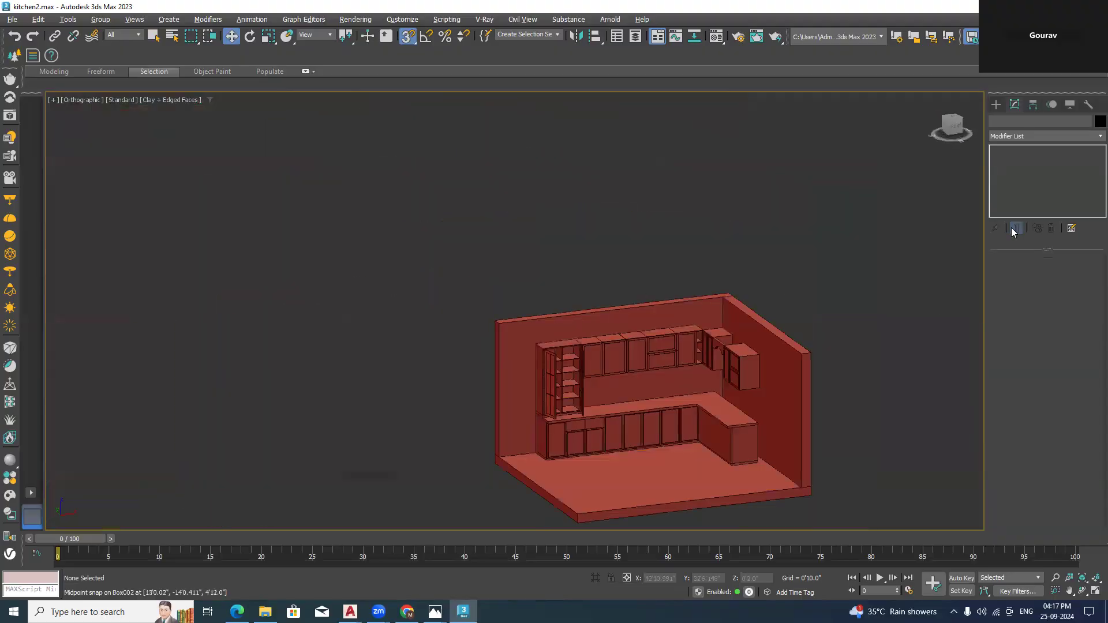
# Draw an L-shaped line along the inner top edges of the back wall and the adjoining wall with snapping on
pyautogui.click(996, 105)
pyautogui.click(1013, 195)
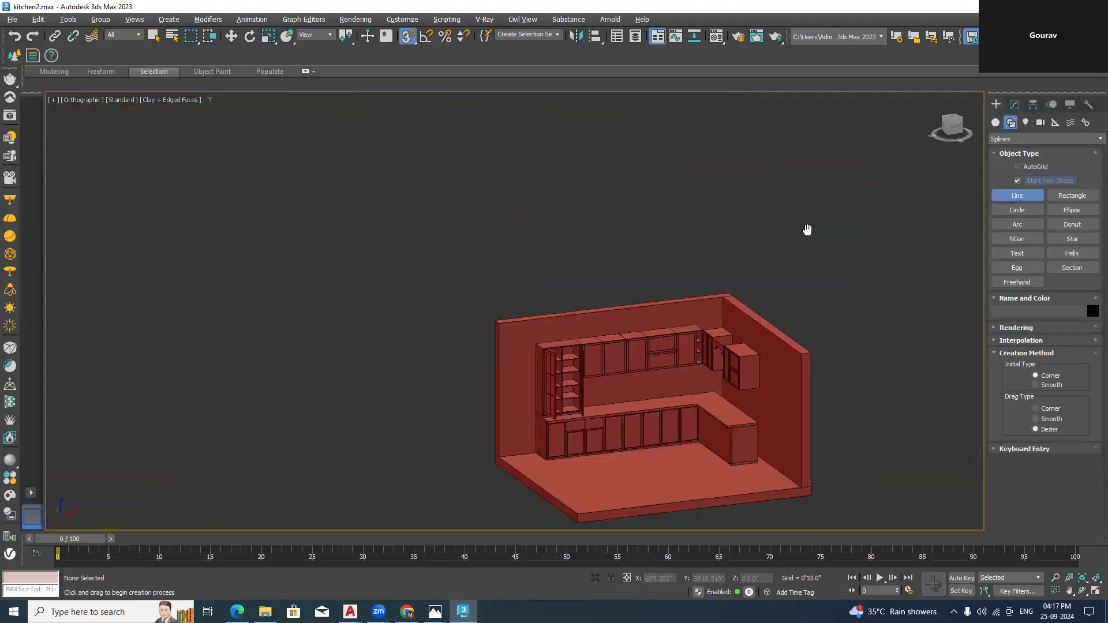
pyautogui.moveTo(806, 230); pyautogui.dragTo(715, 171, button='middle')
pyautogui.keyDown('alt'); pyautogui.moveTo(774, 225); pyautogui.dragTo(759, 236, button='middle'); pyautogui.keyUp('alt')
pyautogui.scroll(5, 396, 311)
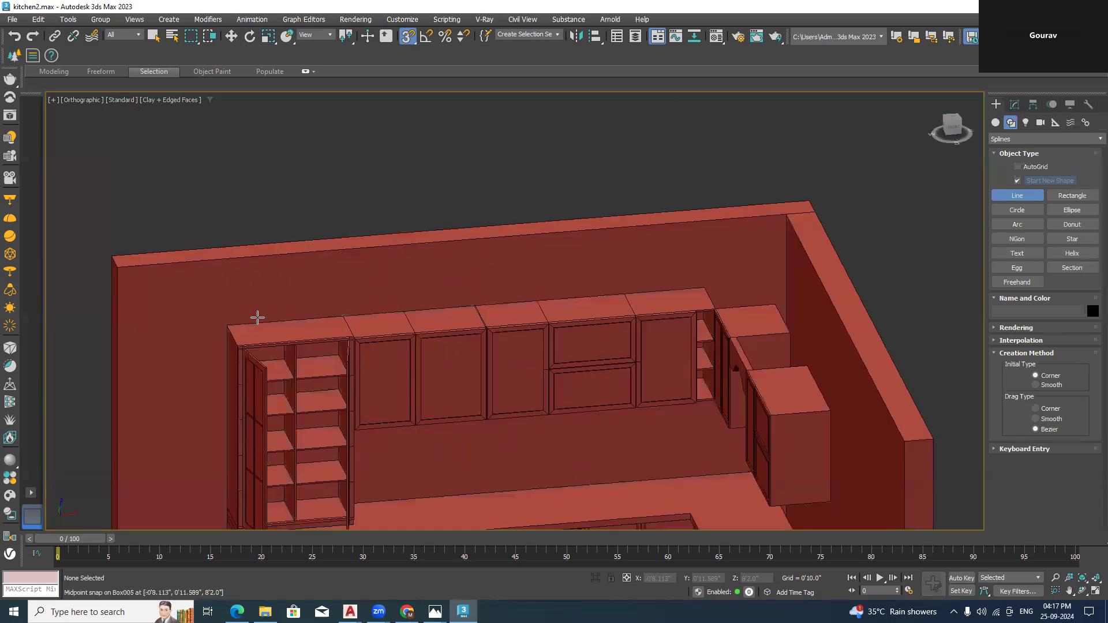
pyautogui.click(226, 326)
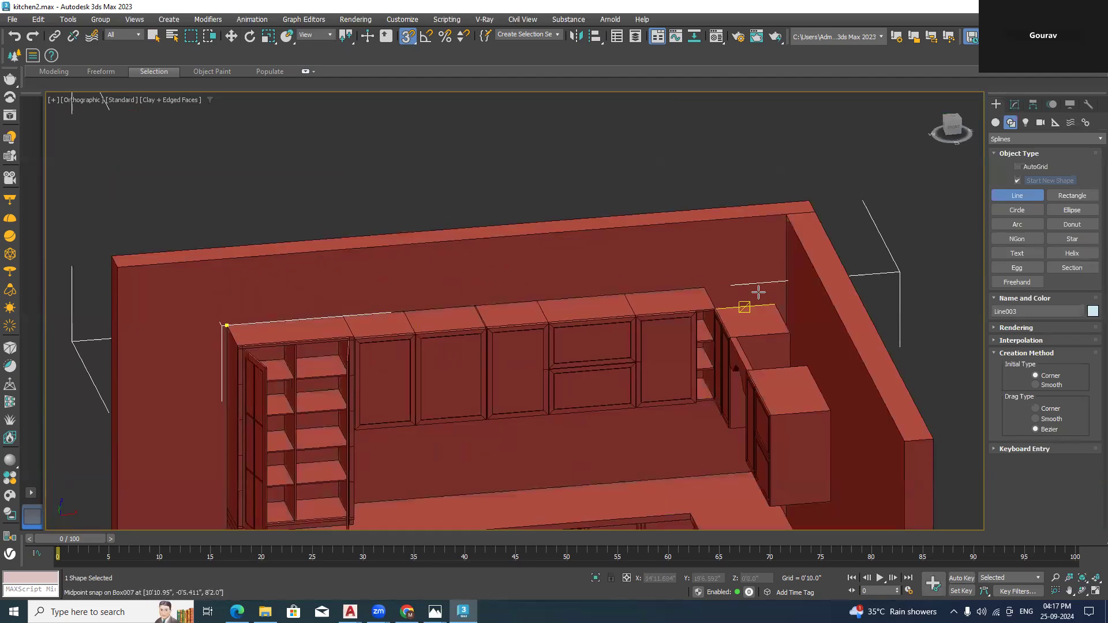
pyautogui.rightClick(805, 236)
pyautogui.click(126, 267)
pyautogui.click(788, 223)
pyautogui.click(899, 440)
pyautogui.rightClick(917, 289)
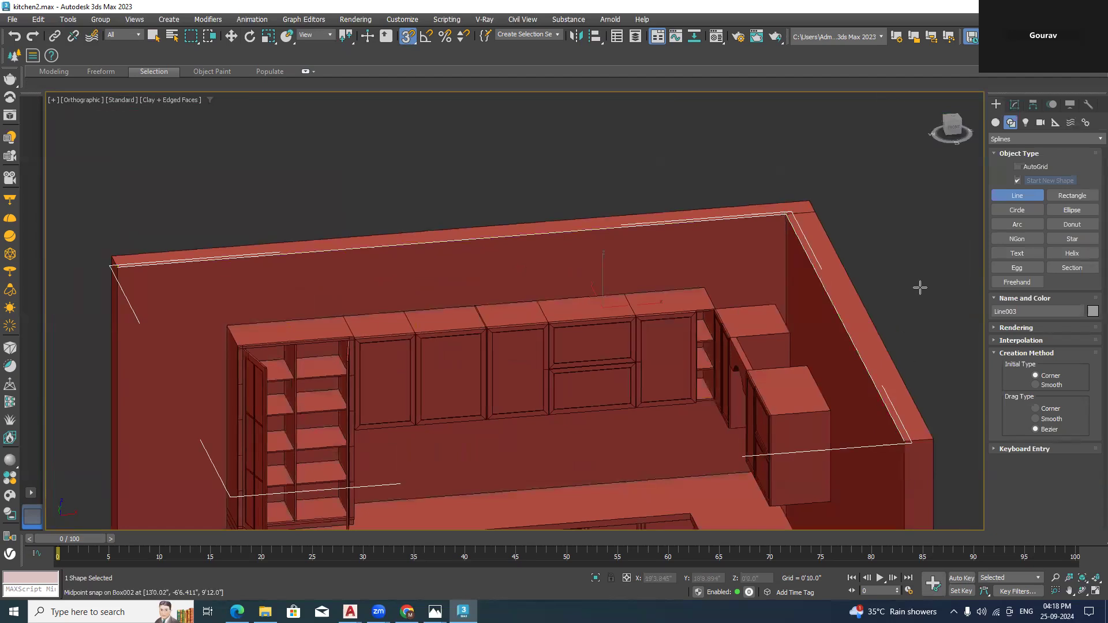
# Outline the L-shaped line's spline inward from the walls to form a closed band deeper than the upper cabinets
pyautogui.click(1019, 104)
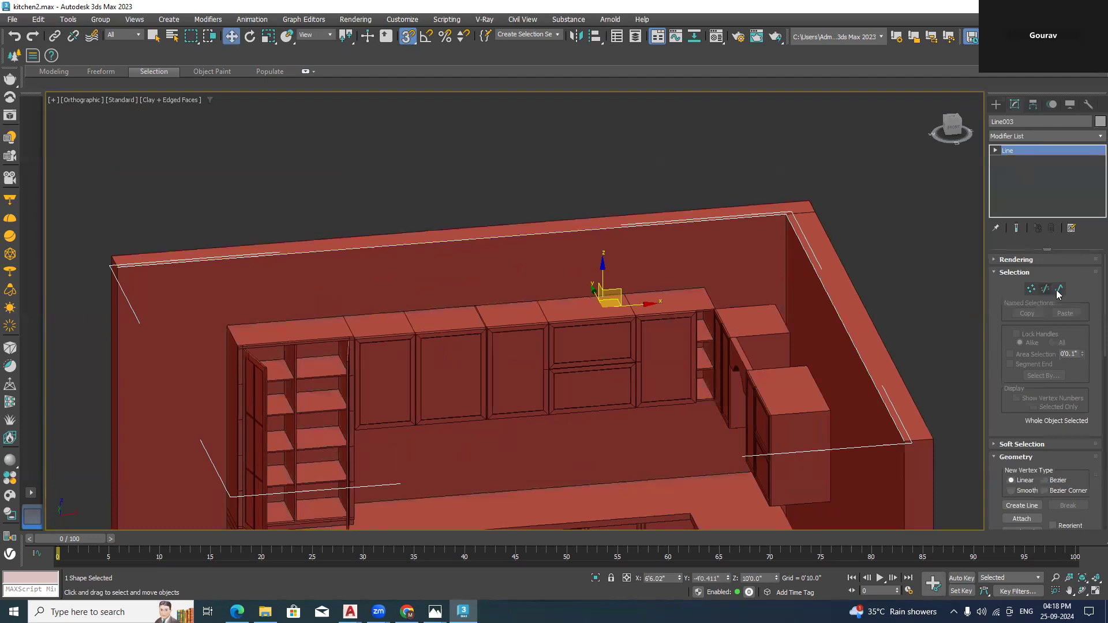
pyautogui.click(1059, 290)
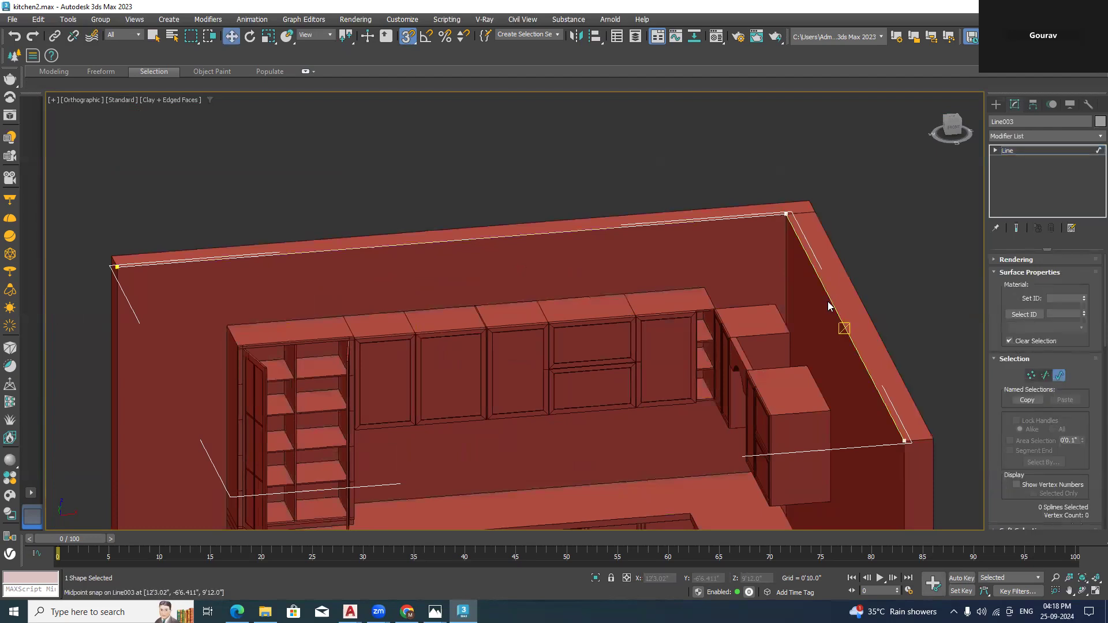
pyautogui.click(832, 303)
pyautogui.scroll(-2, 1047, 410)
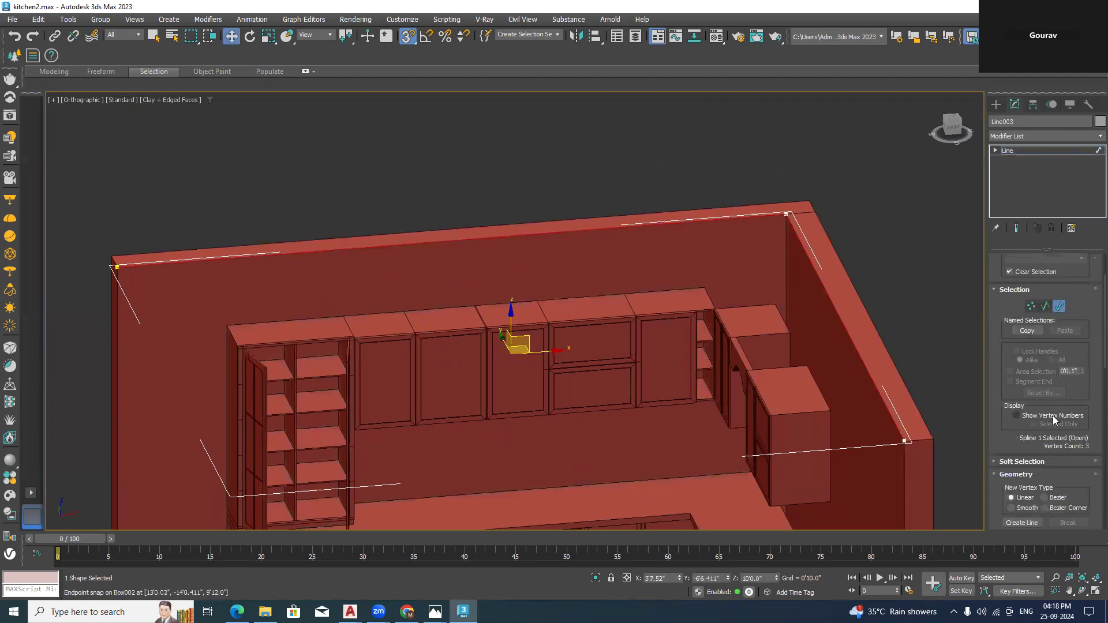
pyautogui.scroll(-6, 1078, 465)
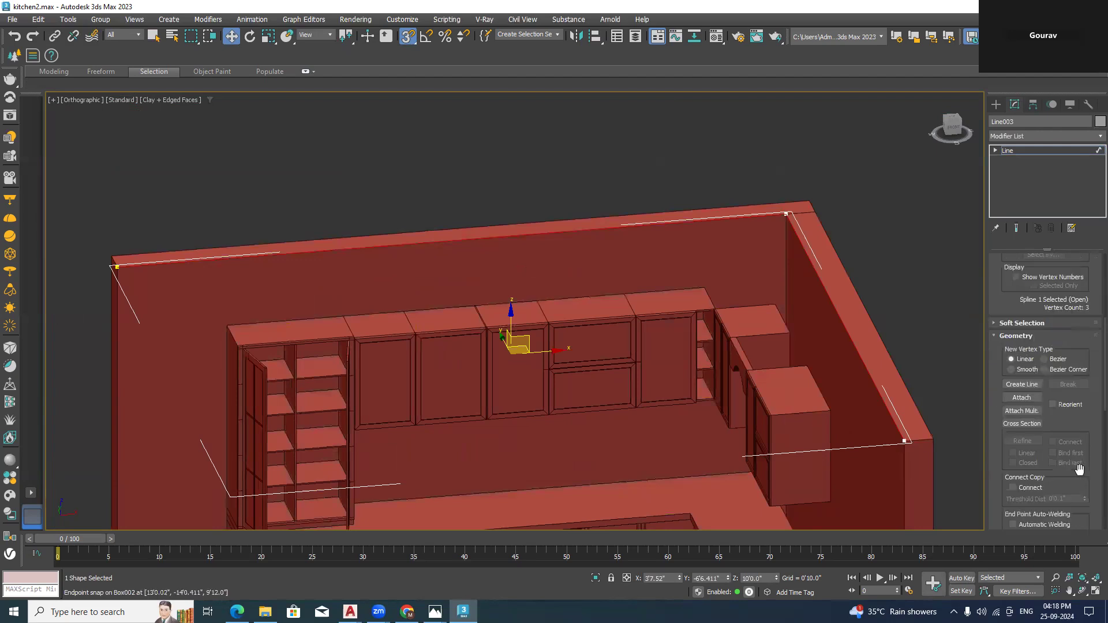
pyautogui.scroll(-2, 1079, 469)
pyautogui.scroll(-3, 1078, 458)
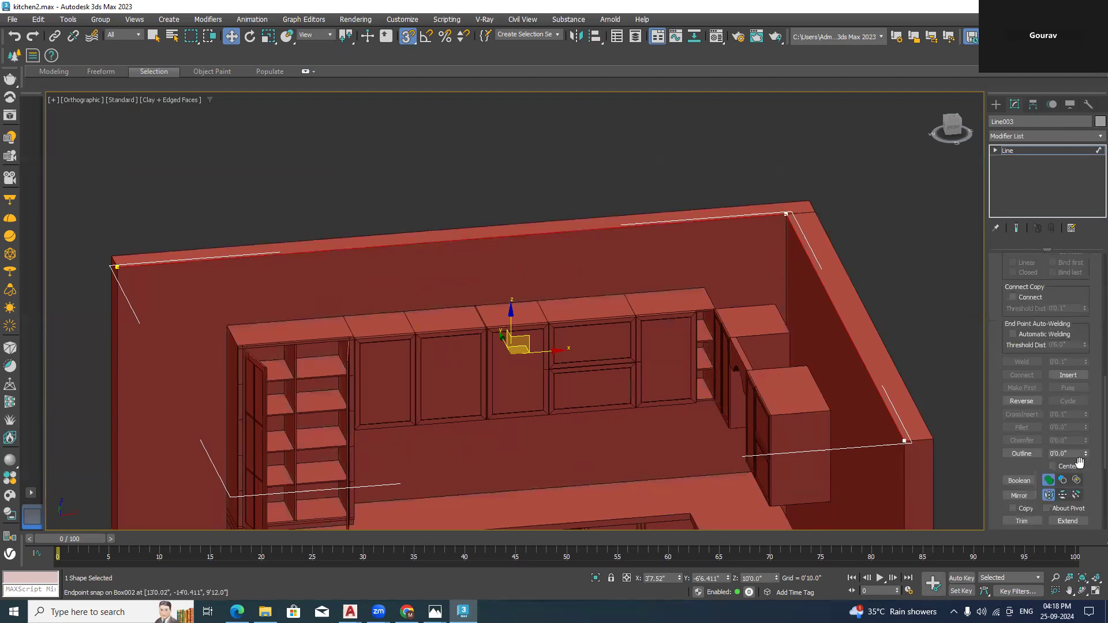
pyautogui.moveTo(1087, 440)
pyautogui.mouseDown()
pyautogui.moveTo(1086, 417)
pyautogui.moveTo(1084, 445)
pyautogui.mouseUp()
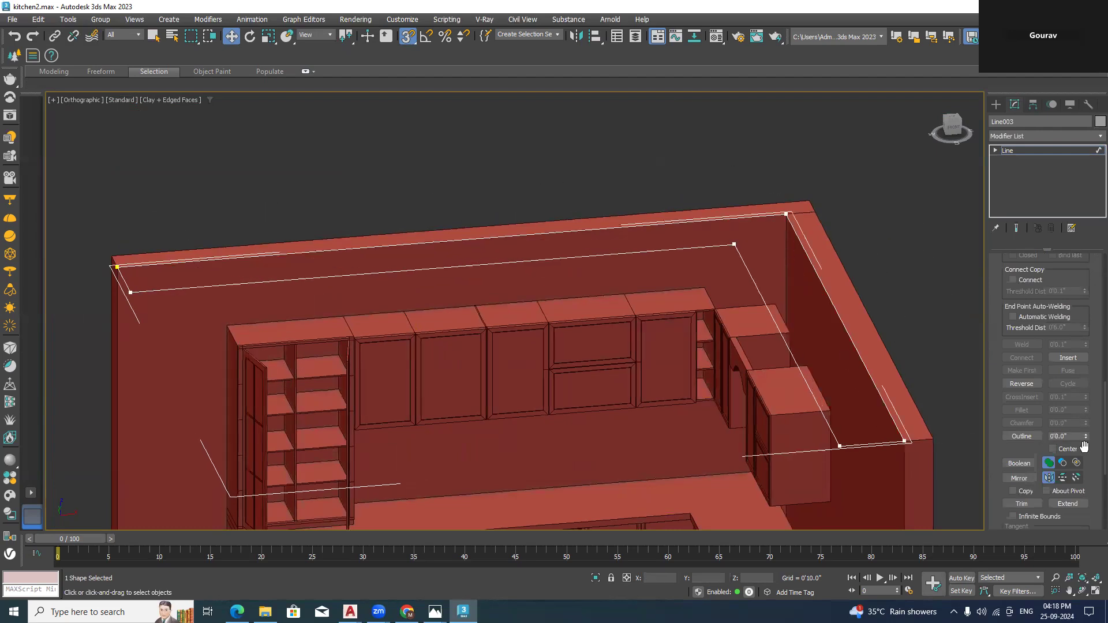
# Add an Extrude modifier to the L-shaped band with an amount of 1 inch and deselect it
pyautogui.click(997, 104)
pyautogui.click(918, 169)
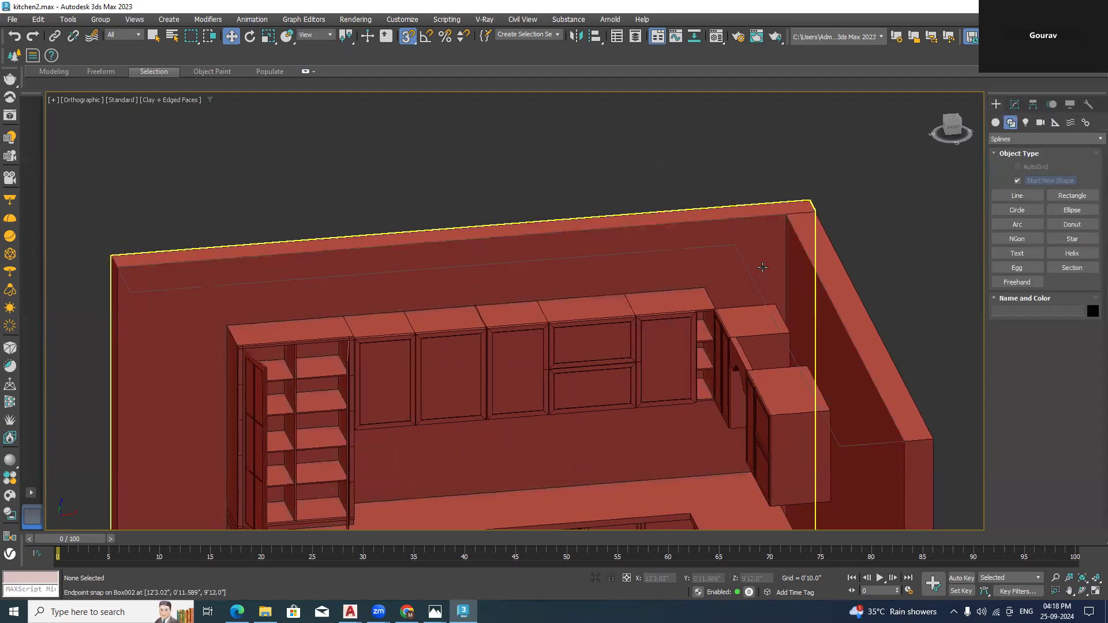
pyautogui.click(750, 276)
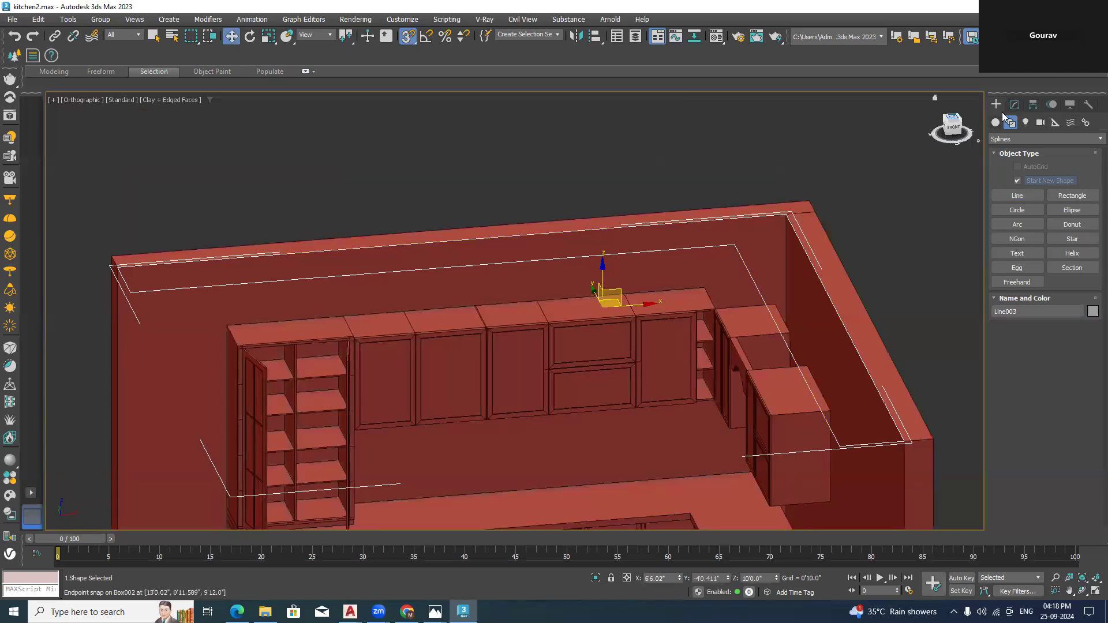
pyautogui.click(1015, 104)
pyautogui.click(1054, 135)
pyautogui.scroll(-5, 1054, 135)
pyautogui.click(1022, 199)
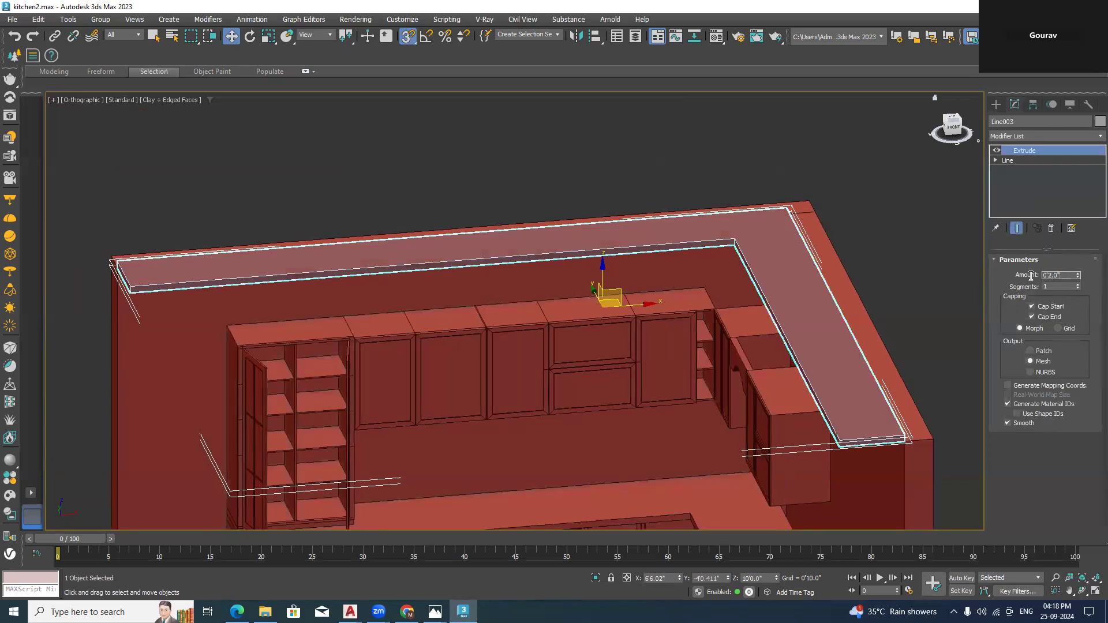
pyautogui.write('1')
pyautogui.press('Return')
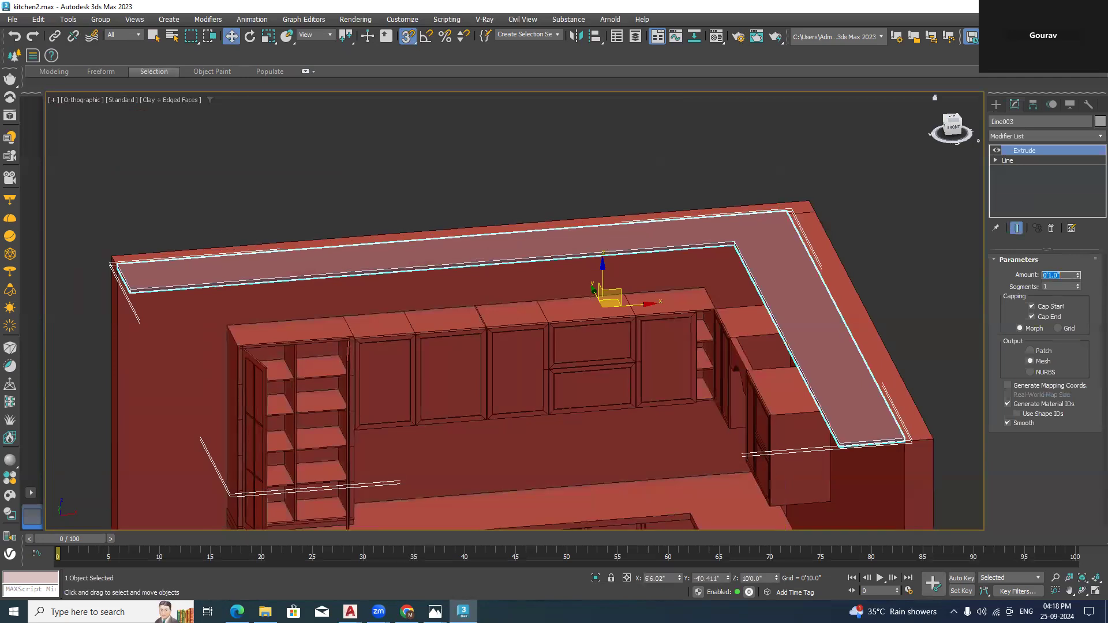
pyautogui.click(854, 154)
pyautogui.moveTo(788, 256); pyautogui.dragTo(788, 214, button='middle')
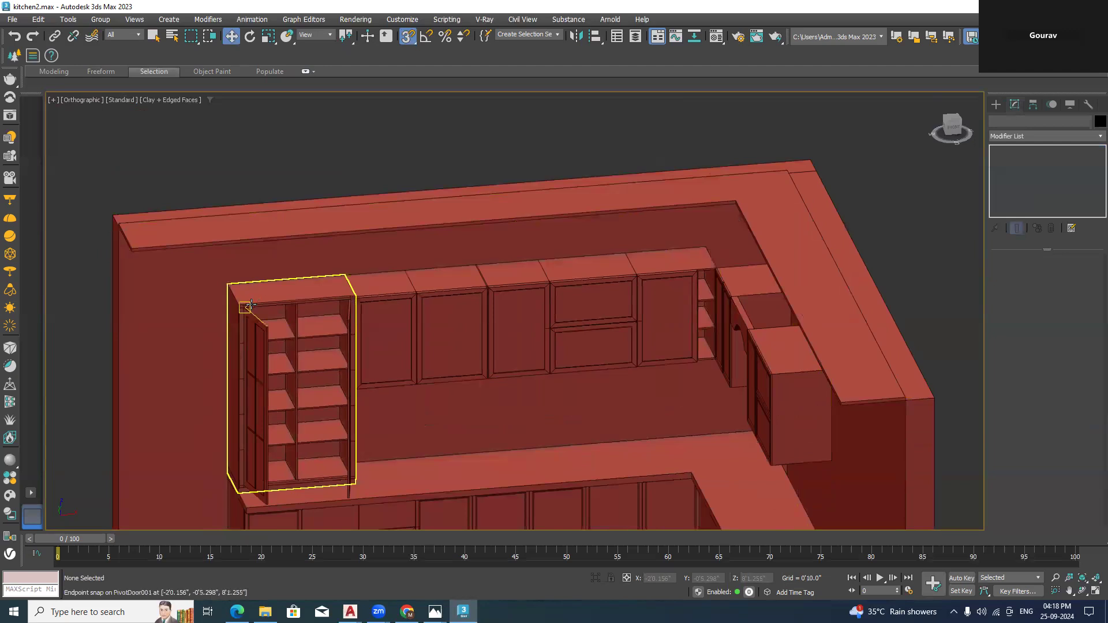
# Convert the extruded L-shaped band to an Editable Poly
pyautogui.click(997, 103)
pyautogui.click(1014, 104)
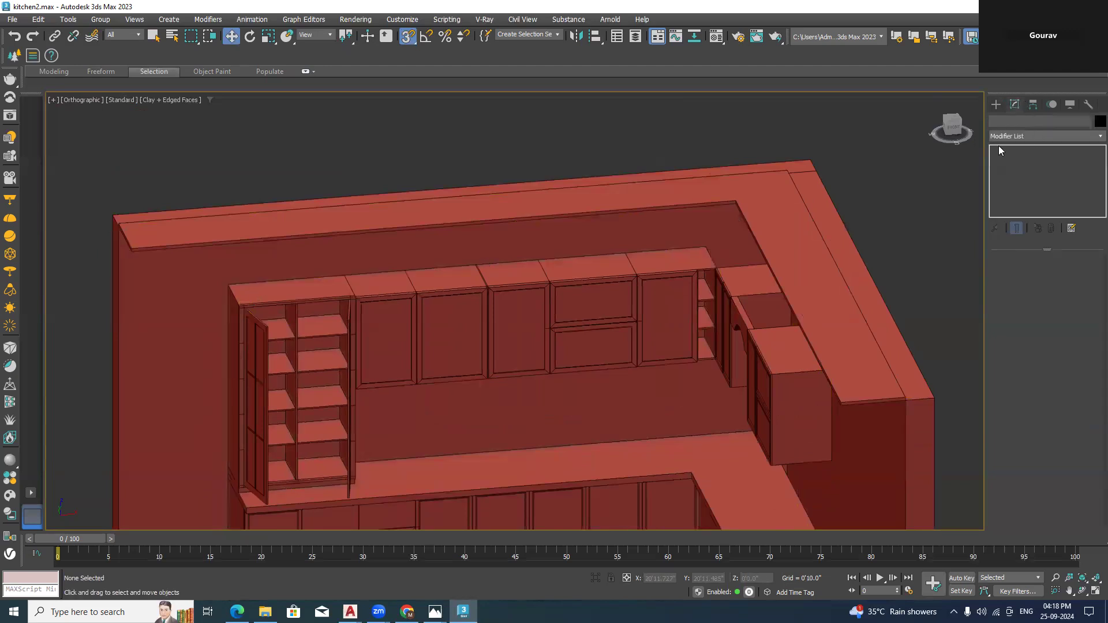
pyautogui.click(710, 202)
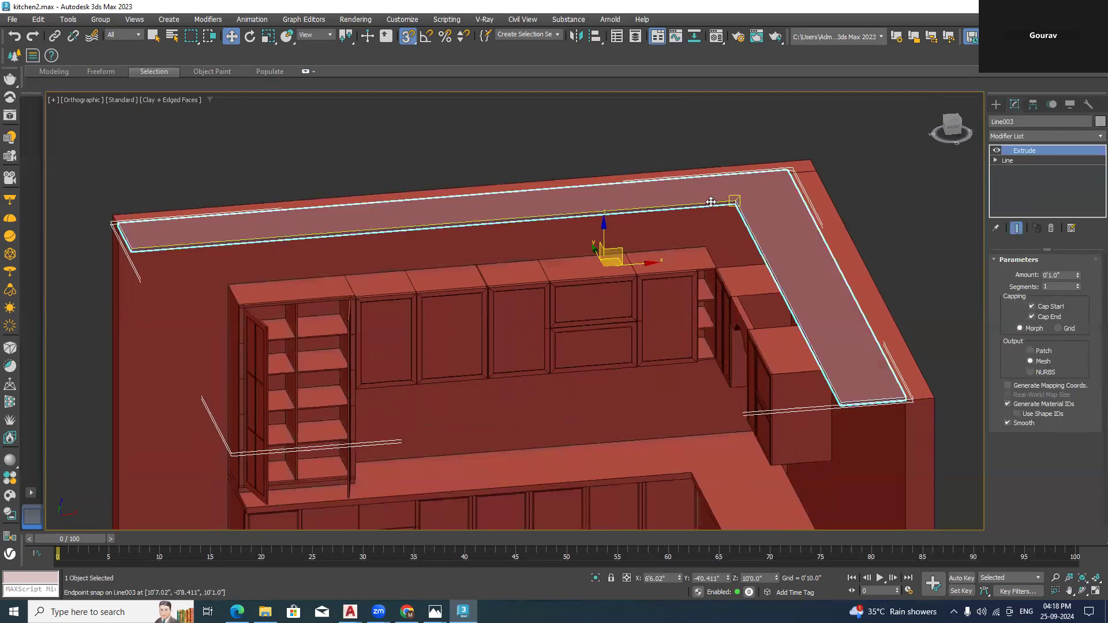
pyautogui.rightClick(711, 202)
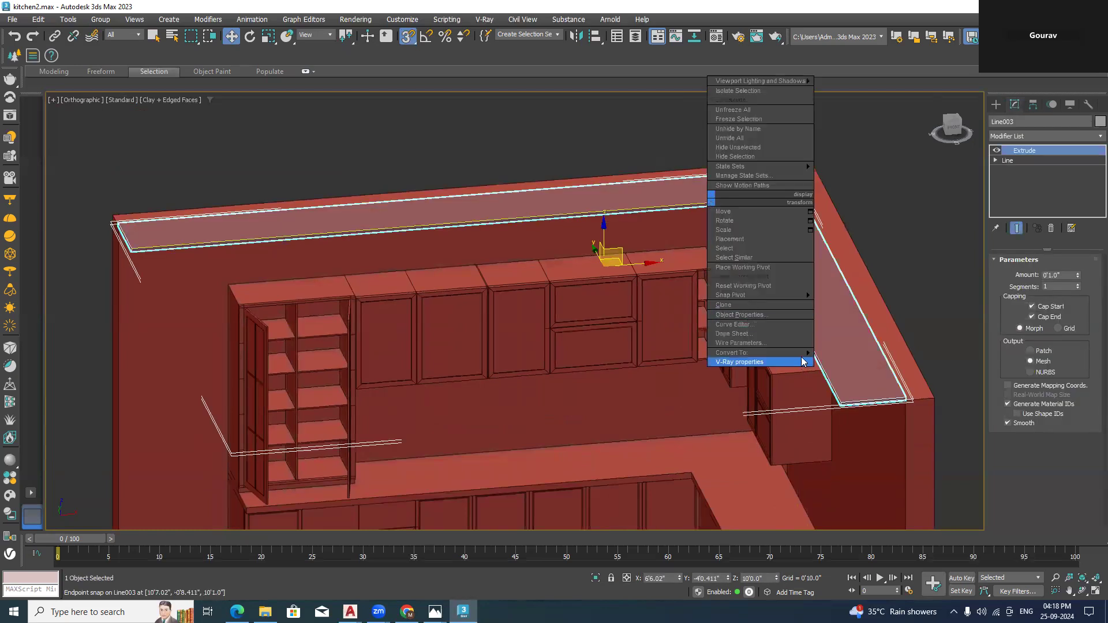
pyautogui.moveTo(797, 353)
pyautogui.click(854, 362)
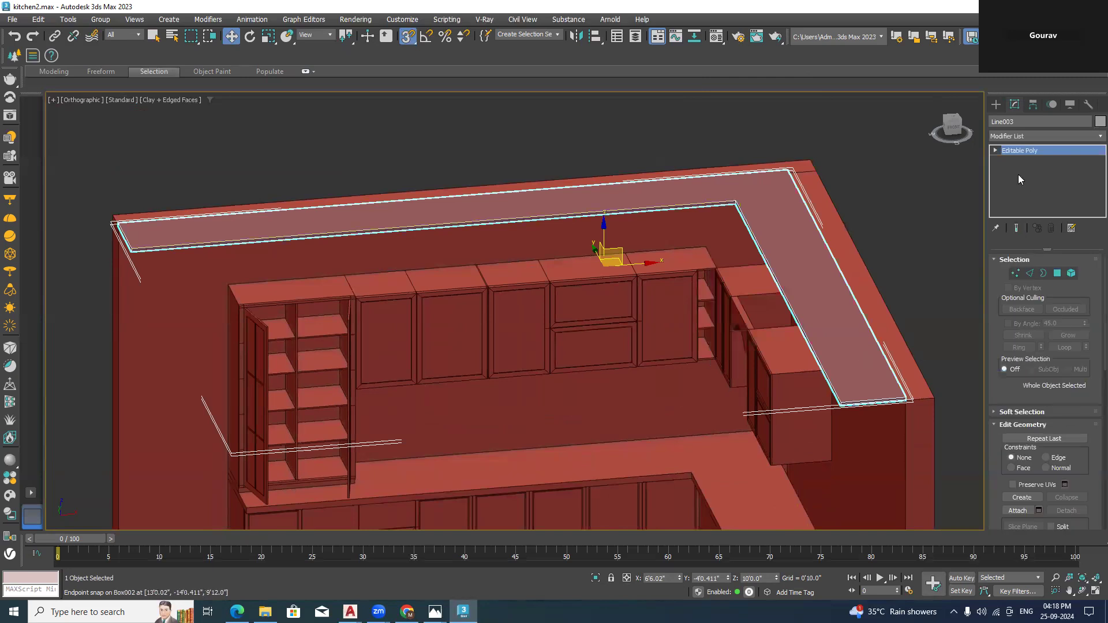
# Turn snapping off and try to shorten the L-shaped band by moving the edges at its back-wall end
pyautogui.click(1029, 273)
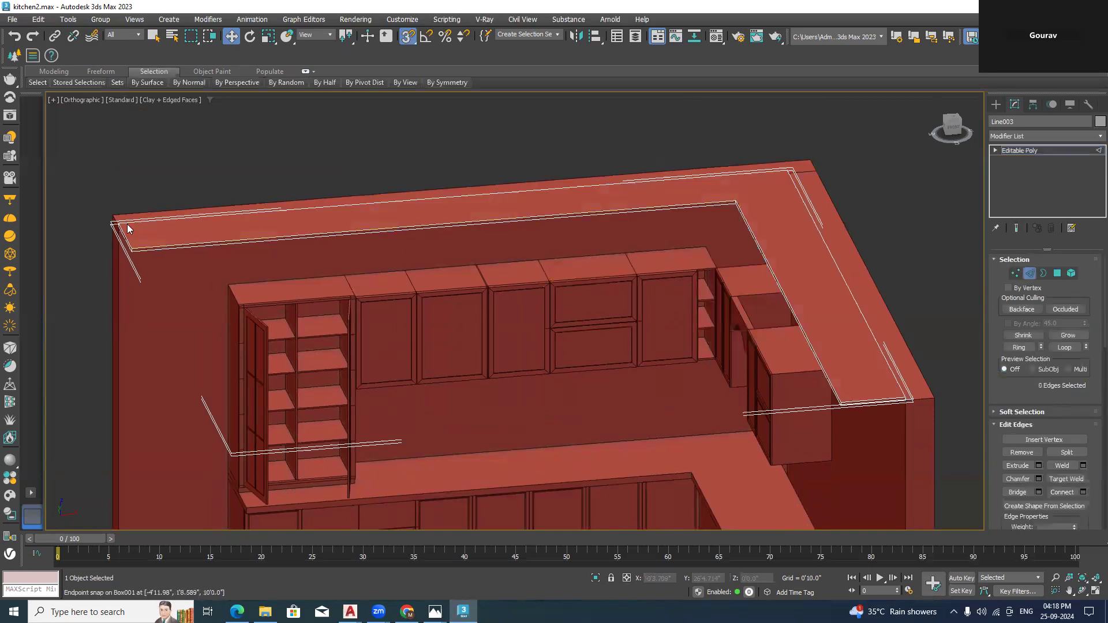
pyautogui.moveTo(127, 224); pyautogui.dragTo(472, 179)
pyautogui.click(408, 37)
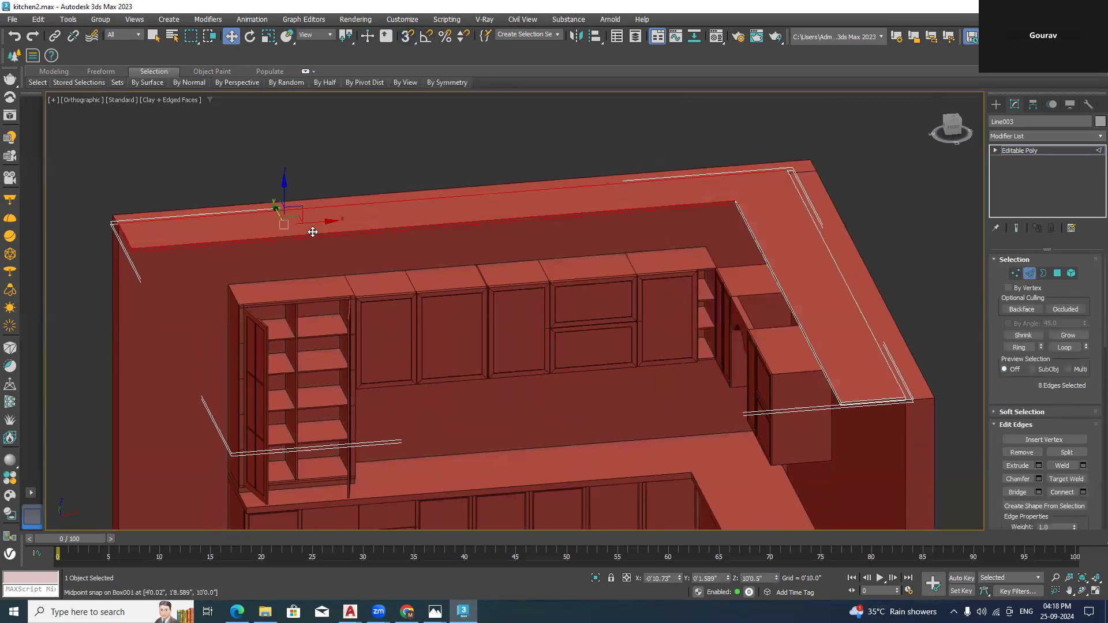
pyautogui.moveTo(320, 225); pyautogui.dragTo(391, 228)
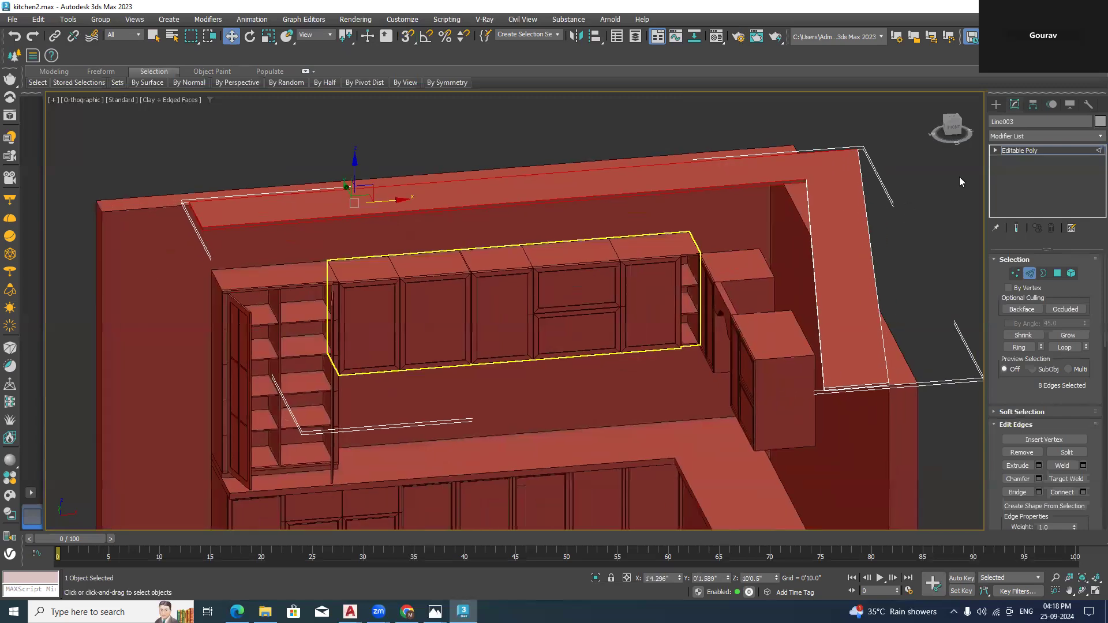
pyautogui.hotkey('ctrl', 'z')
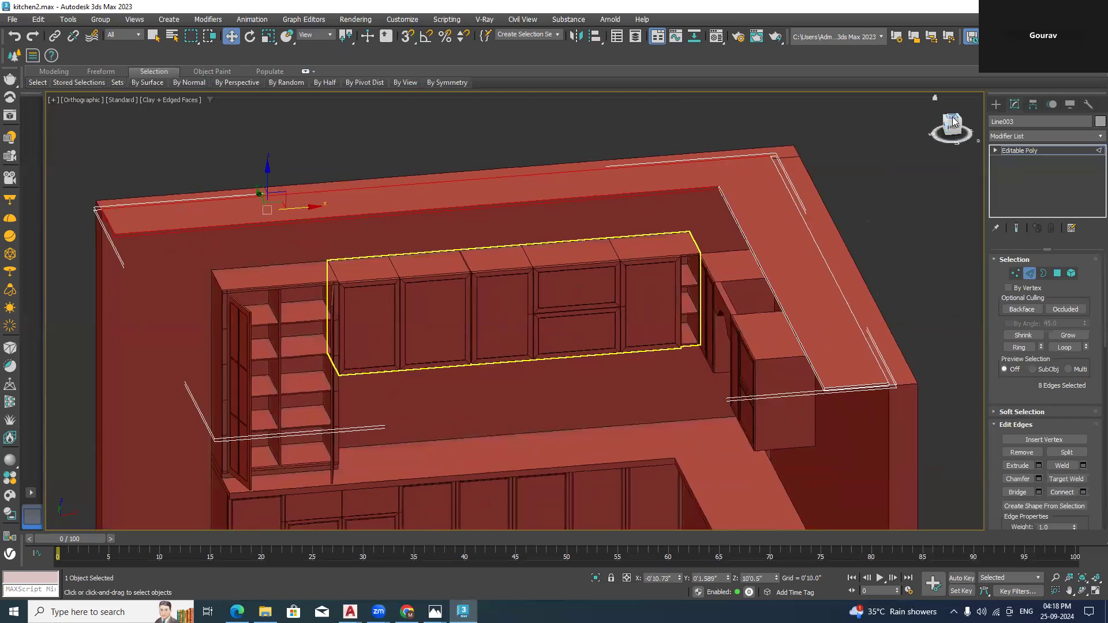
# In the top view, move the vertices at the band's back-wall end inward to line up with the tall glass cabinet's outer side
pyautogui.click(953, 117)
pyautogui.scroll(-5, 908, 273)
pyautogui.moveTo(788, 239); pyautogui.dragTo(752, 266, button='middle')
pyautogui.click(751, 266)
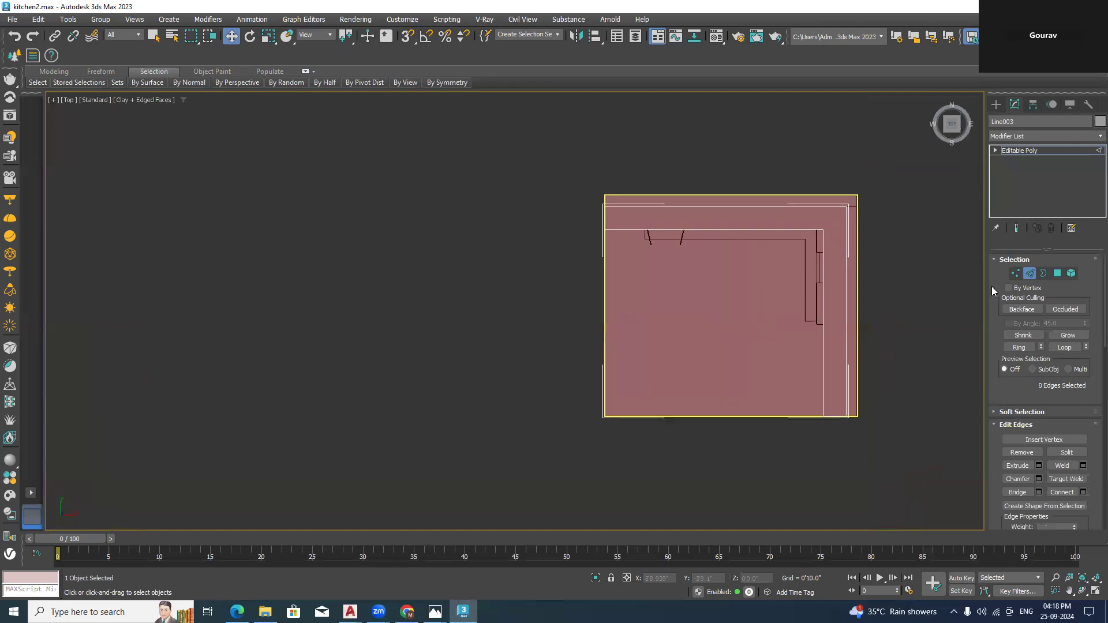
pyautogui.click(1015, 273)
pyautogui.scroll(3, 654, 212)
pyautogui.moveTo(556, 118); pyautogui.dragTo(415, 323)
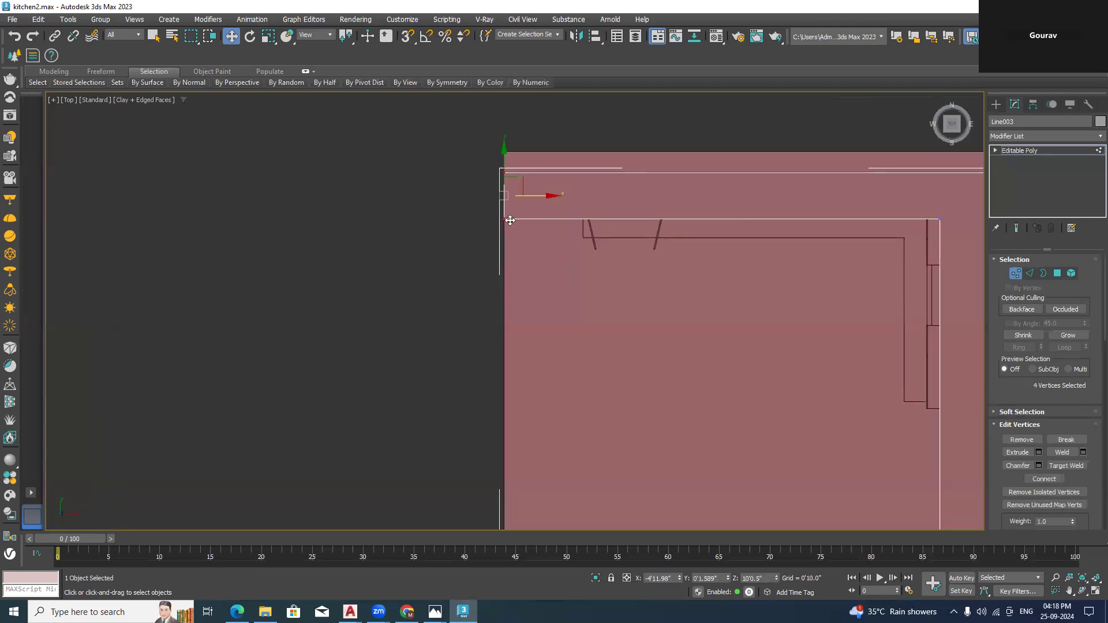
pyautogui.scroll(2, 527, 198)
pyautogui.moveTo(534, 200); pyautogui.dragTo(640, 222)
pyautogui.scroll(-5, 764, 317)
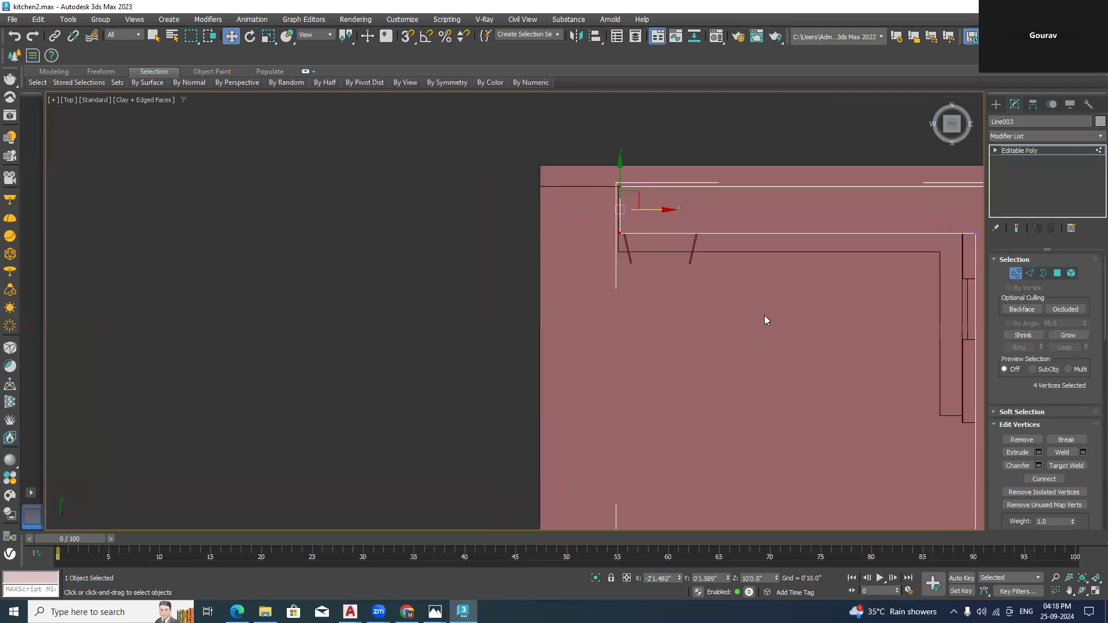
# Move the vertices at the band's other end back to line up with the last upper cabinet on the adjoining wall
pyautogui.moveTo(718, 404); pyautogui.dragTo(713, 408)
pyautogui.scroll(3, 762, 347)
pyautogui.moveTo(855, 338); pyautogui.dragTo(636, 451)
pyautogui.scroll(-3, 732, 372)
pyautogui.moveTo(743, 354); pyautogui.dragTo(747, 262)
pyautogui.keyDown('alt'); pyautogui.moveTo(844, 315); pyautogui.dragTo(919, 192, button='middle'); pyautogui.keyUp('alt')
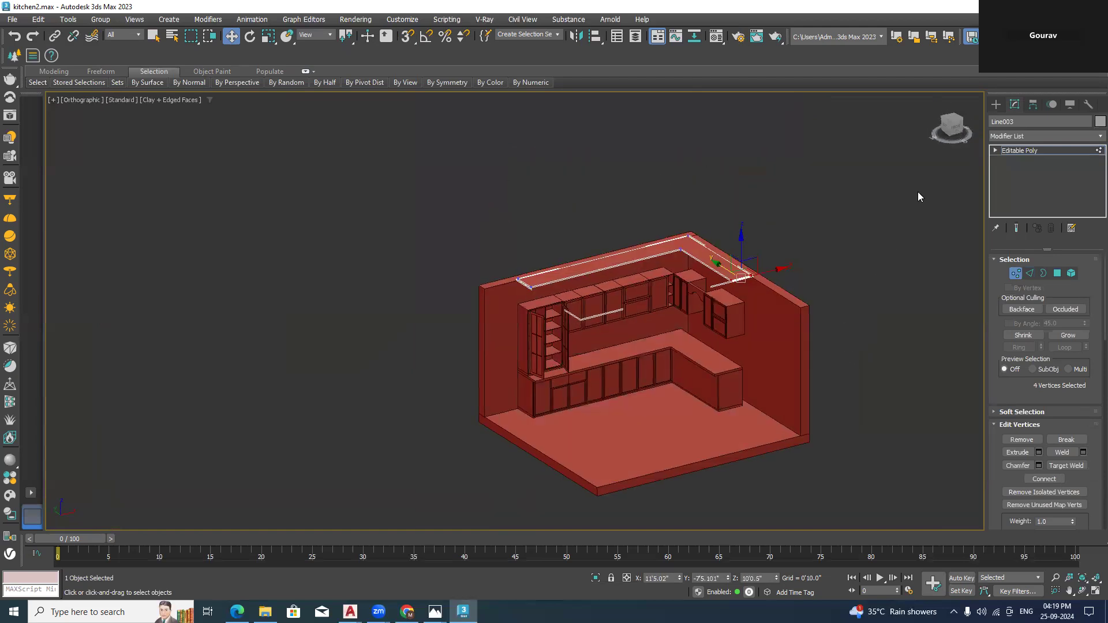
# Leave vertex editing and, in the left view, lower the L-shaped band to just above the upper cabinets
pyautogui.click(947, 129)
pyautogui.click(996, 105)
pyautogui.click(878, 260)
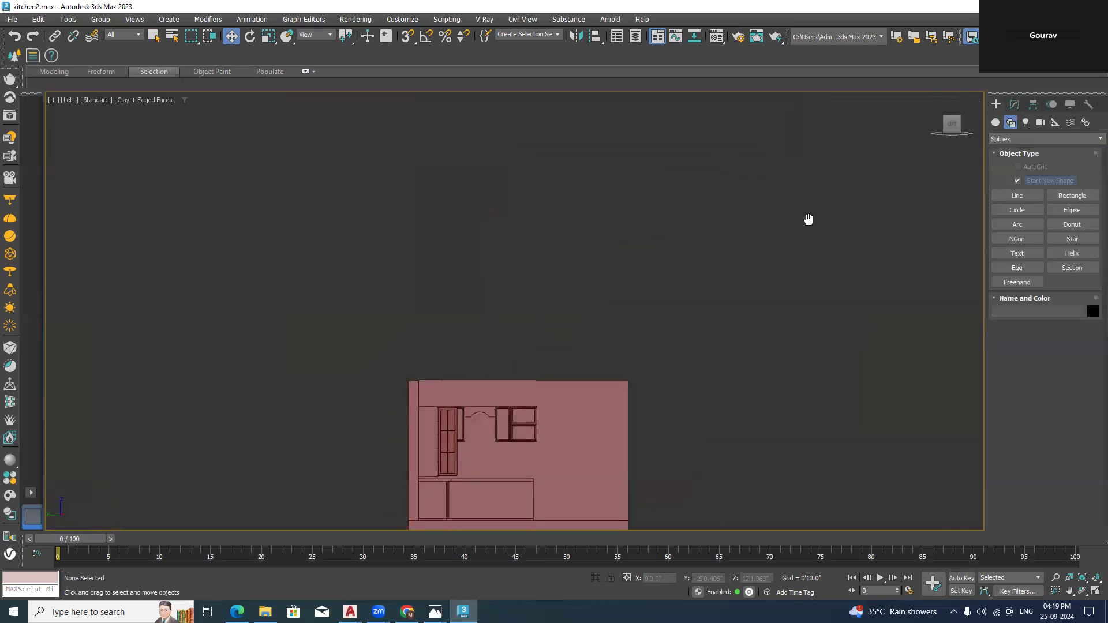
pyautogui.moveTo(807, 220); pyautogui.dragTo(930, 89, button='middle')
pyautogui.scroll(2, 570, 253)
pyautogui.scroll(3, 571, 254)
pyautogui.click(532, 239)
pyautogui.scroll(-3, 541, 240)
pyautogui.moveTo(588, 242); pyautogui.dragTo(617, 169, button='middle')
pyautogui.moveTo(638, 135); pyautogui.dragTo(639, 164)
pyautogui.scroll(3, 750, 186)
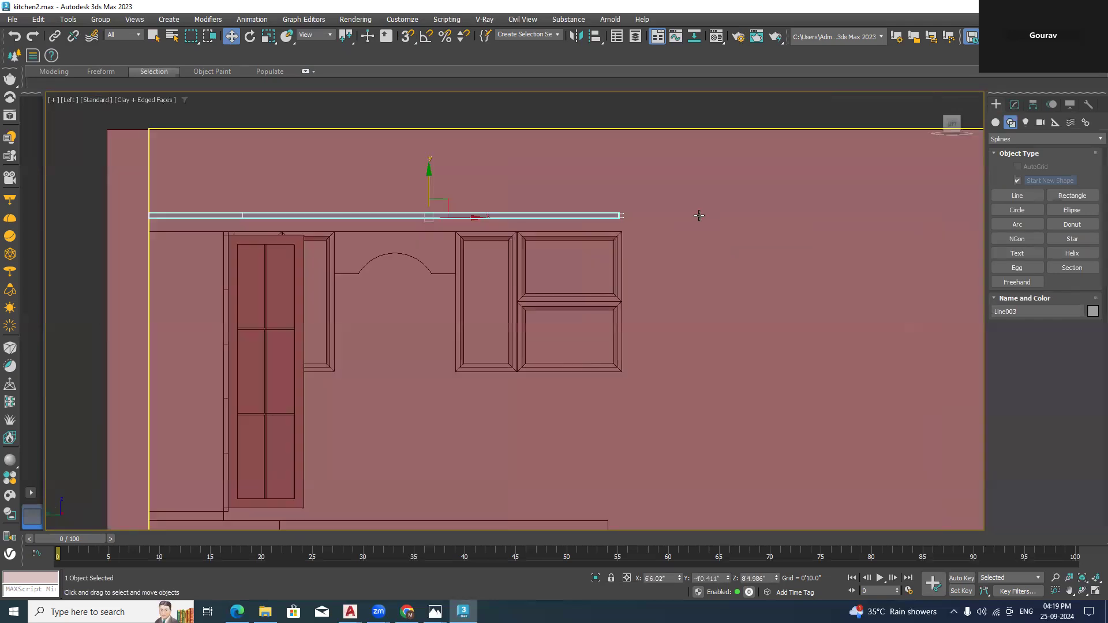
# Turn snapping on and try to snap the band's lower end corner to the last upper cabinet's top corner
pyautogui.scroll(3, 642, 234)
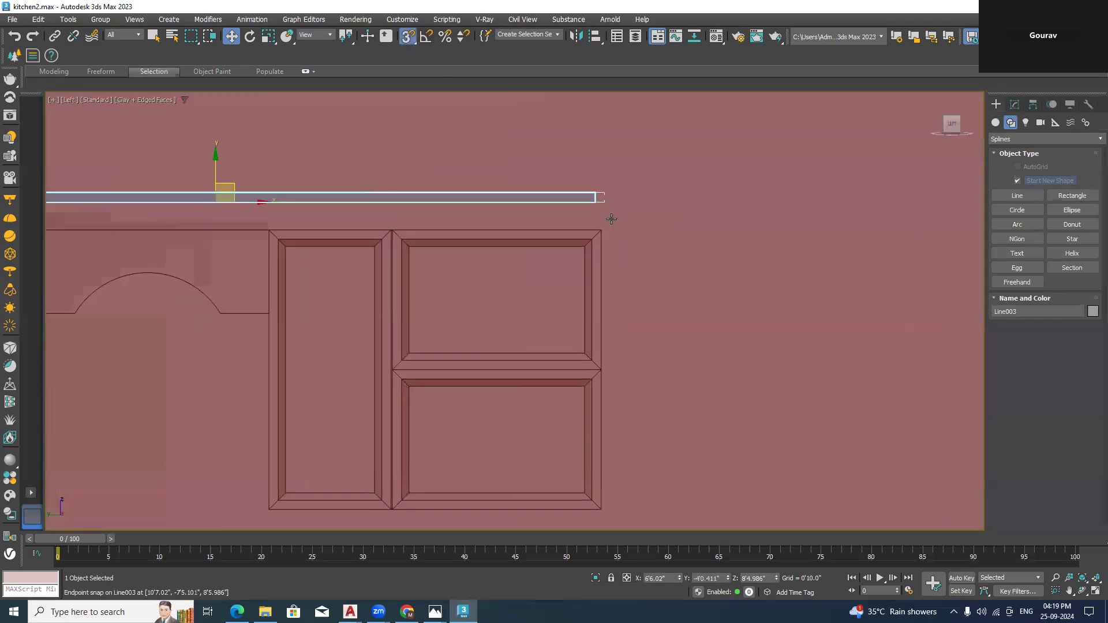
pyautogui.scroll(4, 638, 240)
pyautogui.moveTo(526, 141); pyautogui.dragTo(526, 141)
pyautogui.hotkey('ctrl', 'z')
pyautogui.click(524, 140)
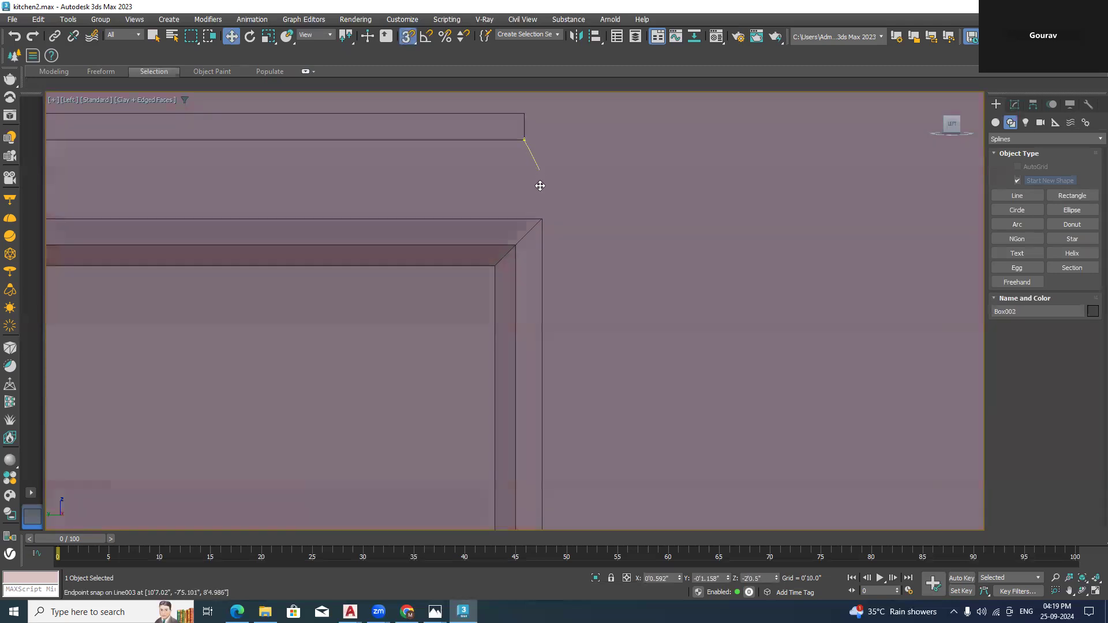
pyautogui.moveTo(538, 204); pyautogui.dragTo(540, 214)
pyautogui.scroll(-3, 559, 183)
pyautogui.hotkey('ctrl', 'z')
pyautogui.hotkey('ctrl', 'z')
pyautogui.scroll(-4, 560, 183)
# Select the L-shaped band, lock the selection and snap its lower end corner onto the last upper cabinet's top corner
pyautogui.click(589, 181)
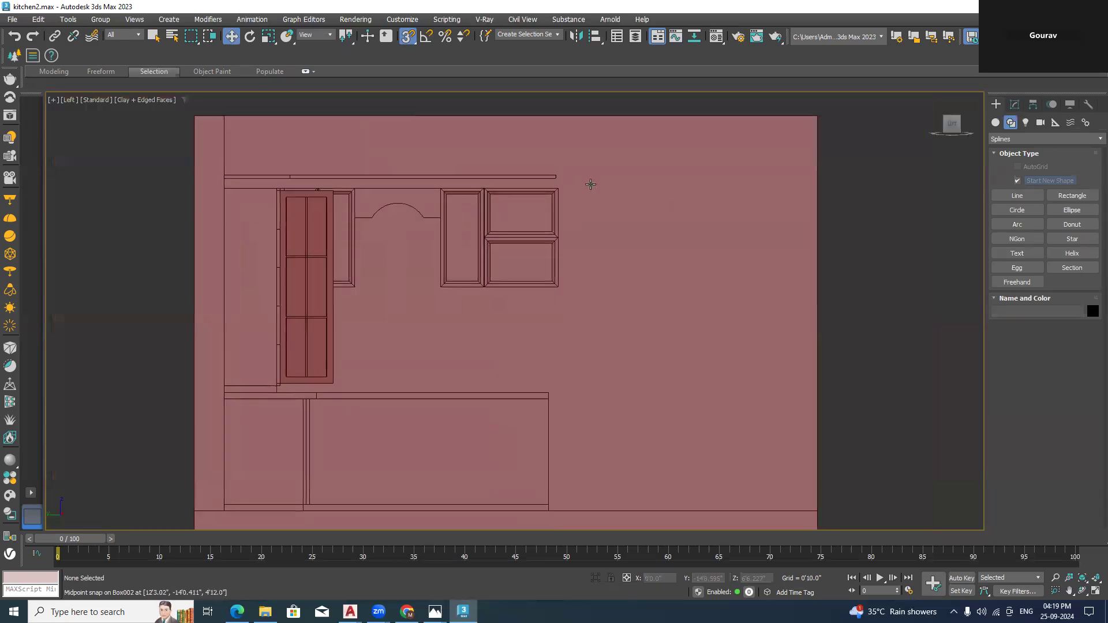
pyautogui.scroll(3, 497, 181)
pyautogui.click(508, 177)
pyautogui.click(611, 578)
pyautogui.scroll(3, 635, 193)
pyautogui.moveTo(591, 173); pyautogui.dragTo(602, 211)
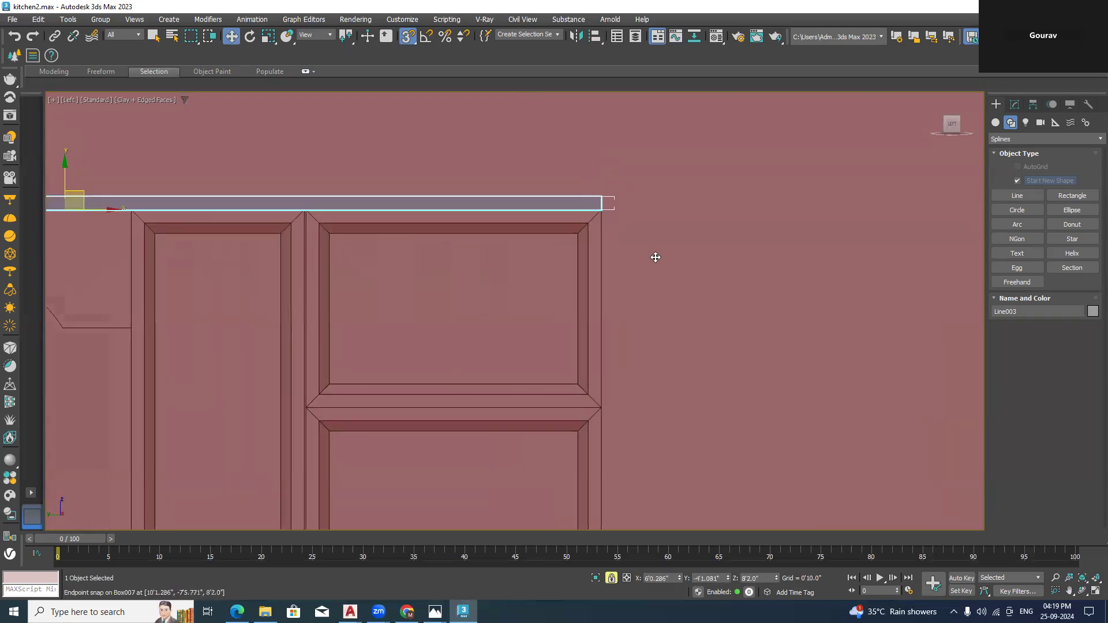
# Start vertex editing on the L-shaped band above the upper cabinets
pyautogui.scroll(-5, 656, 257)
pyautogui.keyDown('alt'); pyautogui.moveTo(764, 281); pyautogui.dragTo(685, 261, button='middle'); pyautogui.keyUp('alt')
pyautogui.keyDown('alt'); pyautogui.moveTo(310, 298); pyautogui.dragTo(270, 283, button='middle'); pyautogui.keyUp('alt')
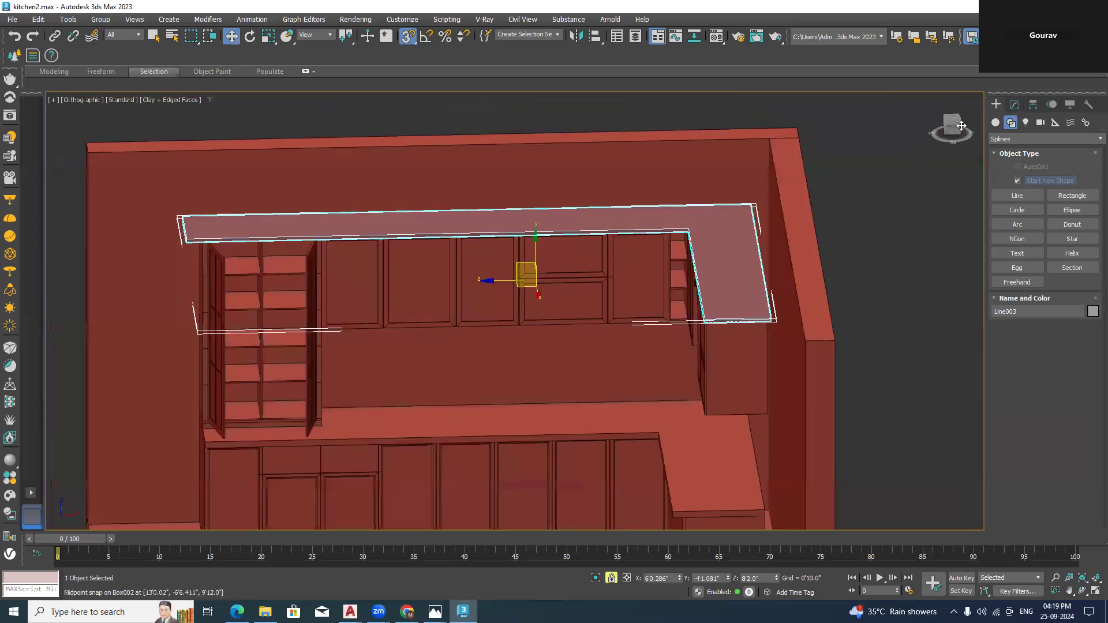
pyautogui.click(1014, 105)
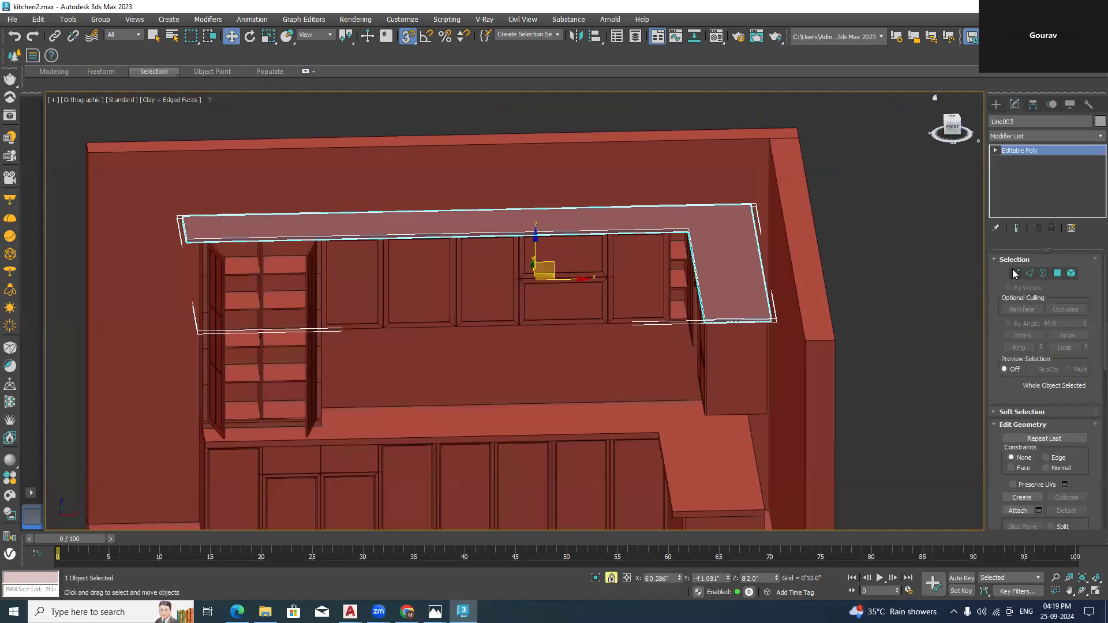
pyautogui.click(1015, 274)
pyautogui.scroll(3, 195, 233)
pyautogui.moveTo(138, 174); pyautogui.dragTo(220, 322)
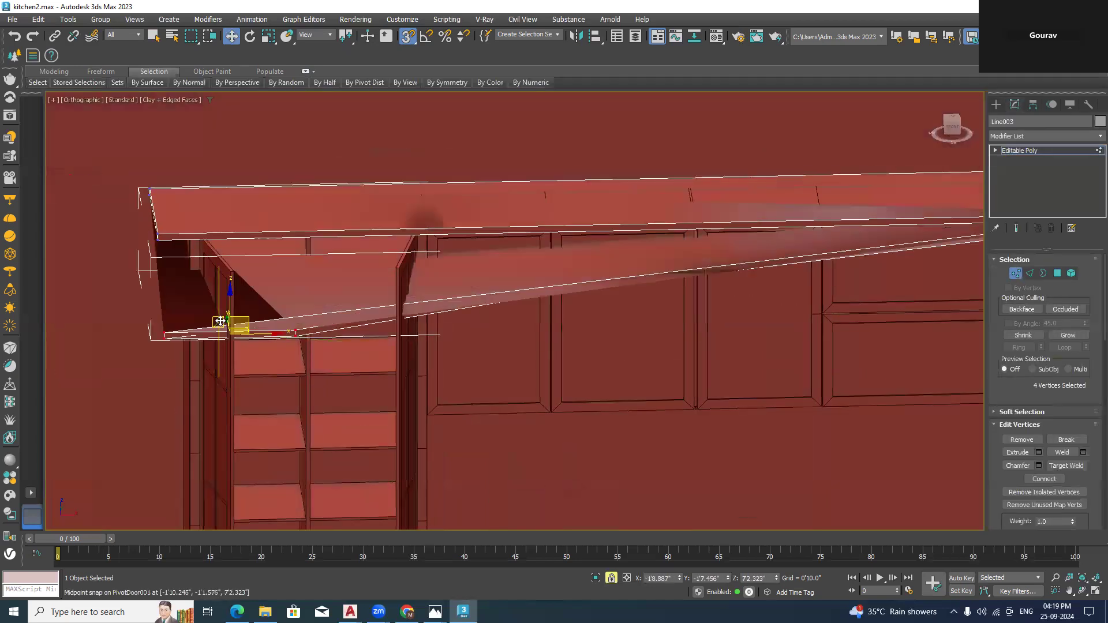
pyautogui.scroll(-6, 262, 302)
pyautogui.hotkey('ctrl', 'z')
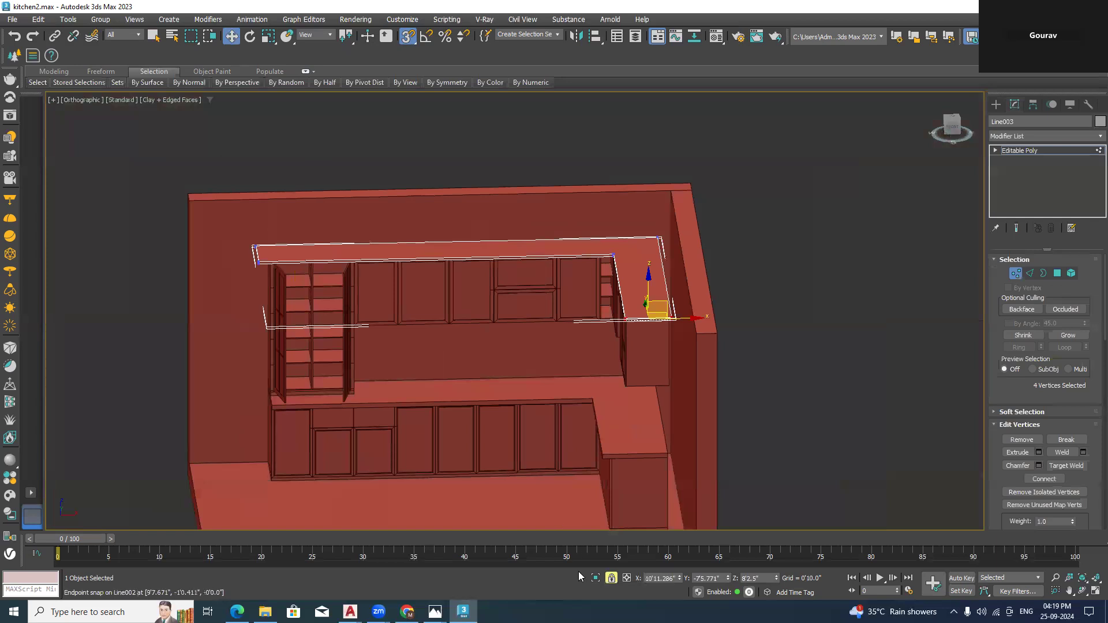
# Unlock the selection, select the band's end vertices above the open-door cabinet and snap them to that cabinet's outer side
pyautogui.click(611, 578)
pyautogui.moveTo(218, 205); pyautogui.dragTo(271, 273)
pyautogui.scroll(2, 276, 270)
pyautogui.scroll(4, 276, 270)
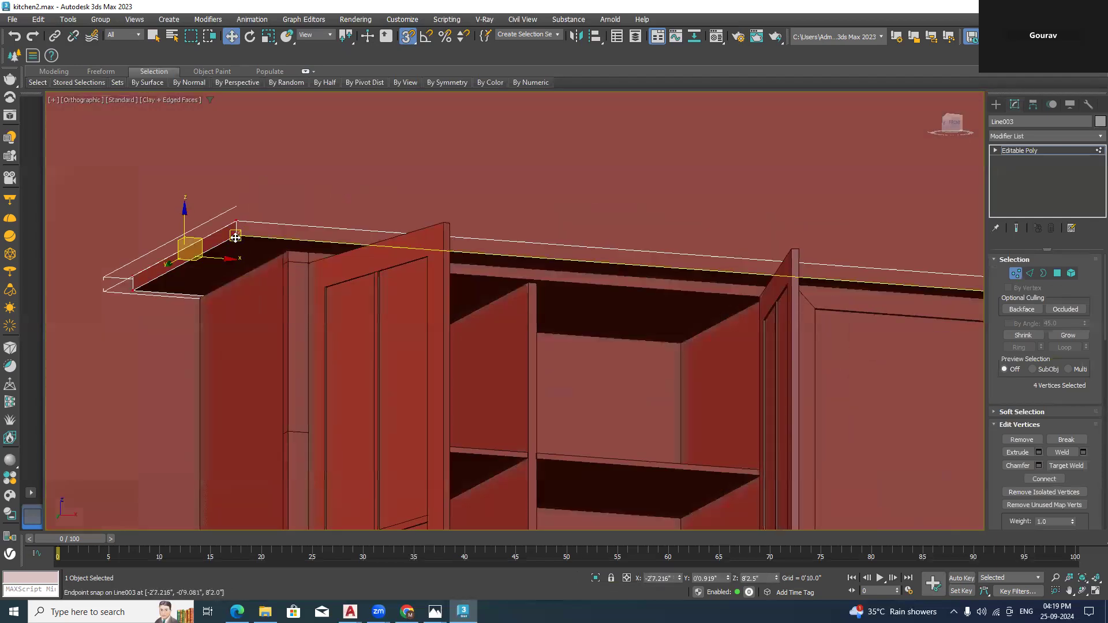
pyautogui.keyDown('alt'); pyautogui.moveTo(257, 242); pyautogui.dragTo(236, 242, button='middle'); pyautogui.keyUp('alt')
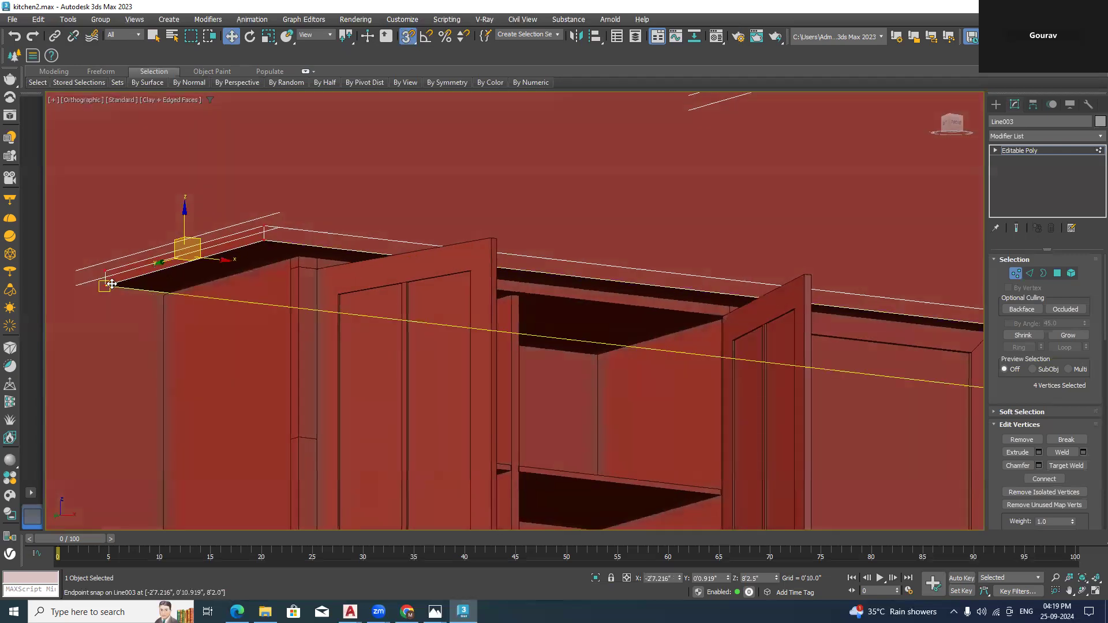
pyautogui.moveTo(107, 284); pyautogui.dragTo(164, 289)
pyautogui.scroll(-5, 283, 269)
pyautogui.keyDown('alt'); pyautogui.moveTo(379, 327); pyautogui.dragTo(457, 330, button='middle'); pyautogui.keyUp('alt')
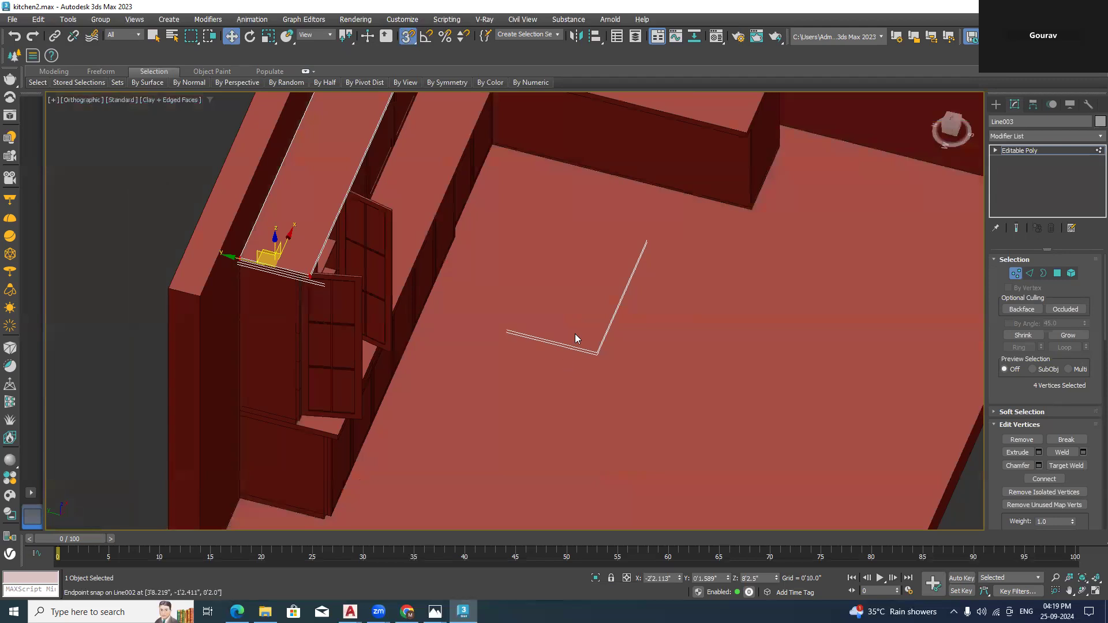
# In the left view, move the vertices of the band's long front edge back toward the wall, near the cabinet fronts
pyautogui.keyDown('alt'); pyautogui.moveTo(575, 334); pyautogui.dragTo(650, 282, button='middle'); pyautogui.keyUp('alt')
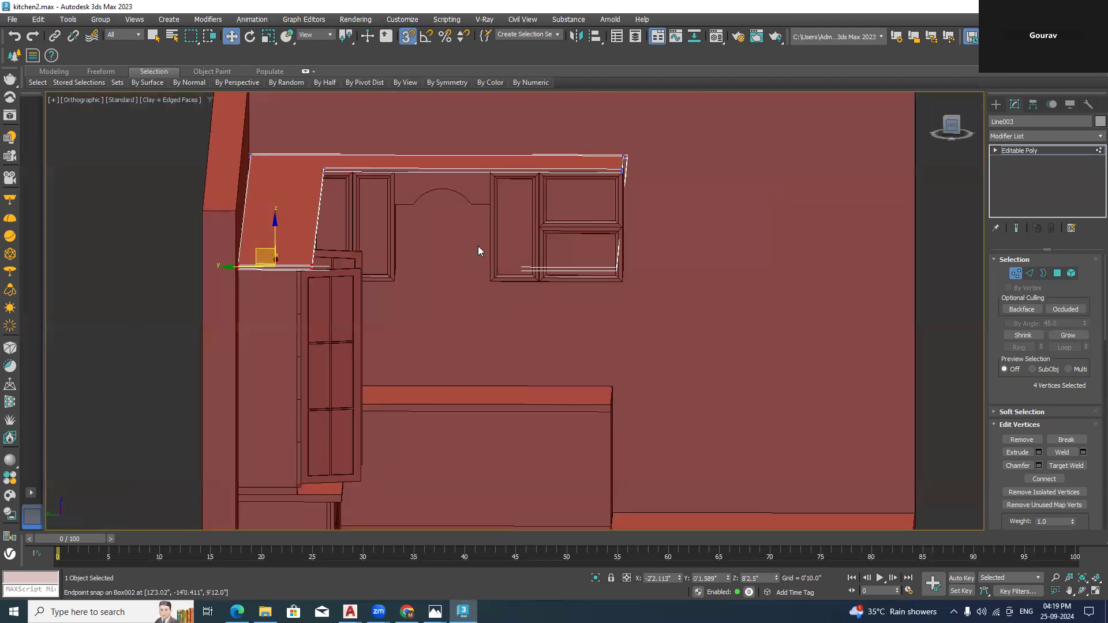
pyautogui.press('l')
pyautogui.scroll(3, 346, 249)
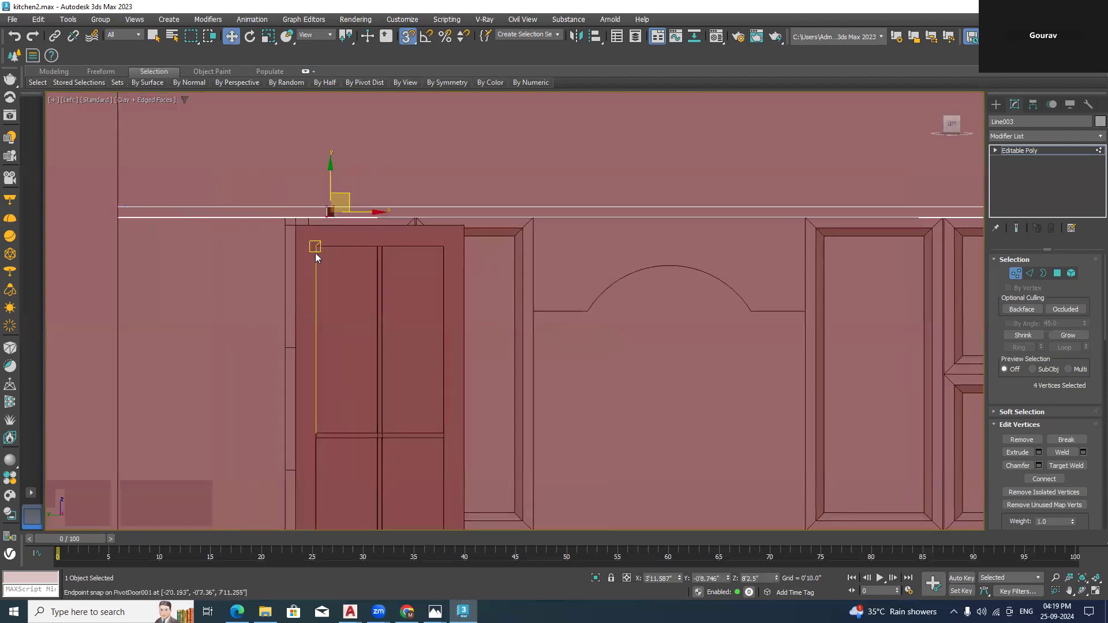
pyautogui.scroll(5, 318, 237)
pyautogui.moveTo(340, 209); pyautogui.dragTo(223, 209)
pyautogui.scroll(-5, 323, 218)
pyautogui.keyDown('alt'); pyautogui.moveTo(466, 247); pyautogui.dragTo(460, 268, button='middle'); pyautogui.keyUp('alt')
pyautogui.scroll(-3, 460, 268)
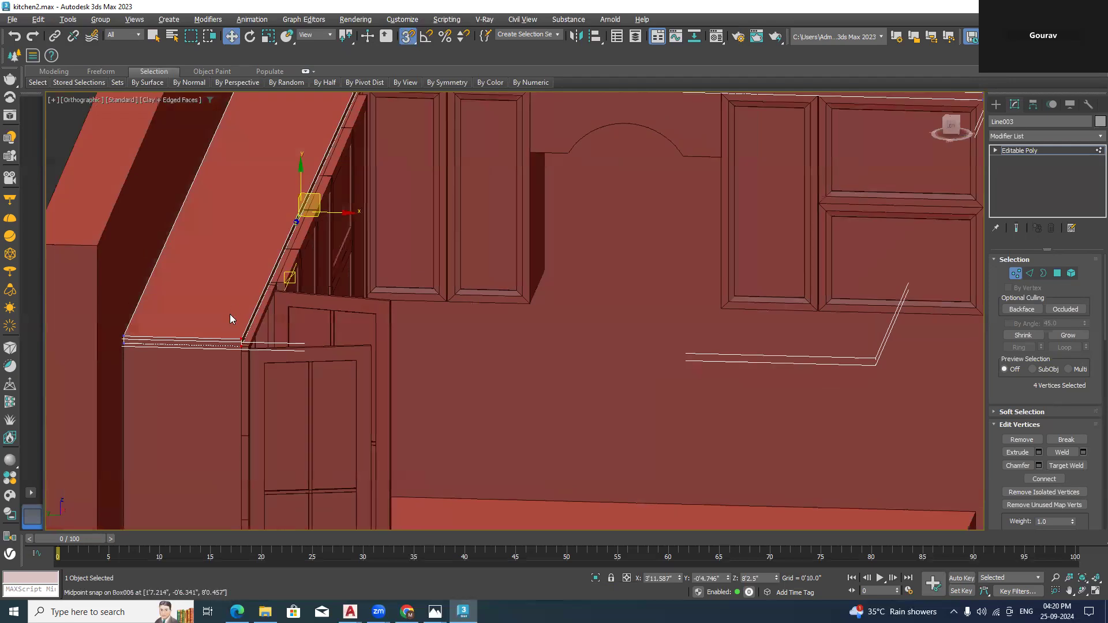
# Fine-tune the band's long front edge by snapping it to the open-door cabinet's front frame, and deselect the vertices
pyautogui.scroll(6, 267, 358)
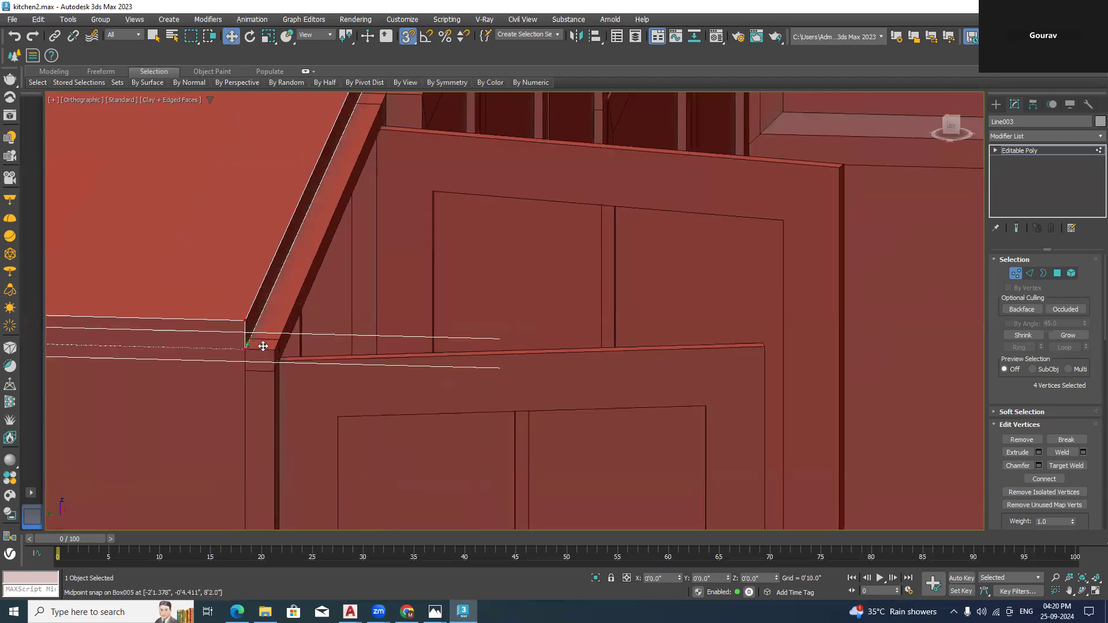
pyautogui.moveTo(263, 346); pyautogui.dragTo(270, 346)
pyautogui.scroll(-8, 273, 345)
pyautogui.keyDown('alt'); pyautogui.moveTo(521, 351); pyautogui.dragTo(426, 345, button='middle'); pyautogui.keyUp('alt')
pyautogui.click(785, 329)
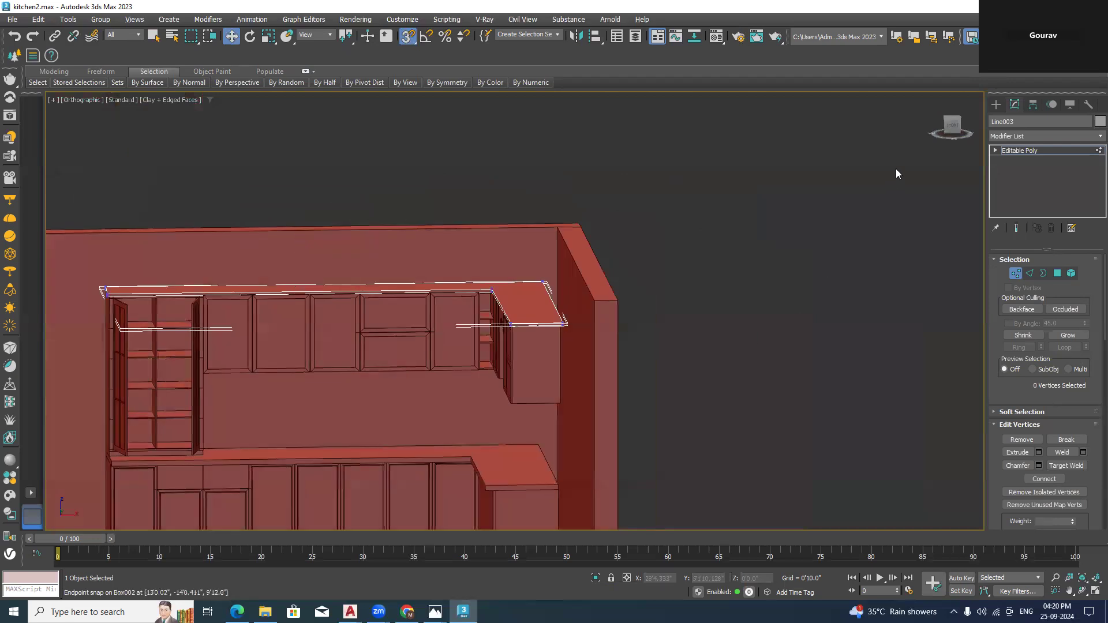
# In the front view, snap the vertices of the short leg's wall-side edge to the last upper cabinet's back edge
pyautogui.click(953, 128)
pyautogui.scroll(6, 570, 329)
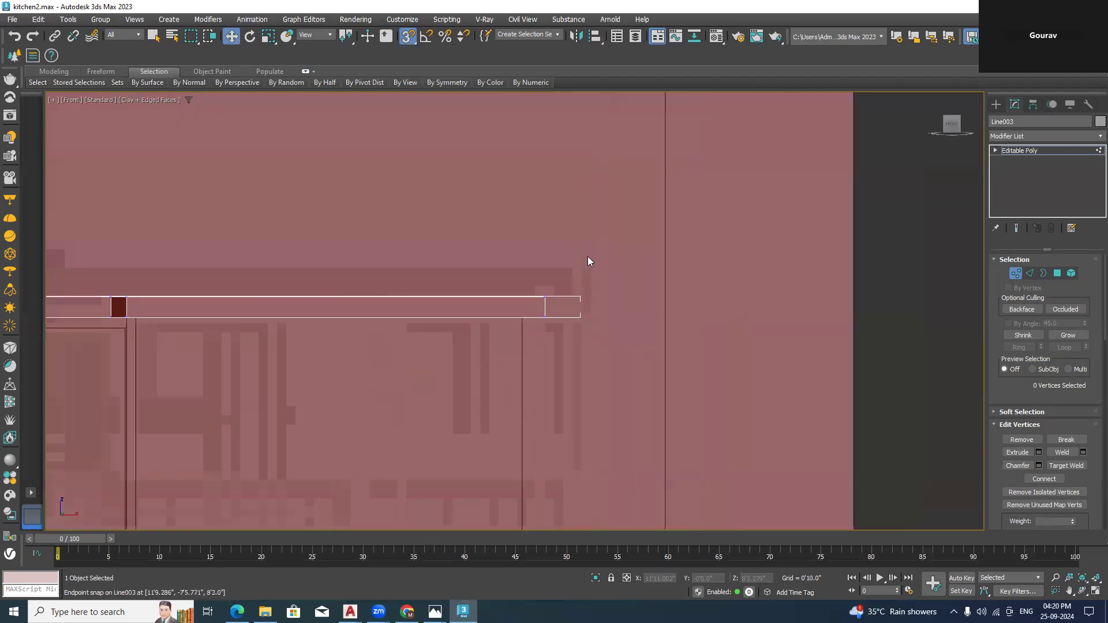
pyautogui.moveTo(541, 365); pyautogui.dragTo(500, 315)
pyautogui.scroll(3, 545, 318)
pyautogui.scroll(-5, 572, 332)
pyautogui.click(596, 378)
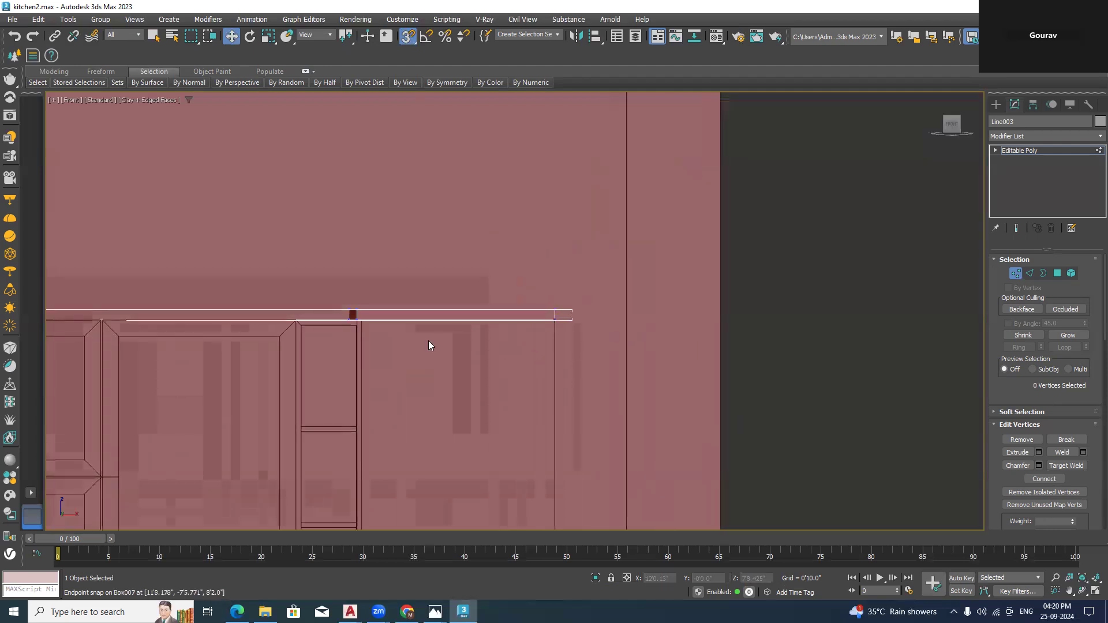
# Select the vertices of the short leg's inner edge and snap them to the front of the adjoining-wall cabinets
pyautogui.moveTo(382, 375); pyautogui.dragTo(383, 374)
pyautogui.scroll(4, 361, 317)
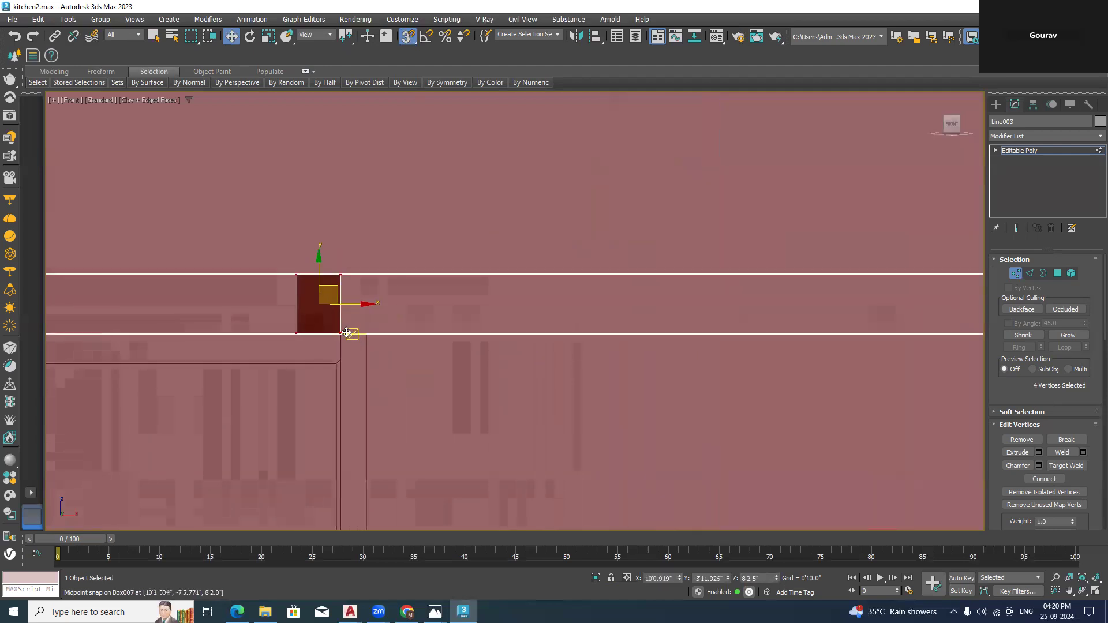
pyautogui.moveTo(343, 331); pyautogui.dragTo(376, 330)
pyautogui.scroll(-4, 399, 337)
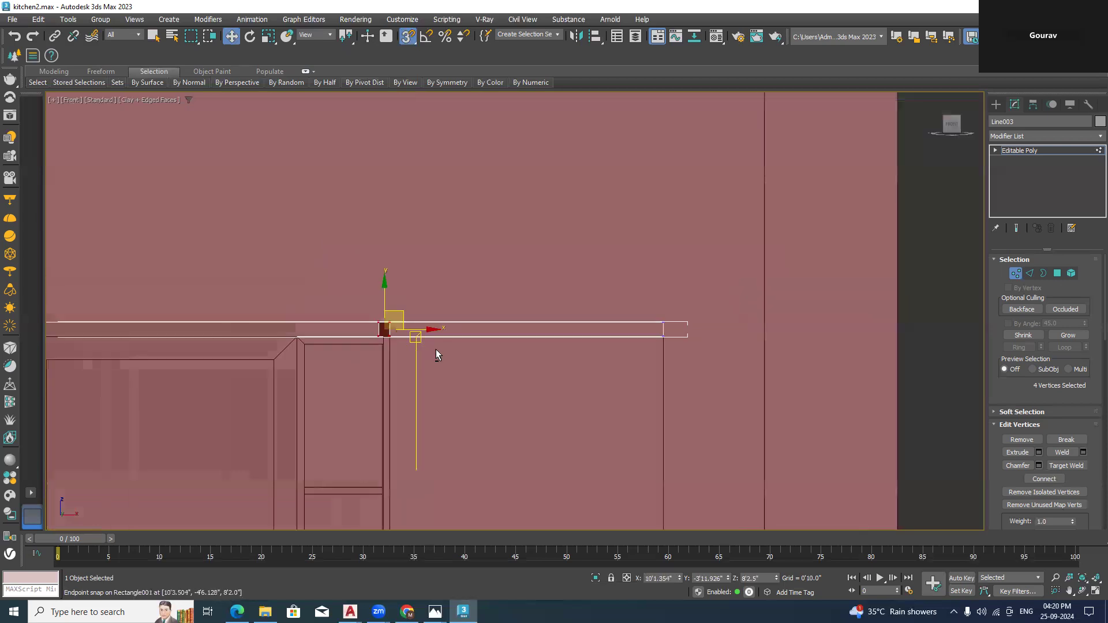
pyautogui.keyDown('alt'); pyautogui.moveTo(436, 350); pyautogui.dragTo(451, 373, button='middle'); pyautogui.keyUp('alt')
pyautogui.scroll(-6, 453, 372)
pyautogui.click(549, 341)
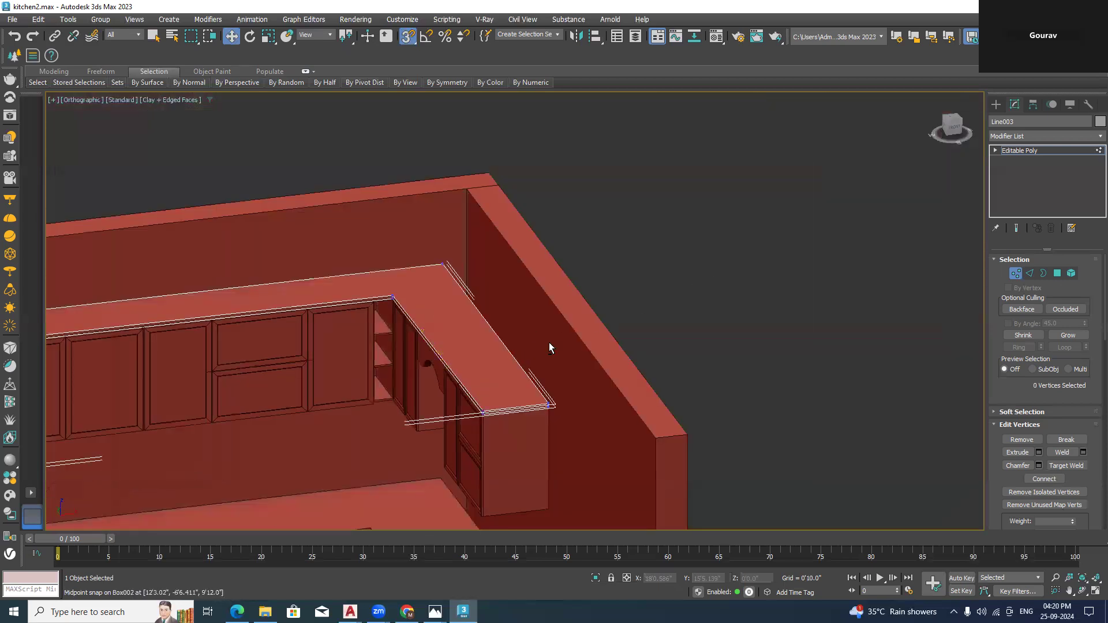
# Leave vertex editing and deselect the L-shaped band
pyautogui.scroll(4, 549, 342)
pyautogui.keyDown('alt'); pyautogui.moveTo(687, 280); pyautogui.dragTo(1013, 165, button='middle'); pyautogui.keyUp('alt')
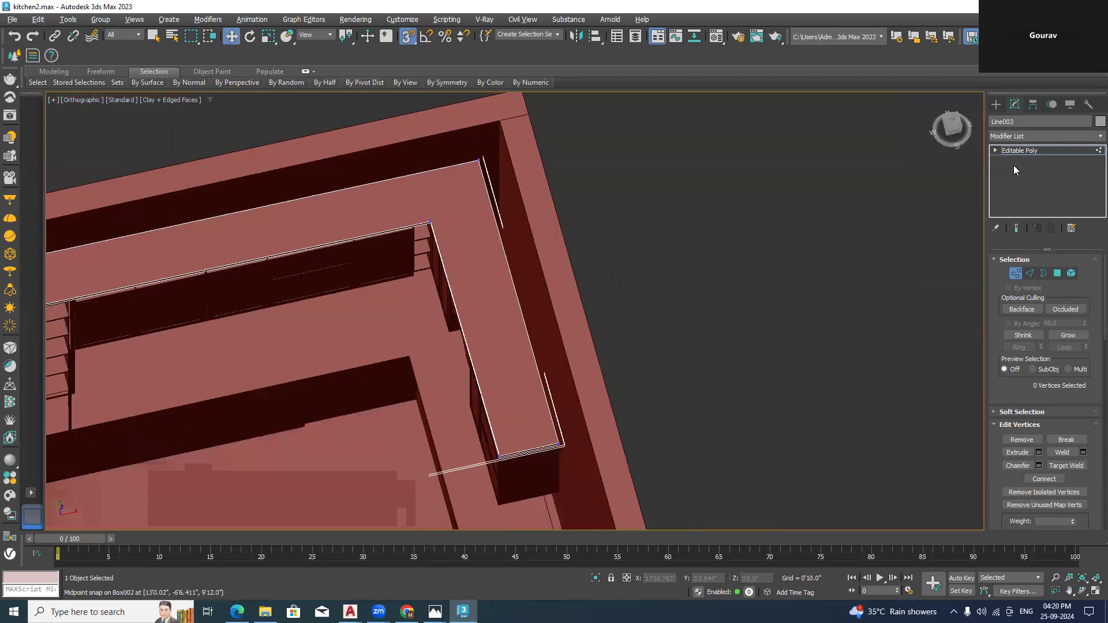
pyautogui.click(996, 105)
pyautogui.click(798, 252)
# In the top view, turn snapping off and move the side wall inward to meet the backs of the cabinets
pyautogui.click(951, 124)
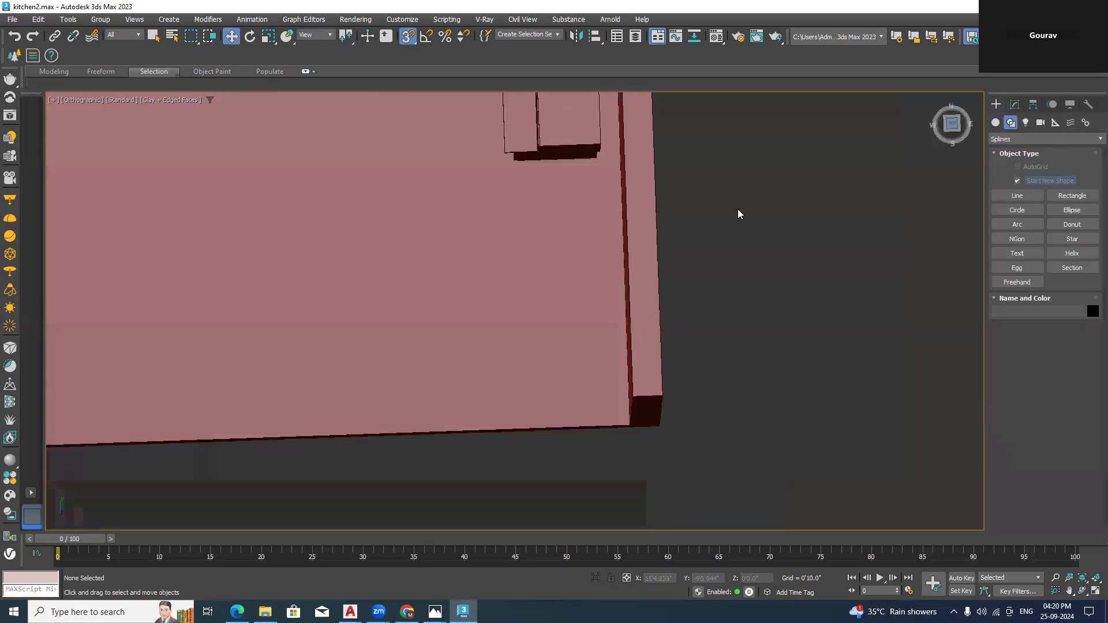
pyautogui.click(672, 260)
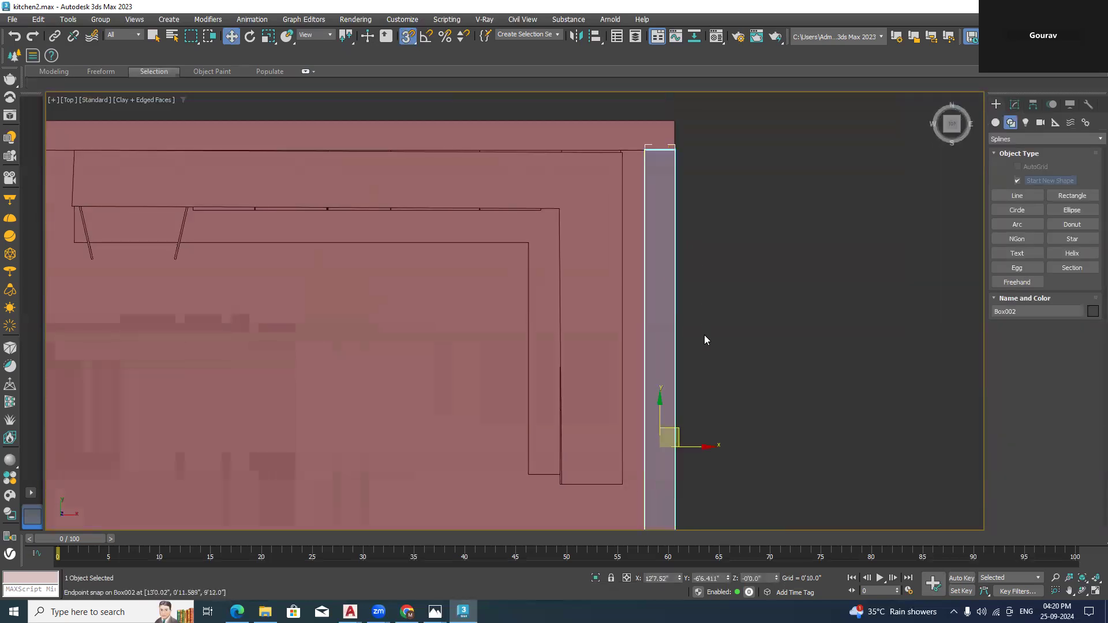
pyautogui.click(408, 37)
pyautogui.moveTo(706, 448); pyautogui.dragTo(687, 448)
pyautogui.click(783, 404)
pyautogui.scroll(-3, 783, 404)
pyautogui.keyDown('alt'); pyautogui.moveTo(705, 421); pyautogui.dragTo(753, 340, button='middle'); pyautogui.keyUp('alt')
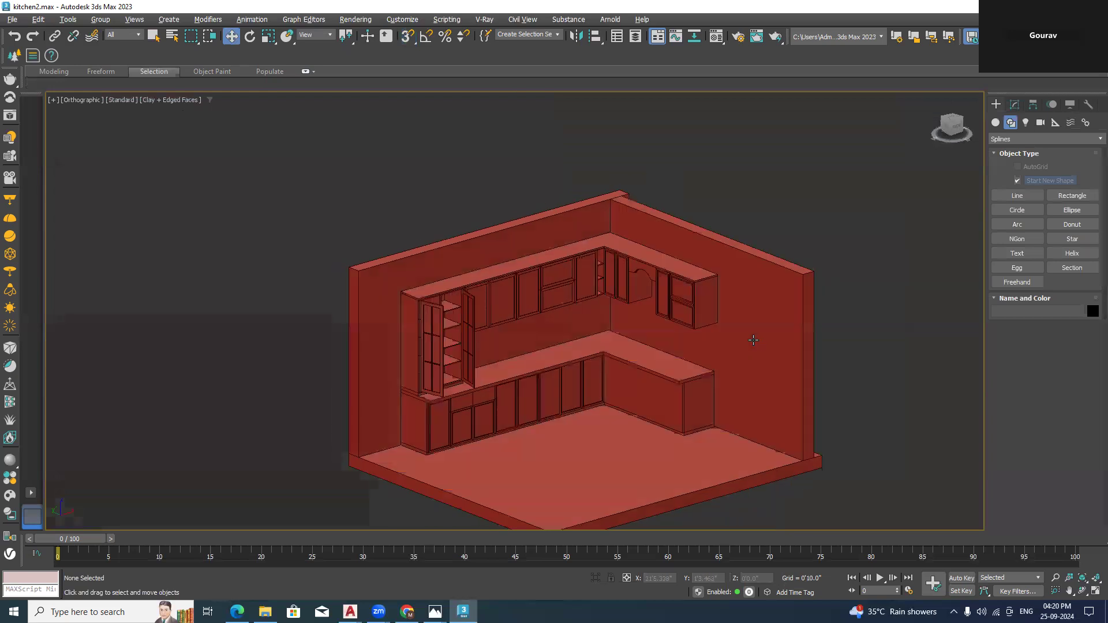
pyautogui.scroll(2, 696, 291)
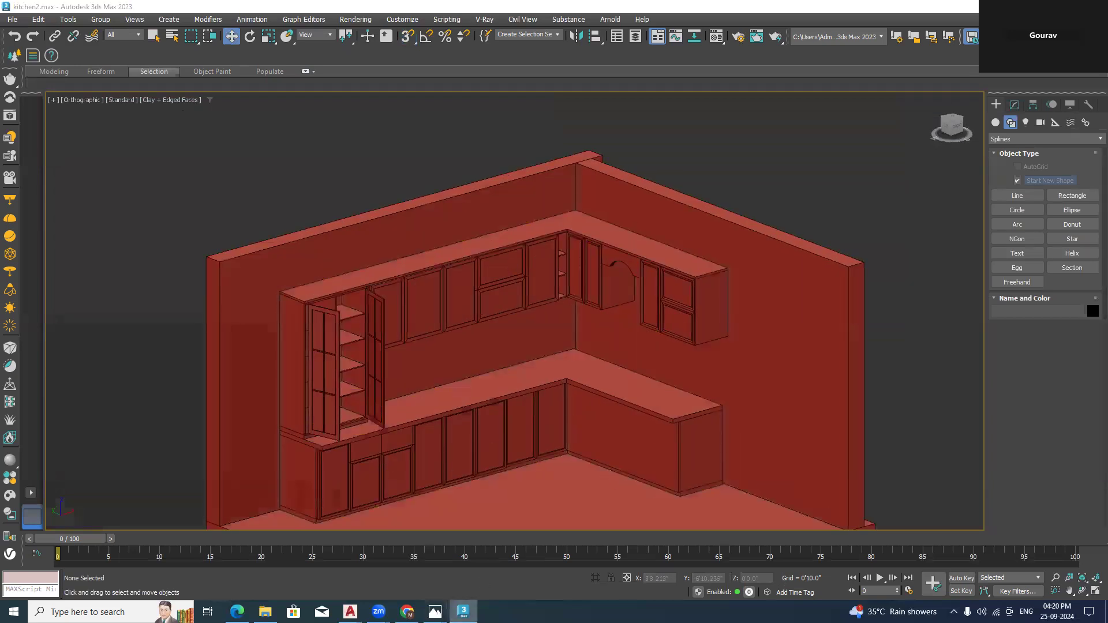
pyautogui.hotkey('alt', 'Tab')
pyautogui.hotkey('alt', 'Tab')
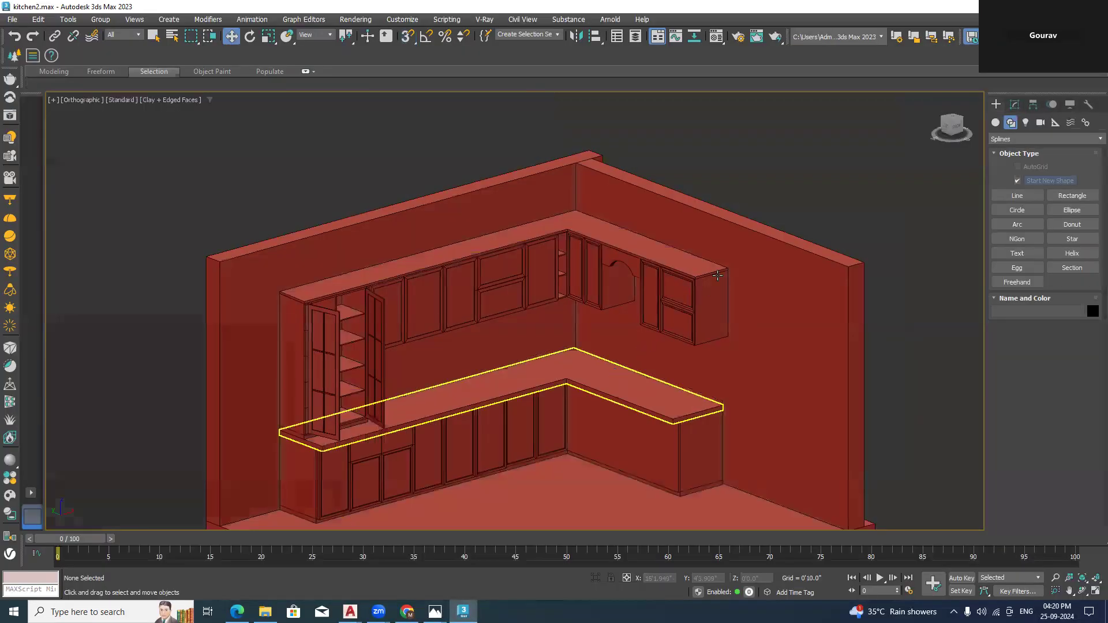
pyautogui.click(1015, 105)
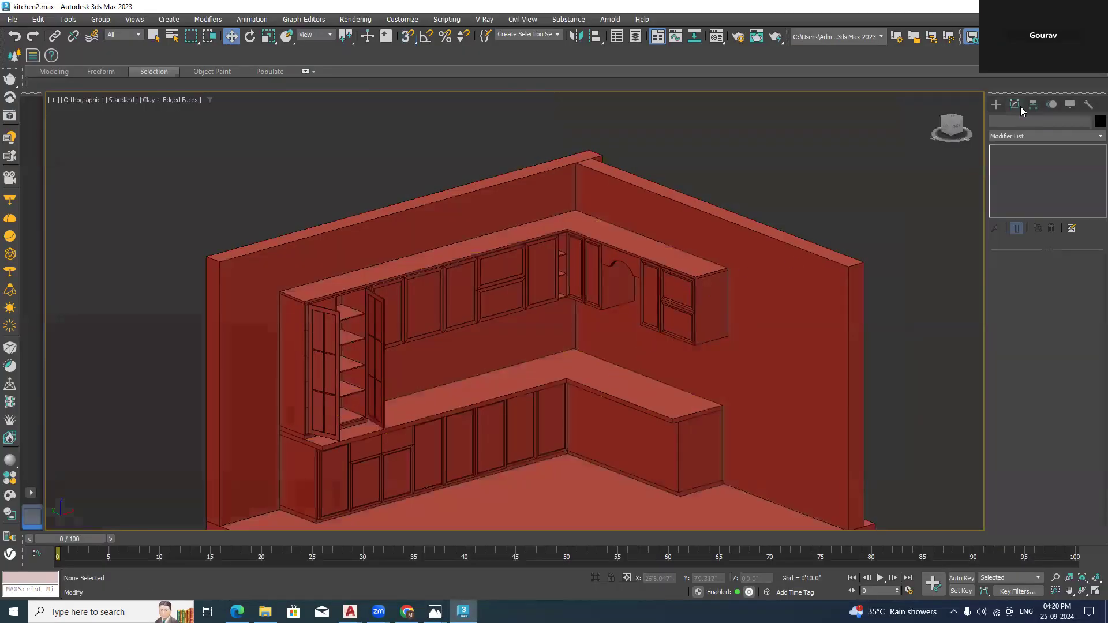
pyautogui.click(995, 105)
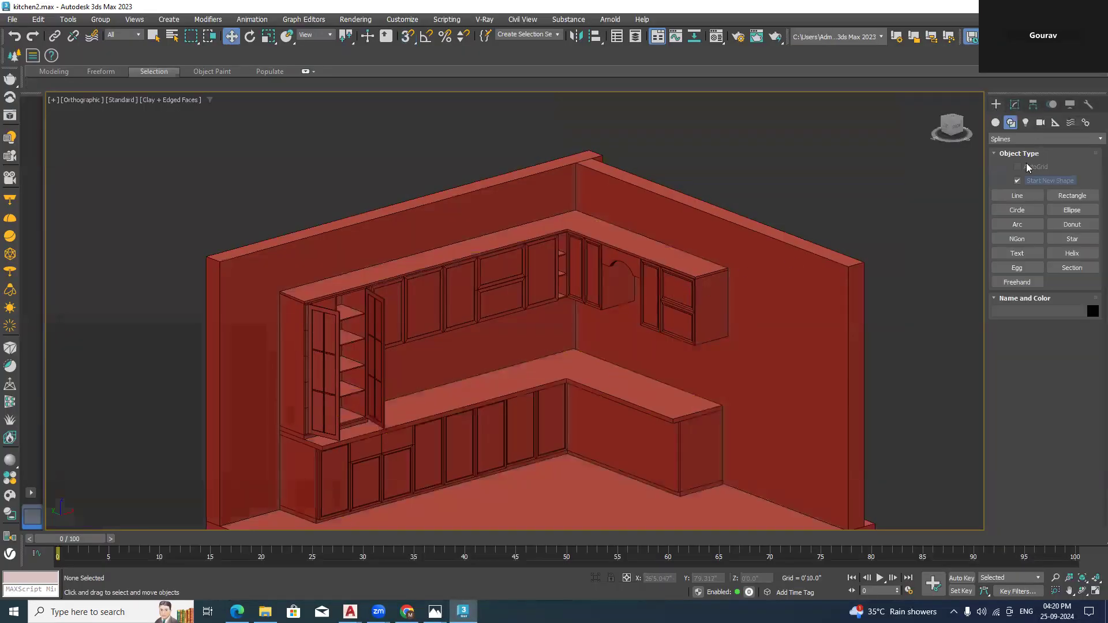
# Start the Line tool with snapping on and set its drag type to Corner
pyautogui.click(1018, 195)
pyautogui.scroll(5, 717, 254)
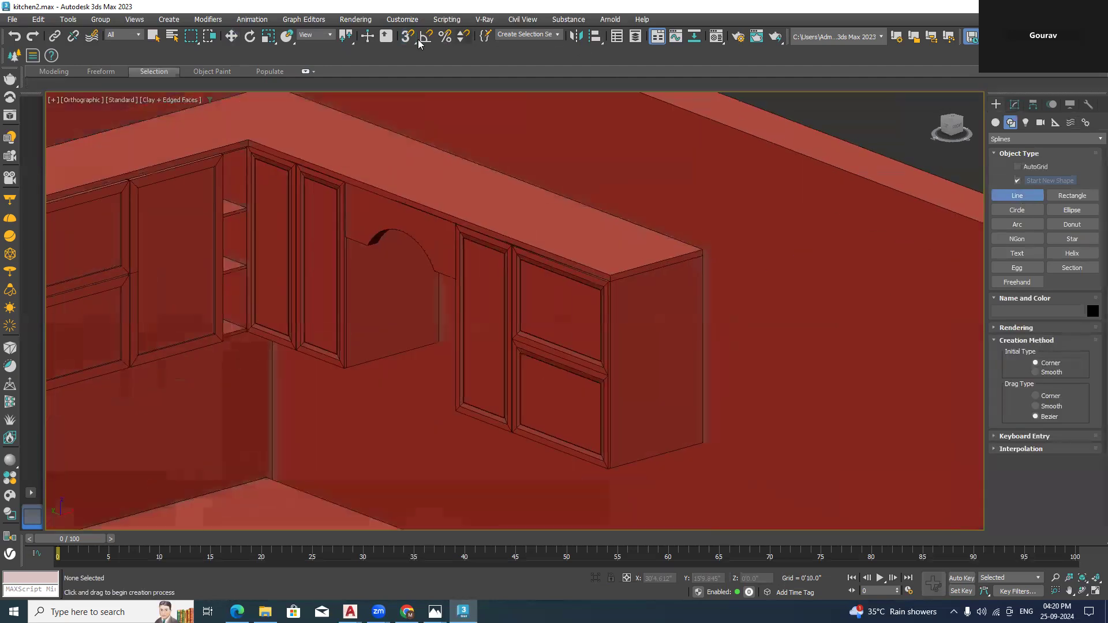
pyautogui.click(408, 36)
pyautogui.scroll(3, 705, 246)
pyautogui.click(705, 243)
pyautogui.rightClick(741, 293)
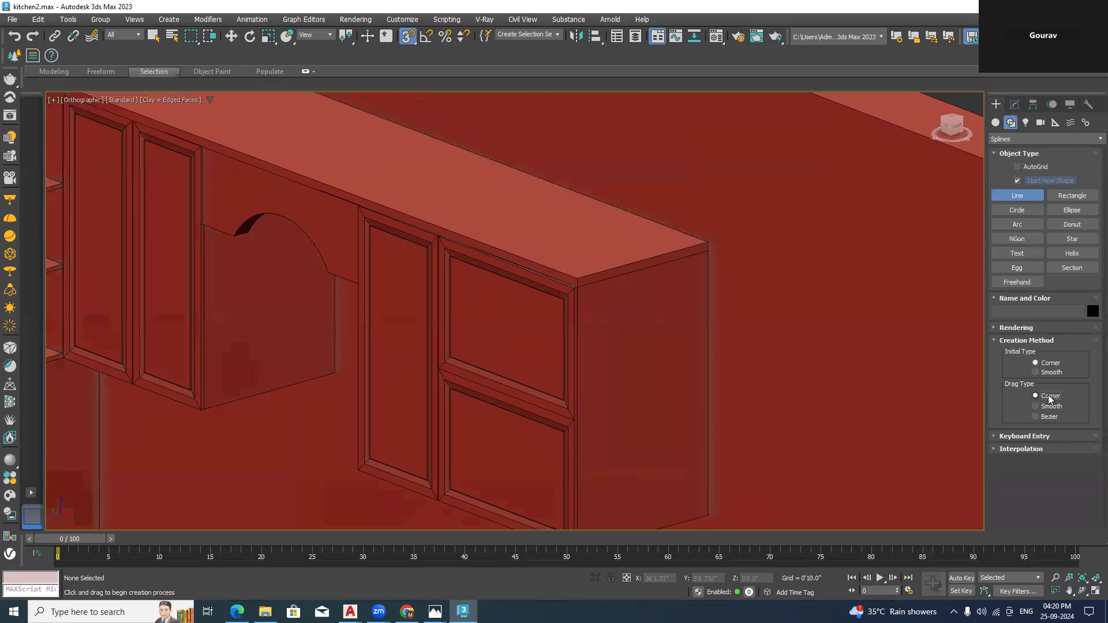
# Draw a snapped line from the short leg's back end corner around its front corner to the band's inner corner
pyautogui.scroll(2, 704, 239)
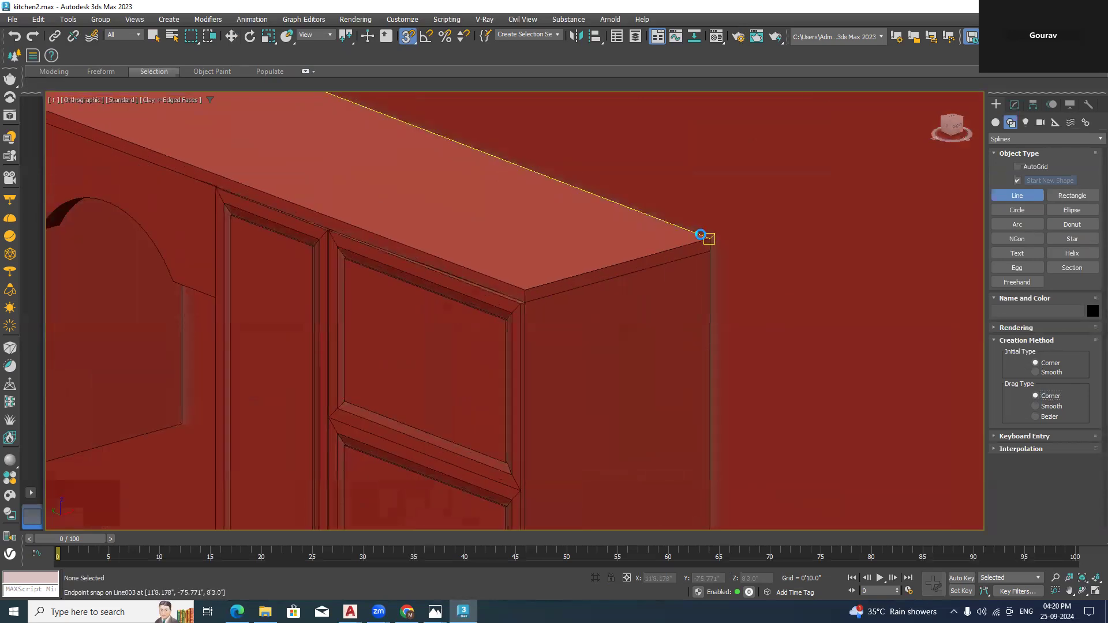
pyautogui.click(703, 237)
pyautogui.click(521, 288)
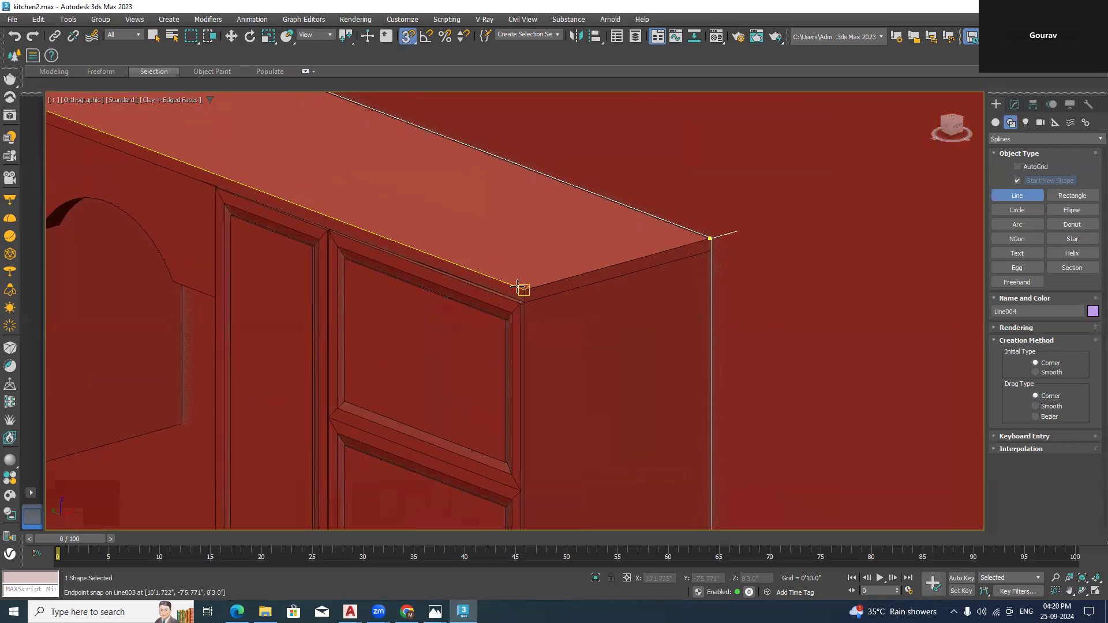
pyautogui.scroll(-3, 535, 227)
pyautogui.moveTo(430, 233); pyautogui.dragTo(840, 368, button='middle')
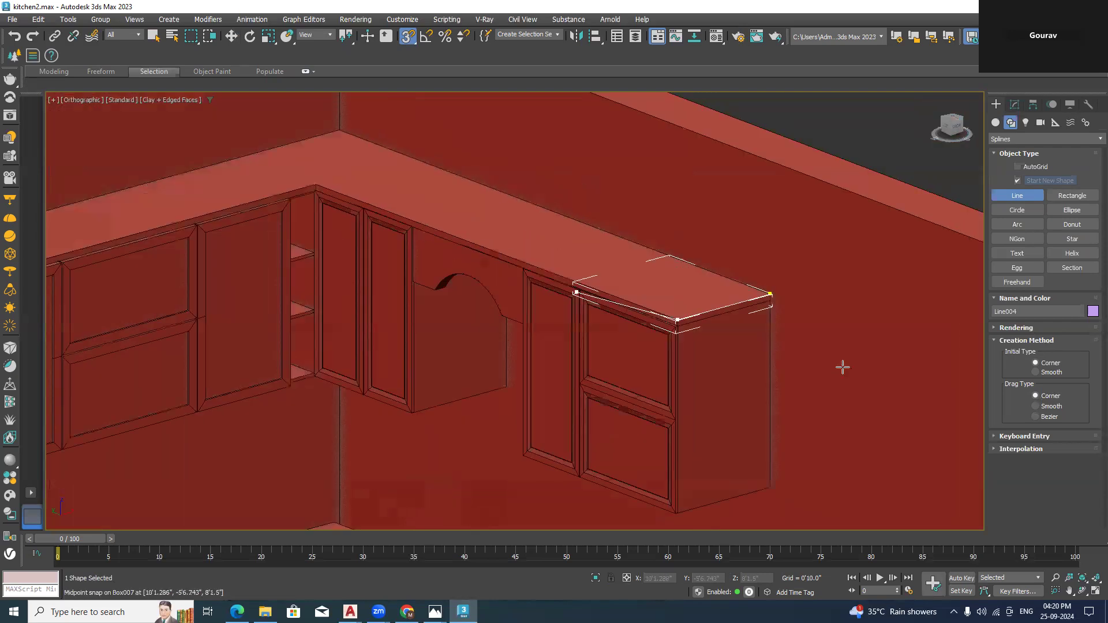
pyautogui.scroll(2, 589, 250)
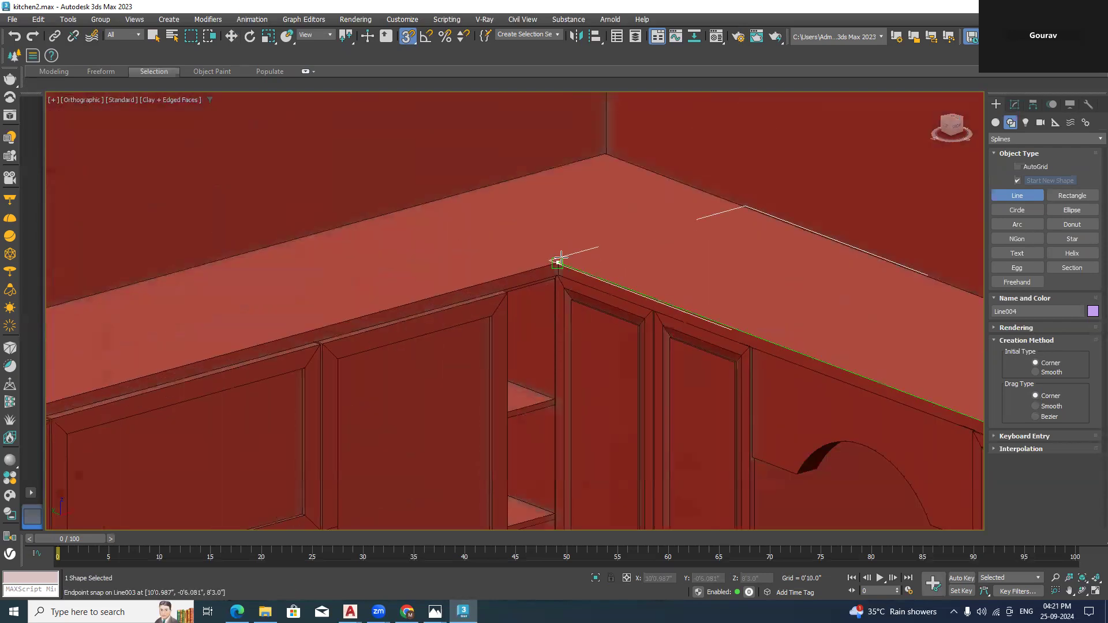
pyautogui.click(561, 258)
# Continue the line along the long front edge to the far end's front and back corners and finish it
pyautogui.scroll(-4, 561, 257)
pyautogui.moveTo(477, 295); pyautogui.dragTo(954, 208, button='middle')
pyautogui.scroll(3, 533, 299)
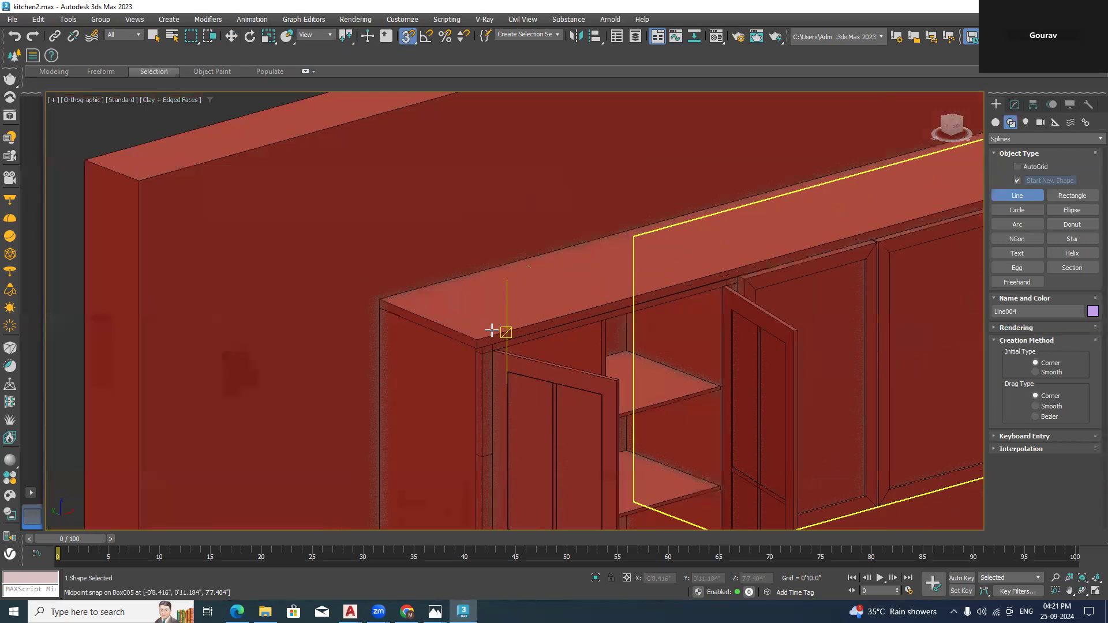
pyautogui.scroll(2, 478, 327)
pyautogui.click(474, 334)
pyautogui.click(197, 222)
pyautogui.rightClick(198, 222)
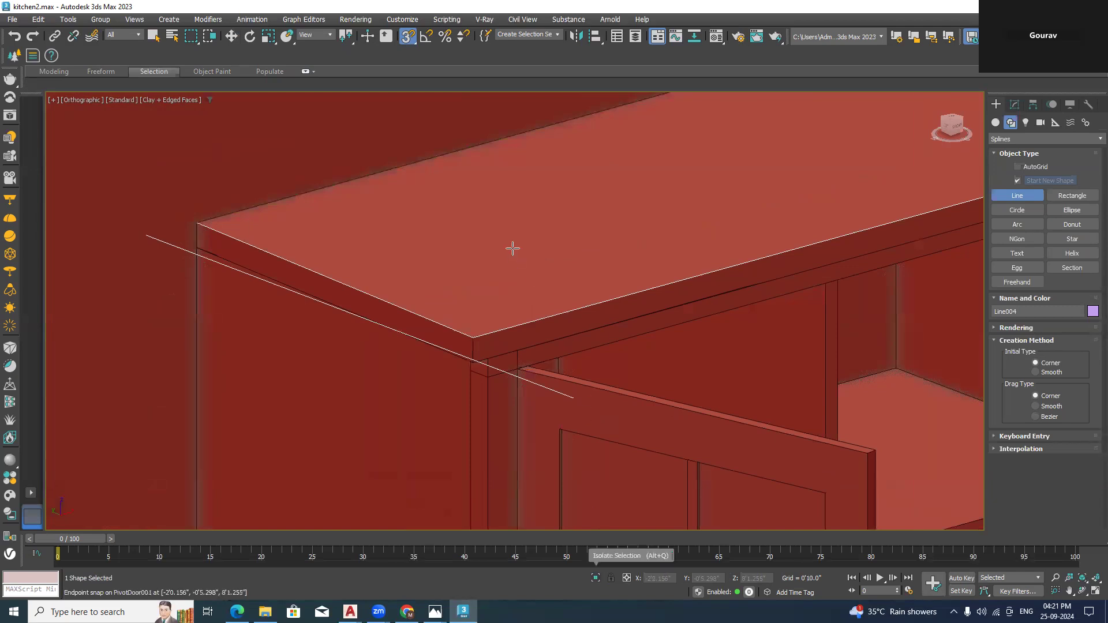
pyautogui.scroll(-3, 511, 247)
# Isolate the L-shaped top band together with the line traced along its edge
pyautogui.click(1015, 104)
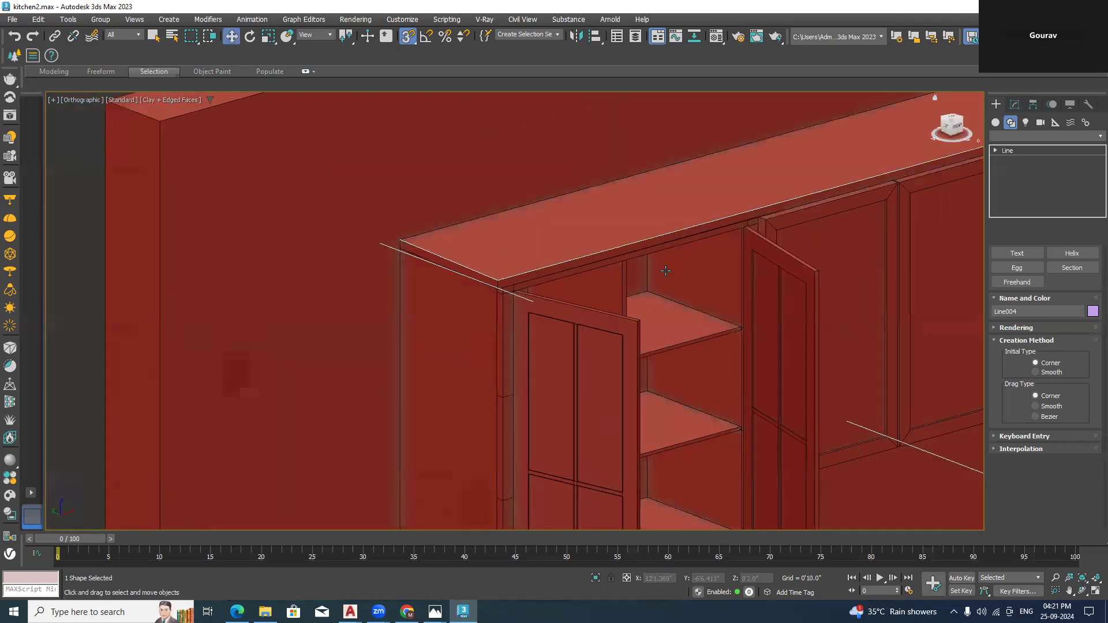
pyautogui.press('w')
pyautogui.scroll(-3, 601, 255)
pyautogui.keyDown('ctrl'); pyautogui.click(602, 255); pyautogui.keyUp('ctrl')
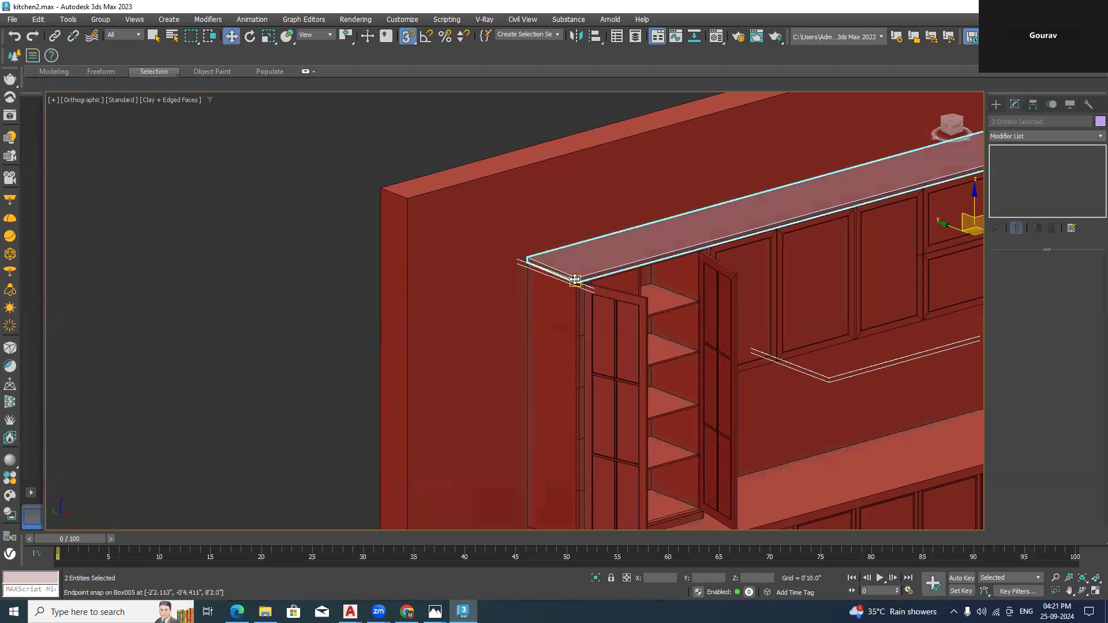
pyautogui.click(595, 578)
pyautogui.click(736, 408)
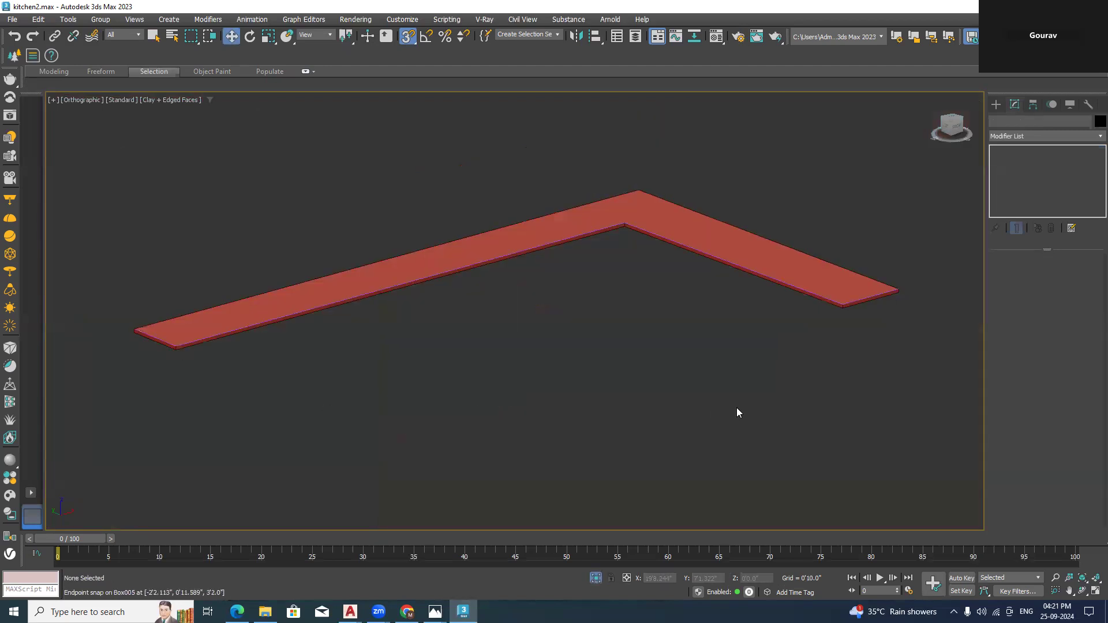
# Select the traced line at the band's short end and switch to the left view
pyautogui.scroll(4, 869, 301)
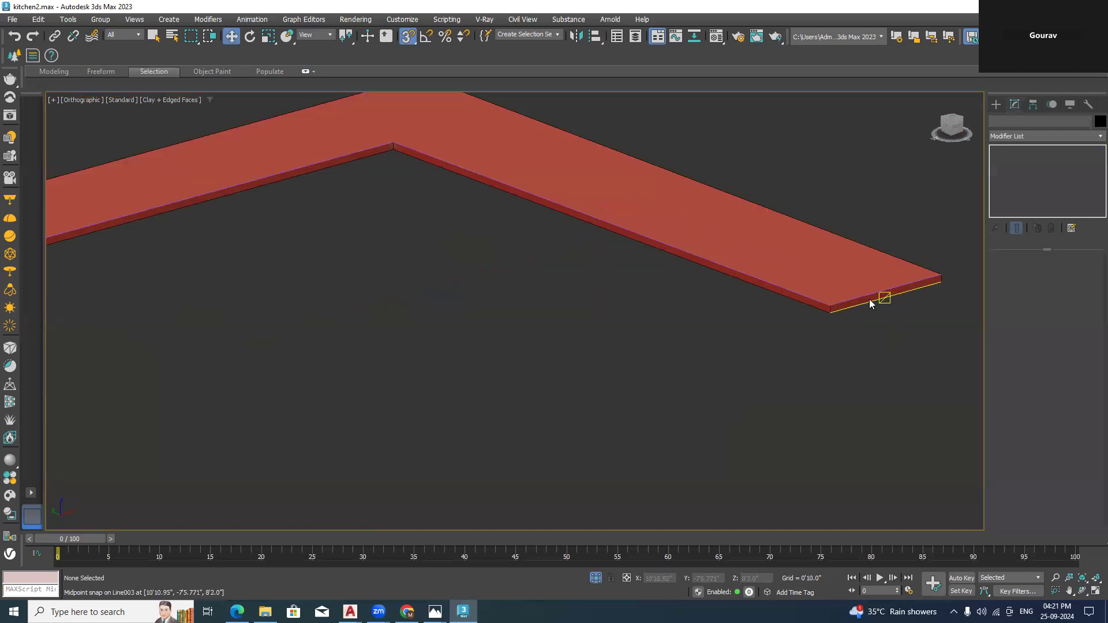
pyautogui.scroll(2, 870, 299)
pyautogui.click(873, 287)
pyautogui.moveTo(900, 284); pyautogui.dragTo(757, 286, button='middle')
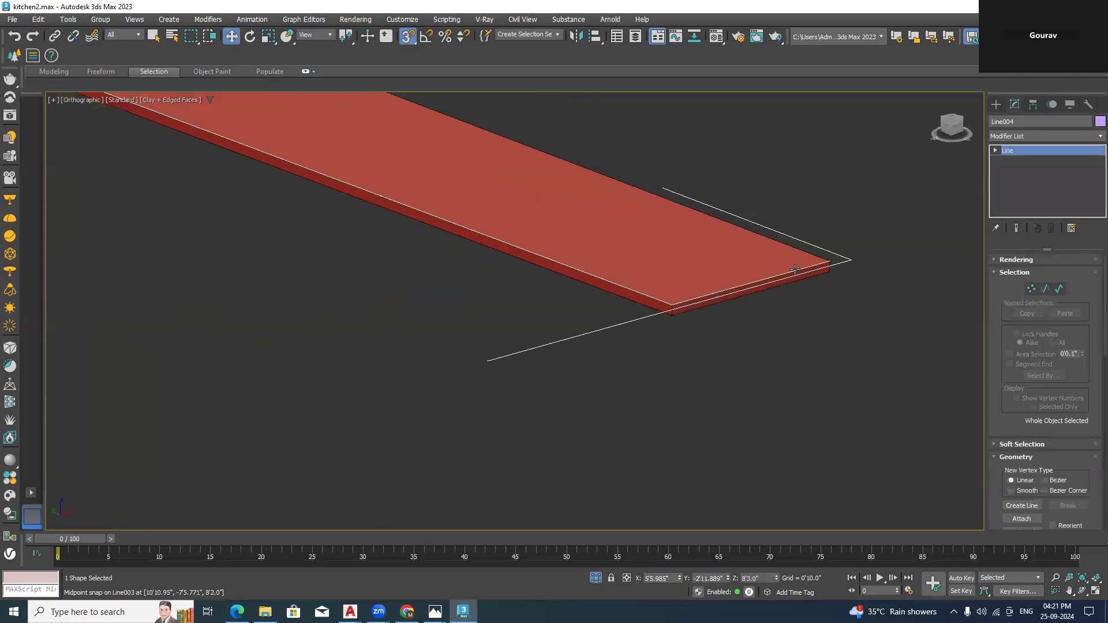
pyautogui.click(946, 130)
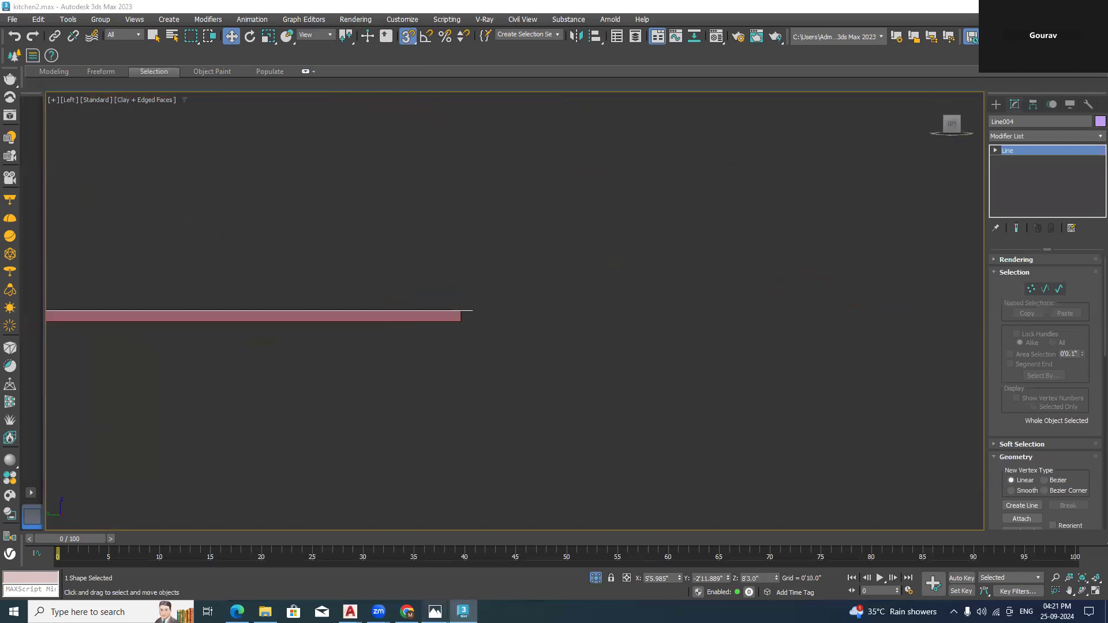
# Check the shape of the upper cabinets' crown trim in the reference photo, then return to 3ds Max
pyautogui.moveTo(435, 611)
pyautogui.click(557, 562)
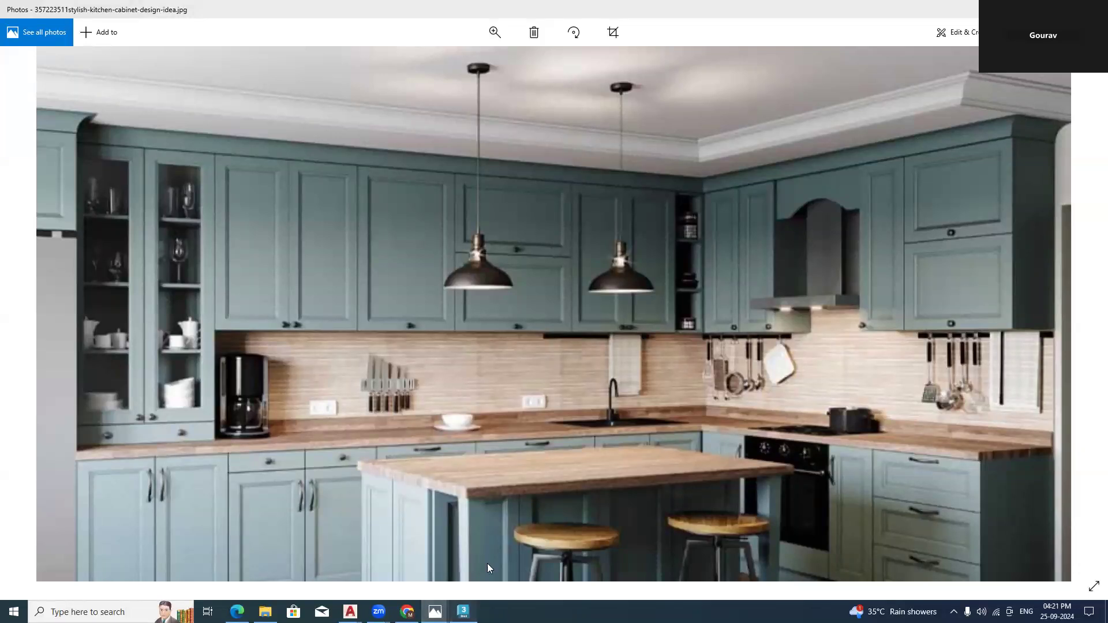
pyautogui.hotkey('alt', 'Tab')
# Beside the band's end, draw an open L-shaped line for the trim profile's vertical back and short bottom edge
pyautogui.click(997, 104)
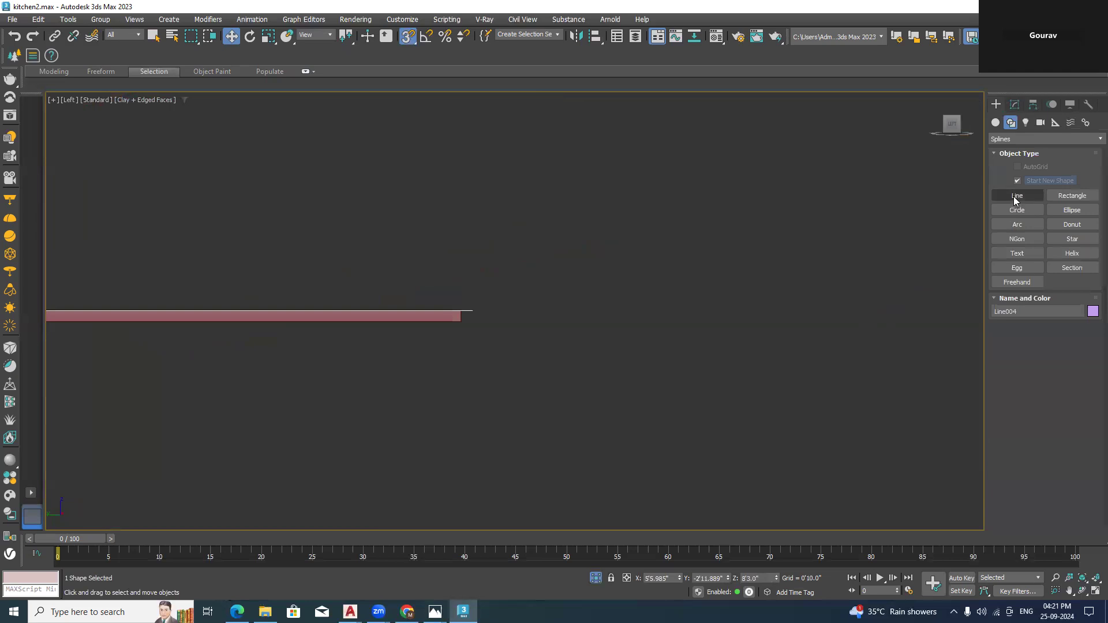
pyautogui.click(1017, 197)
pyautogui.scroll(3, 540, 312)
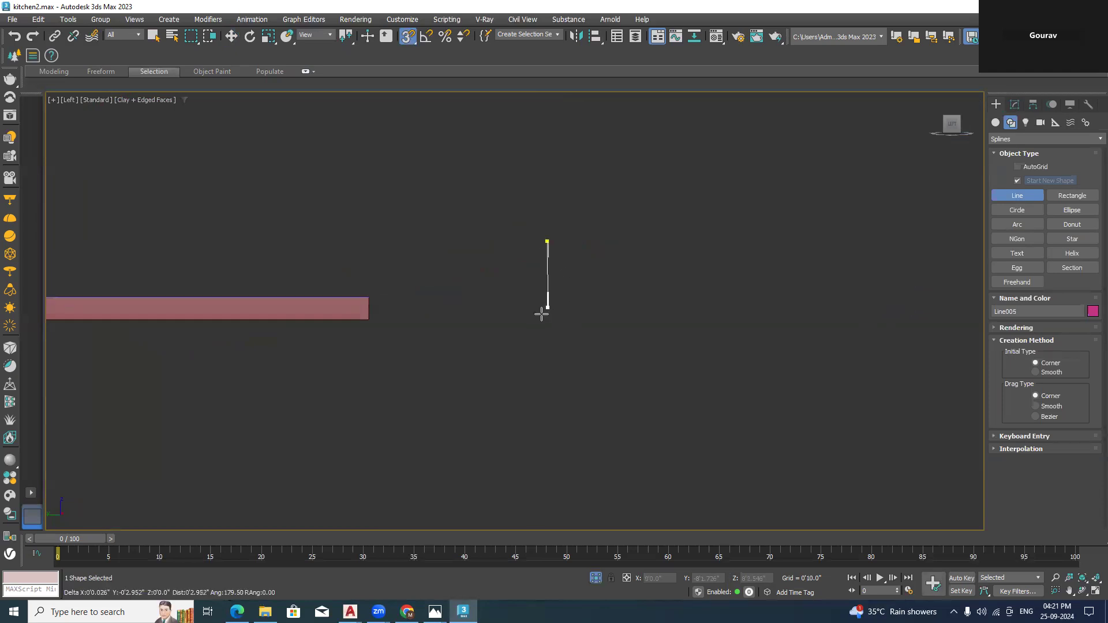
pyautogui.click(547, 307)
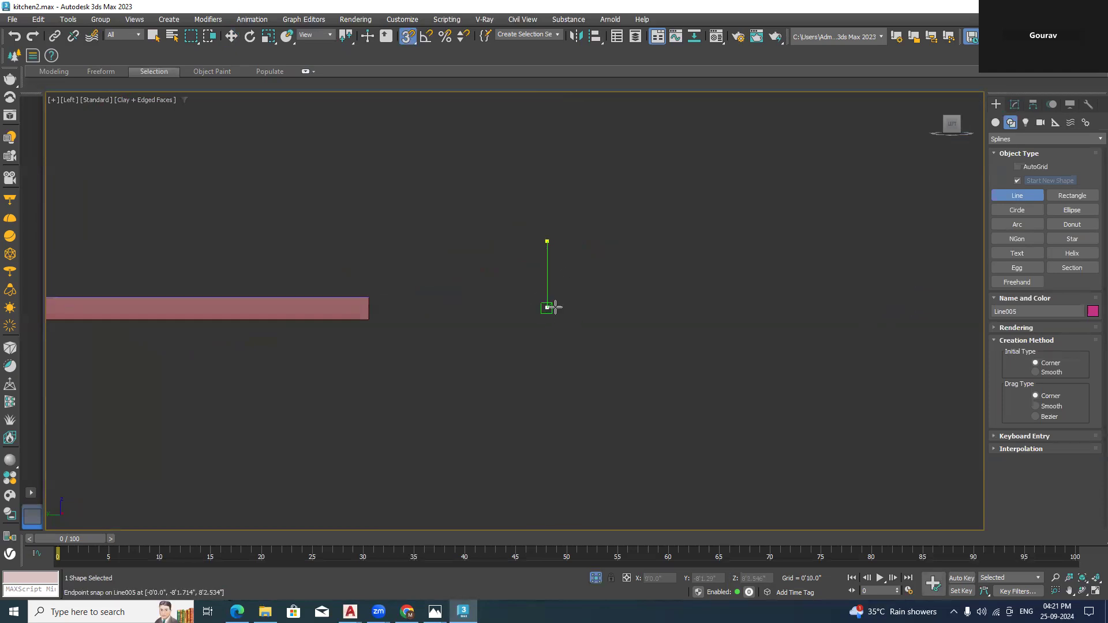
pyautogui.scroll(3, 571, 311)
pyautogui.hotkey('ctrl', 'z')
pyautogui.hotkey('ctrl', 'z')
pyautogui.click(523, 225)
pyautogui.click(523, 299)
pyautogui.click(544, 299)
pyautogui.rightClick(537, 299)
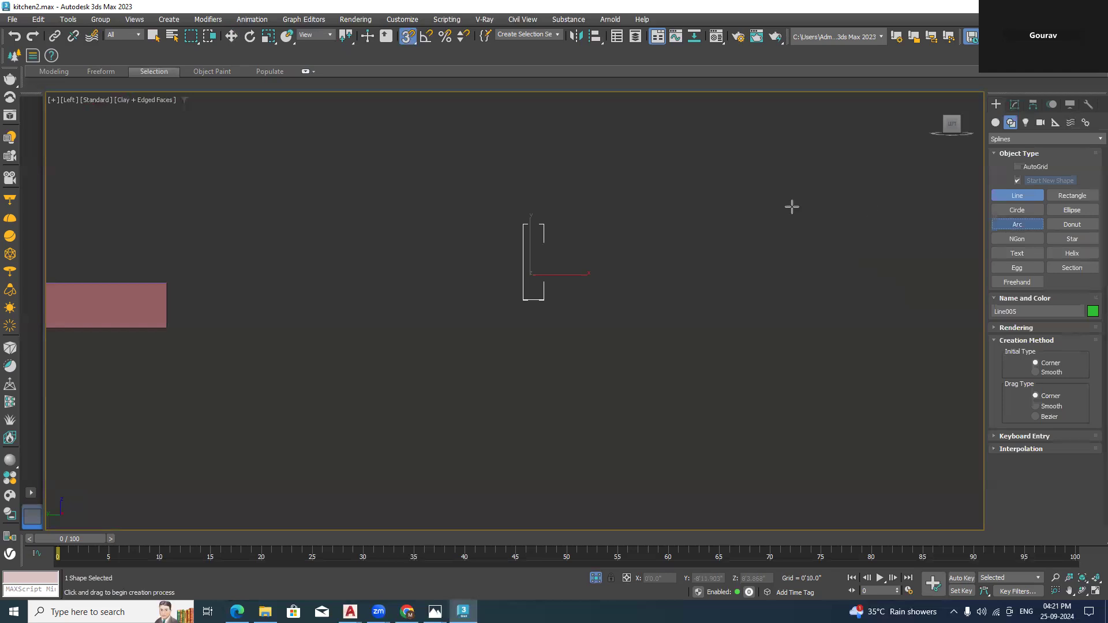
pyautogui.moveTo(539, 272); pyautogui.dragTo(517, 281, button='middle')
pyautogui.moveTo(520, 308); pyautogui.dragTo(544, 233)
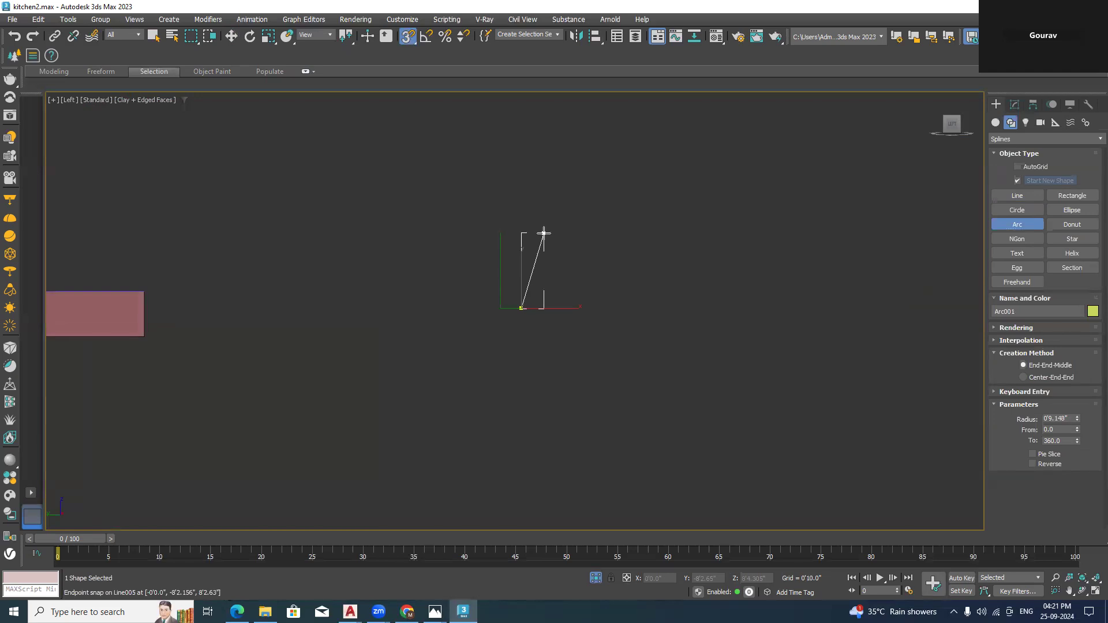
pyautogui.click(532, 250)
pyautogui.scroll(3, 532, 251)
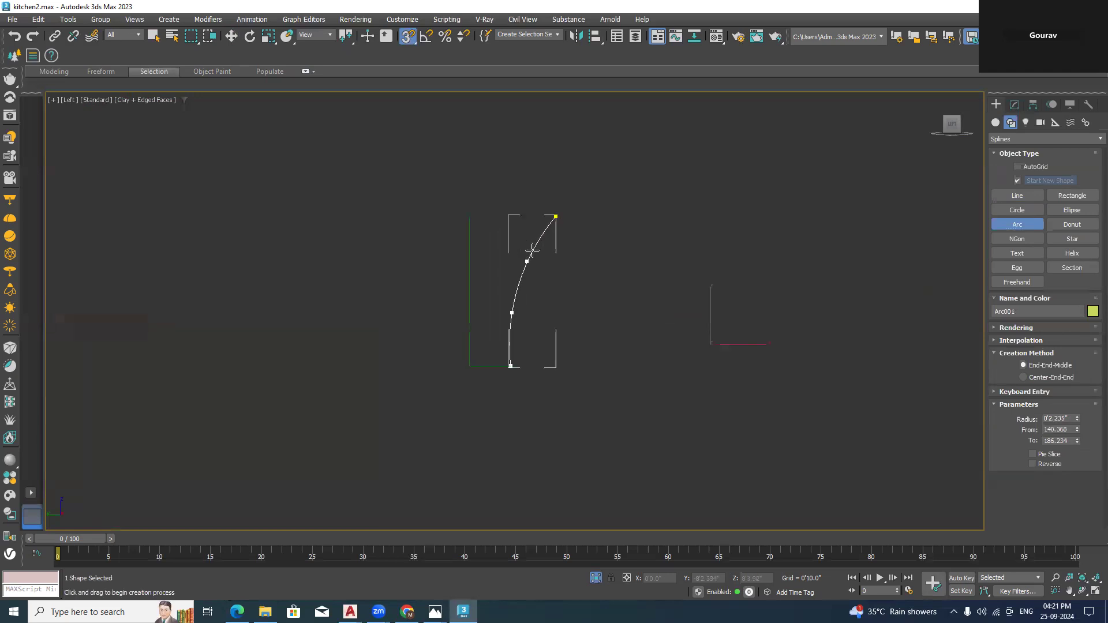
pyautogui.hotkey('ctrl', 'z')
# Draw an arc of about 1.93" radius down to the bottom edge's end and a horizontal line from its upper end past the back edge
pyautogui.moveTo(578, 229); pyautogui.dragTo(511, 366)
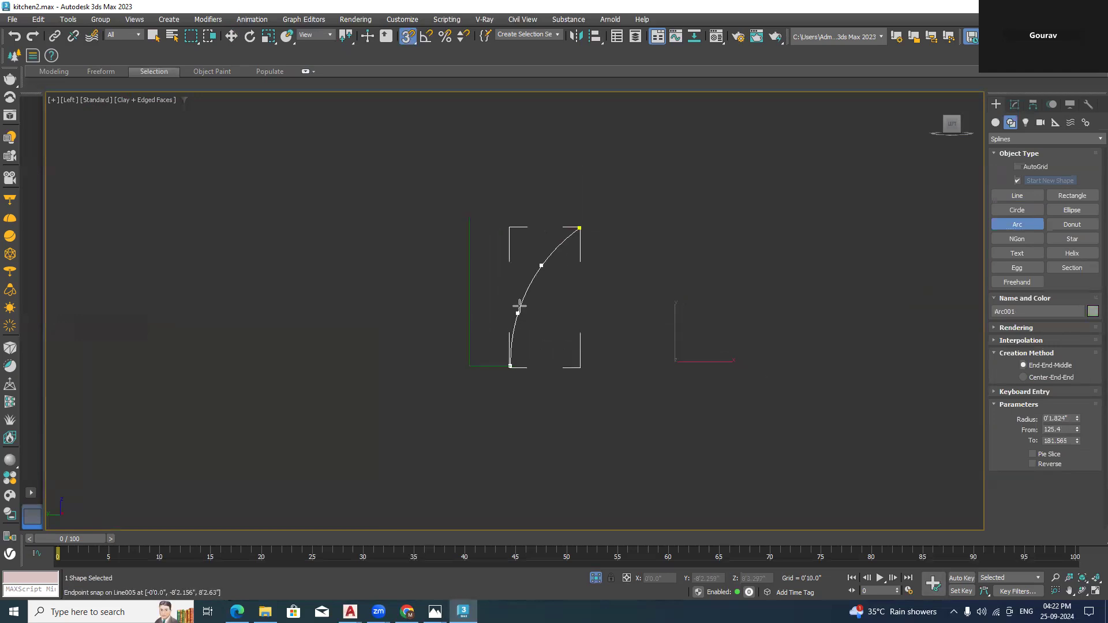
pyautogui.click(520, 307)
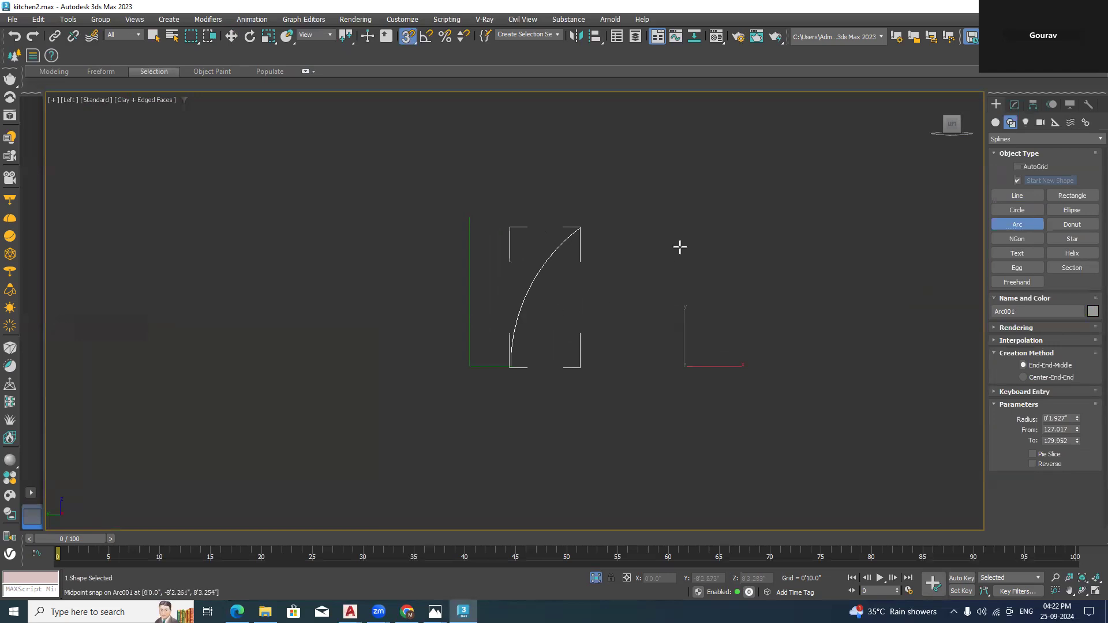
pyautogui.click(1017, 195)
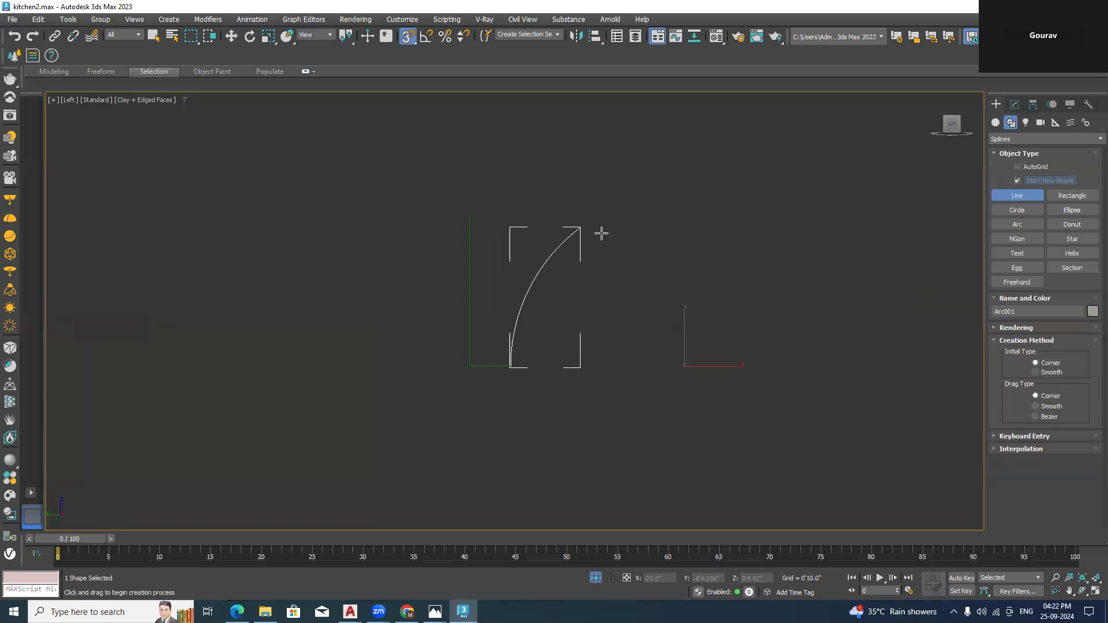
pyautogui.click(579, 228)
pyautogui.click(445, 229)
pyautogui.rightClick(443, 229)
pyautogui.press('w')
pyautogui.click(642, 356)
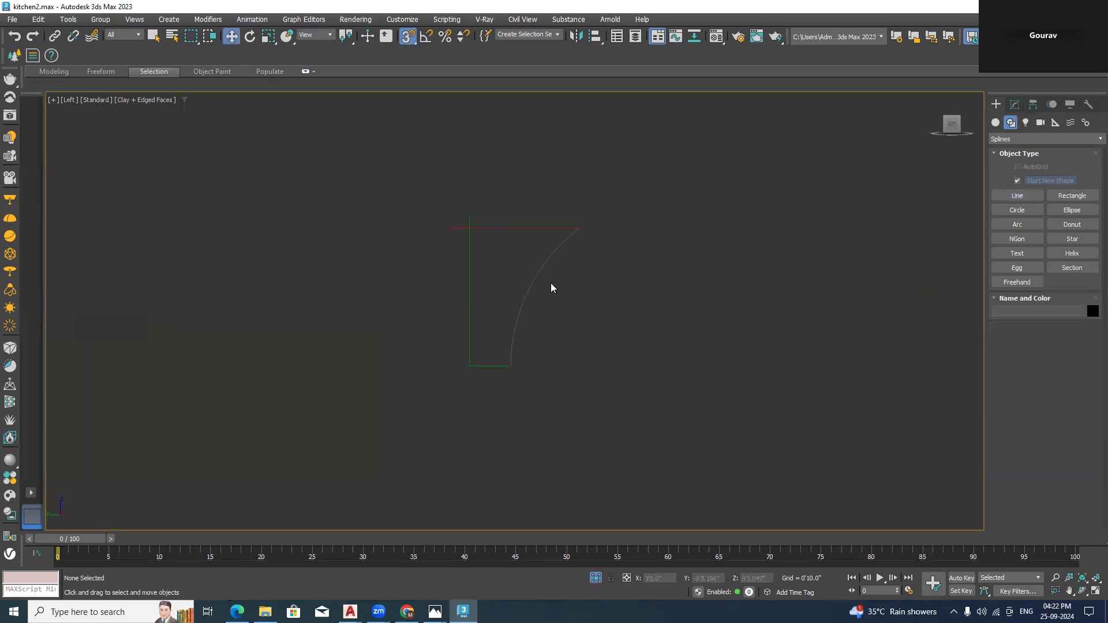
# Attach the arc and the horizontal top line to the L-shaped line as one spline object
pyautogui.click(1018, 107)
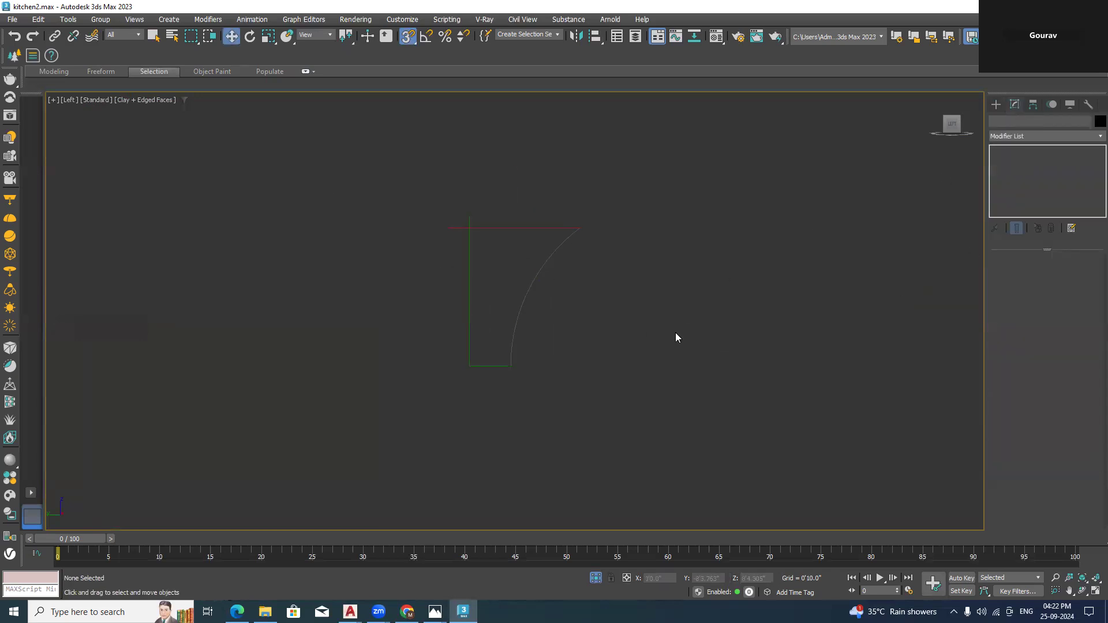
pyautogui.click(469, 306)
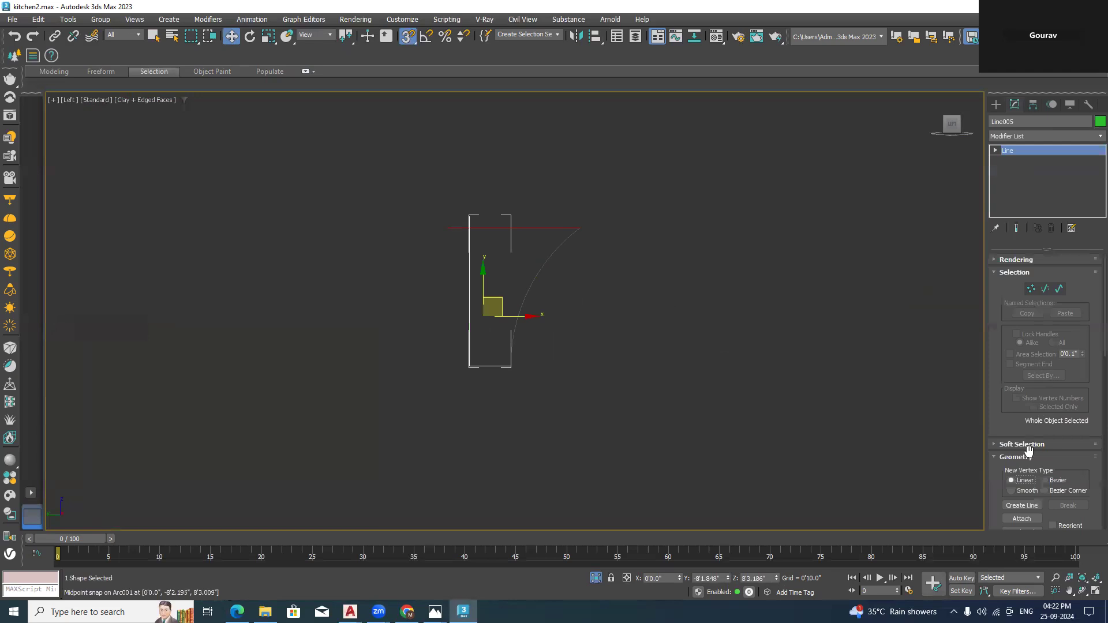
pyautogui.scroll(-2, 1024, 447)
pyautogui.click(1021, 484)
pyautogui.click(551, 249)
pyautogui.click(513, 347)
pyautogui.click(1021, 483)
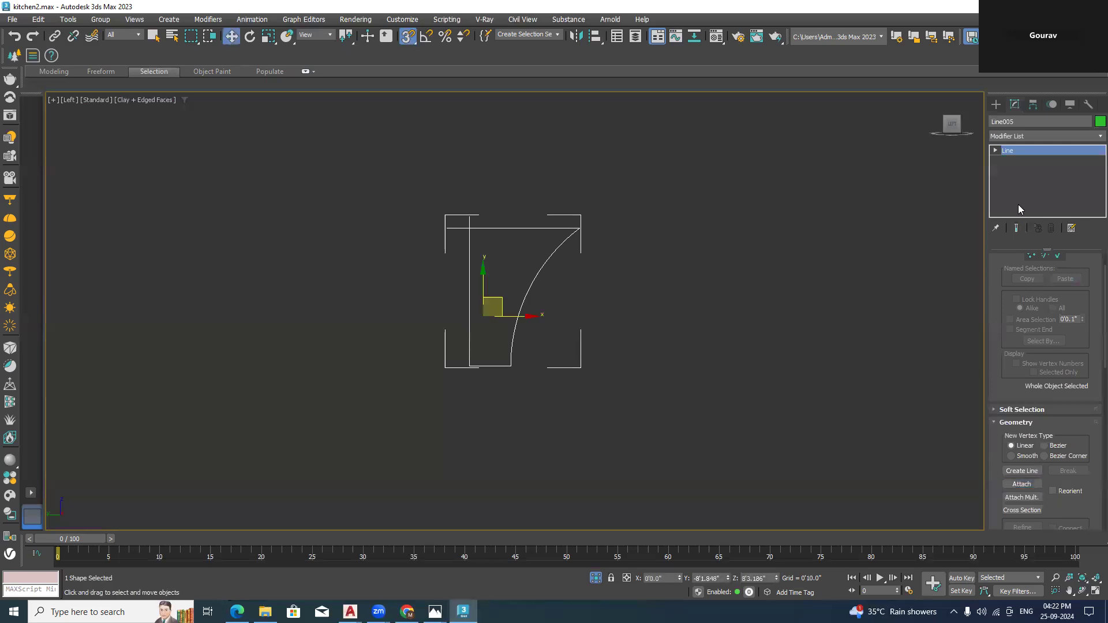
# At spline level, trim the overshooting ends of the vertical and horizontal lines at the profile's upper back corner
pyautogui.click(1016, 180)
pyautogui.scroll(-4, 1020, 466)
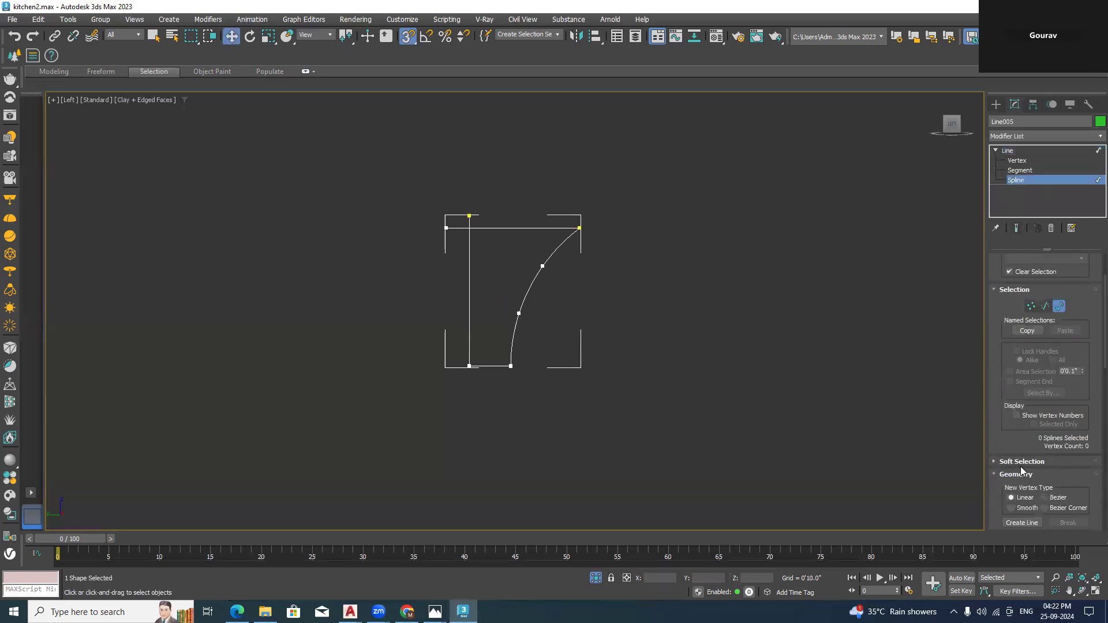
pyautogui.scroll(-4, 1020, 501)
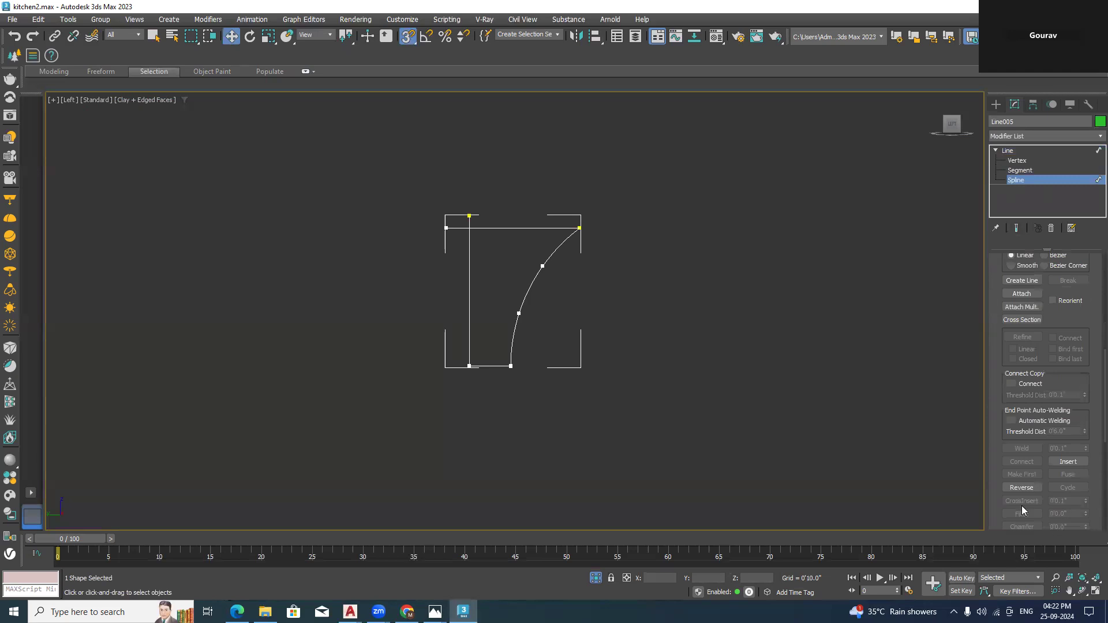
pyautogui.click(1022, 503)
pyautogui.scroll(4, 485, 229)
pyautogui.click(458, 222)
pyautogui.click(436, 232)
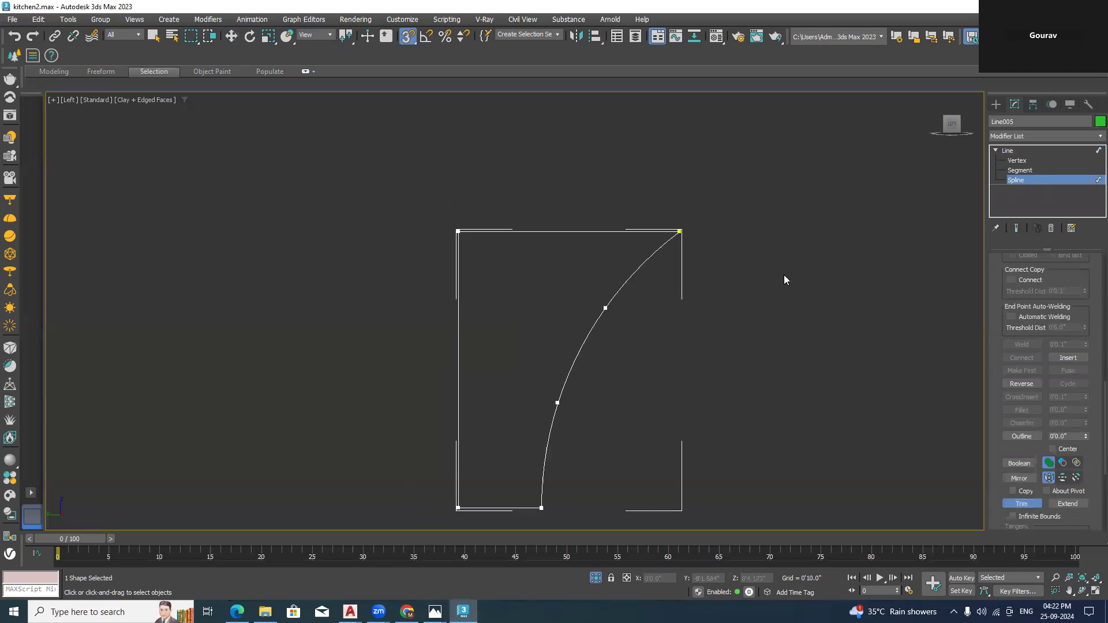
# Select all vertices of the trim profile and weld them with a 0'0.1" threshold
pyautogui.click(1020, 161)
pyautogui.scroll(-4, 788, 193)
pyautogui.moveTo(786, 171); pyautogui.dragTo(495, 426)
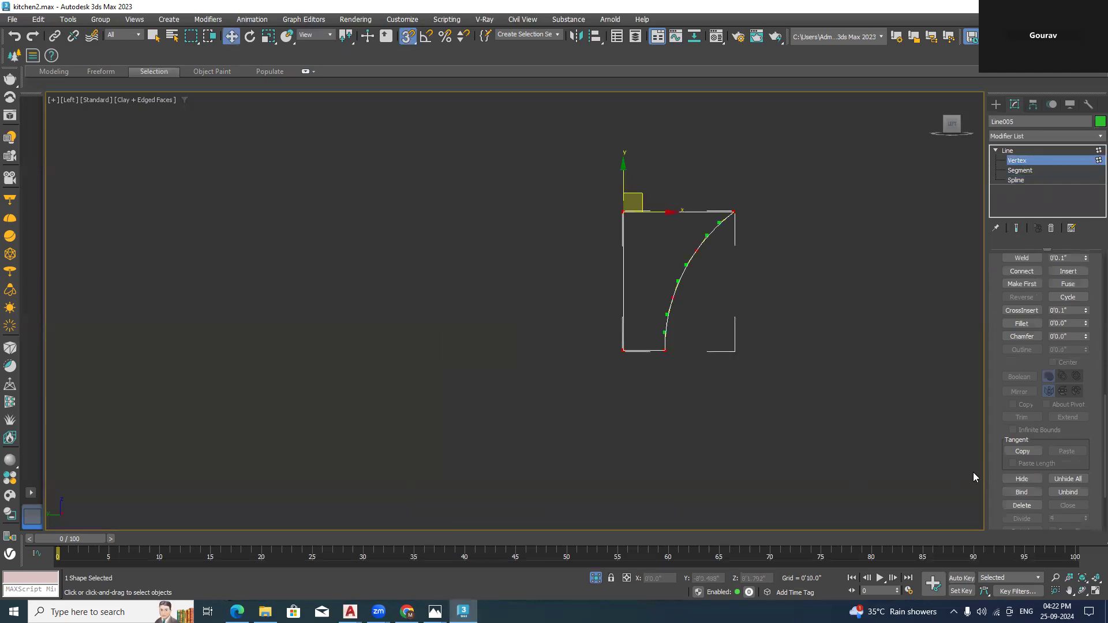
pyautogui.scroll(3, 1055, 457)
pyautogui.click(1022, 327)
# Move the trim profile beside the end of the band's short leg and deselect it
pyautogui.keyDown('alt'); pyautogui.moveTo(857, 338); pyautogui.dragTo(468, 402, button='middle'); pyautogui.keyUp('alt')
pyautogui.scroll(-6, 820, 360)
pyautogui.scroll(-3, 828, 359)
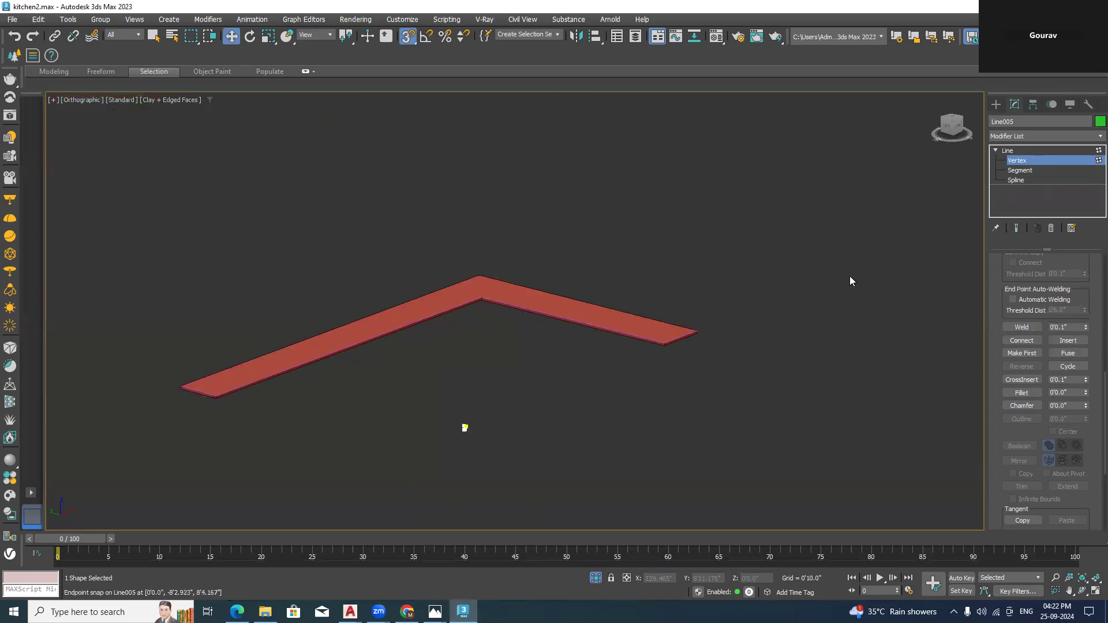
pyautogui.click(996, 104)
pyautogui.scroll(4, 489, 434)
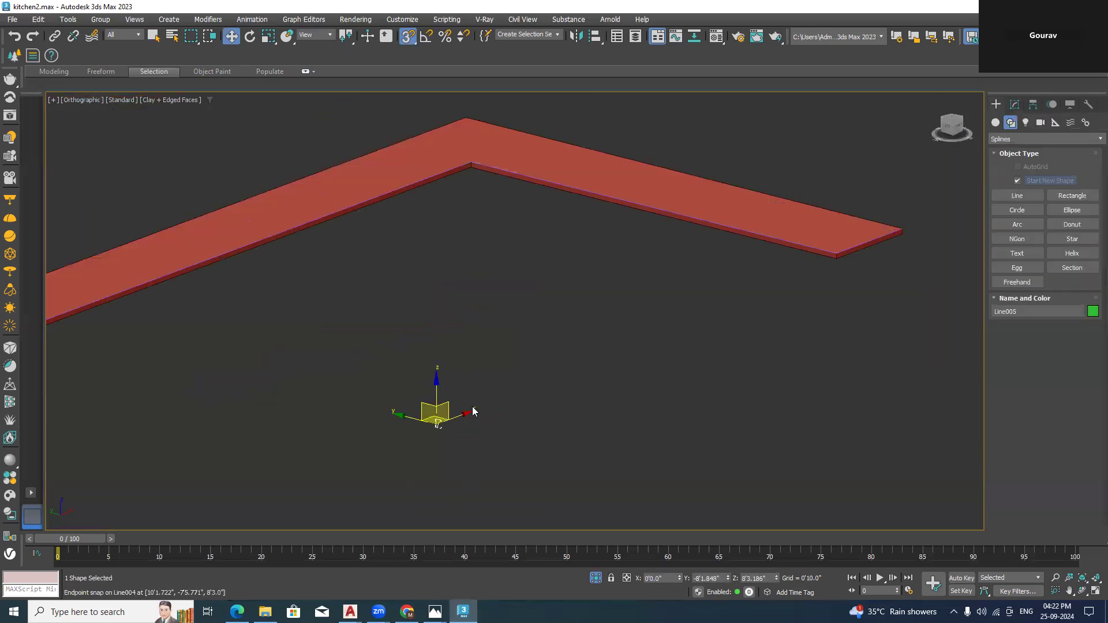
pyautogui.moveTo(462, 414); pyautogui.dragTo(924, 259)
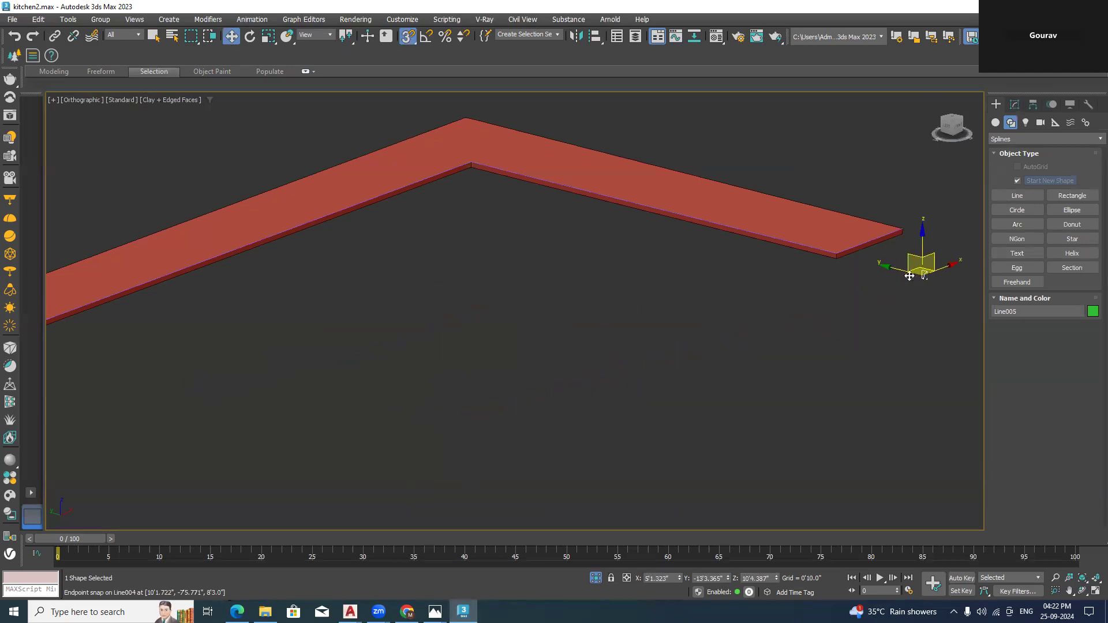
pyautogui.scroll(5, 906, 276)
pyautogui.click(785, 277)
# Select the line traced along the band's edge and apply a Sweep modifier to it
pyautogui.moveTo(782, 278); pyautogui.dragTo(732, 365, button='middle')
pyautogui.scroll(2, 672, 315)
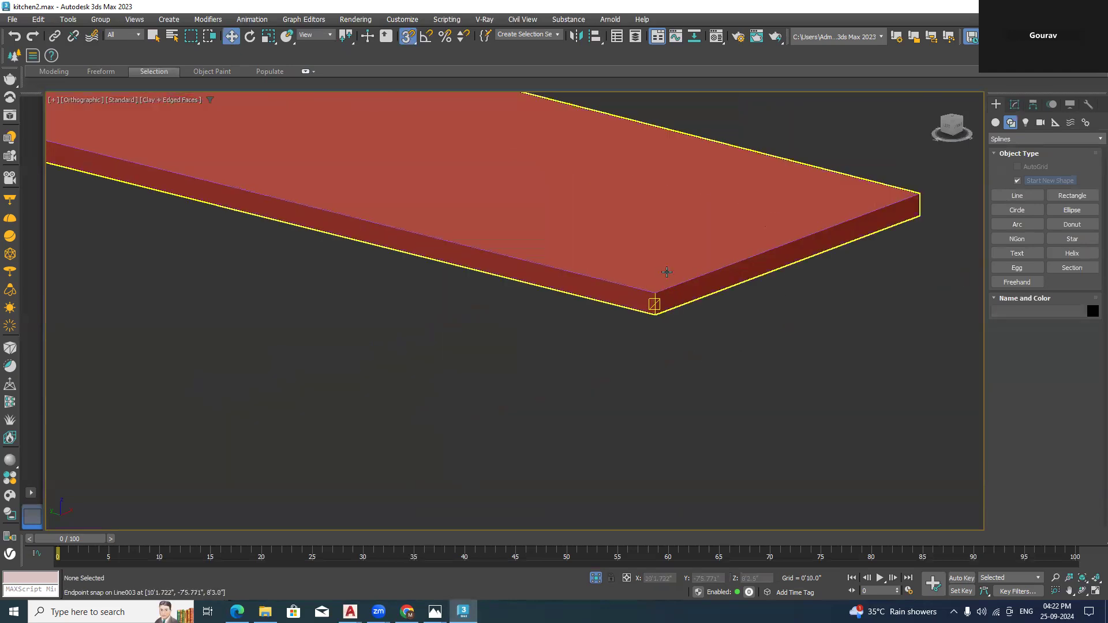
pyautogui.click(638, 288)
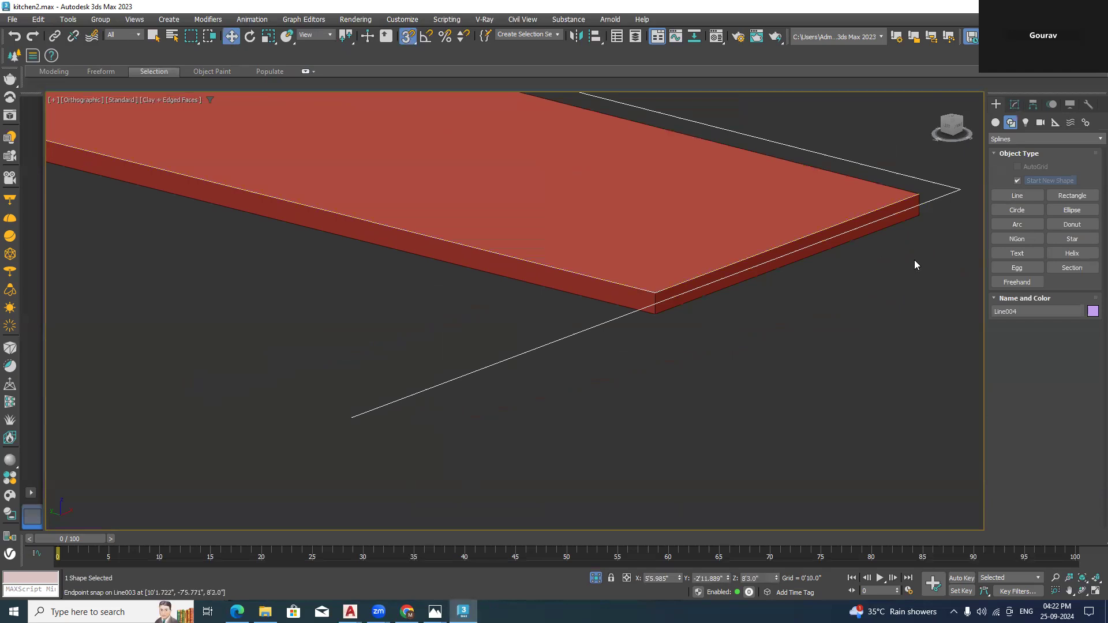
pyautogui.click(1015, 104)
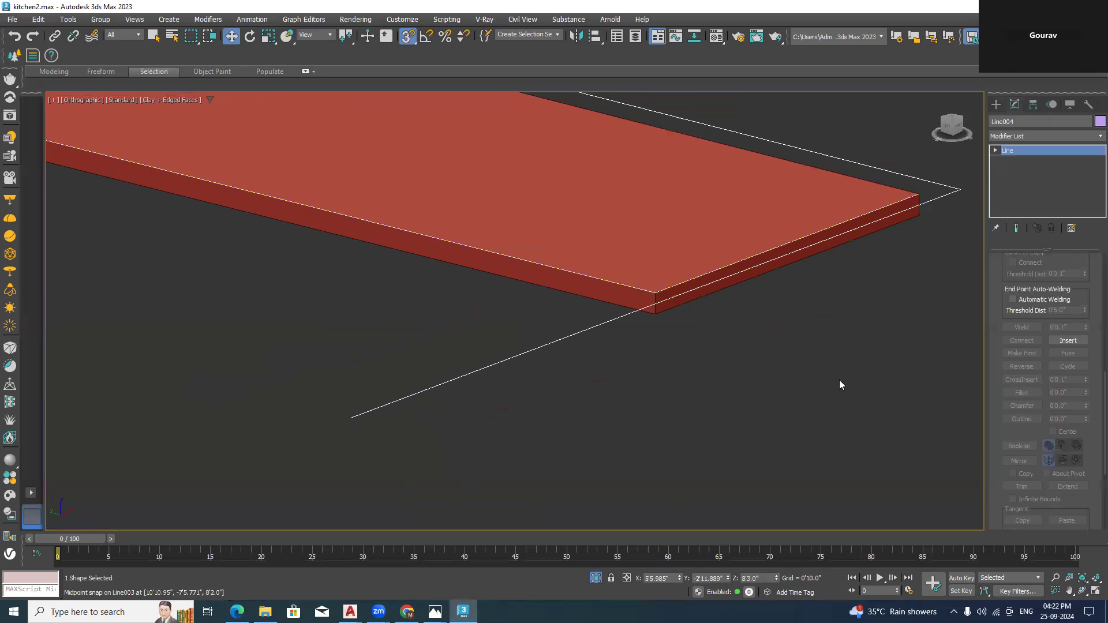
pyautogui.click(1042, 136)
pyautogui.press('s')
pyautogui.press('s')
pyautogui.press('s')
pyautogui.press('s')
pyautogui.press('s')
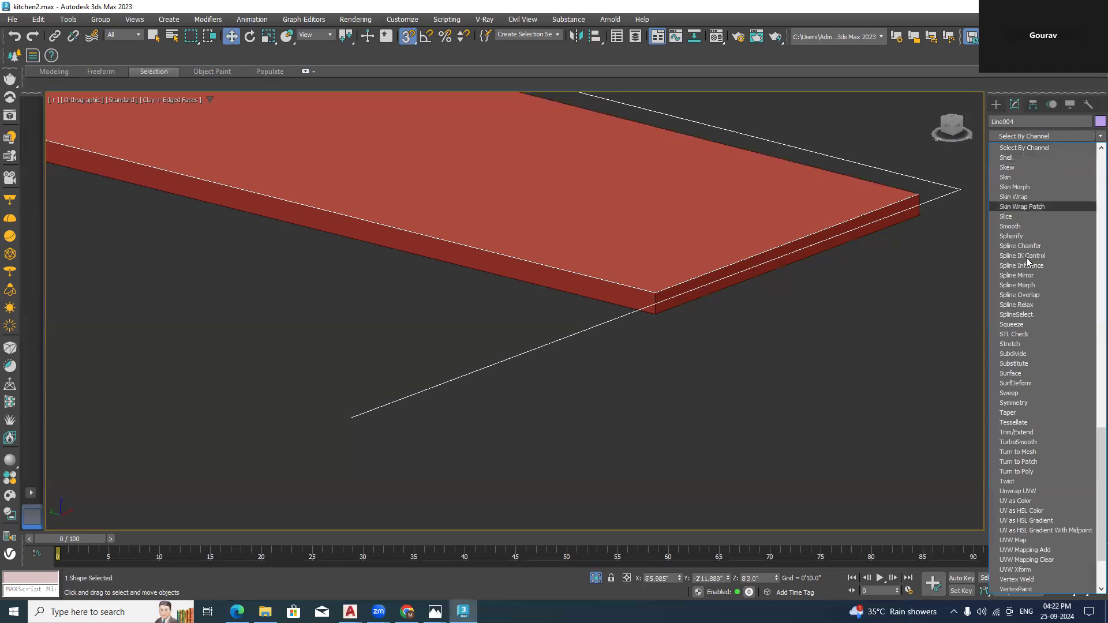
pyautogui.click(1012, 393)
# Set the Sweep modifier's section type to Use Custom Section
pyautogui.scroll(-3, 651, 354)
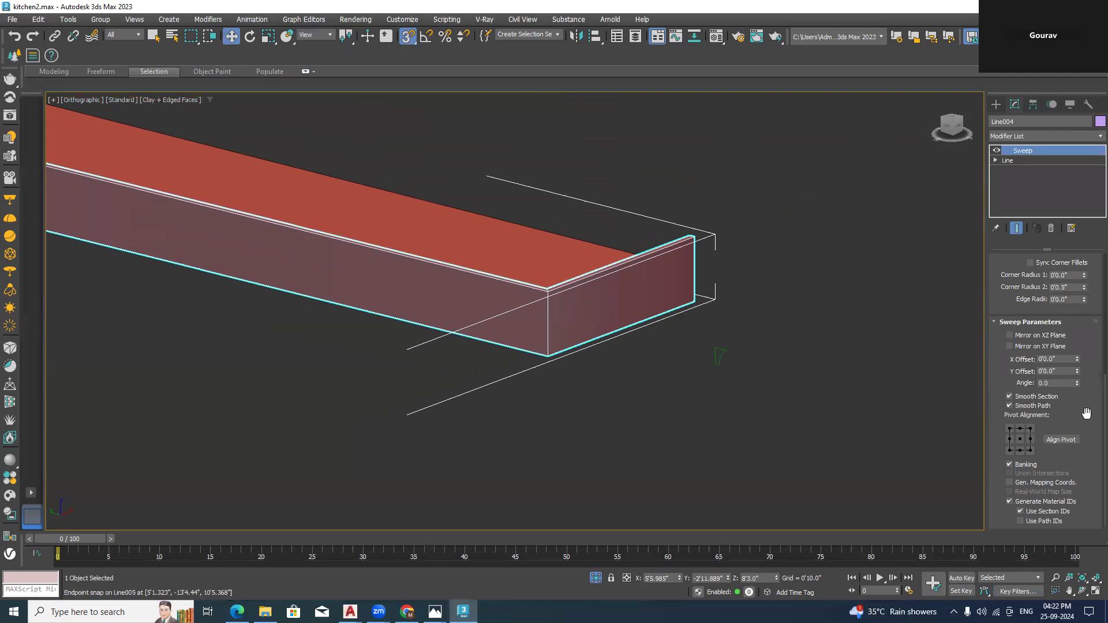
pyautogui.scroll(3, 1086, 412)
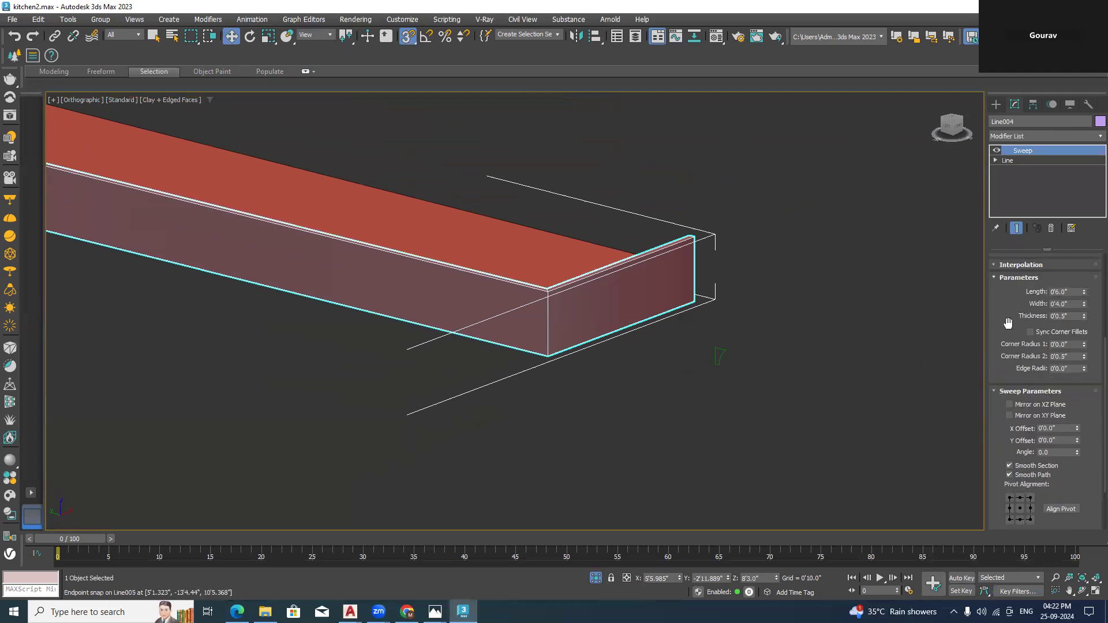
pyautogui.scroll(2, 1011, 324)
pyautogui.scroll(3, 1011, 318)
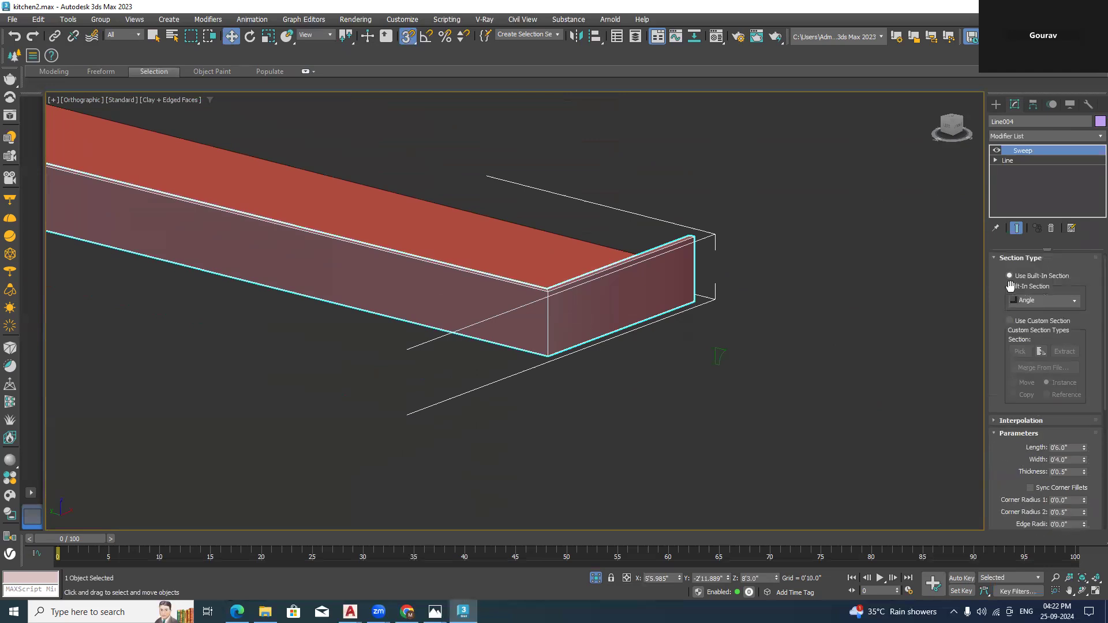
pyautogui.click(1010, 321)
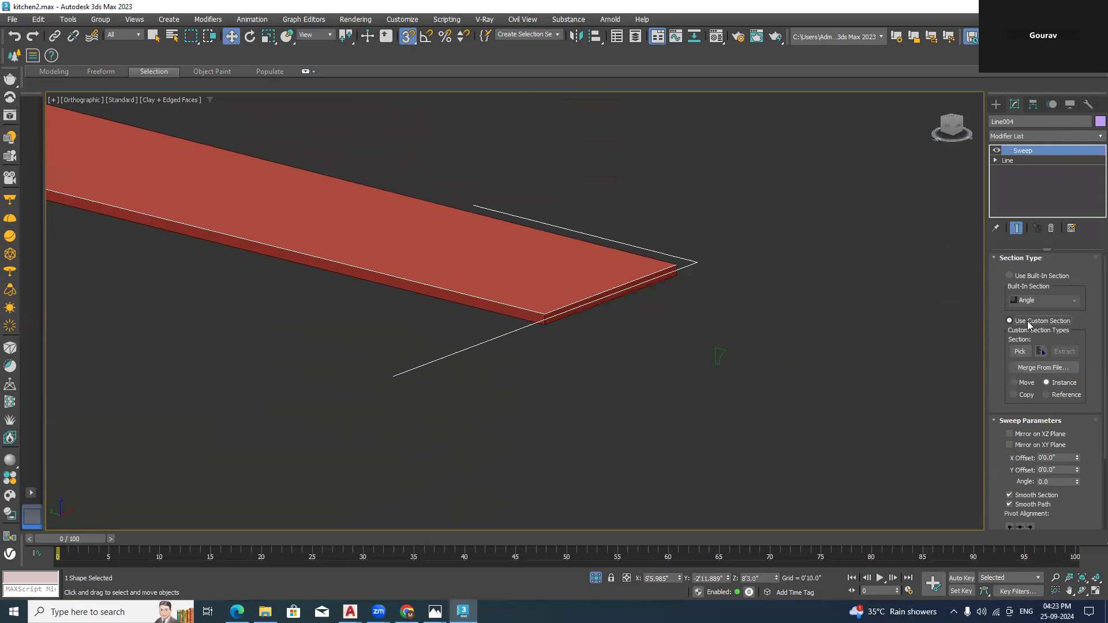
# Pick the closed curved trim profile beside the band as the Sweep modifier's custom section
pyautogui.click(1019, 351)
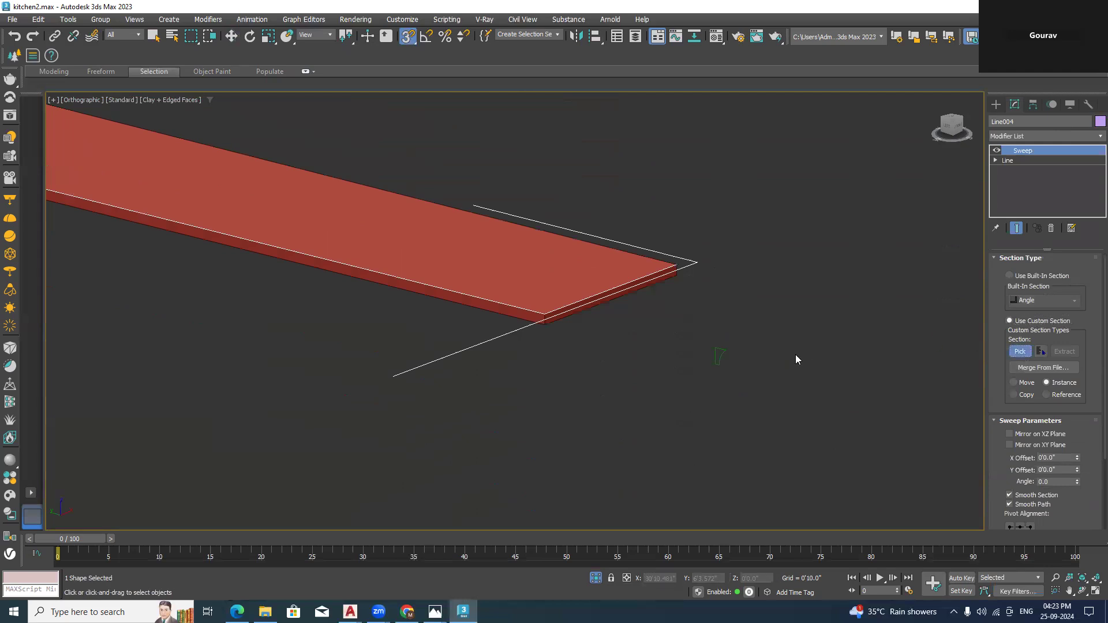
pyautogui.click(720, 357)
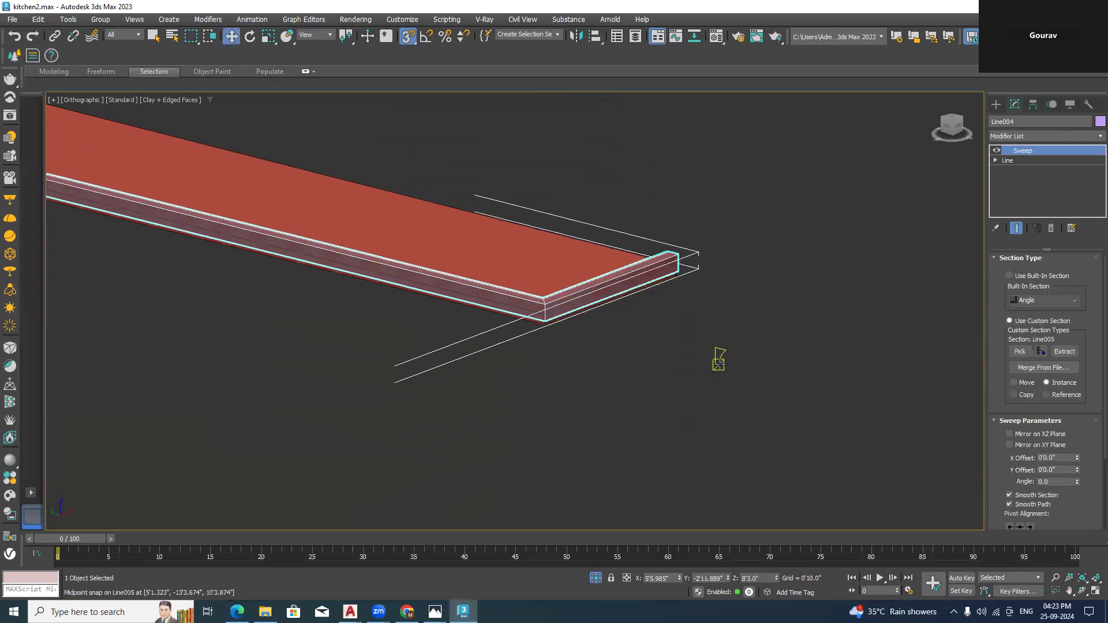
# In the Left view, turn snapping off, move the trim profile close to the band's end, and switch the display to wireframe
pyautogui.click(946, 134)
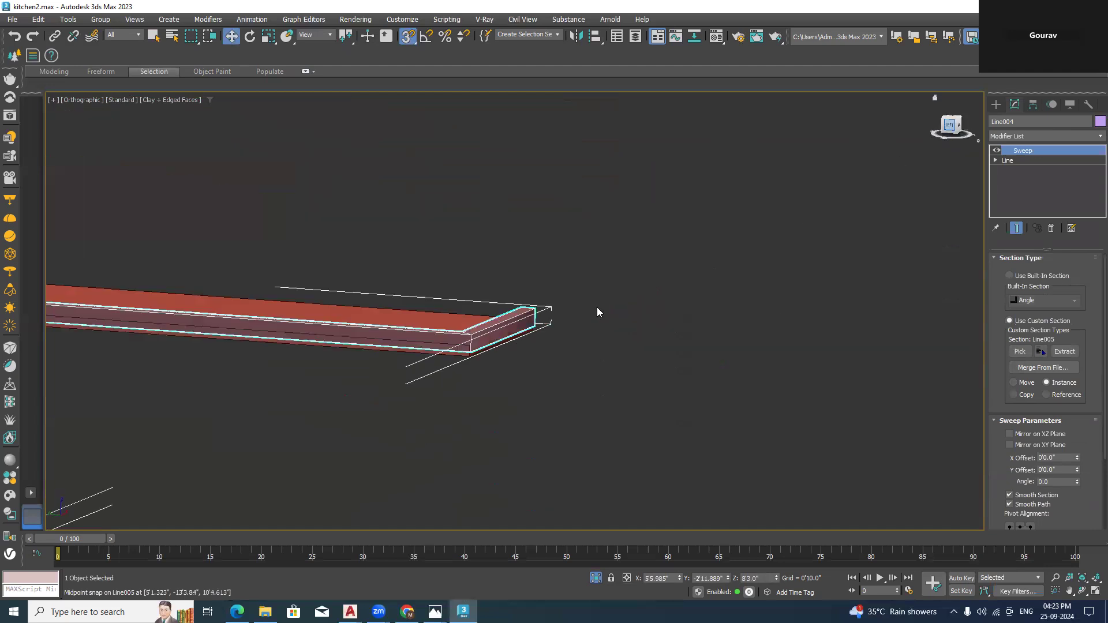
pyautogui.click(996, 104)
pyautogui.click(766, 293)
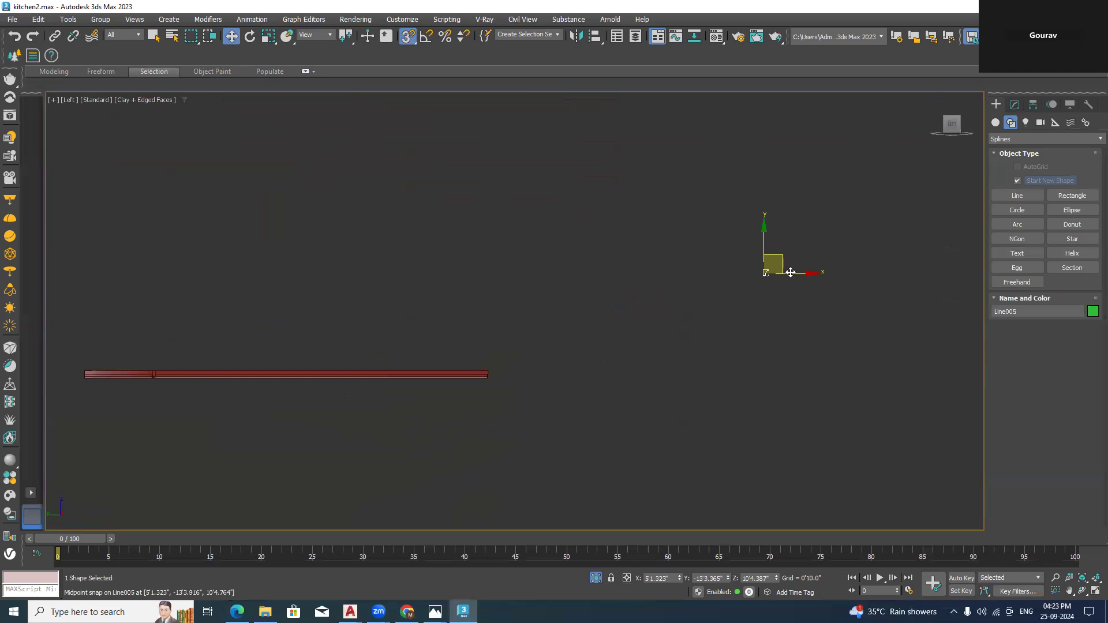
pyautogui.press('s')
pyautogui.moveTo(738, 281); pyautogui.dragTo(506, 342)
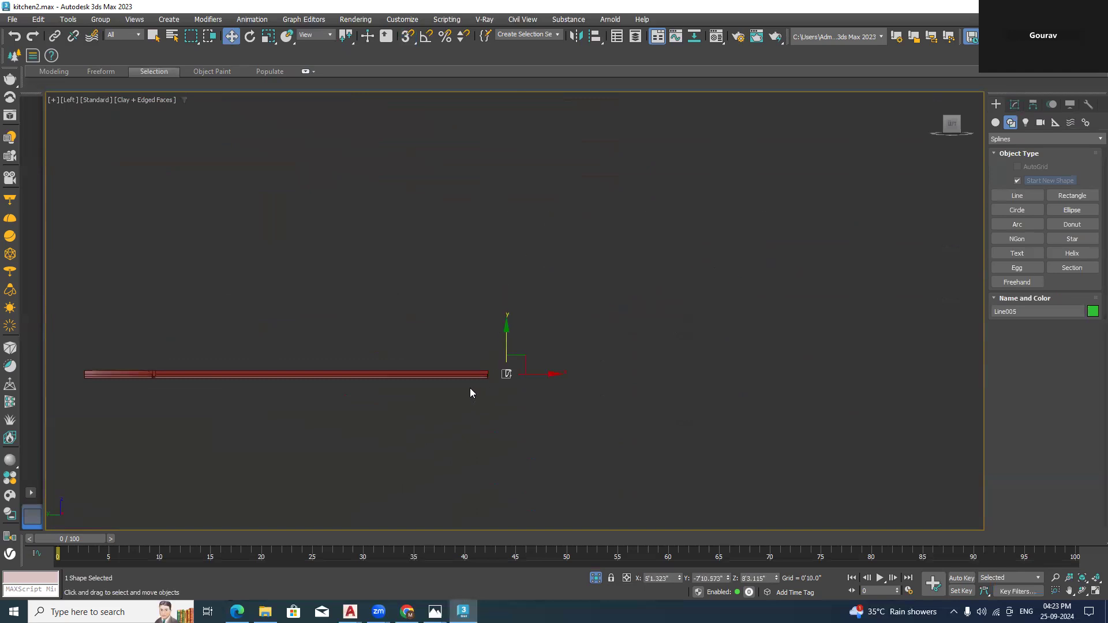
pyautogui.scroll(10, 502, 371)
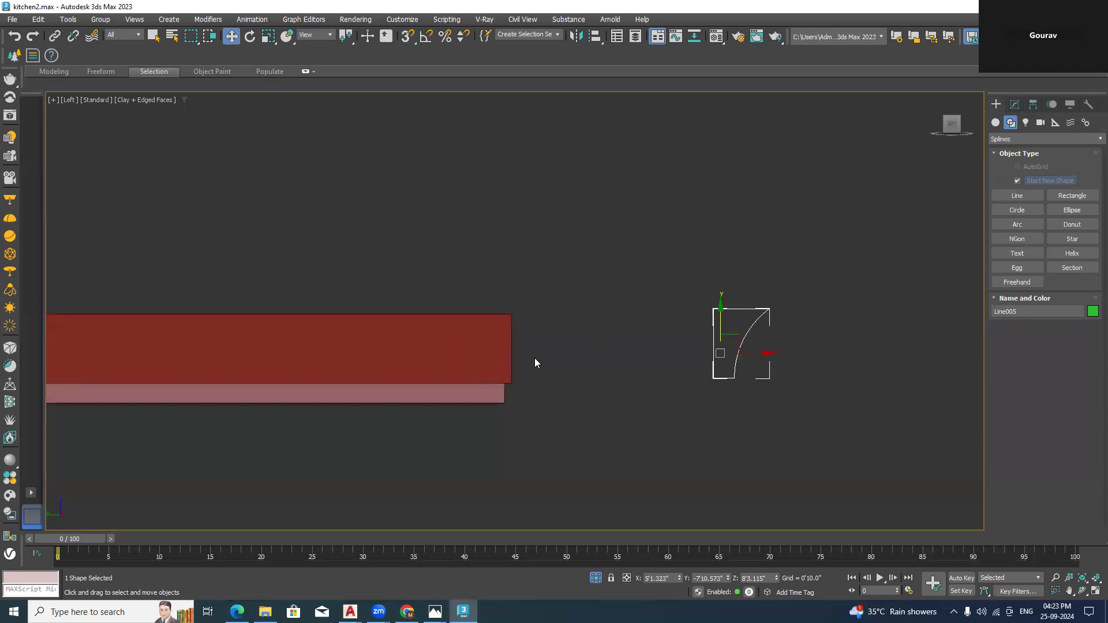
pyautogui.press('F3')
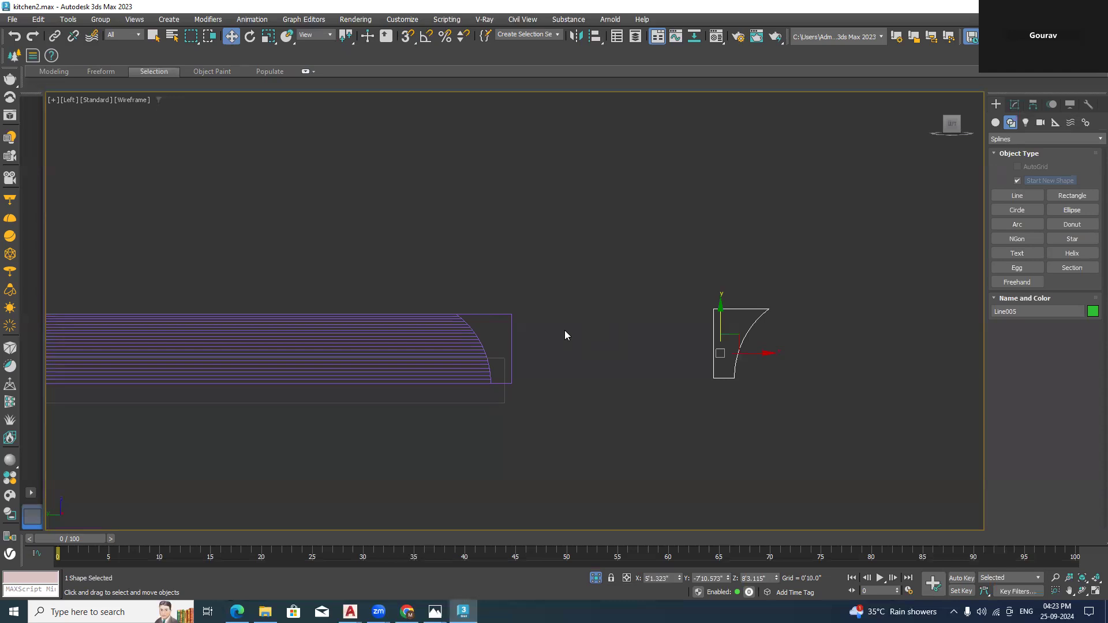
# Show the view shaded with edged faces and mirror the slab moulding's Sweep section on the XZ plane
pyautogui.press('F3')
pyautogui.click(504, 338)
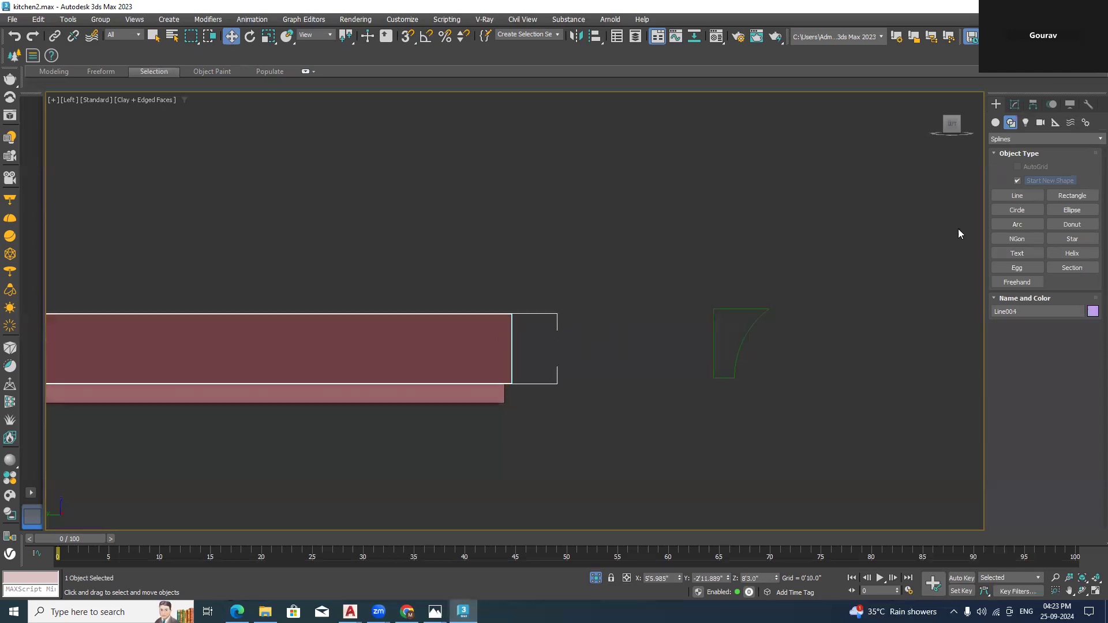
pyautogui.click(1014, 106)
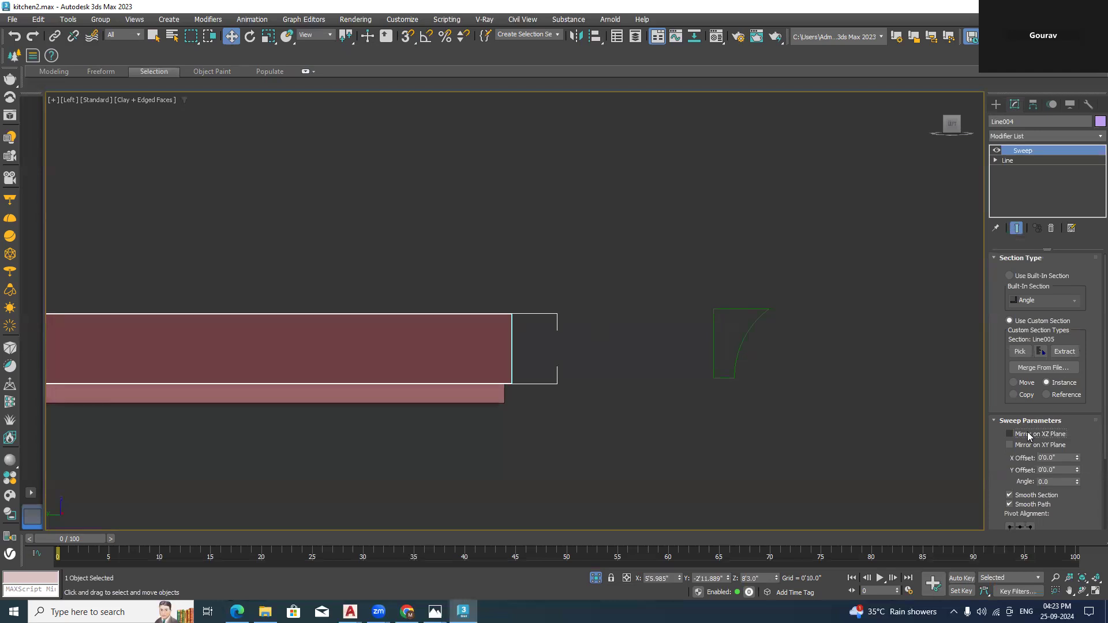
pyautogui.click(1030, 436)
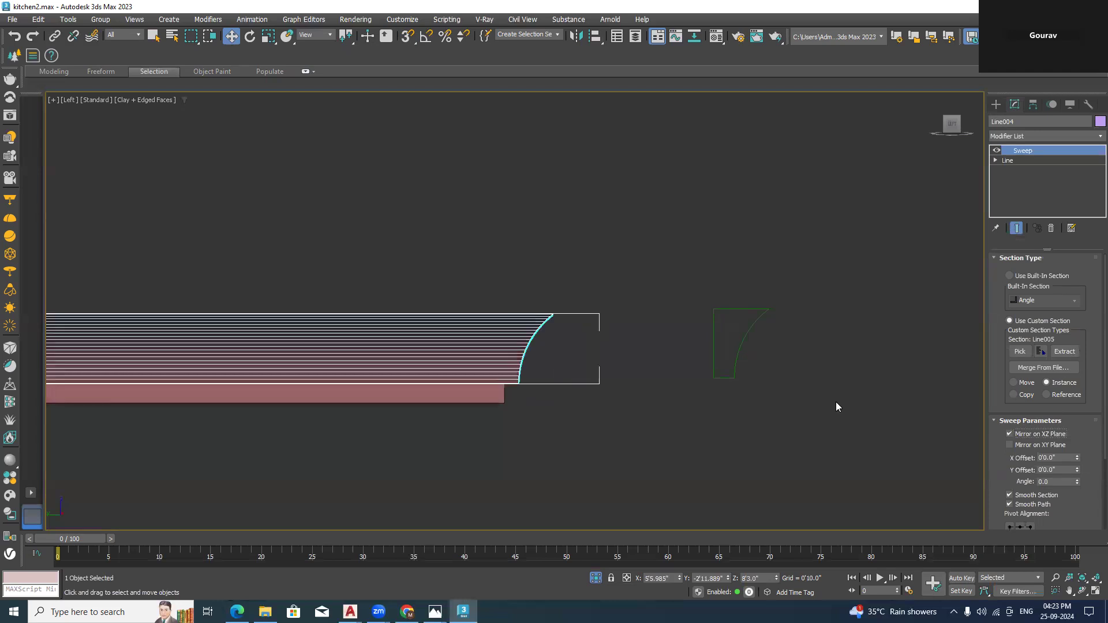
# Try all nine pivot alignment positions of the Sweep section against the slab, ending with the bottom-centre one
pyautogui.scroll(2, 507, 397)
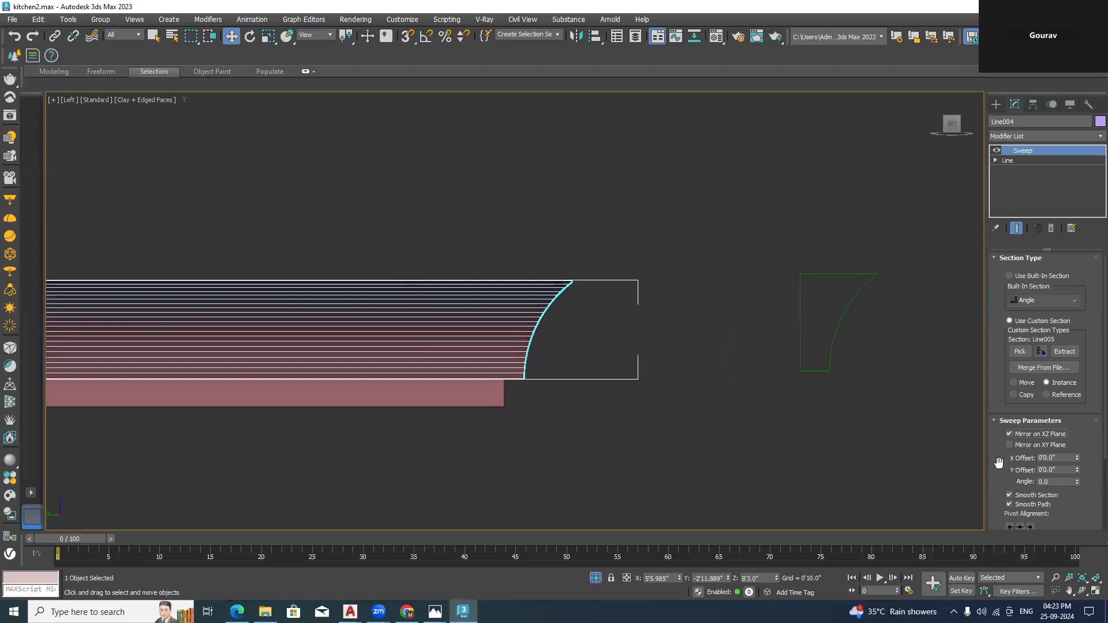
pyautogui.scroll(-3, 998, 463)
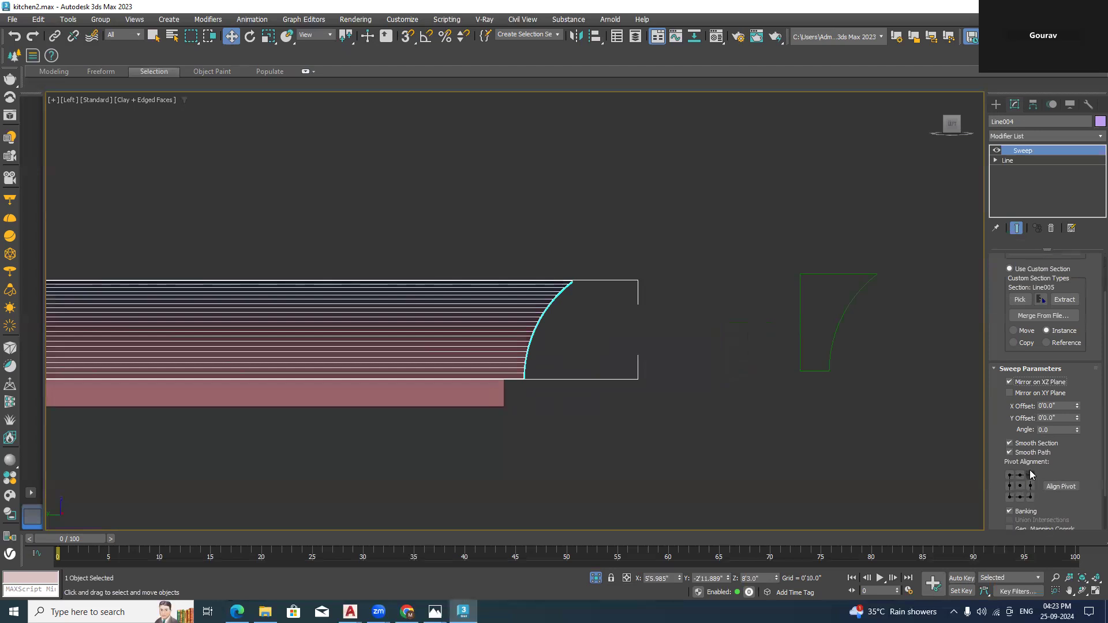
pyautogui.click(1030, 475)
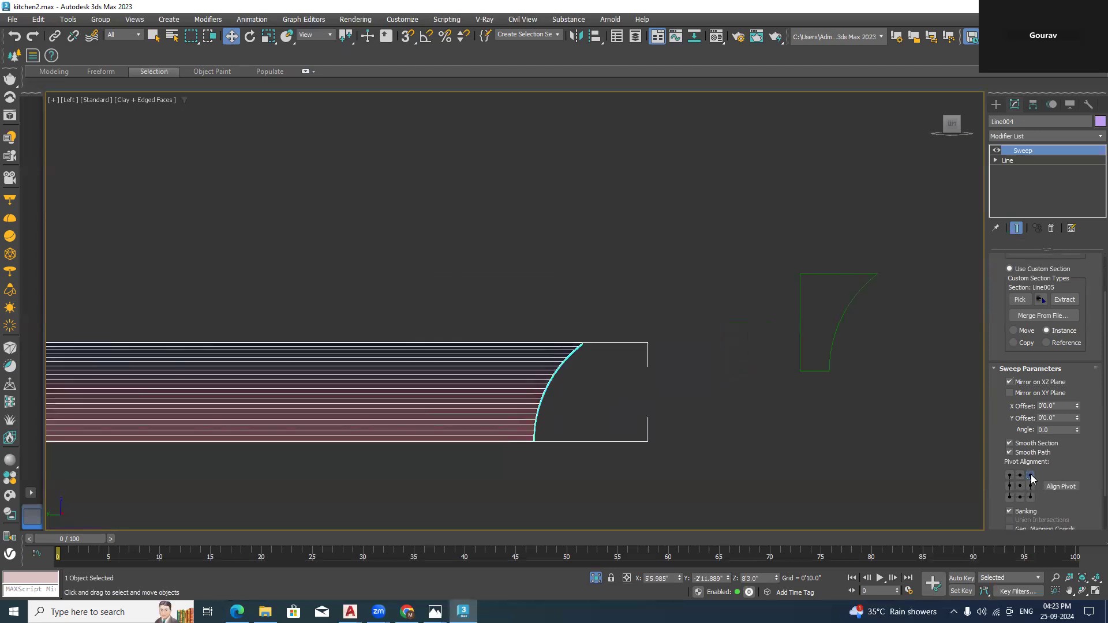
pyautogui.click(1020, 475)
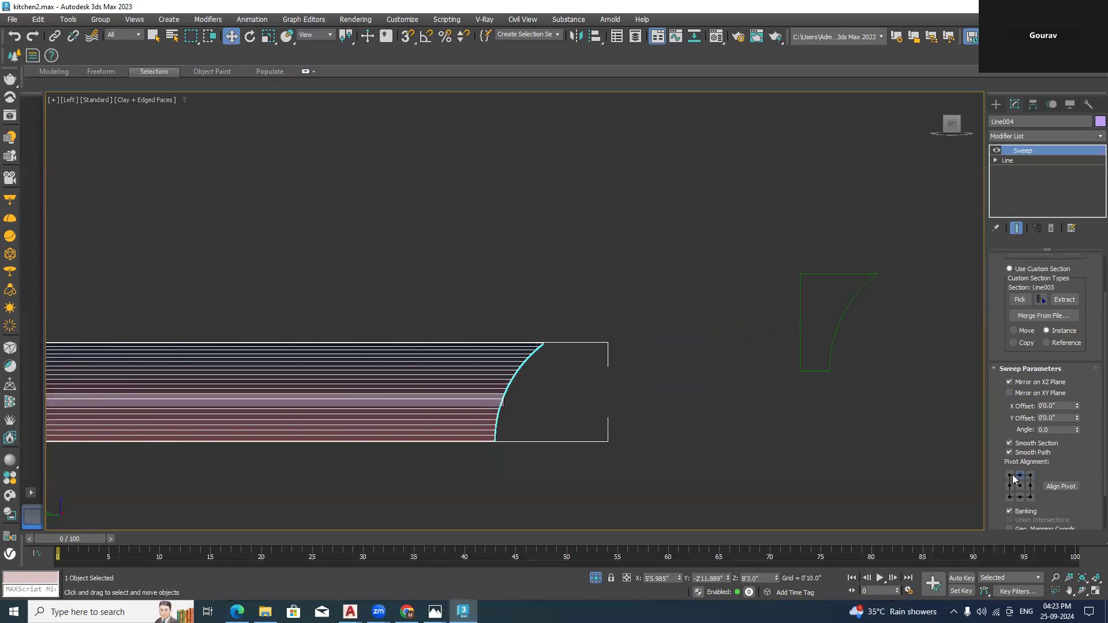
pyautogui.click(1010, 475)
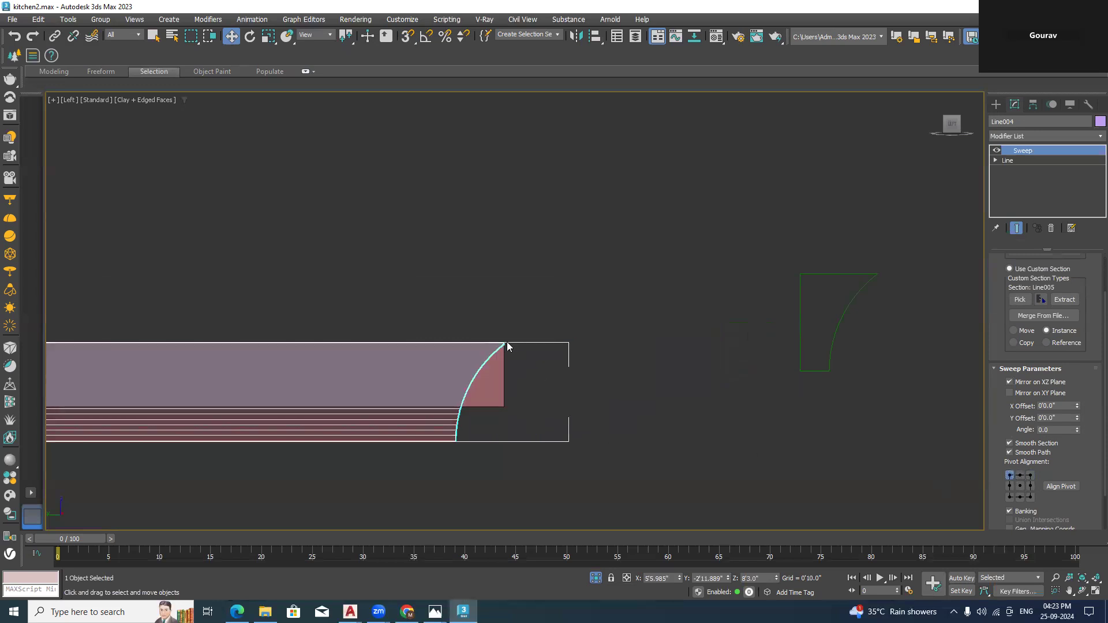
pyautogui.click(1010, 486)
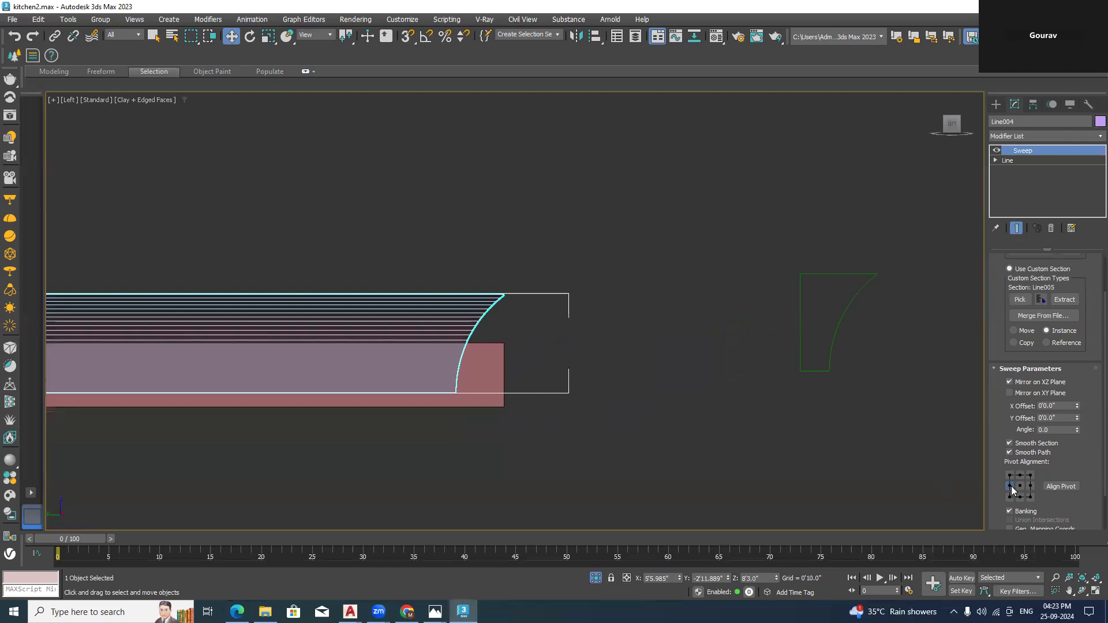
pyautogui.click(1020, 486)
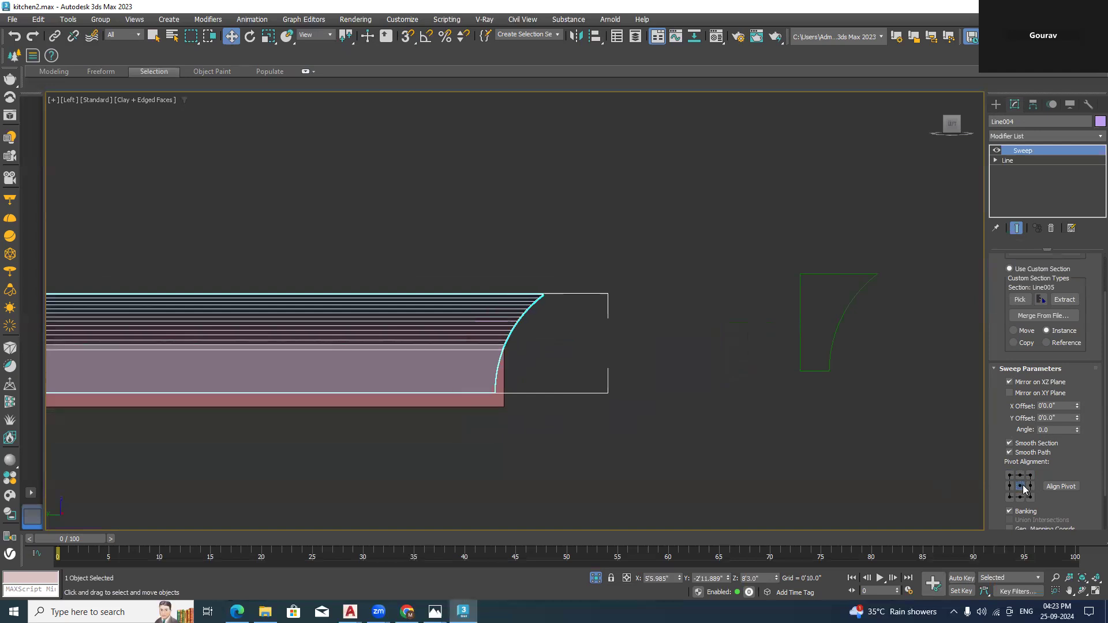
pyautogui.click(1031, 486)
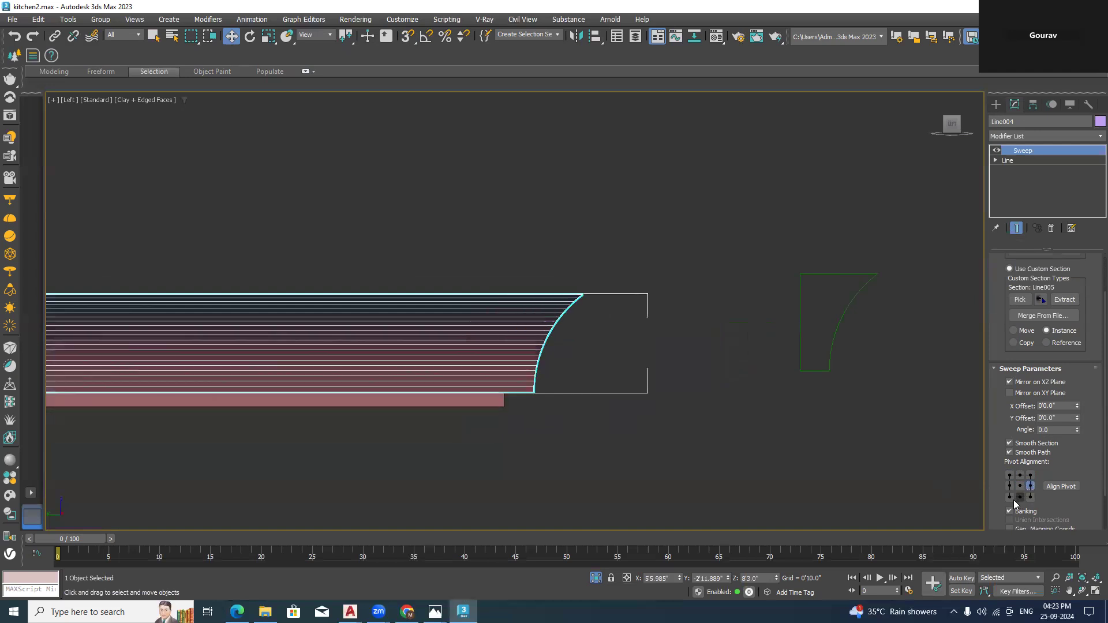
pyautogui.click(1011, 497)
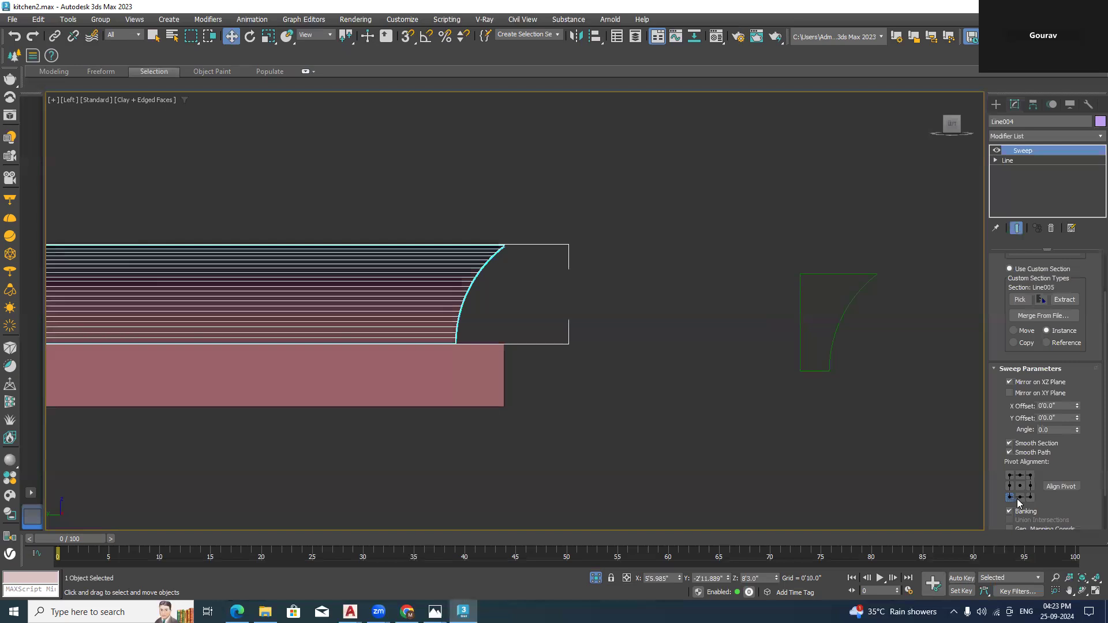
pyautogui.click(1020, 497)
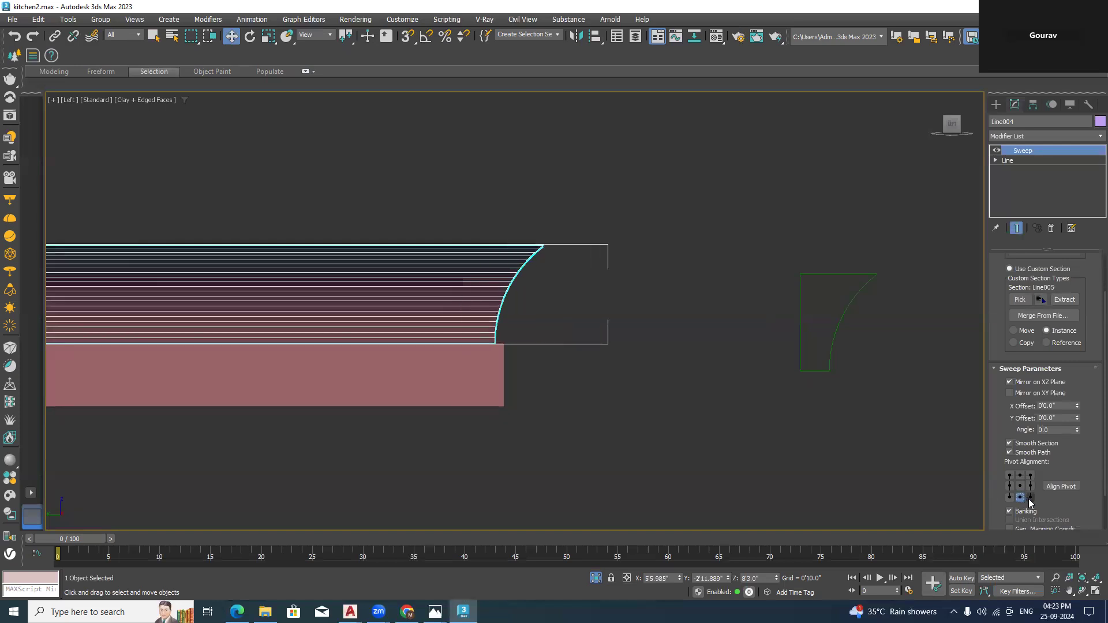
pyautogui.click(1031, 496)
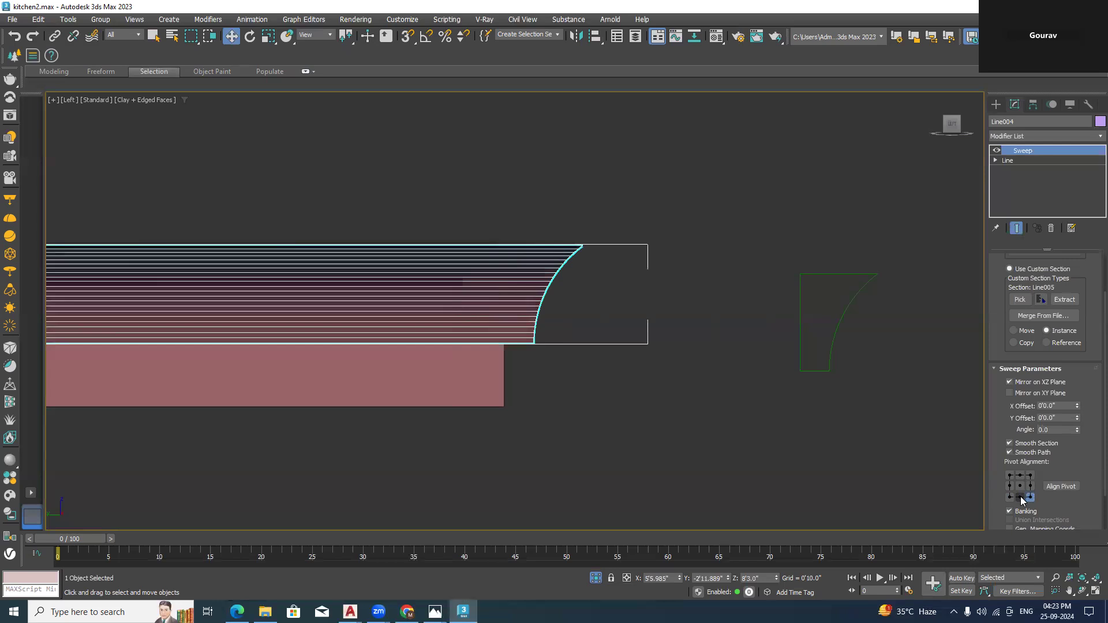
pyautogui.click(1020, 498)
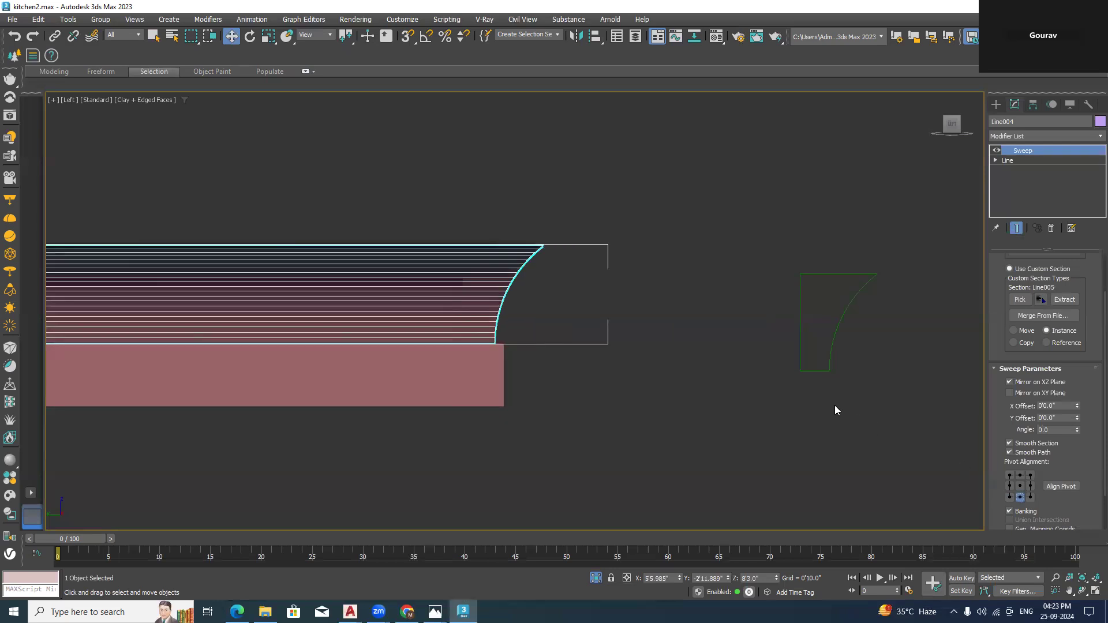
# Move only the pivot of the curved profile spline to its lower-left corner, using endpoint snapping
pyautogui.scroll(-4, 837, 407)
pyautogui.click(855, 375)
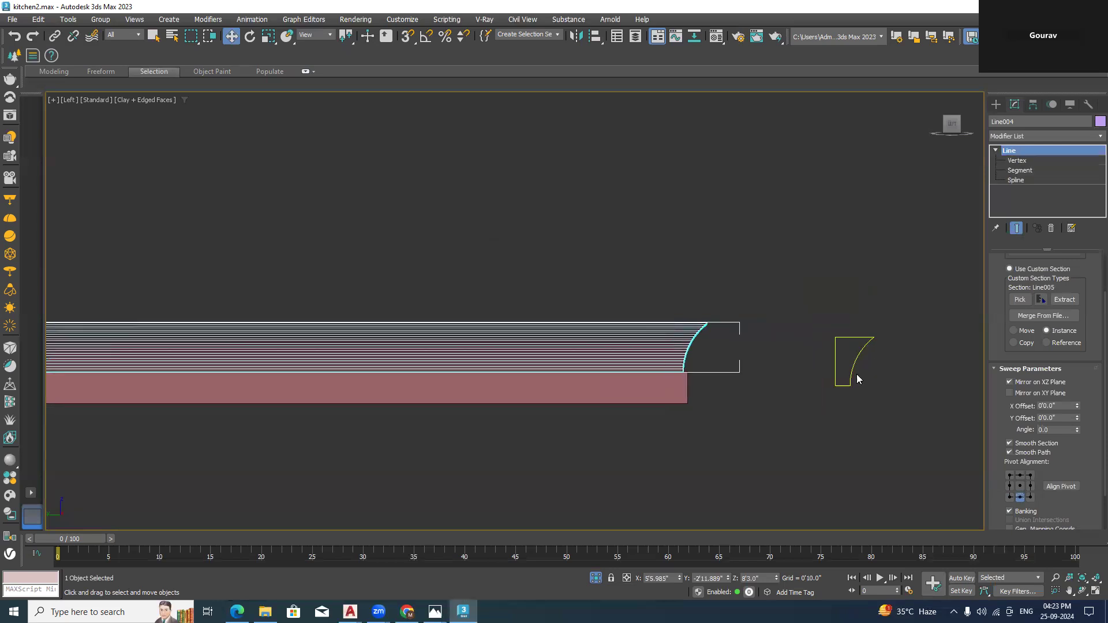
pyautogui.click(856, 375)
pyautogui.scroll(6, 847, 391)
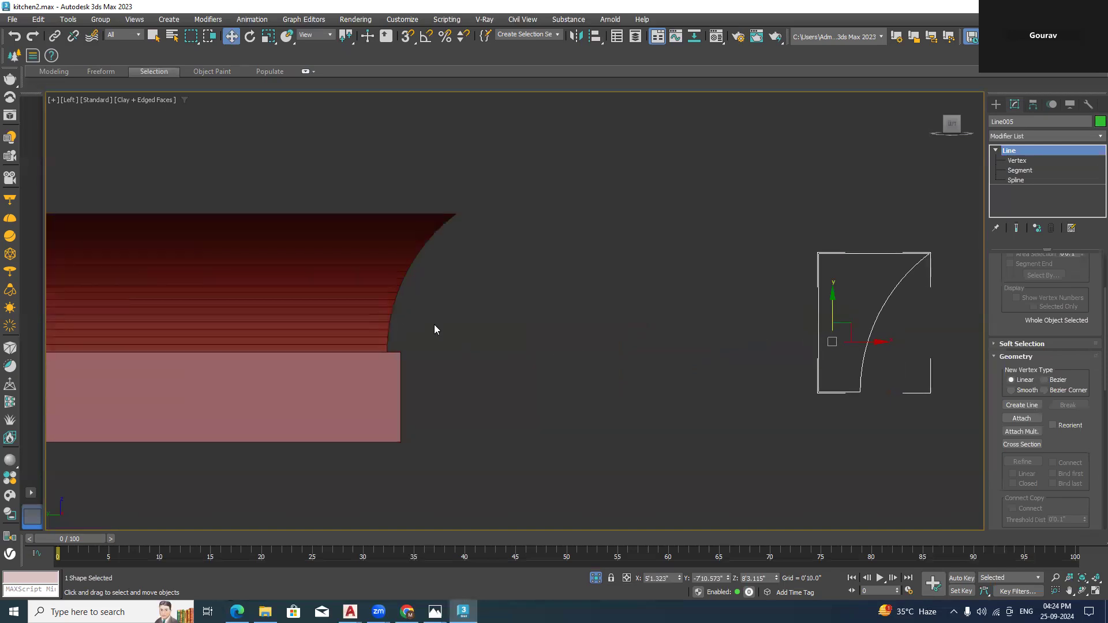
pyautogui.moveTo(664, 379); pyautogui.dragTo(539, 375, button='middle')
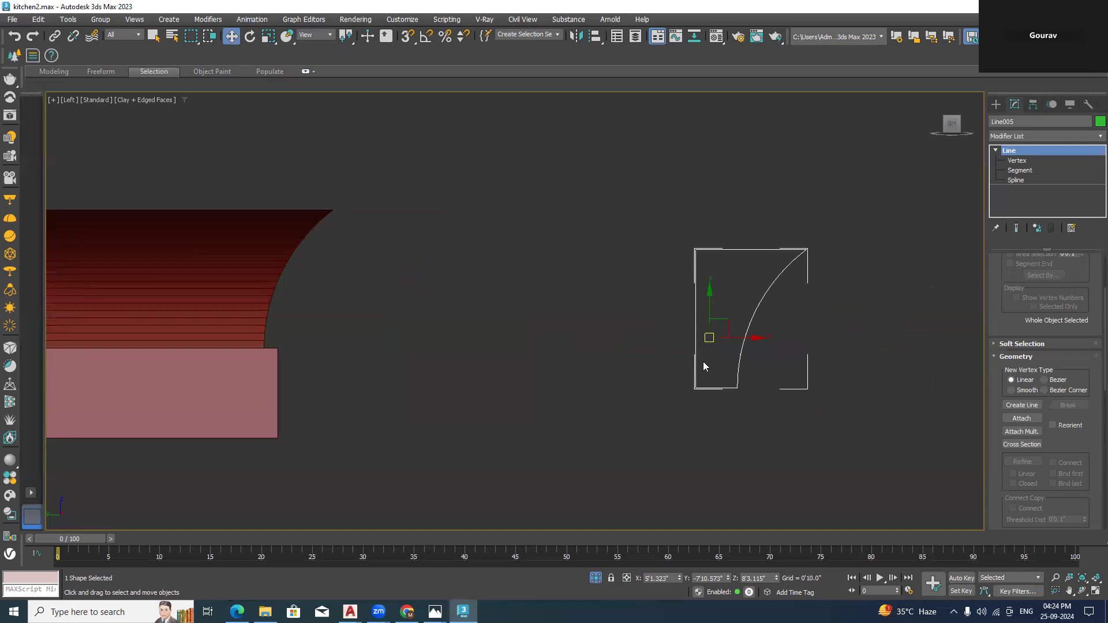
pyautogui.click(1033, 104)
pyautogui.click(1045, 185)
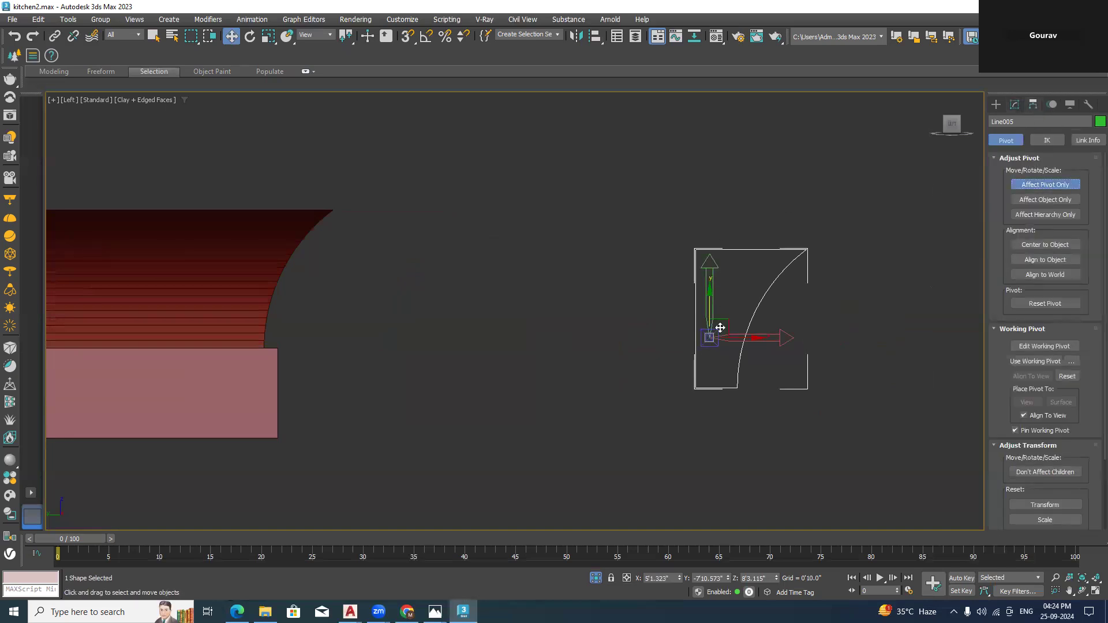
pyautogui.click(407, 36)
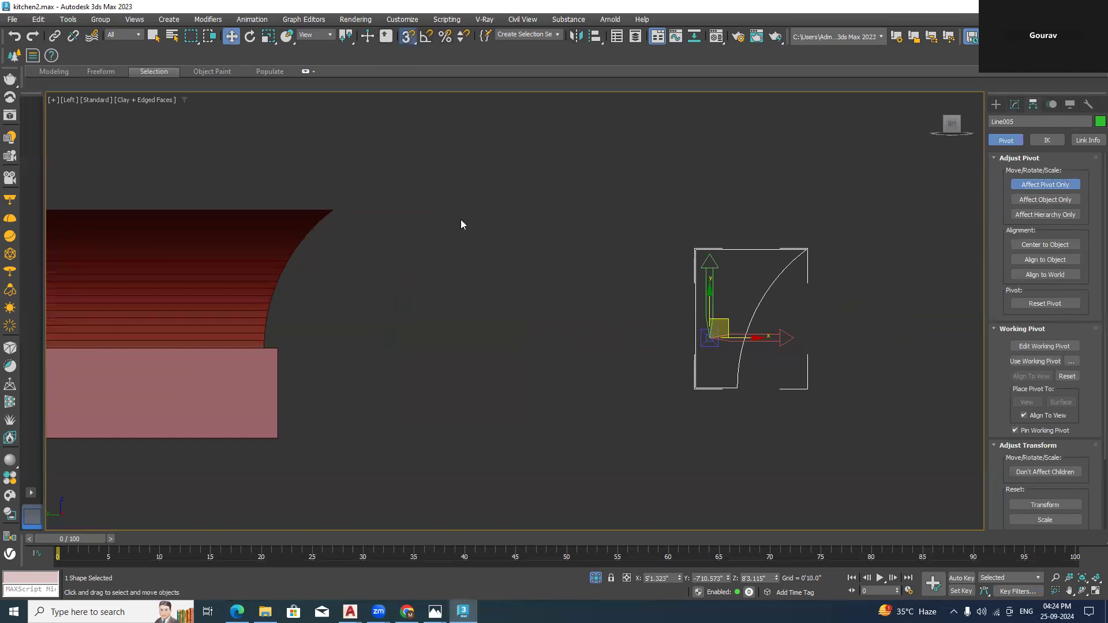
pyautogui.moveTo(710, 337); pyautogui.dragTo(710, 398)
pyautogui.scroll(2, 700, 408)
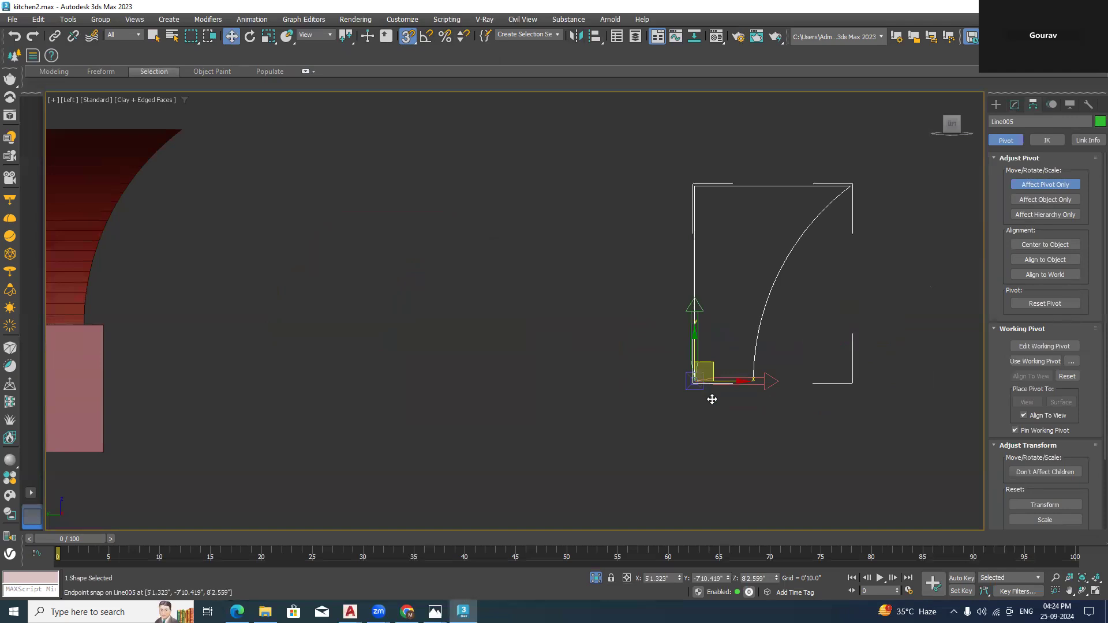
pyautogui.scroll(-3, 710, 396)
pyautogui.click(1045, 185)
pyautogui.click(997, 105)
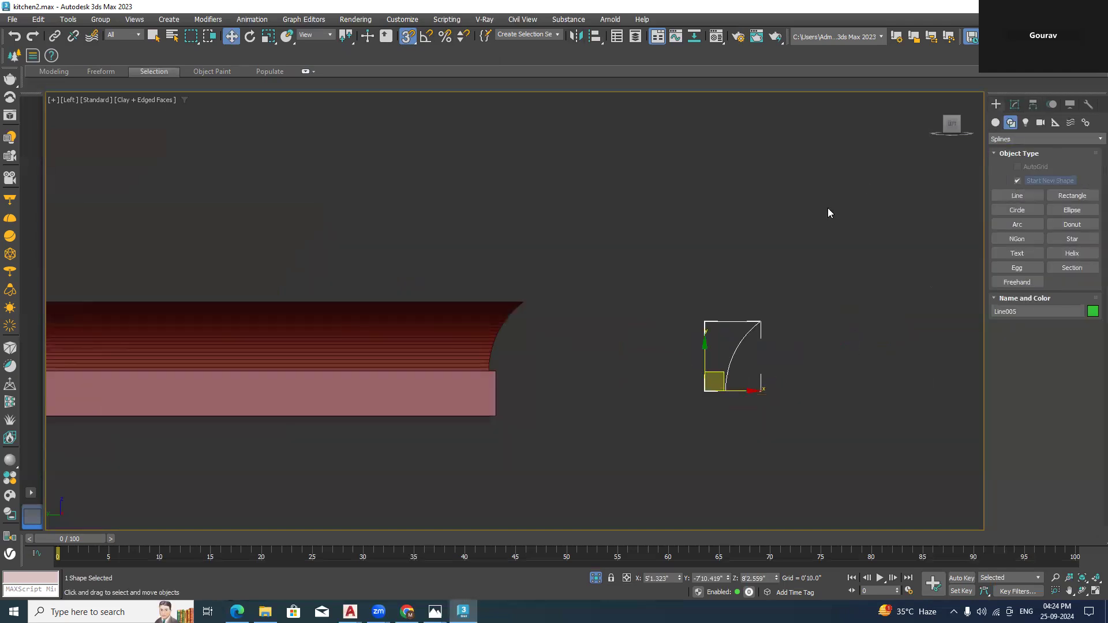
# Delete the swept moulding above the slab
pyautogui.click(829, 210)
pyautogui.click(500, 319)
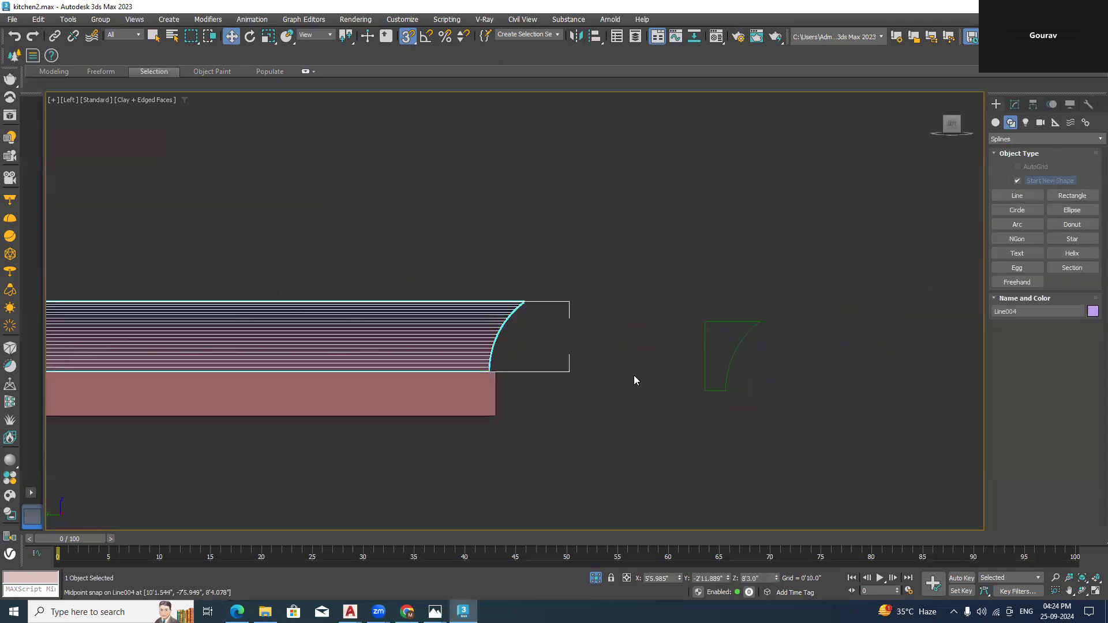
pyautogui.press('Delete')
pyautogui.scroll(-2, 626, 358)
pyautogui.scroll(-1, 629, 358)
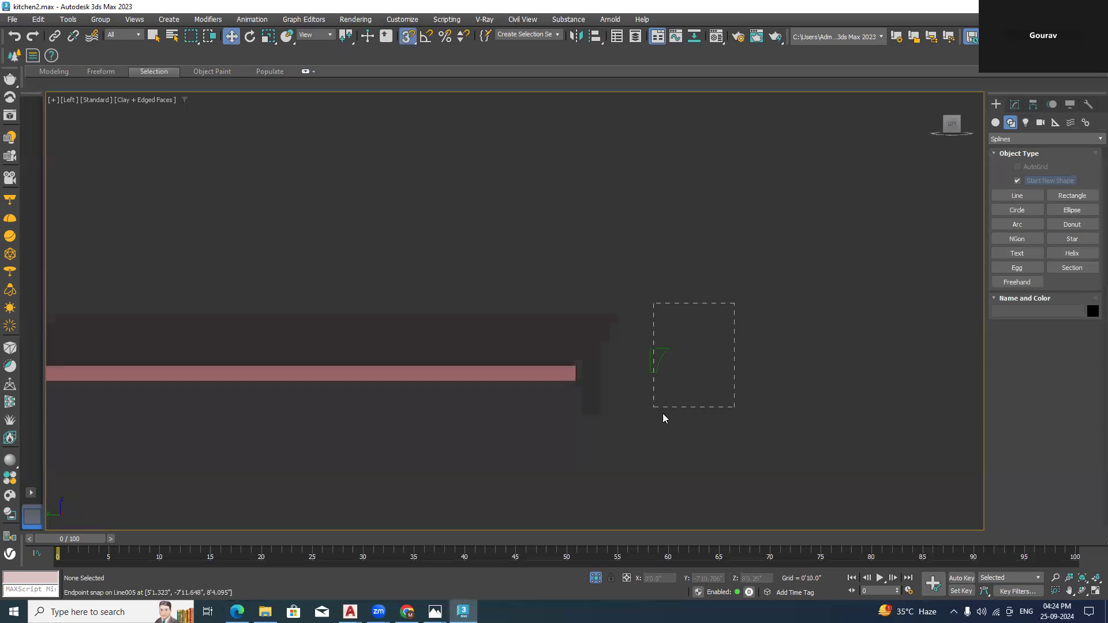
# Examine the L-shaped slab's end corner in an orbited view and check its modifier stack
pyautogui.click(652, 365)
pyautogui.keyDown('alt'); pyautogui.moveTo(649, 367); pyautogui.dragTo(629, 421, button='middle'); pyautogui.keyUp('alt')
pyautogui.click(688, 297)
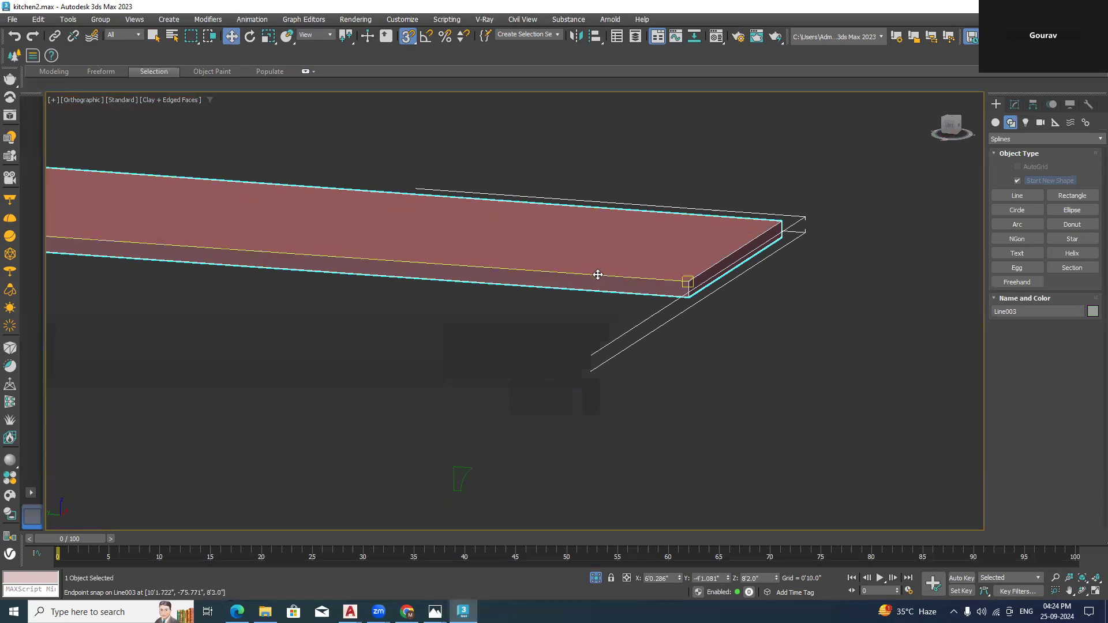
pyautogui.click(589, 311)
pyautogui.scroll(6, 600, 323)
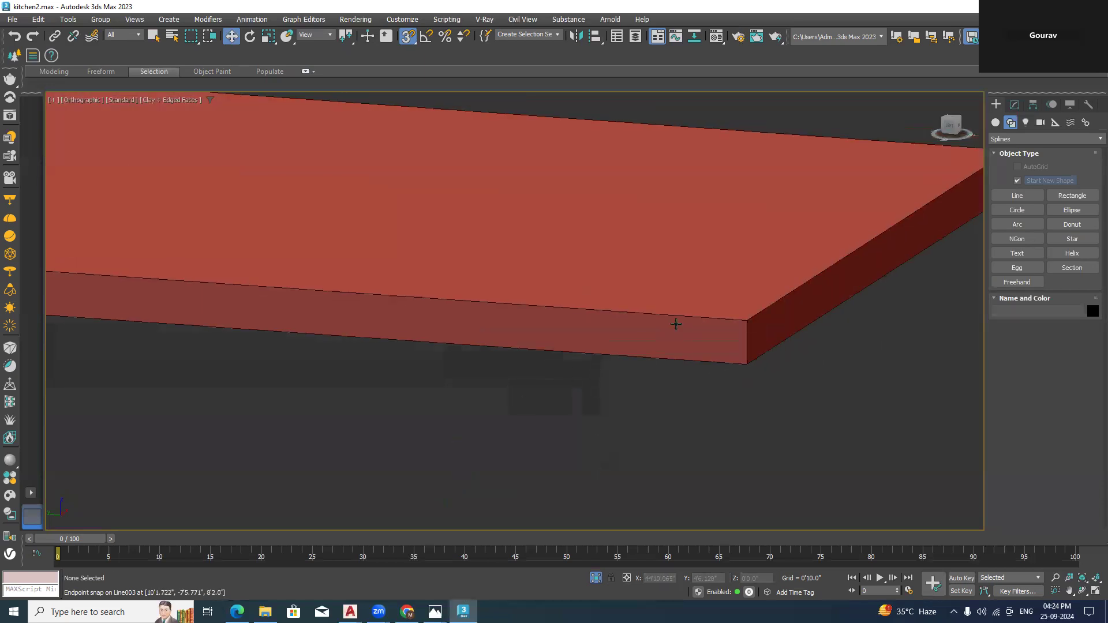
pyautogui.click(697, 302)
pyautogui.scroll(-5, 606, 269)
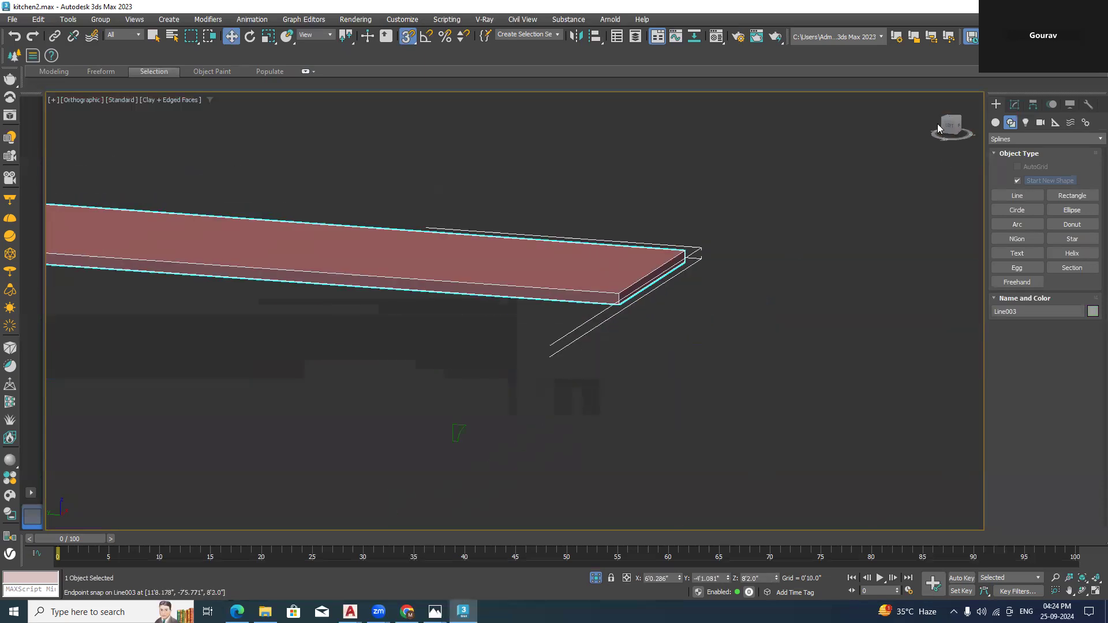
pyautogui.click(1014, 105)
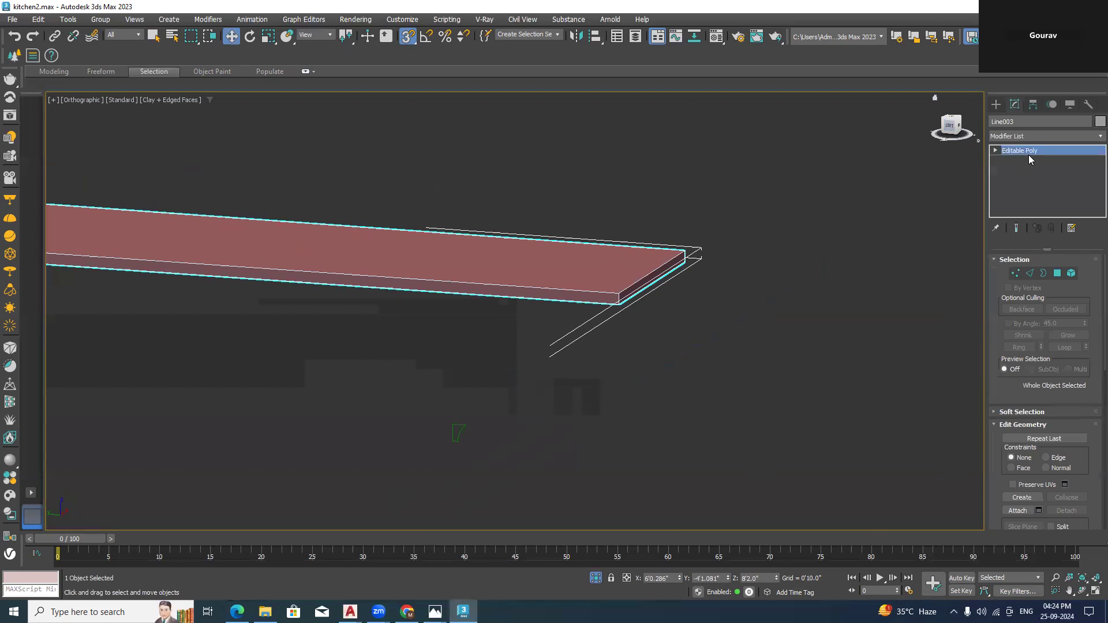
pyautogui.click(996, 105)
pyautogui.click(835, 317)
pyautogui.click(629, 271)
pyautogui.rightClick(628, 270)
pyautogui.click(668, 225)
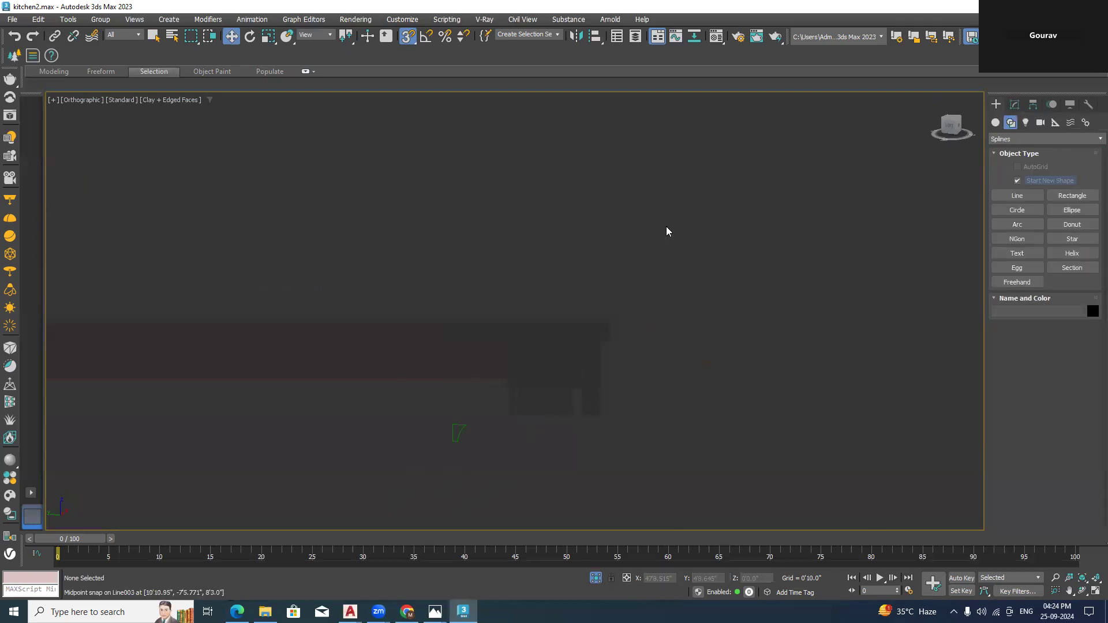
pyautogui.hotkey('ctrl', 'z')
# Start a Line path on the top edge of the slab's short end, snapping its first two points to the end corners
pyautogui.scroll(-4, 735, 308)
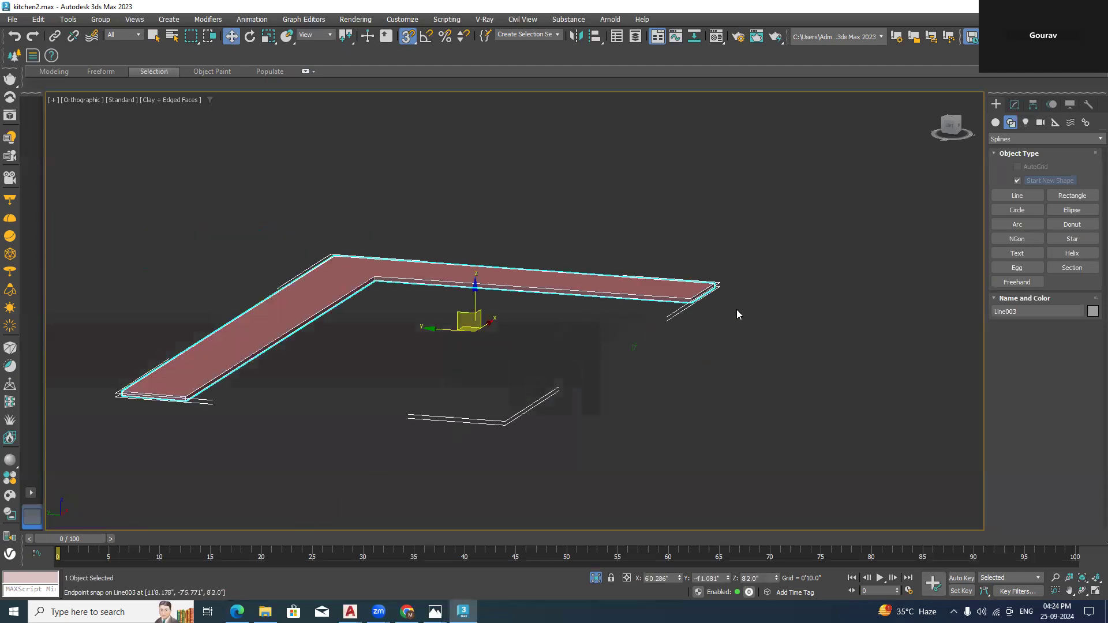
pyautogui.scroll(2, 723, 332)
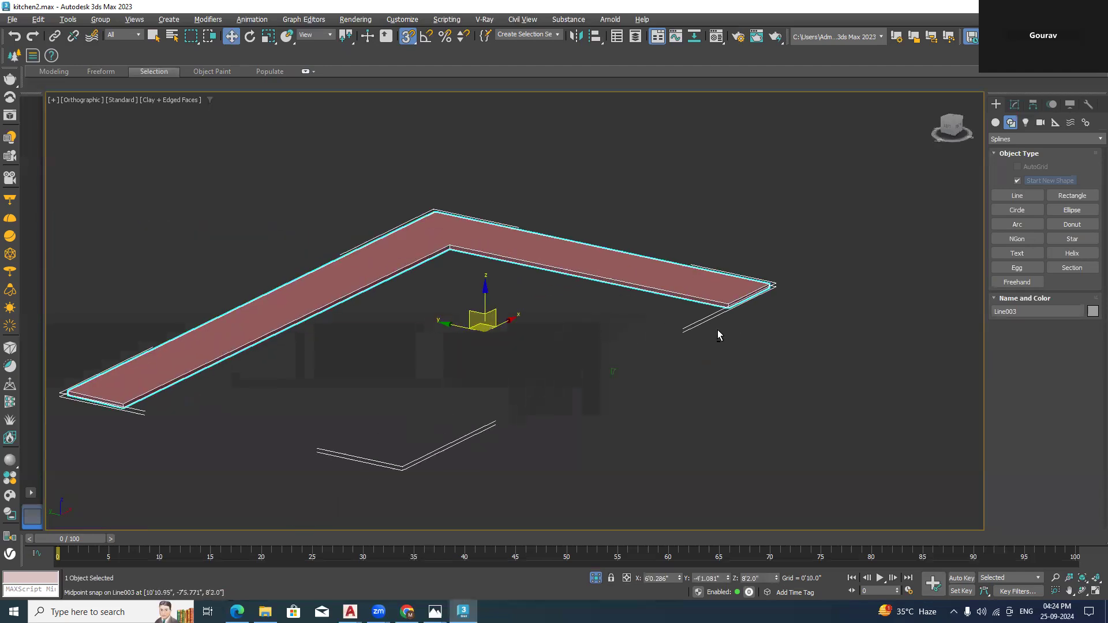
pyautogui.keyDown('alt'); pyautogui.moveTo(771, 334); pyautogui.dragTo(764, 334, button='middle'); pyautogui.keyUp('alt')
pyautogui.click(1017, 196)
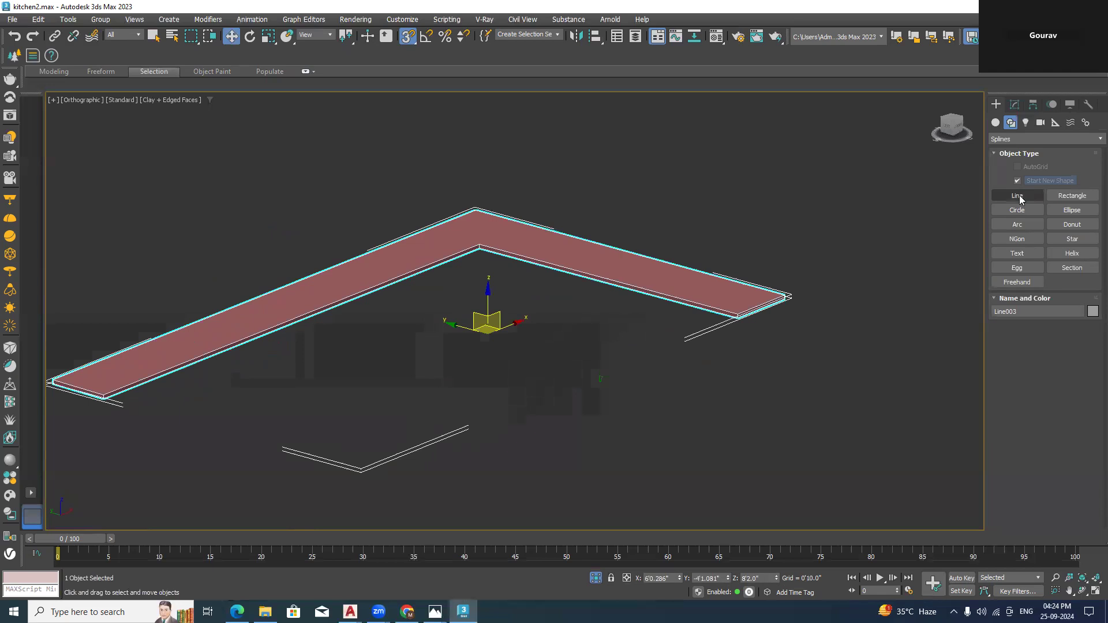
pyautogui.keyDown('alt'); pyautogui.moveTo(829, 320); pyautogui.dragTo(810, 321, button='middle'); pyautogui.keyUp('alt')
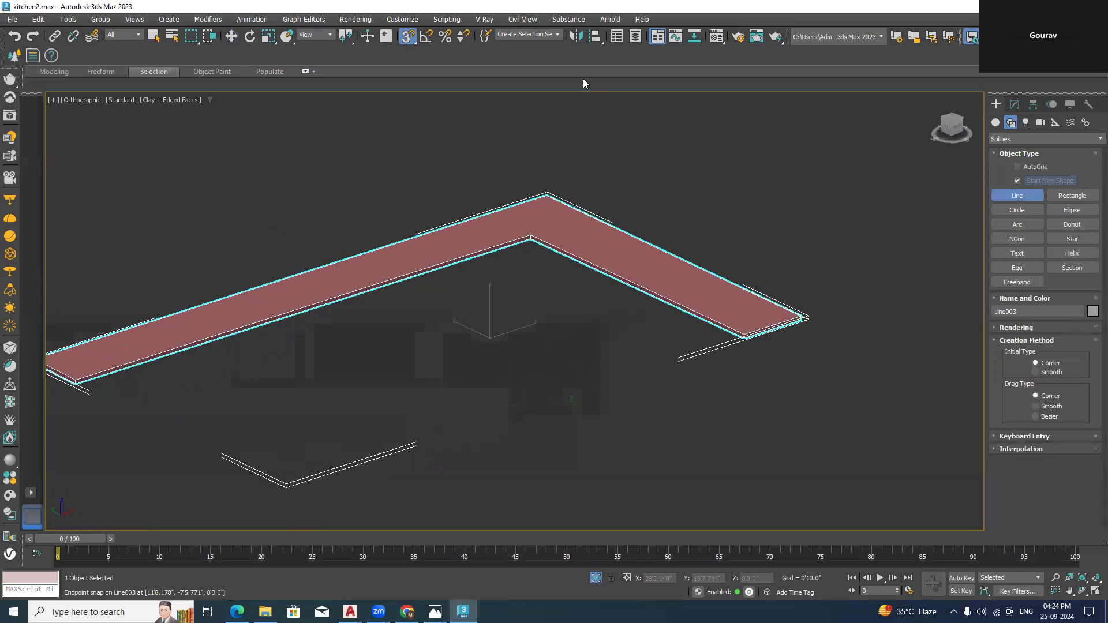
pyautogui.scroll(3, 801, 321)
pyautogui.scroll(3, 819, 259)
pyautogui.click(820, 257)
pyautogui.click(377, 399)
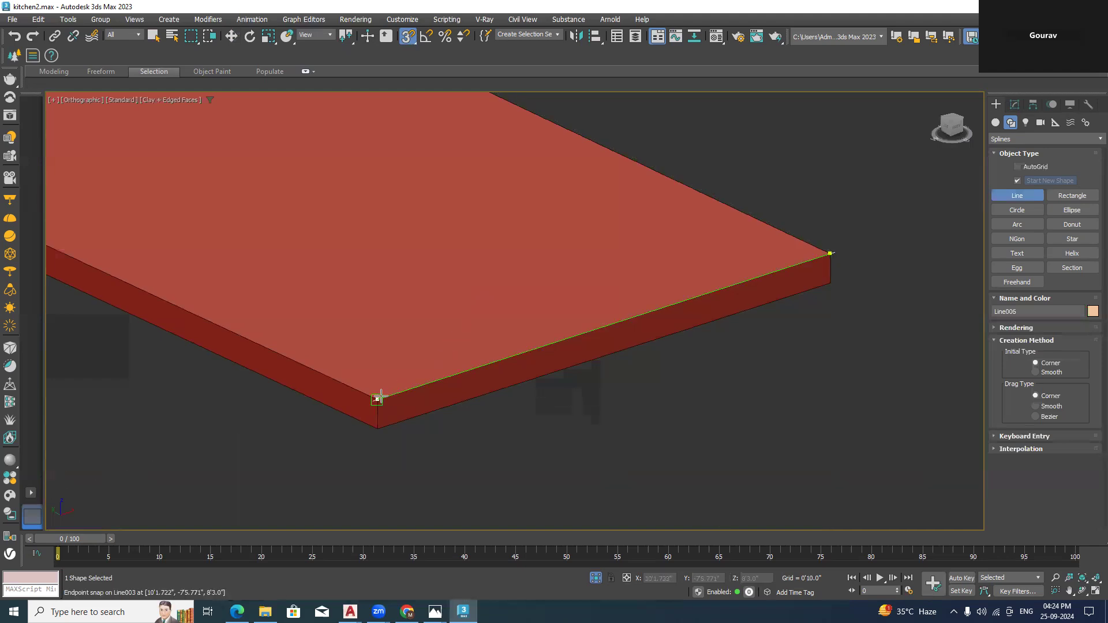
# Continue the path along the slab's inner L-shaped top edge and across the far end, finishing it open at the outer corner
pyautogui.scroll(-5, 459, 258)
pyautogui.moveTo(329, 260); pyautogui.dragTo(685, 414, button='middle')
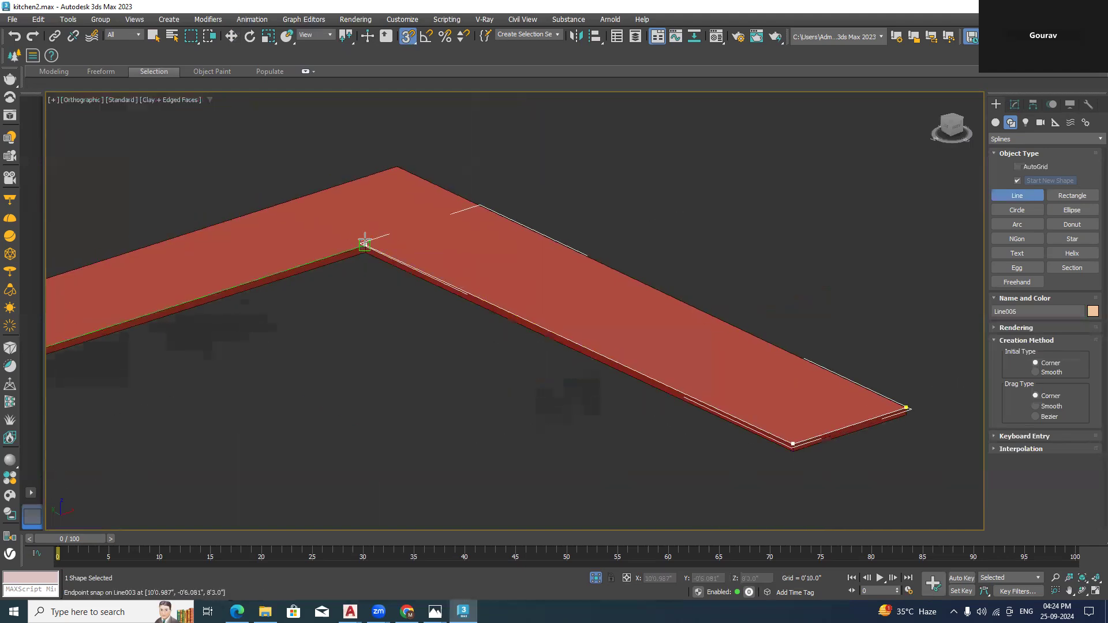
pyautogui.scroll(3, 366, 243)
pyautogui.click(372, 252)
pyautogui.scroll(-5, 351, 272)
pyautogui.moveTo(508, 235); pyautogui.dragTo(770, 196, button='middle')
pyautogui.moveTo(145, 361); pyautogui.dragTo(466, 259, button='middle')
pyautogui.scroll(3, 284, 328)
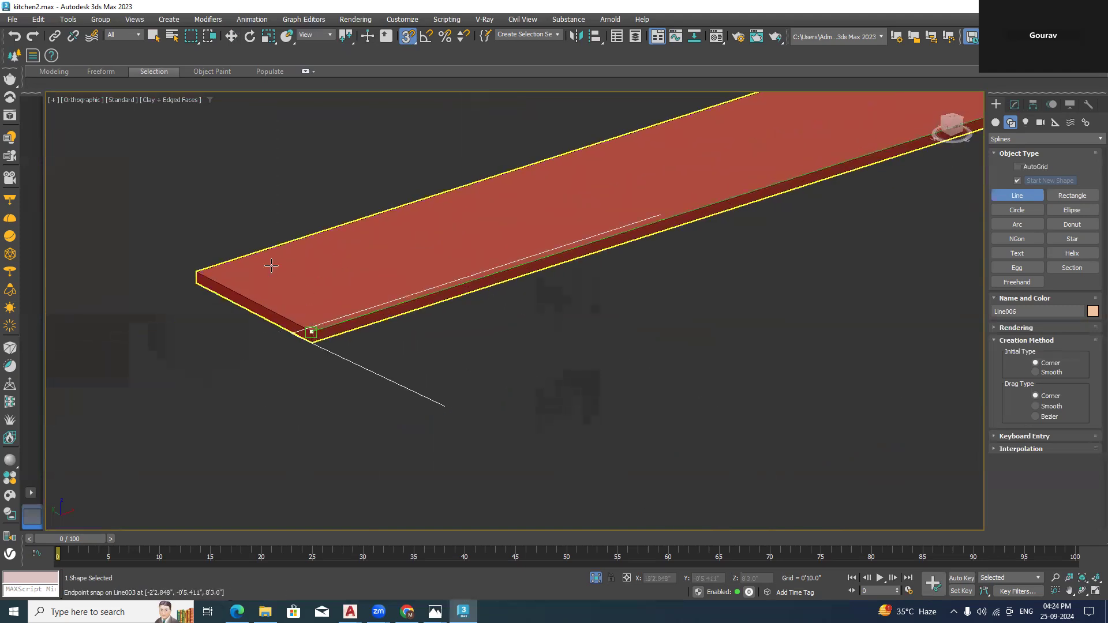
pyautogui.click(198, 271)
pyautogui.rightClick(308, 190)
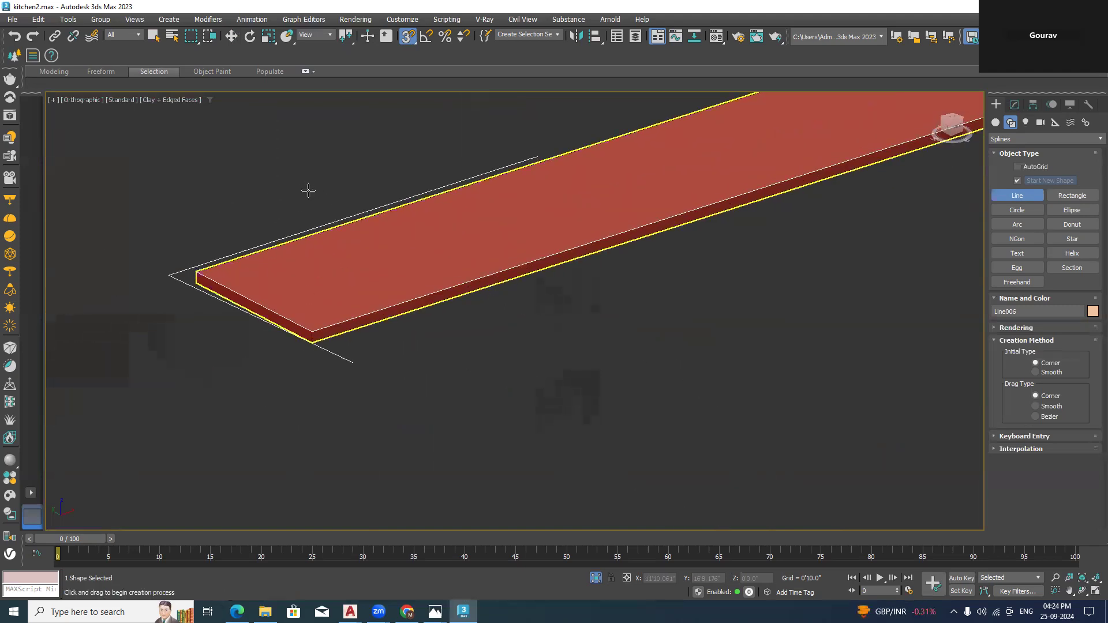
pyautogui.scroll(-3, 341, 224)
pyautogui.moveTo(616, 292); pyautogui.dragTo(324, 341, button='middle')
pyautogui.moveTo(522, 317); pyautogui.dragTo(460, 313, button='middle')
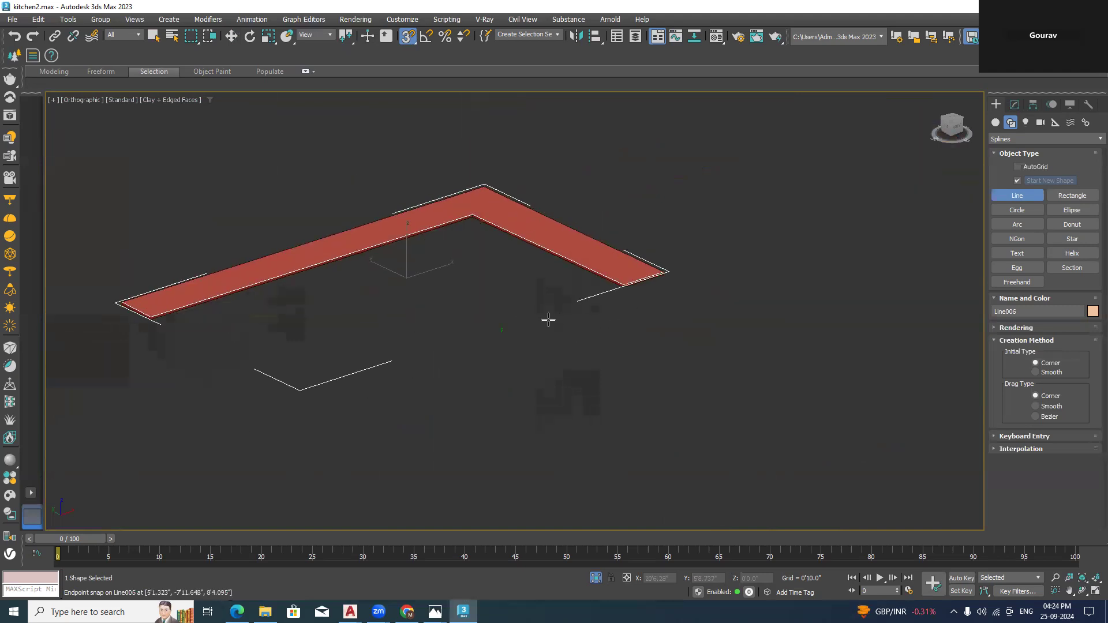
pyautogui.scroll(3, 548, 319)
pyautogui.rightClick(554, 320)
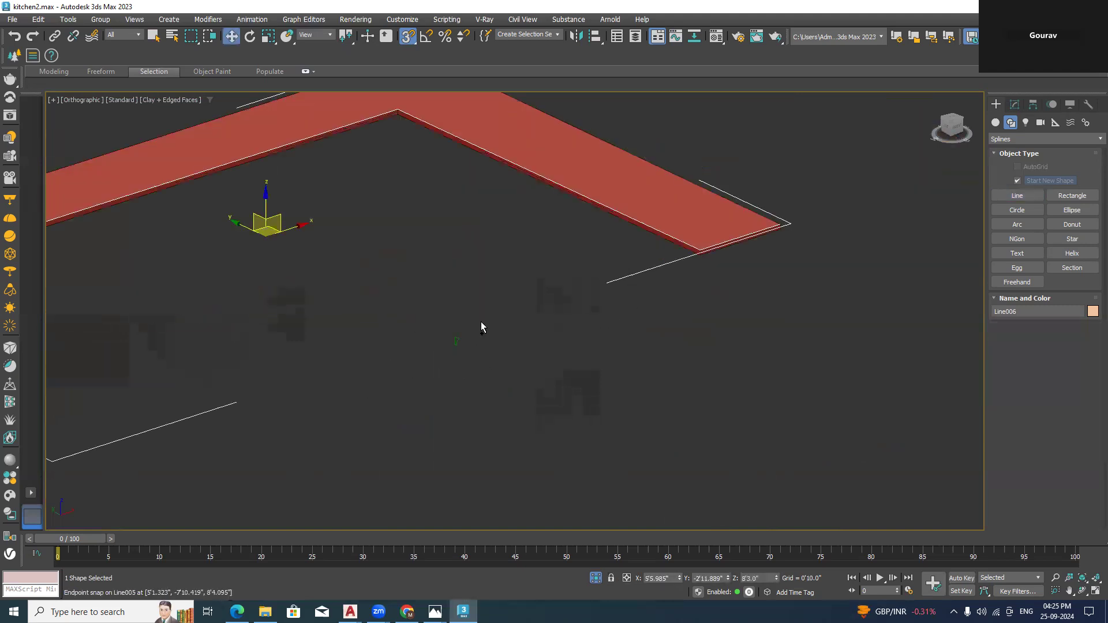
# Apply a Sweep modifier to the traced slab-edge path
pyautogui.click(1014, 104)
pyautogui.scroll(4, 1051, 433)
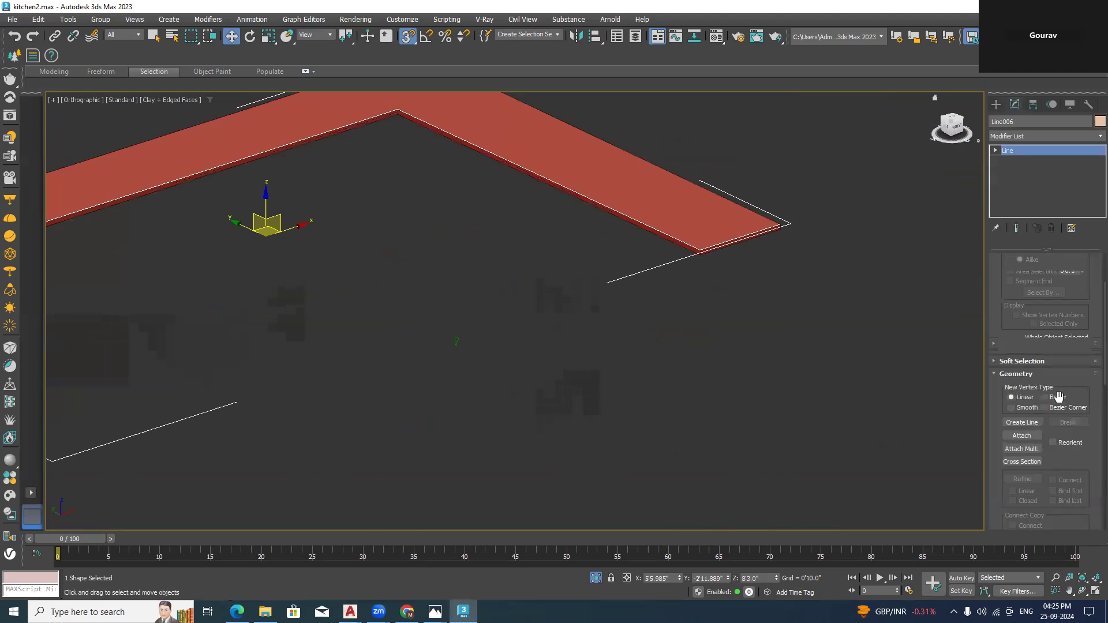
pyautogui.scroll(-5, 1050, 346)
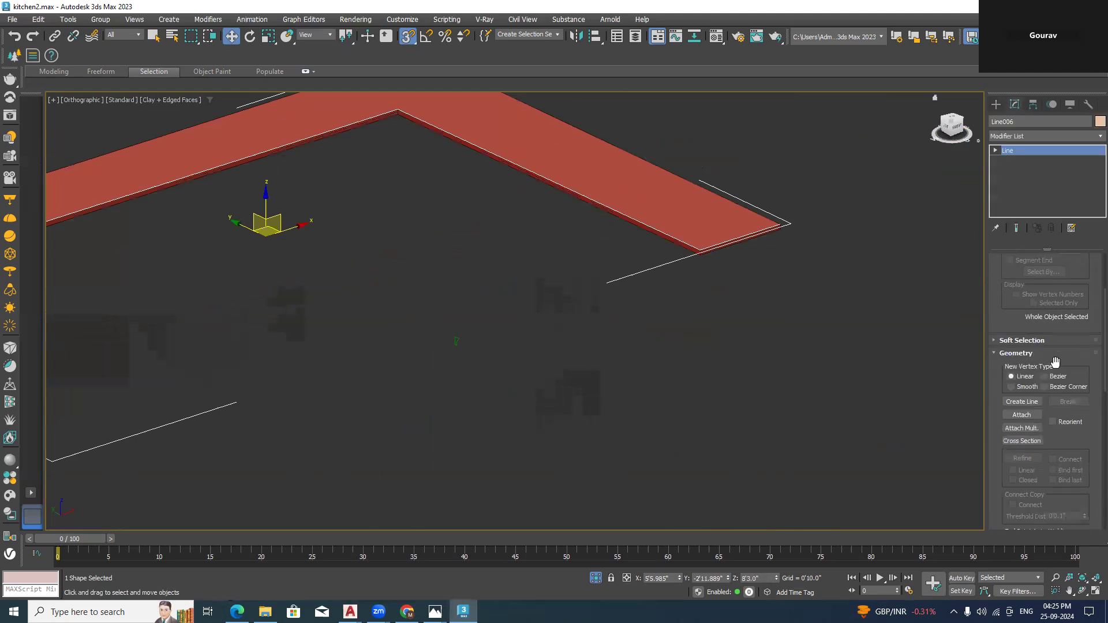
pyautogui.scroll(4, 1054, 349)
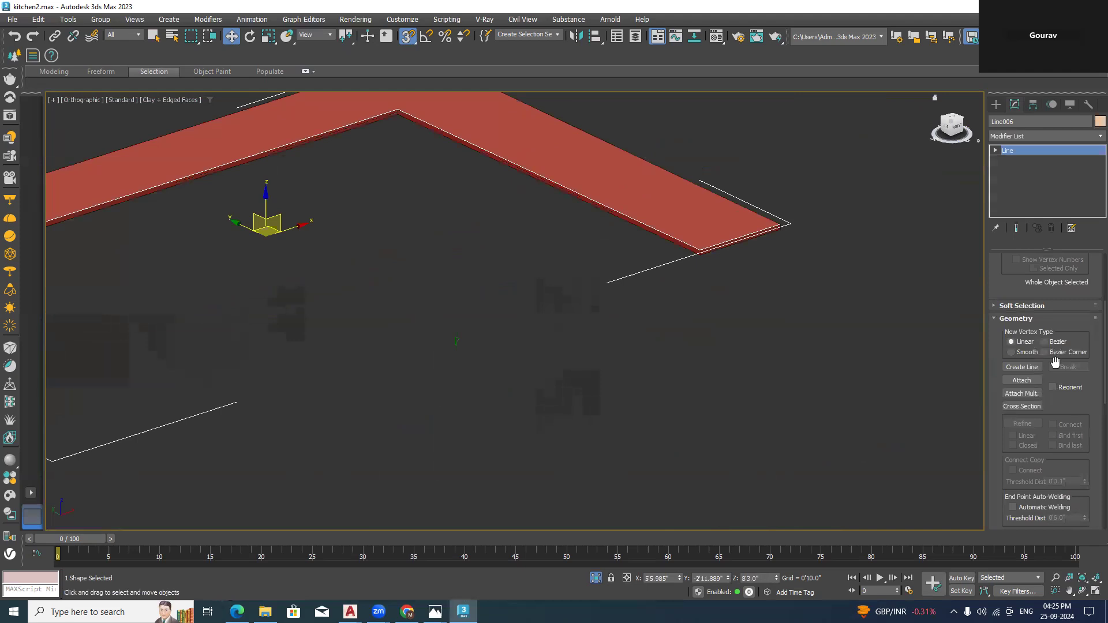
pyautogui.click(1069, 137)
pyautogui.scroll(-2, 1069, 140)
pyautogui.press('s')
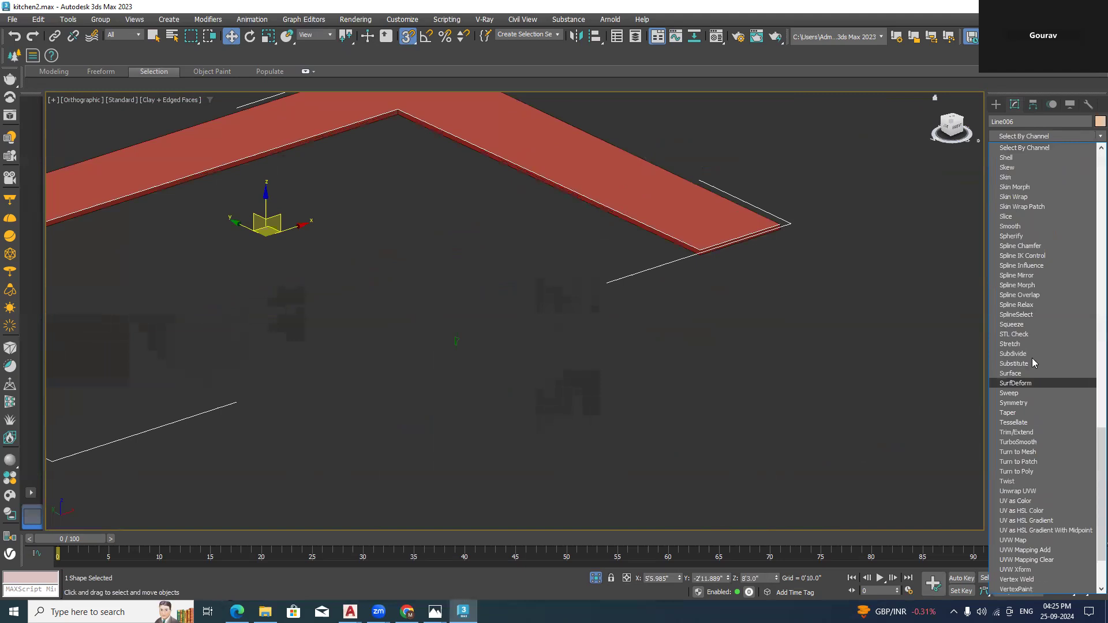
pyautogui.click(1023, 395)
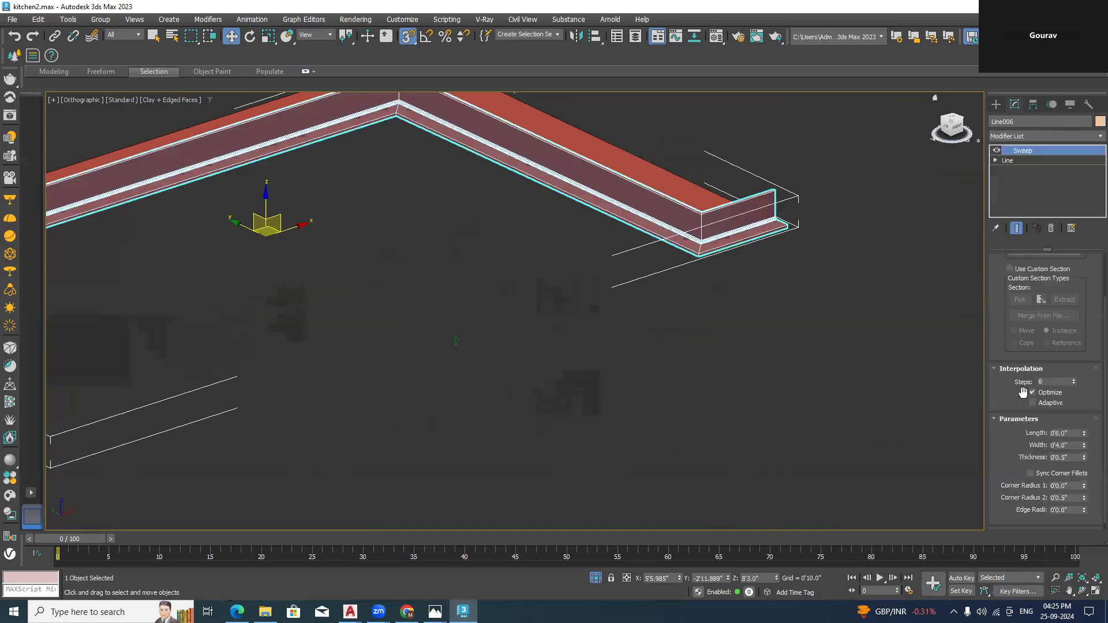
# Switch the Sweep to a custom section and pick the curved profile spline as its section
pyautogui.click(1024, 270)
pyautogui.click(1021, 352)
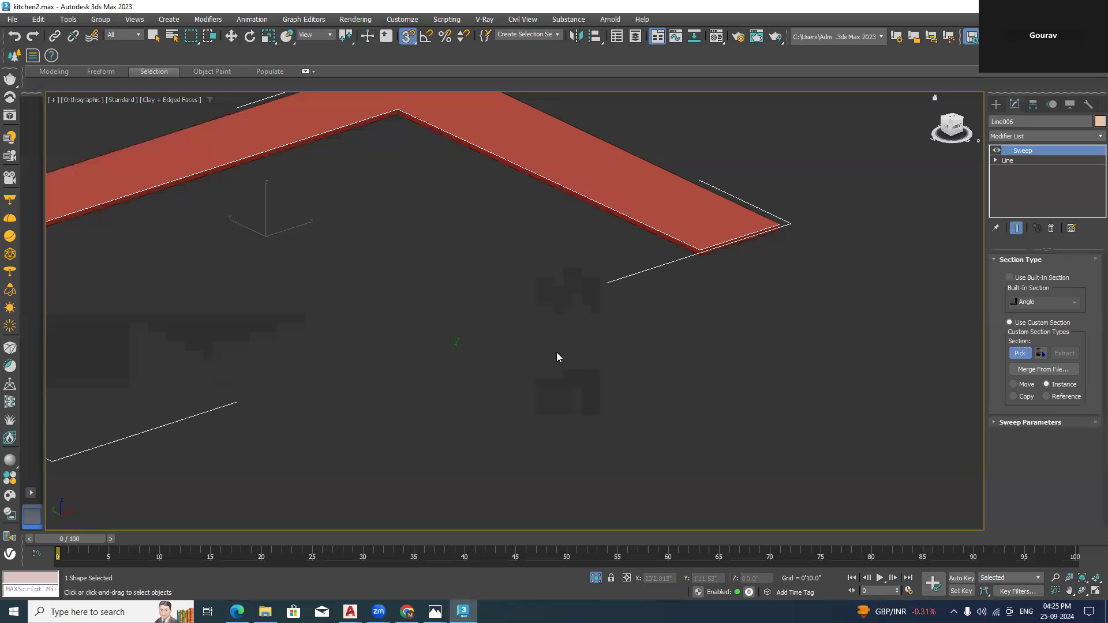
pyautogui.click(456, 341)
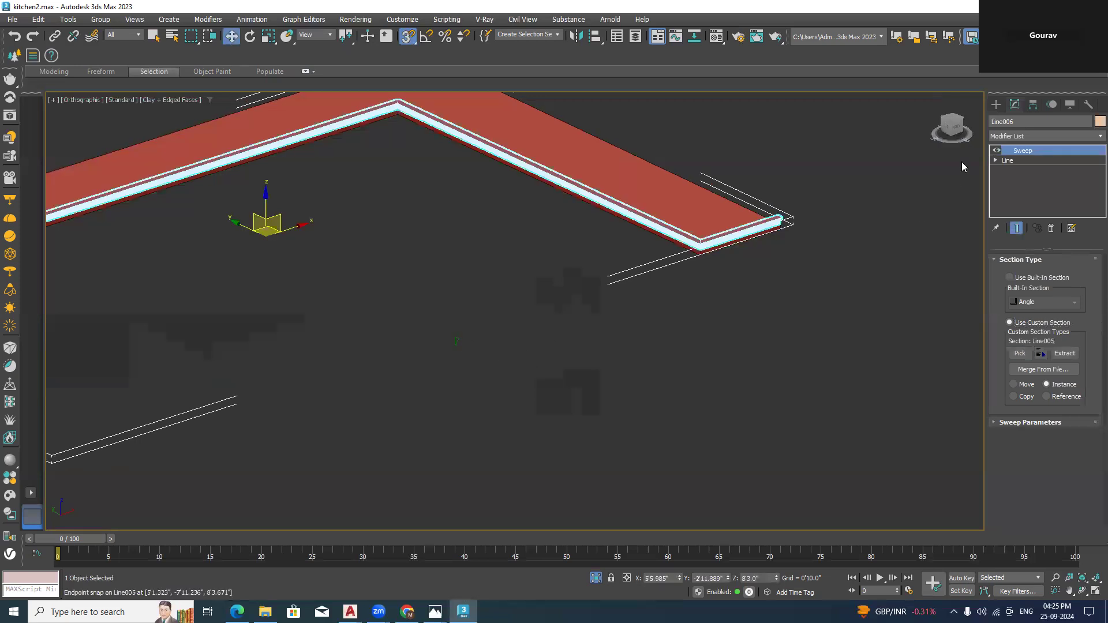
# Try the Sweep's bottom-right and bottom-left pivot alignments in the left view, ending with the bottom-centre one
pyautogui.click(947, 133)
pyautogui.scroll(10, 426, 228)
pyautogui.moveTo(426, 227); pyautogui.dragTo(591, 380, button='middle')
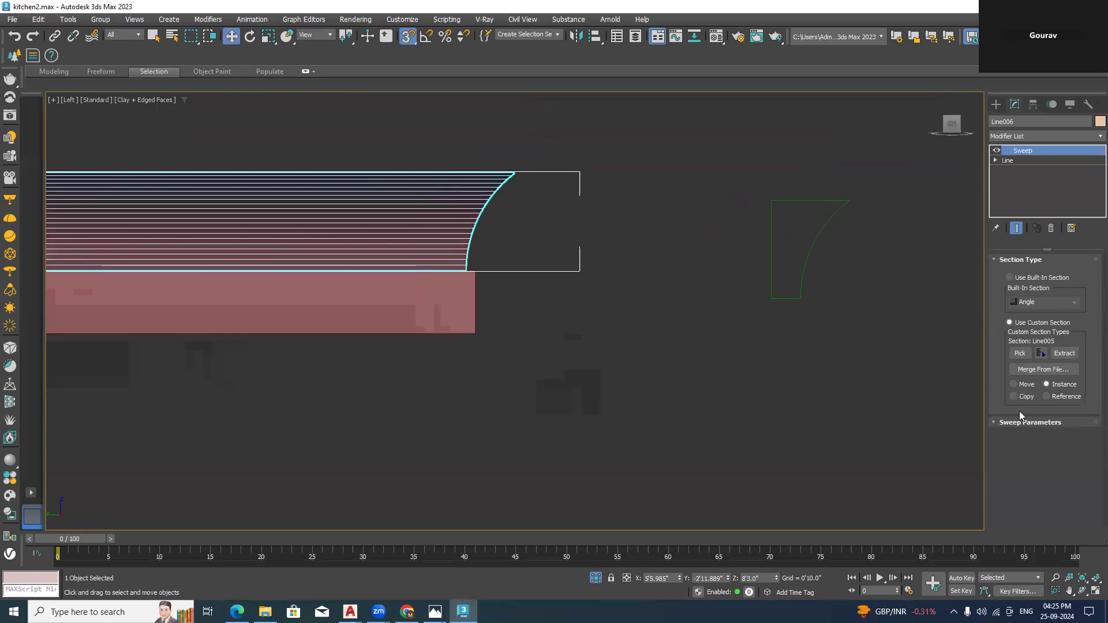
pyautogui.click(1029, 422)
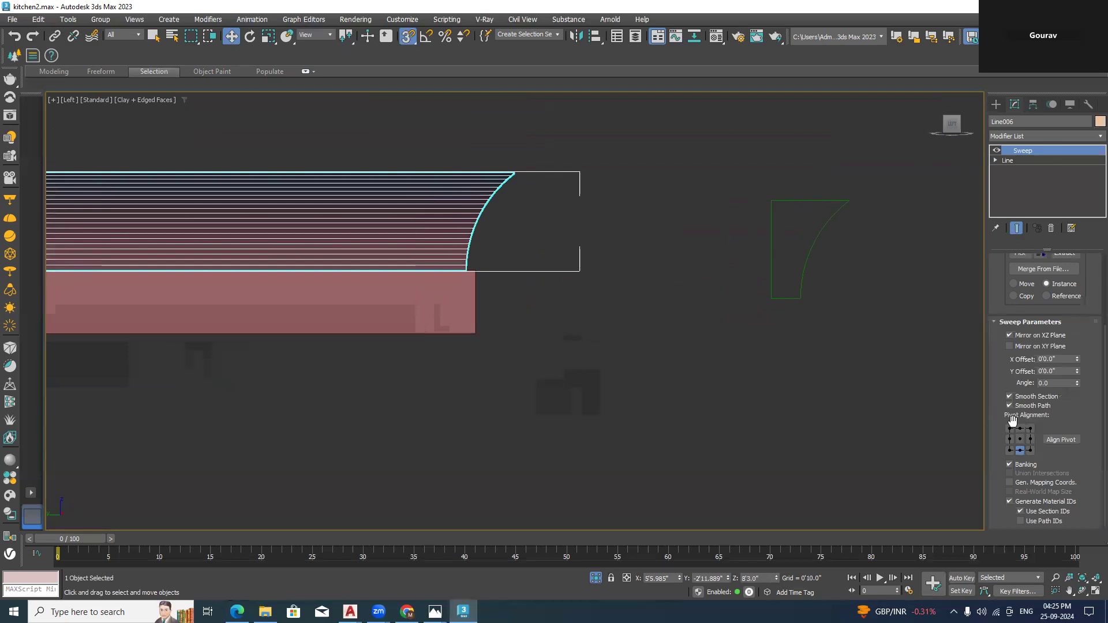
pyautogui.click(1032, 452)
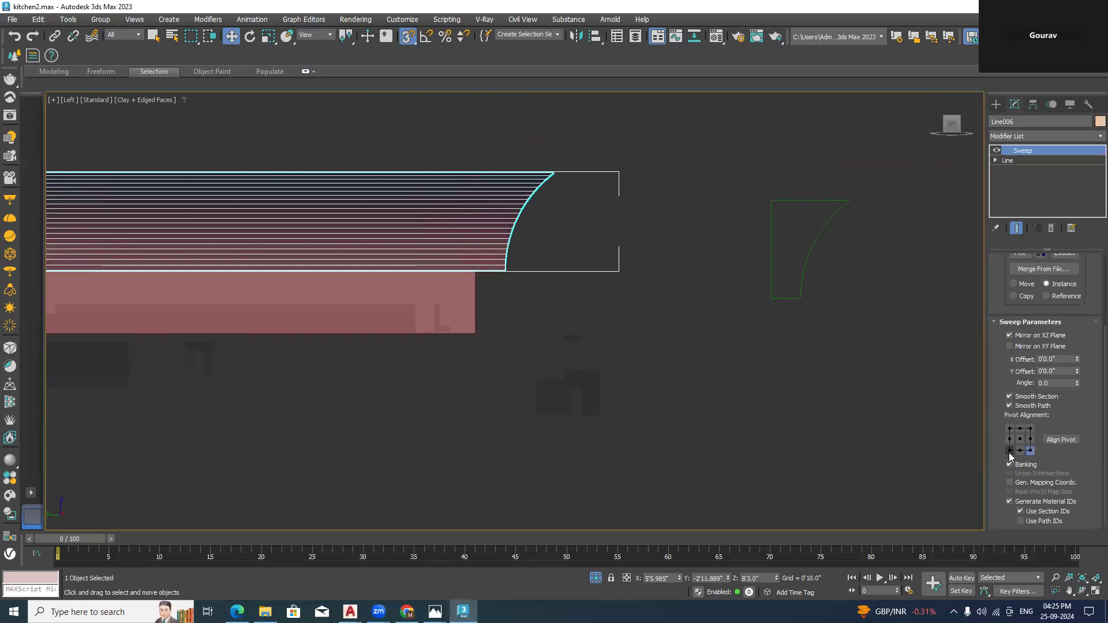
pyautogui.click(1009, 451)
pyautogui.click(1019, 451)
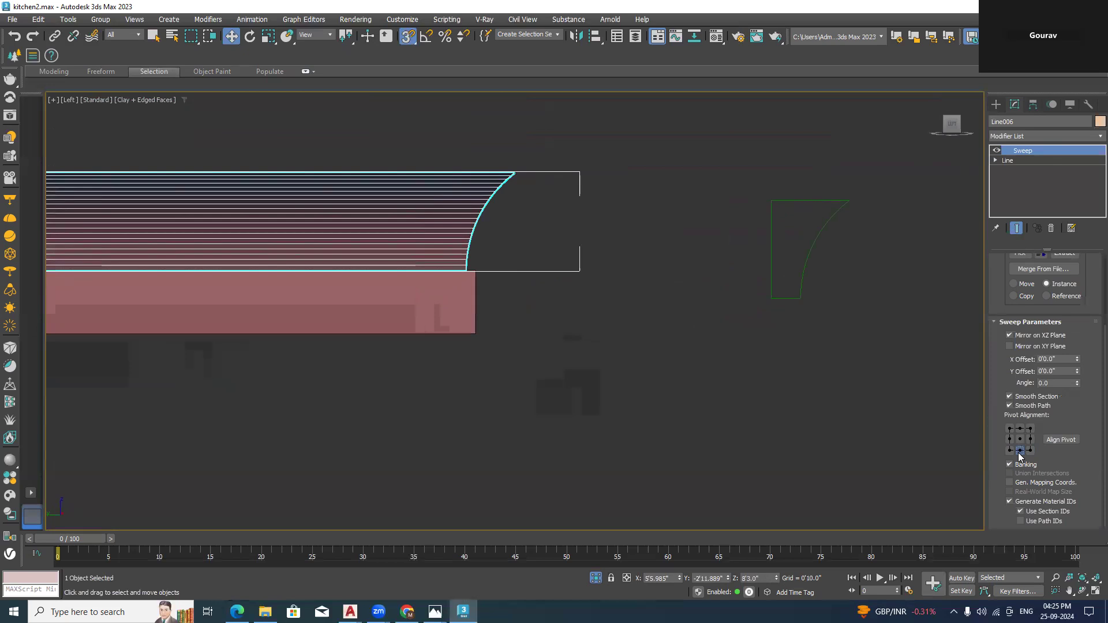
# Examine how the swept moulding sits against the slab's edges at the opposite end and at the corners
pyautogui.scroll(-4, 832, 414)
pyautogui.moveTo(833, 414)
pyautogui.mouseDown(button='middle')
pyautogui.moveTo(933, 312)
pyautogui.moveTo(1096, 287)
pyautogui.mouseUp(button='middle')
pyautogui.scroll(-2, 566, 362)
pyautogui.moveTo(566, 361); pyautogui.dragTo(872, 336, button='middle')
pyautogui.moveTo(687, 343); pyautogui.dragTo(792, 342, button='middle')
pyautogui.scroll(5, 352, 290)
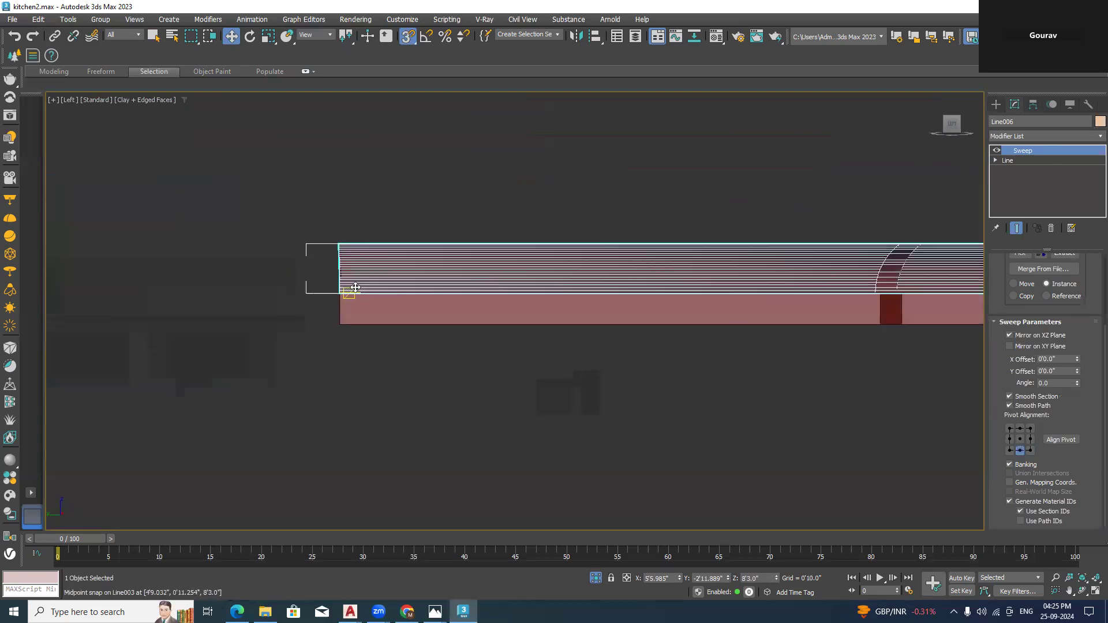
pyautogui.scroll(-3, 339, 296)
pyautogui.keyDown('alt'); pyautogui.moveTo(400, 327); pyautogui.dragTo(695, 376, button='middle'); pyautogui.keyUp('alt')
pyautogui.scroll(5, 325, 271)
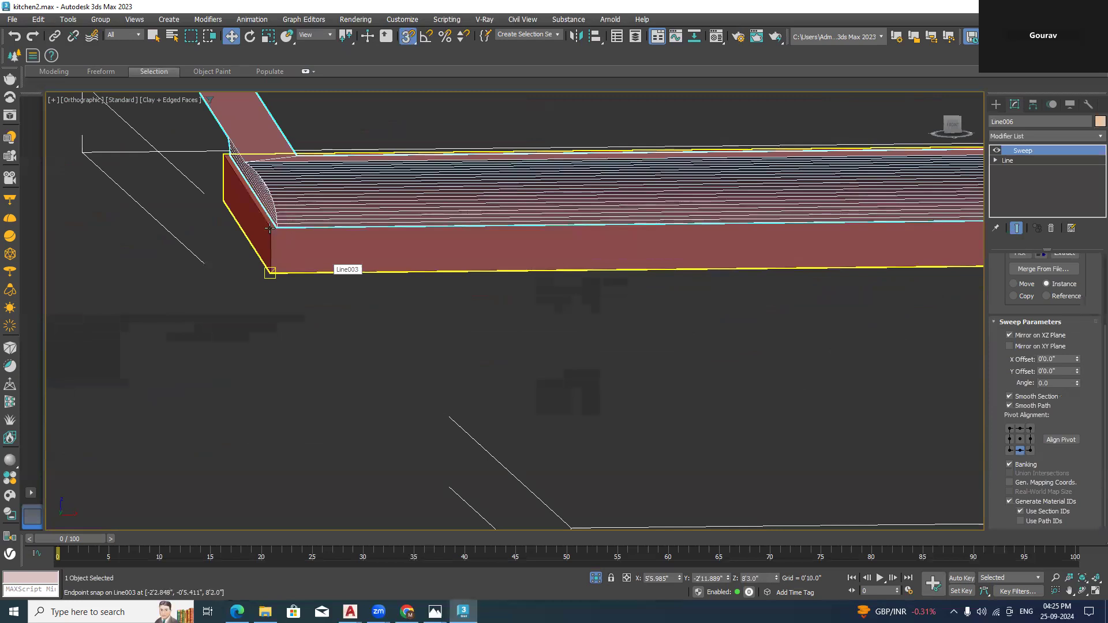
pyautogui.scroll(-4, 661, 309)
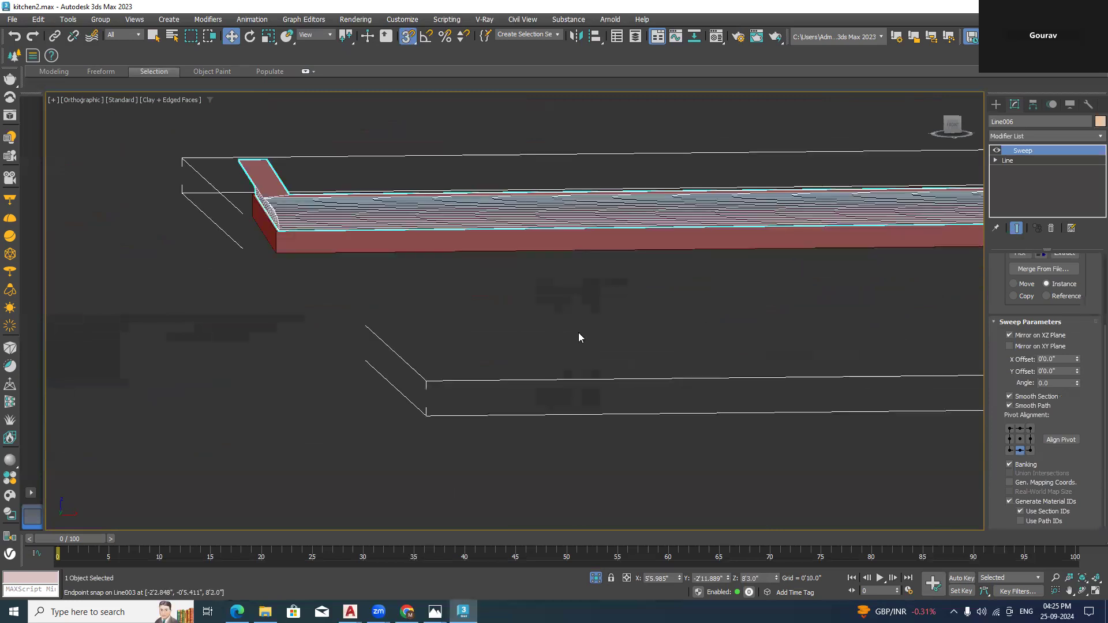
pyautogui.click(704, 338)
pyautogui.click(420, 233)
pyautogui.rightClick(438, 209)
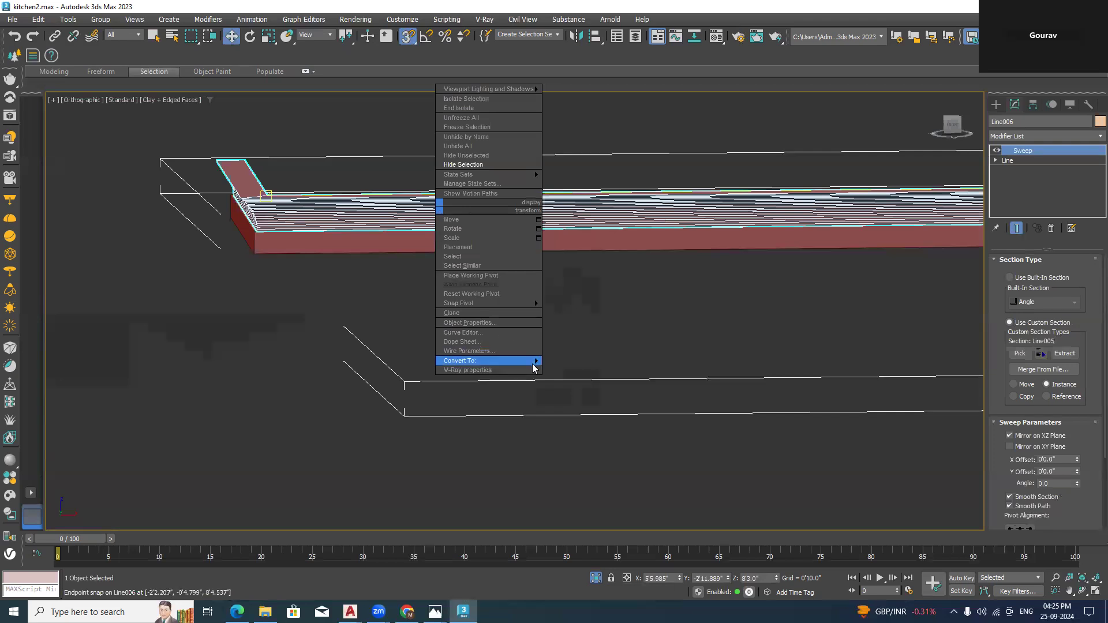
pyautogui.moveTo(532, 368)
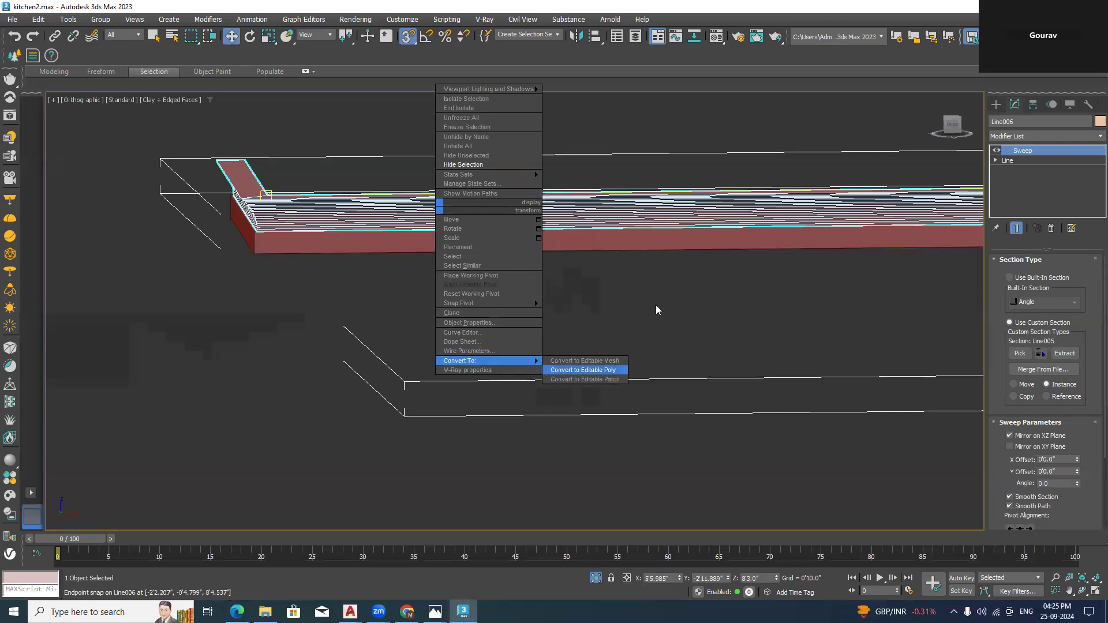
pyautogui.click(707, 297)
# Enlarge the curved profile uniformly in the left view by scaling its whole spline at Spline level
pyautogui.scroll(-4, 727, 297)
pyautogui.moveTo(785, 306); pyautogui.dragTo(858, 170, button='middle')
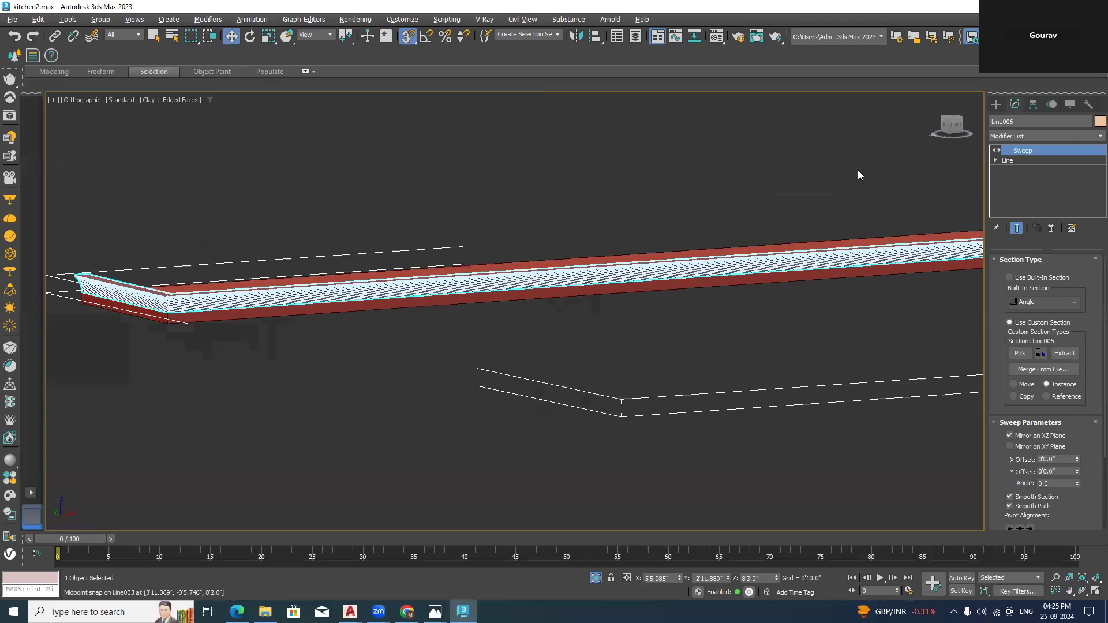
pyautogui.click(944, 124)
pyautogui.moveTo(818, 294); pyautogui.dragTo(229, 312, button='middle')
pyautogui.scroll(5, 453, 374)
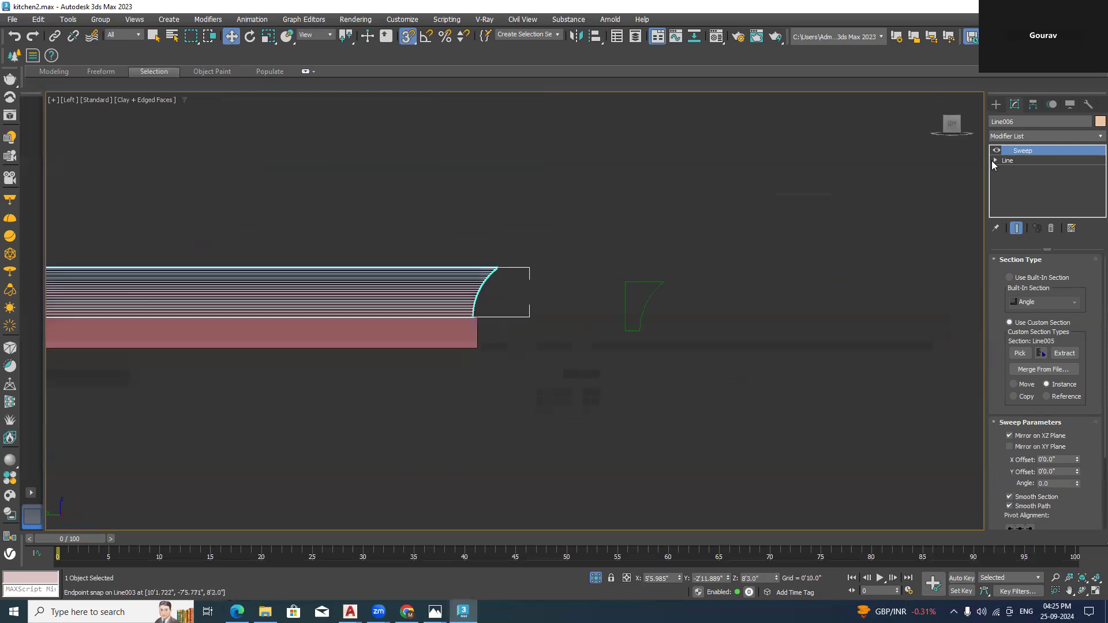
pyautogui.click(996, 106)
pyautogui.click(680, 287)
pyautogui.moveTo(676, 255); pyautogui.dragTo(596, 366)
pyautogui.click(1016, 104)
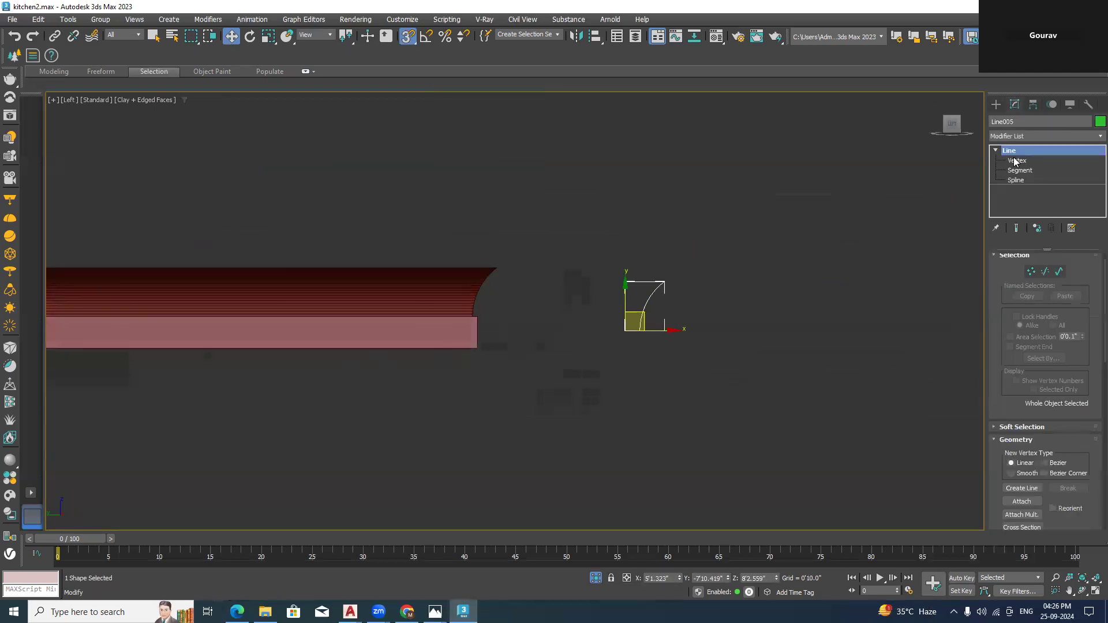
pyautogui.click(1007, 180)
pyautogui.moveTo(590, 369); pyautogui.dragTo(592, 369)
pyautogui.click(269, 36)
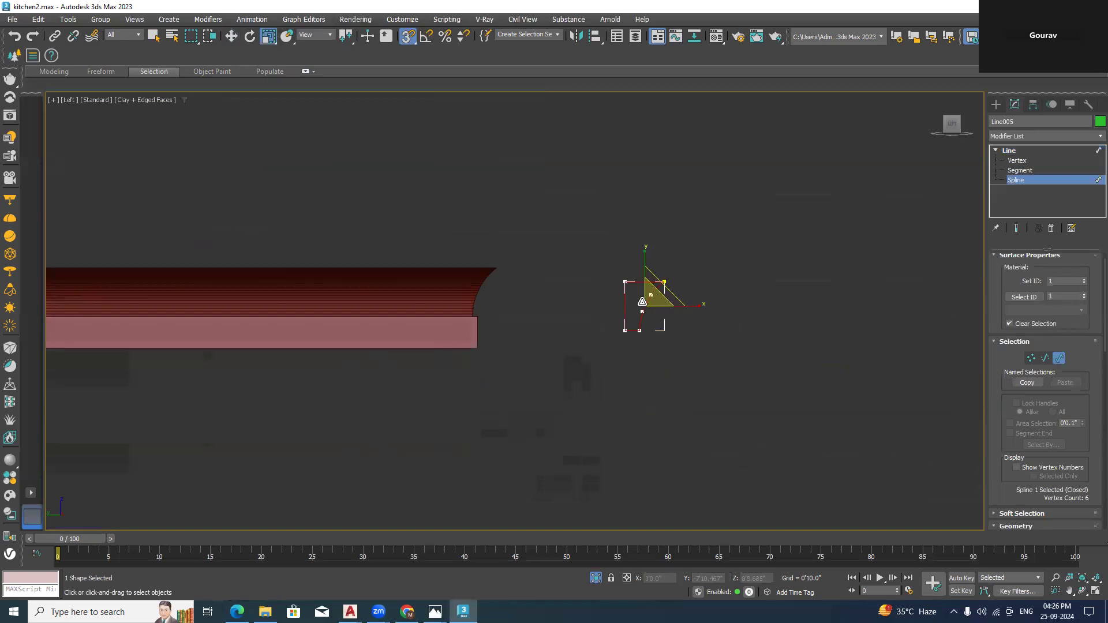
pyautogui.moveTo(650, 297); pyautogui.dragTo(598, 374)
# Widen the profile by moving its two straight-side vertices away from the curve, with snapping turned off
pyautogui.click(1025, 163)
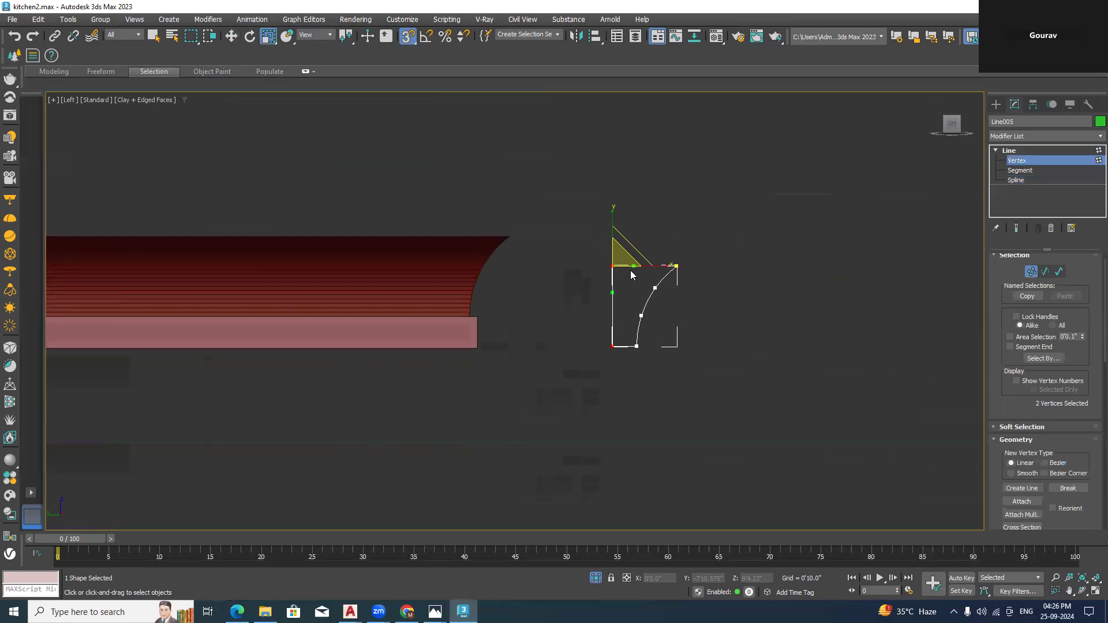
pyautogui.press('w')
pyautogui.press('s')
pyautogui.moveTo(645, 263); pyautogui.dragTo(620, 264)
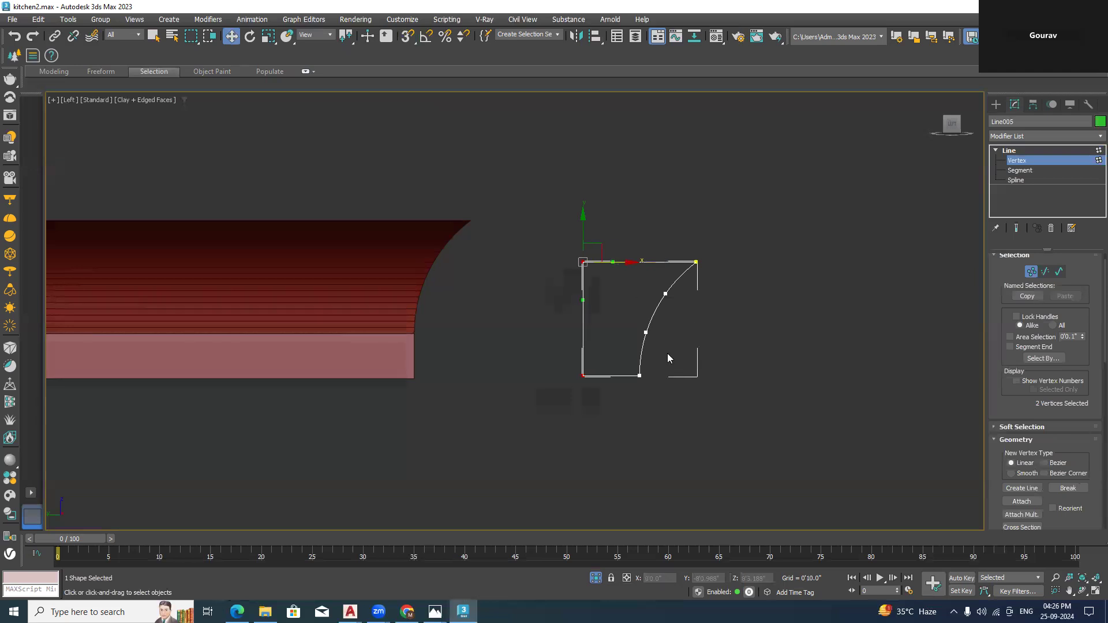
# Try to move the vertices on the profile's curved side inward, and undo the move
pyautogui.moveTo(626, 427); pyautogui.dragTo(625, 425)
pyautogui.moveTo(712, 264); pyautogui.dragTo(683, 269)
pyautogui.hotkey('ctrl', 'z')
pyautogui.click(777, 390)
# Make the profile taller by raising its two top vertices about 0.4 inches
pyautogui.scroll(-6, 809, 351)
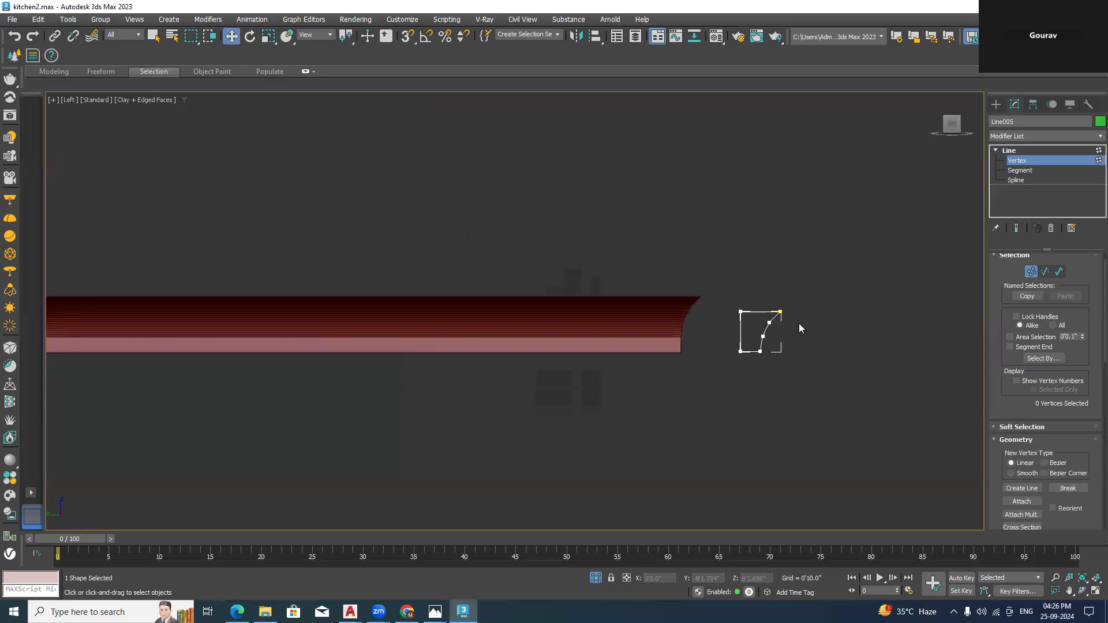
pyautogui.scroll(4, 791, 318)
pyautogui.moveTo(644, 308); pyautogui.dragTo(645, 309)
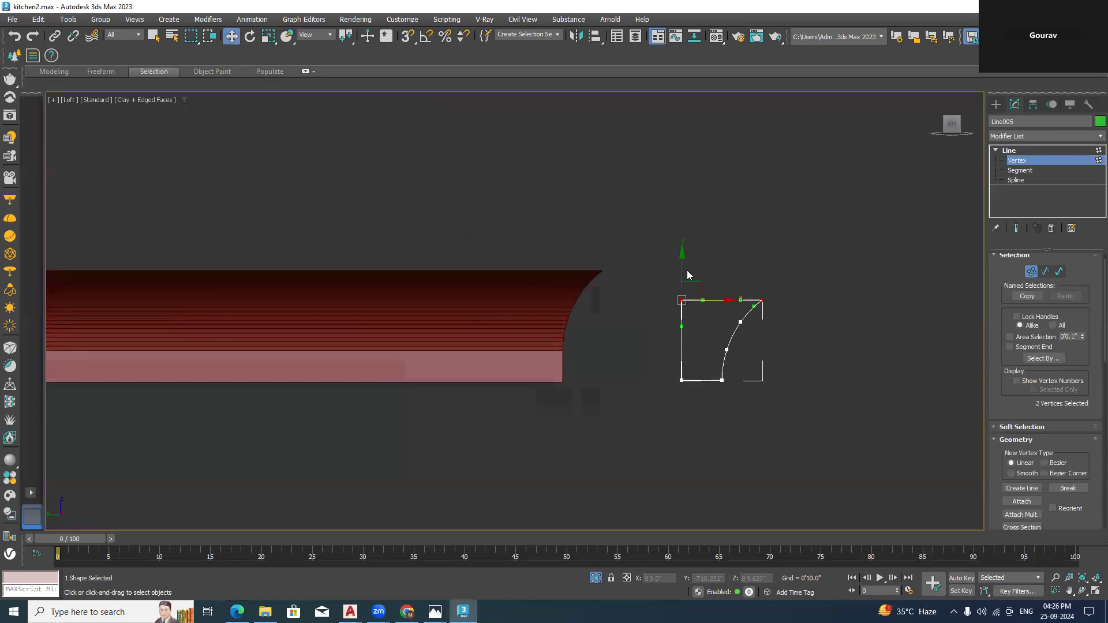
pyautogui.moveTo(683, 268); pyautogui.dragTo(686, 259)
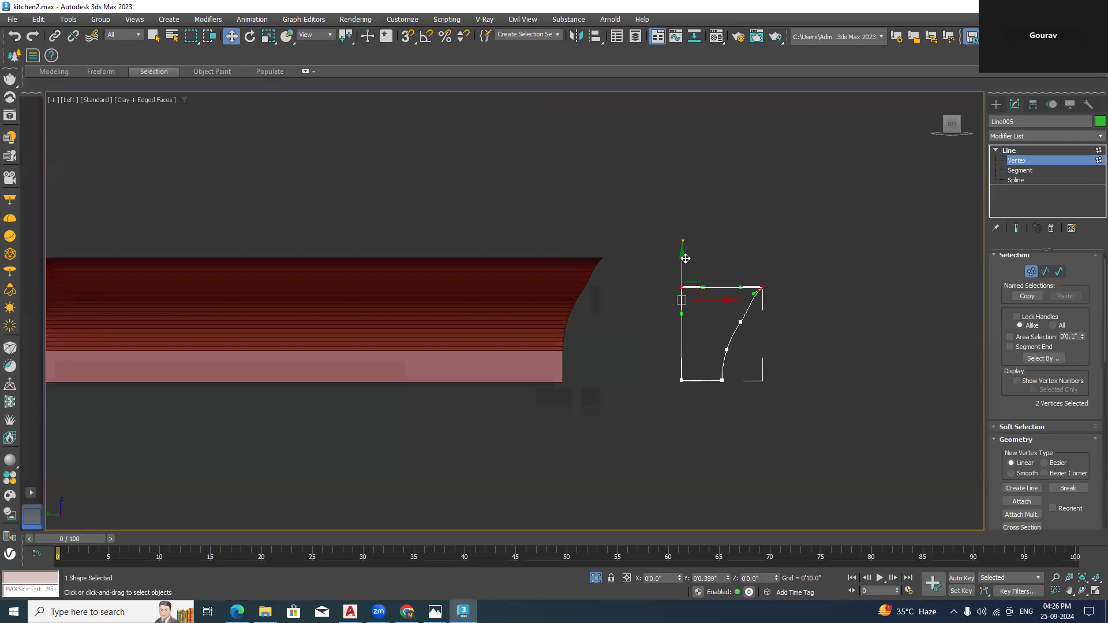
# Undo the last height change on the moulding profile and end isolation to bring back the whole kitchen
pyautogui.hotkey('ctrl', 'z')
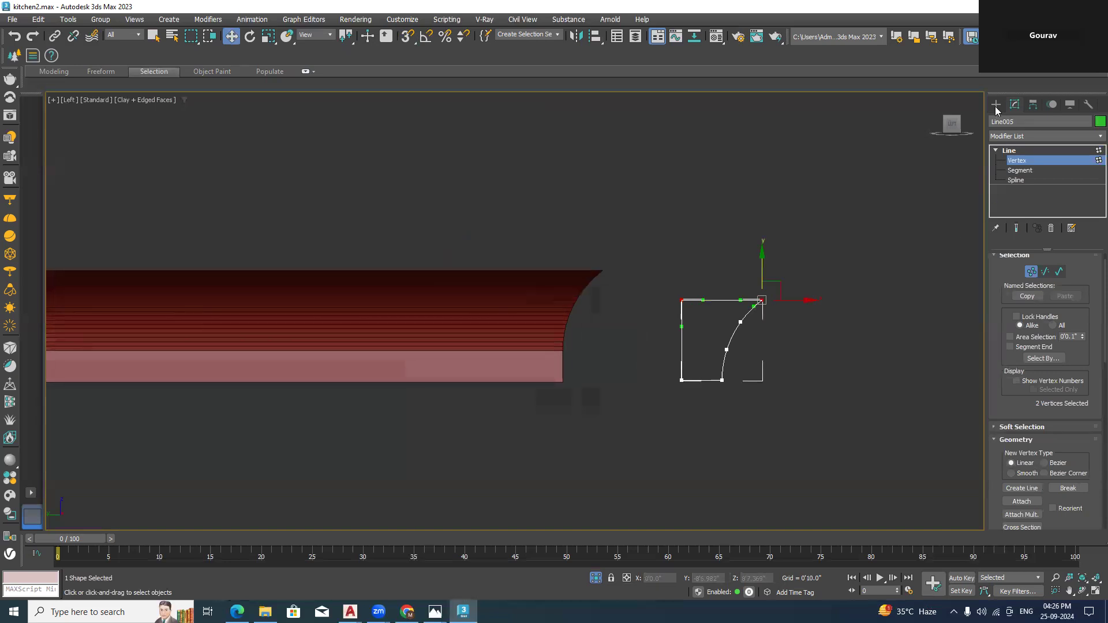
pyautogui.click(995, 106)
pyautogui.click(824, 199)
pyautogui.scroll(-10, 774, 269)
pyautogui.keyDown('alt'); pyautogui.moveTo(850, 328); pyautogui.dragTo(770, 319, button='middle'); pyautogui.keyUp('alt')
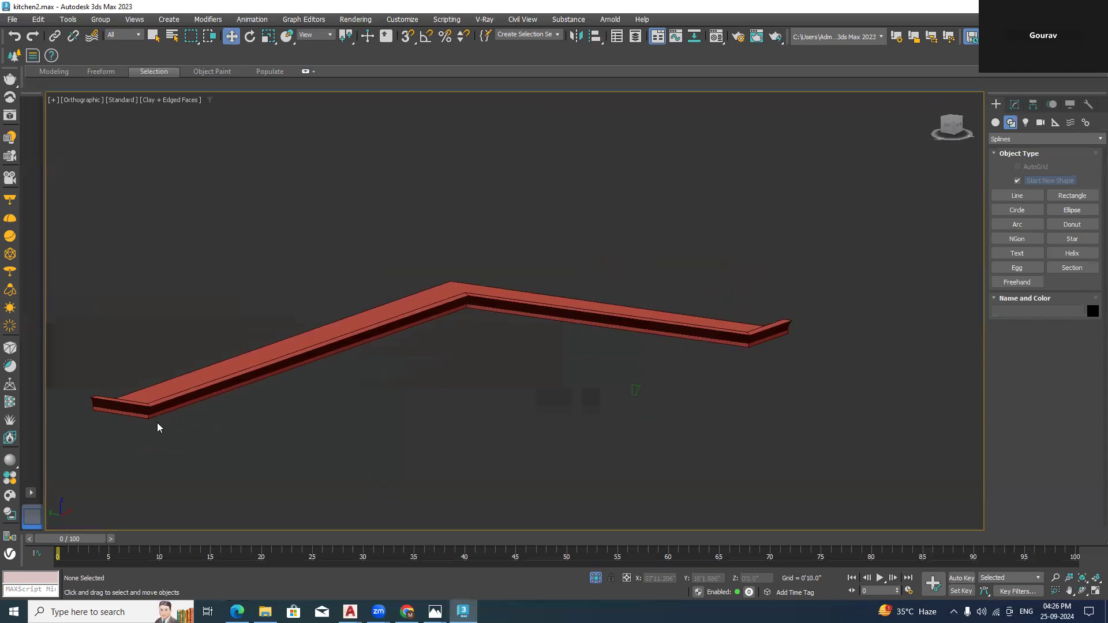
pyautogui.scroll(8, 159, 422)
pyautogui.scroll(-2, 163, 410)
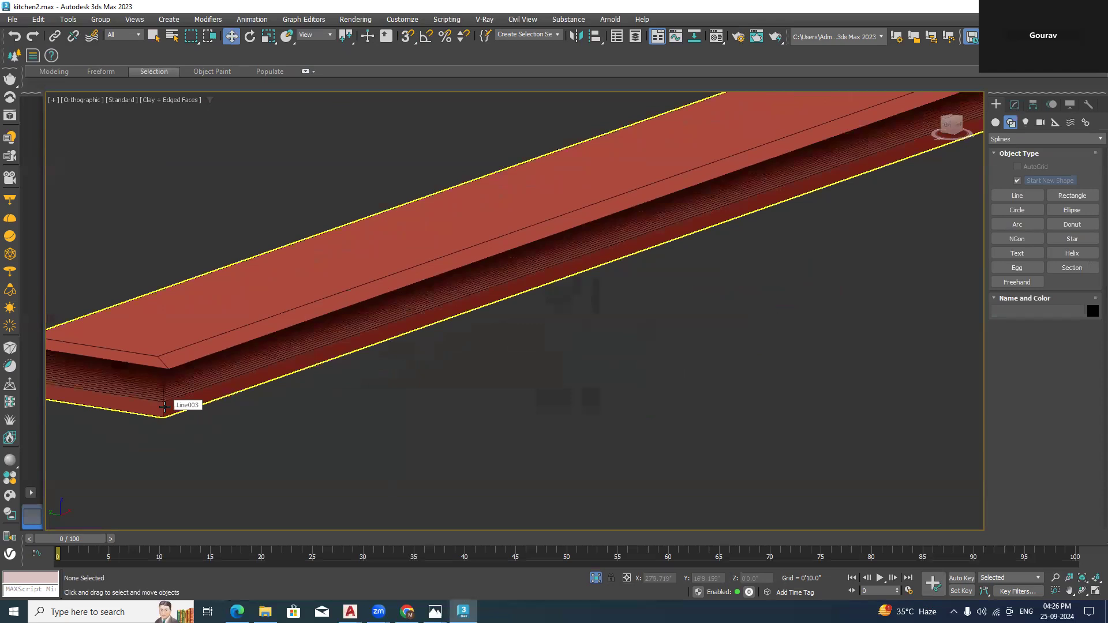
pyautogui.scroll(-3, 165, 415)
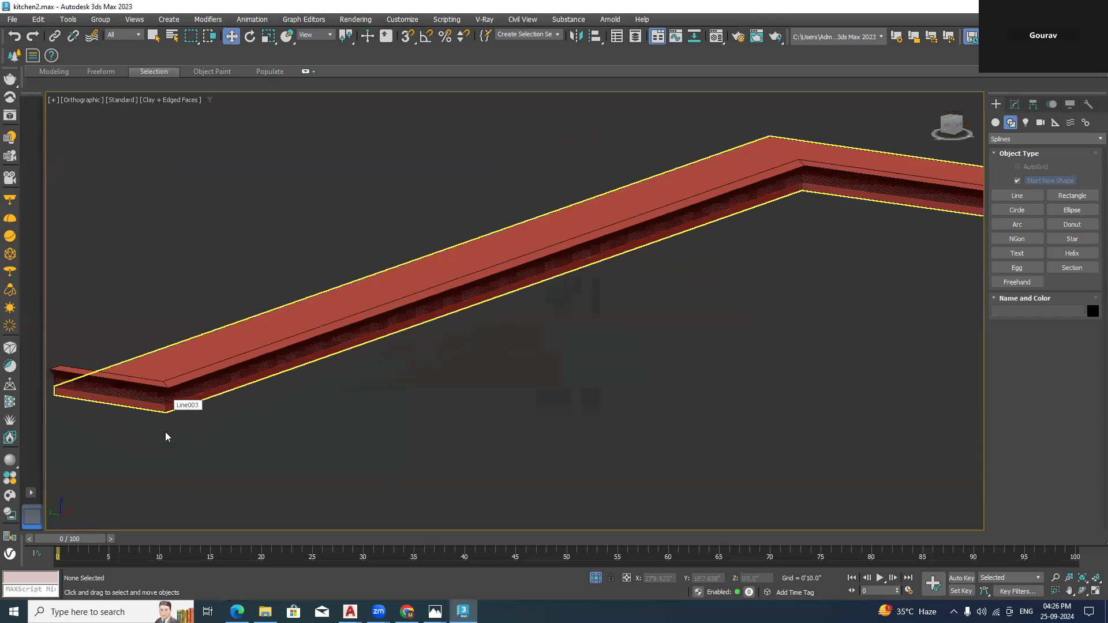
pyautogui.click(595, 579)
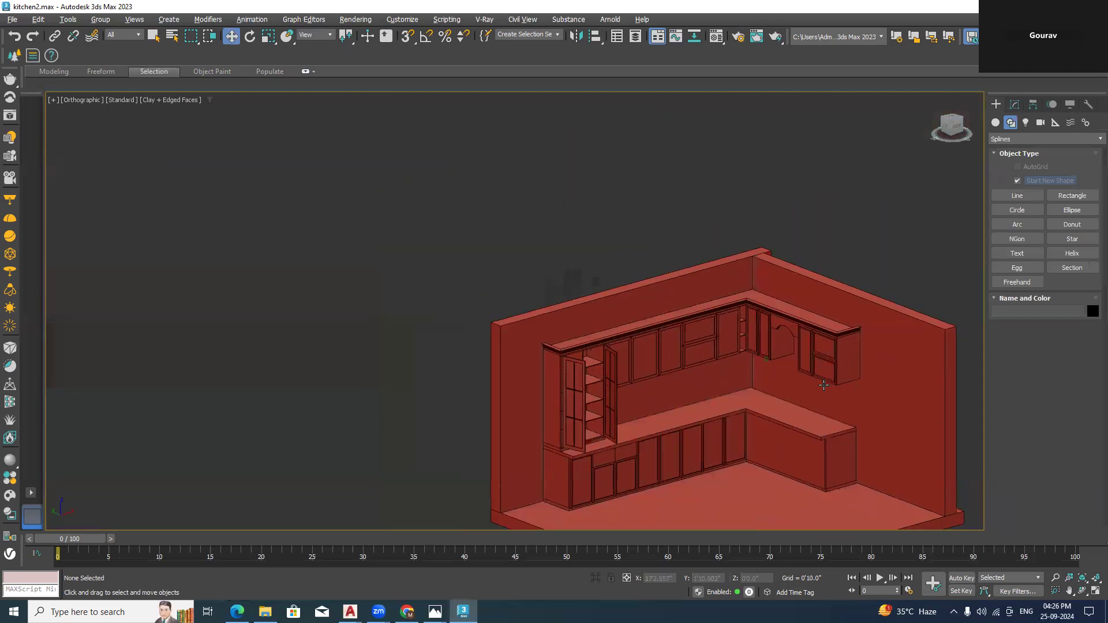
# Examine the size of the moulding above the upper cabinets from the front, at an angle and from the left
pyautogui.keyDown('alt'); pyautogui.moveTo(824, 385); pyautogui.dragTo(824, 379, button='middle'); pyautogui.keyUp('alt')
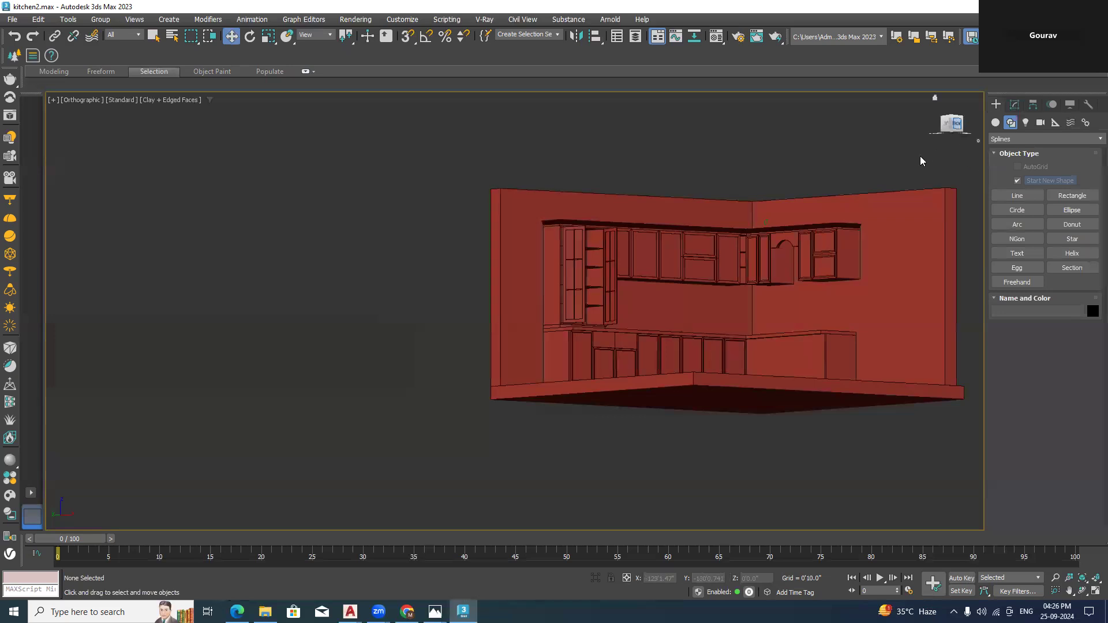
pyautogui.press('f')
pyautogui.scroll(10, 821, 208)
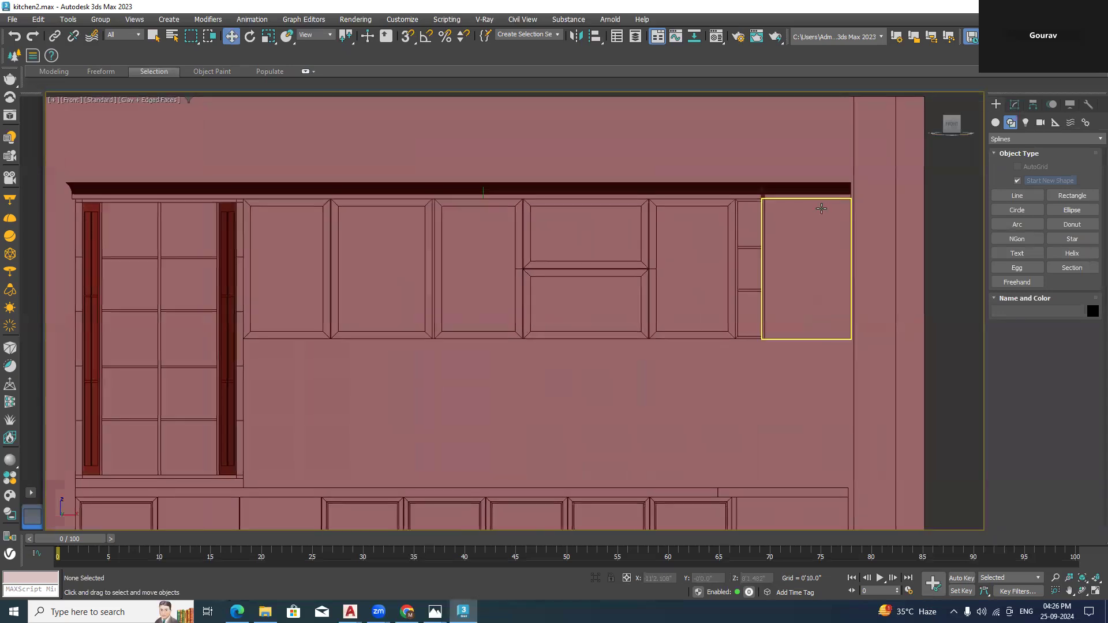
pyautogui.scroll(-5, 682, 255)
pyautogui.keyDown('alt'); pyautogui.moveTo(683, 254); pyautogui.dragTo(713, 295, button='middle'); pyautogui.keyUp('alt')
pyautogui.moveTo(789, 294); pyautogui.dragTo(433, 367, button='middle')
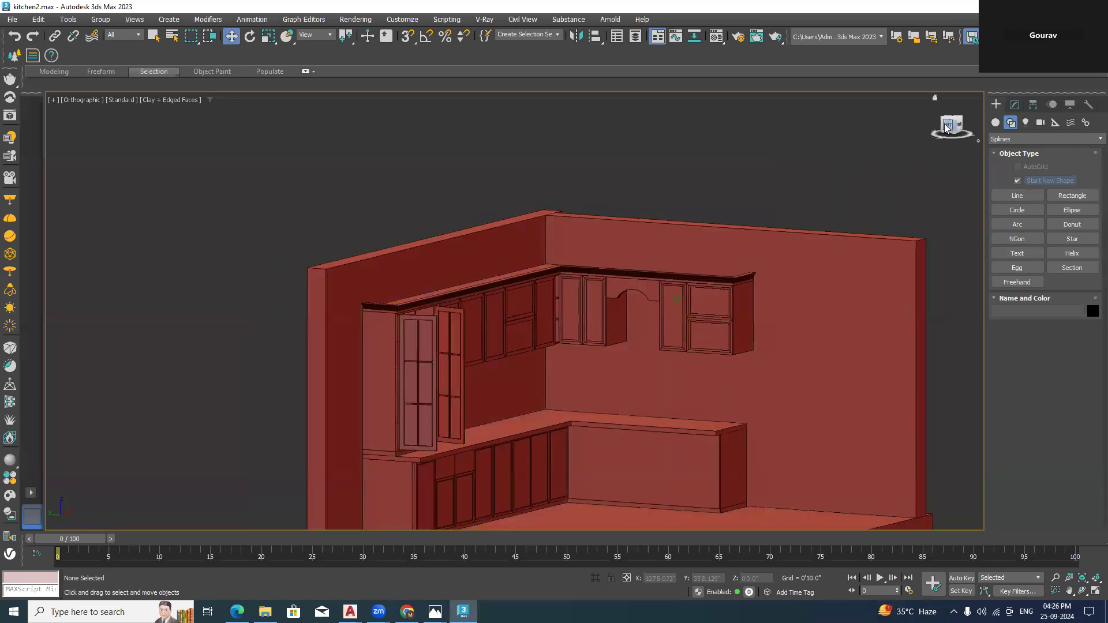
pyautogui.click(947, 127)
pyautogui.scroll(8, 724, 278)
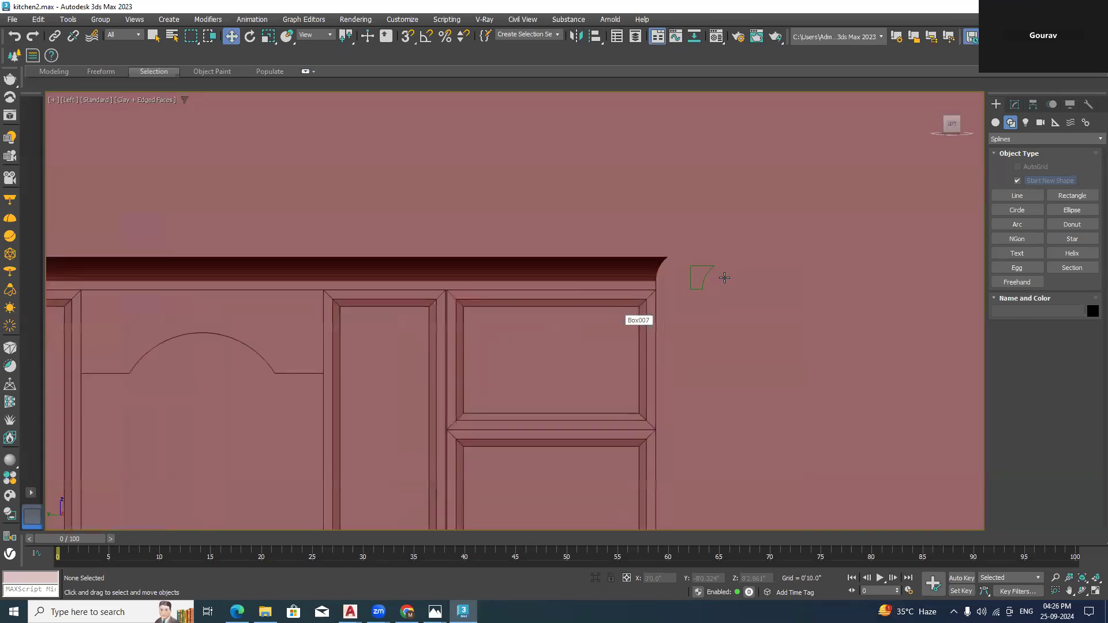
# Enlarge the moulding profile uniformly in the left view by scaling its whole spline at Spline level
pyautogui.click(705, 281)
pyautogui.scroll(4, 708, 287)
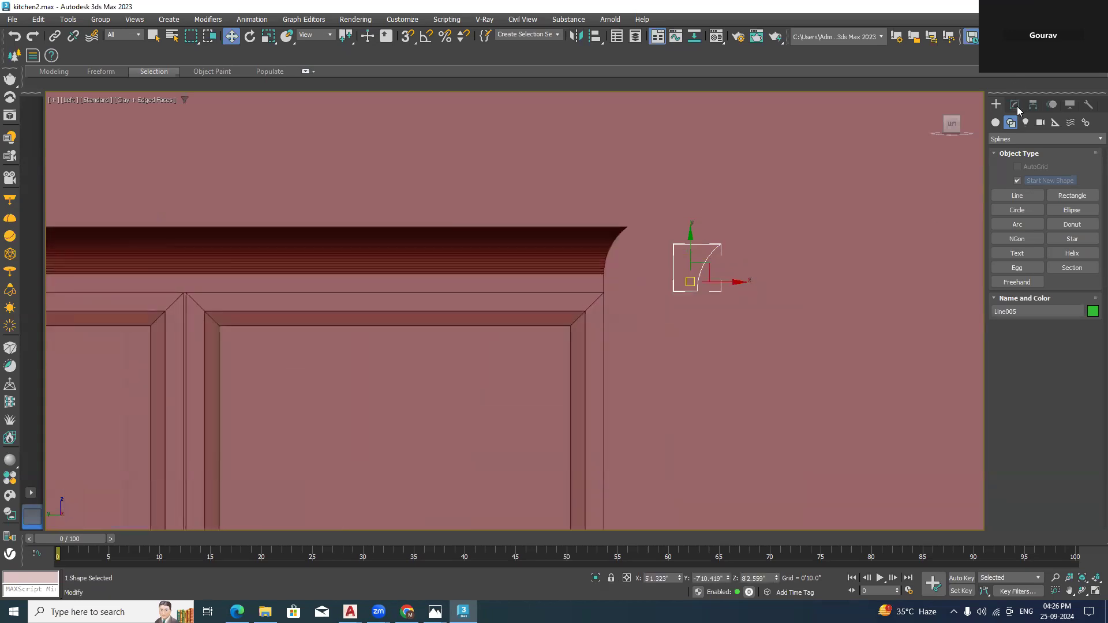
pyautogui.click(1014, 104)
pyautogui.click(1015, 180)
pyautogui.moveTo(813, 202); pyautogui.dragTo(625, 353)
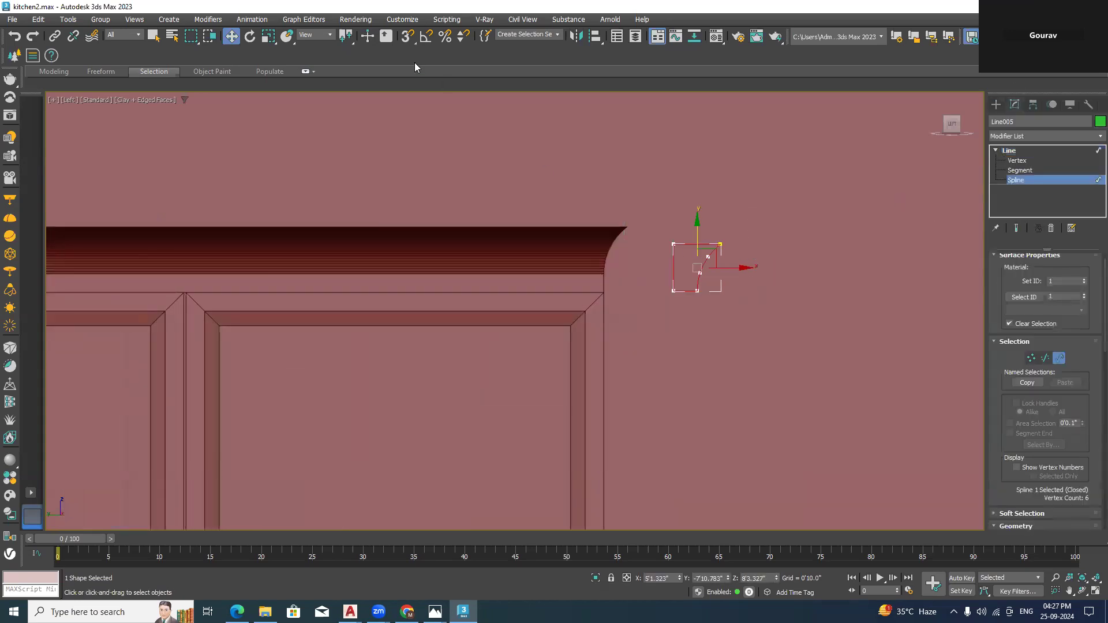
pyautogui.click(268, 35)
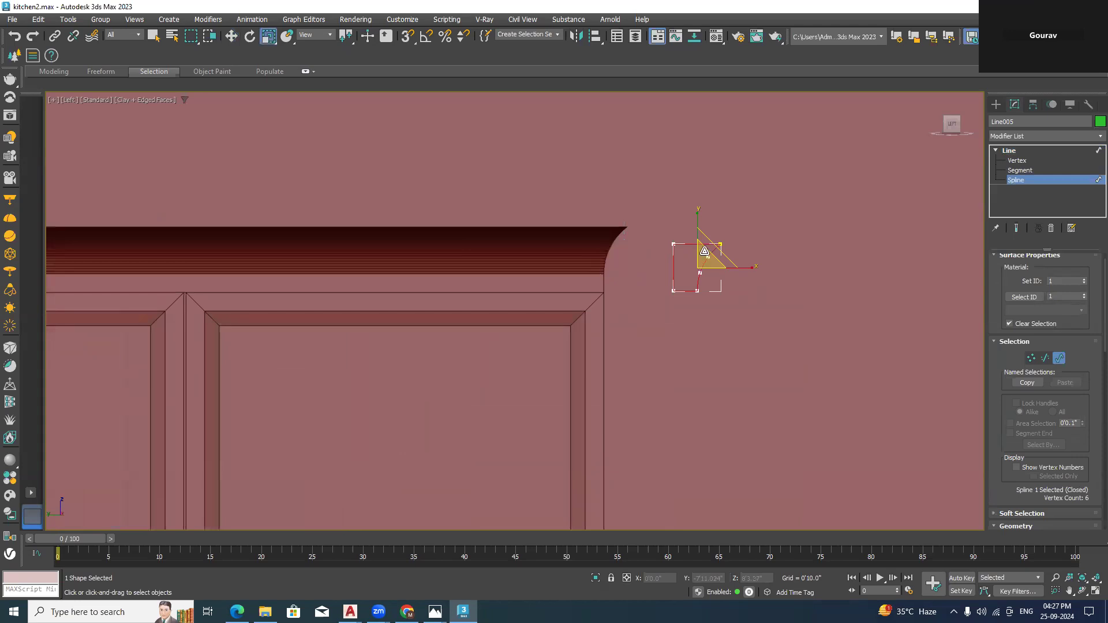
pyautogui.scroll(-5, 722, 215)
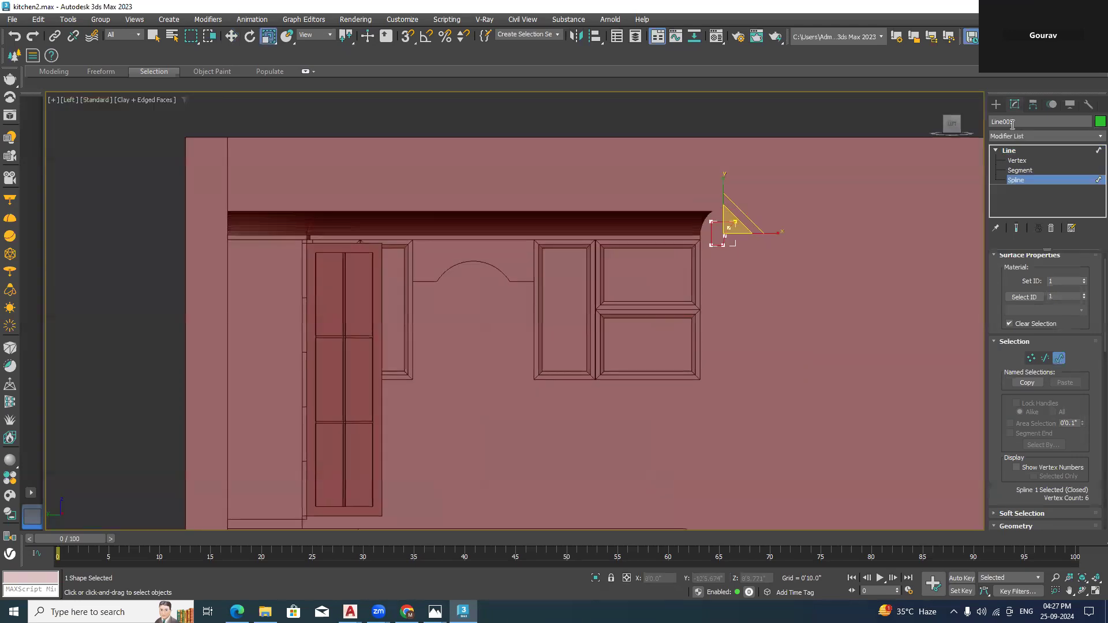
pyautogui.click(996, 105)
pyautogui.click(809, 131)
pyautogui.scroll(-3, 810, 131)
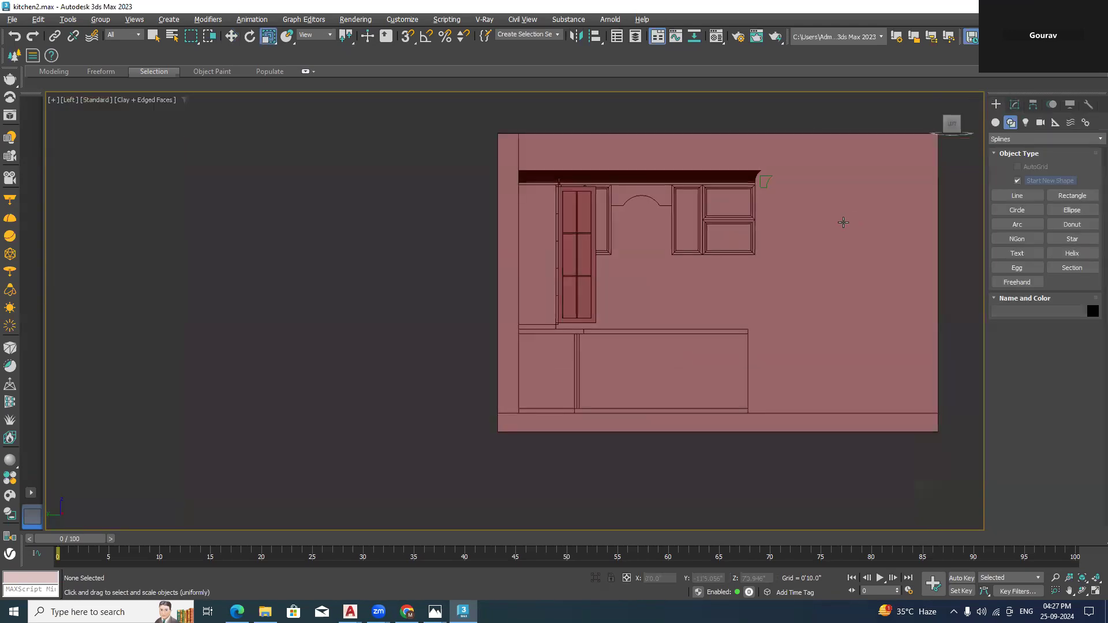
# Draw a box about 15' by 18' over the room between the walls in the top view, with snapping on
pyautogui.keyDown('alt'); pyautogui.moveTo(844, 222); pyautogui.dragTo(649, 244, button='middle'); pyautogui.keyUp('alt')
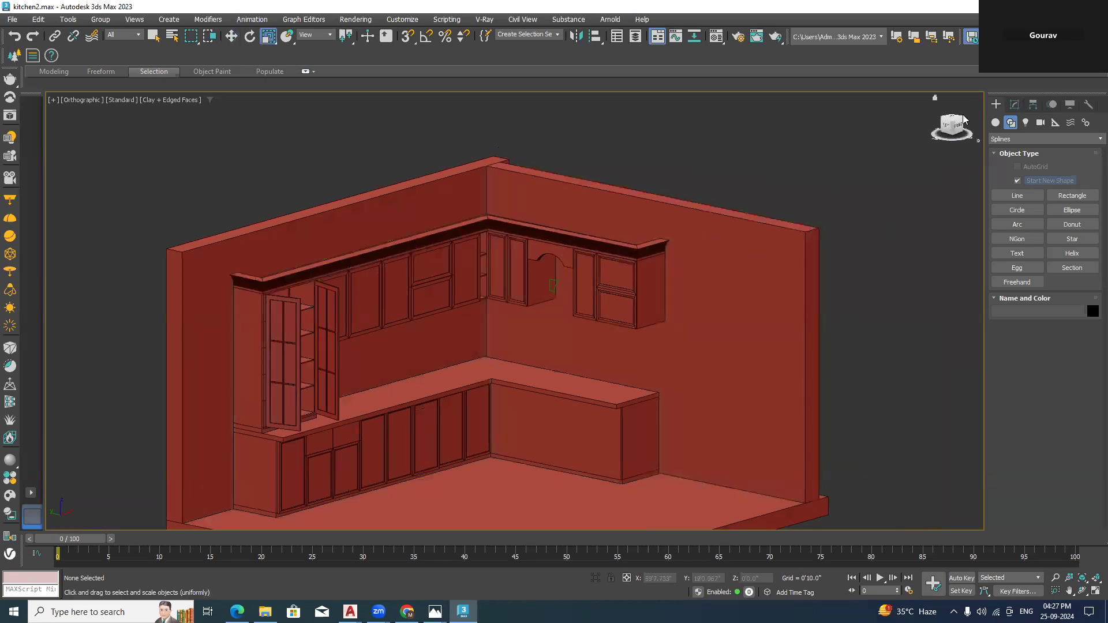
pyautogui.click(951, 118)
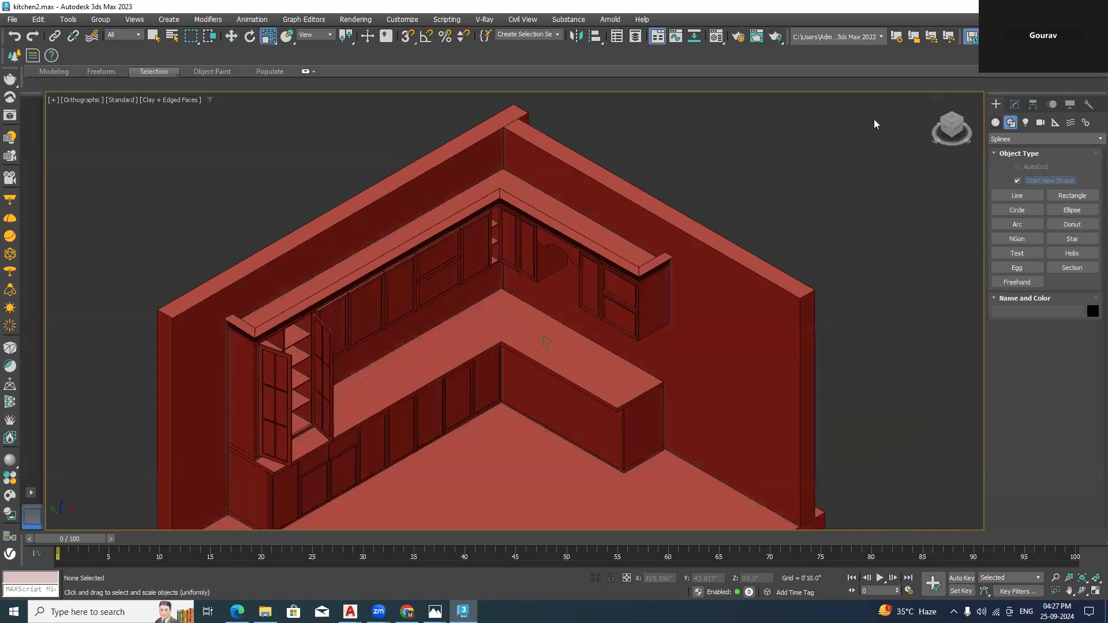
pyautogui.click(952, 121)
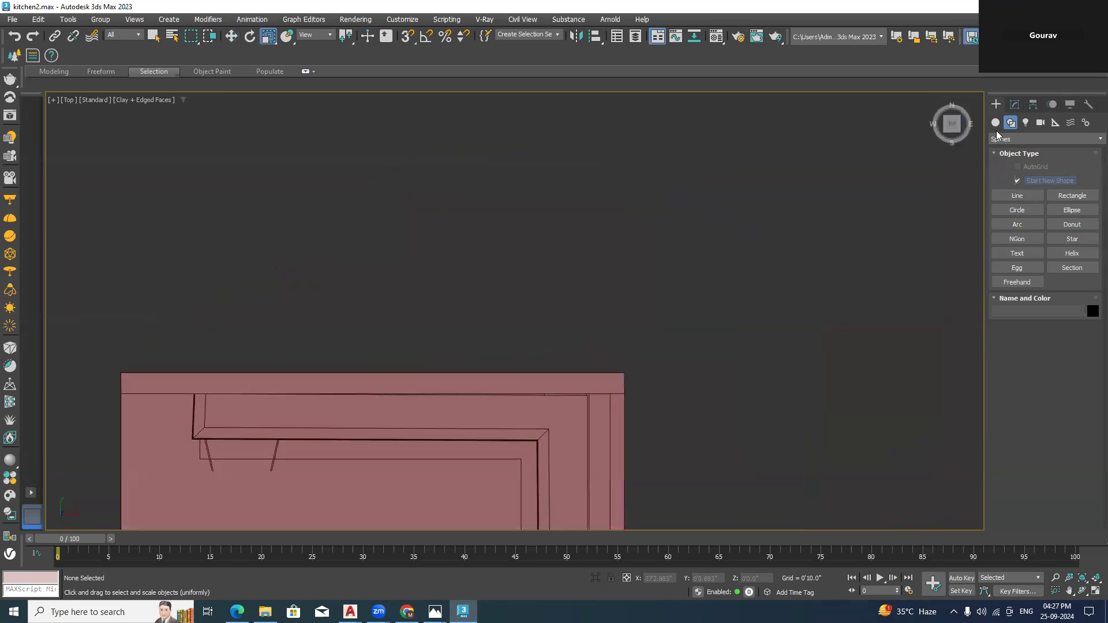
pyautogui.click(996, 122)
pyautogui.click(1017, 181)
pyautogui.moveTo(813, 229); pyautogui.dragTo(910, 8, button='middle')
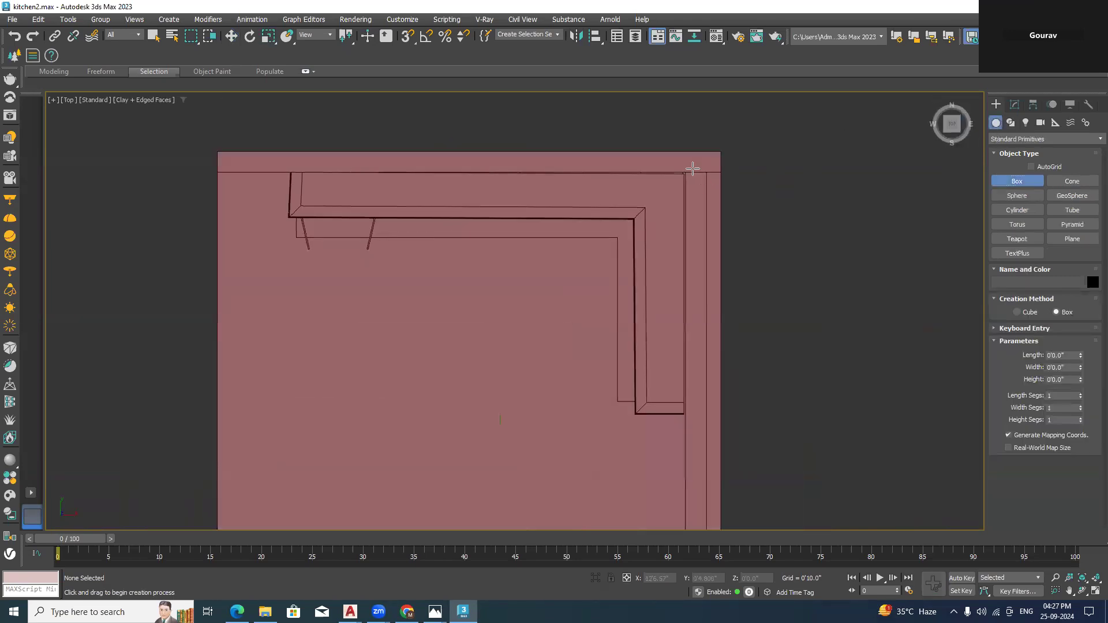
pyautogui.click(408, 36)
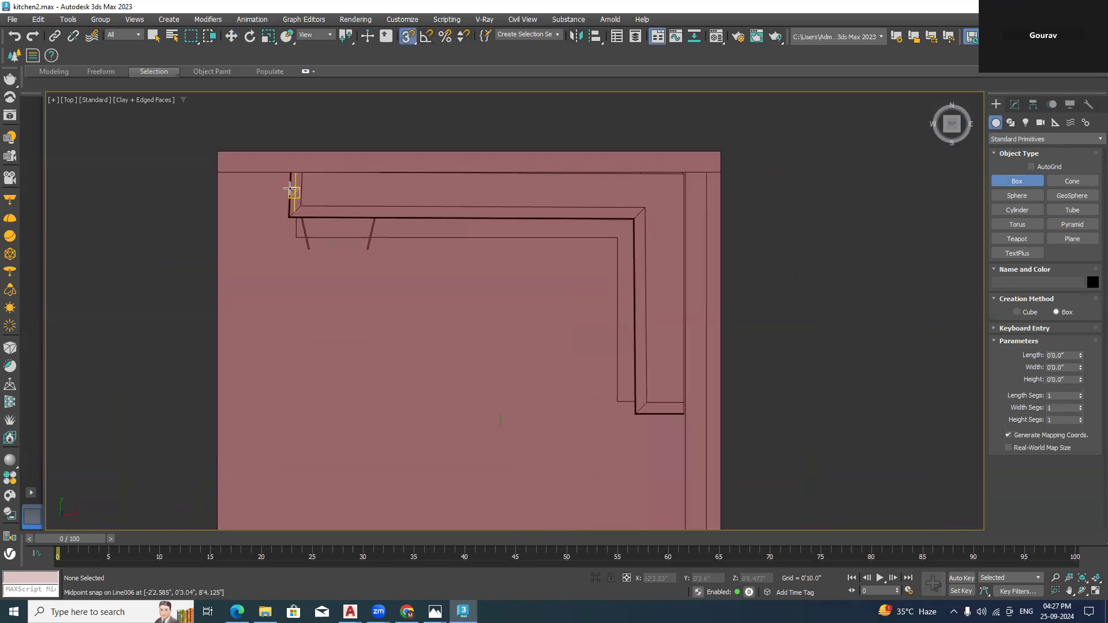
pyautogui.moveTo(222, 172); pyautogui.dragTo(612, 289)
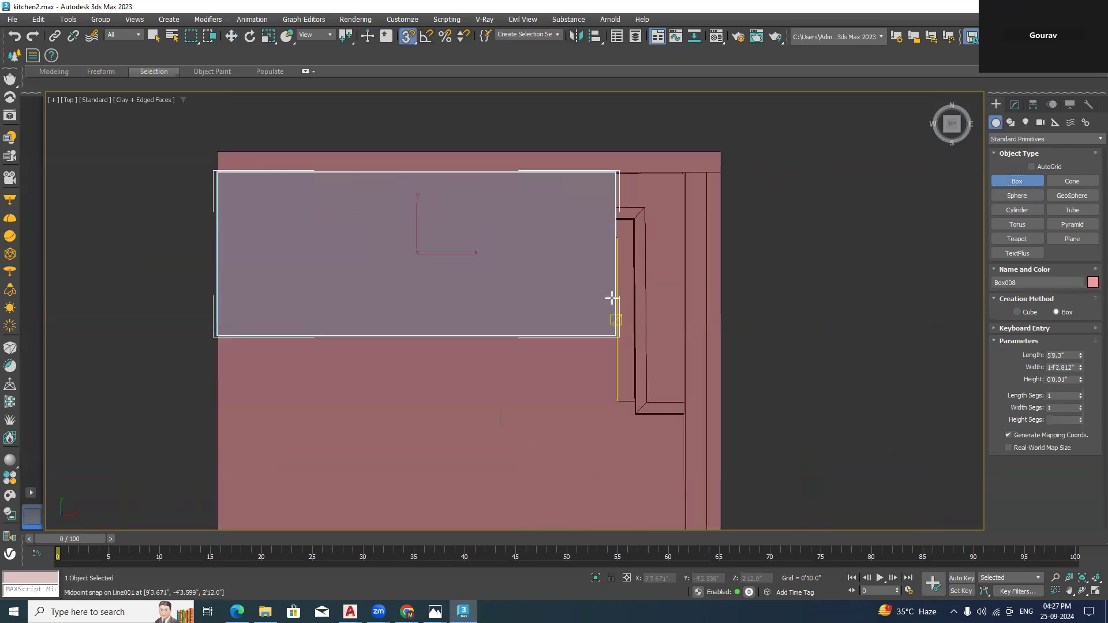
pyautogui.scroll(-3, 612, 289)
pyautogui.moveTo(620, 362); pyautogui.dragTo(646, 442)
pyautogui.click(641, 431)
pyautogui.keyDown('alt'); pyautogui.moveTo(648, 404); pyautogui.dragTo(689, 333, button='middle'); pyautogui.keyUp('alt')
pyautogui.rightClick(912, 379)
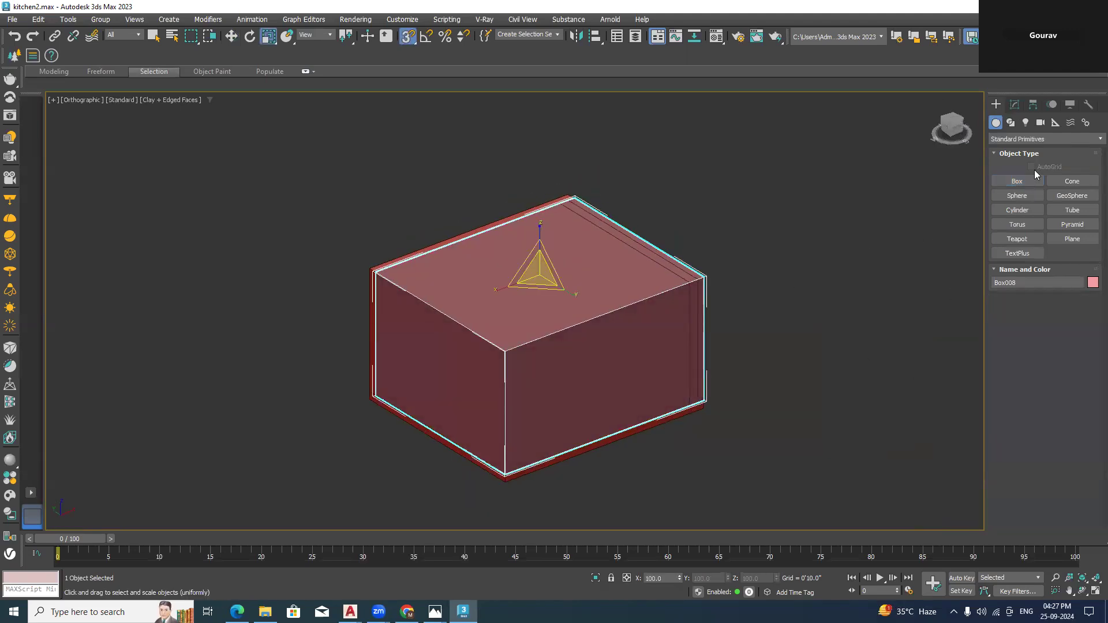
# Set the new box's height to 4" to form a ceiling slab
pyautogui.click(1016, 105)
pyautogui.doubleClick(1074, 298)
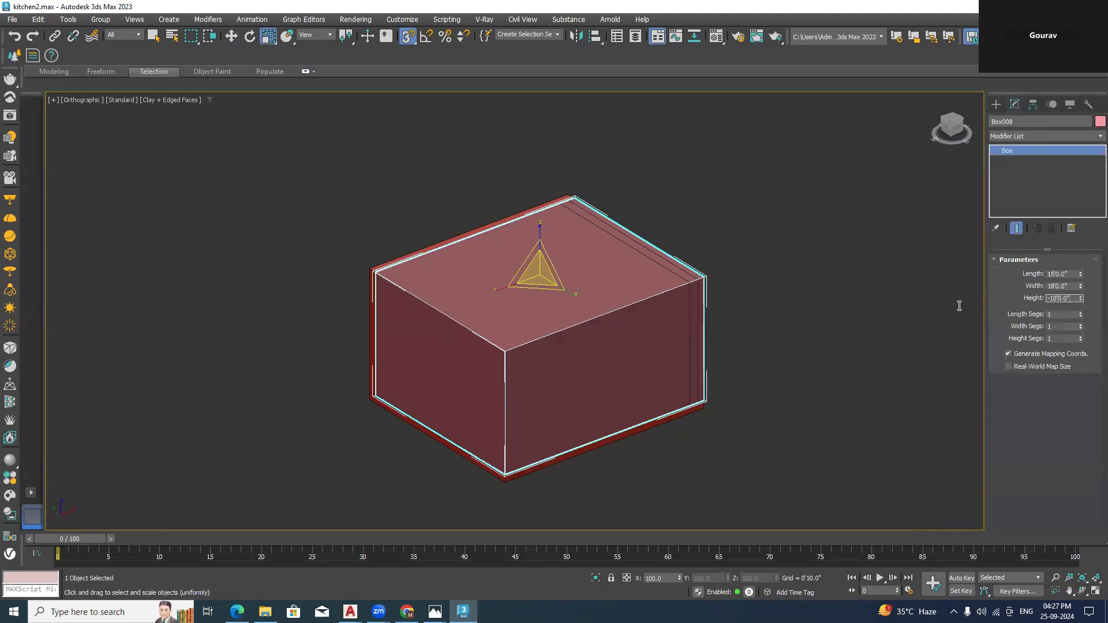
pyautogui.write('4"')
pyautogui.press('Return')
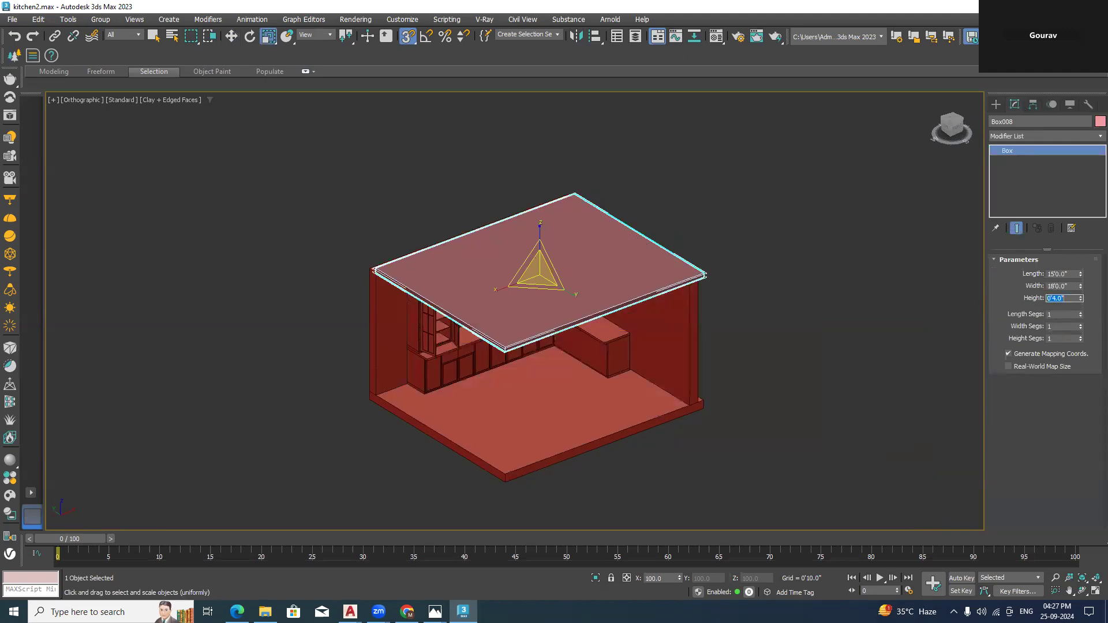
pyautogui.click(731, 247)
pyautogui.keyDown('alt'); pyautogui.moveTo(752, 295); pyautogui.dragTo(743, 255, button='middle'); pyautogui.keyUp('alt')
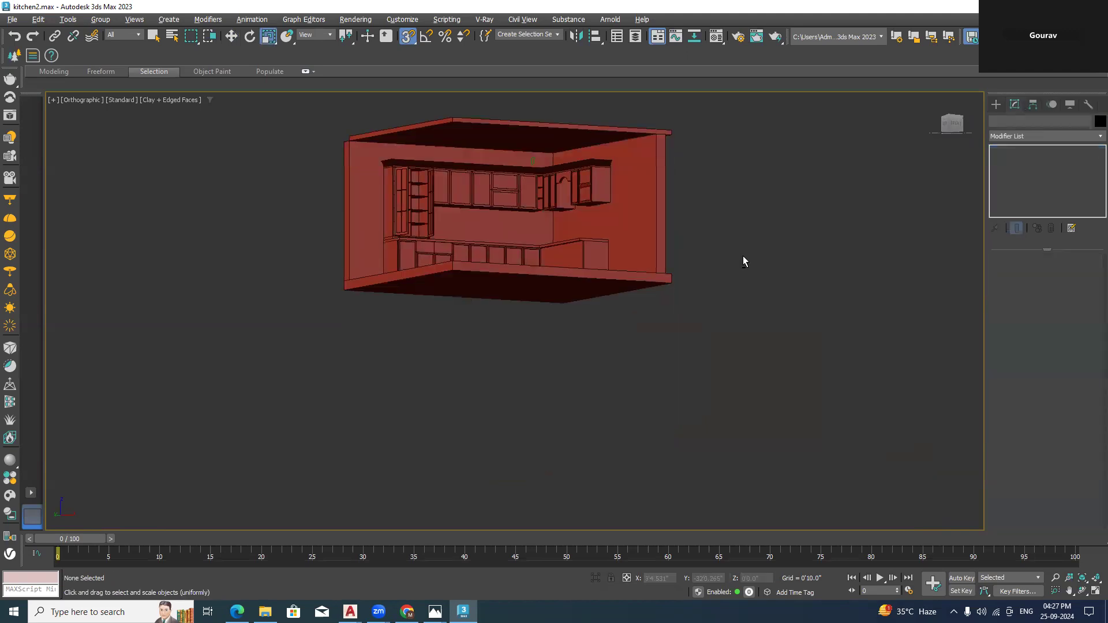
# Lower the ceiling slab about 1'4" in the front view onto the top of the moulding, with snapping turned off
pyautogui.click(621, 134)
pyautogui.click(956, 130)
pyautogui.click(231, 36)
pyautogui.scroll(3, 462, 138)
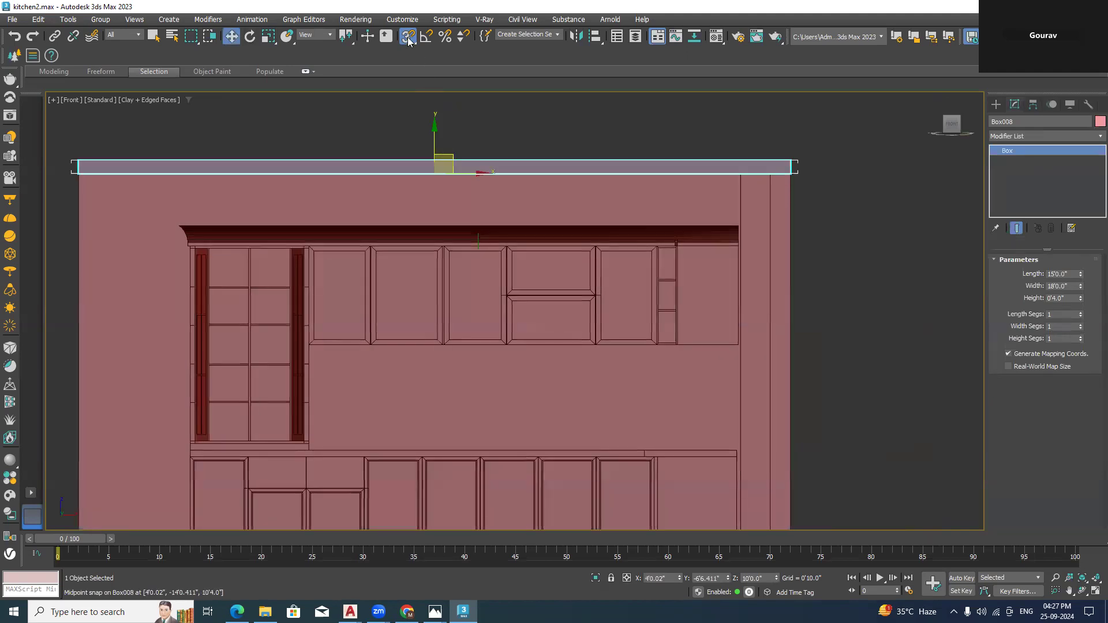
pyautogui.moveTo(436, 135); pyautogui.dragTo(441, 180)
pyautogui.keyDown('alt'); pyautogui.moveTo(559, 258); pyautogui.dragTo(581, 252, button='middle'); pyautogui.keyUp('alt')
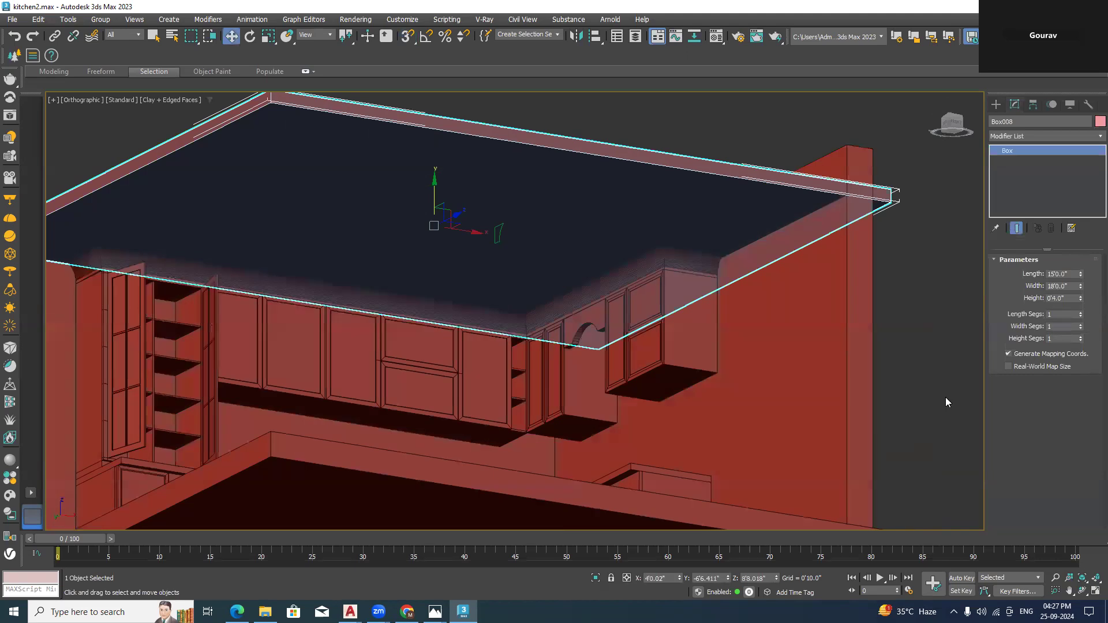
pyautogui.click(945, 397)
# Examine how the lowered ceiling meets the moulding and walls, and check the cabinets from below, close up and outside
pyautogui.scroll(3, 683, 284)
pyautogui.scroll(-8, 682, 284)
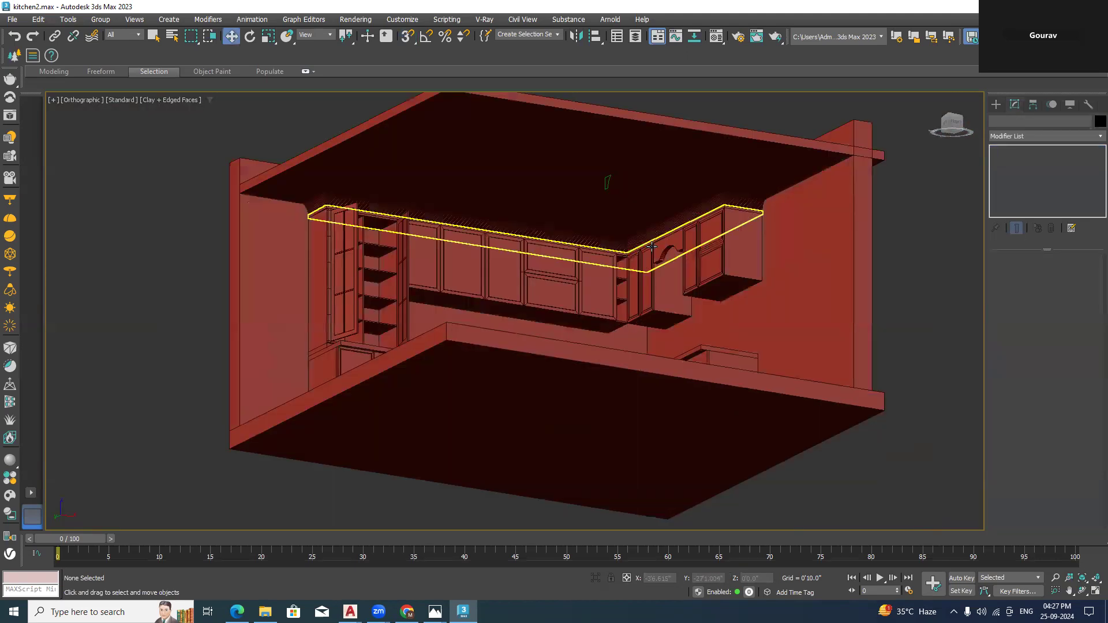
pyautogui.scroll(4, 679, 252)
pyautogui.click(395, 123)
pyautogui.moveTo(418, 131); pyautogui.dragTo(792, 292)
pyautogui.click(735, 284)
pyautogui.moveTo(735, 284); pyautogui.dragTo(741, 315, button='middle')
pyautogui.moveTo(728, 271); pyautogui.dragTo(705, 292, button='middle')
pyautogui.moveTo(788, 293); pyautogui.dragTo(857, 293, button='middle')
pyautogui.scroll(4, 700, 389)
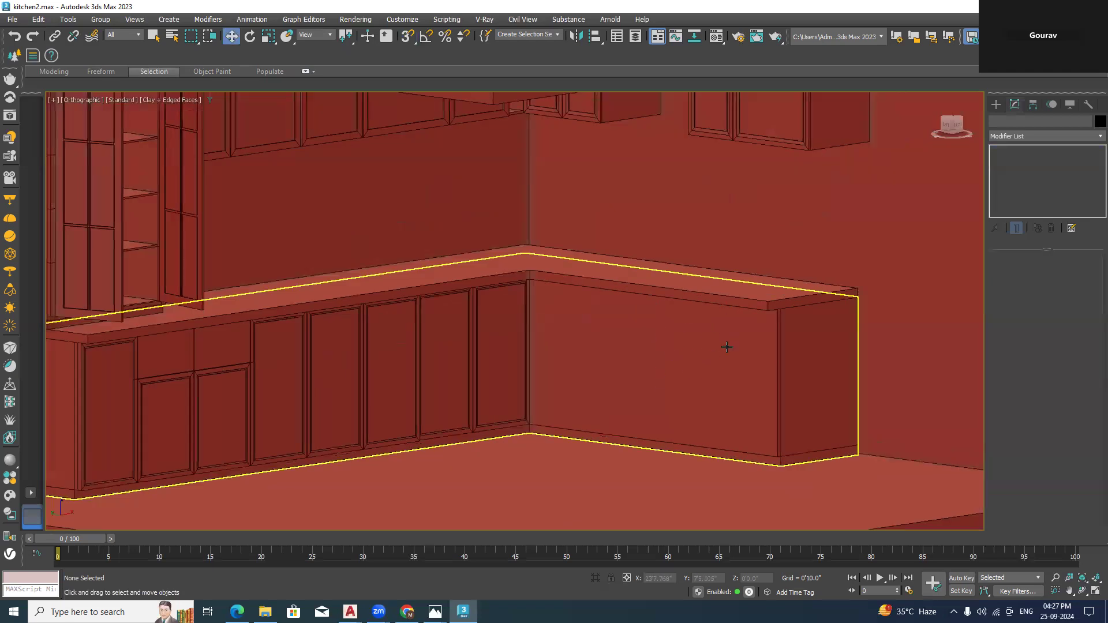
pyautogui.scroll(-6, 728, 342)
pyautogui.keyDown('alt'); pyautogui.moveTo(728, 326); pyautogui.dragTo(715, 289, button='middle'); pyautogui.keyUp('alt')
pyautogui.scroll(8, 718, 286)
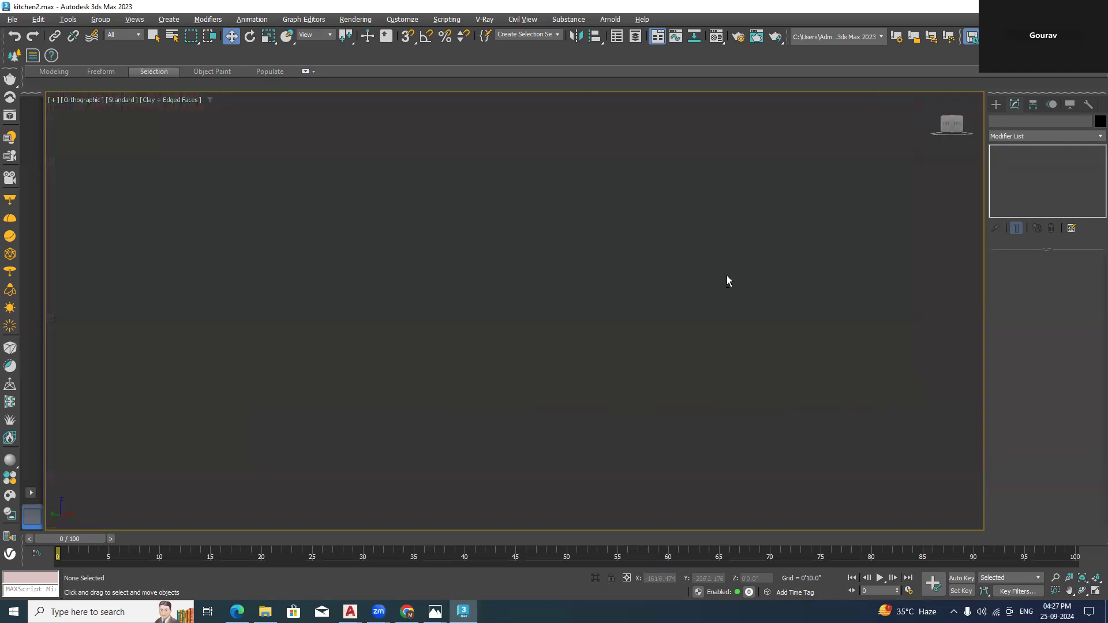
pyautogui.scroll(-5, 726, 276)
pyautogui.moveTo(632, 251); pyautogui.dragTo(816, 254, button='middle')
pyautogui.keyDown('alt'); pyautogui.moveTo(742, 315); pyautogui.dragTo(821, 338, button='middle'); pyautogui.keyUp('alt')
pyautogui.press('z')
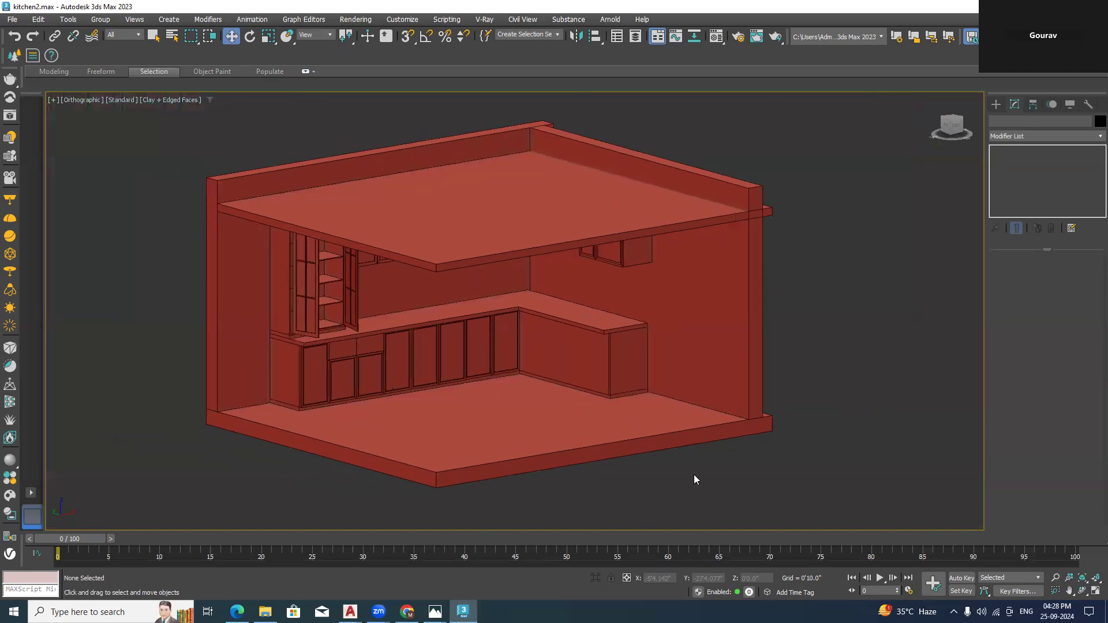
pyautogui.moveTo(638, 482); pyautogui.dragTo(694, 474, button='middle')
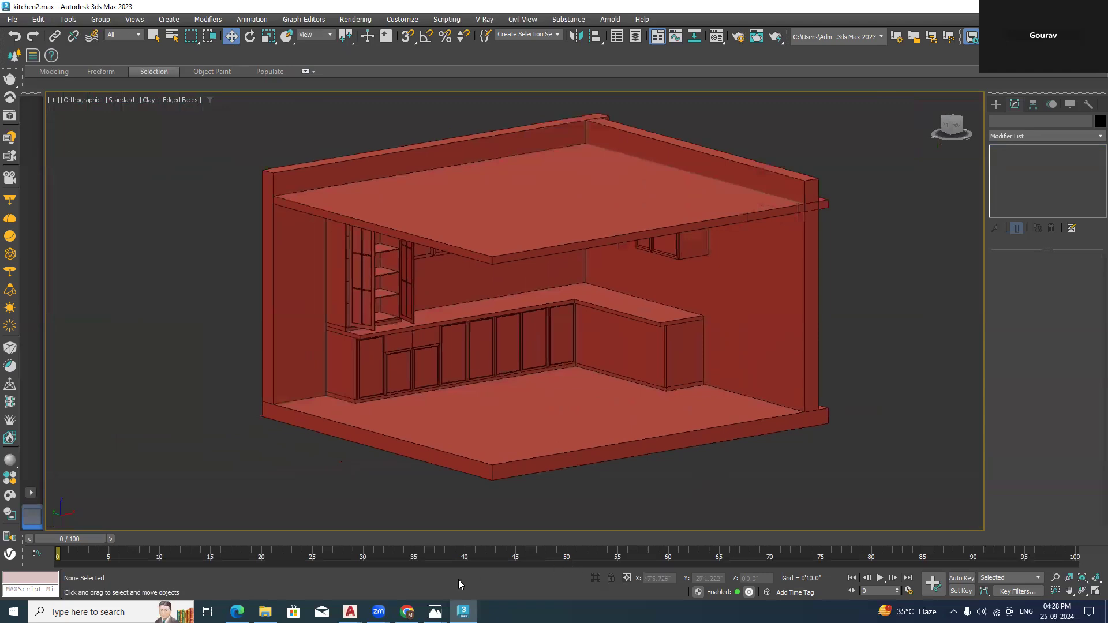
# Switch to the stylish kitchen cabinet reference image in Photos and study its cabinets, moulding and ceiling
pyautogui.moveTo(436, 612)
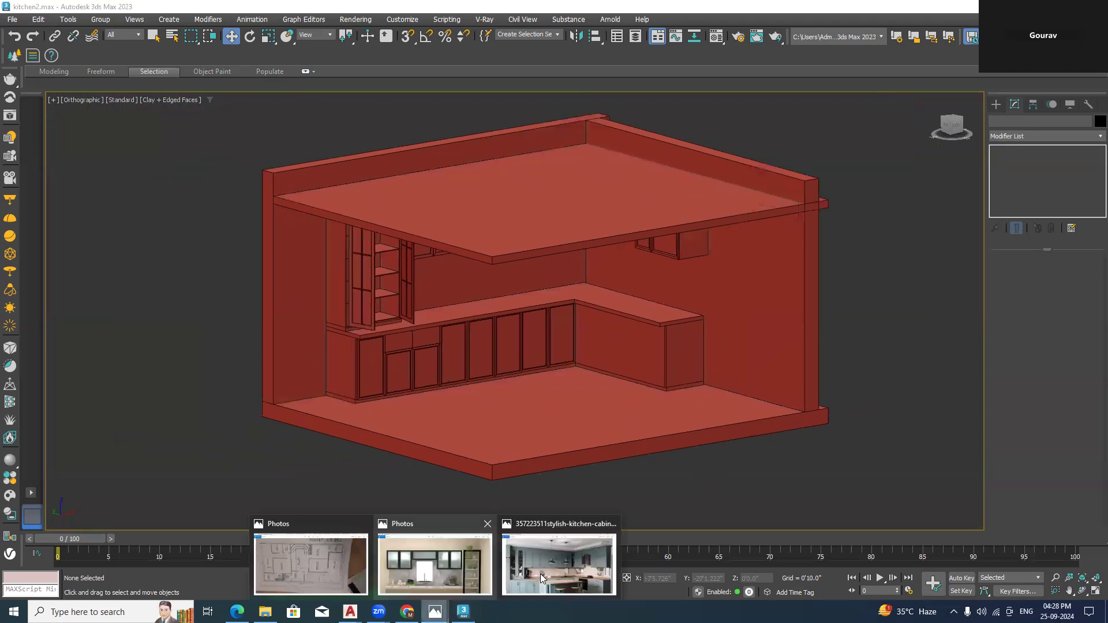
pyautogui.click(598, 549)
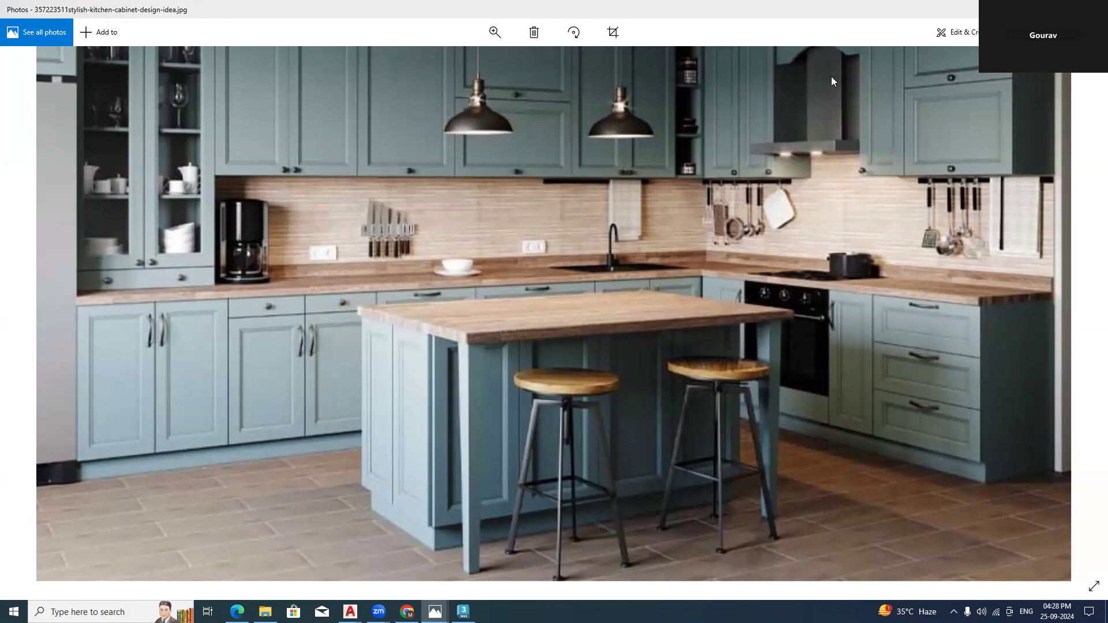
pyautogui.moveTo(823, 112); pyautogui.dragTo(827, 192)
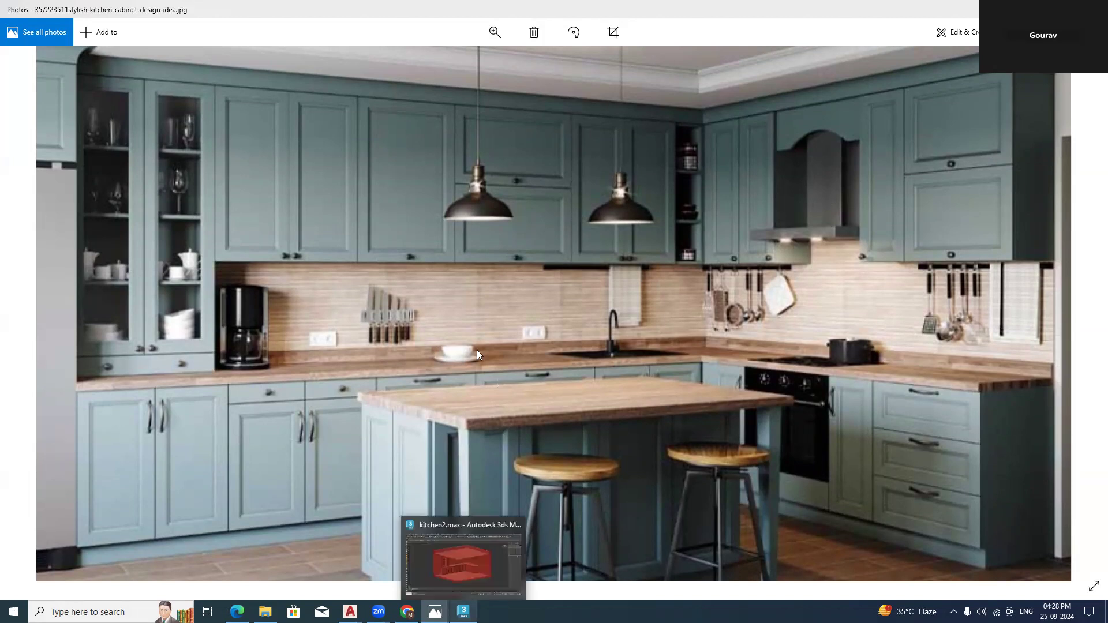
pyautogui.scroll(1, 486, 168)
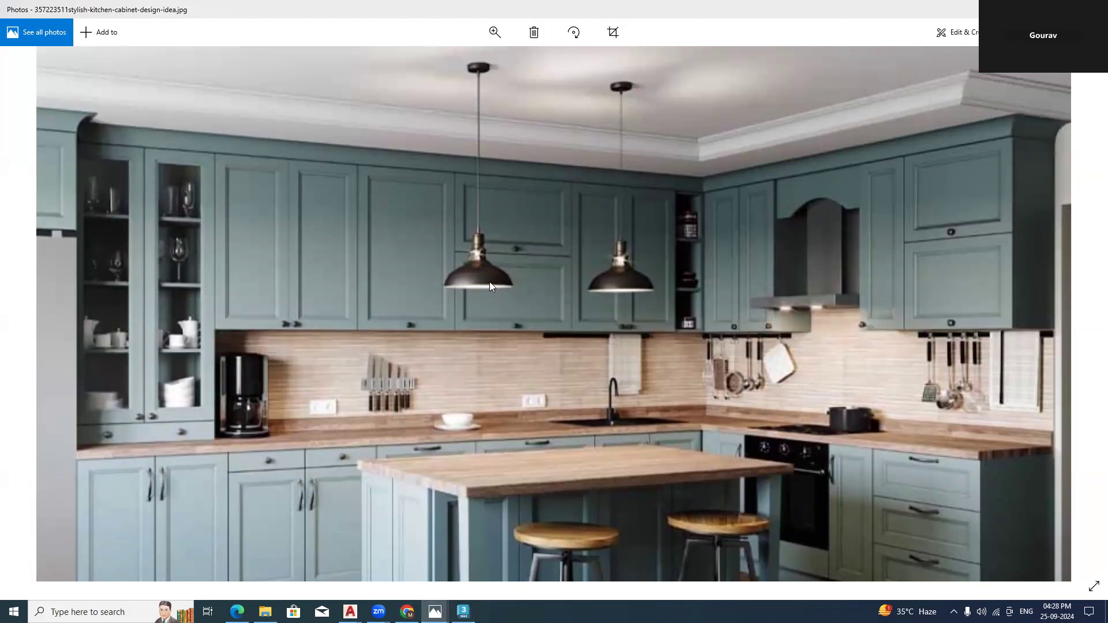
# Study the island and bar stools in the lower part of the reference photo and switch back to 3ds Max
pyautogui.scroll(-3, 490, 282)
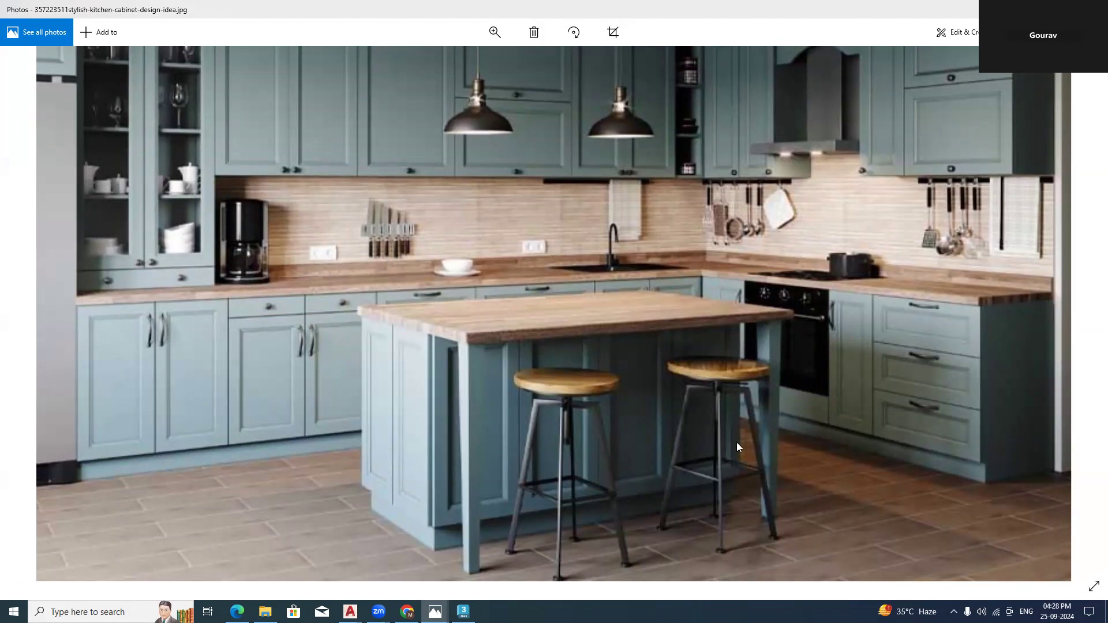
pyautogui.moveTo(656, 463); pyautogui.dragTo(657, 409)
pyautogui.click(464, 612)
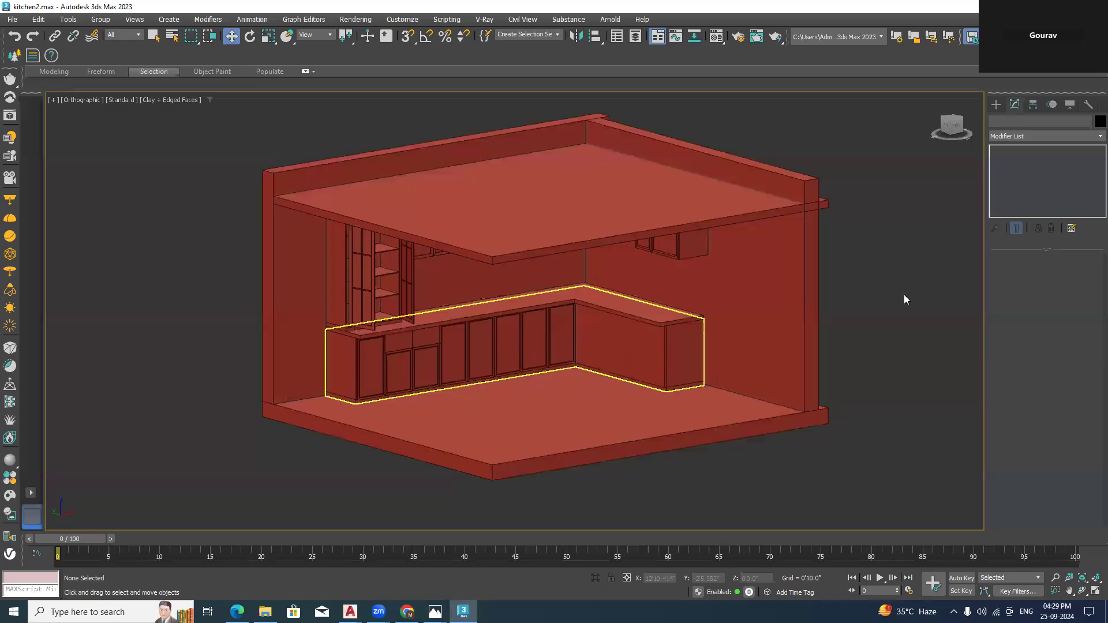
# Draw a rectangle spline about 2'8" long and 1'6" wide beside the room in the front view
pyautogui.click(952, 130)
pyautogui.click(997, 104)
pyautogui.moveTo(927, 283); pyautogui.dragTo(809, 294, button='middle')
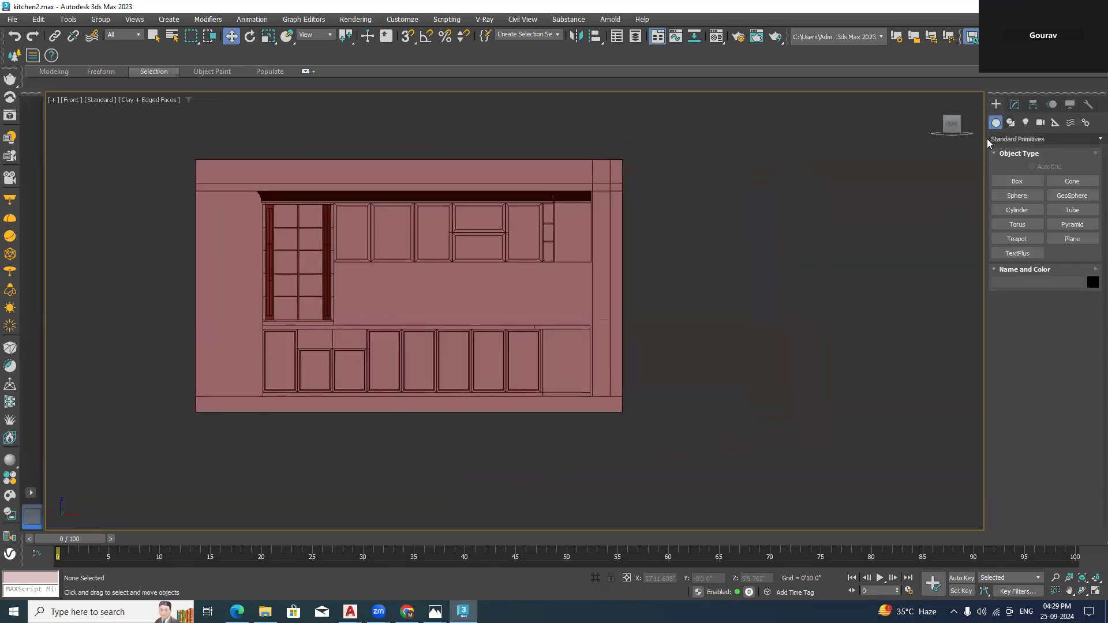
pyautogui.click(1013, 124)
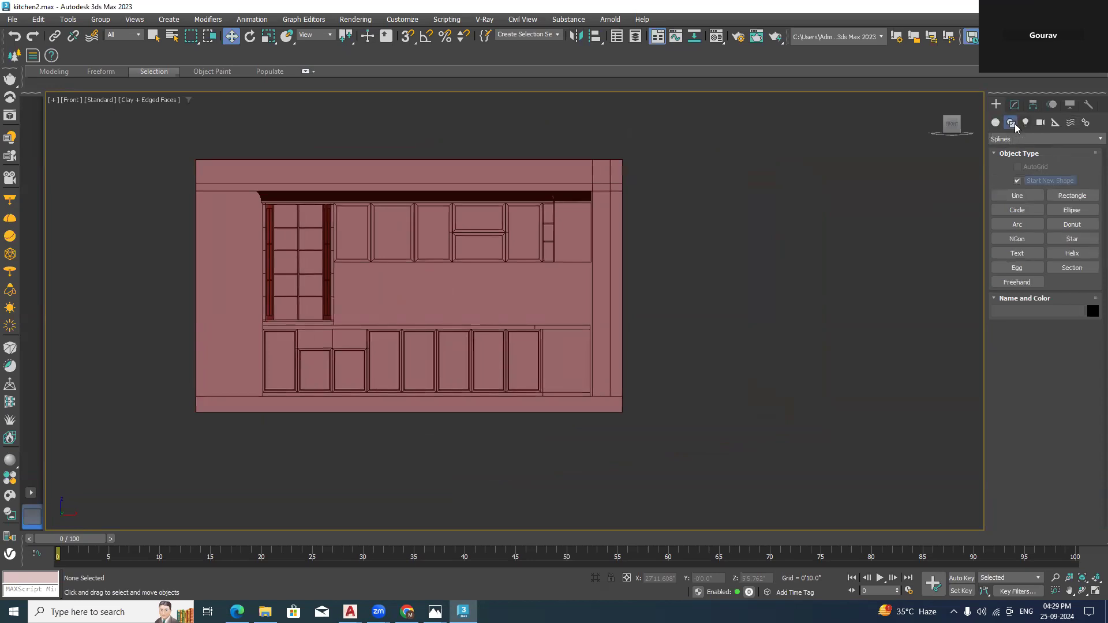
pyautogui.click(1067, 196)
pyautogui.scroll(3, 677, 388)
pyautogui.moveTo(665, 408); pyautogui.dragTo(720, 318)
pyautogui.scroll(3, 695, 364)
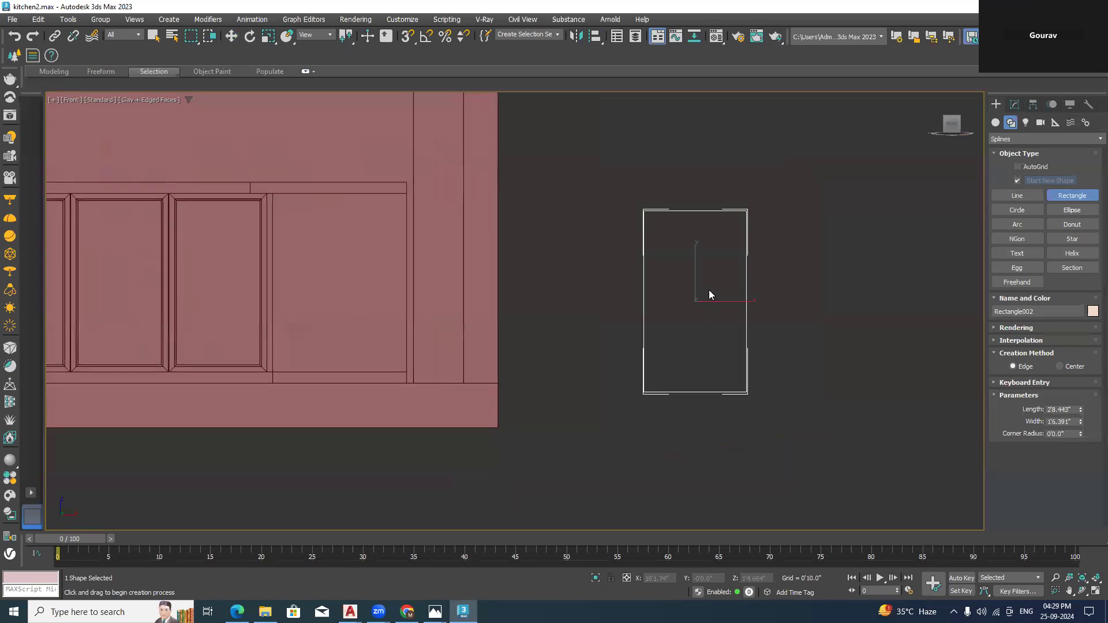
# Convert the rectangle to an editable spline and change all its vertices to the Corner type
pyautogui.rightClick(709, 295)
pyautogui.rightClick(695, 301)
pyautogui.moveTo(802, 441)
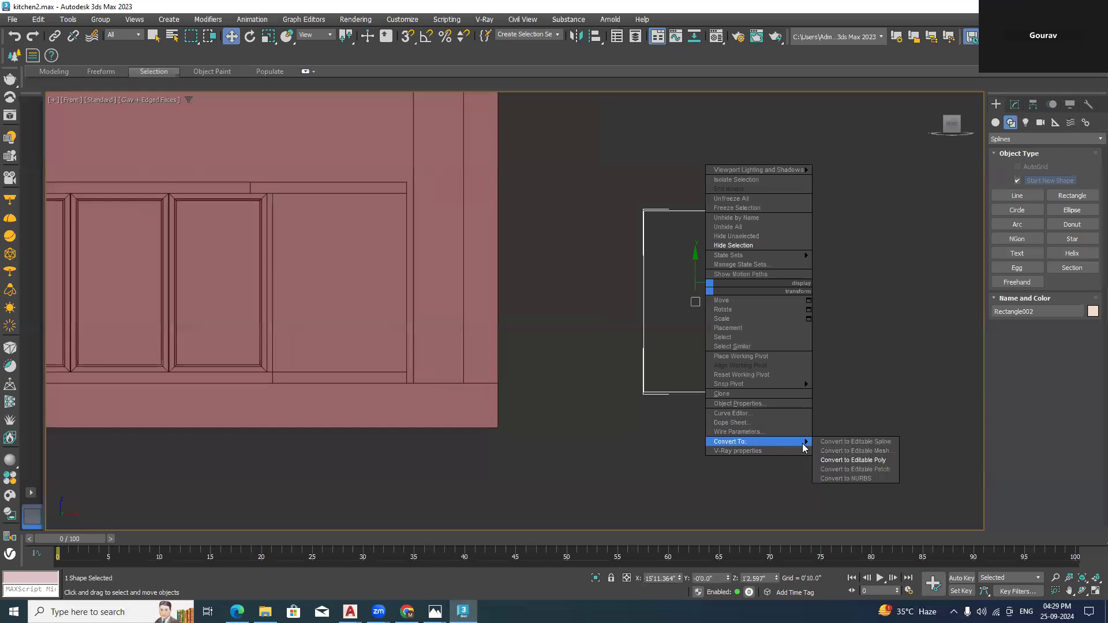
pyautogui.click(848, 441)
pyautogui.moveTo(792, 176); pyautogui.dragTo(608, 472)
pyautogui.scroll(-2, 1053, 459)
pyautogui.scroll(-2, 1054, 458)
pyautogui.scroll(-2, 1054, 459)
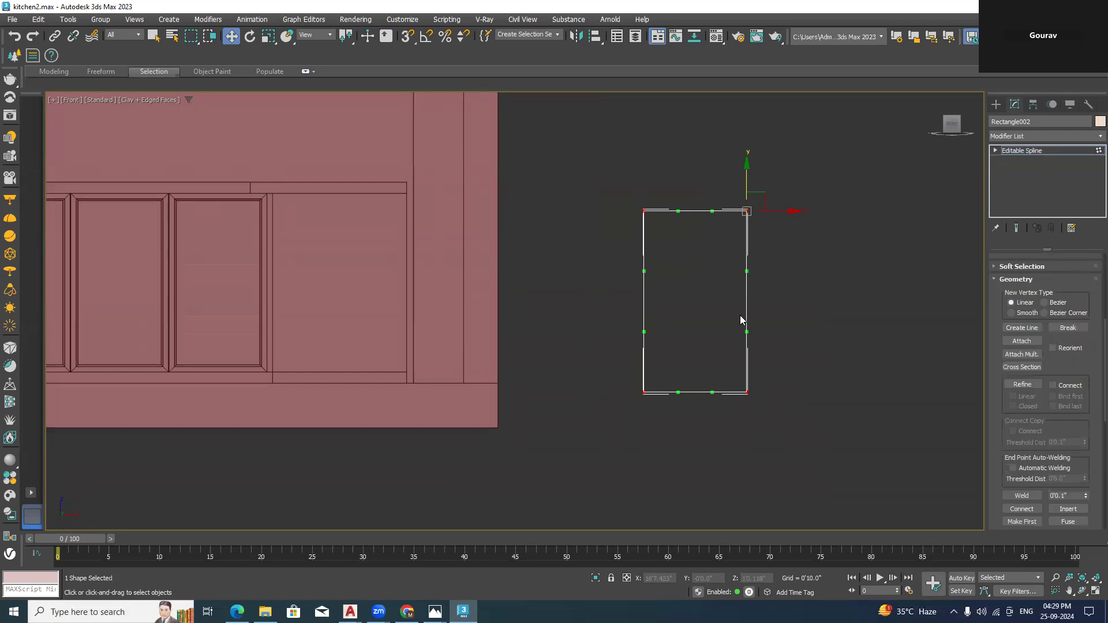
pyautogui.rightClick(738, 312)
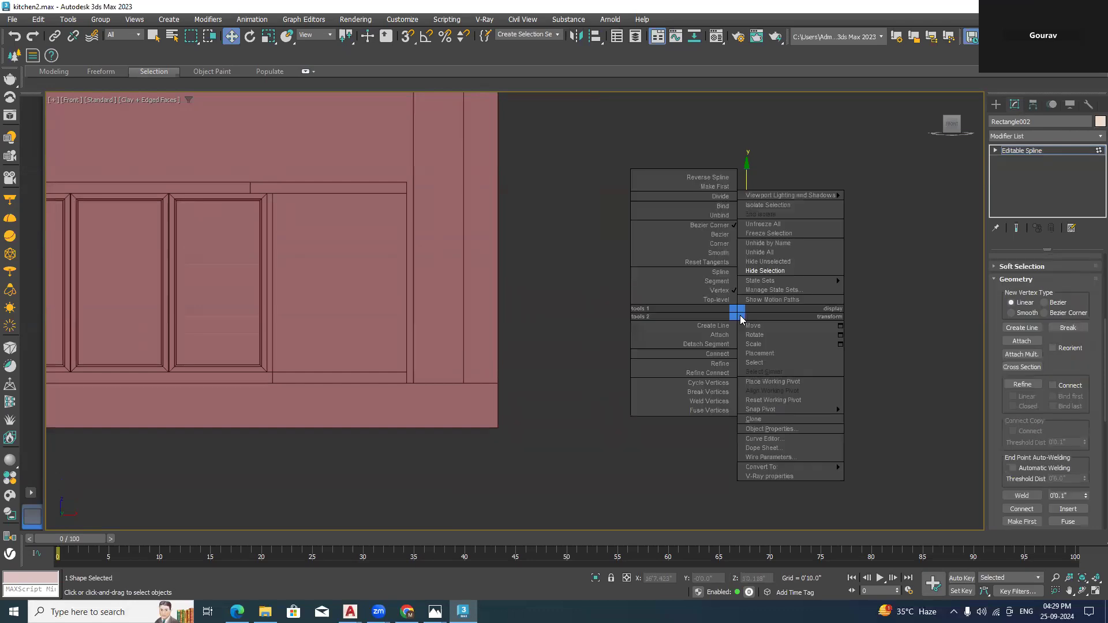
pyautogui.click(720, 244)
pyautogui.click(802, 347)
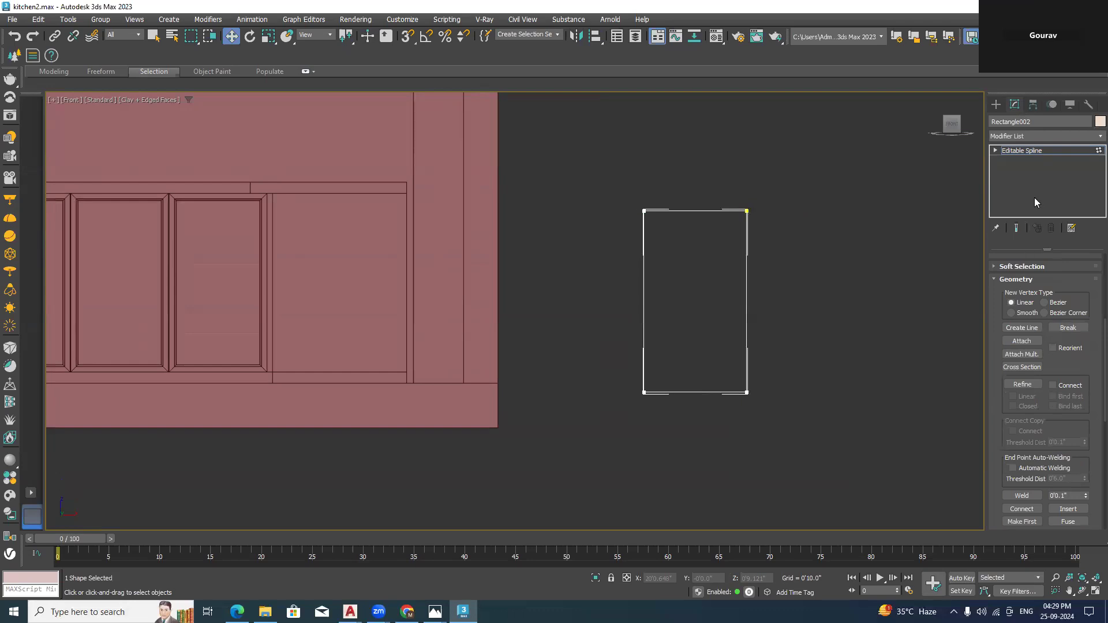
# Delete the rectangle's bottom segment and select the lower-right end vertex of the open frame
pyautogui.click(996, 150)
pyautogui.click(995, 150)
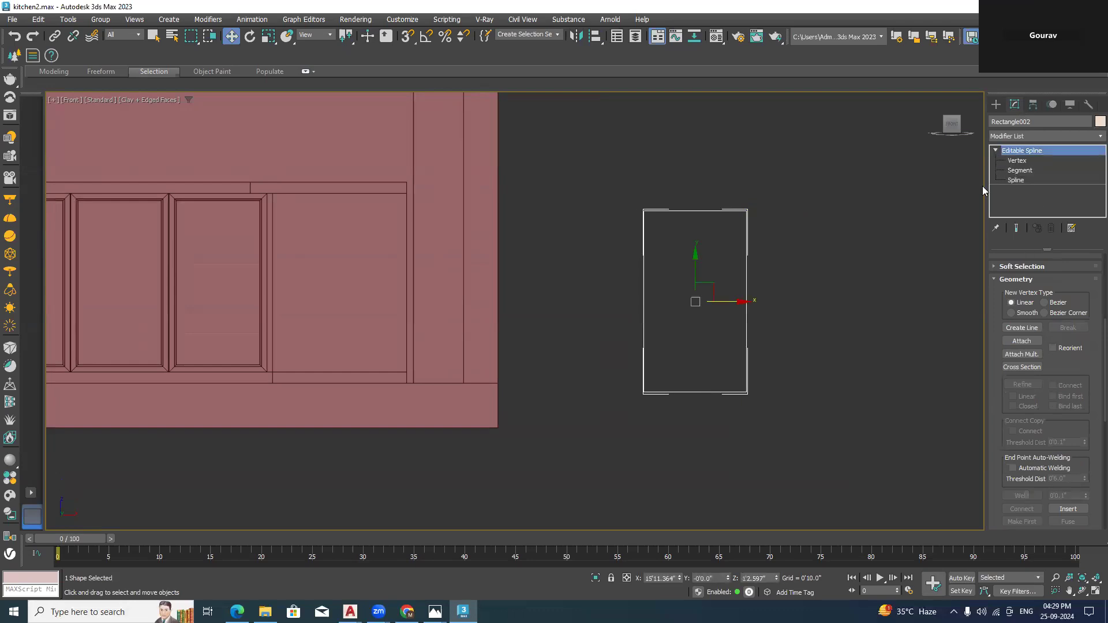
pyautogui.click(1011, 173)
pyautogui.moveTo(715, 372); pyautogui.dragTo(700, 428)
pyautogui.press('Delete')
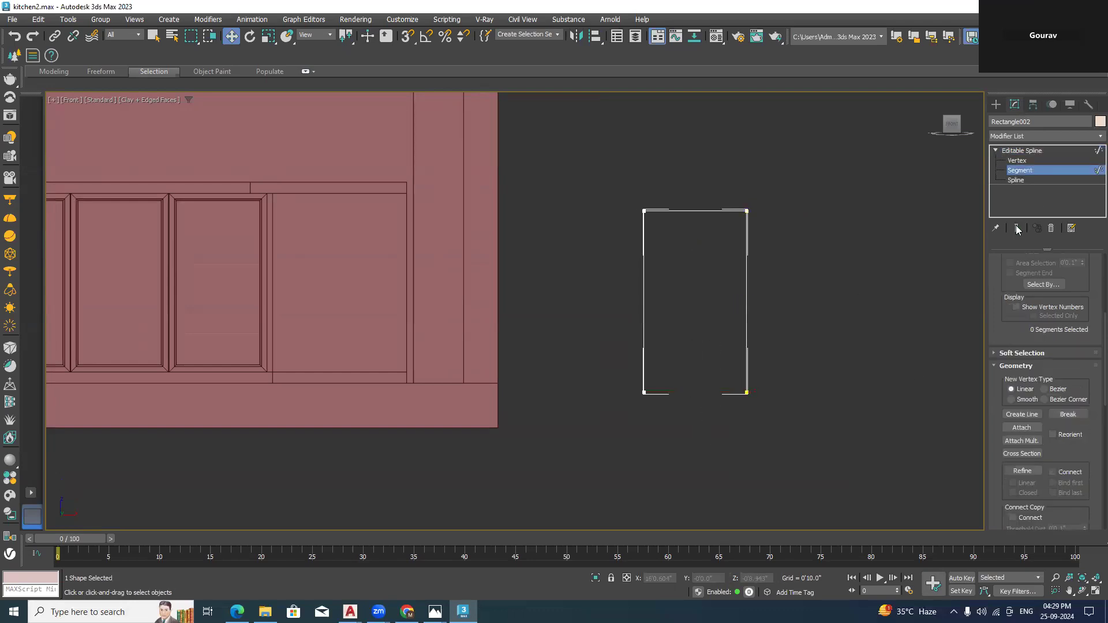
pyautogui.click(1017, 160)
pyautogui.moveTo(819, 337); pyautogui.dragTo(719, 448)
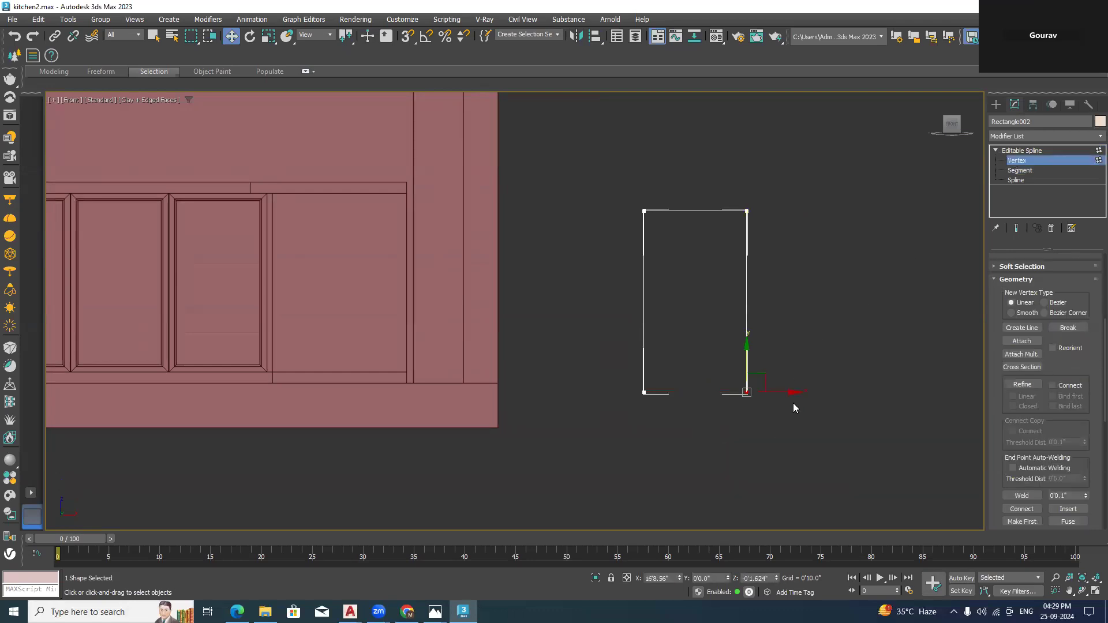
pyautogui.moveTo(784, 390); pyautogui.dragTo(811, 400)
pyautogui.moveTo(605, 433); pyautogui.dragTo(605, 434)
pyautogui.moveTo(676, 393); pyautogui.dragTo(650, 397)
pyautogui.scroll(5, 1082, 411)
pyautogui.scroll(3, 1082, 408)
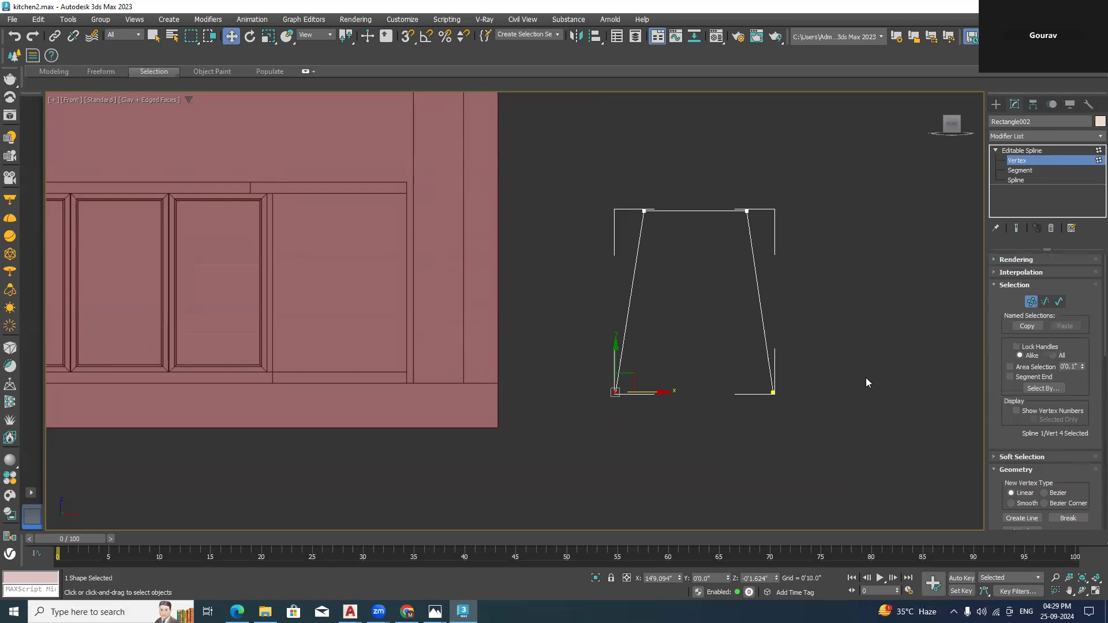
pyautogui.hotkey('ctrl', 'z')
pyautogui.hotkey('ctrl', 'z')
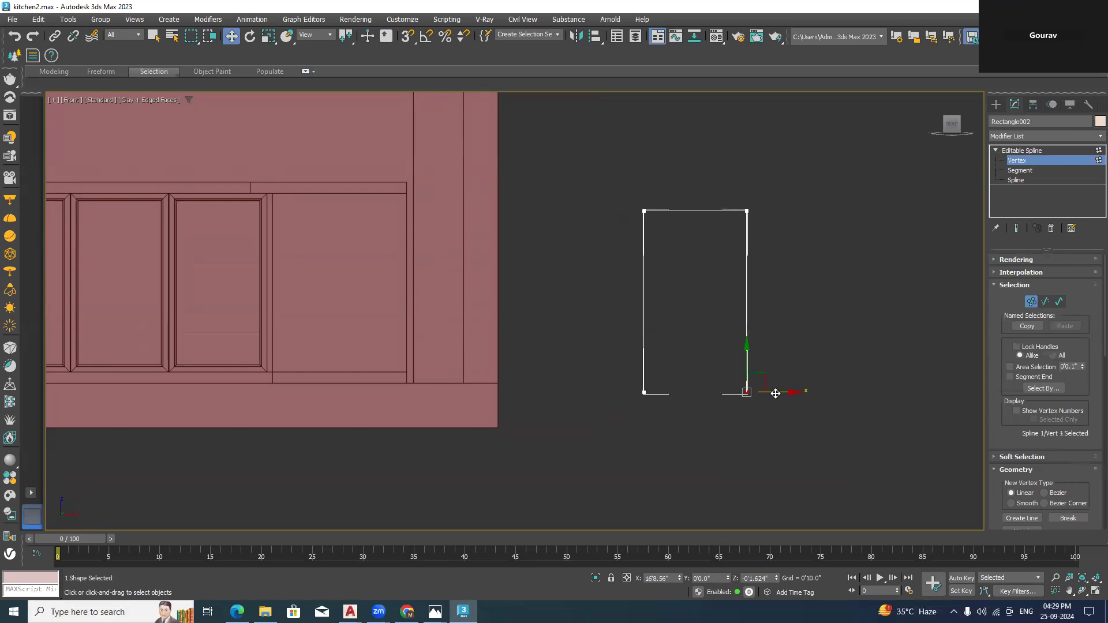
# Offset the frame's lower-right vertex outward by 6" along X using a relative transform value
pyautogui.keyDown('alt'); pyautogui.moveTo(817, 359); pyautogui.dragTo(780, 399, button='middle'); pyautogui.keyUp('alt')
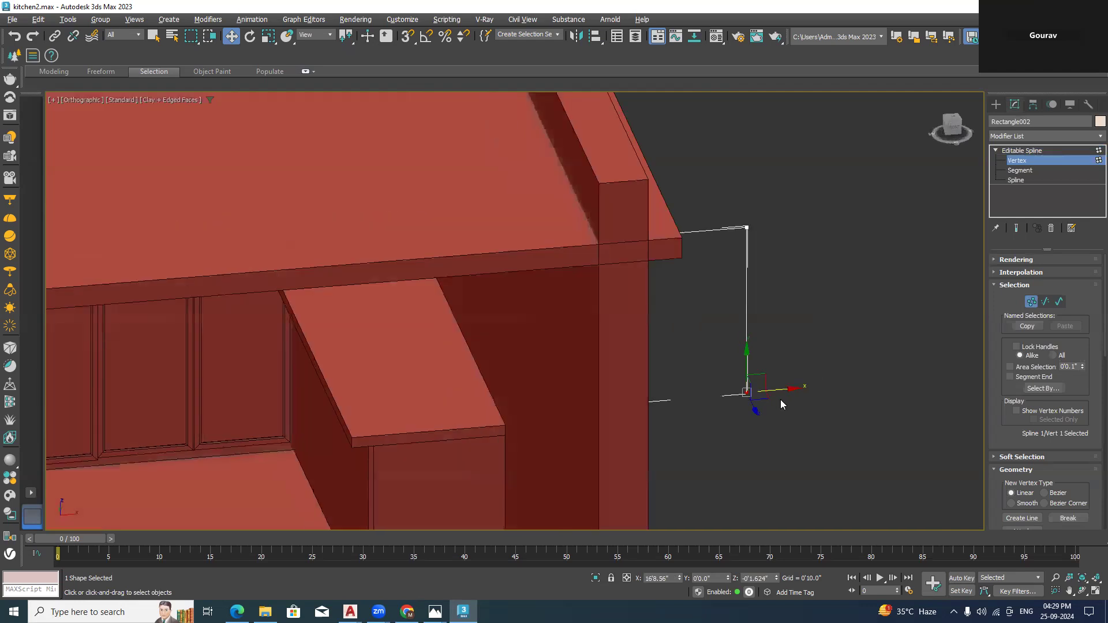
pyautogui.click(626, 578)
pyautogui.doubleClick(662, 578)
pyautogui.write('1')
pyautogui.press('Return')
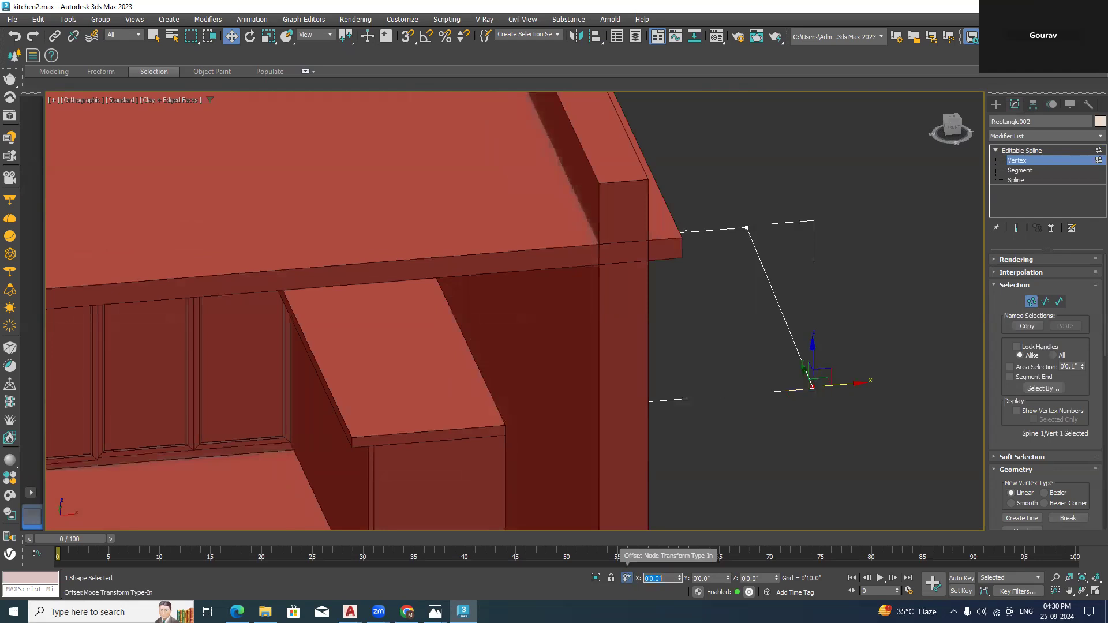
pyautogui.hotkey('ctrl', 'z')
pyautogui.doubleClick(662, 578)
pyautogui.write('1')
pyautogui.press('Return')
pyautogui.scroll(-3, 803, 399)
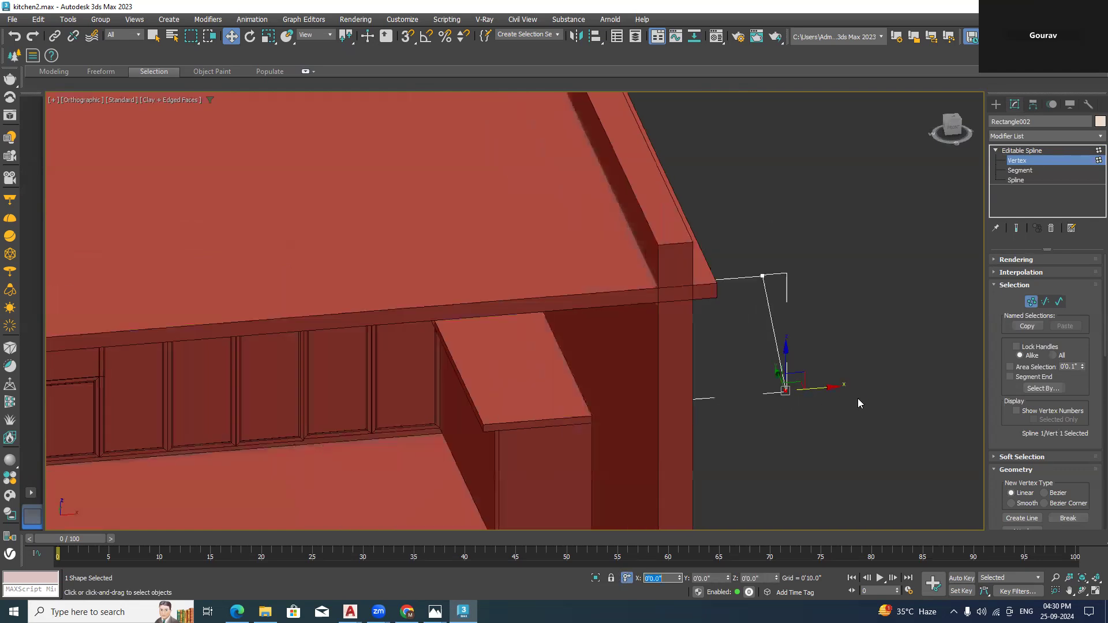
# Offset the frame's lower-left vertex by -6" along X so the opposite leg splays outward
pyautogui.keyDown('alt'); pyautogui.moveTo(858, 398); pyautogui.dragTo(802, 393, button='middle'); pyautogui.keyUp('alt')
pyautogui.moveTo(658, 356); pyautogui.dragTo(745, 445)
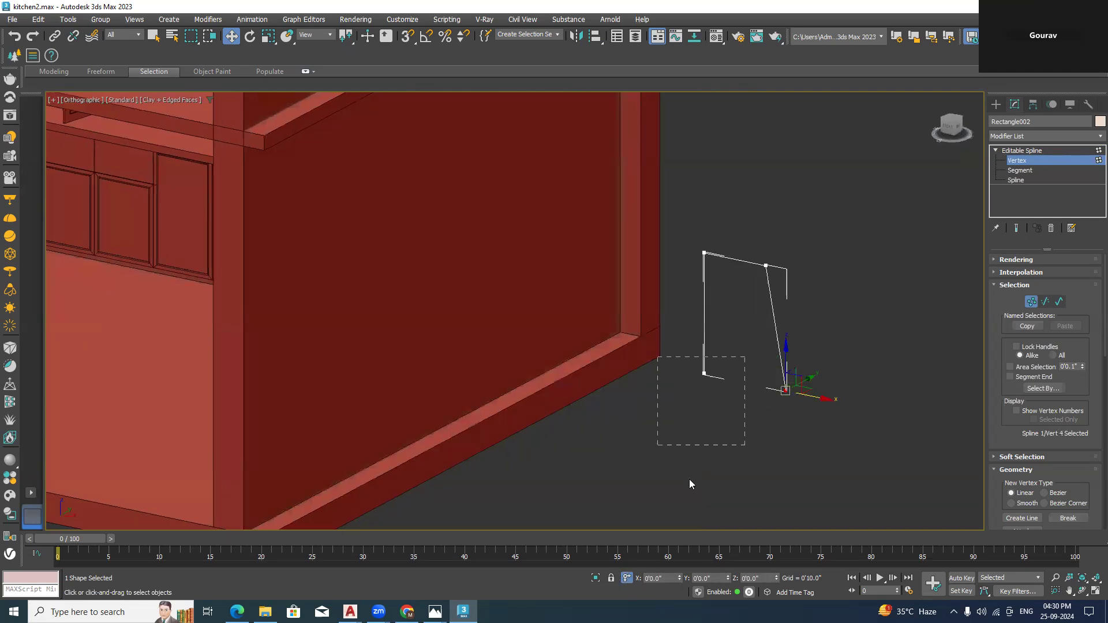
pyautogui.doubleClick(658, 579)
pyautogui.write('-6')
pyautogui.press('Return')
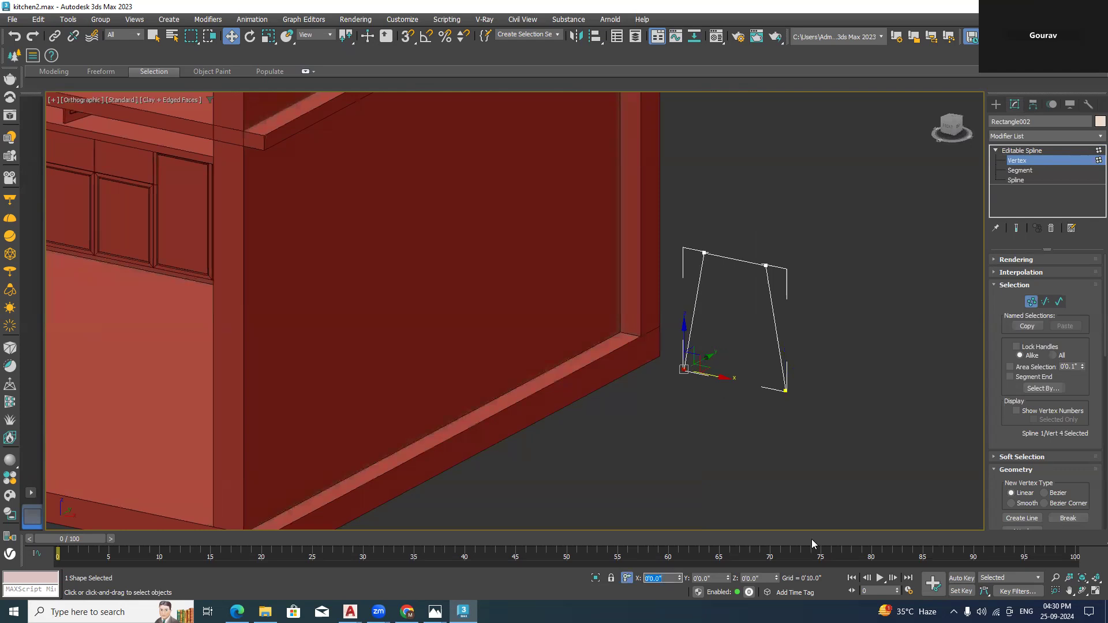
# Enable the leg spline in the renderer and viewport, with a radial thickness of 1.4"
pyautogui.click(998, 259)
pyautogui.click(1017, 276)
pyautogui.click(1018, 281)
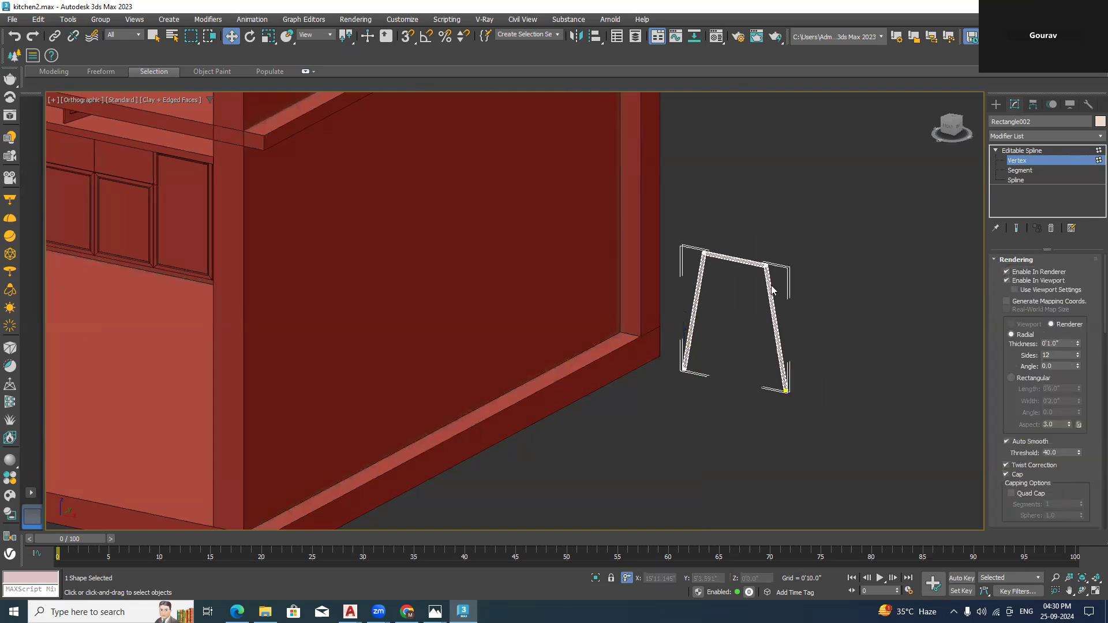
pyautogui.scroll(5, 779, 289)
pyautogui.moveTo(897, 336); pyautogui.dragTo(871, 329, button='middle')
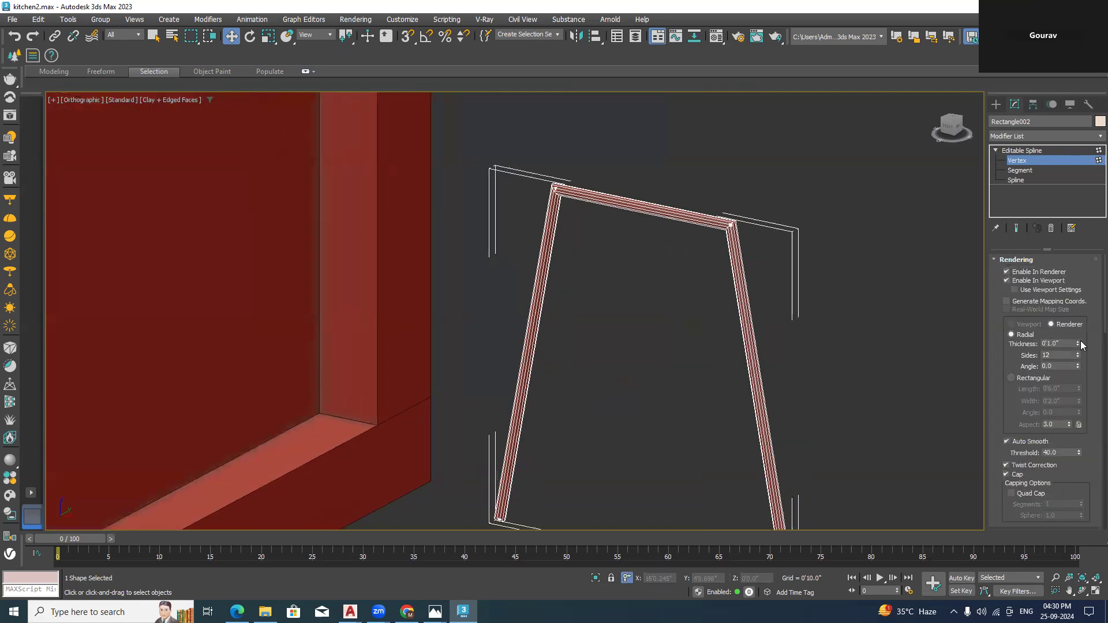
pyautogui.moveTo(1078, 347); pyautogui.dragTo(1078, 322)
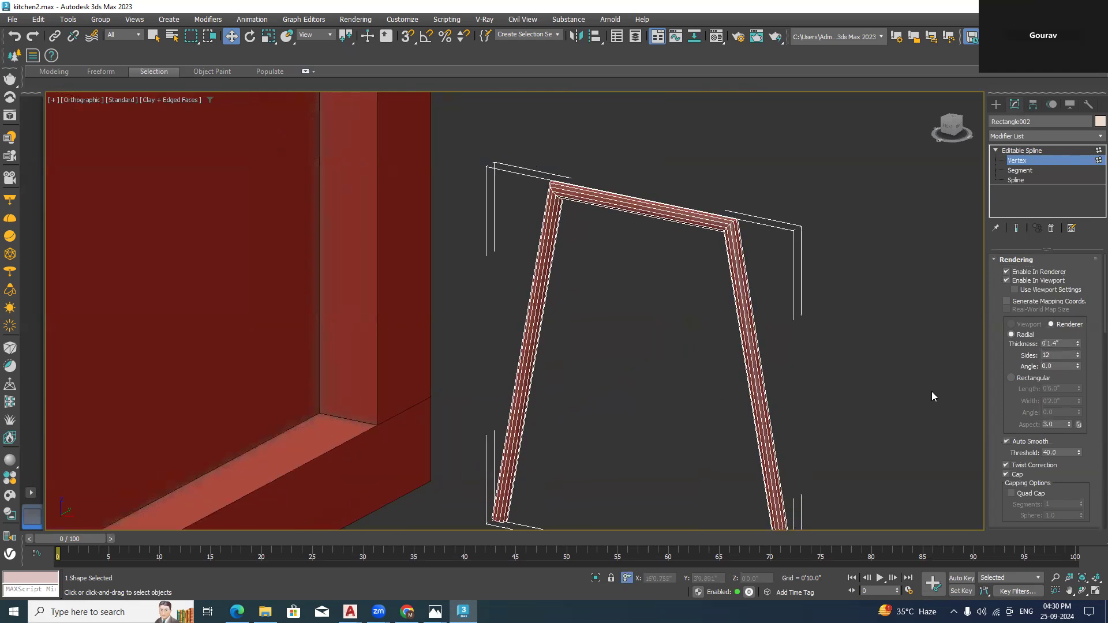
pyautogui.scroll(-2, 931, 396)
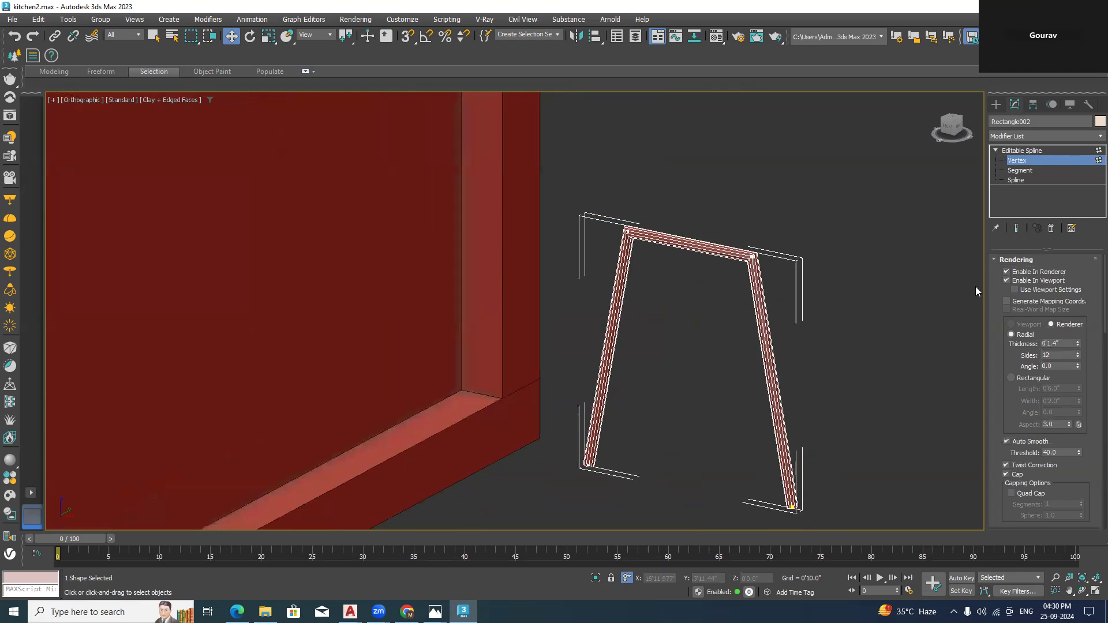
# Rotate one copy of the leg frame 90° in the top view with angle snap on, forming a four-legged crossed base
pyautogui.click(952, 121)
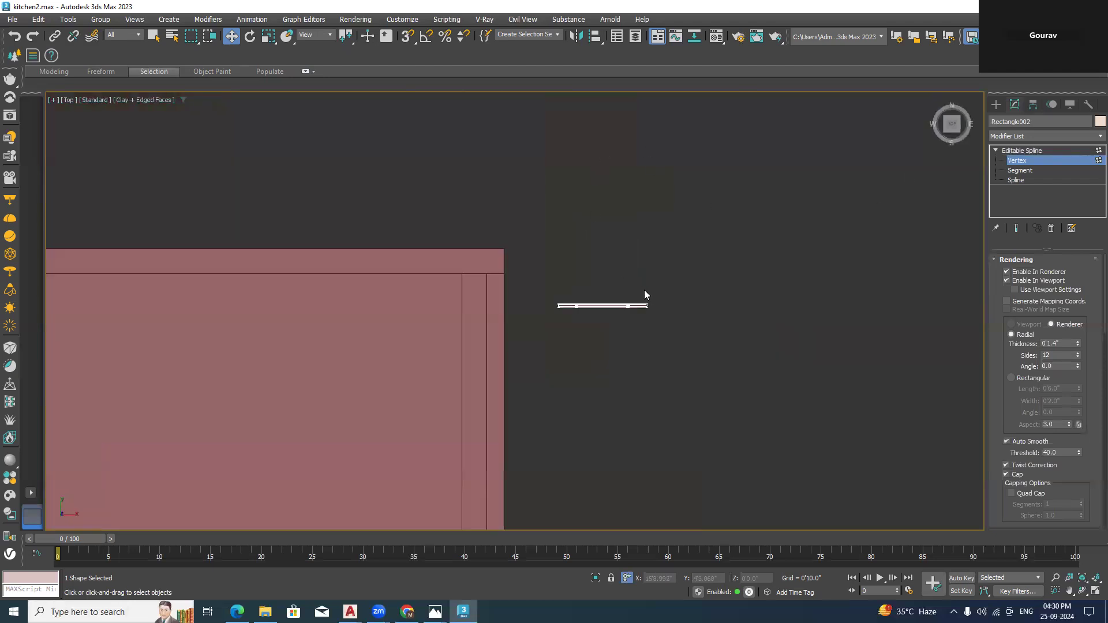
pyautogui.scroll(2, 644, 295)
pyautogui.click(996, 104)
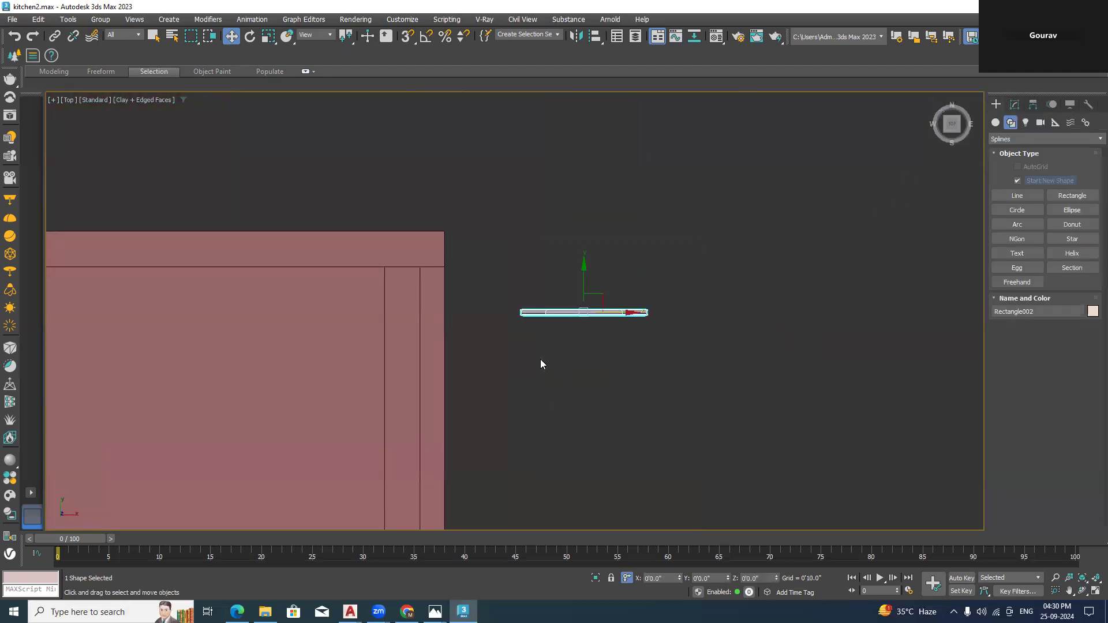
pyautogui.click(250, 37)
pyautogui.click(426, 36)
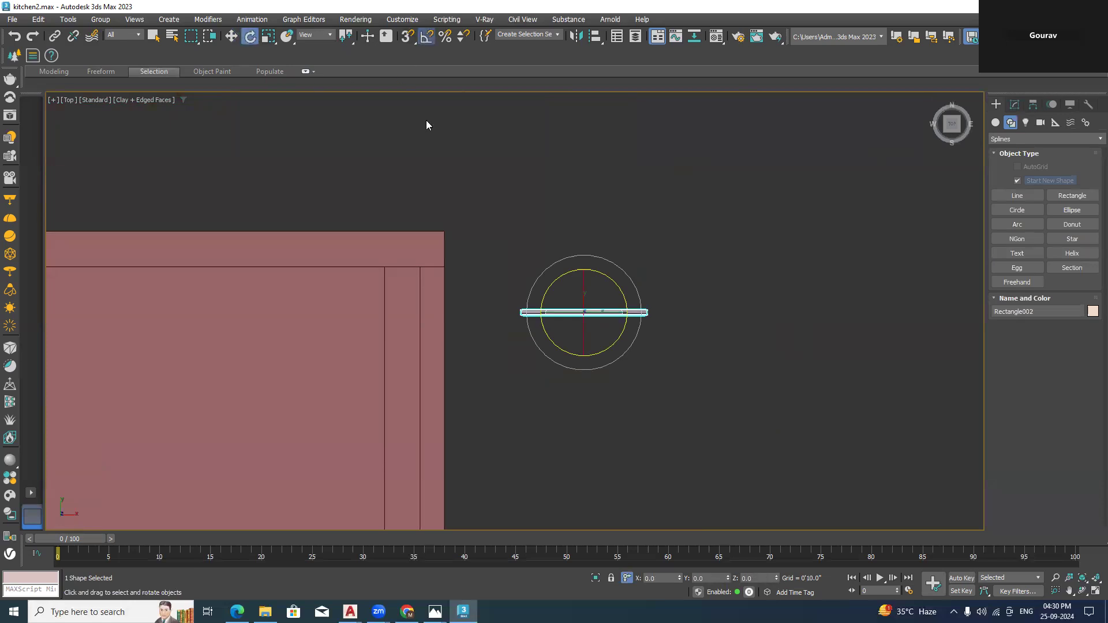
pyautogui.rightClick(426, 37)
pyautogui.click(635, 226)
pyautogui.keyDown('shift'); pyautogui.moveTo(605, 347); pyautogui.dragTo(609, 347); pyautogui.keyUp('shift')
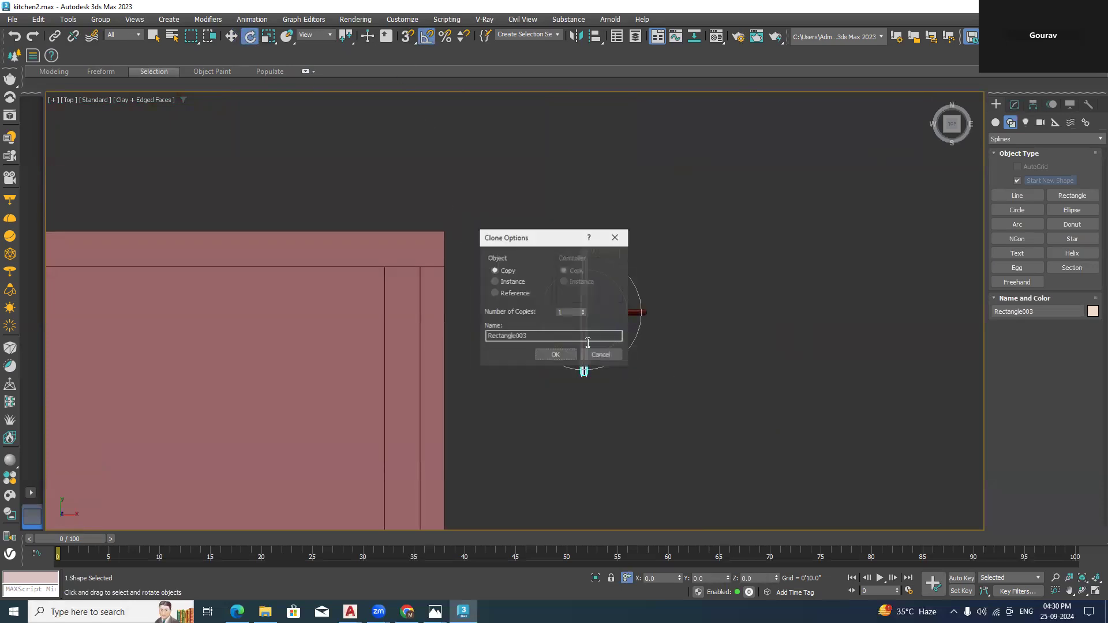
pyautogui.click(553, 356)
pyautogui.click(718, 428)
pyautogui.moveTo(718, 427)
pyautogui.keyDown('alt'); pyautogui.mouseDown(button='middle')
pyautogui.moveTo(695, 361)
pyautogui.moveTo(724, 363)
pyautogui.mouseUp(button='middle'); pyautogui.keyUp('alt')
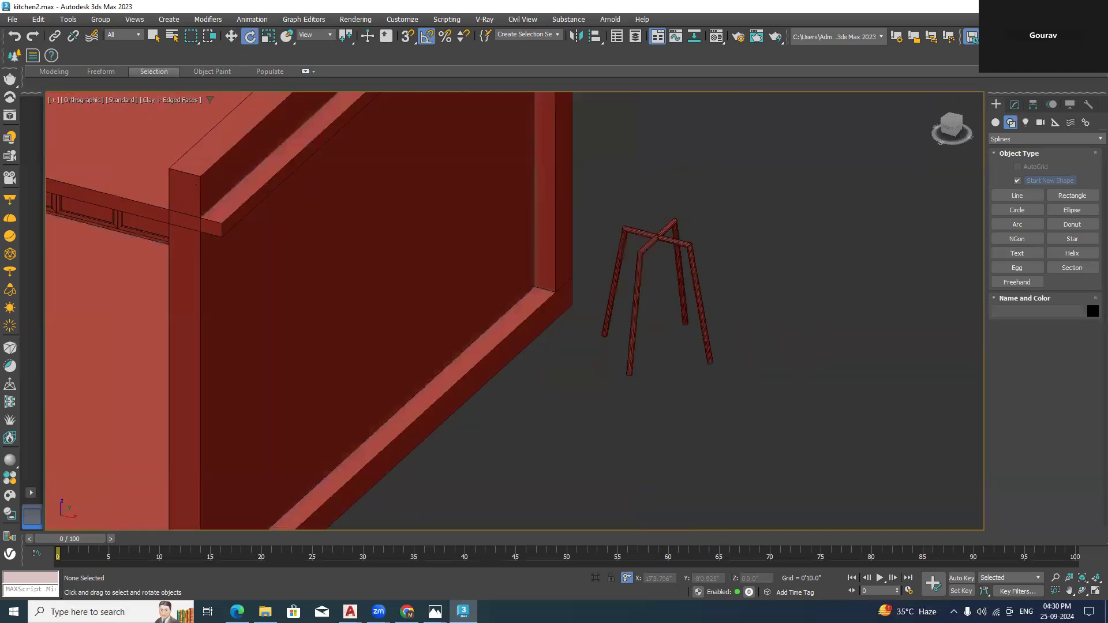
# Check the bar stools' leg construction in the reference photo and return to 3ds Max
pyautogui.moveTo(435, 611)
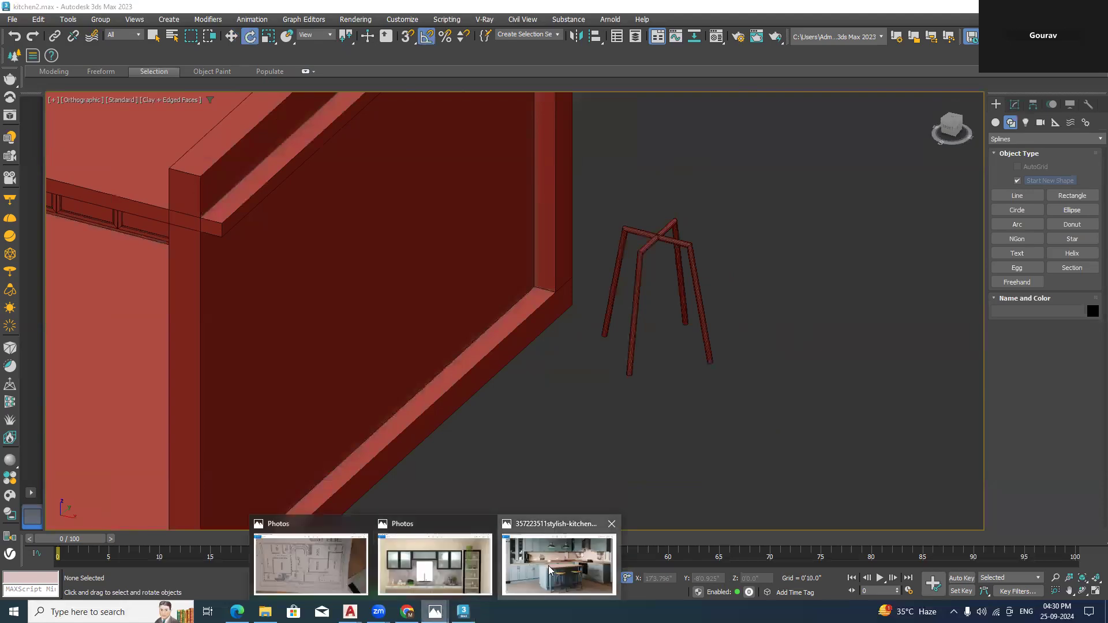
pyautogui.click(516, 565)
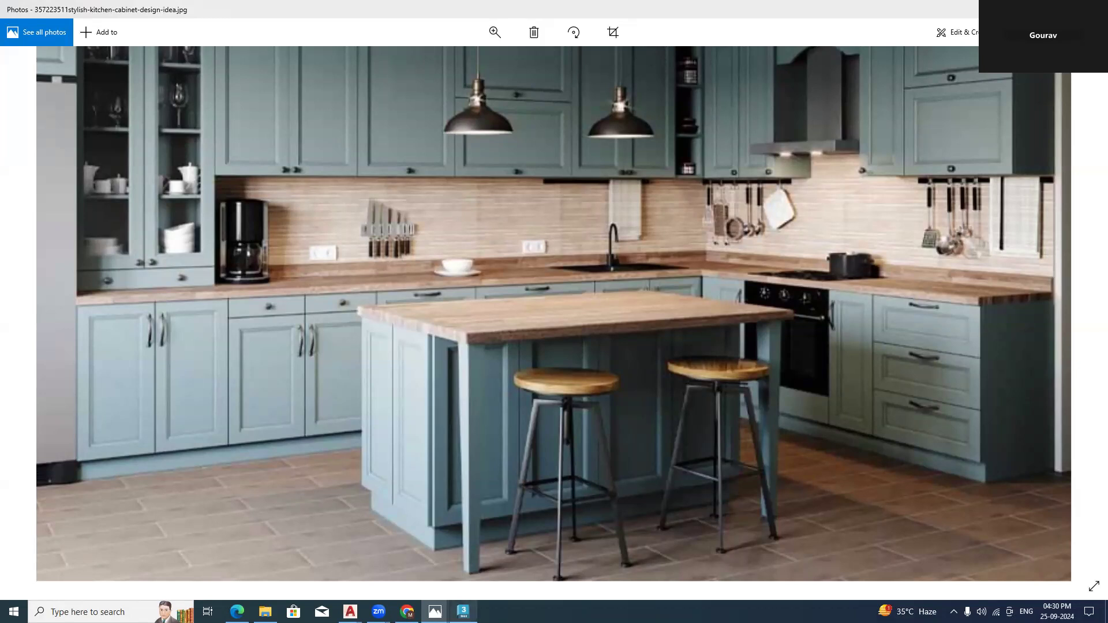
pyautogui.click(463, 612)
# Draw a rectangle spline with 1.4" radial thickness over the crossed stool legs in the top view
pyautogui.click(951, 116)
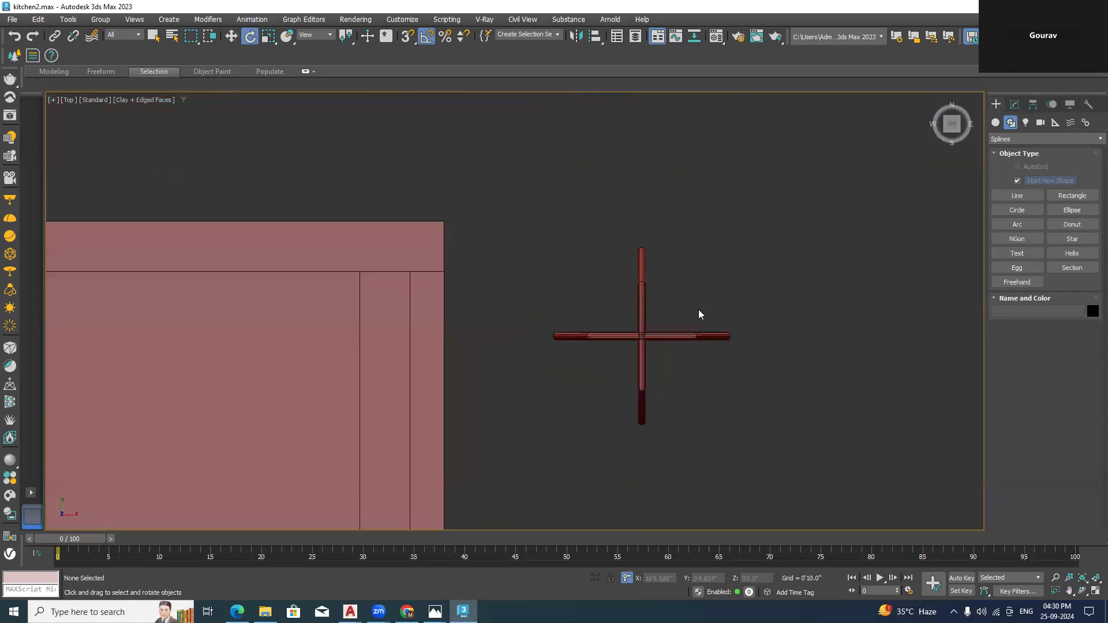
pyautogui.click(1080, 197)
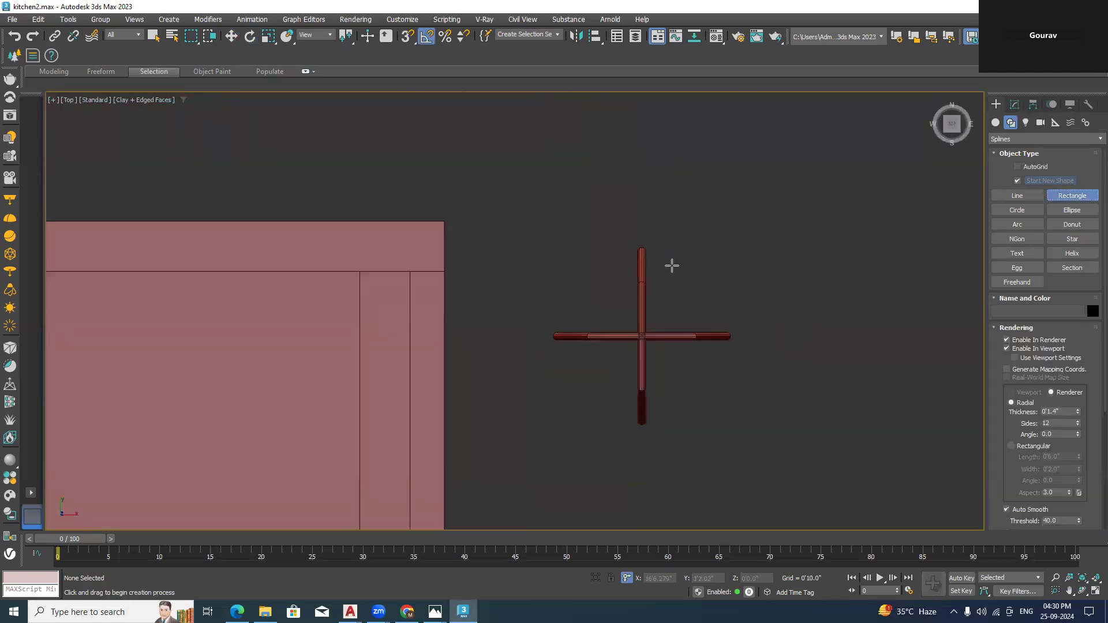
pyautogui.click(641, 266)
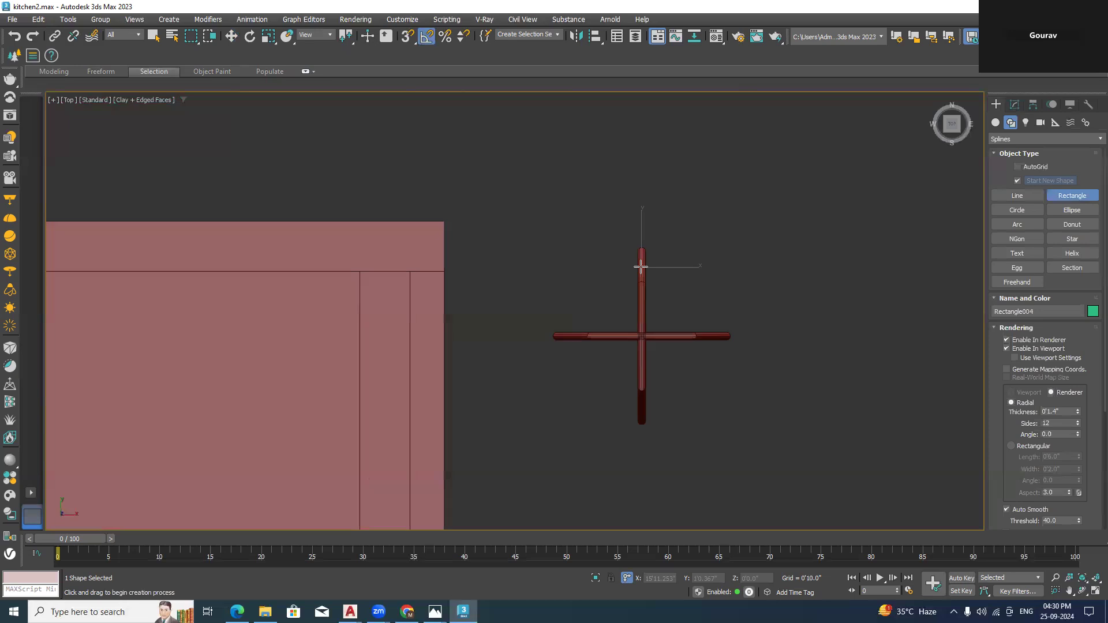
pyautogui.moveTo(641, 258); pyautogui.dragTo(563, 396)
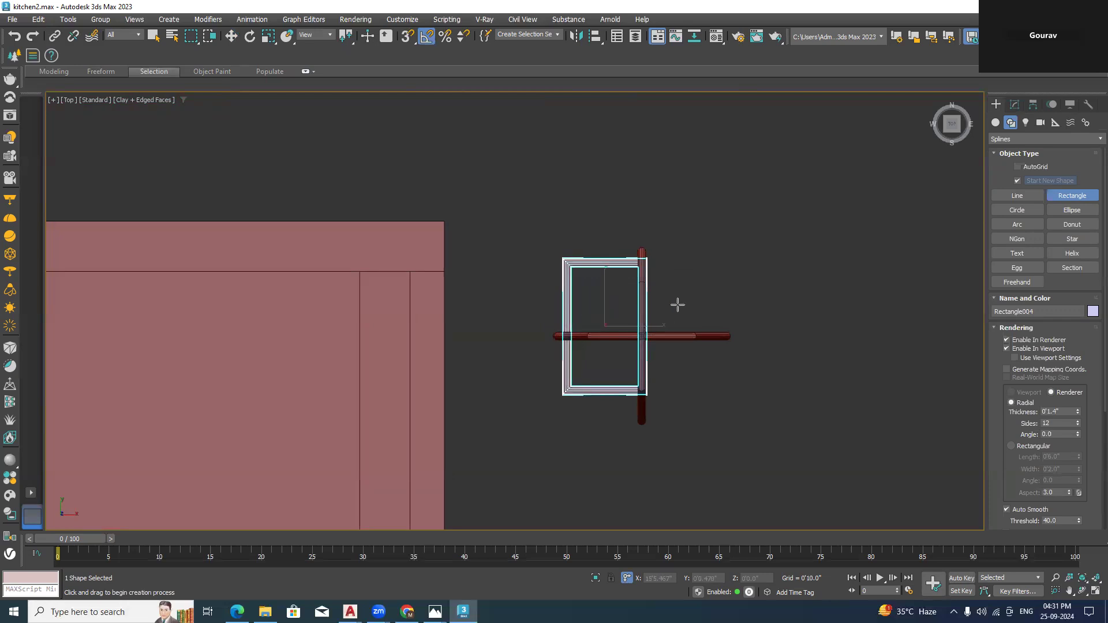
pyautogui.press('e')
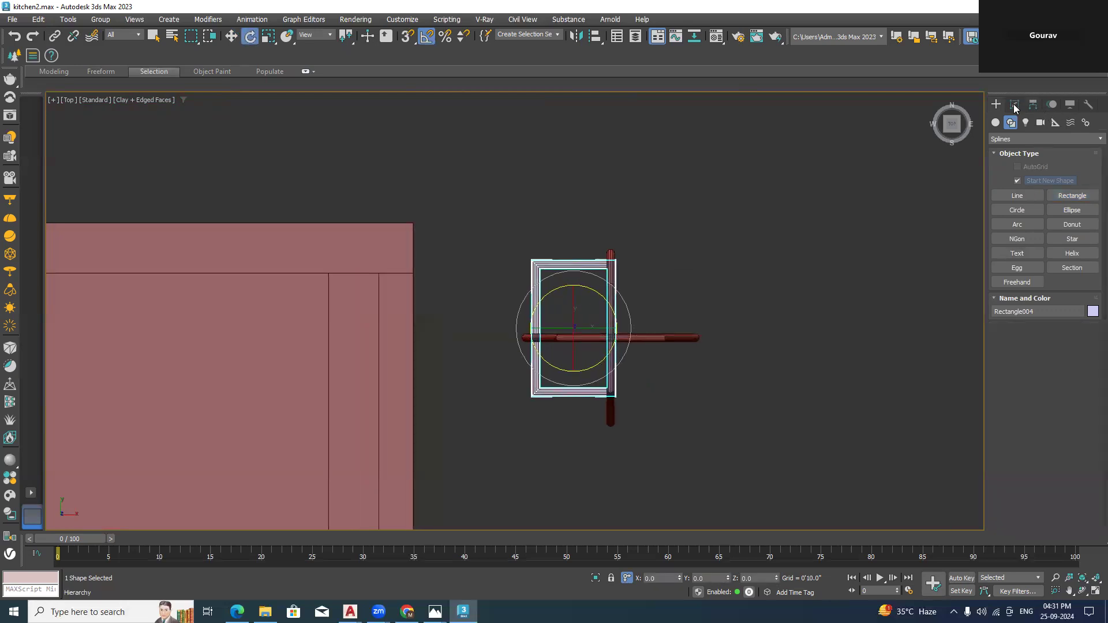
# Disable the stool brace rectangle's display in the renderer and viewport, leaving a plain spline in the top view
pyautogui.click(1015, 104)
pyautogui.keyDown('alt'); pyautogui.moveTo(885, 283); pyautogui.dragTo(839, 206, button='middle'); pyautogui.keyUp('alt')
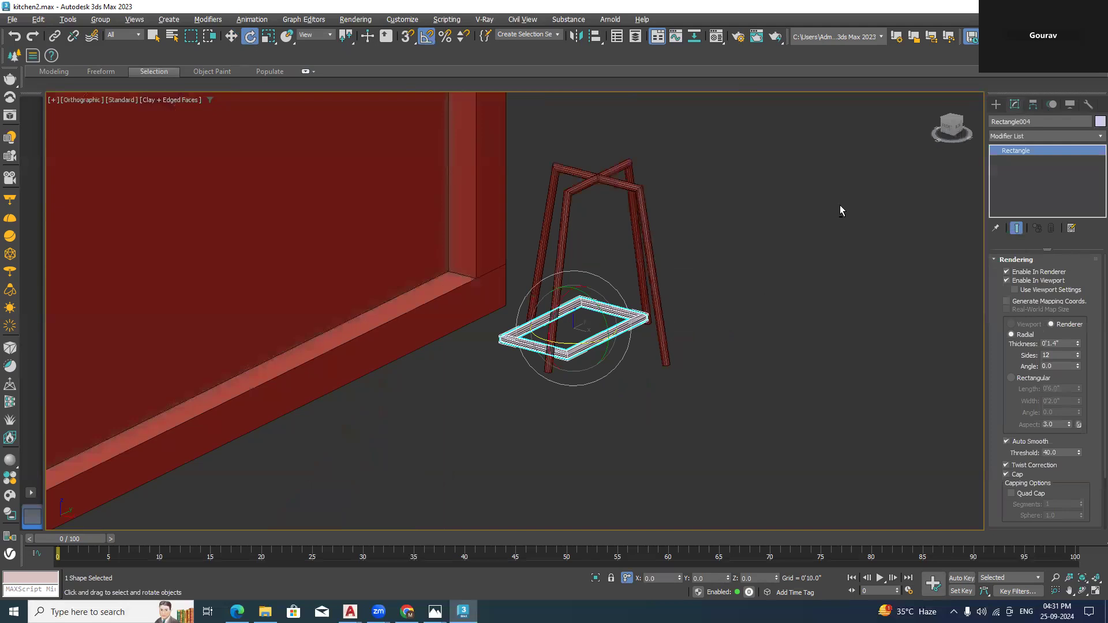
pyautogui.click(952, 119)
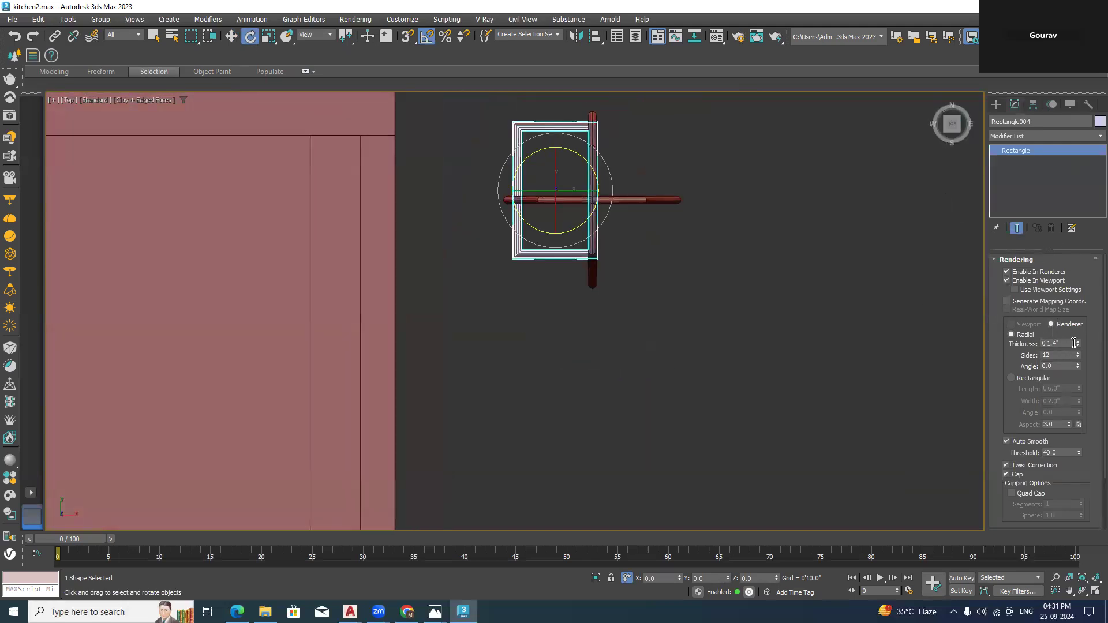
pyautogui.click(1006, 271)
pyautogui.click(1014, 290)
pyautogui.moveTo(723, 273); pyautogui.dragTo(685, 329, button='middle')
pyautogui.click(1019, 279)
pyautogui.moveTo(633, 275); pyautogui.dragTo(610, 284, button='middle')
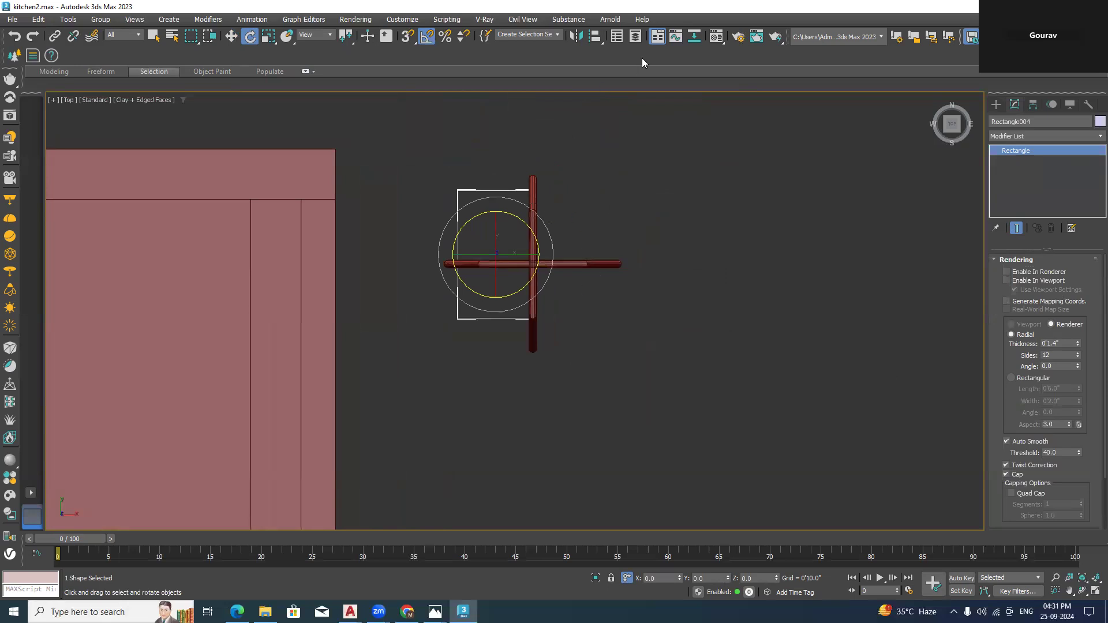
# Align the rectangle pivot to pivot with the horizontal leg frame in X, Y and Z, and convert it to an editable spline
pyautogui.click(595, 35)
pyautogui.click(591, 263)
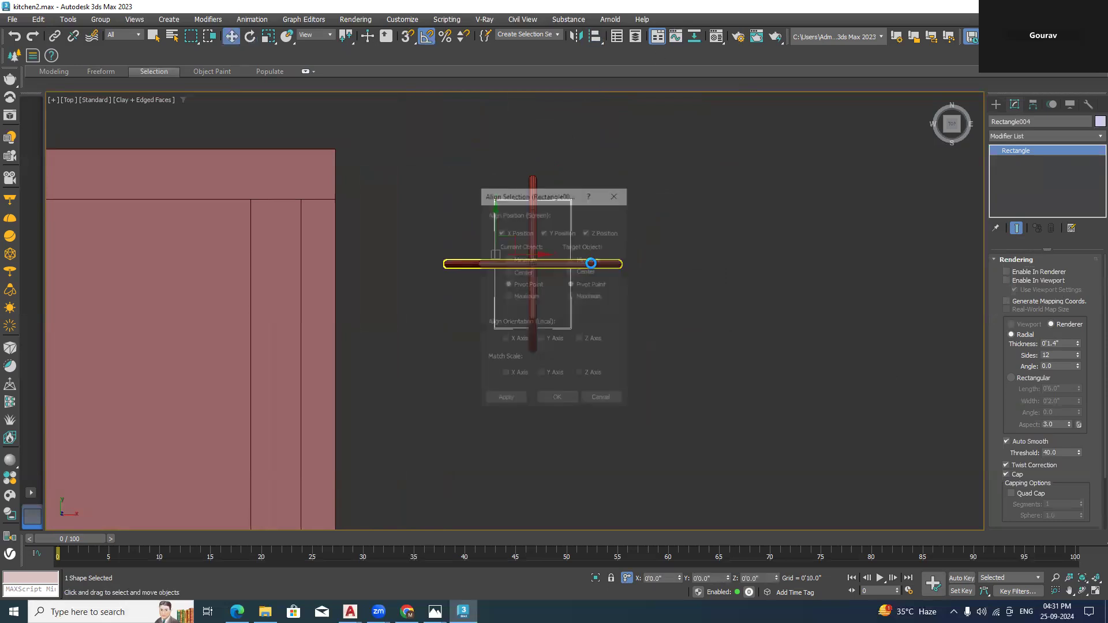
pyautogui.click(557, 397)
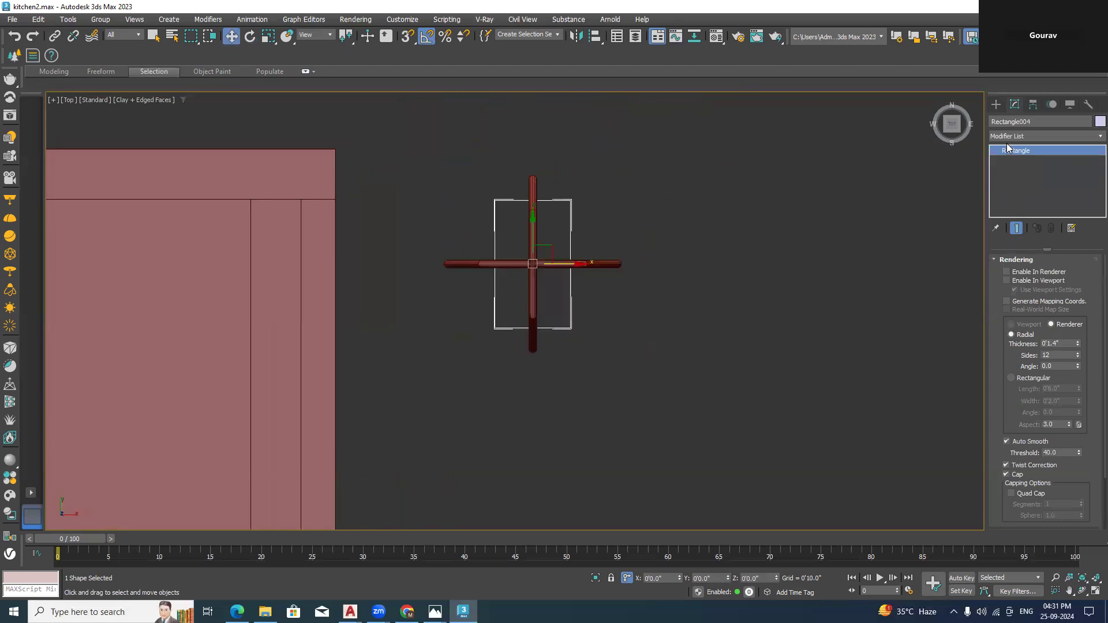
pyautogui.rightClick(553, 276)
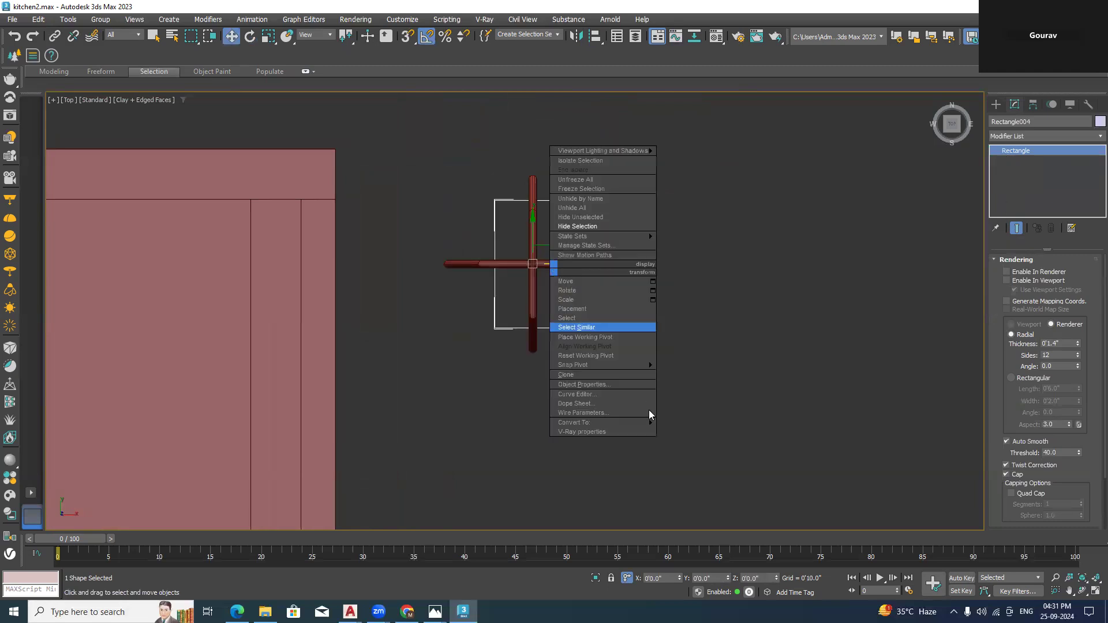
pyautogui.click(672, 423)
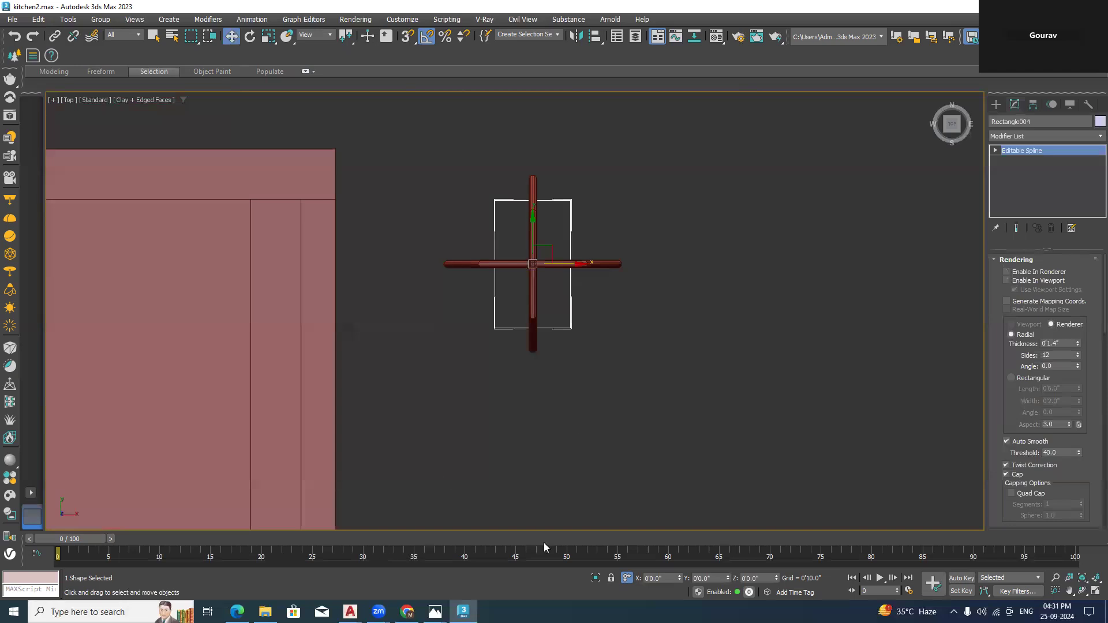
# Check the stool bracing in the reference photo and move the rectangle's vertices outward to form a near-square centred on the crossed legs
pyautogui.hotkey('alt', 'Tab')
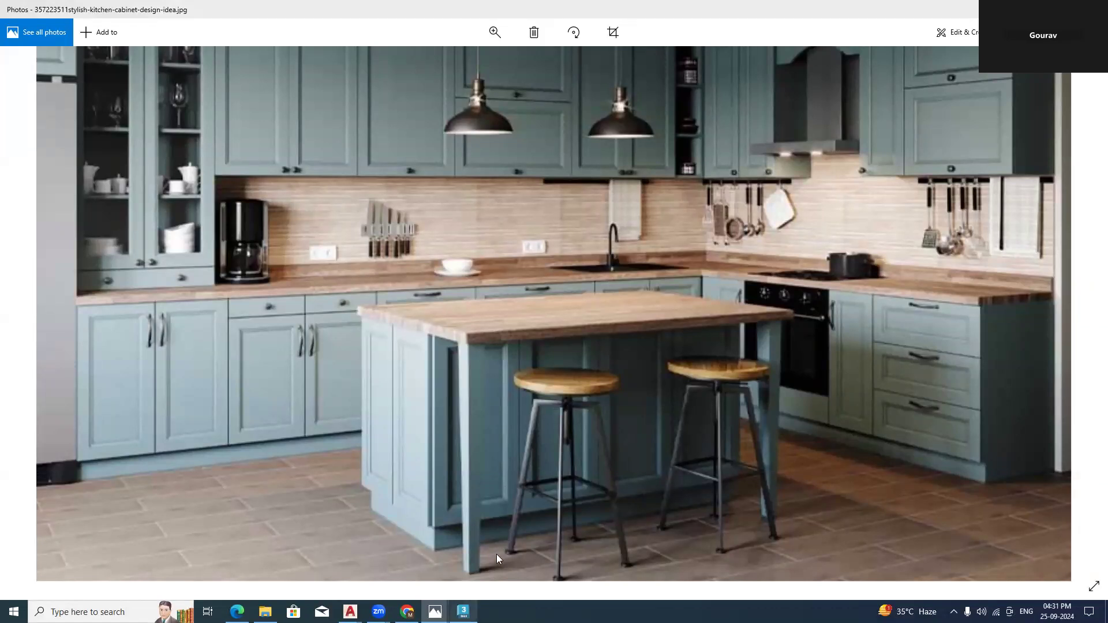
pyautogui.click(463, 612)
pyautogui.scroll(3, 545, 227)
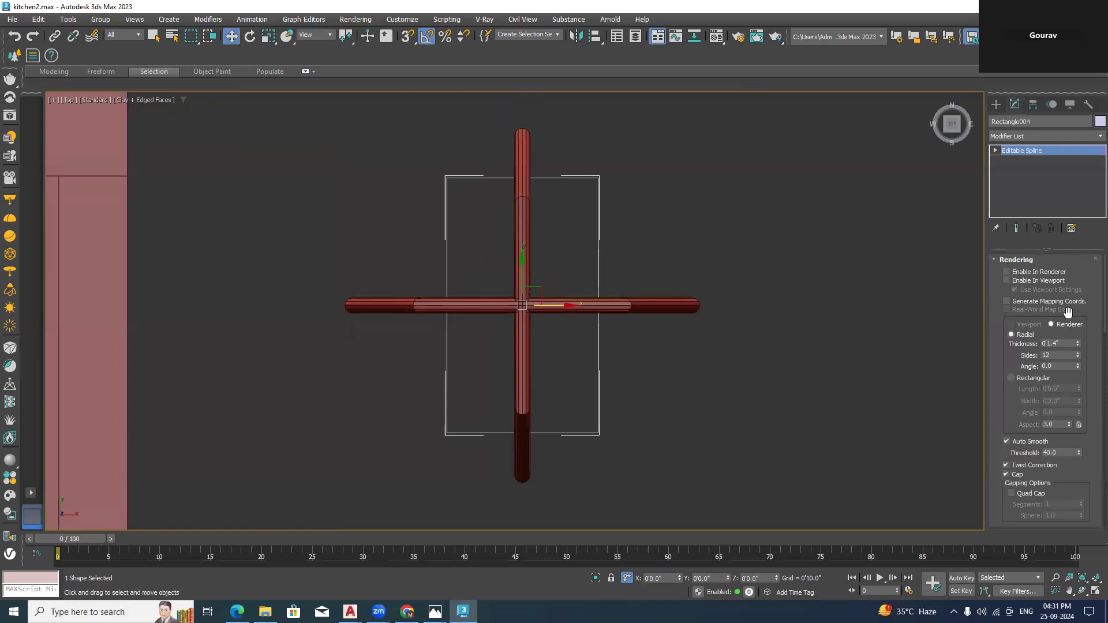
pyautogui.click(995, 151)
pyautogui.click(1017, 161)
pyautogui.moveTo(678, 137); pyautogui.dragTo(585, 460)
pyautogui.moveTo(632, 179); pyautogui.dragTo(682, 189)
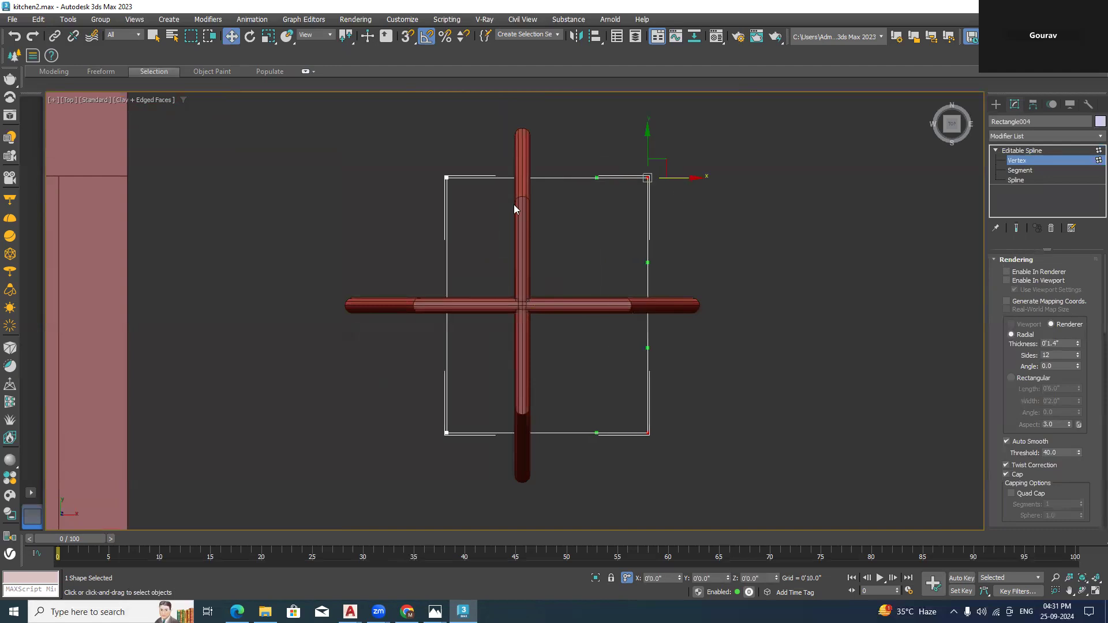
pyautogui.moveTo(468, 357); pyautogui.dragTo(441, 433)
pyautogui.moveTo(380, 229); pyautogui.dragTo(379, 230)
pyautogui.moveTo(411, 150); pyautogui.dragTo(411, 145)
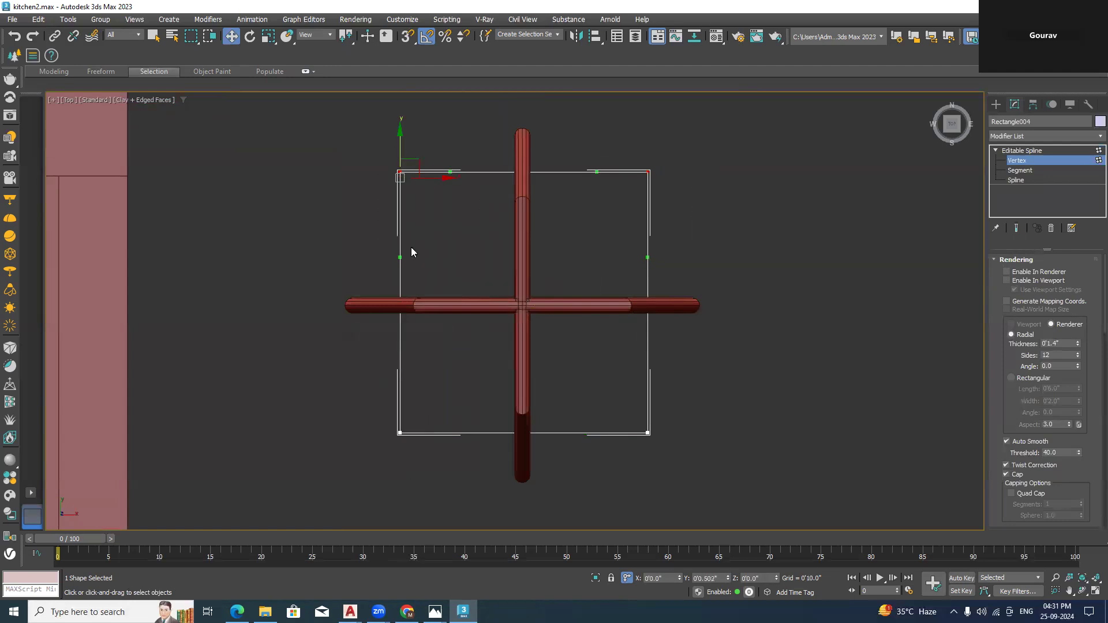
# Enable the brace rectangle in the renderer and viewport and inspect it around the stool legs in 3D
pyautogui.click(1039, 272)
pyautogui.click(1039, 281)
pyautogui.keyDown('alt'); pyautogui.moveTo(852, 353); pyautogui.dragTo(787, 286, button='middle'); pyautogui.keyUp('alt')
pyautogui.keyDown('alt'); pyautogui.moveTo(683, 243); pyautogui.dragTo(779, 375, button='middle'); pyautogui.keyUp('alt')
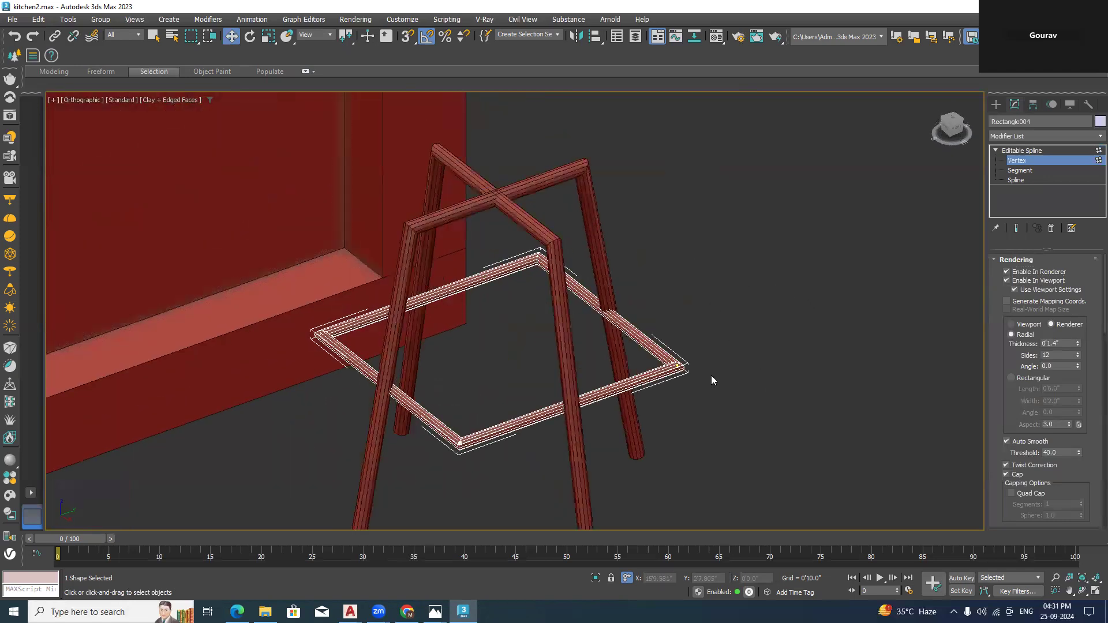
# Adjust the brace's end vertices along the horizontal axis in the right view so they meet the slanted legs
pyautogui.click(957, 134)
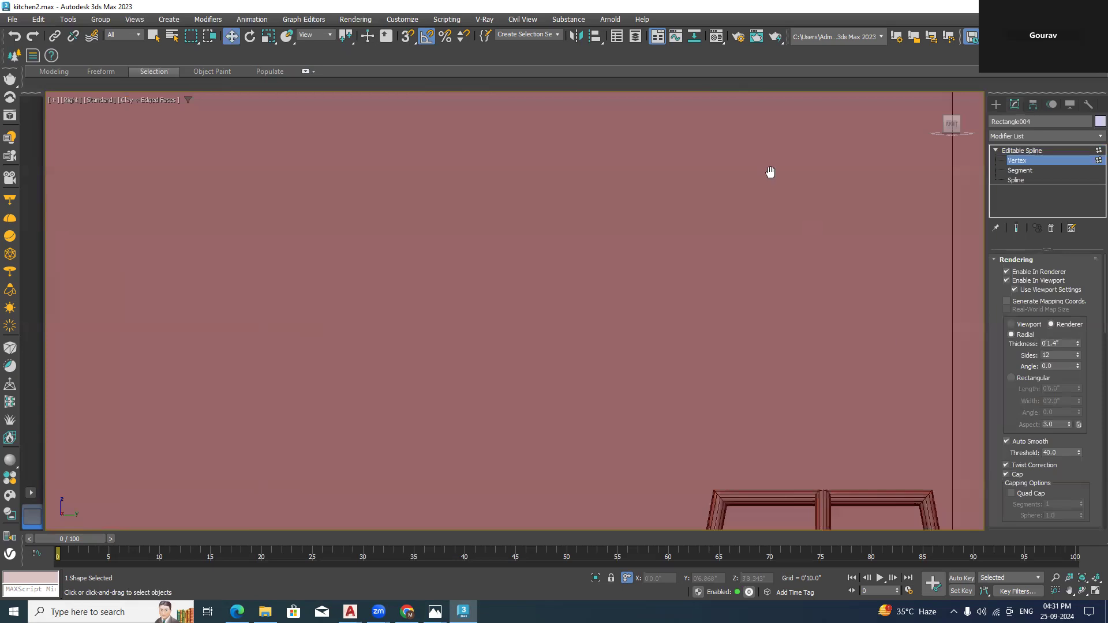
pyautogui.scroll(2, 616, 351)
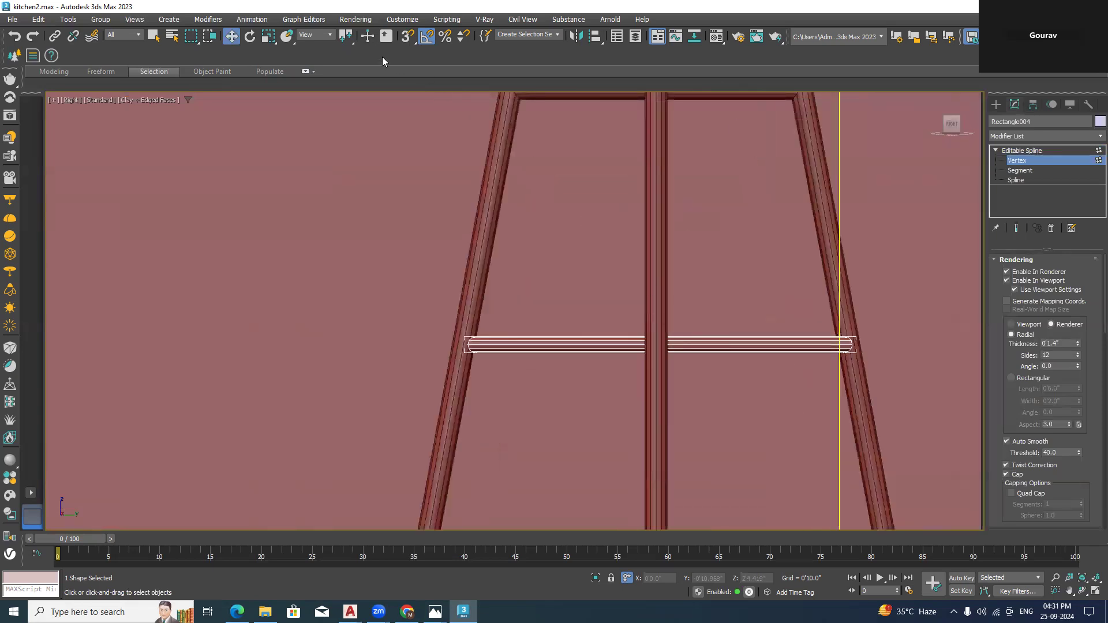
pyautogui.moveTo(509, 326); pyautogui.dragTo(466, 396)
pyautogui.moveTo(499, 345); pyautogui.dragTo(489, 344)
pyautogui.moveTo(798, 398); pyautogui.dragTo(758, 400, button='middle')
pyautogui.moveTo(795, 401); pyautogui.dragTo(834, 326)
pyautogui.scroll(-3, 844, 376)
pyautogui.keyDown('alt'); pyautogui.moveTo(842, 378); pyautogui.dragTo(773, 375, button='middle'); pyautogui.keyUp('alt')
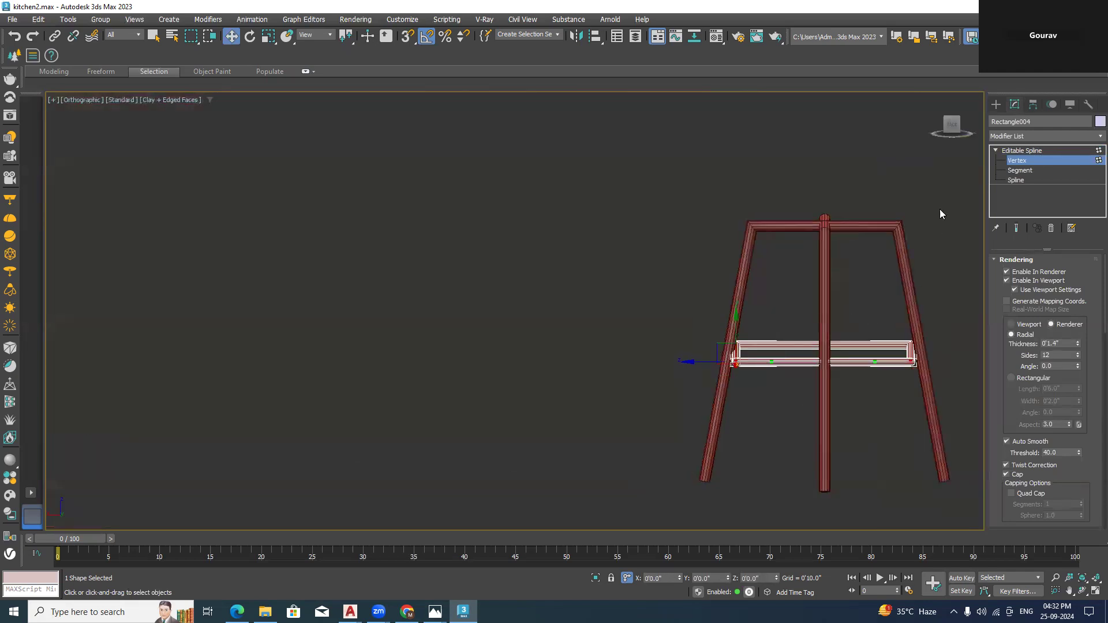
# Move the brace's end vertices outward in the back view into both slanted legs and inspect the fit in 3D
pyautogui.click(947, 121)
pyautogui.scroll(3, 923, 325)
pyautogui.moveTo(935, 300); pyautogui.dragTo(881, 396)
pyautogui.scroll(3, 913, 346)
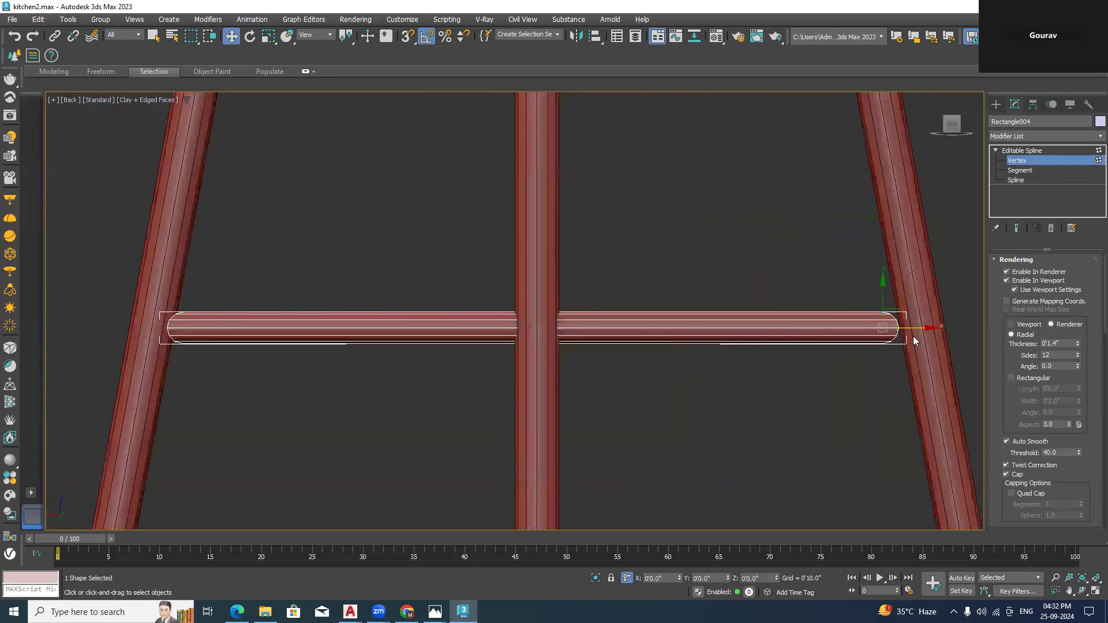
pyautogui.moveTo(920, 327); pyautogui.dragTo(954, 327)
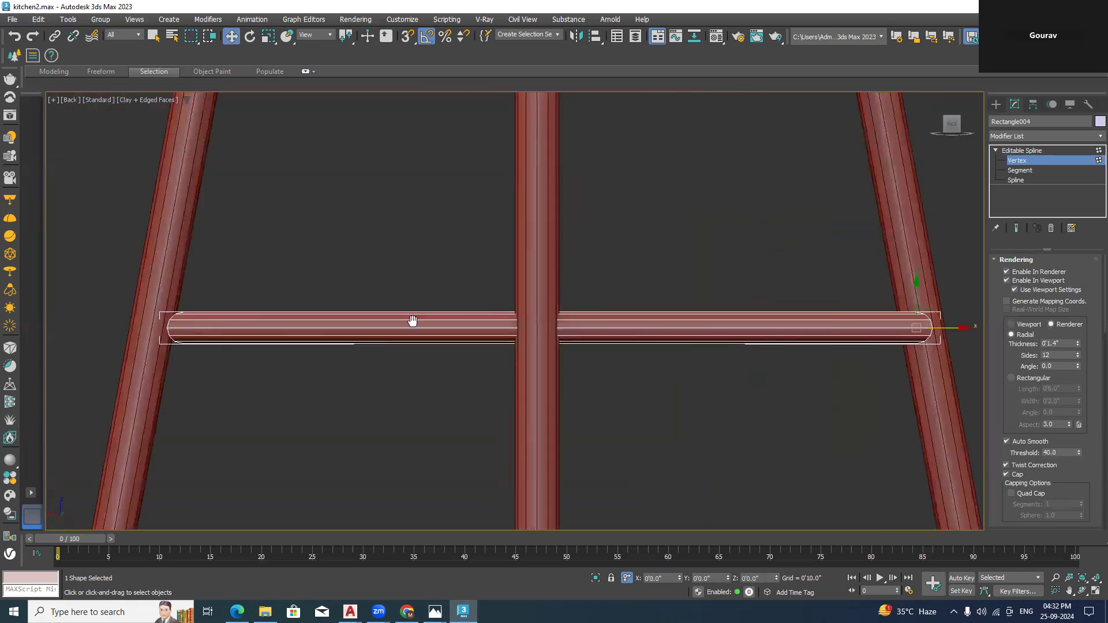
pyautogui.moveTo(412, 321); pyautogui.dragTo(545, 297, button='middle')
pyautogui.moveTo(213, 407); pyautogui.dragTo(210, 415)
pyautogui.moveTo(340, 304); pyautogui.dragTo(321, 307)
pyautogui.keyDown('alt'); pyautogui.moveTo(332, 316); pyautogui.dragTo(710, 272, button='middle'); pyautogui.keyUp('alt')
pyautogui.scroll(3, 655, 261)
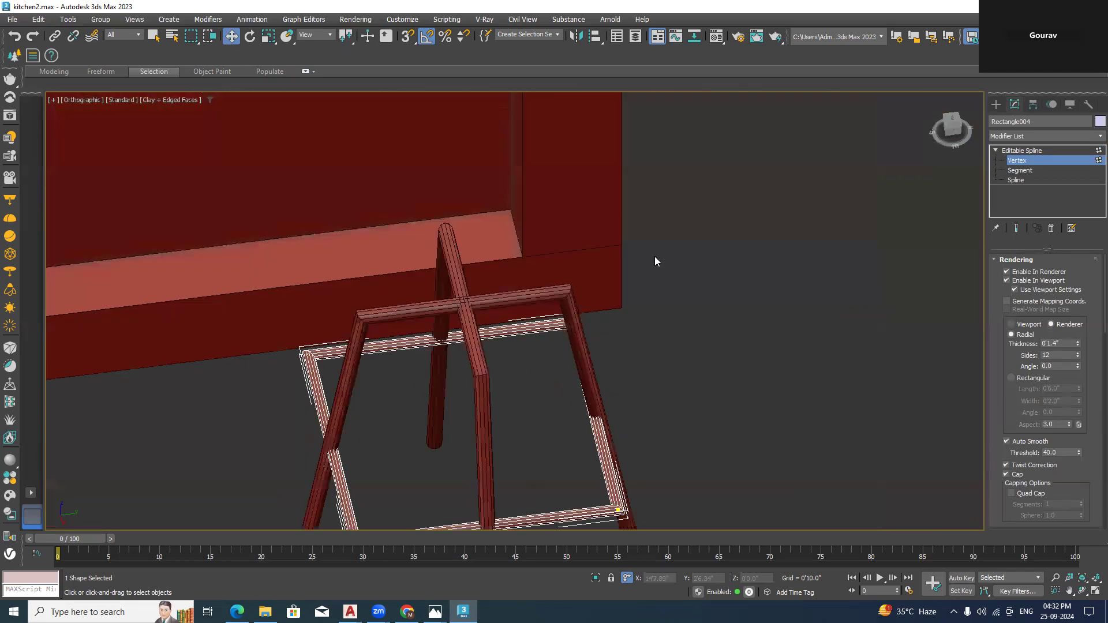
pyautogui.scroll(-2, 562, 347)
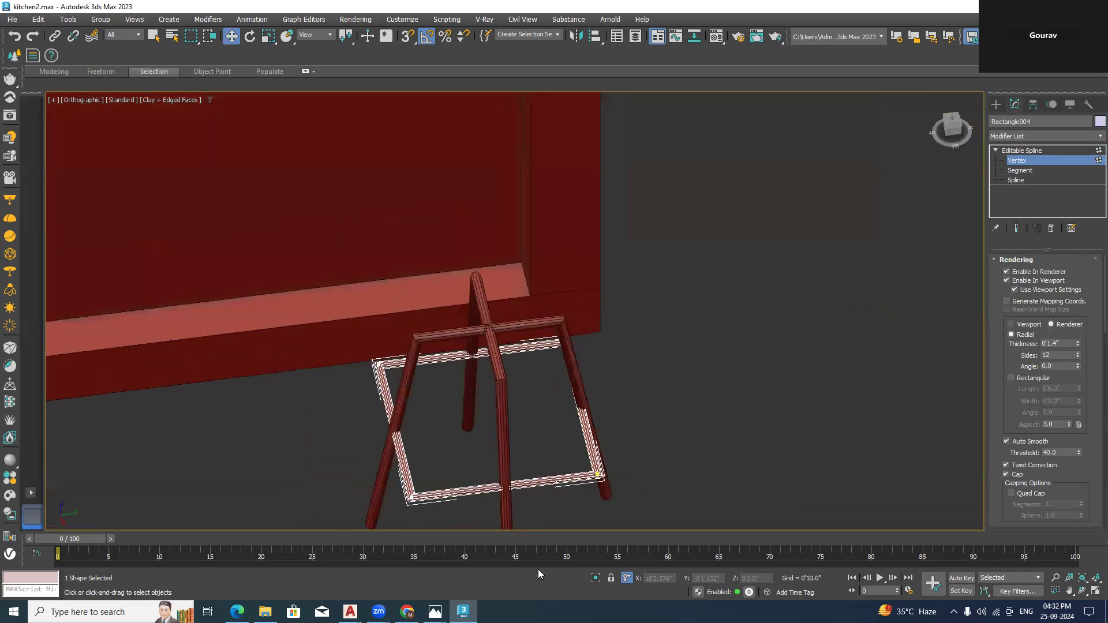
# Check the bar stools' seat support in the reference photo and return to 3ds Max
pyautogui.hotkey('alt', 'Tab')
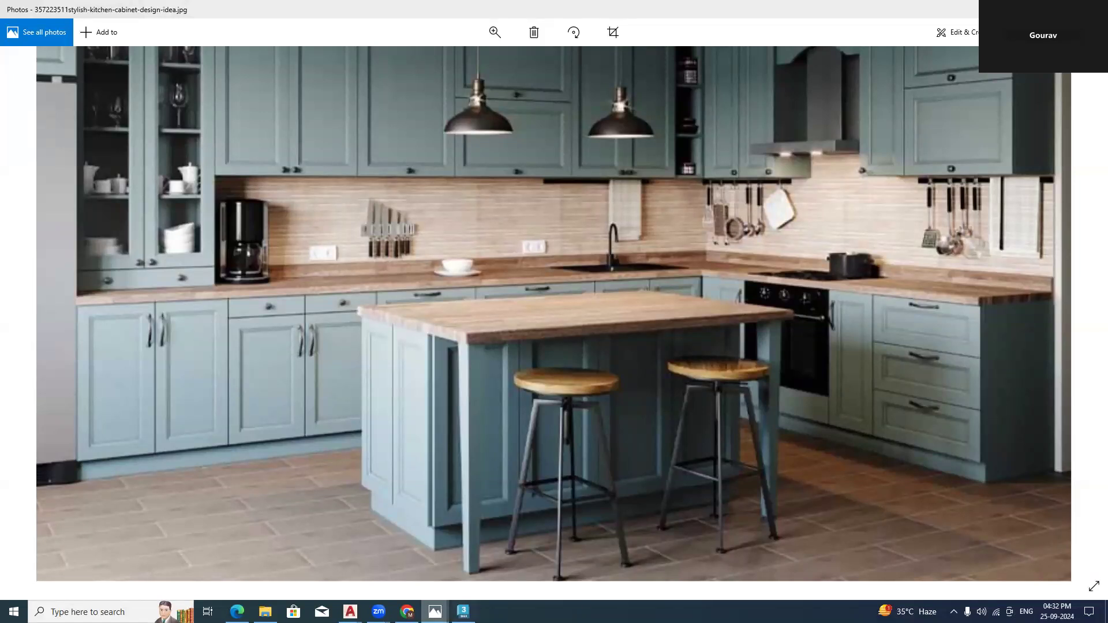
pyautogui.click(407, 612)
pyautogui.click(379, 611)
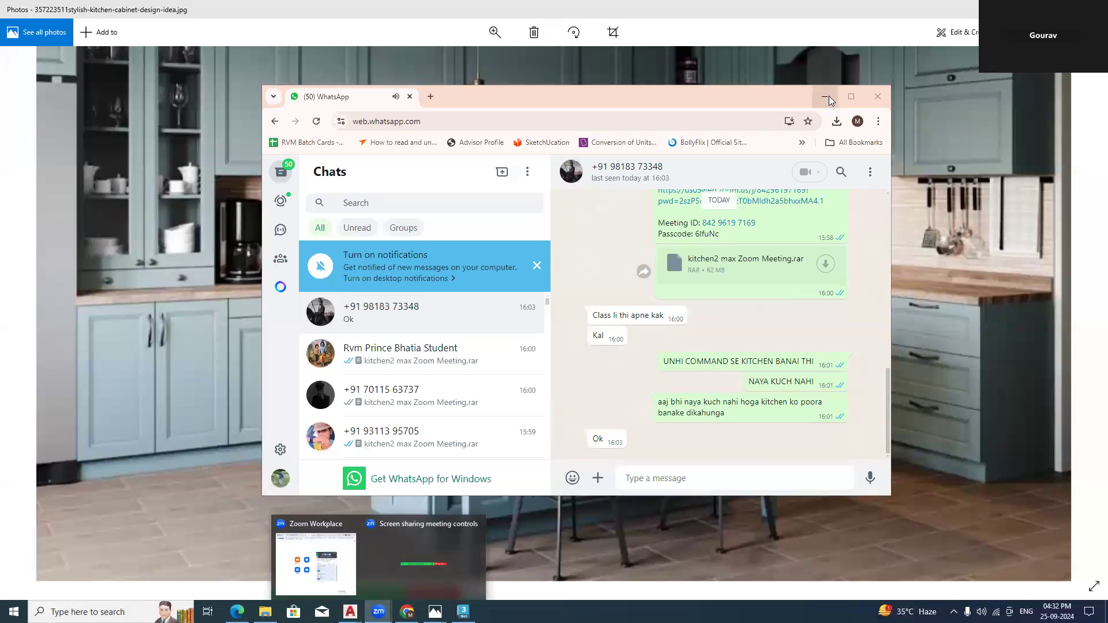
pyautogui.click(827, 97)
pyautogui.click(463, 612)
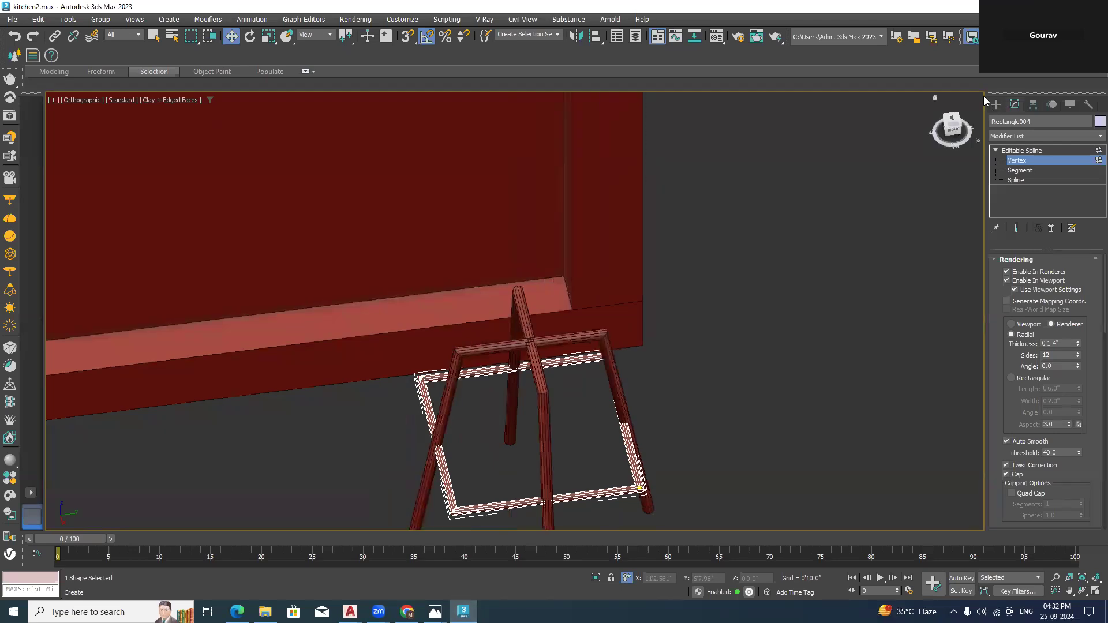
# Create a short standard cylinder with a radius of about 1.1" at the centre of the crossed stool legs, seen from above
pyautogui.click(950, 119)
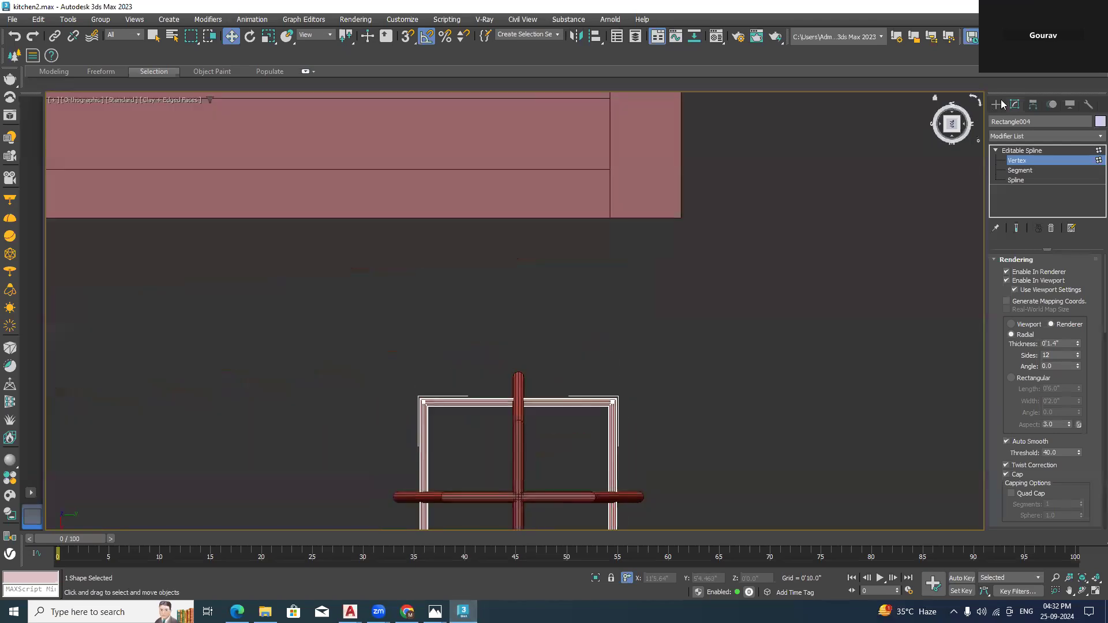
pyautogui.click(999, 103)
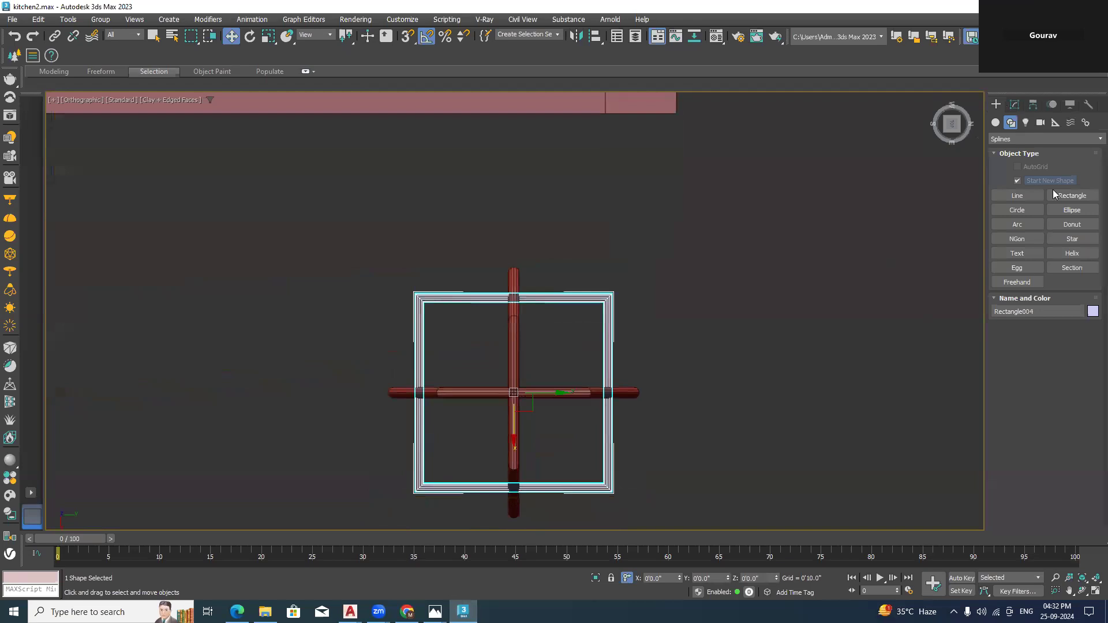
pyautogui.click(996, 122)
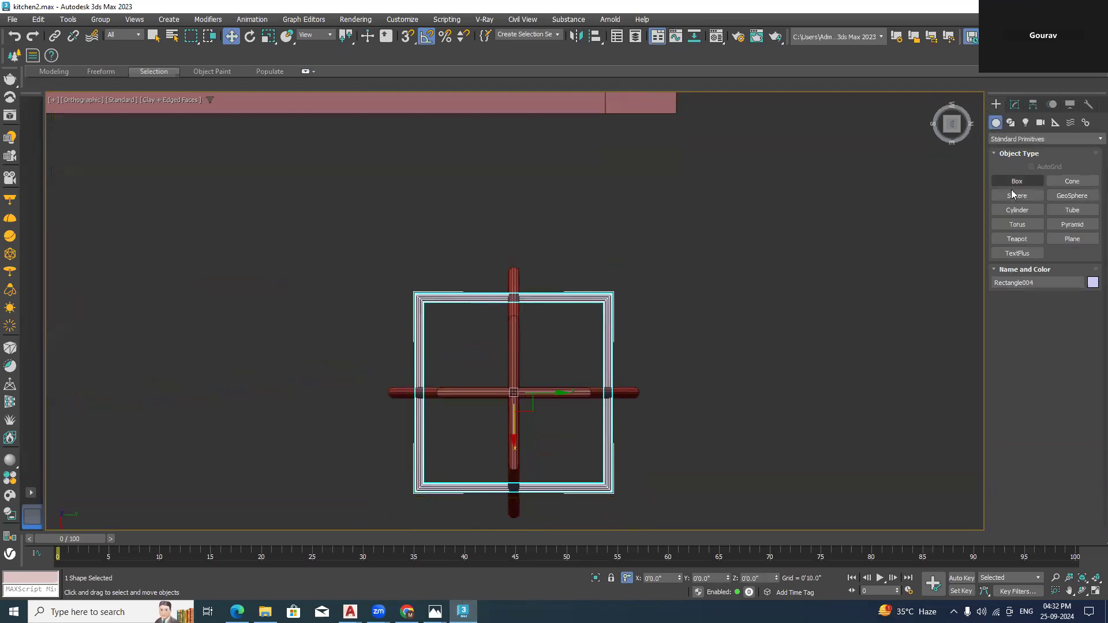
pyautogui.click(1017, 210)
pyautogui.scroll(5, 528, 401)
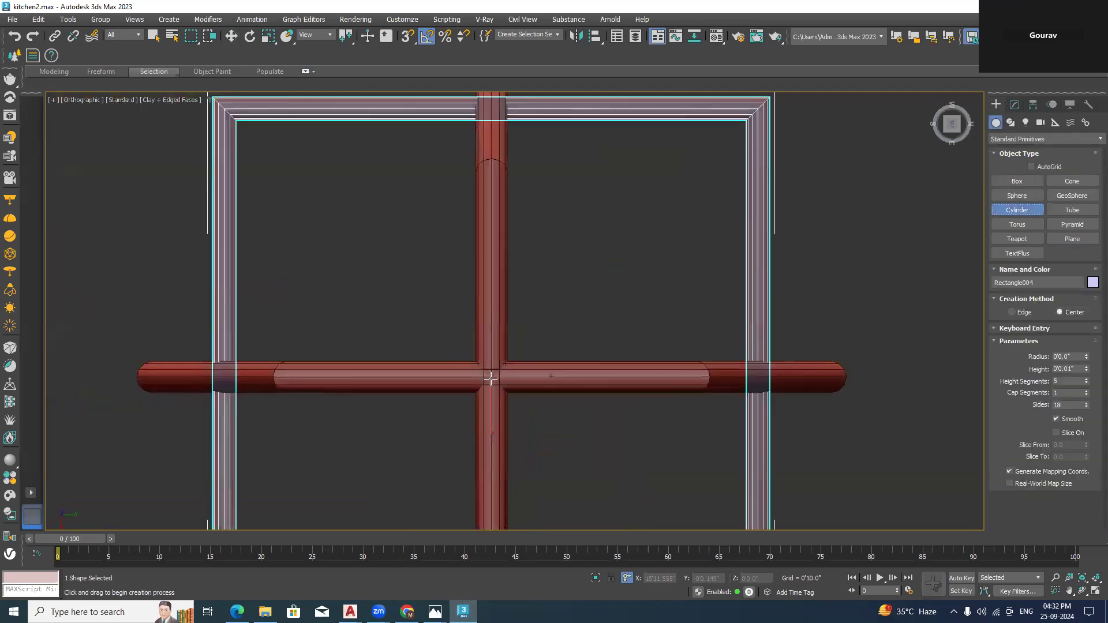
pyautogui.press('F3')
pyautogui.moveTo(492, 378); pyautogui.dragTo(513, 389)
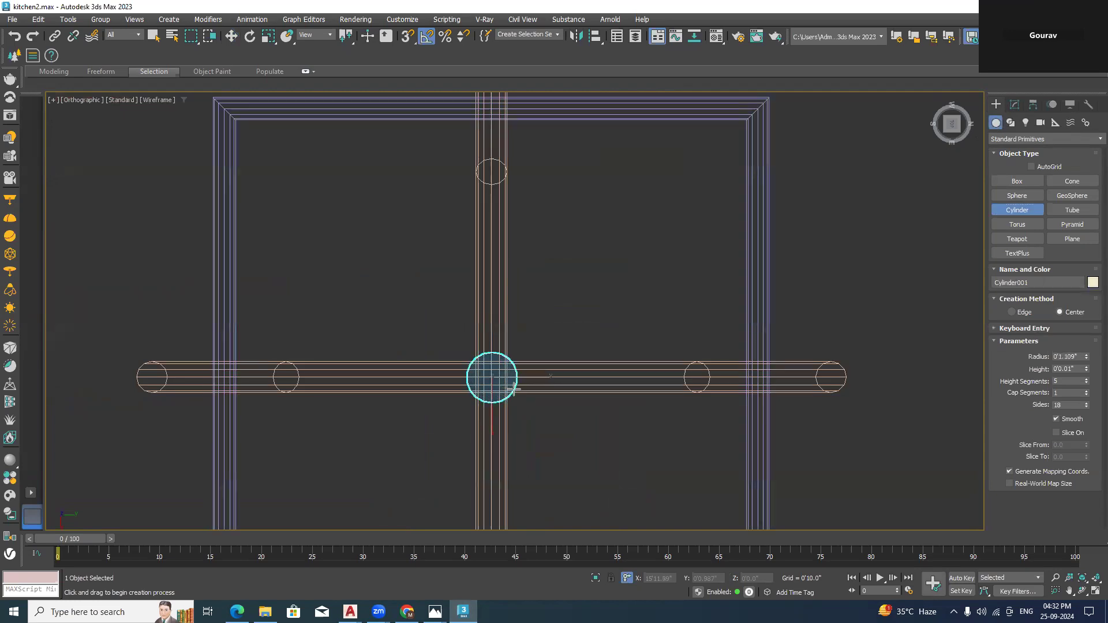
pyautogui.click(508, 309)
pyautogui.press('F3')
pyautogui.scroll(-5, 511, 311)
pyautogui.keyDown('alt'); pyautogui.moveTo(572, 418); pyautogui.dragTo(717, 461, button='middle'); pyautogui.keyUp('alt')
# Move the cylinder straight up so it stands on the crossing at the top of the stool legs
pyautogui.press('w')
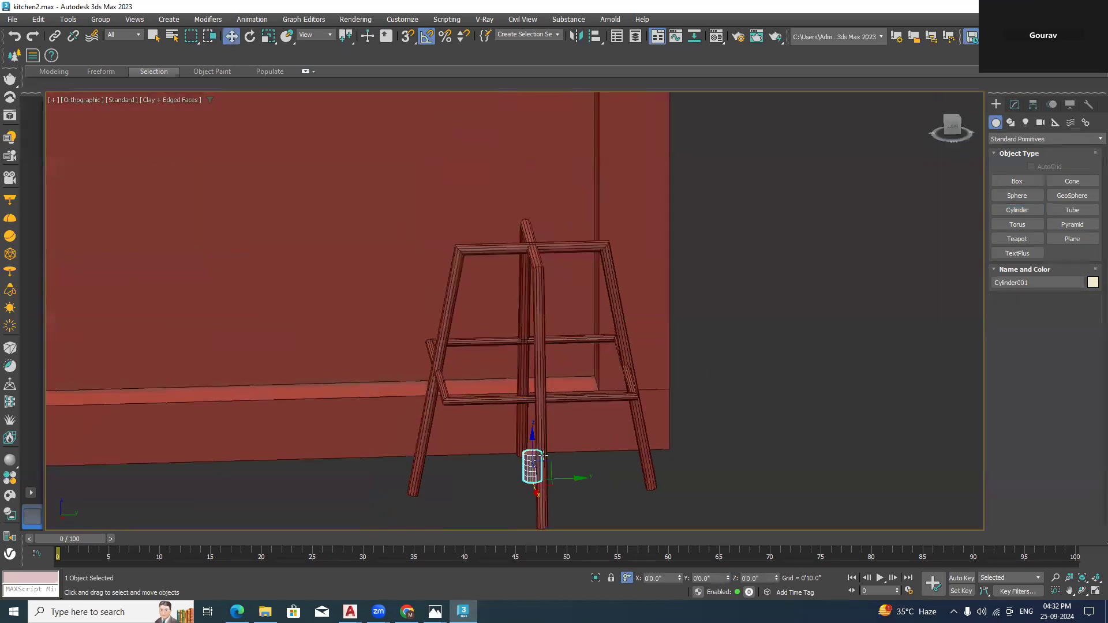
pyautogui.moveTo(531, 453); pyautogui.dragTo(556, 230)
pyautogui.click(705, 383)
pyautogui.keyDown('alt'); pyautogui.moveTo(705, 384); pyautogui.dragTo(736, 460, button='middle'); pyautogui.keyUp('alt')
pyautogui.scroll(4, 760, 377)
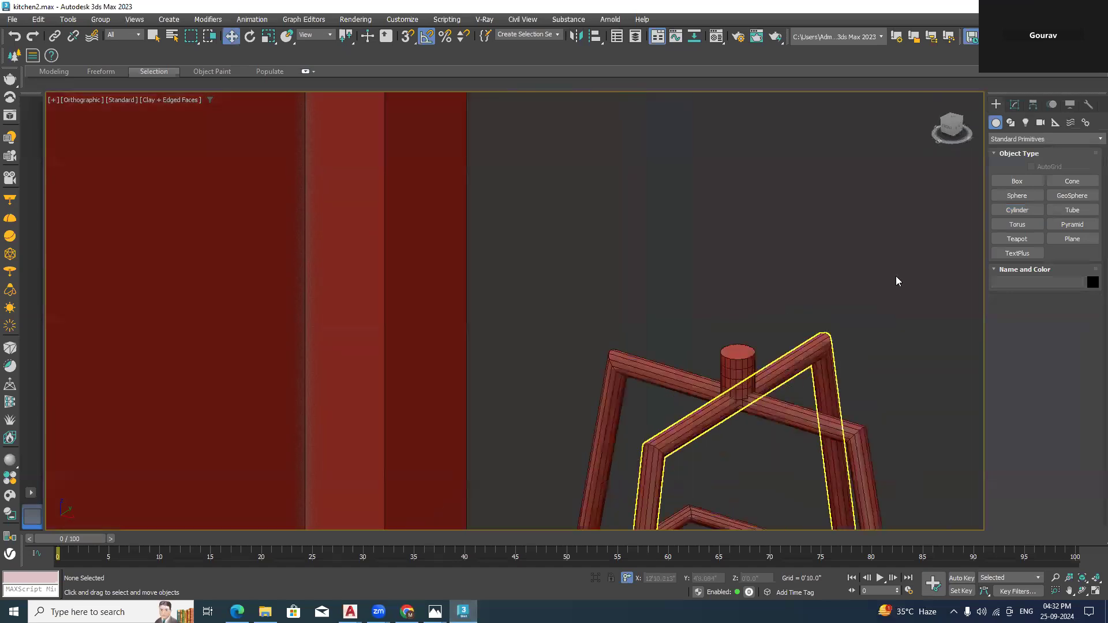
# Create a ChamferCyl extended primitive with a radius of about 1'1.6", centred on the stool in the top view, as the seat
pyautogui.click(951, 118)
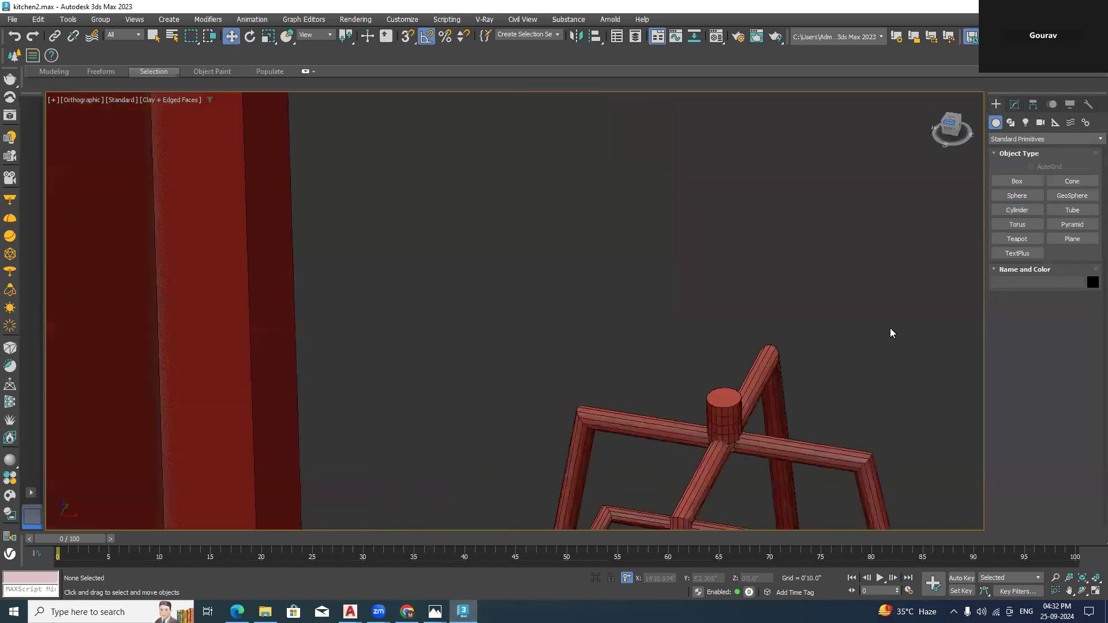
pyautogui.press('t')
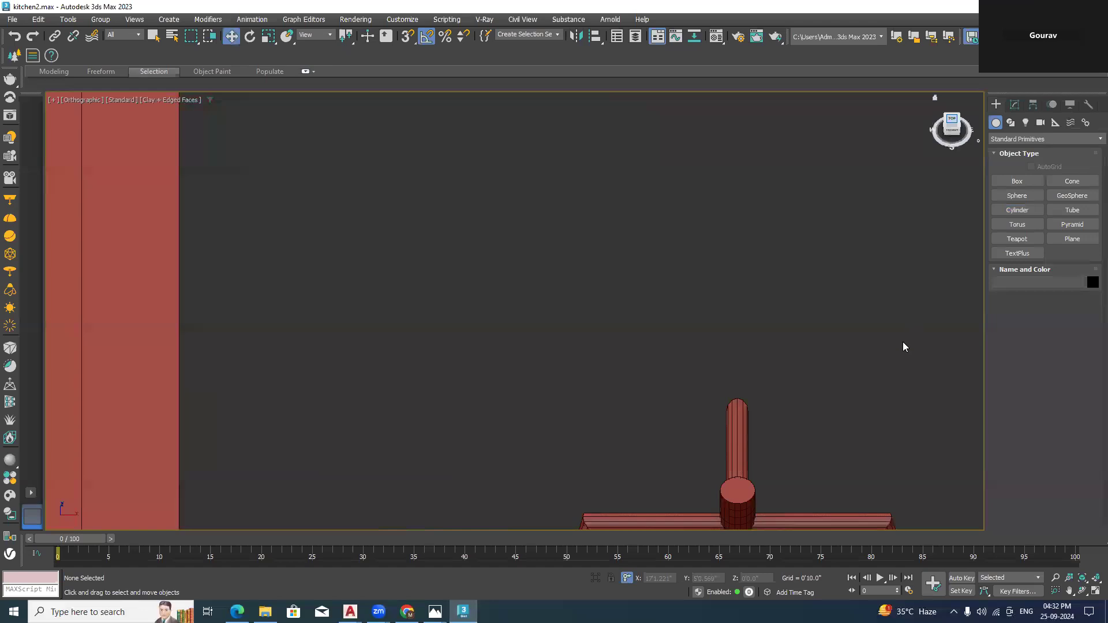
pyautogui.scroll(-3, 804, 211)
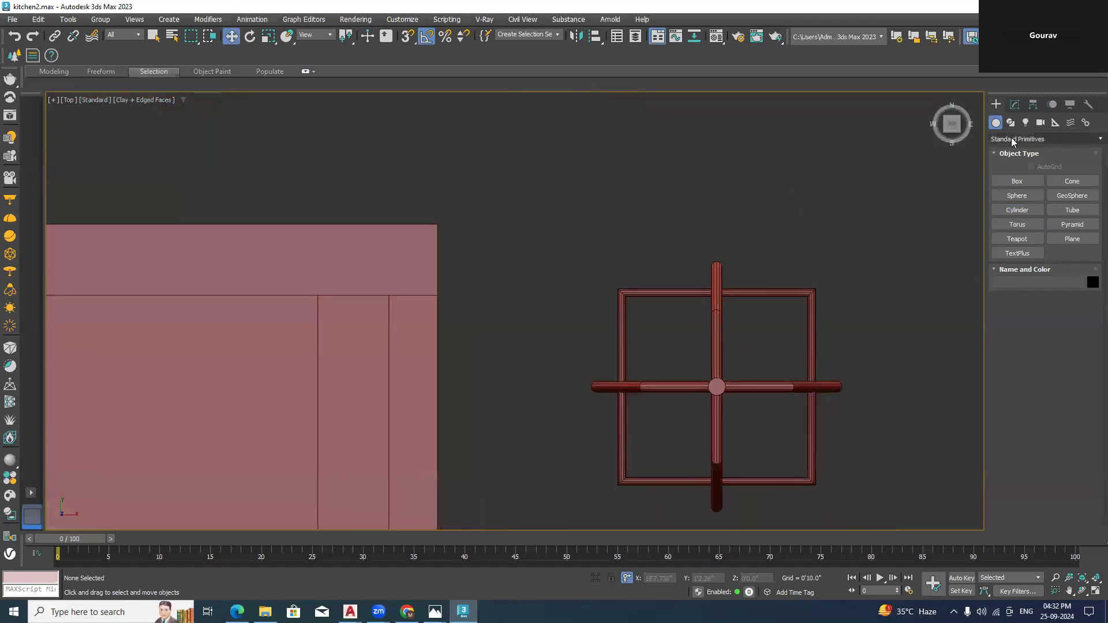
pyautogui.click(1011, 139)
pyautogui.click(1010, 161)
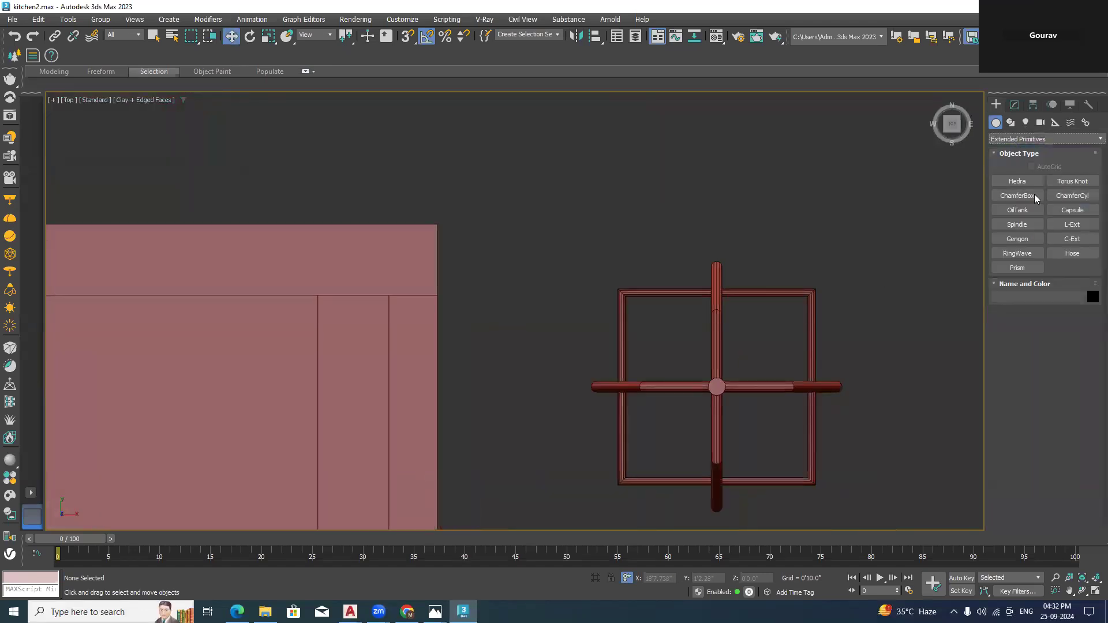
pyautogui.click(1068, 195)
pyautogui.moveTo(714, 389); pyautogui.dragTo(643, 331, button='middle')
pyautogui.moveTo(645, 327); pyautogui.dragTo(708, 416)
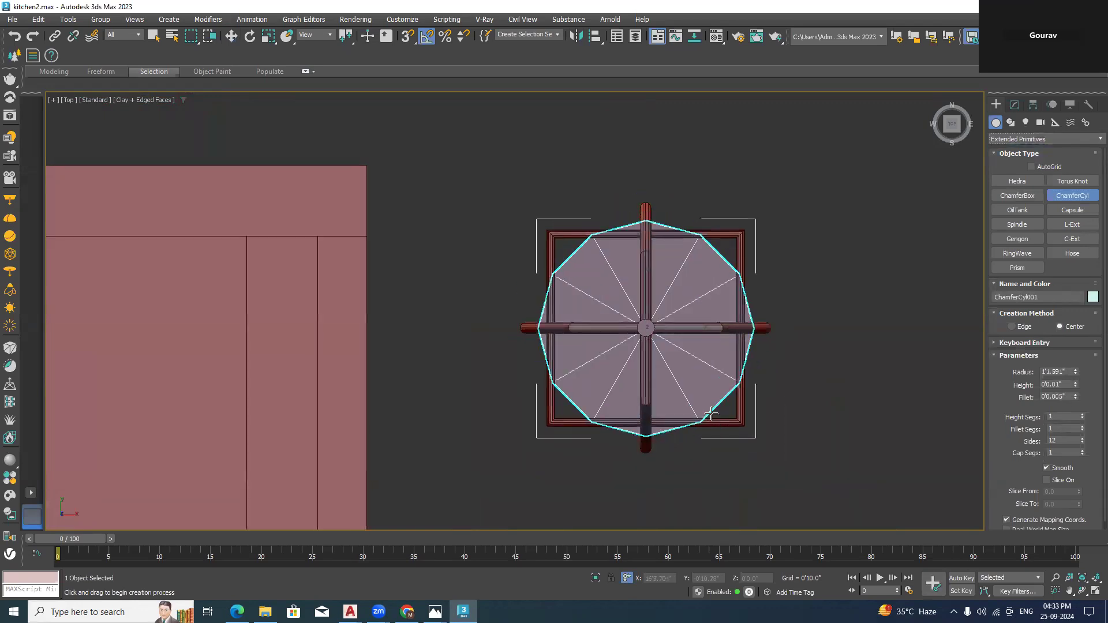
pyautogui.click(705, 388)
pyautogui.click(707, 381)
# Refine the seat after the reference photo: radius about 9.6", height about 1.9", fillet about 0.3", 22 fillet segments and 105 sides
pyautogui.keyDown('alt'); pyautogui.moveTo(757, 433); pyautogui.dragTo(697, 364, button='middle'); pyautogui.keyUp('alt')
pyautogui.hotkey('alt', 'Tab')
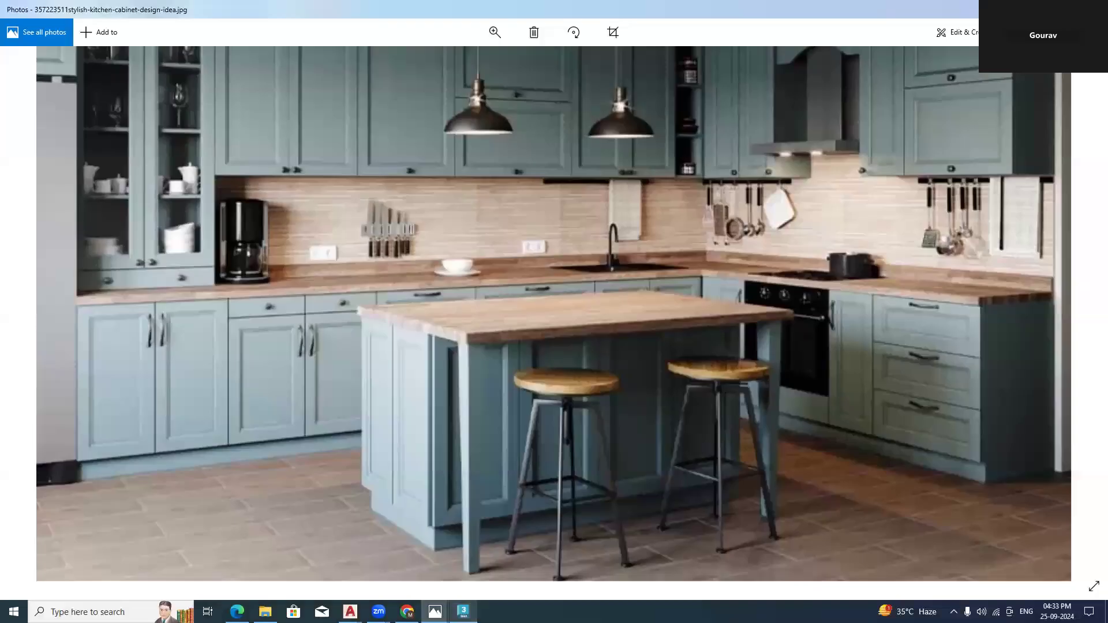
pyautogui.hotkey('alt', 'Tab')
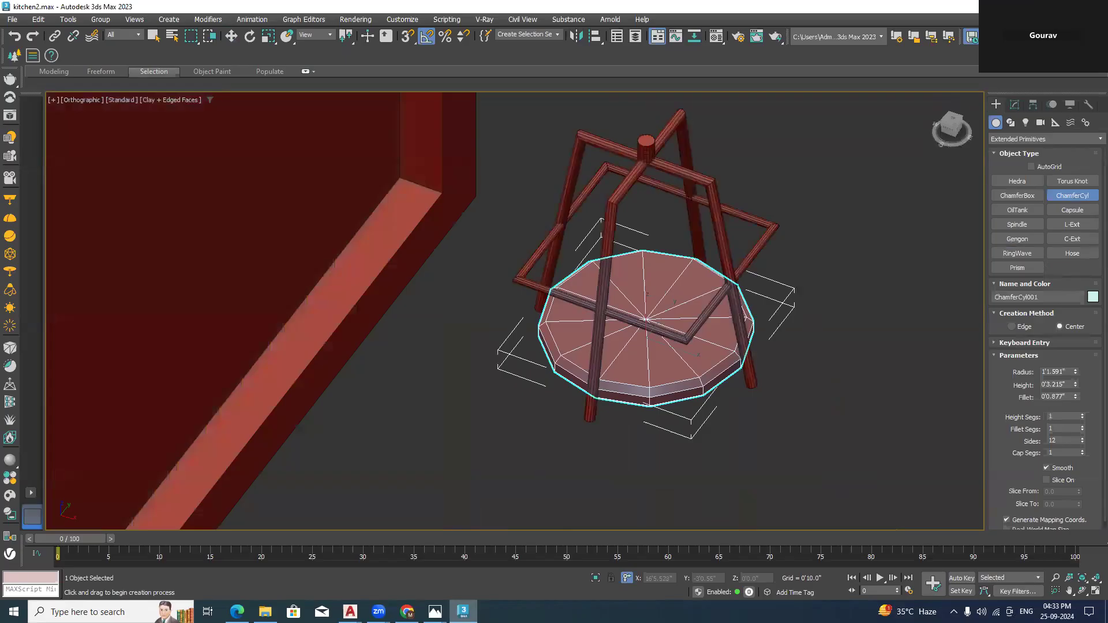
pyautogui.moveTo(1075, 374); pyautogui.dragTo(1079, 393)
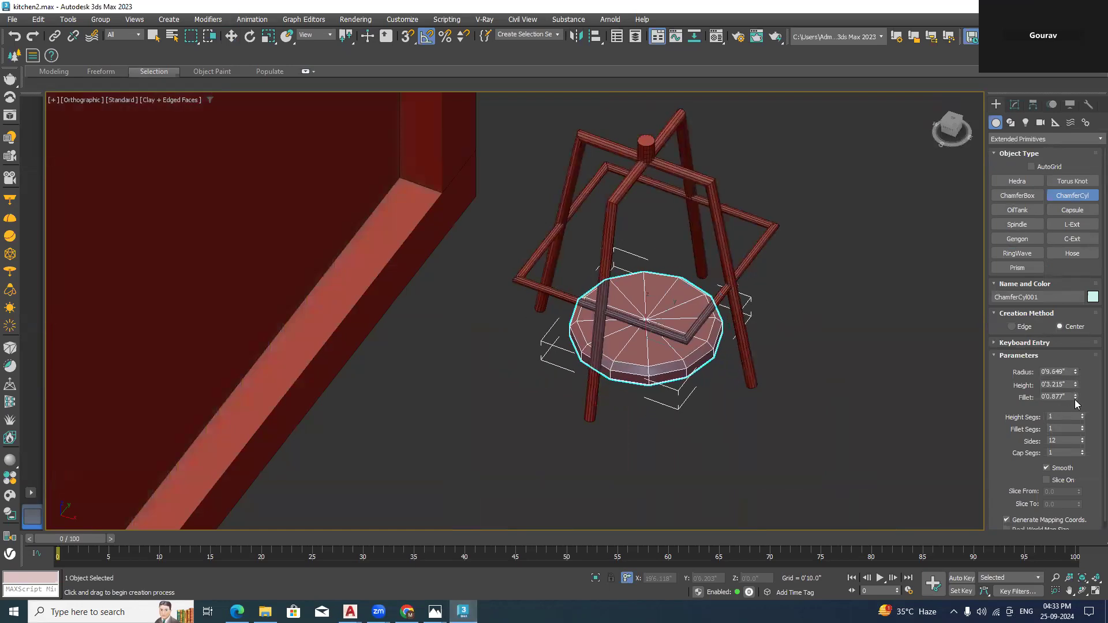
pyautogui.moveTo(1084, 442)
pyautogui.mouseDown()
pyautogui.moveTo(1076, 398)
pyautogui.moveTo(1083, 423)
pyautogui.mouseUp()
pyautogui.scroll(5, 698, 384)
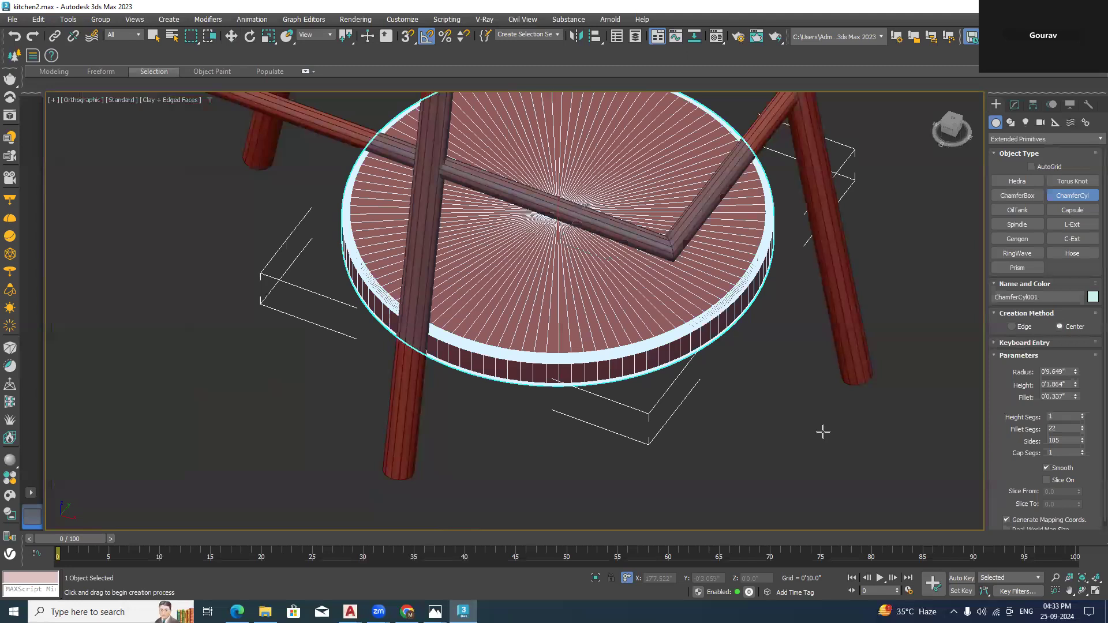
# Align the round seat to the short cylinder at the top of the stool legs
pyautogui.press('w')
pyautogui.scroll(-5, 800, 445)
pyautogui.moveTo(795, 336); pyautogui.dragTo(721, 449, button='middle')
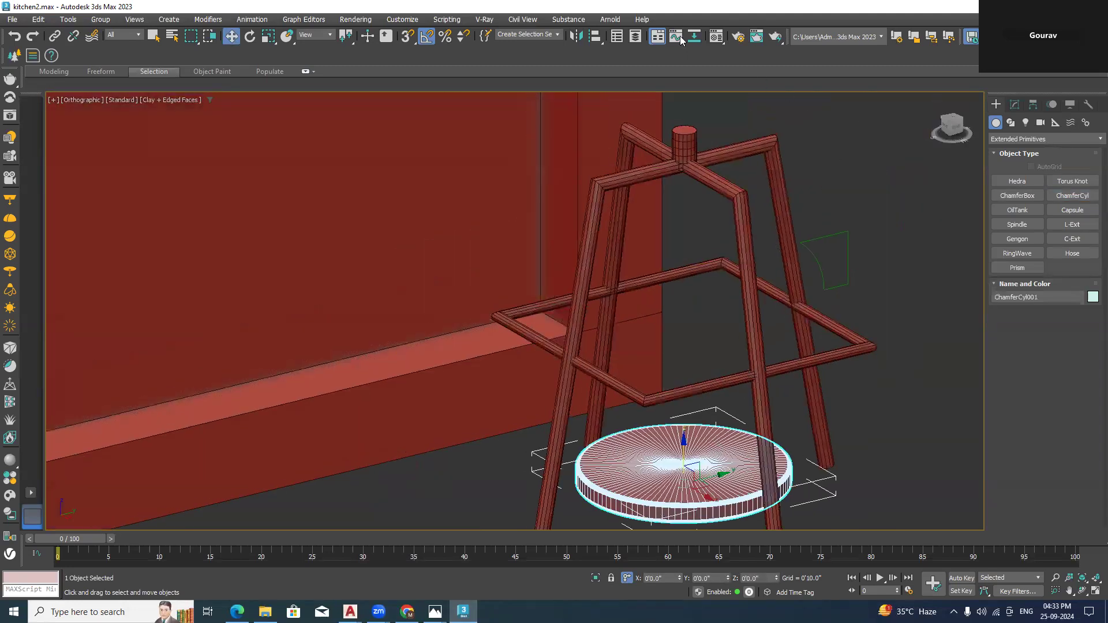
pyautogui.click(604, 37)
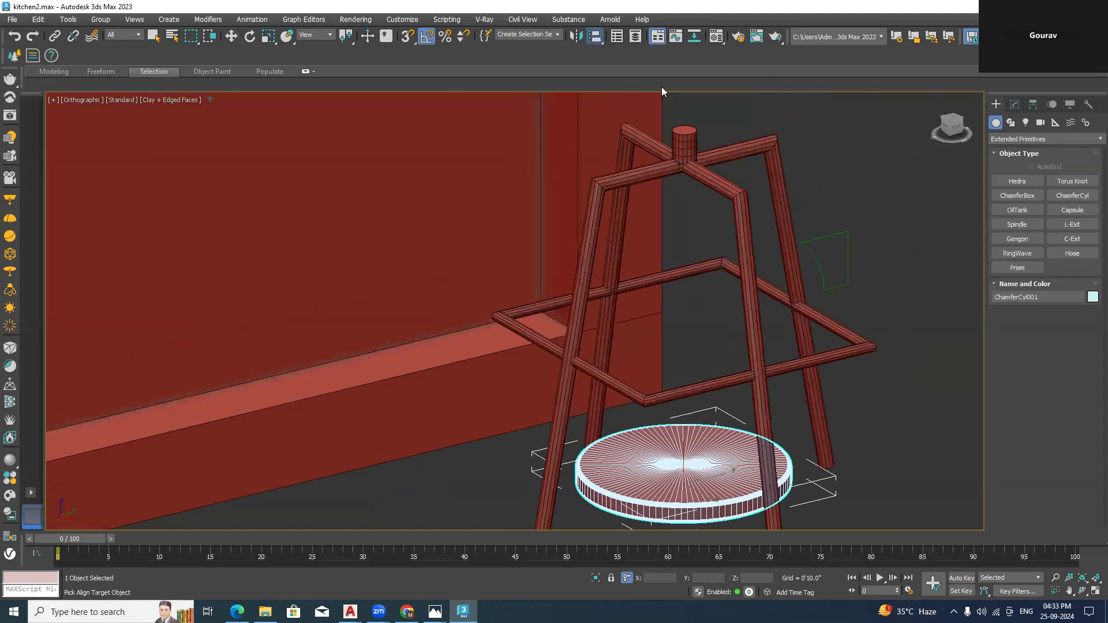
pyautogui.click(693, 134)
pyautogui.click(559, 403)
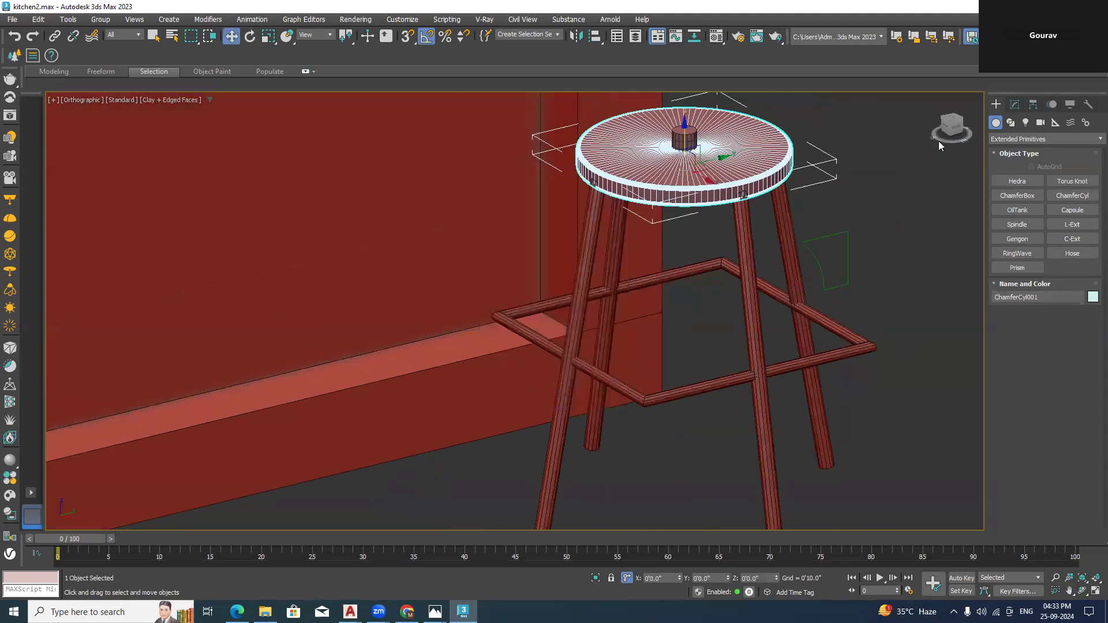
# Raise the seat in the right view so its underside rests on top of the short cylinder, and deselect it
pyautogui.click(955, 133)
pyautogui.scroll(3, 677, 261)
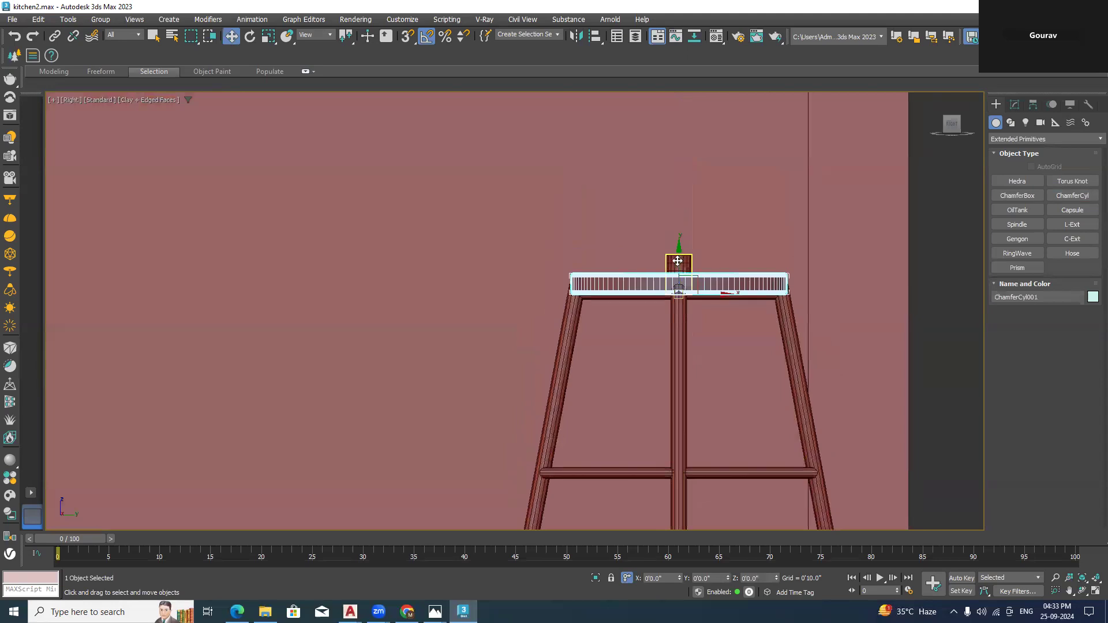
pyautogui.click(677, 258)
pyautogui.click(687, 296)
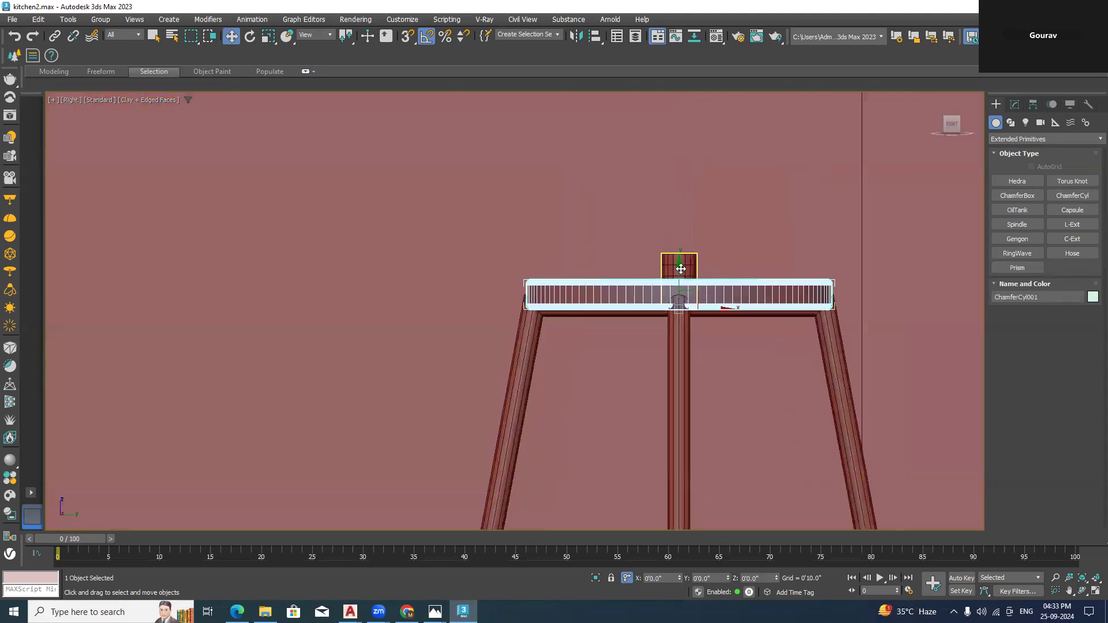
pyautogui.moveTo(679, 273); pyautogui.dragTo(689, 244)
pyautogui.scroll(-3, 689, 244)
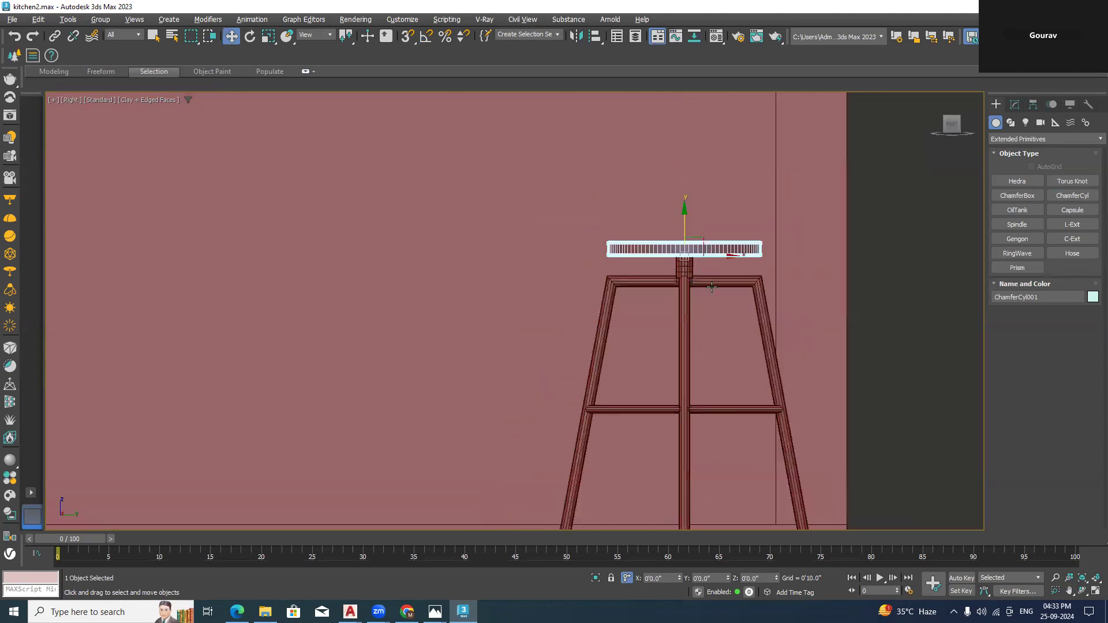
pyautogui.keyDown('alt'); pyautogui.moveTo(689, 244); pyautogui.dragTo(799, 307, button='middle'); pyautogui.keyUp('alt')
pyautogui.click(869, 281)
# Select all five parts of the bar stool from above and group them
pyautogui.scroll(-3, 866, 293)
pyautogui.keyDown('alt'); pyautogui.moveTo(866, 293); pyautogui.dragTo(855, 324, button='middle'); pyautogui.keyUp('alt')
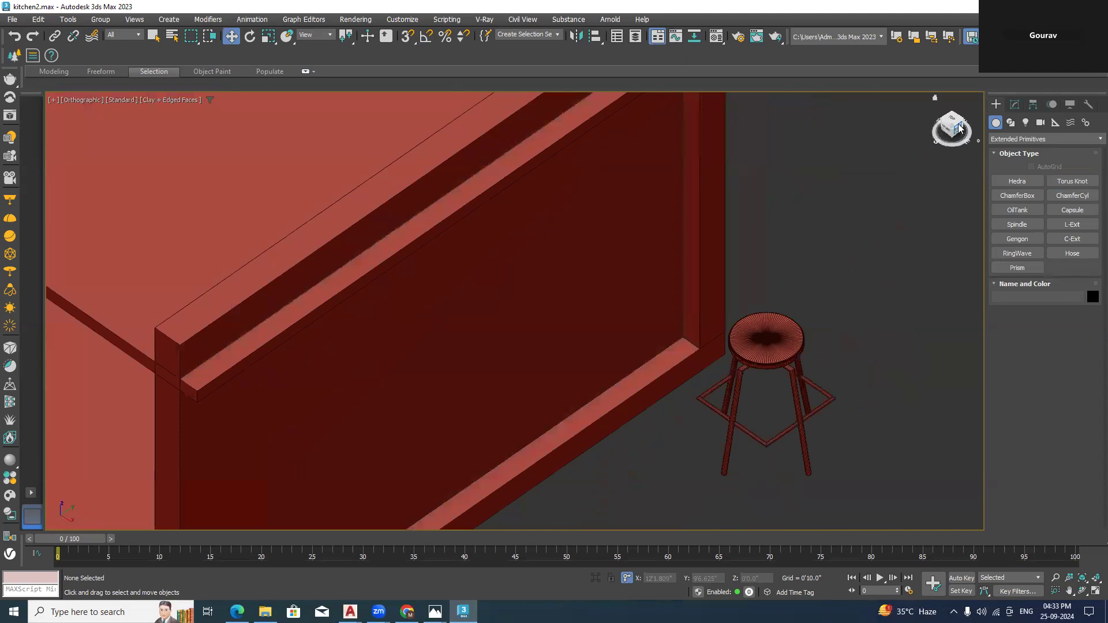
pyautogui.moveTo(825, 260); pyautogui.dragTo(783, 248, button='middle')
pyautogui.moveTo(507, 410); pyautogui.dragTo(507, 410)
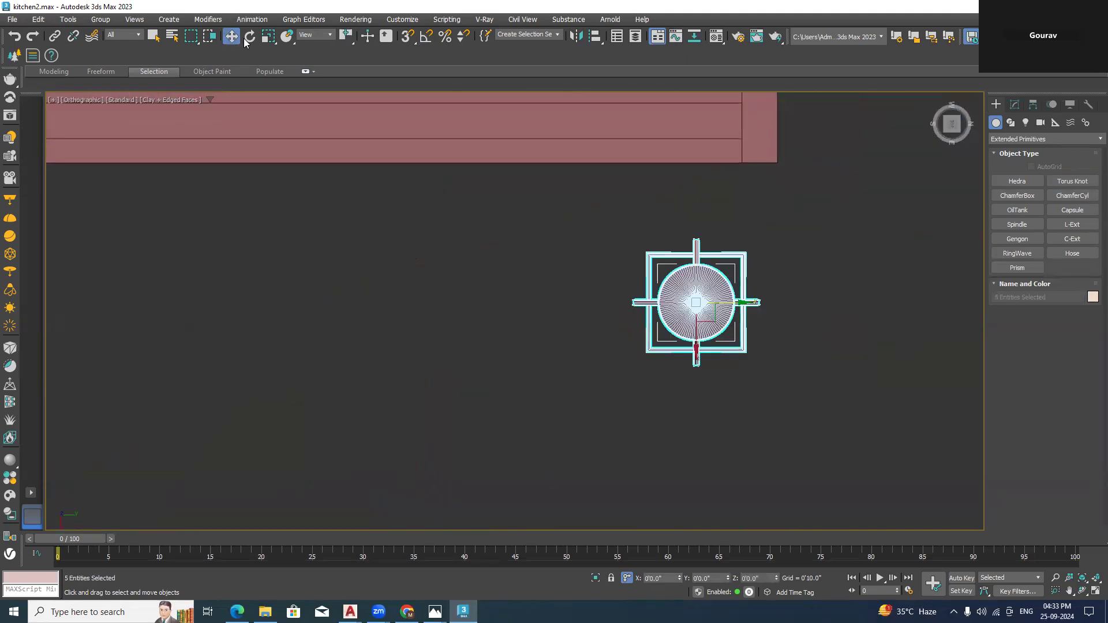
pyautogui.click(96, 22)
pyautogui.click(105, 38)
pyautogui.click(562, 326)
# Move the stool group along the outside of the room wall and clone it once as a Copy beside the original
pyautogui.moveTo(734, 312); pyautogui.dragTo(497, 329, button='middle')
pyautogui.moveTo(485, 320); pyautogui.dragTo(164, 290)
pyautogui.moveTo(271, 288); pyautogui.dragTo(788, 382, button='middle')
pyautogui.moveTo(641, 396); pyautogui.dragTo(588, 397, button='middle')
pyautogui.moveTo(622, 414)
pyautogui.keyDown('shift'); pyautogui.mouseDown()
pyautogui.moveTo(826, 414)
pyautogui.moveTo(813, 414)
pyautogui.mouseUp(); pyautogui.keyUp('shift')
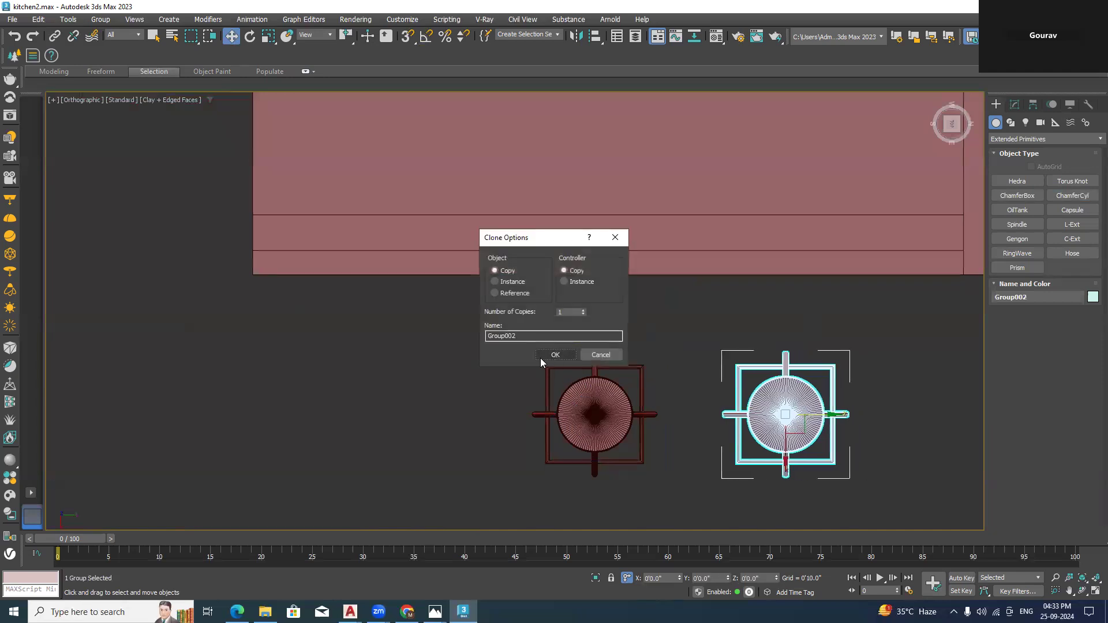
pyautogui.click(554, 355)
pyautogui.click(484, 396)
pyautogui.keyDown('alt'); pyautogui.moveTo(484, 396); pyautogui.dragTo(667, 346, button='middle'); pyautogui.keyUp('alt')
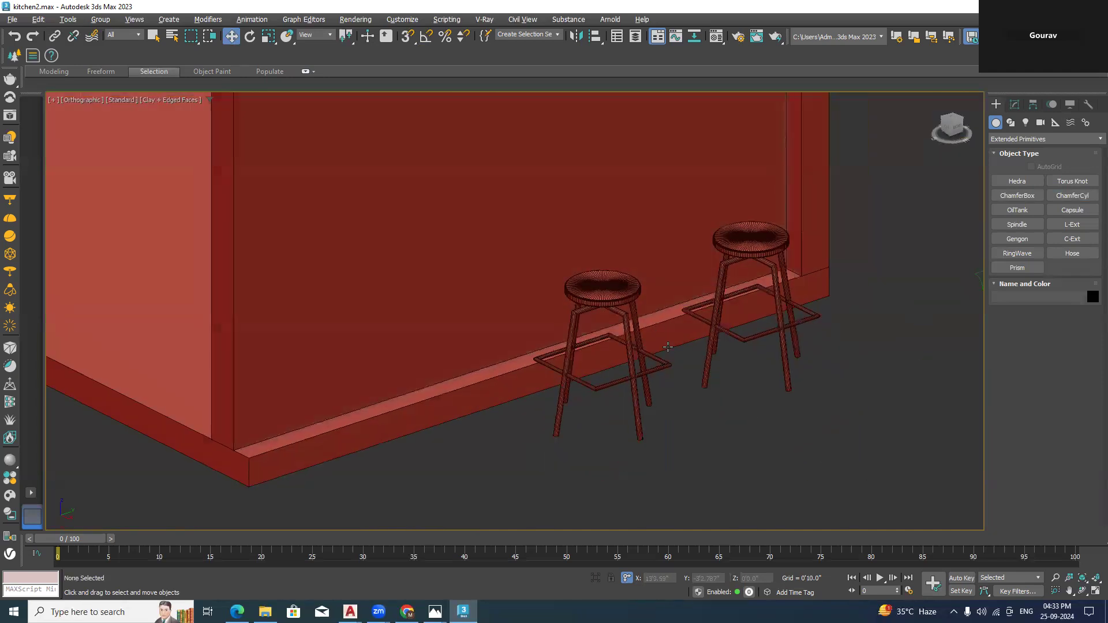
pyautogui.scroll(-5, 666, 373)
pyautogui.keyDown('alt'); pyautogui.moveTo(649, 401); pyautogui.dragTo(700, 397, button='middle'); pyautogui.keyUp('alt')
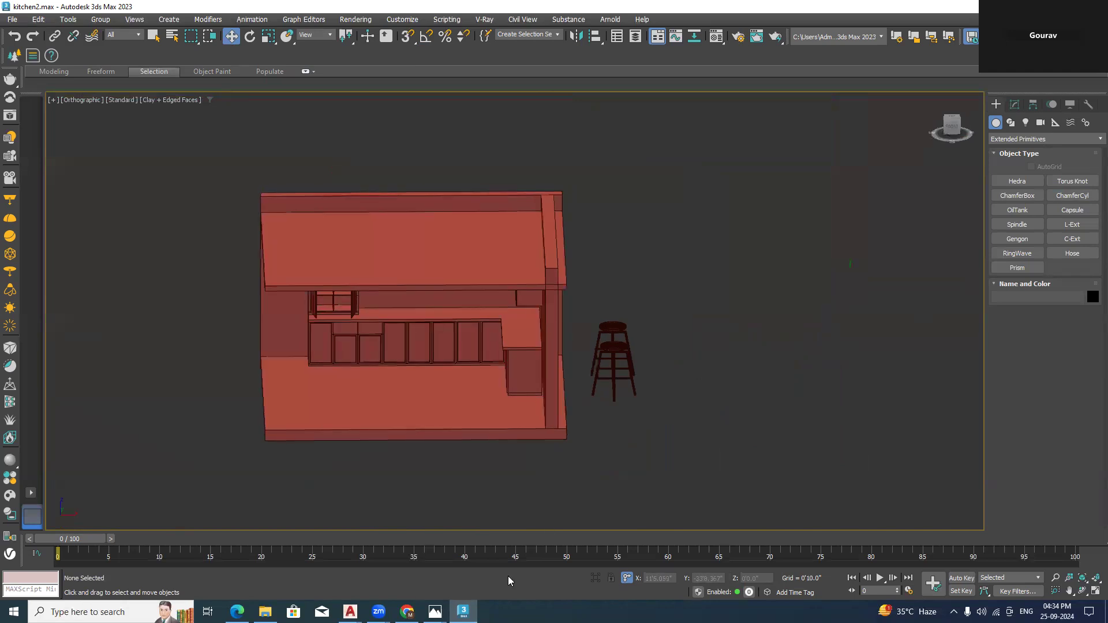
# Examine the island table and its legs in the reference photo and return to 3ds Max
pyautogui.click(435, 612)
pyautogui.click(545, 575)
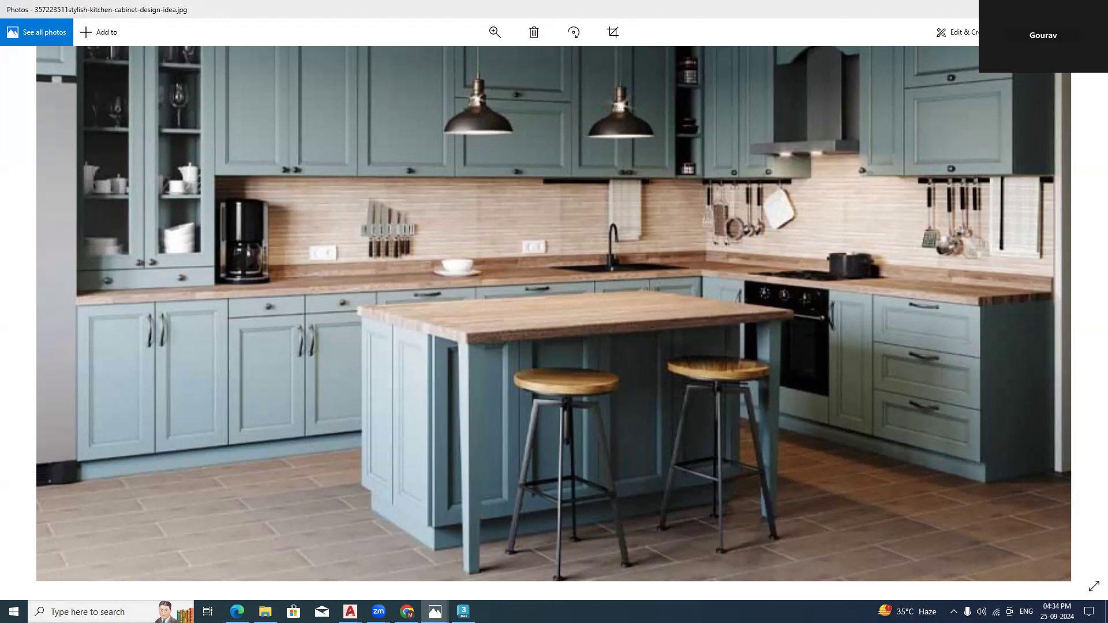
pyautogui.click(463, 611)
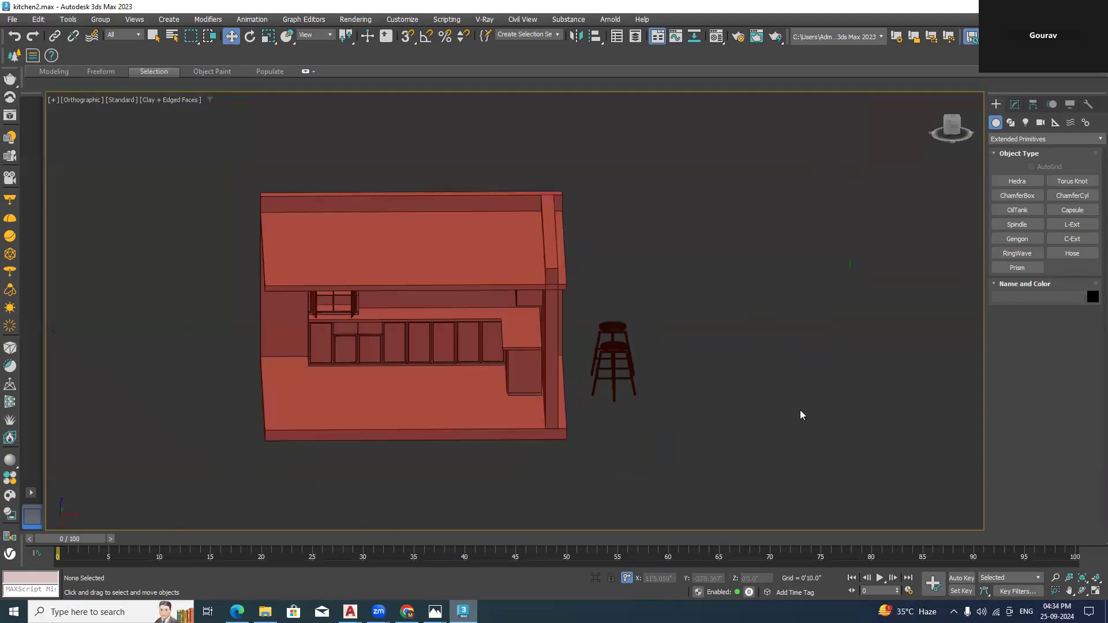
pyautogui.click(1011, 123)
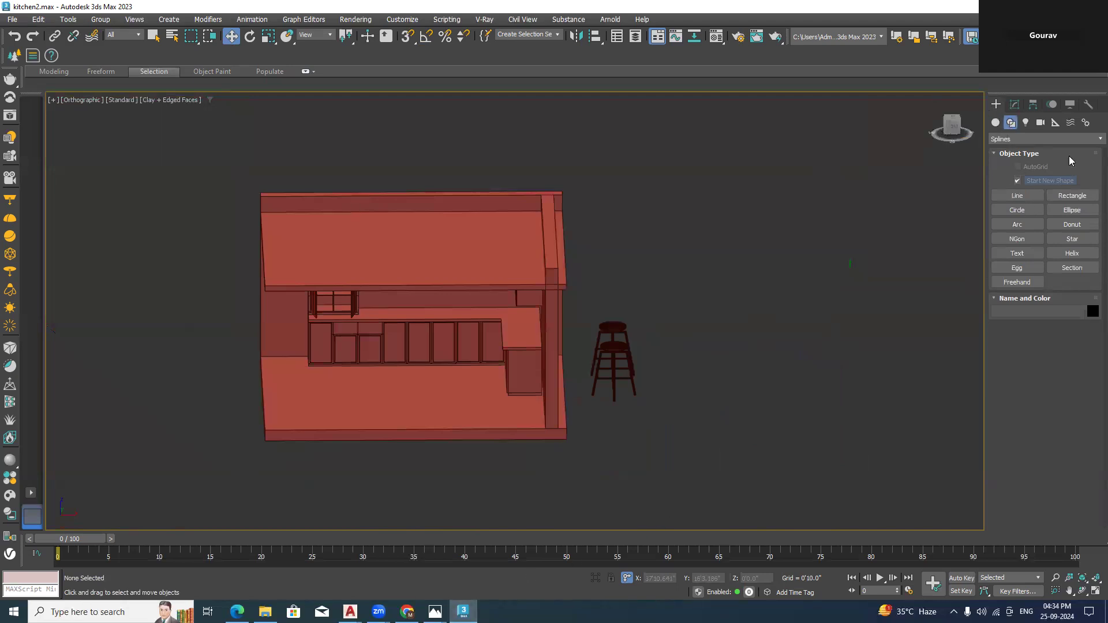
pyautogui.click(435, 611)
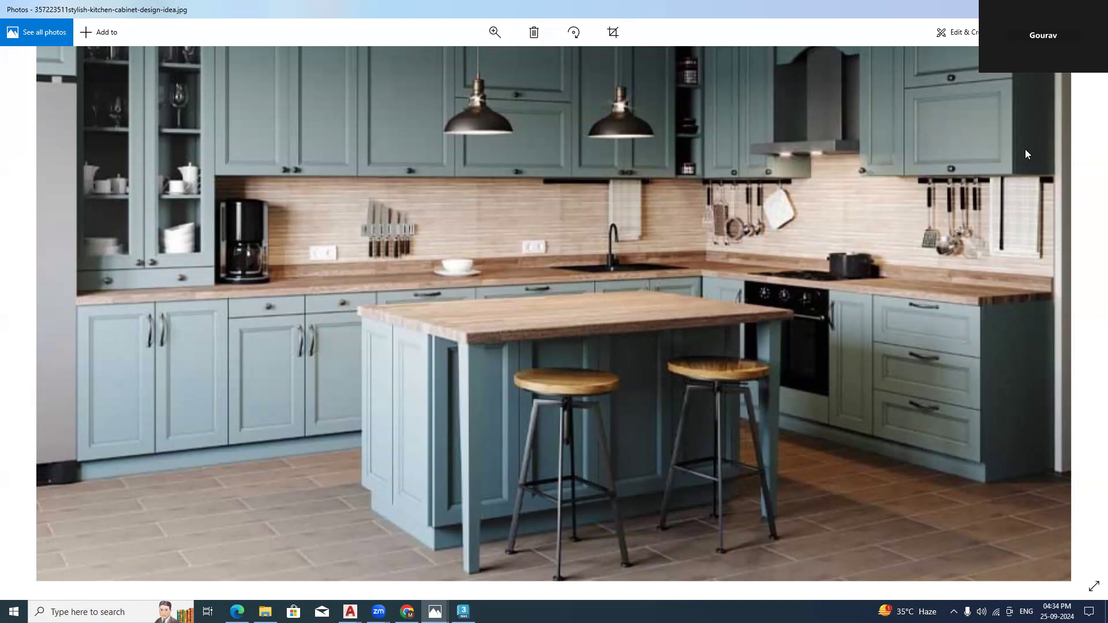
pyautogui.press('super+d')
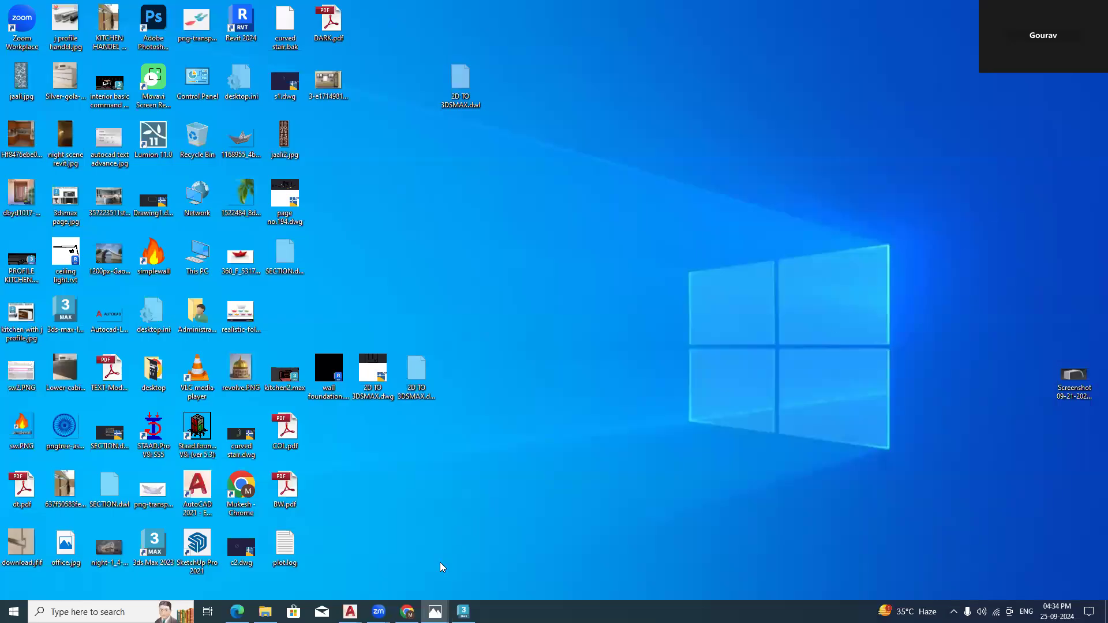
pyautogui.click(463, 611)
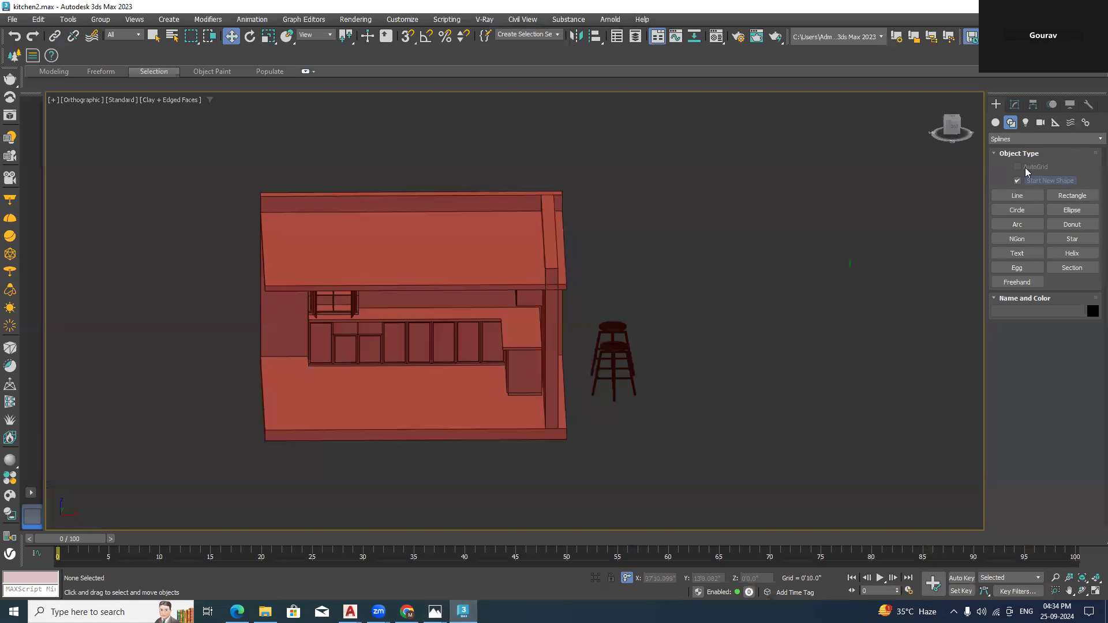
# Create a standard box about 9.3" long, 4.8" wide and 4'2" high beside the stools as the island's leg
pyautogui.click(1016, 139)
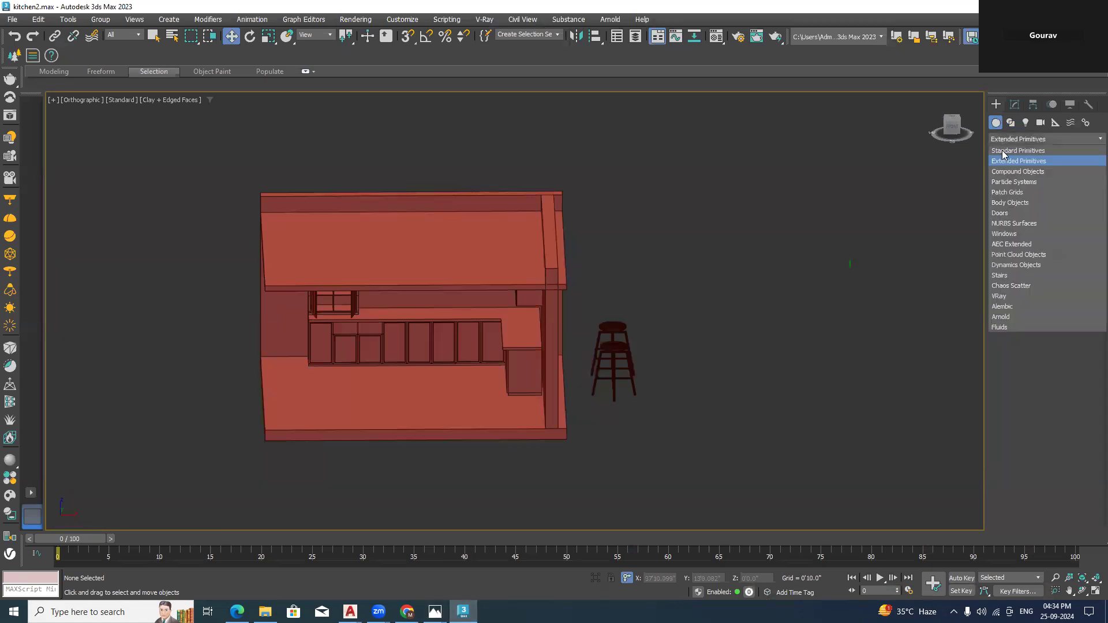
pyautogui.click(1015, 149)
pyautogui.click(1017, 181)
pyautogui.scroll(5, 581, 440)
pyautogui.moveTo(620, 423); pyautogui.dragTo(631, 430)
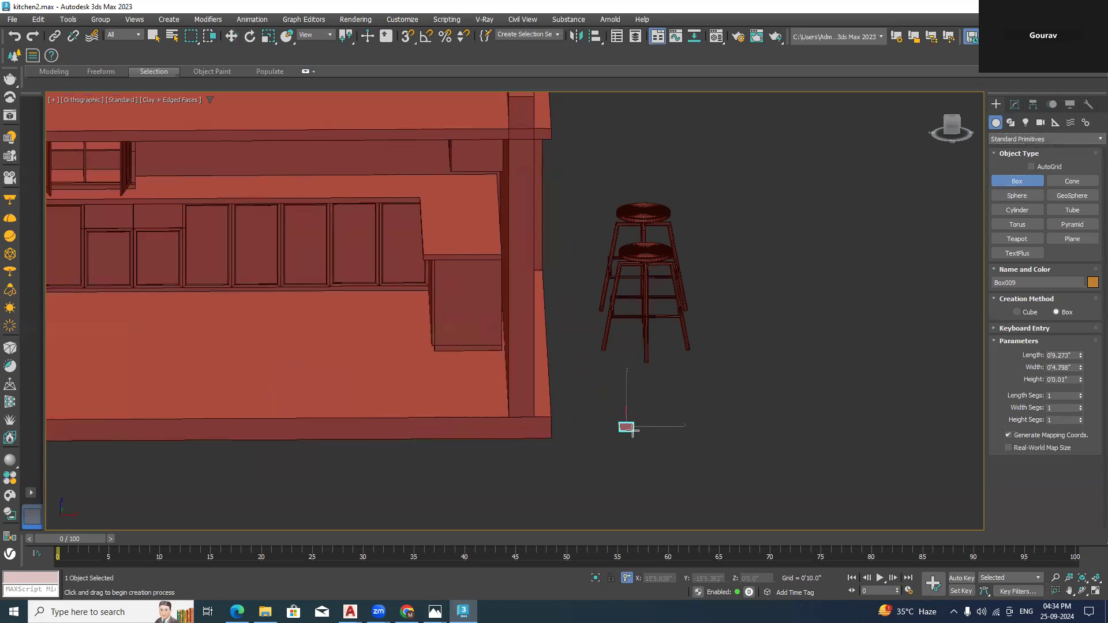
pyautogui.click(633, 289)
pyautogui.keyDown('alt'); pyautogui.moveTo(716, 406); pyautogui.dragTo(655, 396, button='middle'); pyautogui.keyUp('alt')
# Set the box's length and width to 2" and its height to 30"
pyautogui.scroll(4, 655, 396)
pyautogui.doubleClick(1072, 355)
pyautogui.write('2')
pyautogui.press('Return')
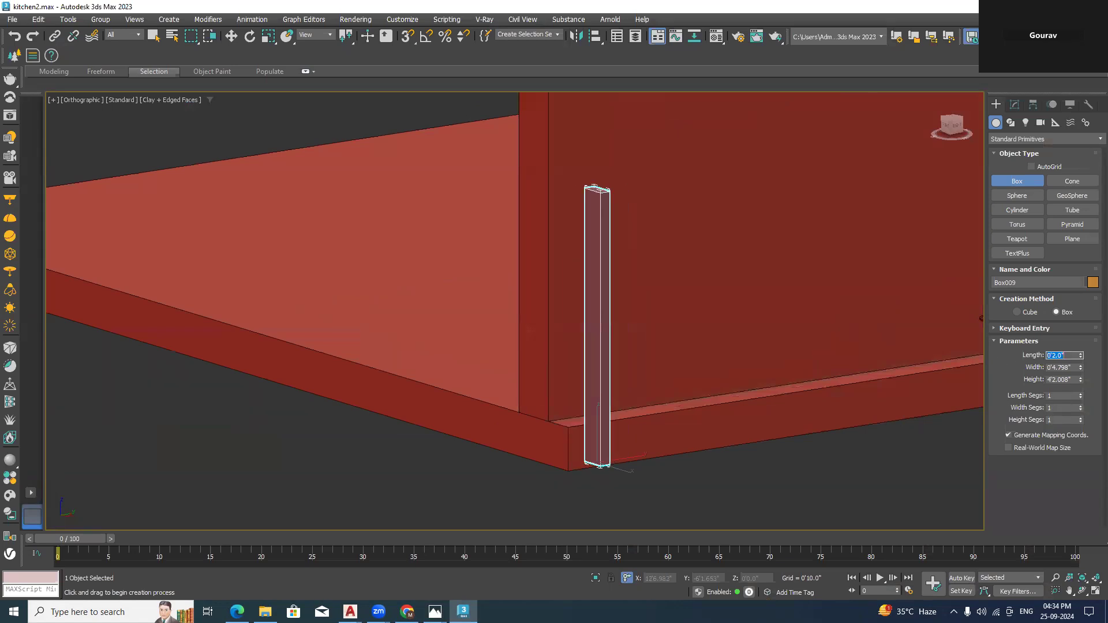
pyautogui.click(1076, 367)
pyautogui.write('2')
pyautogui.press('Return')
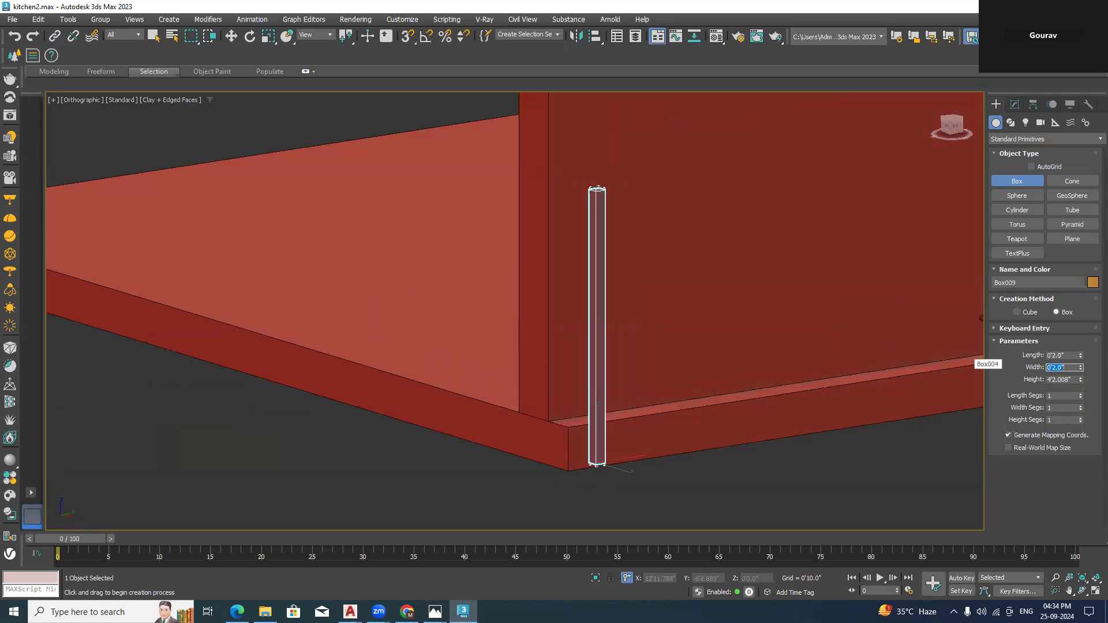
pyautogui.press('Tab')
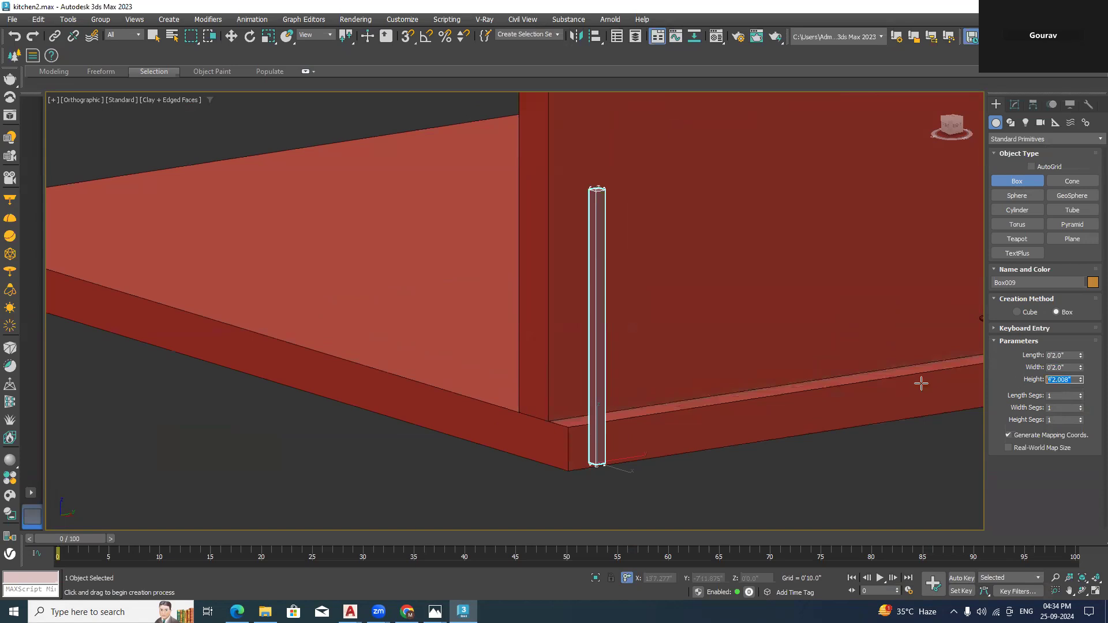
pyautogui.write('30')
pyautogui.press('Return')
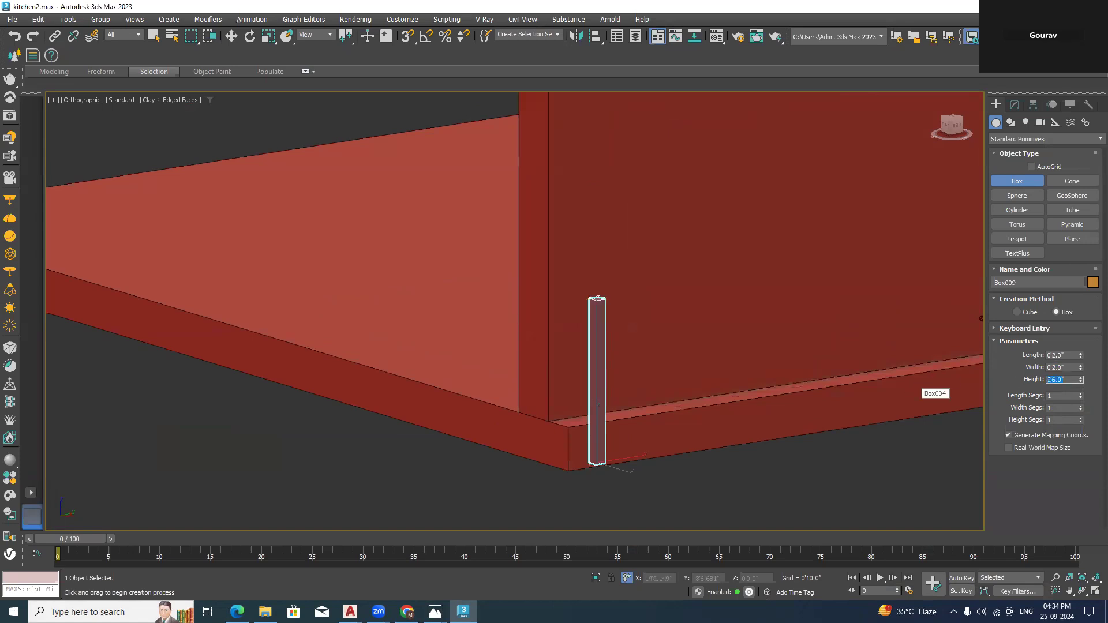
# Thicken the leg box by setting its length and width to 3"
pyautogui.scroll(6, 598, 458)
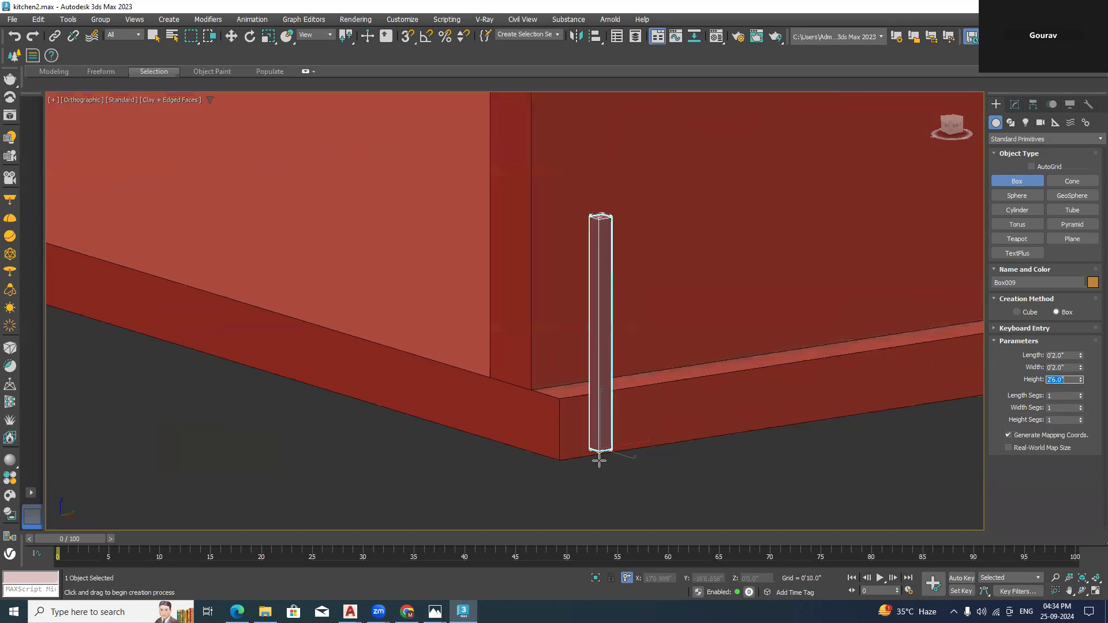
pyautogui.scroll(-3, 587, 462)
pyautogui.moveTo(591, 304); pyautogui.dragTo(592, 373, button='middle')
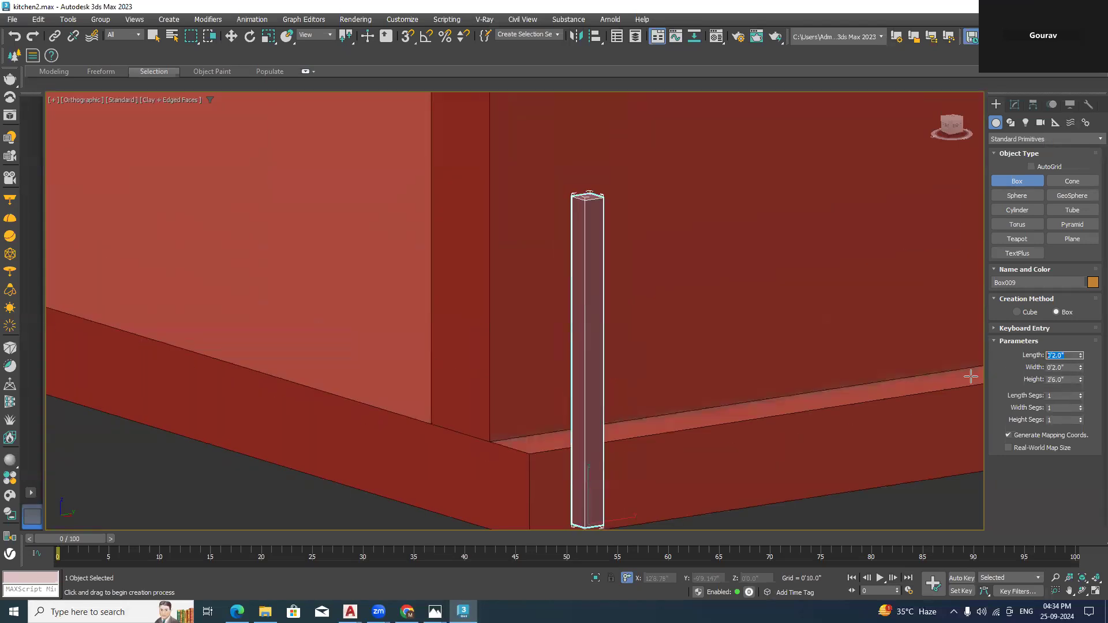
pyautogui.write('3')
pyautogui.press('Return')
pyautogui.press('Tab')
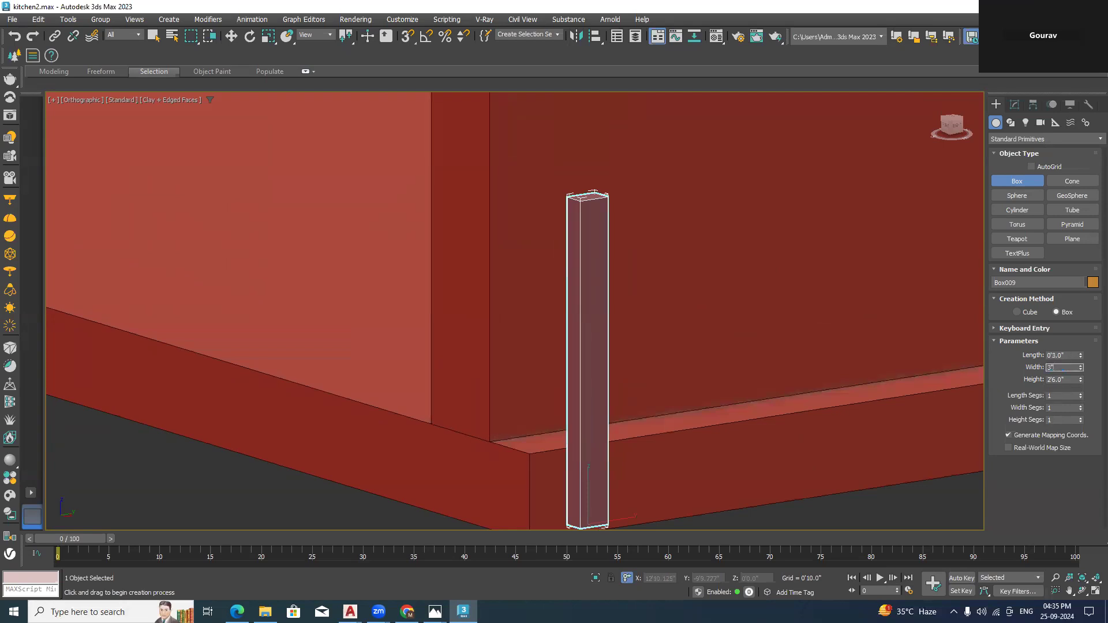
pyautogui.write('3')
pyautogui.press('Return')
# Convert the leg box to an Editable Poly, viewed from below
pyautogui.keyDown('alt'); pyautogui.moveTo(718, 371); pyautogui.dragTo(702, 337, button='middle'); pyautogui.keyUp('alt')
pyautogui.rightClick(579, 362)
pyautogui.rightClick(579, 362)
pyautogui.moveTo(679, 511)
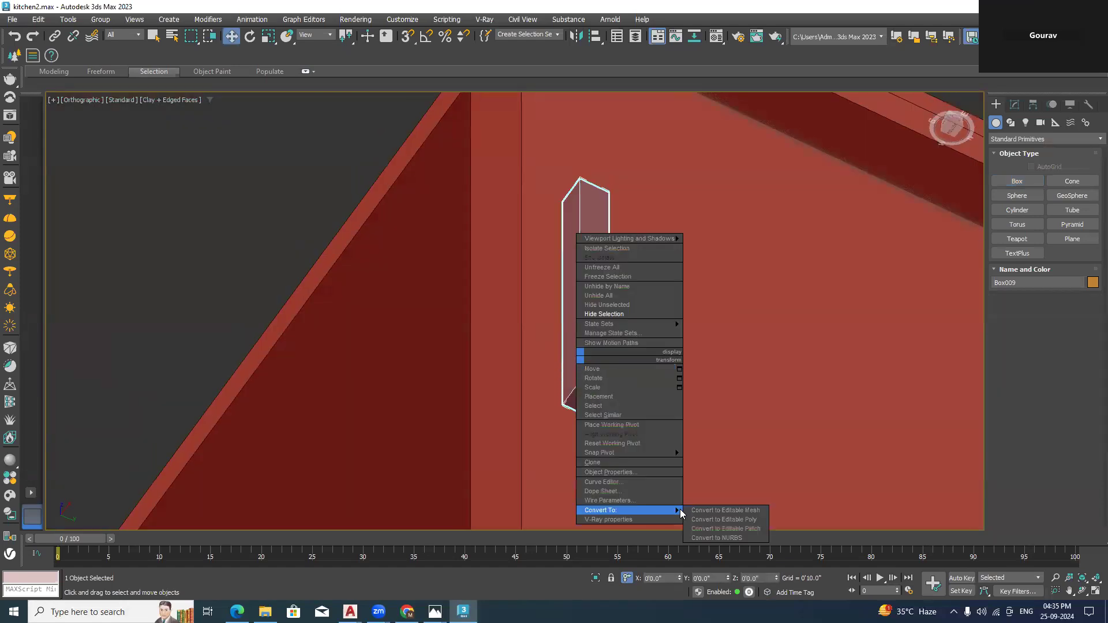
pyautogui.click(714, 520)
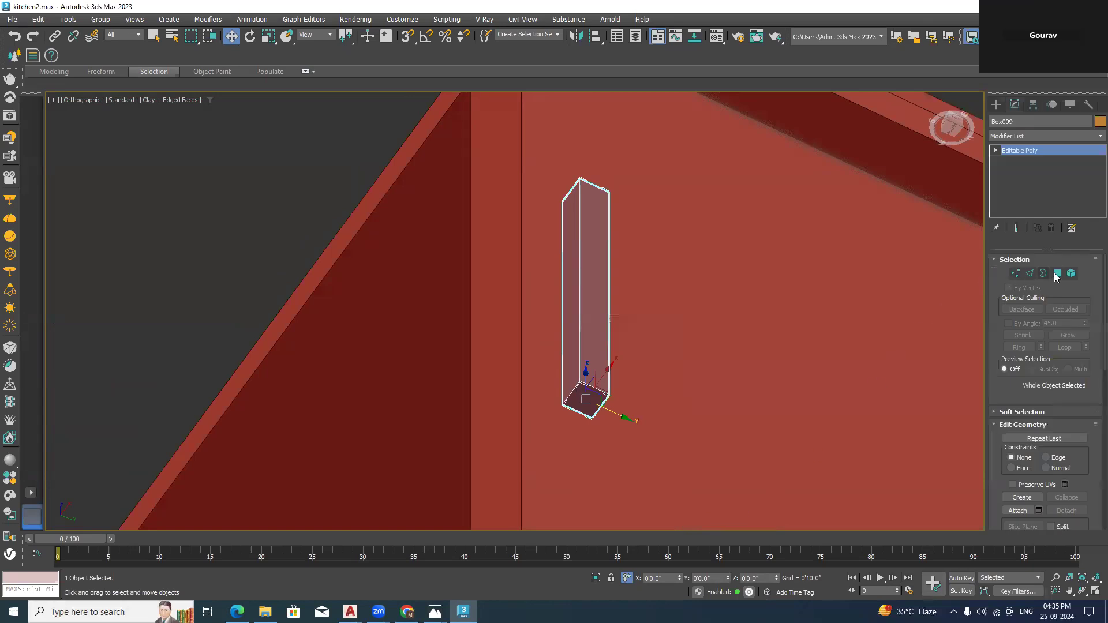
# Taper the leg by outlining its bottom polygon inward with an amount of -0.5"
pyautogui.click(588, 401)
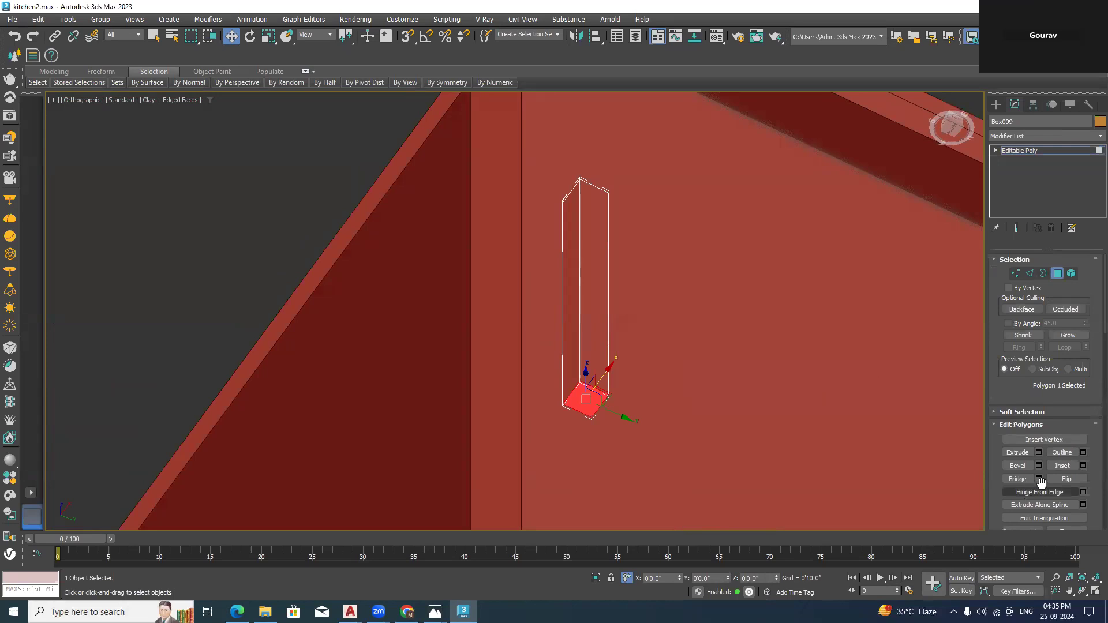
pyautogui.click(1083, 454)
pyautogui.moveTo(523, 321); pyautogui.dragTo(525, 300)
pyautogui.doubleClick(559, 316)
pyautogui.write('1')
pyautogui.press('Return')
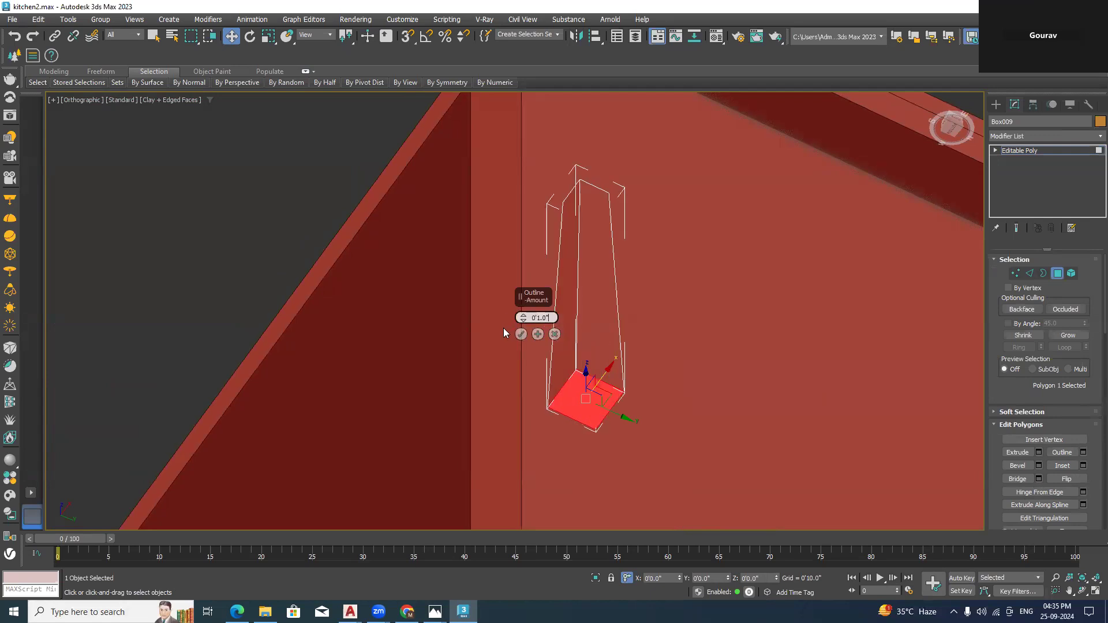
pyautogui.press('BackSpace')
pyautogui.press('BackSpace')
pyautogui.write('5')
pyautogui.press('Return')
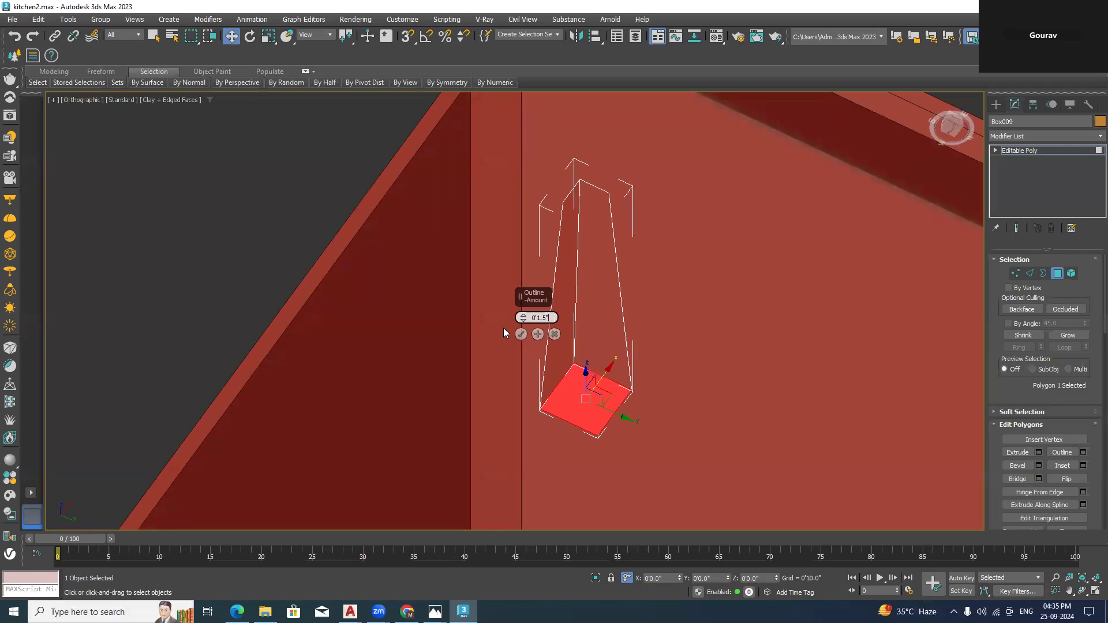
pyautogui.moveTo(557, 318); pyautogui.dragTo(452, 319)
pyautogui.write('-')
pyautogui.press('Return')
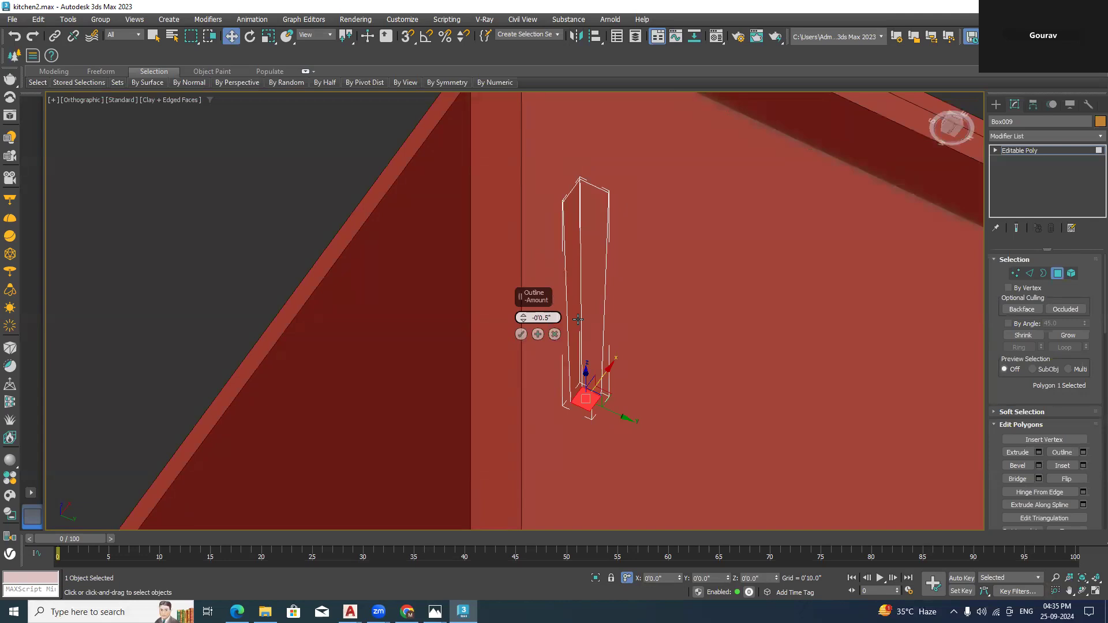
pyautogui.click(521, 334)
pyautogui.scroll(-10, 520, 335)
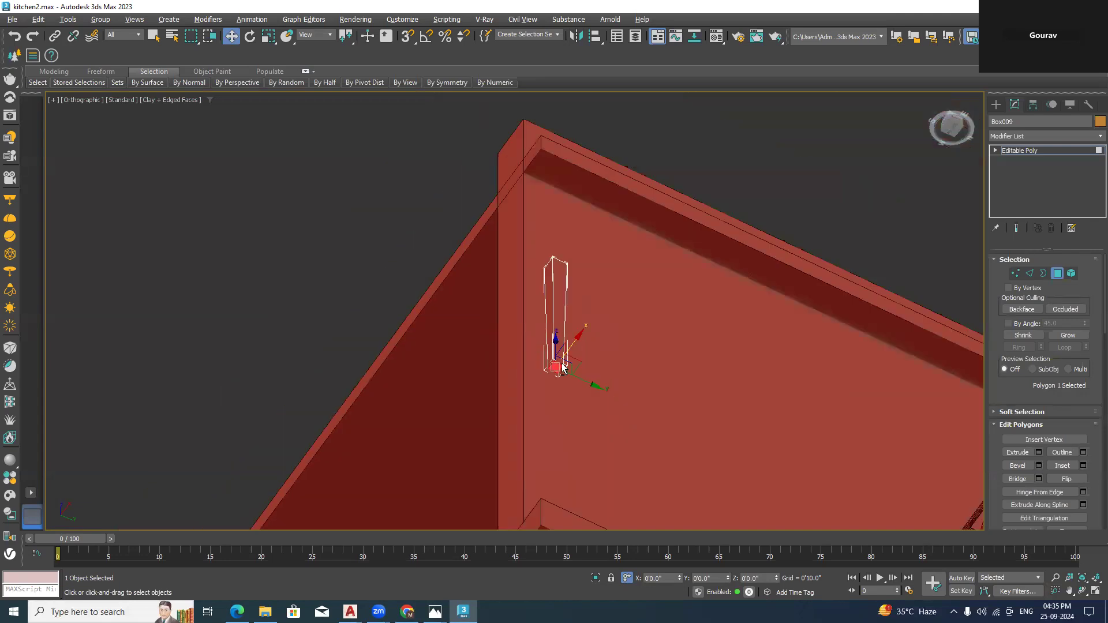
pyautogui.scroll(3, 650, 366)
pyautogui.click(572, 382)
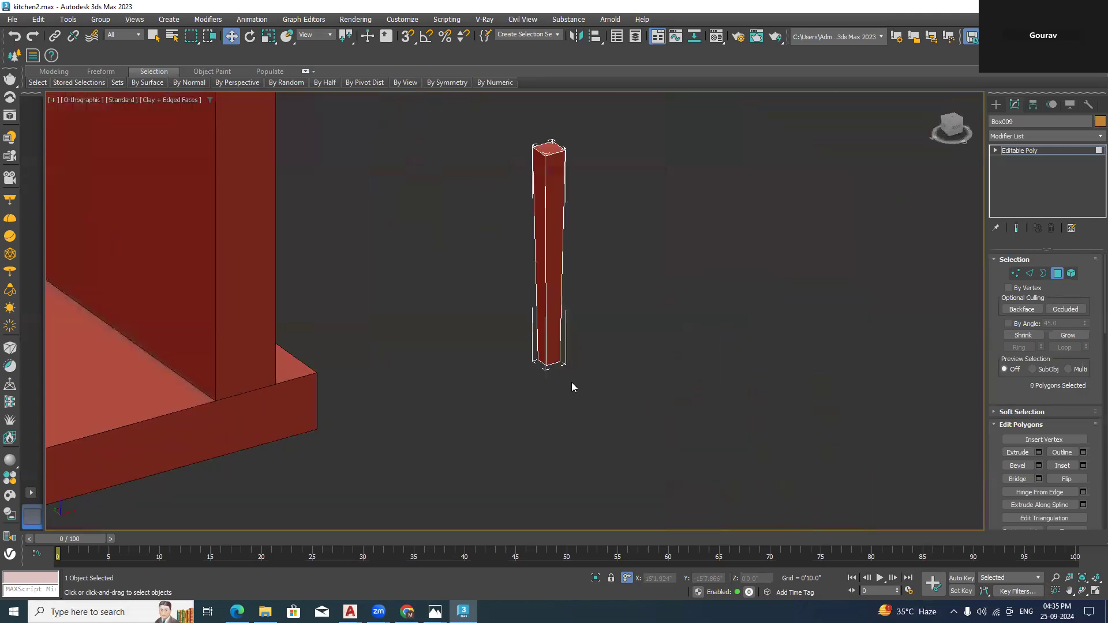
# Leave polygon editing and make one independent copy of the tapered leg, offset along the X axis
pyautogui.scroll(6, 571, 382)
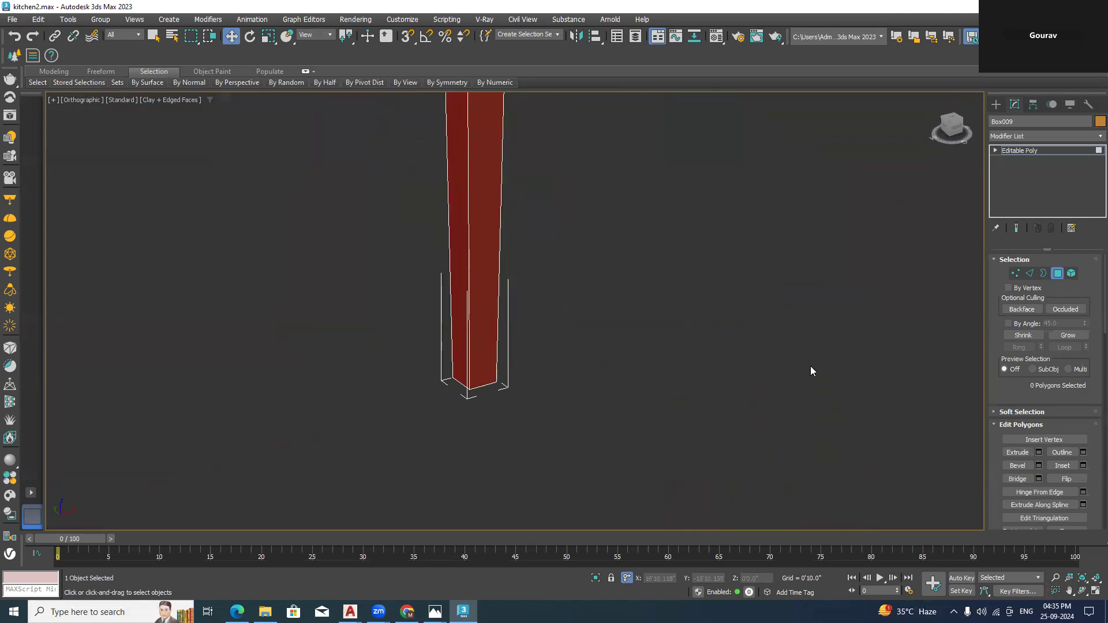
pyautogui.scroll(-3, 811, 366)
pyautogui.moveTo(793, 380); pyautogui.dragTo(790, 391, button='middle')
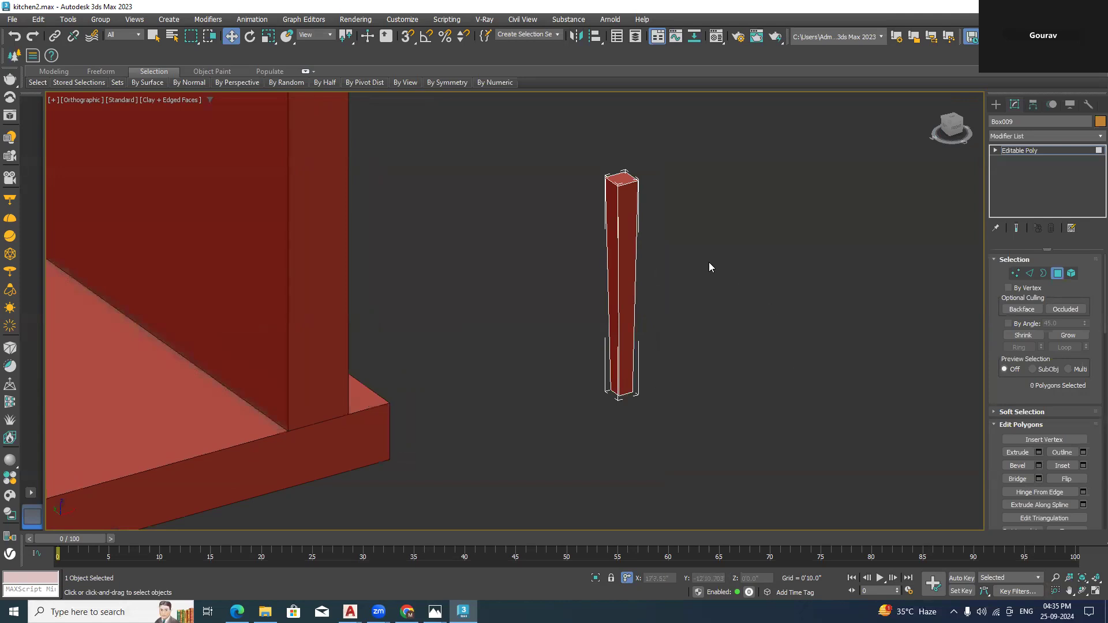
pyautogui.moveTo(730, 232); pyautogui.dragTo(700, 277, button='middle')
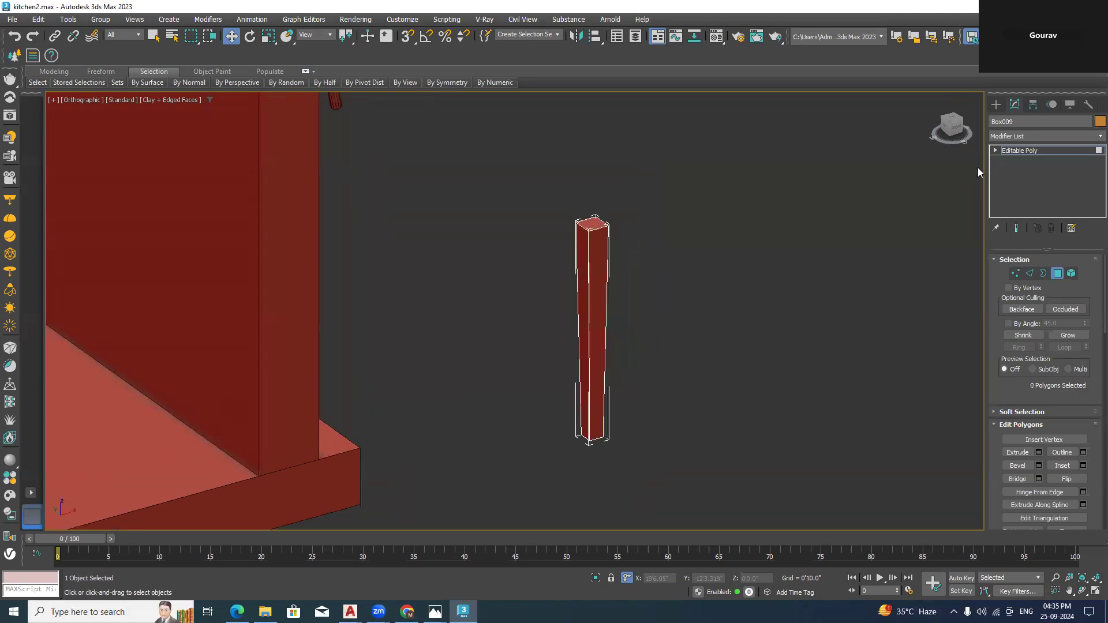
pyautogui.click(994, 103)
pyautogui.moveTo(628, 395); pyautogui.dragTo(559, 432, button='middle')
pyautogui.moveTo(550, 465)
pyautogui.keyDown('shift'); pyautogui.mouseDown()
pyautogui.moveTo(786, 383)
pyautogui.moveTo(834, 371)
pyautogui.moveTo(840, 386)
pyautogui.mouseUp(); pyautogui.keyUp('shift')
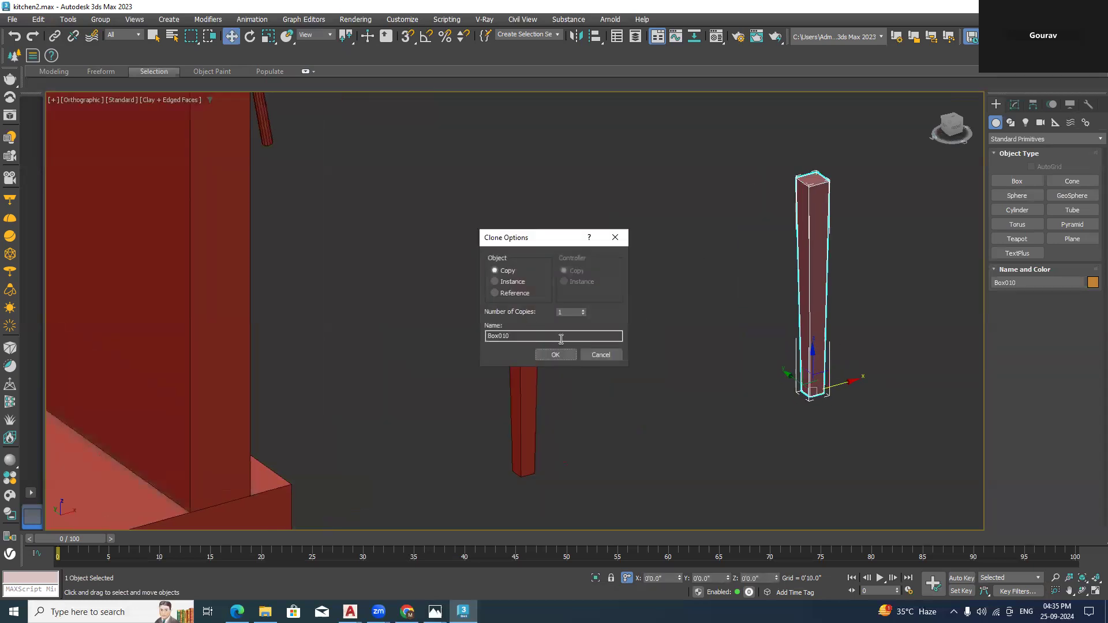
pyautogui.click(560, 354)
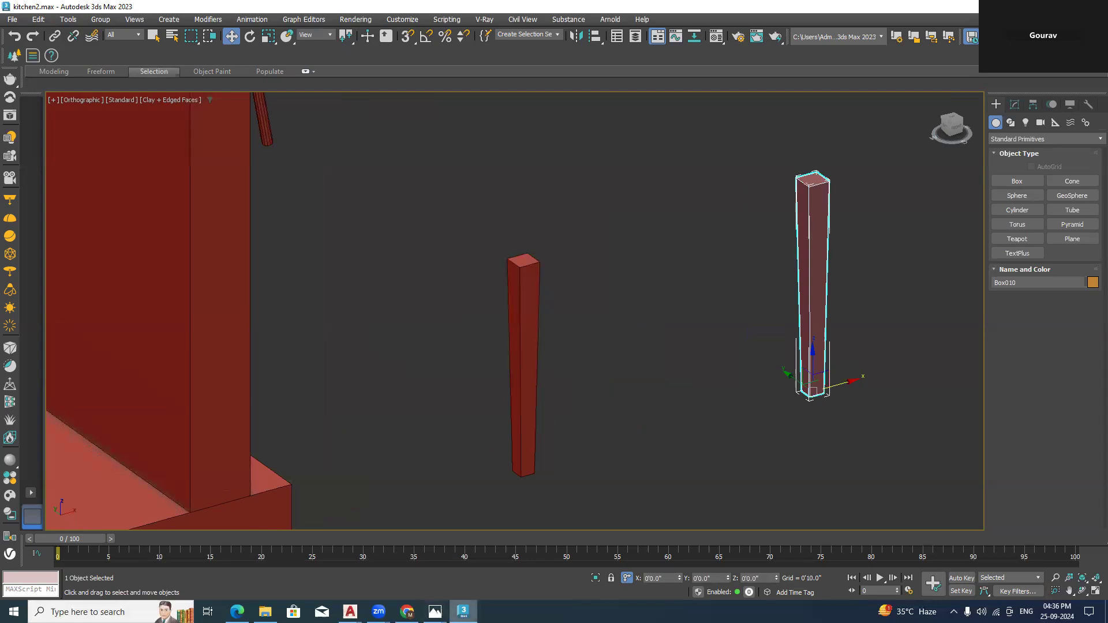
# Check the island in the Photos reference image, and create a thin rectangular box near the two legs as the island's top
pyautogui.click(463, 612)
pyautogui.click(463, 611)
pyautogui.moveTo(435, 611)
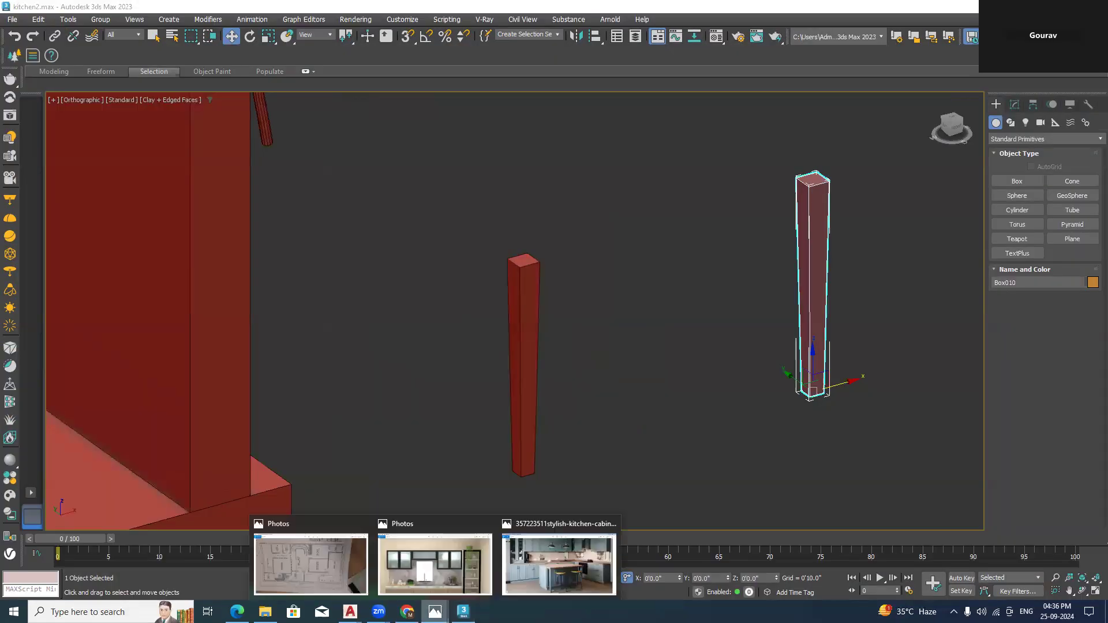
pyautogui.click(578, 564)
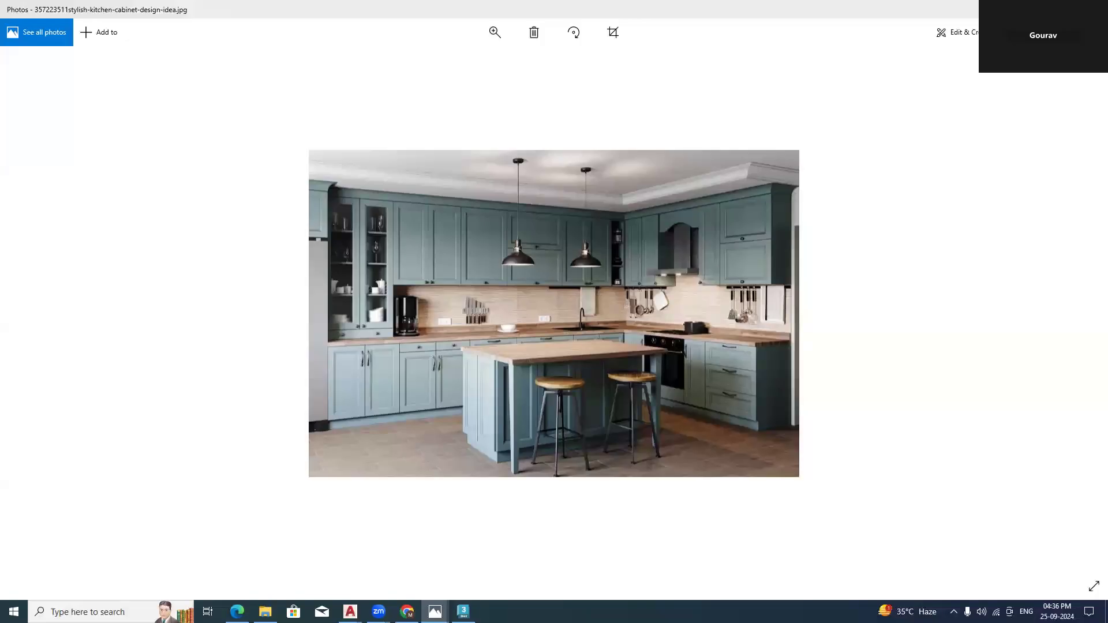
pyautogui.click(463, 611)
pyautogui.scroll(-2, 605, 414)
pyautogui.keyDown('alt'); pyautogui.moveTo(607, 415); pyautogui.dragTo(394, 469, button='middle'); pyautogui.keyUp('alt')
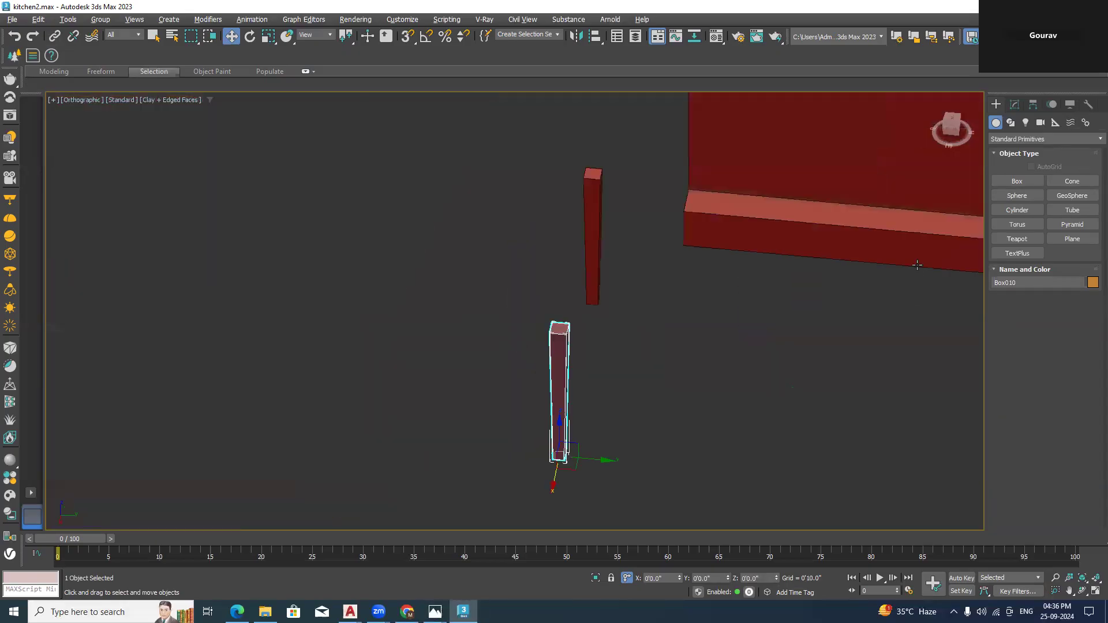
pyautogui.click(1017, 182)
pyautogui.press('w')
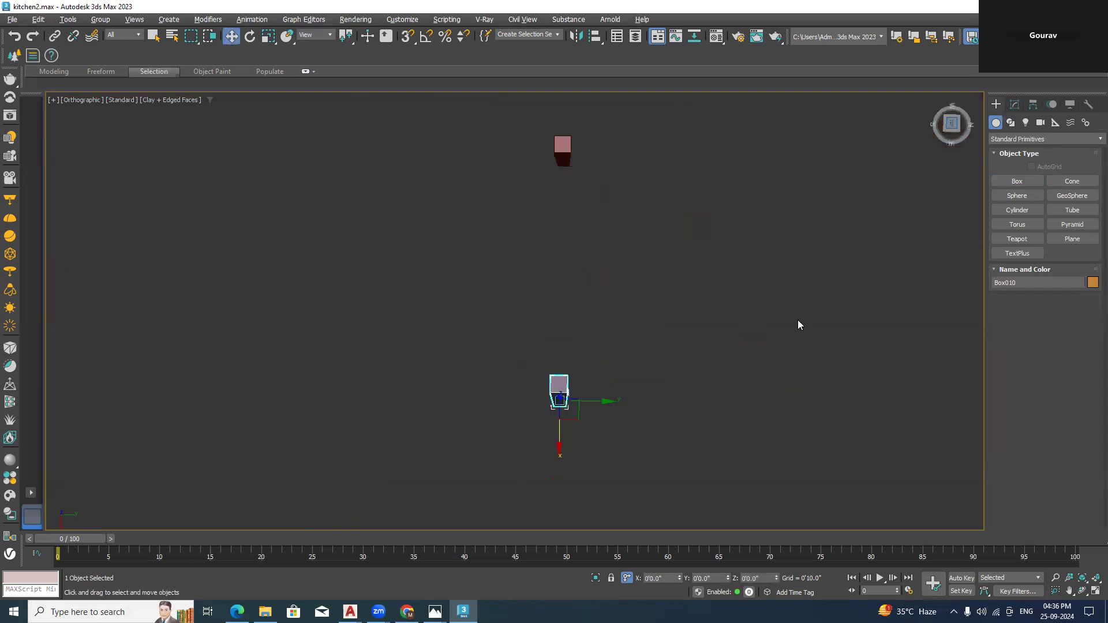
pyautogui.click(1018, 180)
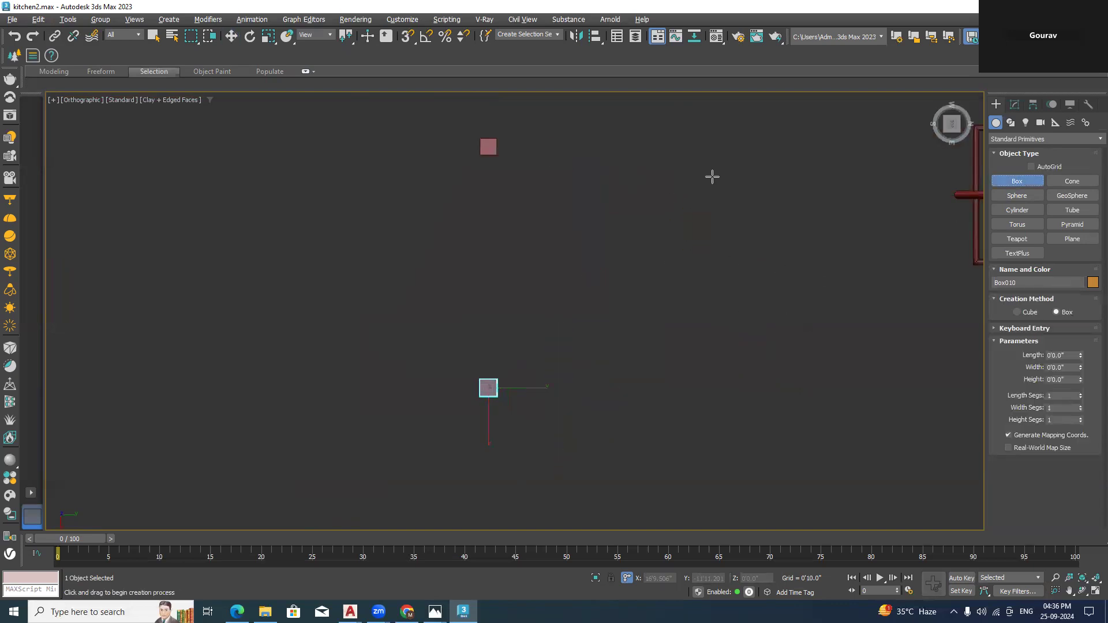
pyautogui.moveTo(726, 144); pyautogui.dragTo(556, 330)
pyautogui.moveTo(459, 381); pyautogui.dragTo(501, 462)
pyautogui.click(505, 449)
pyautogui.keyDown('alt'); pyautogui.moveTo(553, 393); pyautogui.dragTo(669, 398, button='middle'); pyautogui.keyUp('alt')
pyautogui.press('w')
pyautogui.scroll(-3, 669, 398)
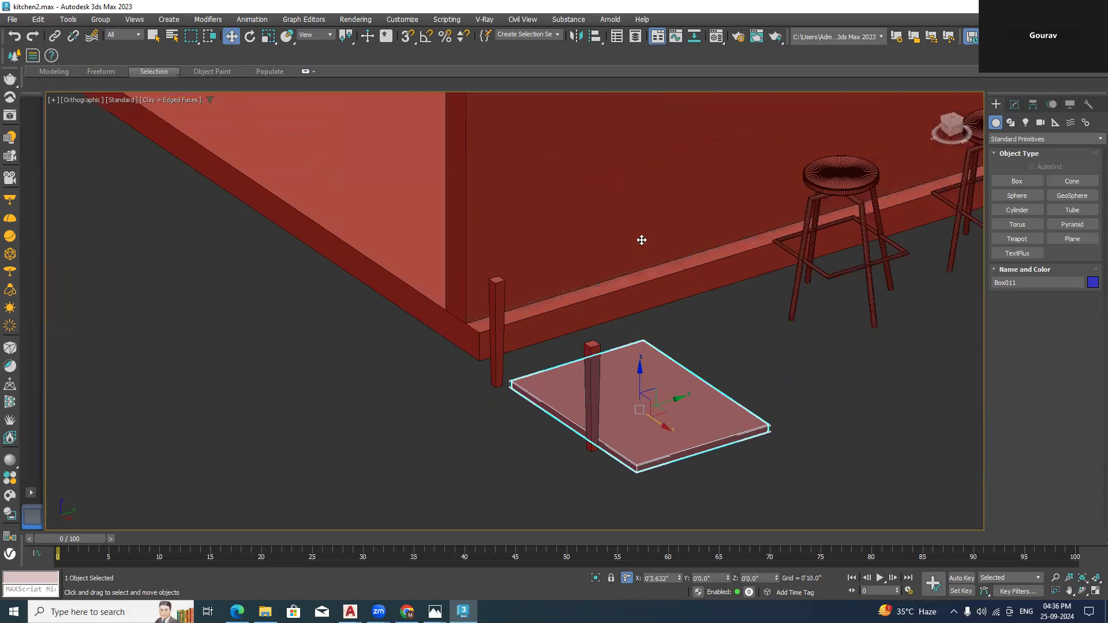
# Raise the slab above the floor and snap the two legs under the corners at the ends of one edge
pyautogui.moveTo(650, 291); pyautogui.dragTo(651, 220)
pyautogui.scroll(4, 521, 295)
pyautogui.click(483, 295)
pyautogui.moveTo(489, 131); pyautogui.dragTo(491, 195, button='middle')
pyautogui.press('s')
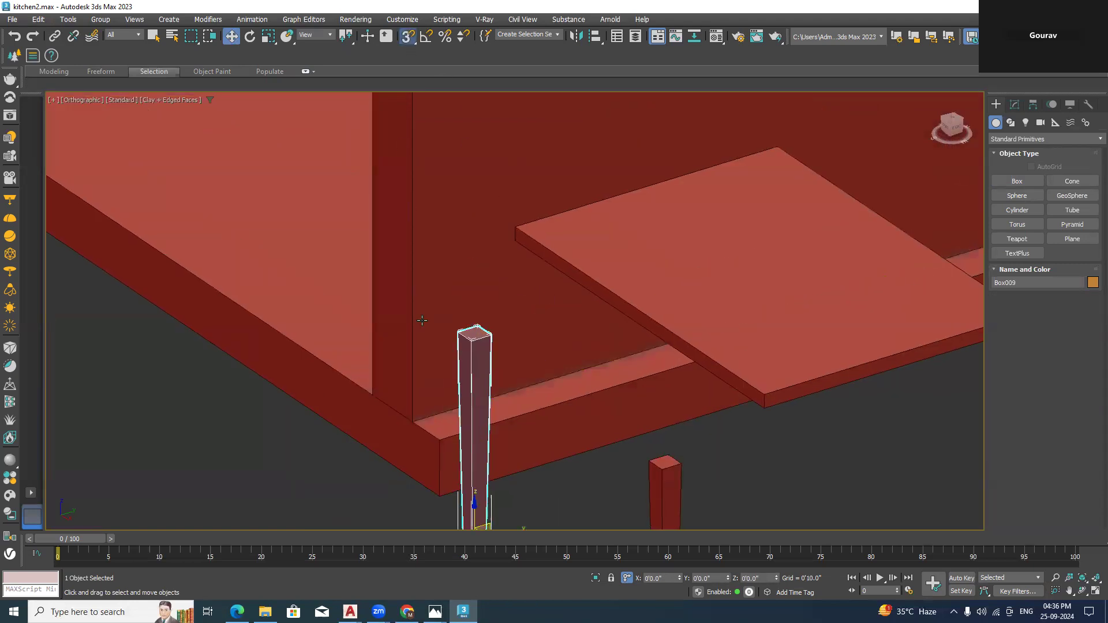
pyautogui.scroll(2, 426, 341)
pyautogui.moveTo(474, 335); pyautogui.dragTo(553, 200)
pyautogui.scroll(-3, 620, 380)
pyautogui.moveTo(646, 354); pyautogui.dragTo(718, 306)
pyautogui.click(657, 415)
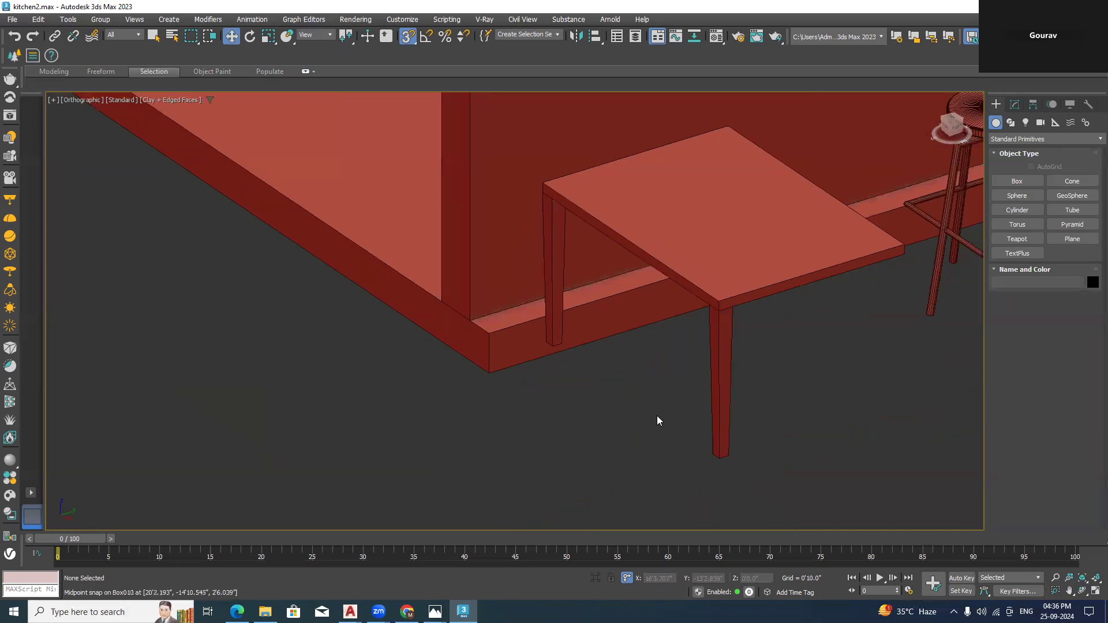
# Examine the tabletop and legs from several sides and compare them with the island in the reference photo
pyautogui.scroll(-2, 652, 424)
pyautogui.keyDown('alt'); pyautogui.moveTo(712, 429); pyautogui.dragTo(737, 312, button='middle'); pyautogui.keyUp('alt')
pyautogui.moveTo(630, 344); pyautogui.dragTo(570, 426)
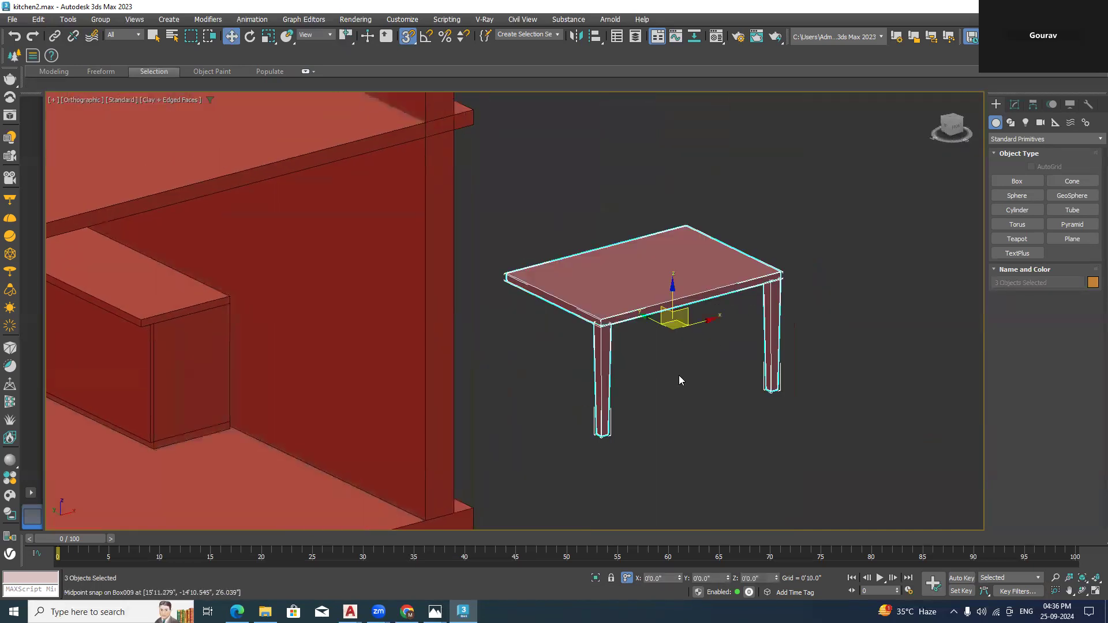
pyautogui.keyDown('alt'); pyautogui.moveTo(795, 410); pyautogui.dragTo(539, 315, button='middle'); pyautogui.keyUp('alt')
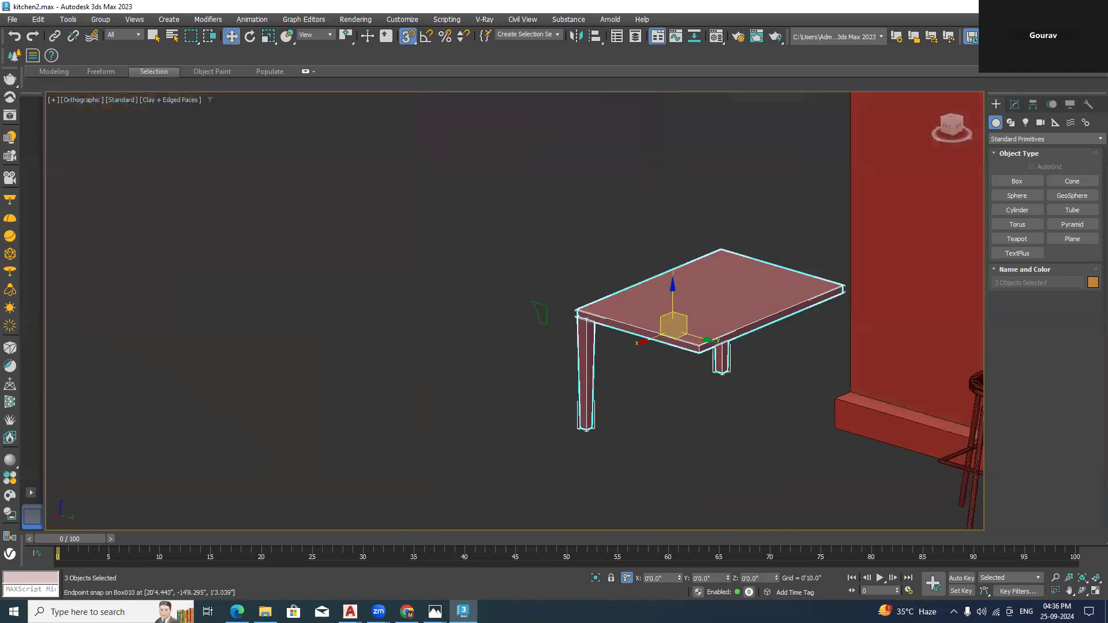
pyautogui.hotkey('alt', 'Tab')
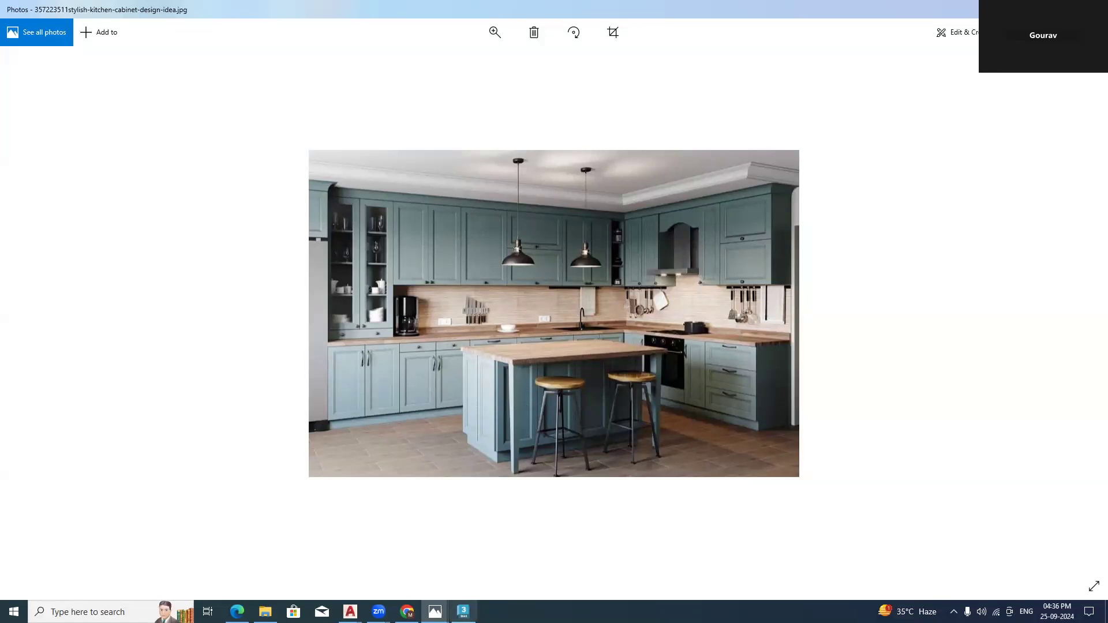
pyautogui.hotkey('alt', 'Tab')
pyautogui.keyDown('alt'); pyautogui.moveTo(676, 447); pyautogui.dragTo(715, 385, button='middle'); pyautogui.keyUp('alt')
pyautogui.click(534, 415)
pyautogui.moveTo(534, 415); pyautogui.dragTo(484, 453, button='middle')
# Copy the tabletop slab straight down without snapping and set the copy's absolute Z position to 0
pyautogui.click(686, 214)
pyautogui.click(407, 36)
pyautogui.keyDown('shift'); pyautogui.moveTo(676, 178); pyautogui.dragTo(677, 244); pyautogui.keyUp('shift')
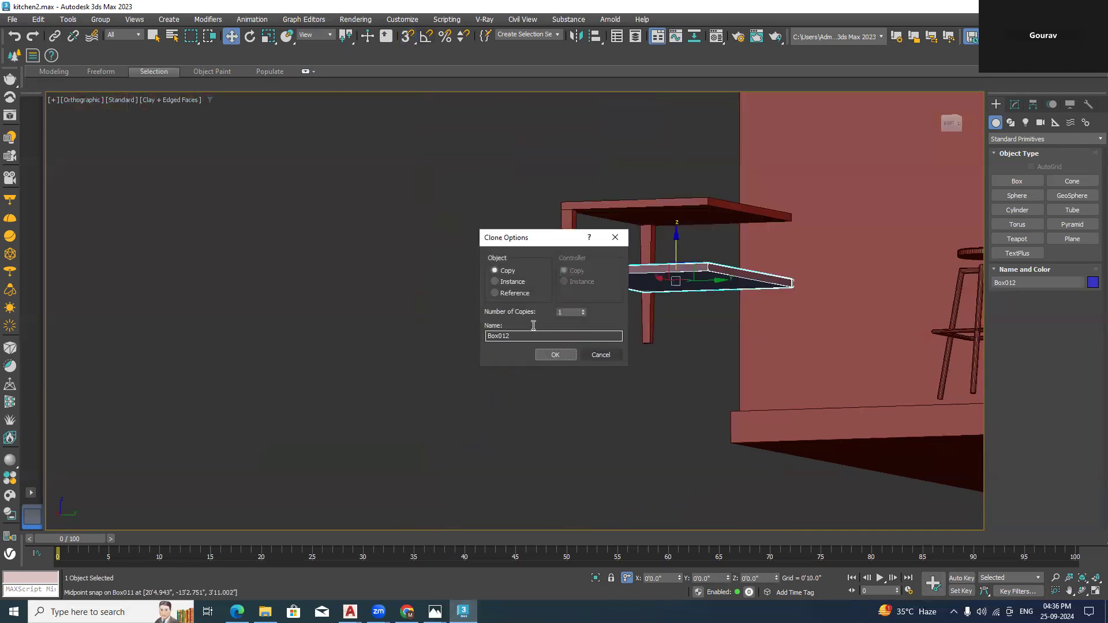
pyautogui.click(557, 353)
pyautogui.click(759, 579)
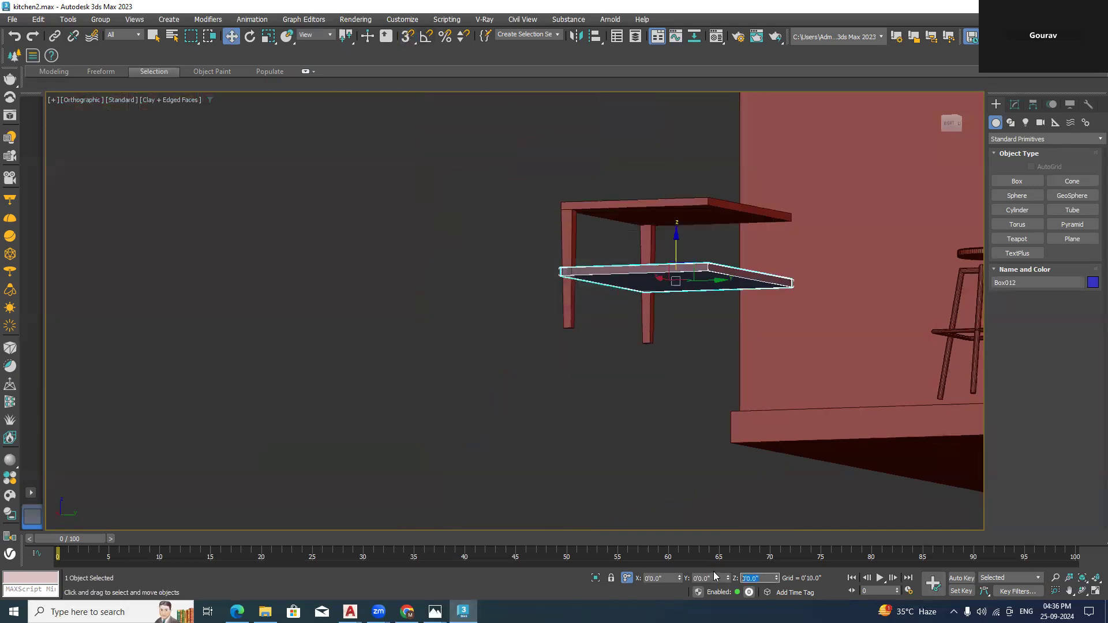
pyautogui.click(629, 577)
pyautogui.doubleClick(743, 578)
pyautogui.write('0')
pyautogui.press('Return')
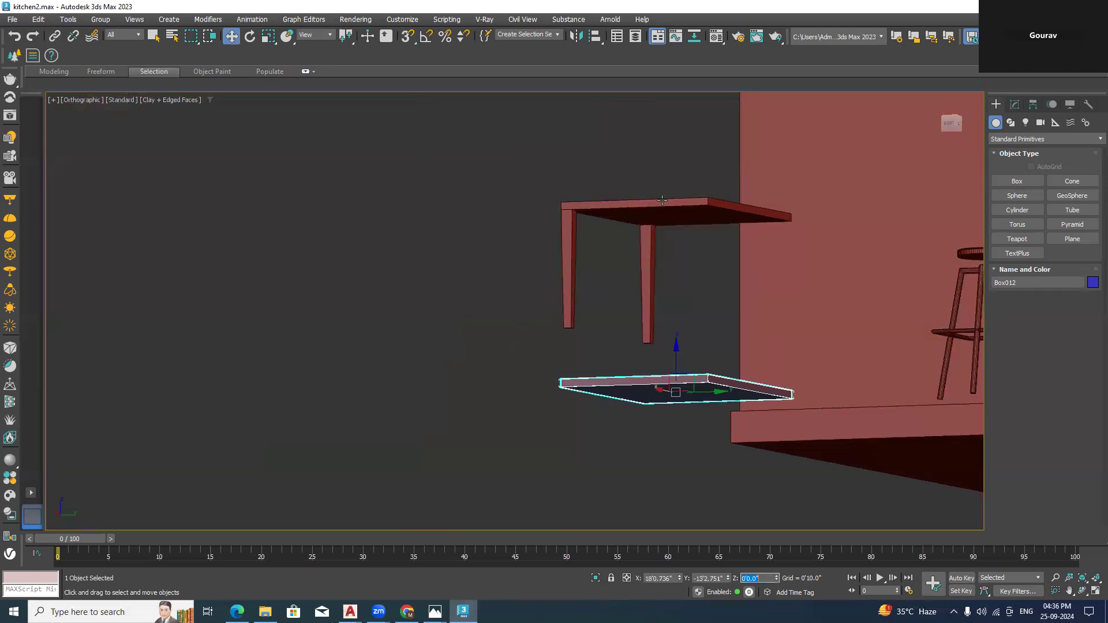
# Group the upper tabletop with its two legs under the default group name, leaving out the lower slab
pyautogui.moveTo(693, 168); pyautogui.dragTo(563, 274)
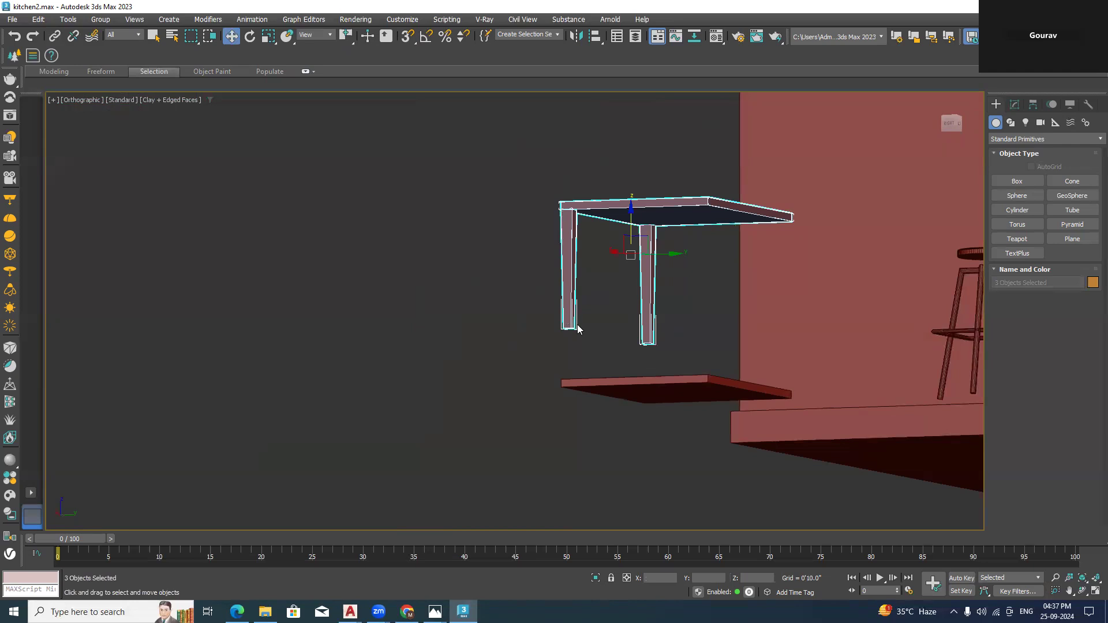
pyautogui.scroll(2, 578, 329)
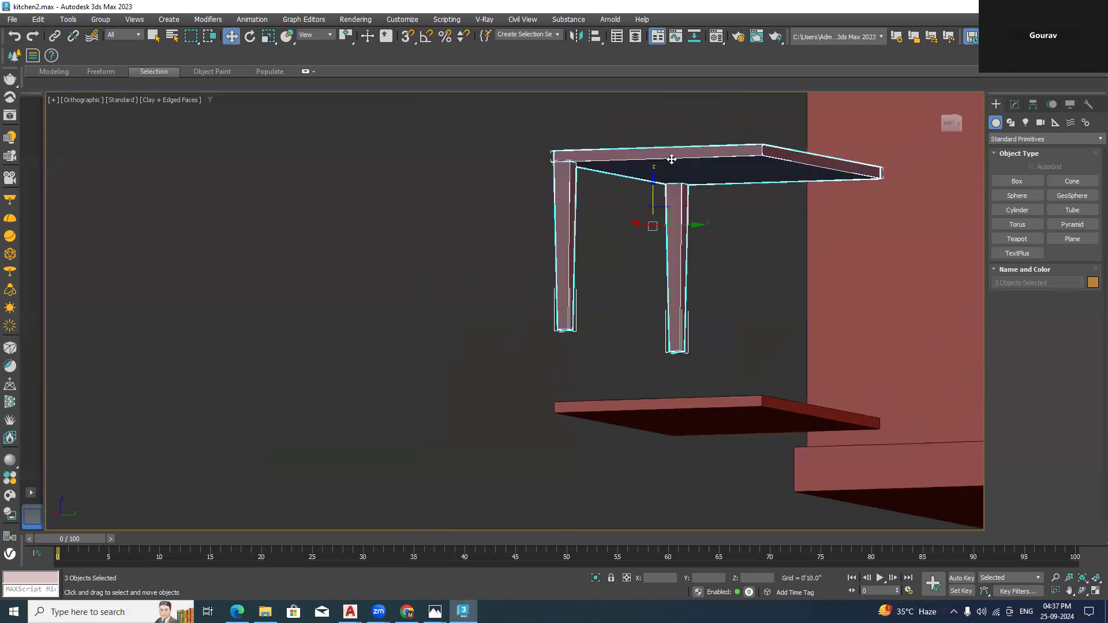
pyautogui.click(754, 266)
pyautogui.click(686, 172)
pyautogui.click(737, 284)
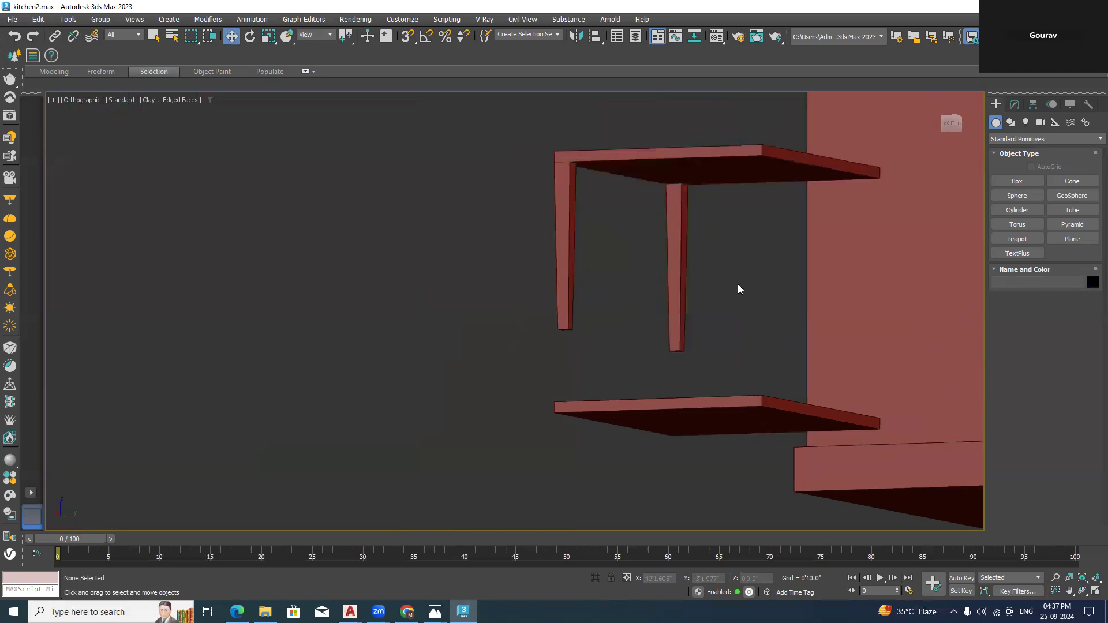
pyautogui.moveTo(737, 285); pyautogui.dragTo(505, 138)
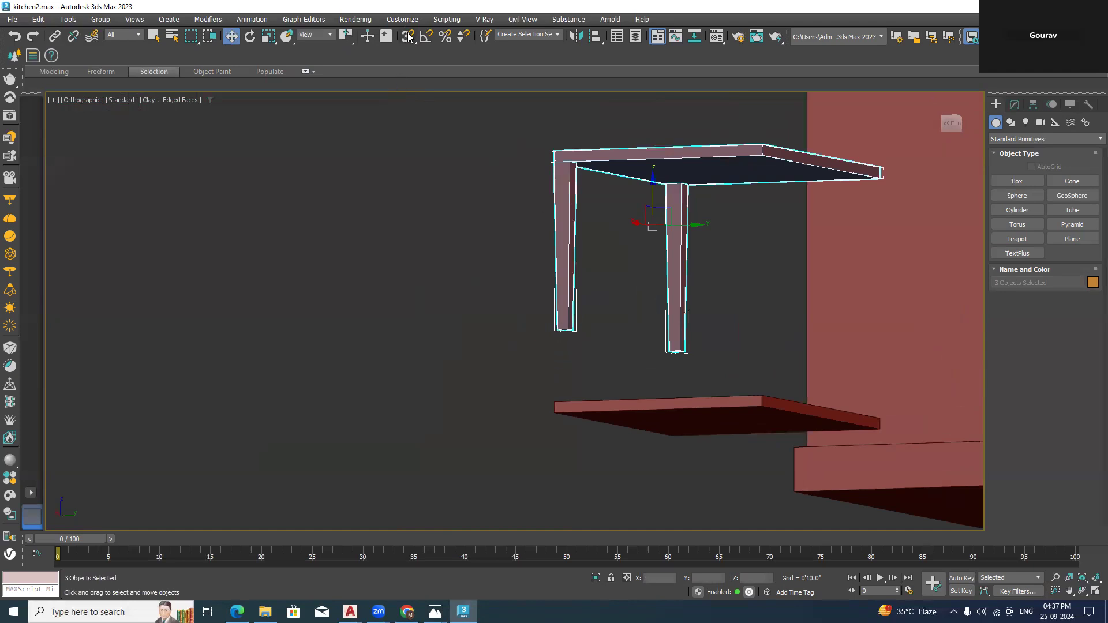
pyautogui.keyDown('alt'); pyautogui.moveTo(535, 192); pyautogui.dragTo(580, 220, button='middle'); pyautogui.keyUp('alt')
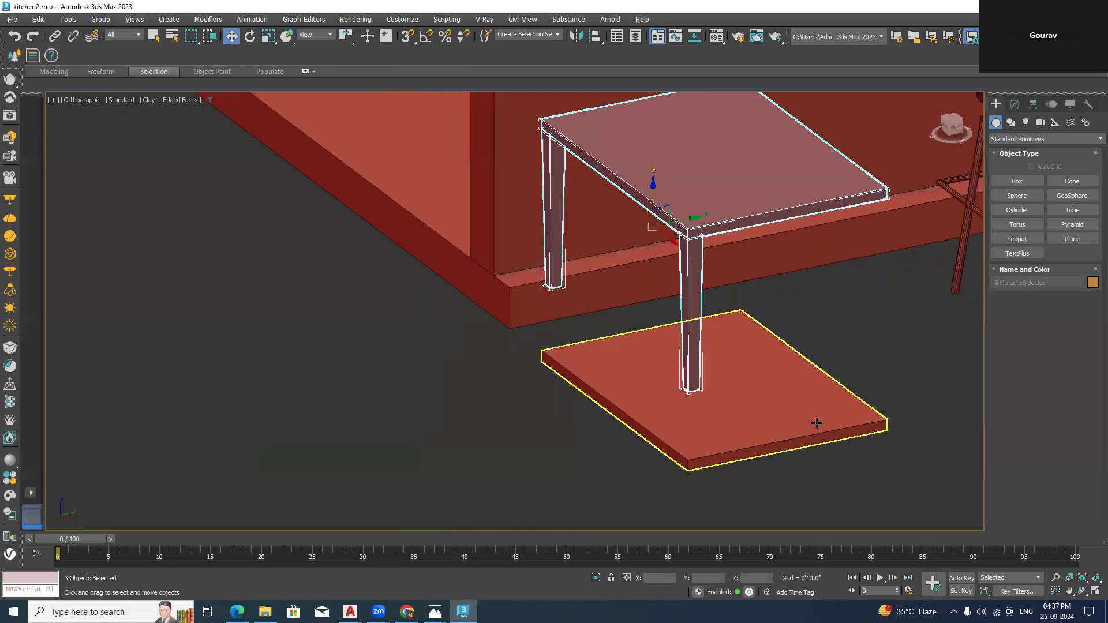
pyautogui.moveTo(800, 440); pyautogui.dragTo(777, 384, button='middle')
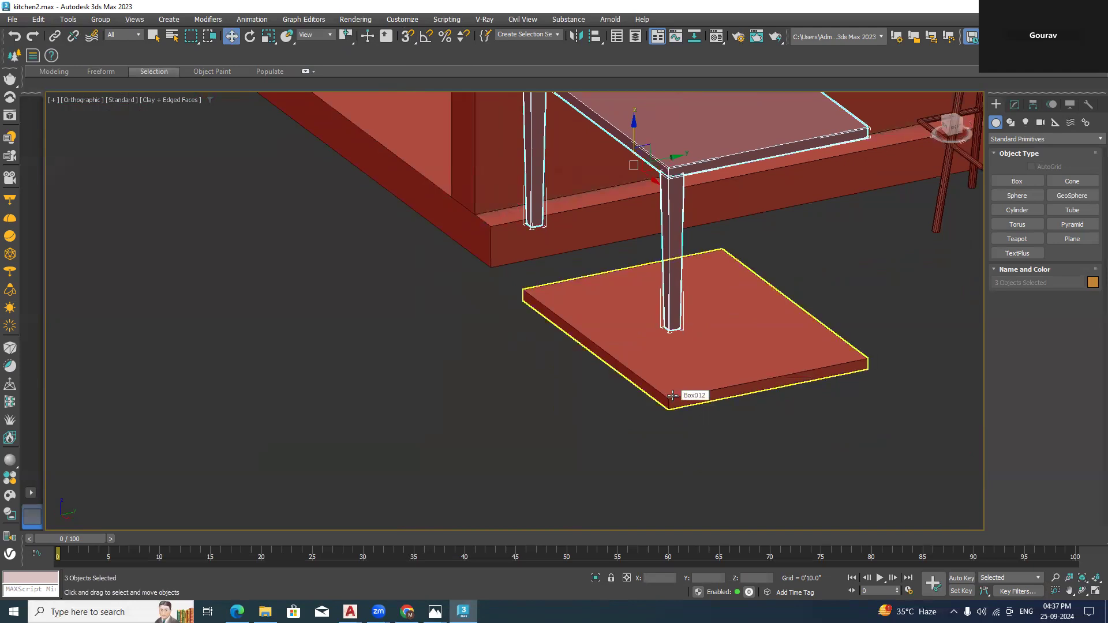
pyautogui.click(100, 19)
pyautogui.click(113, 33)
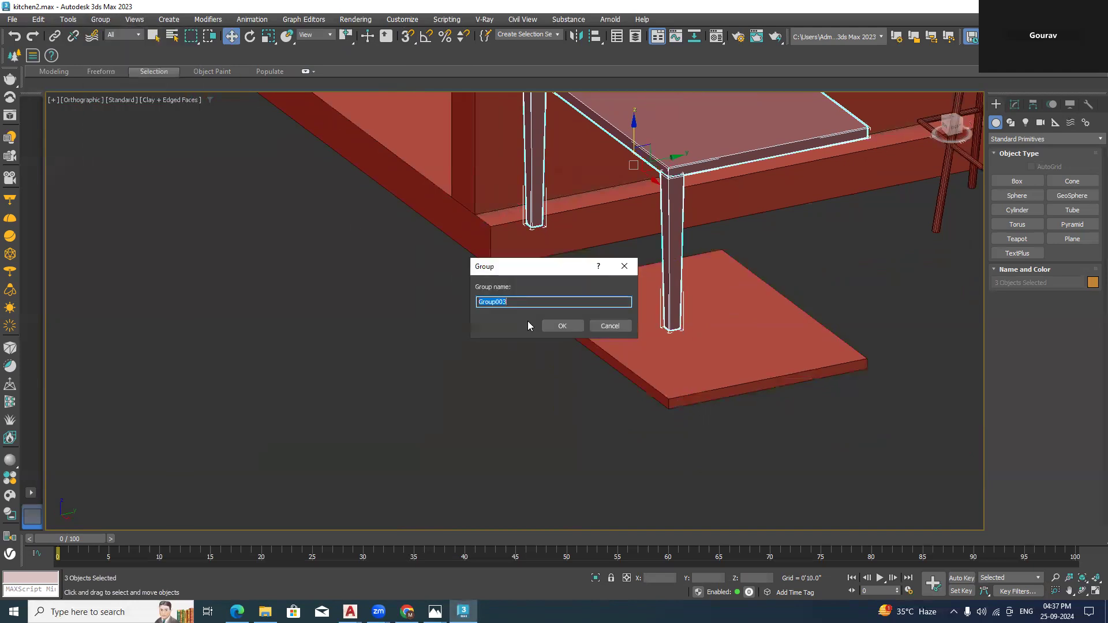
pyautogui.press('Return')
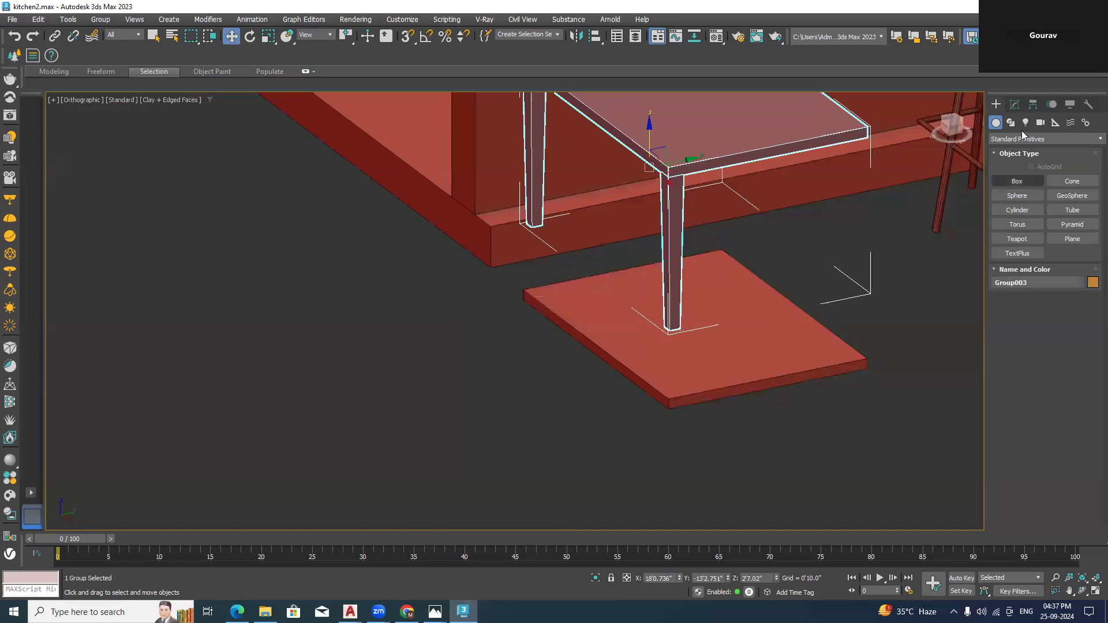
# Snap the pivot of the tabletop-and-legs group to the bottom outer corner of the nearer leg
pyautogui.click(1033, 105)
pyautogui.click(1045, 184)
pyautogui.moveTo(707, 171); pyautogui.dragTo(668, 332)
pyautogui.press('s')
pyautogui.scroll(5, 668, 331)
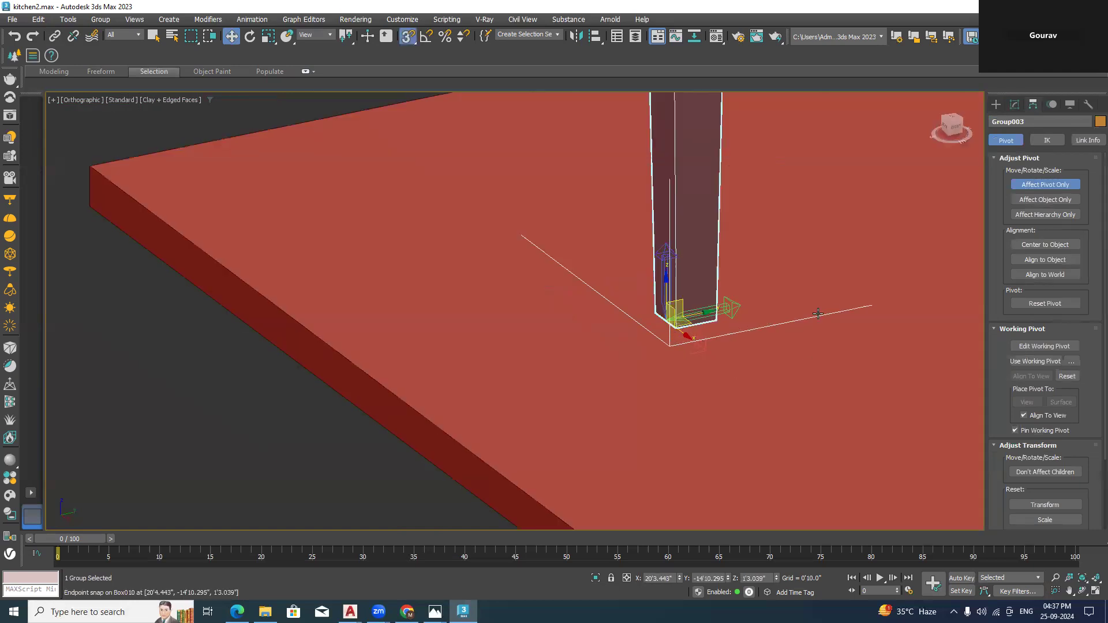
pyautogui.scroll(4, 671, 328)
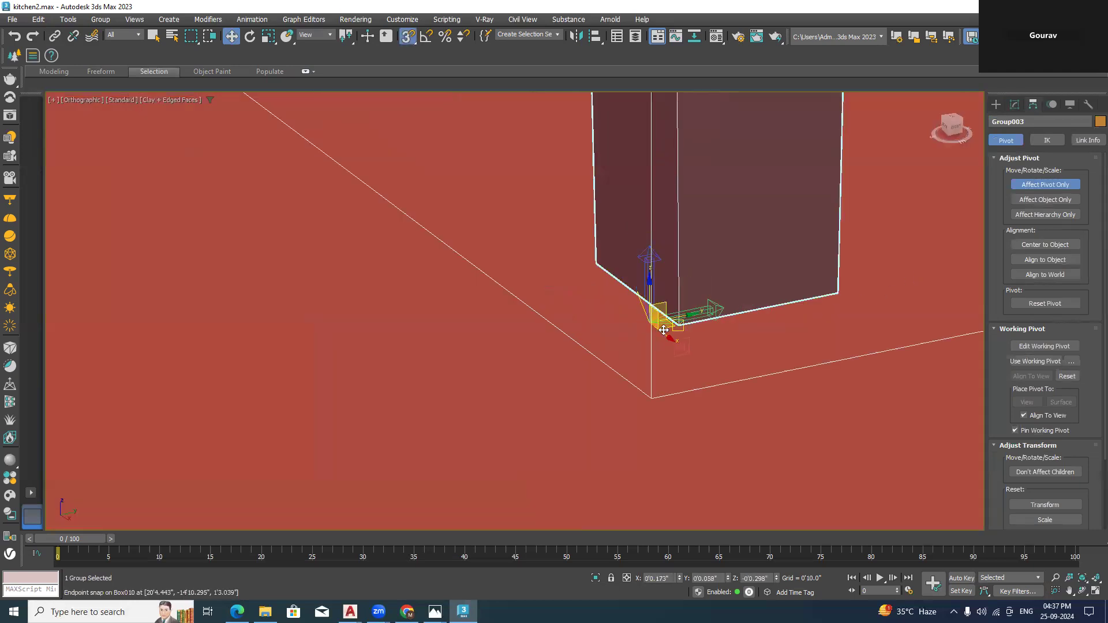
pyautogui.click(1039, 185)
pyautogui.click(996, 105)
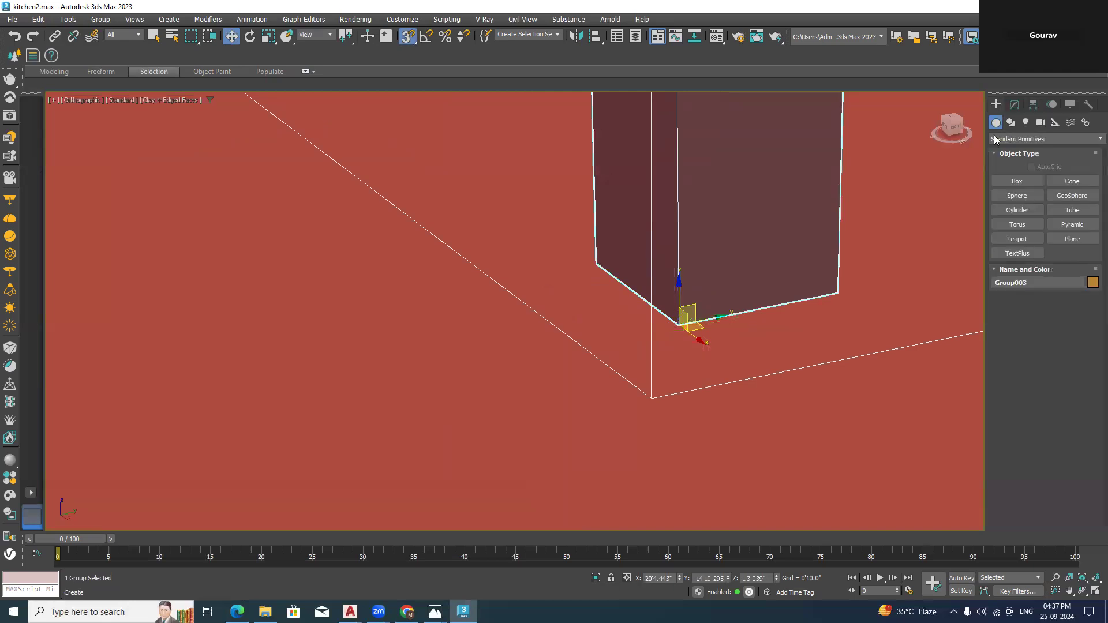
# Set the tabletop-and-legs group's absolute Z position to 0 so its legs stand level with the base slab
pyautogui.scroll(-8, 745, 335)
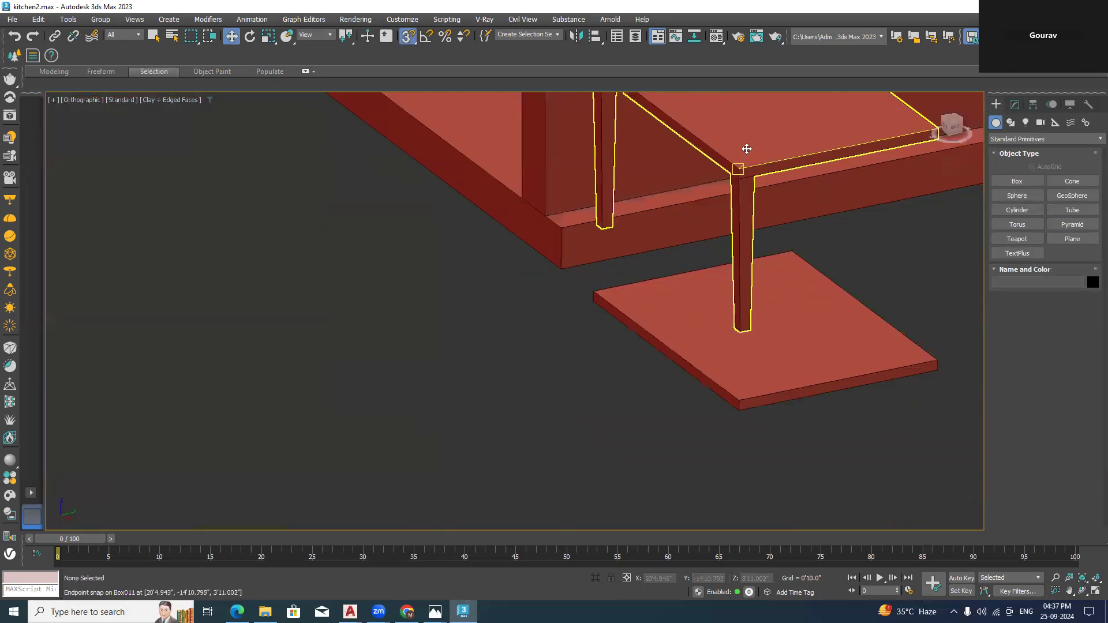
pyautogui.click(759, 578)
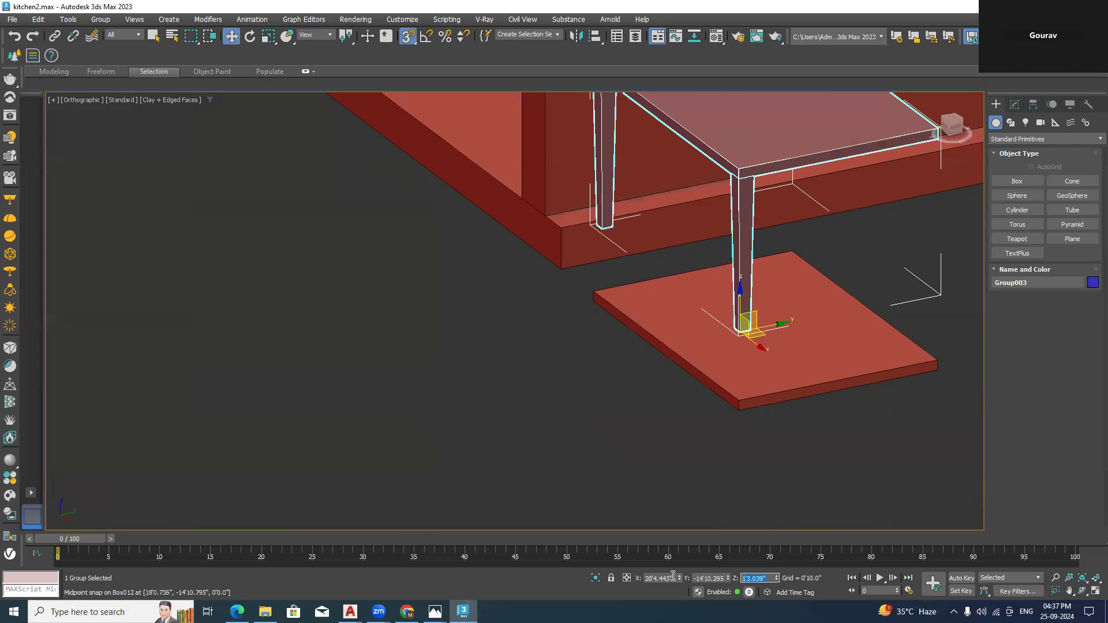
pyautogui.write('0')
pyautogui.press('Return')
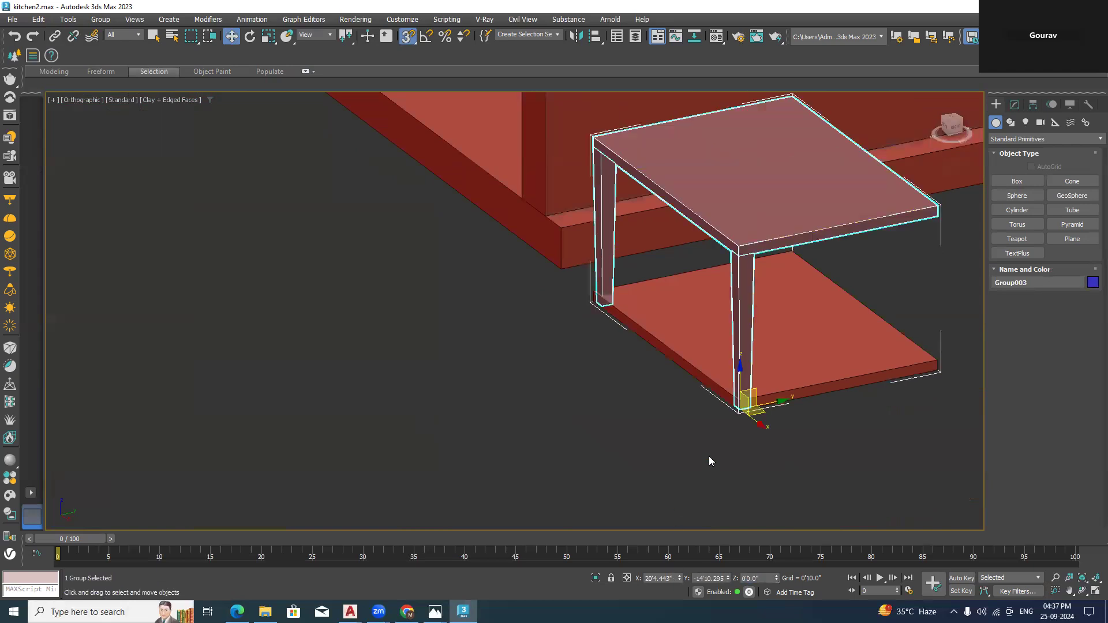
pyautogui.click(708, 456)
# Convert the base slab under the tabletop to an editable poly
pyautogui.moveTo(814, 431); pyautogui.dragTo(732, 468, button='middle')
pyautogui.click(738, 395)
pyautogui.keyDown('alt'); pyautogui.moveTo(753, 406); pyautogui.dragTo(751, 397, button='middle'); pyautogui.keyUp('alt')
pyautogui.rightClick(751, 397)
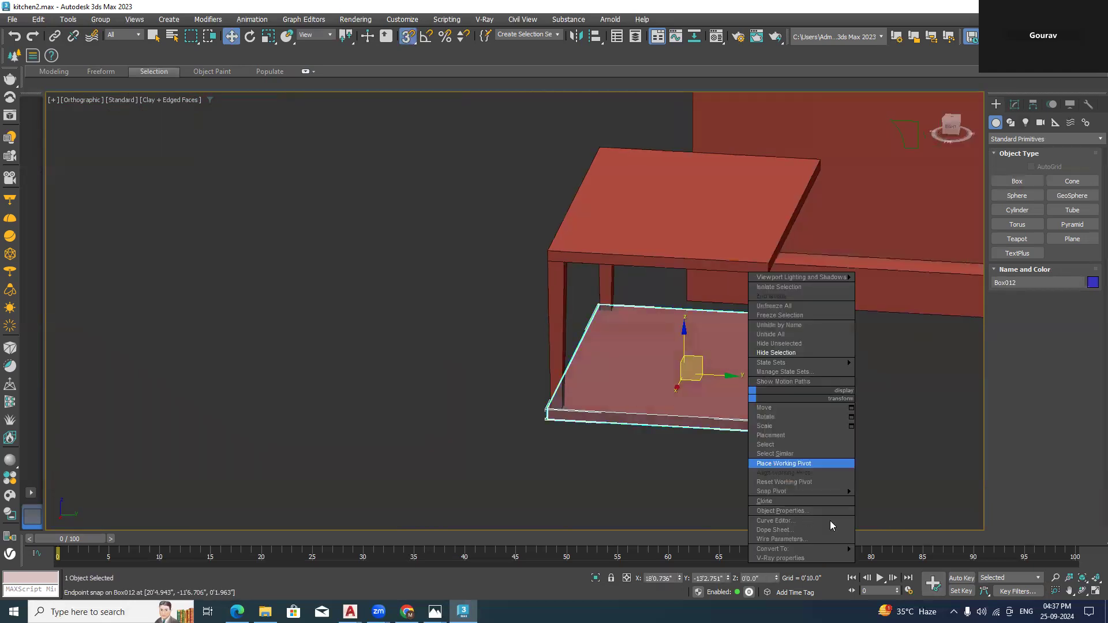
pyautogui.moveTo(808, 549)
pyautogui.click(896, 558)
# Move the slab's four leg-side vertices inward to narrow the base, checking the overhang against the reference photo
pyautogui.click(1015, 273)
pyautogui.moveTo(637, 290); pyautogui.dragTo(460, 500)
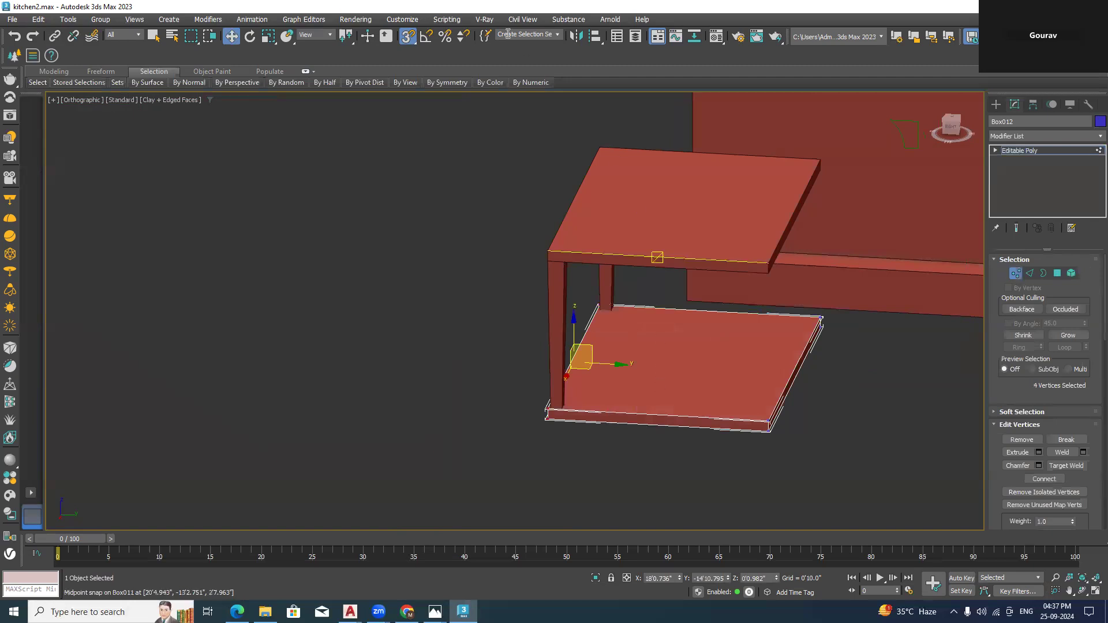
pyautogui.moveTo(607, 360); pyautogui.dragTo(658, 365)
pyautogui.hotkey('alt', 'Tab')
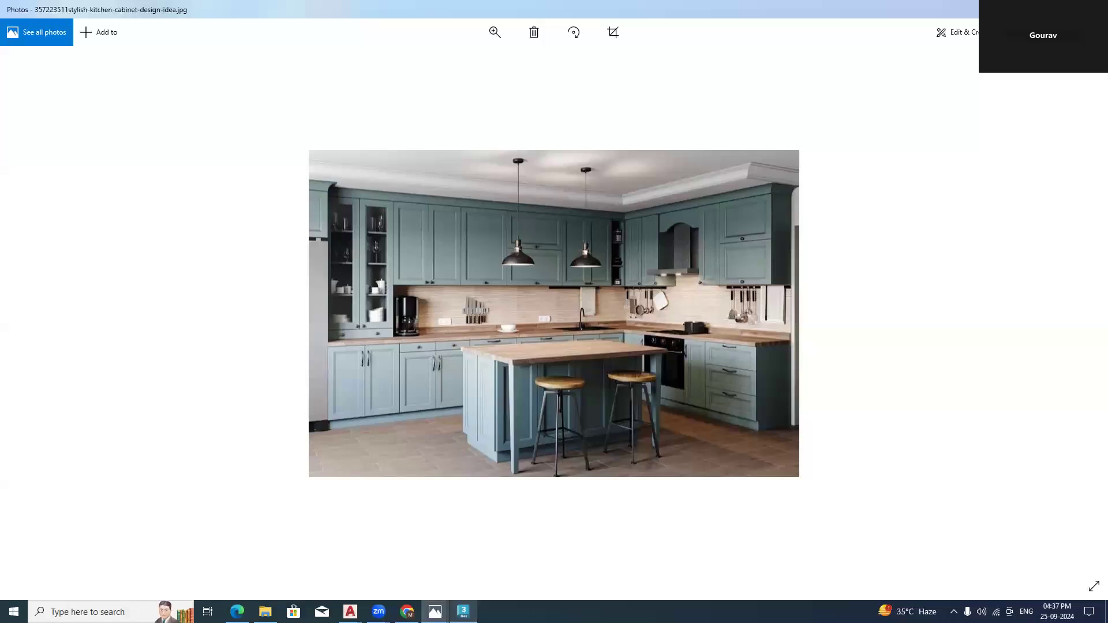
pyautogui.hotkey('alt', 'Tab')
pyautogui.moveTo(662, 366); pyautogui.dragTo(694, 387)
pyautogui.keyDown('alt'); pyautogui.moveTo(695, 388); pyautogui.dragTo(909, 361, button='middle'); pyautogui.keyUp('alt')
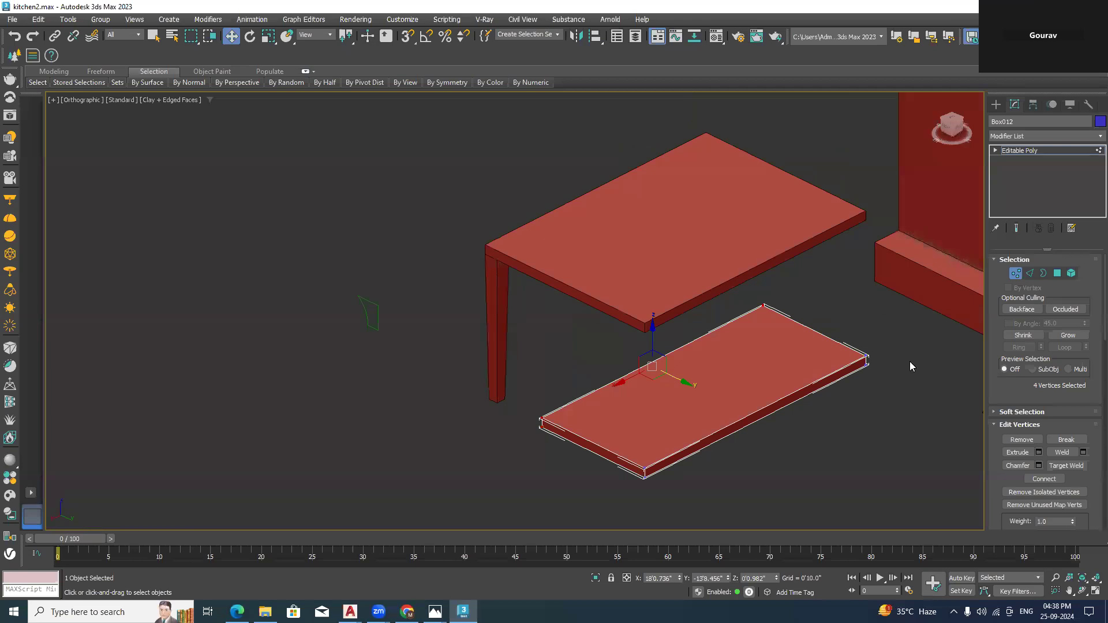
# Extrude the slab's top polygon 2'4.081" up to the underside of the tabletop
pyautogui.click(1058, 273)
pyautogui.click(682, 415)
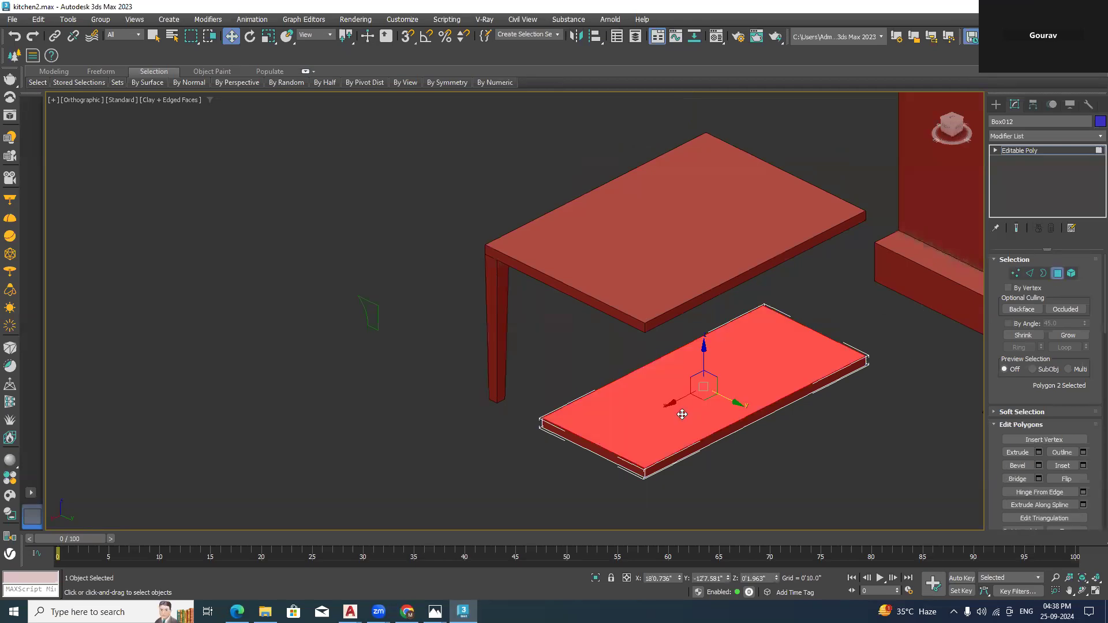
pyautogui.click(1039, 453)
pyautogui.moveTo(523, 336); pyautogui.dragTo(538, 385)
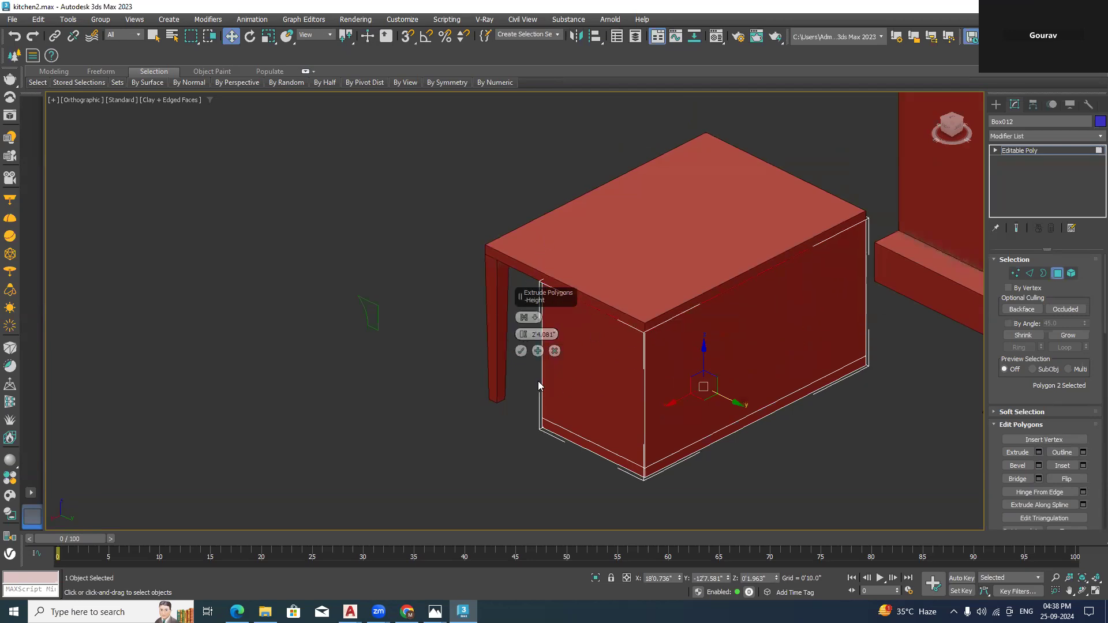
pyautogui.click(521, 351)
# Extrude the four upright side polygons above the plinth outward by 0'0.701" using Local Normal
pyautogui.click(462, 417)
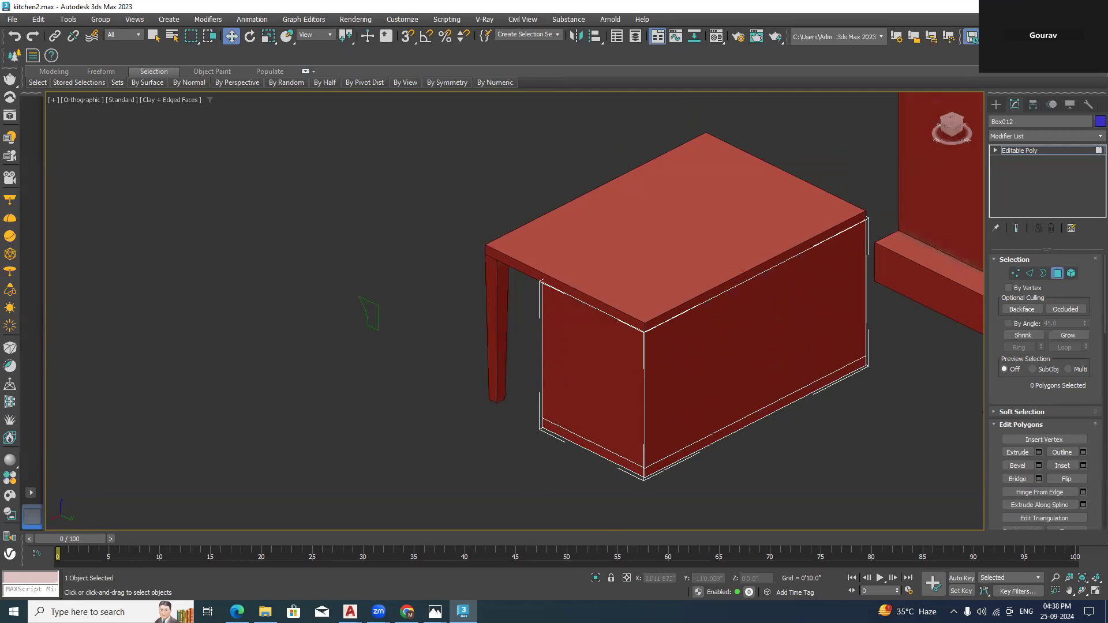
pyautogui.keyDown('ctrl'); pyautogui.click(607, 393); pyautogui.keyUp('ctrl')
pyautogui.keyDown('alt'); pyautogui.moveTo(607, 392); pyautogui.dragTo(484, 415, button='middle'); pyautogui.keyUp('alt')
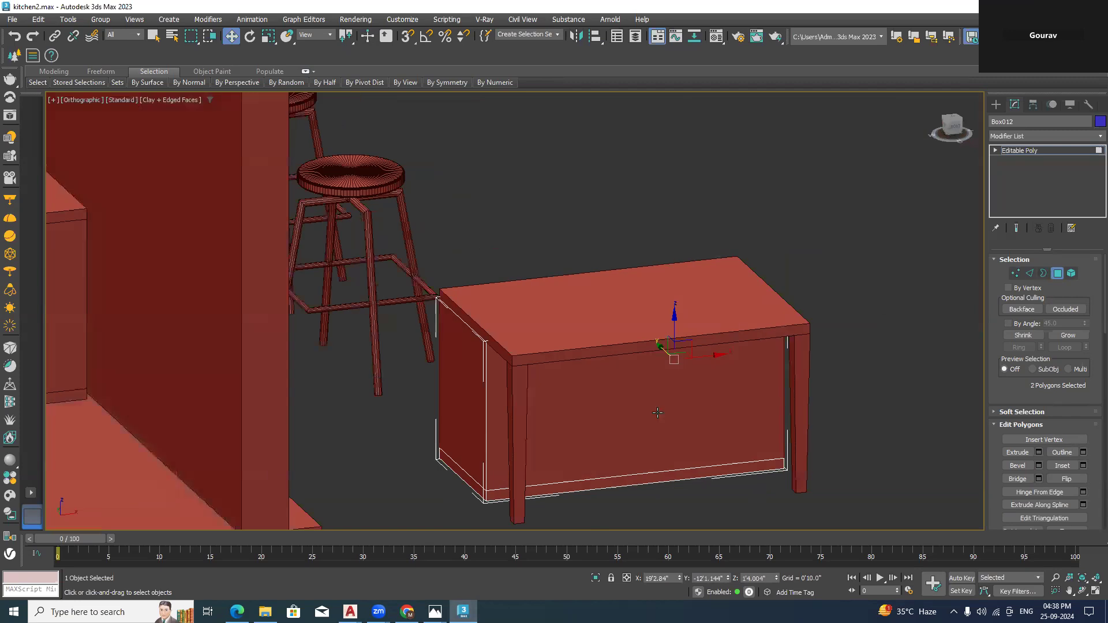
pyautogui.keyDown('ctrl'); pyautogui.click(605, 419); pyautogui.keyUp('ctrl')
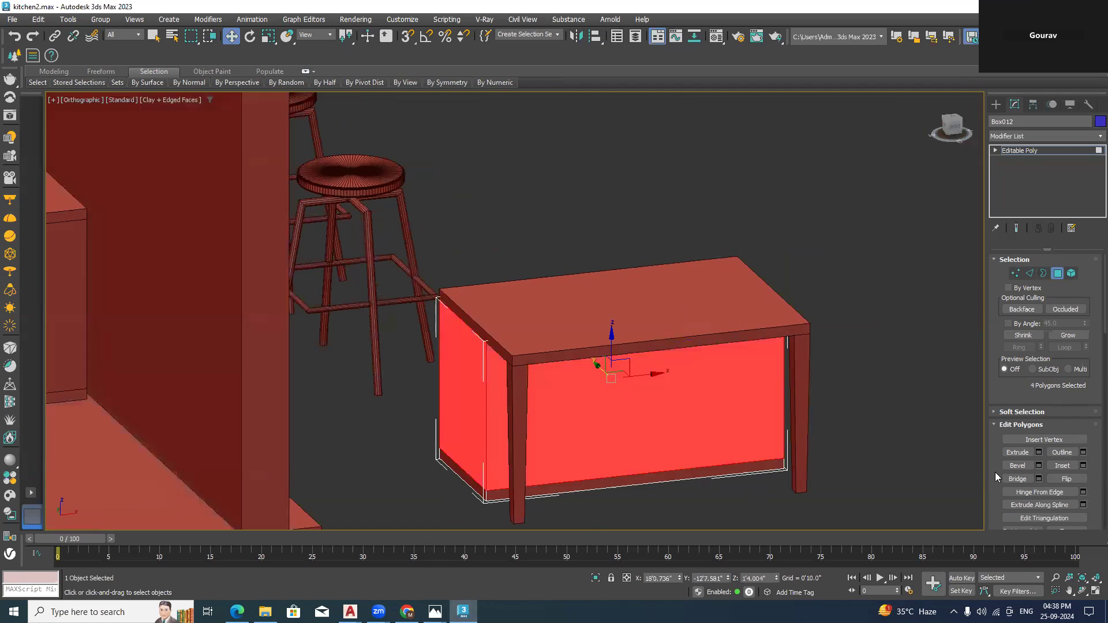
pyautogui.click(1039, 452)
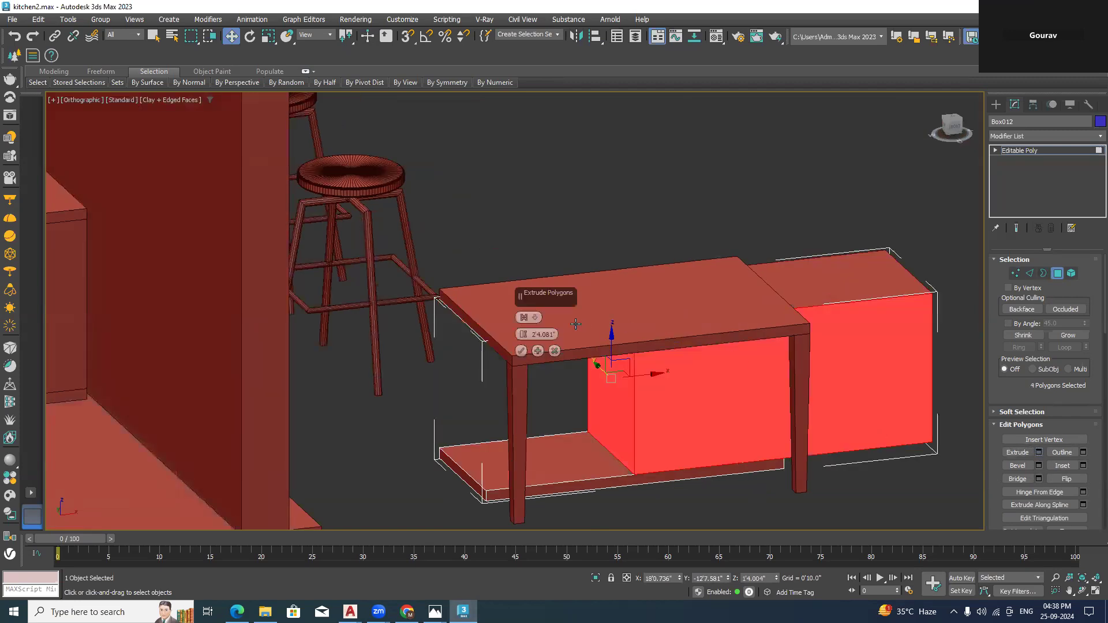
pyautogui.click(537, 322)
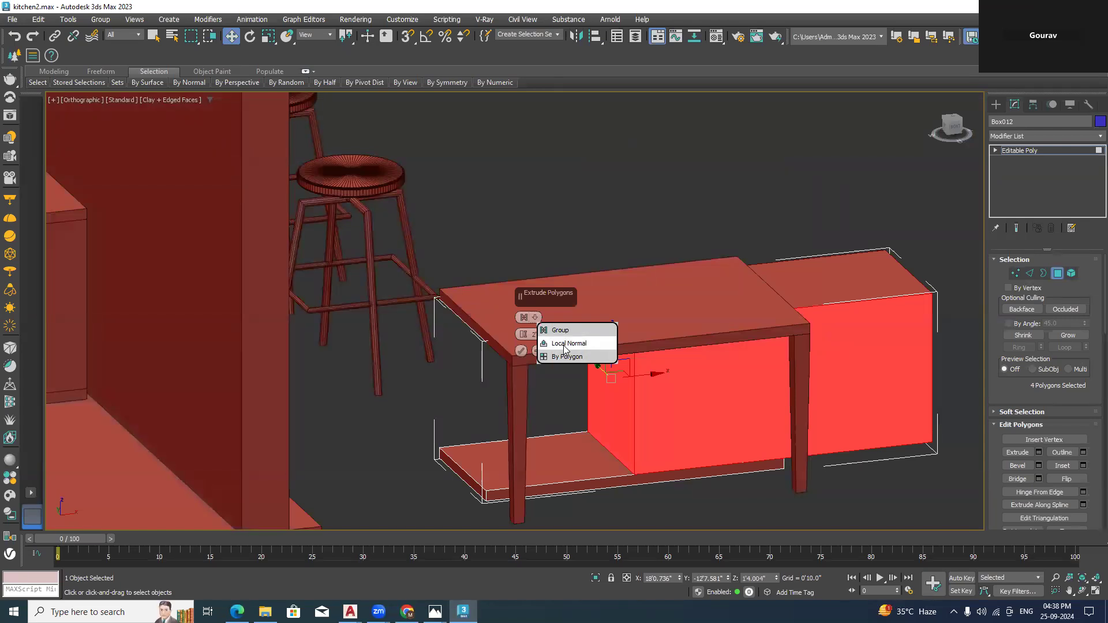
pyautogui.click(564, 344)
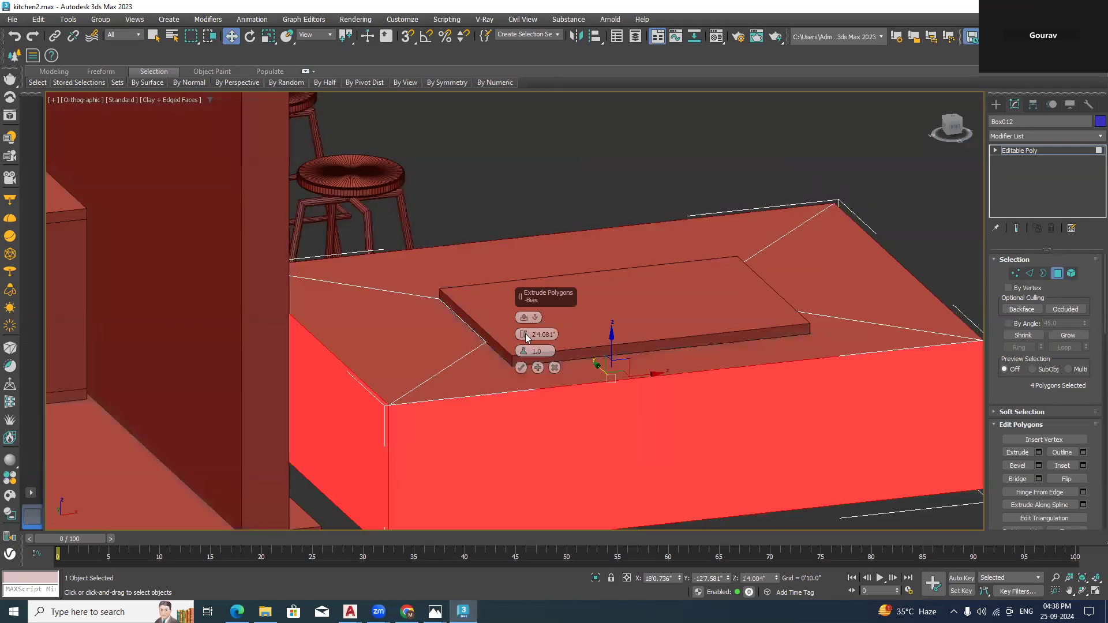
pyautogui.moveTo(532, 382); pyautogui.dragTo(582, 486)
pyautogui.keyDown('alt'); pyautogui.moveTo(660, 444); pyautogui.dragTo(596, 433, button='middle'); pyautogui.keyUp('alt')
pyautogui.keyDown('alt'); pyautogui.moveTo(733, 456); pyautogui.dragTo(722, 367, button='middle'); pyautogui.keyUp('alt')
pyautogui.keyDown('alt'); pyautogui.moveTo(823, 376); pyautogui.dragTo(840, 473, button='middle'); pyautogui.keyUp('alt')
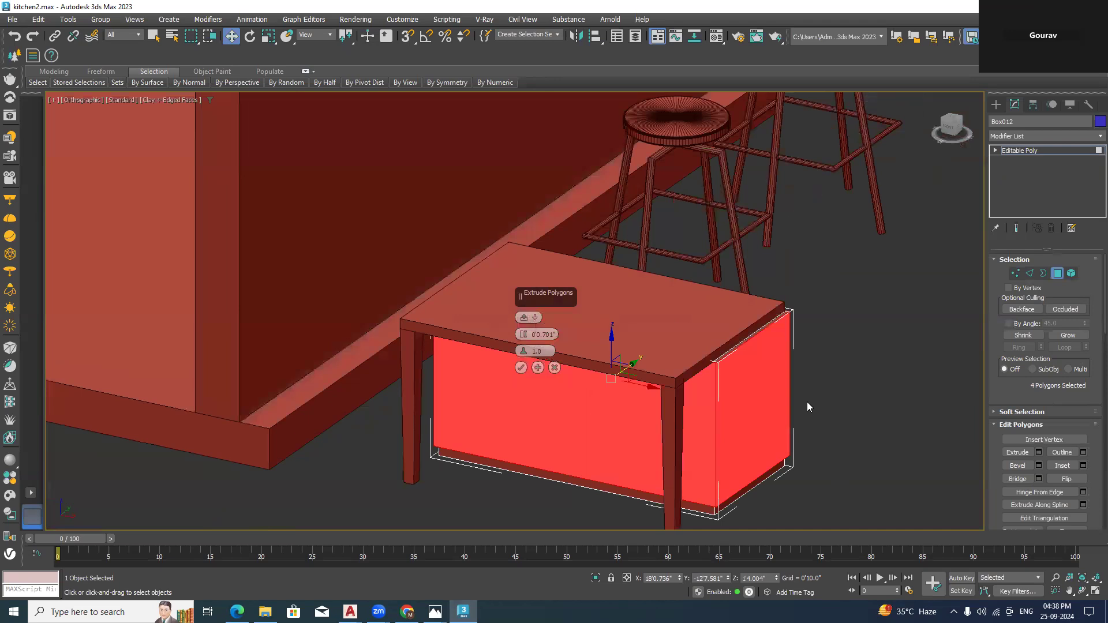
pyautogui.click(521, 367)
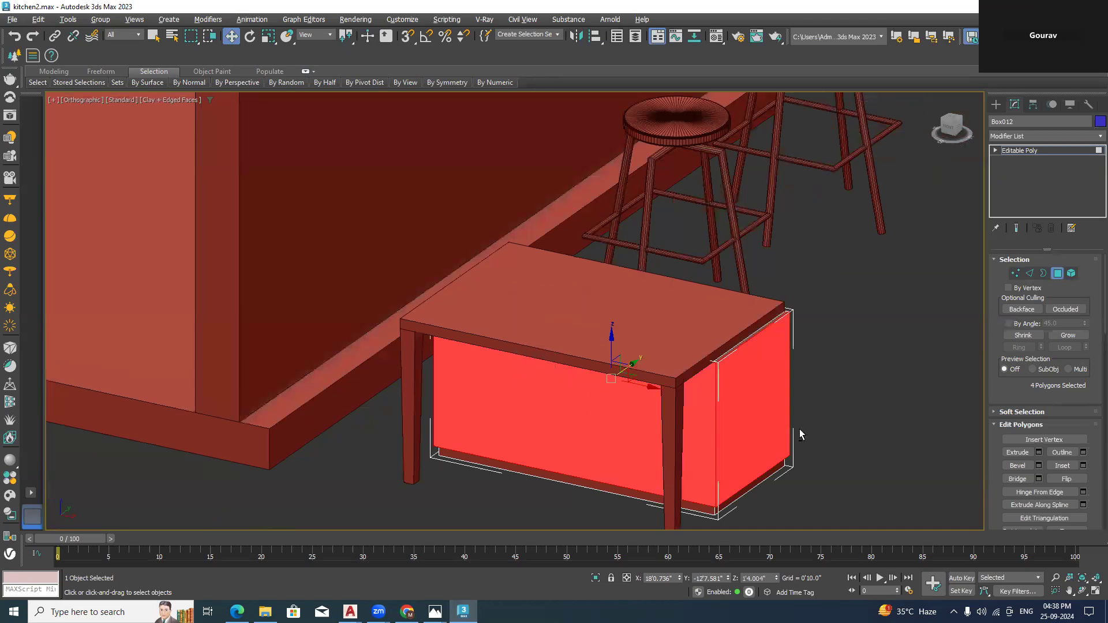
# Check the reference photo and connect the ring of horizontal end-face edges with one segment, splitting each cabinet end into two vertical halves
pyautogui.keyDown('alt'); pyautogui.moveTo(799, 428); pyautogui.dragTo(824, 433, button='middle'); pyautogui.keyUp('alt')
pyautogui.click(824, 434)
pyautogui.click(463, 612)
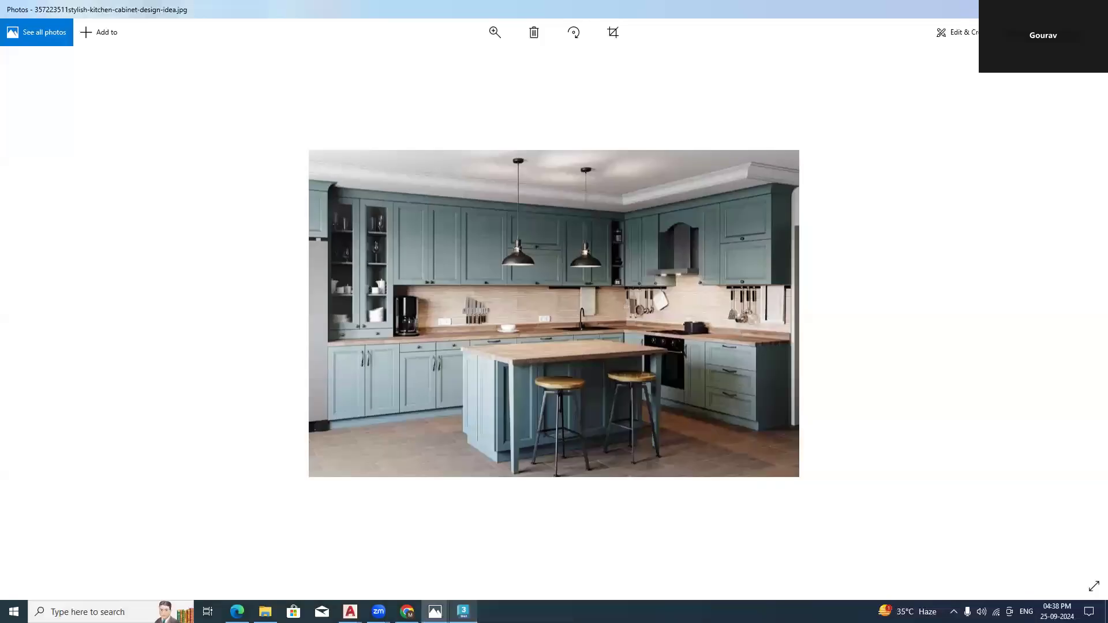
pyautogui.click(463, 612)
pyautogui.click(1031, 276)
pyautogui.keyDown('alt'); pyautogui.moveTo(871, 370); pyautogui.dragTo(891, 375, button='middle'); pyautogui.keyUp('alt')
pyautogui.scroll(2, 700, 494)
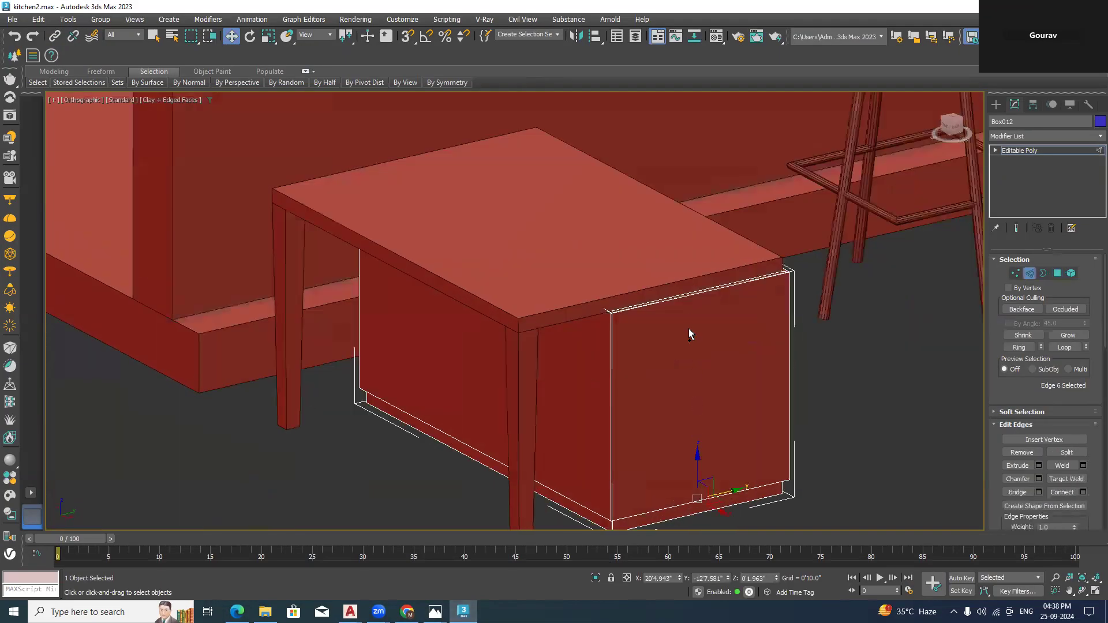
pyautogui.keyDown('ctrl'); pyautogui.click(691, 298); pyautogui.keyUp('ctrl')
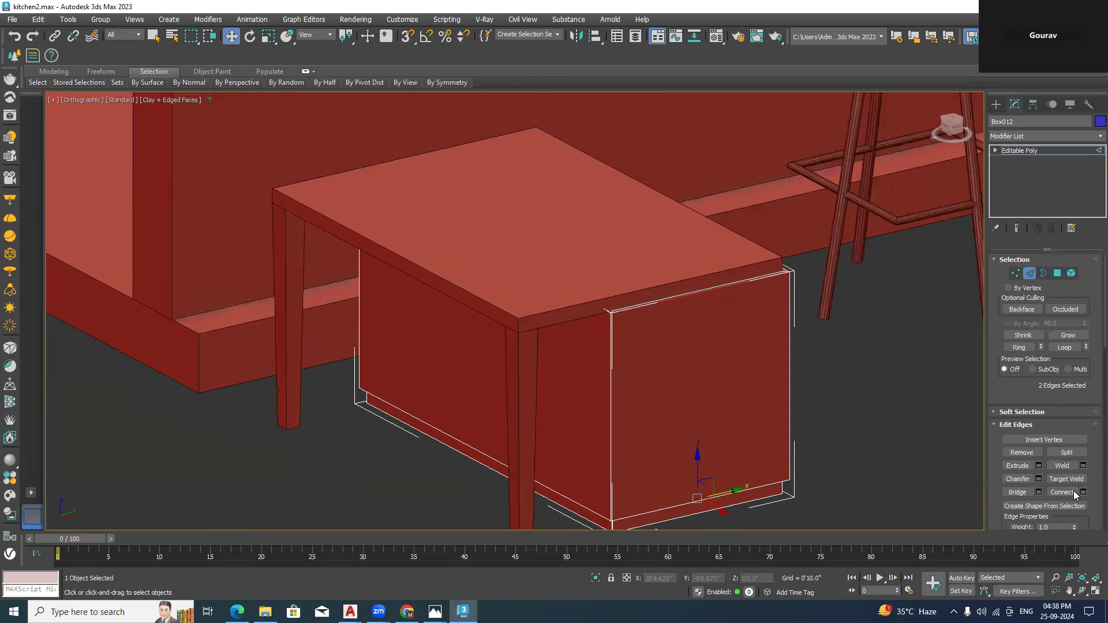
pyautogui.click(756, 490)
pyautogui.hotkey('alt', 'r')
pyautogui.click(1084, 492)
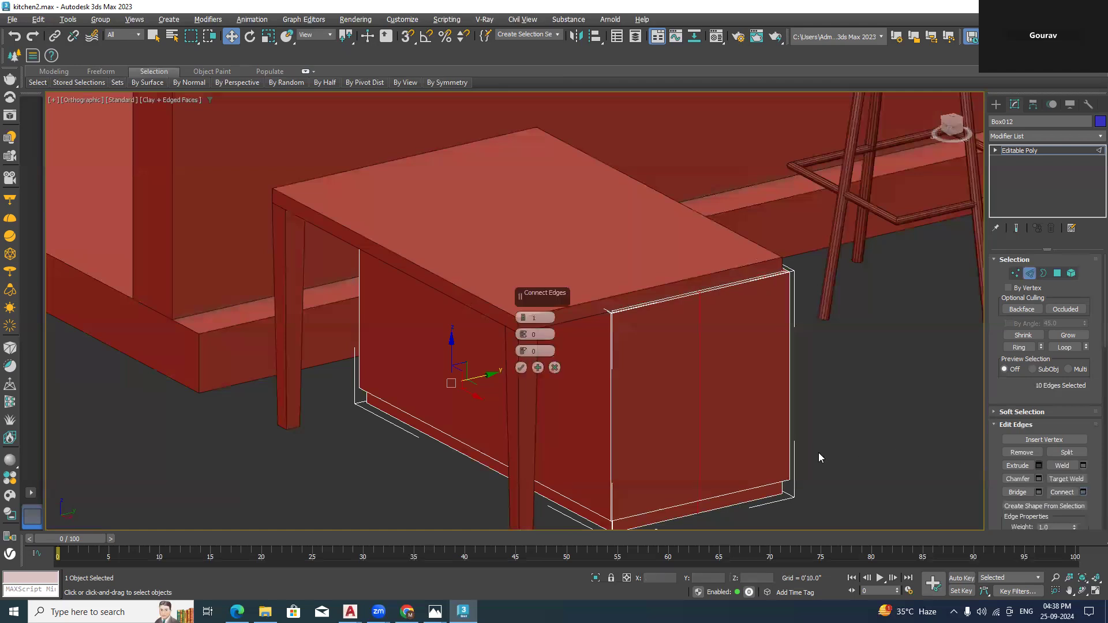
pyautogui.click(520, 368)
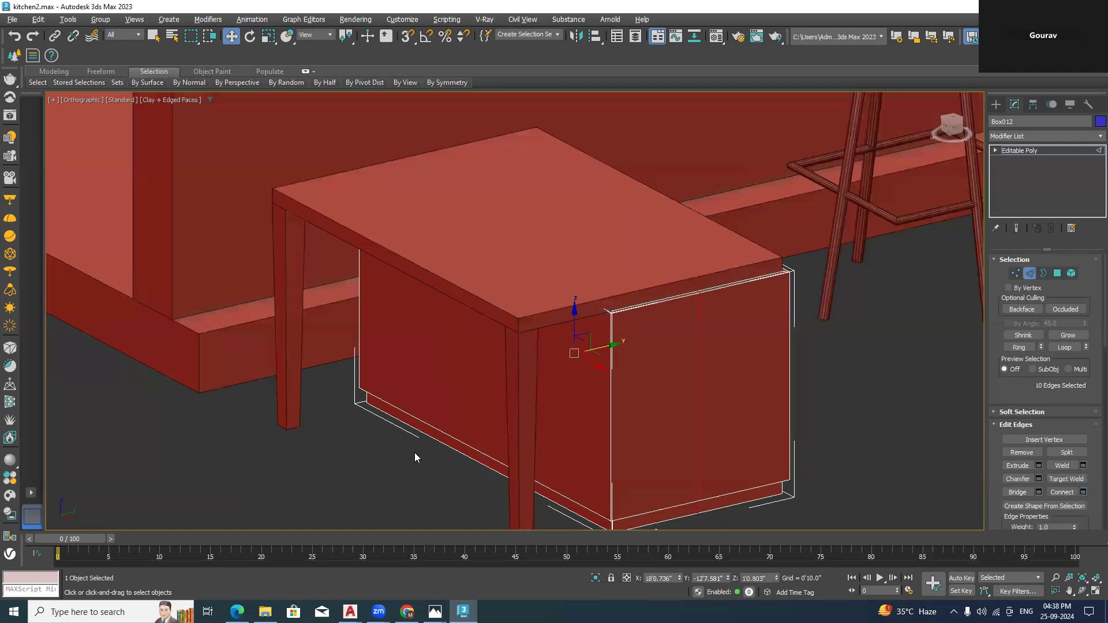
# Try to divide the cabinet's long sides by connecting their horizontal edges with three segments
pyautogui.click(447, 437)
pyautogui.keyDown('shift'); pyautogui.click(453, 453); pyautogui.keyUp('shift')
pyautogui.click(1083, 492)
pyautogui.keyDown('alt'); pyautogui.moveTo(734, 453); pyautogui.dragTo(768, 450, button='middle'); pyautogui.keyUp('alt')
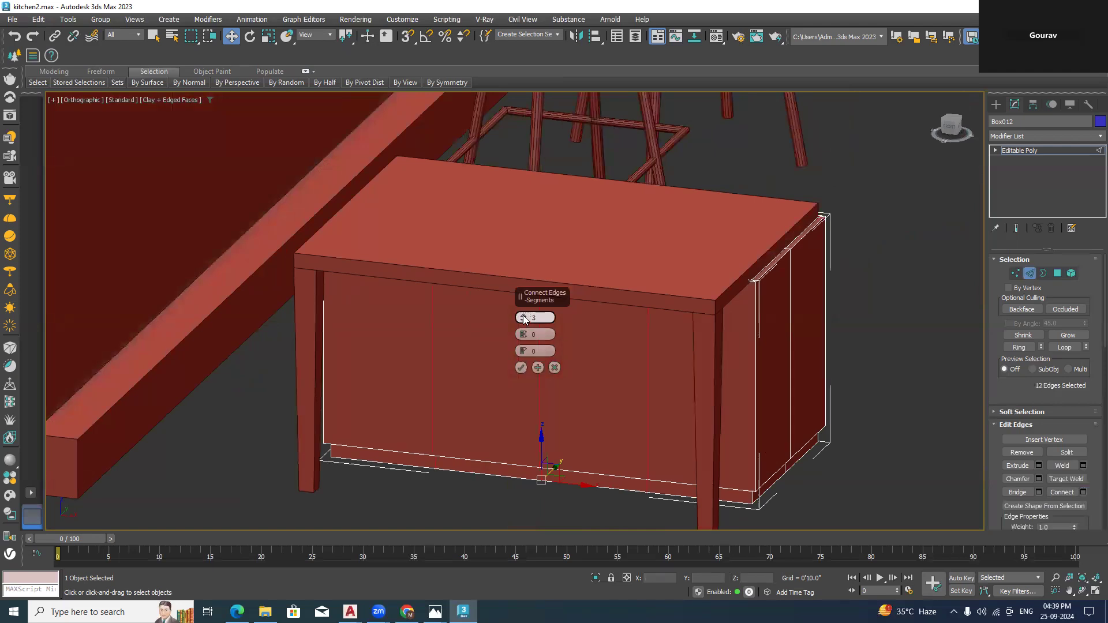
pyautogui.click(521, 368)
pyautogui.keyDown('alt'); pyautogui.moveTo(520, 386); pyautogui.dragTo(570, 378, button='middle'); pyautogui.keyUp('alt')
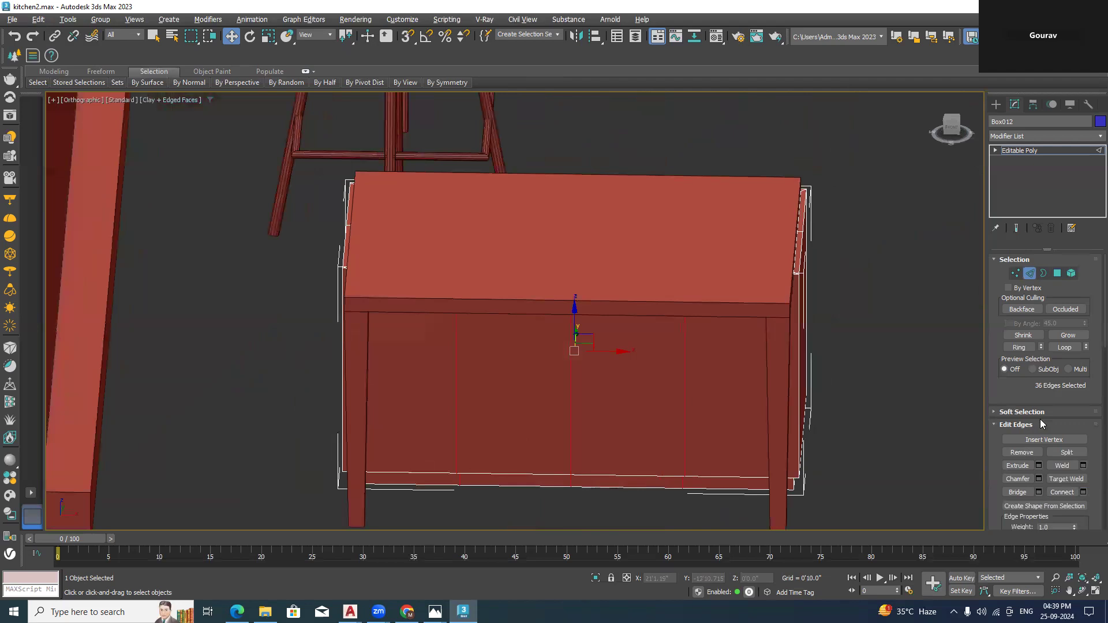
pyautogui.click(1057, 274)
pyautogui.hotkey('ctrl', 'z')
pyautogui.moveTo(872, 402)
pyautogui.keyDown('alt'); pyautogui.mouseDown(button='middle')
pyautogui.moveTo(864, 398)
pyautogui.moveTo(876, 394)
pyautogui.mouseUp(button='middle'); pyautogui.keyUp('alt')
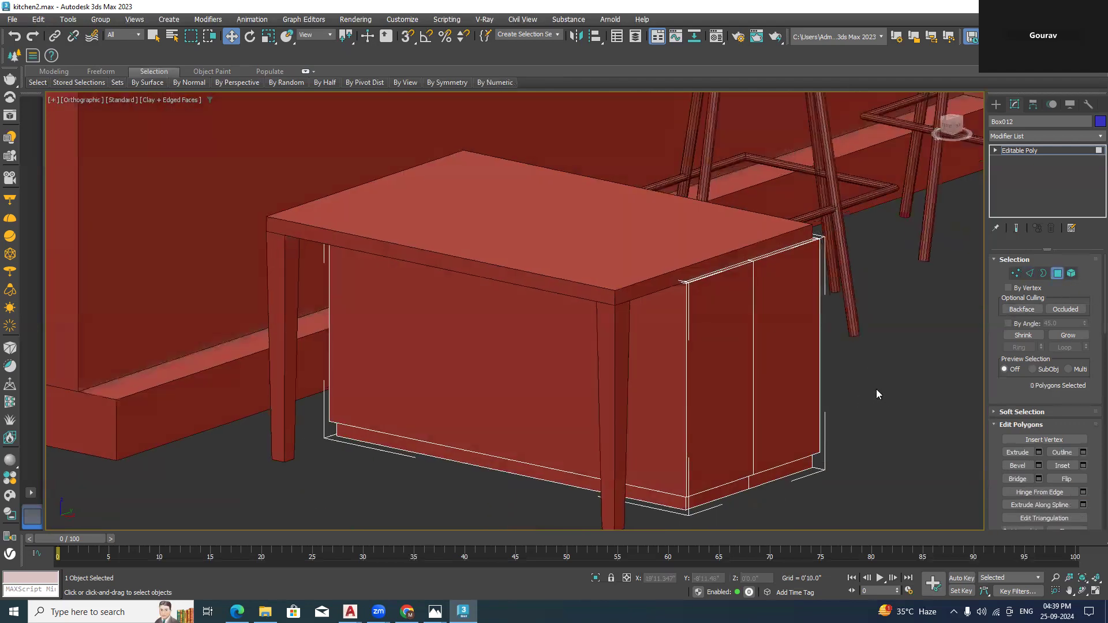
# Check the vertical dividing edge on the cabinet's end face in wireframe display and return to shaded display
pyautogui.click(756, 382)
pyautogui.click(749, 384)
pyautogui.press('2')
pyautogui.click(754, 360)
pyautogui.press('F3')
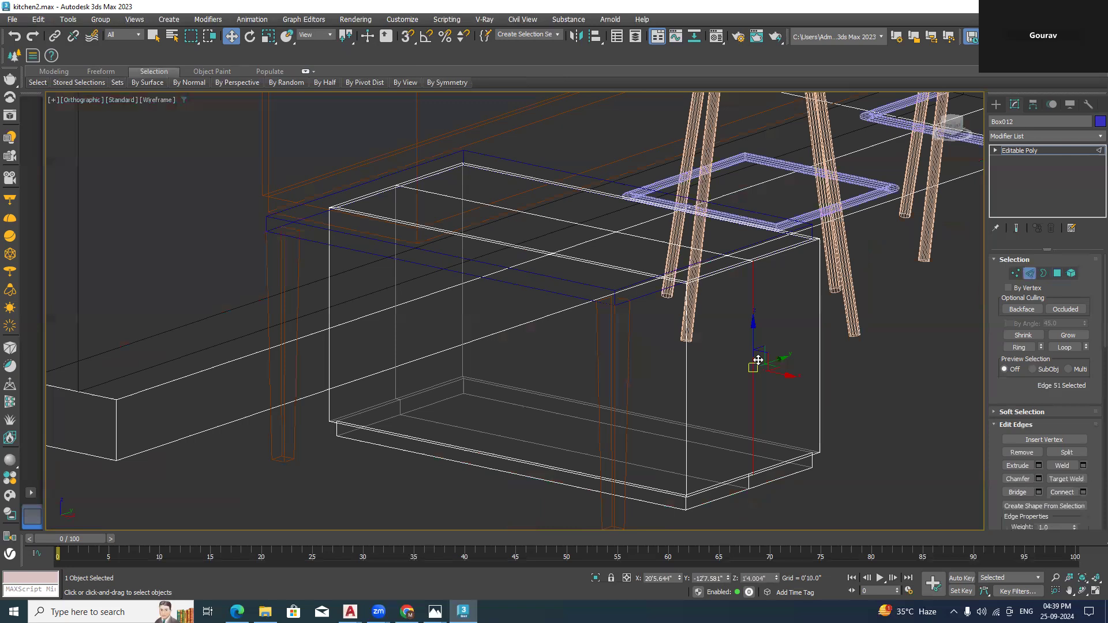
pyautogui.press('F3')
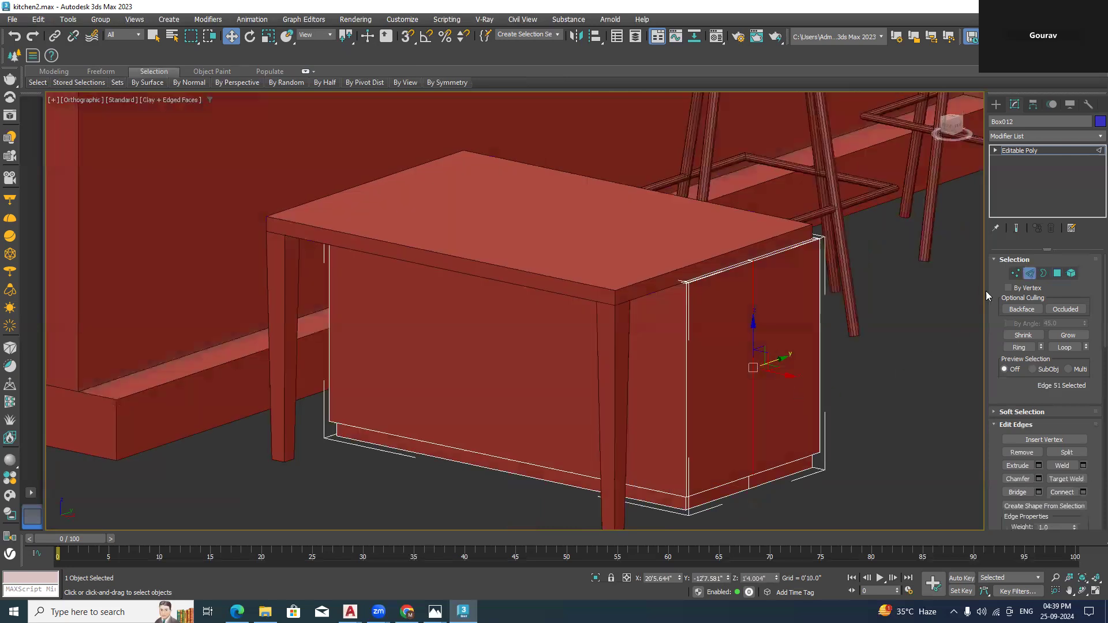
pyautogui.click(1058, 273)
pyautogui.scroll(-2, 836, 354)
pyautogui.moveTo(862, 350); pyautogui.dragTo(417, 359)
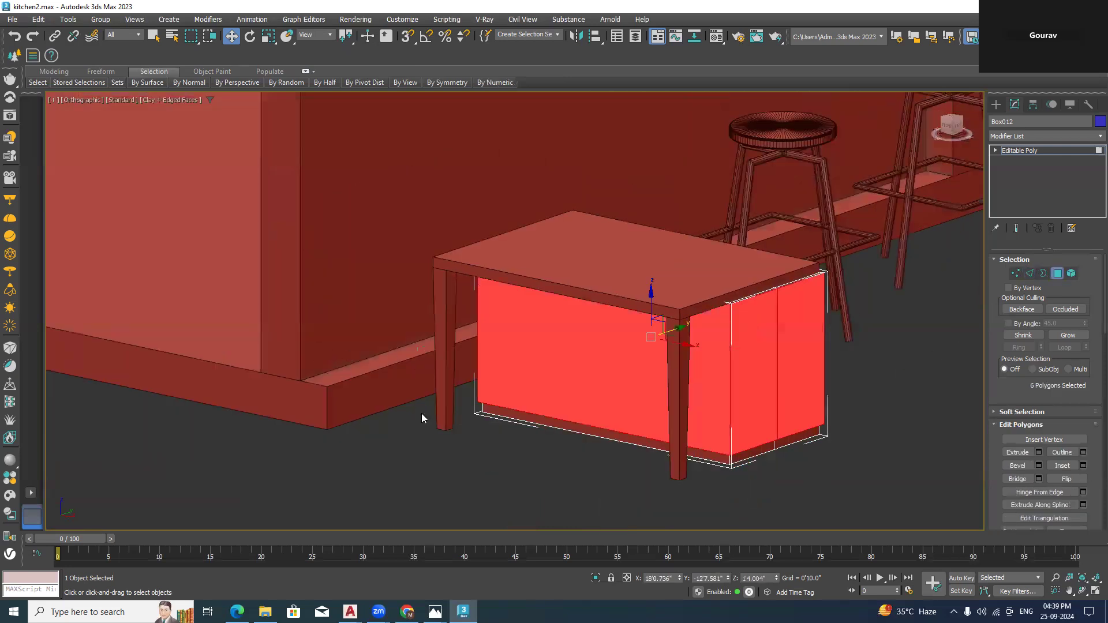
pyautogui.click(1083, 466)
pyautogui.click(534, 317)
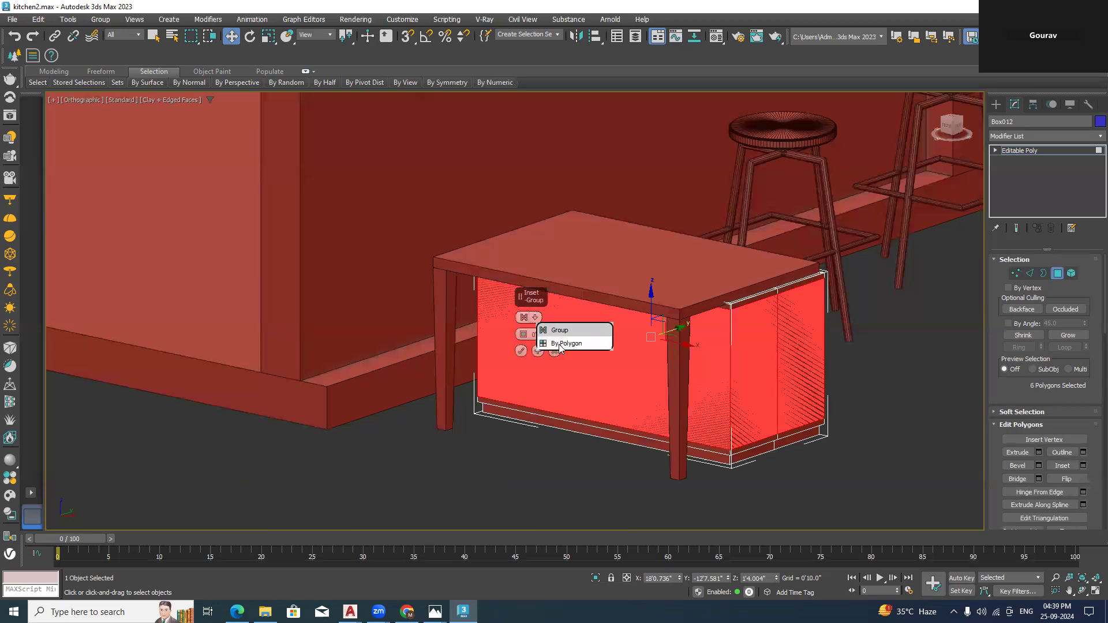
pyautogui.click(559, 344)
pyautogui.scroll(2, 562, 382)
pyautogui.moveTo(555, 383)
pyautogui.keyDown('alt'); pyautogui.mouseDown(button='middle')
pyautogui.moveTo(539, 386)
pyautogui.moveTo(596, 401)
pyautogui.moveTo(554, 361)
pyautogui.mouseUp(button='middle'); pyautogui.keyUp('alt')
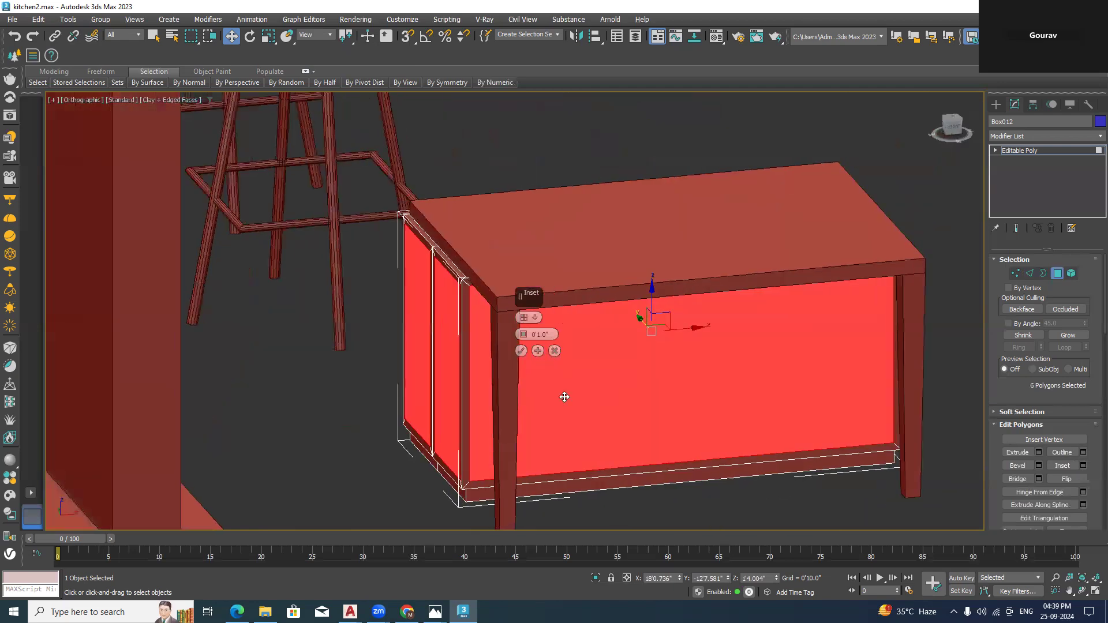
pyautogui.scroll(2, 564, 397)
pyautogui.click(556, 352)
pyautogui.scroll(-4, 579, 363)
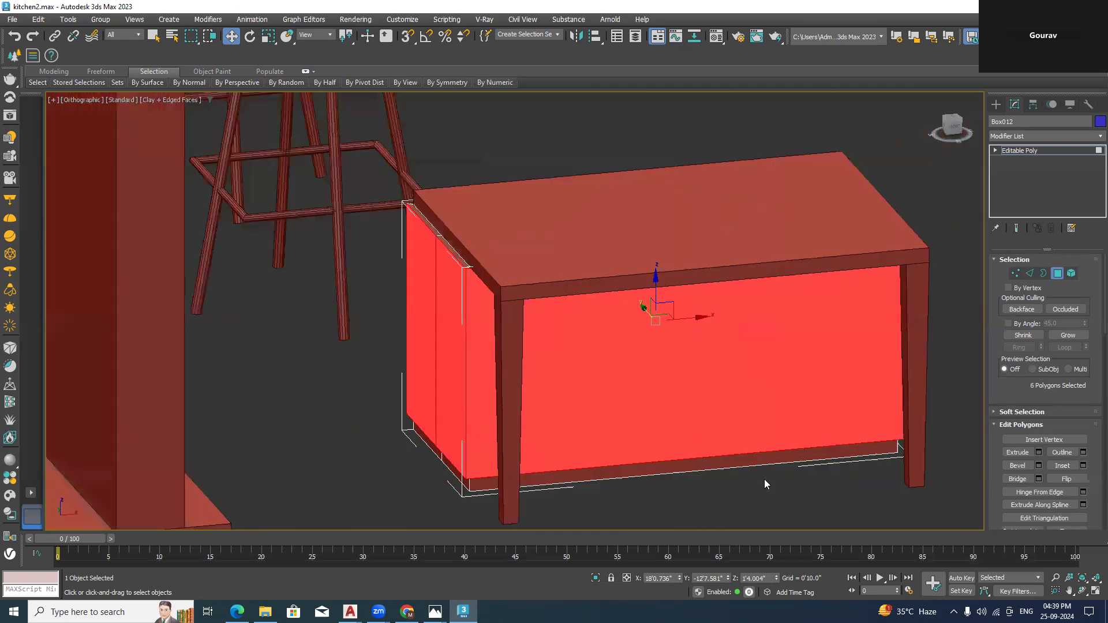
# Connect the horizontal edges along the cabinet's long sides with three segments, dividing each side into four vertical panels
pyautogui.click(764, 479)
pyautogui.click(726, 450)
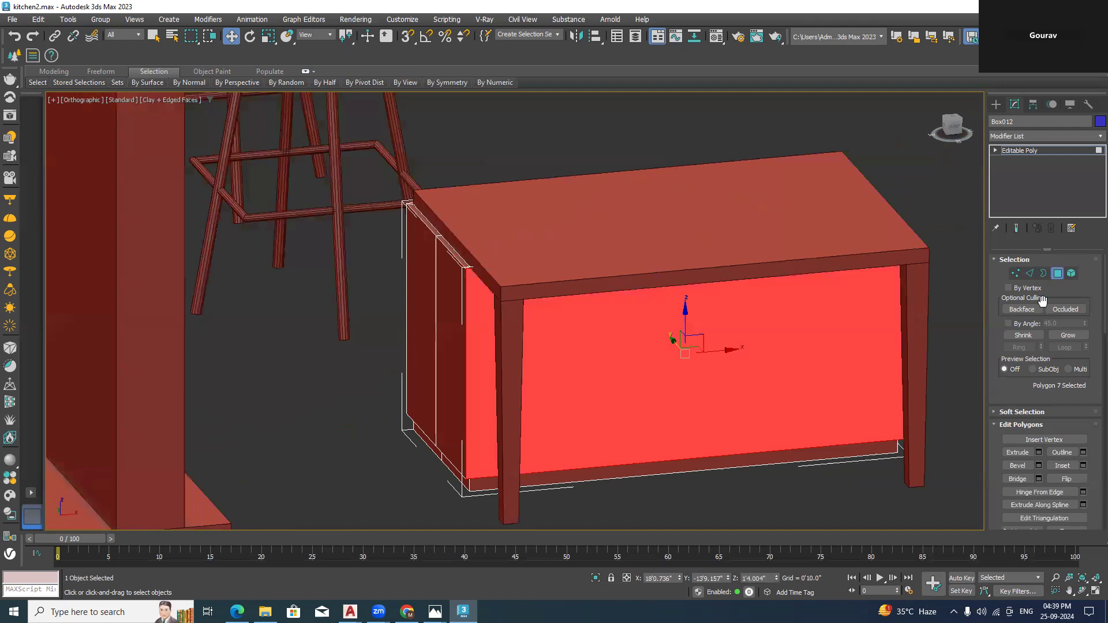
pyautogui.press('2')
pyautogui.click(717, 499)
pyautogui.doubleClick(718, 499)
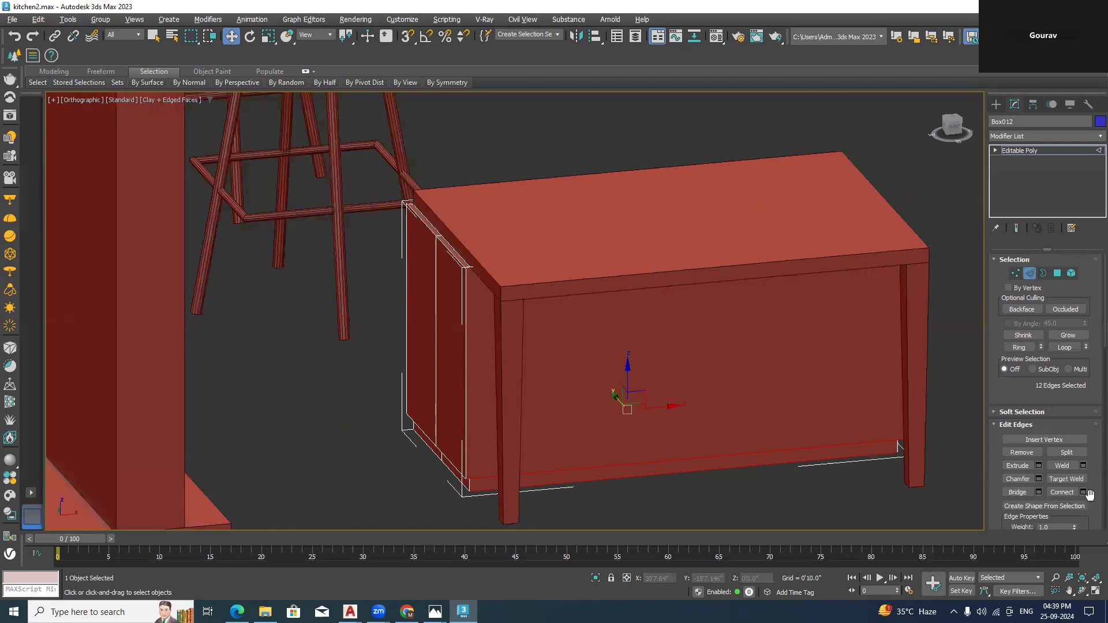
pyautogui.click(1084, 493)
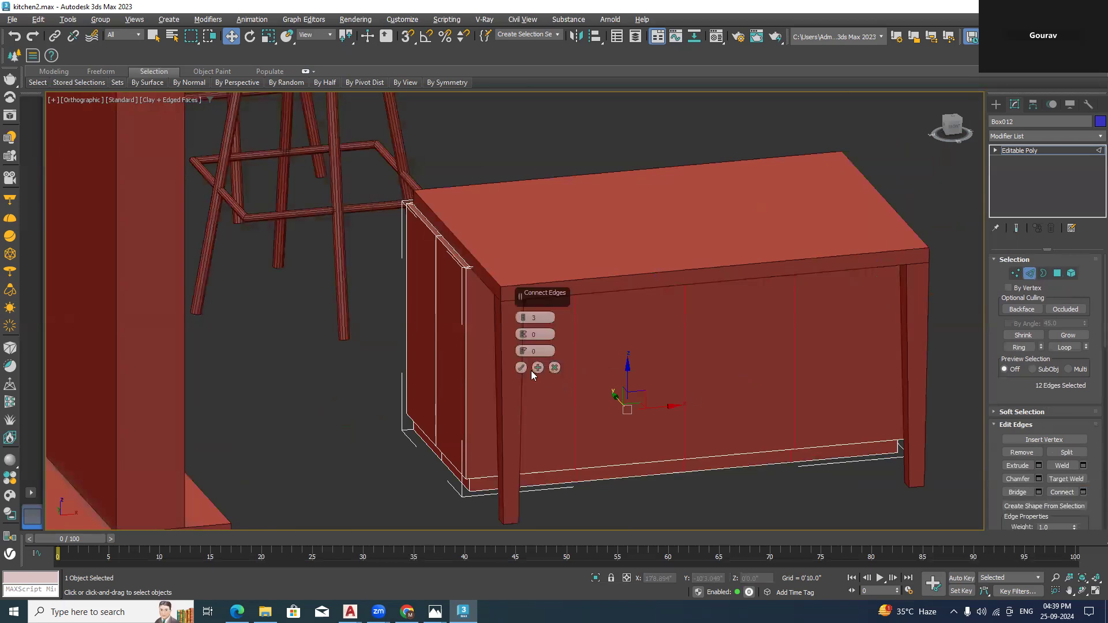
pyautogui.click(521, 369)
# Select the twelve upright side polygons above the plinth and inset each one separately by 1.0"
pyautogui.click(1057, 274)
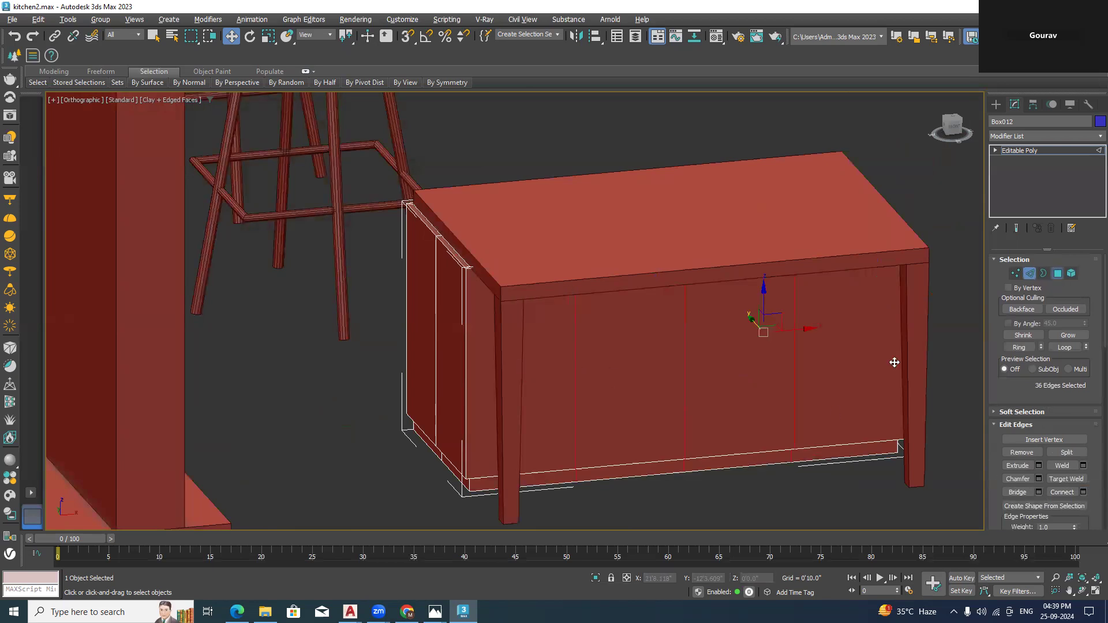
pyautogui.scroll(-3, 900, 363)
pyautogui.moveTo(463, 344); pyautogui.dragTo(463, 345)
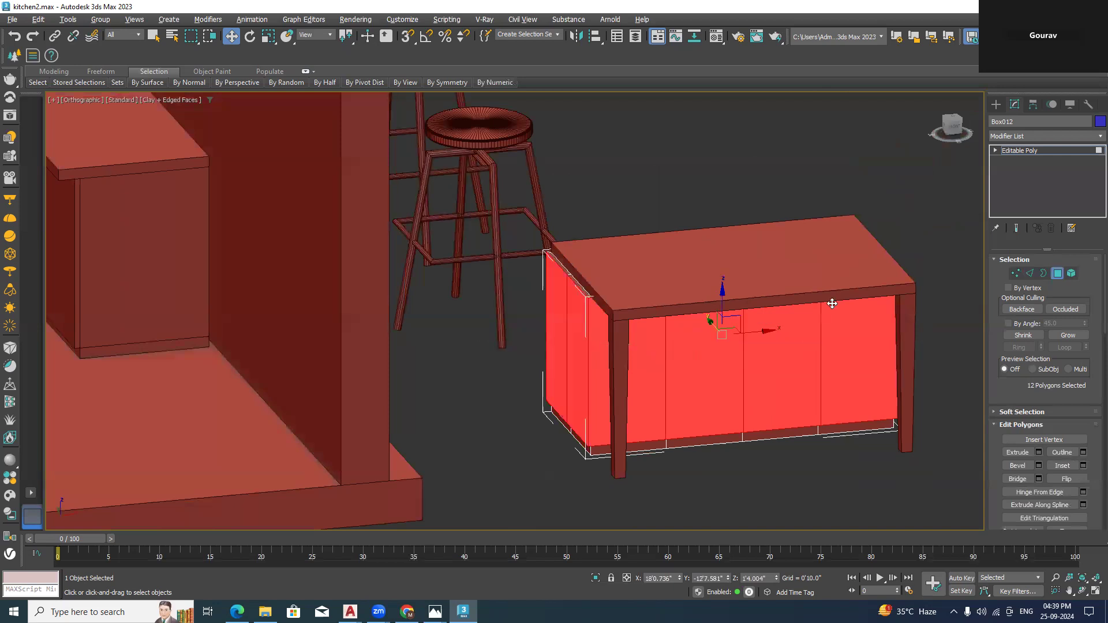
pyautogui.click(953, 126)
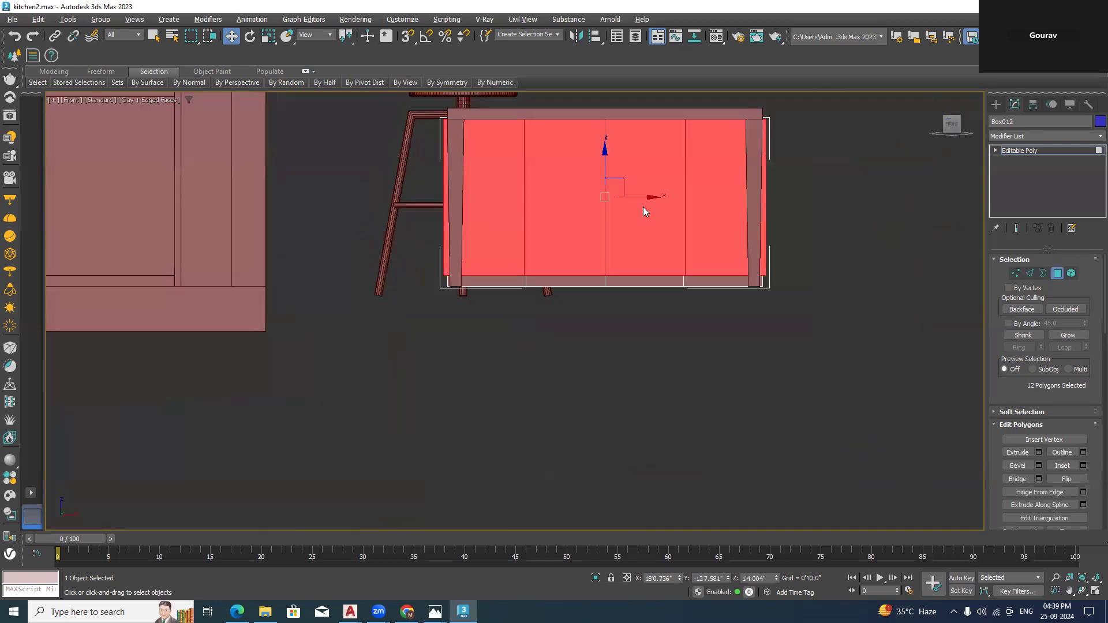
pyautogui.keyDown('alt'); pyautogui.moveTo(661, 393); pyautogui.dragTo(699, 417, button='middle'); pyautogui.keyUp('alt')
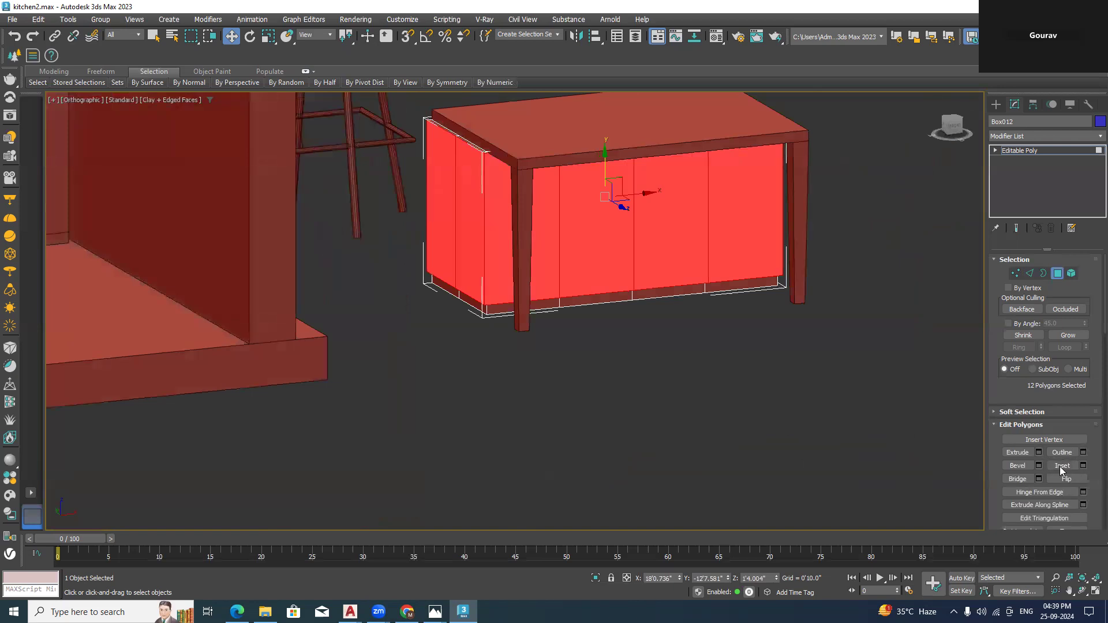
pyautogui.click(1083, 466)
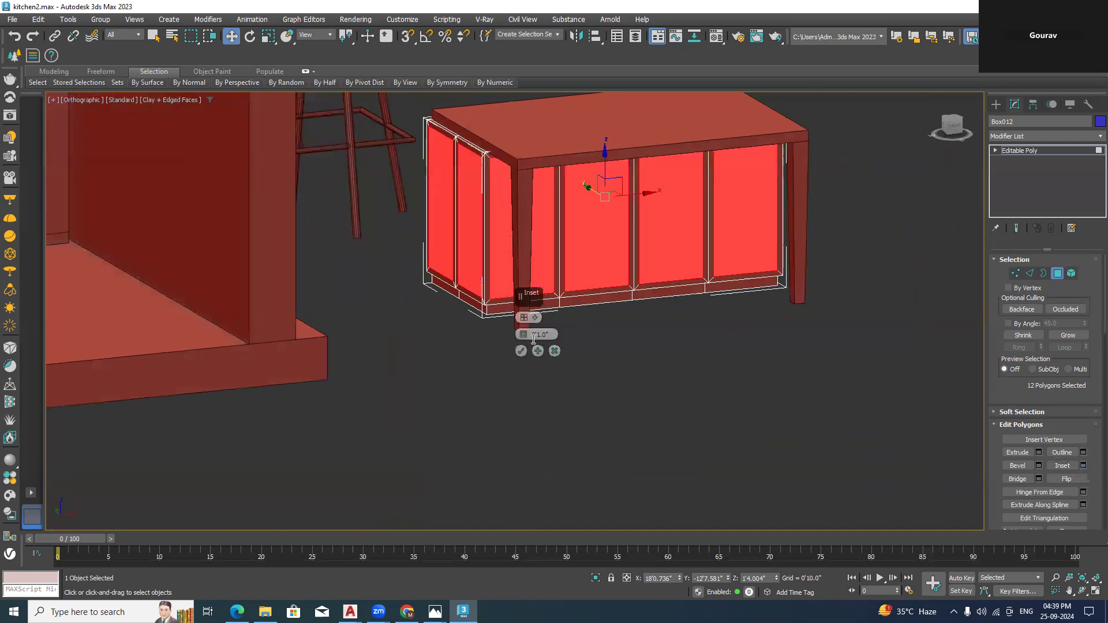
pyautogui.click(521, 351)
# Bevel the twelve inset panels inward with height -0'0.384" and outline -0'1.0", and finish editing the cabinet
pyautogui.scroll(5, 564, 300)
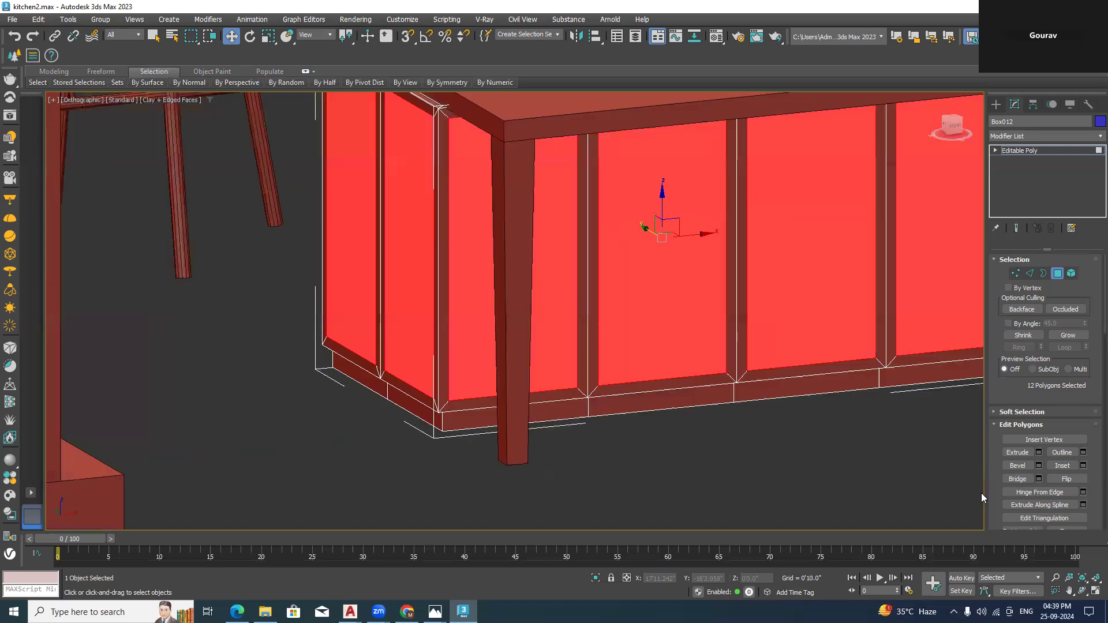
pyautogui.click(1039, 466)
pyautogui.moveTo(528, 334); pyautogui.dragTo(578, 452)
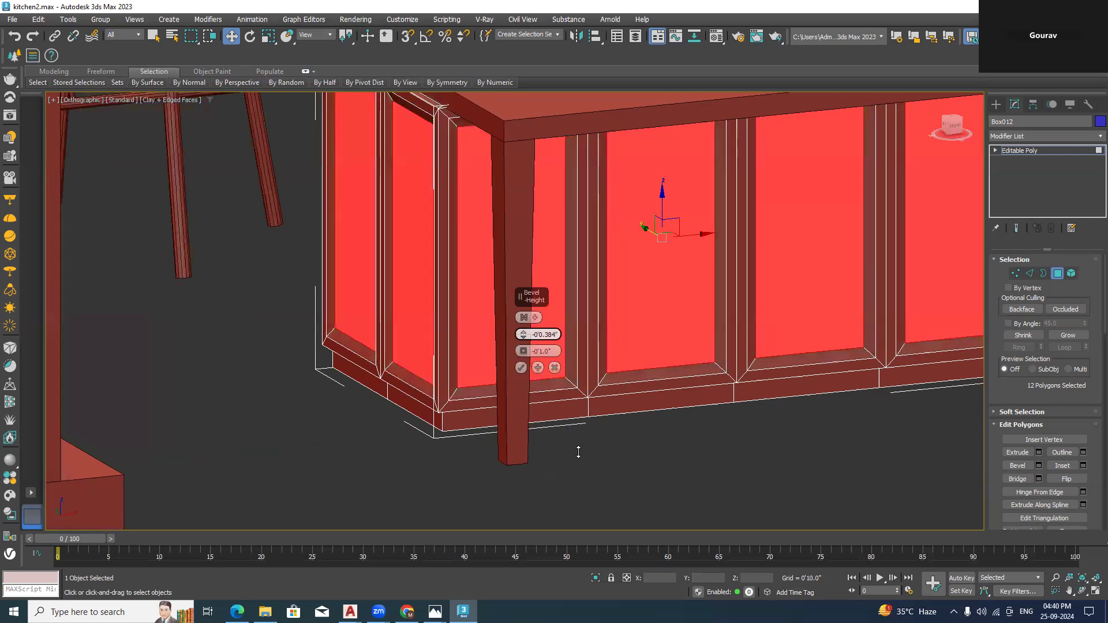
pyautogui.scroll(5, 602, 363)
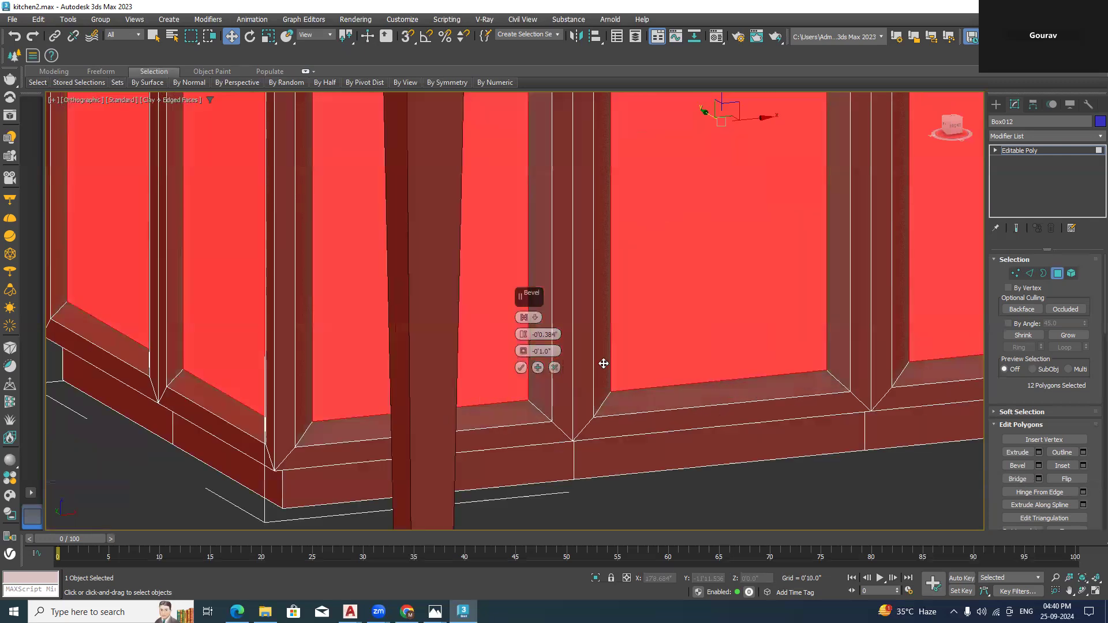
pyautogui.click(521, 368)
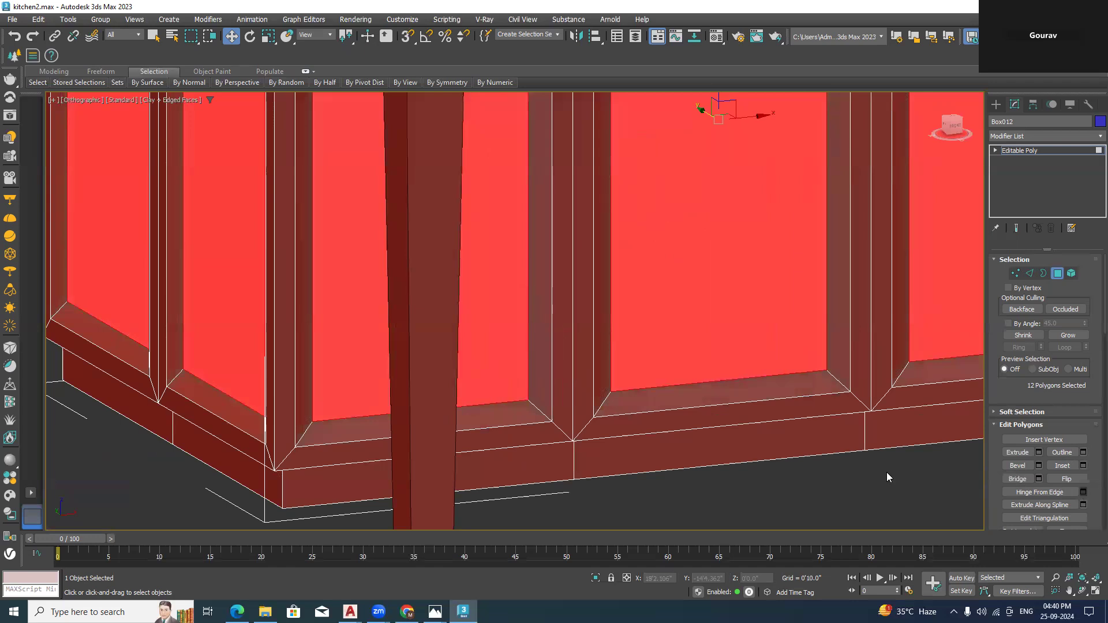
pyautogui.click(863, 491)
pyautogui.scroll(-6, 851, 476)
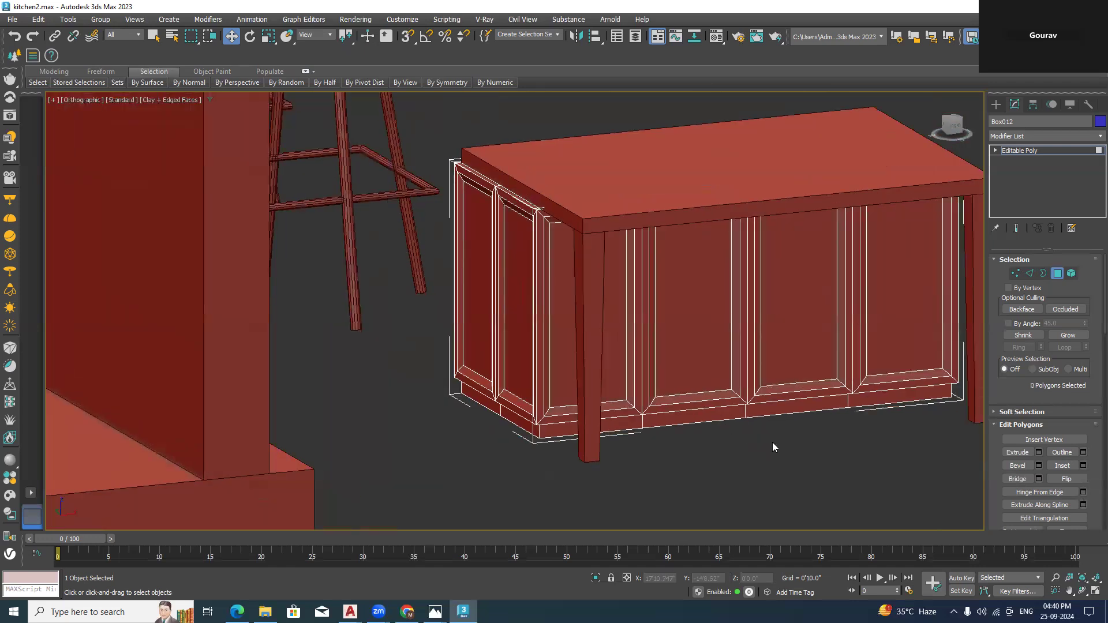
pyautogui.scroll(-3, 772, 442)
pyautogui.click(996, 105)
pyautogui.click(792, 174)
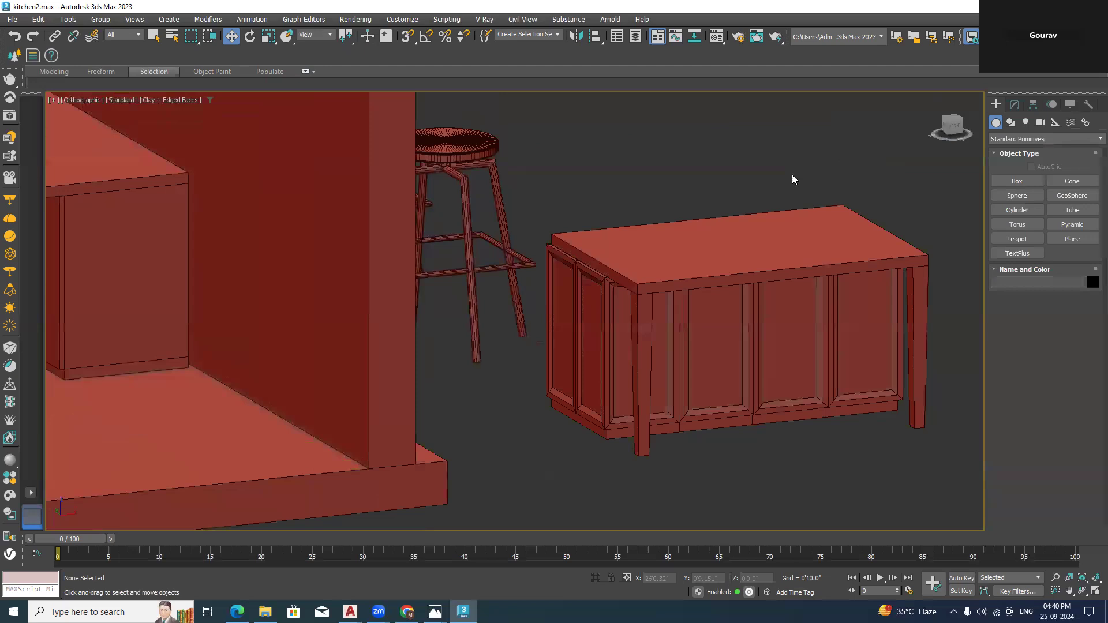
# Compare the island's tabletop with the reference photo, and open the table group to select its tabletop box
pyautogui.click(725, 225)
pyautogui.scroll(5, 588, 271)
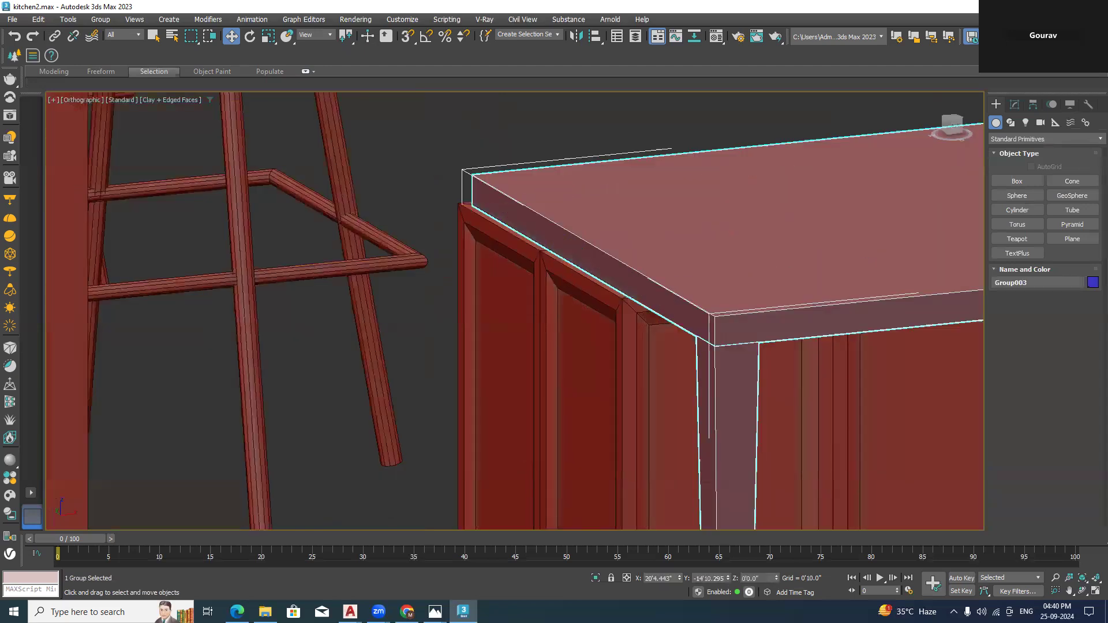
pyautogui.hotkey('alt', 'Tab')
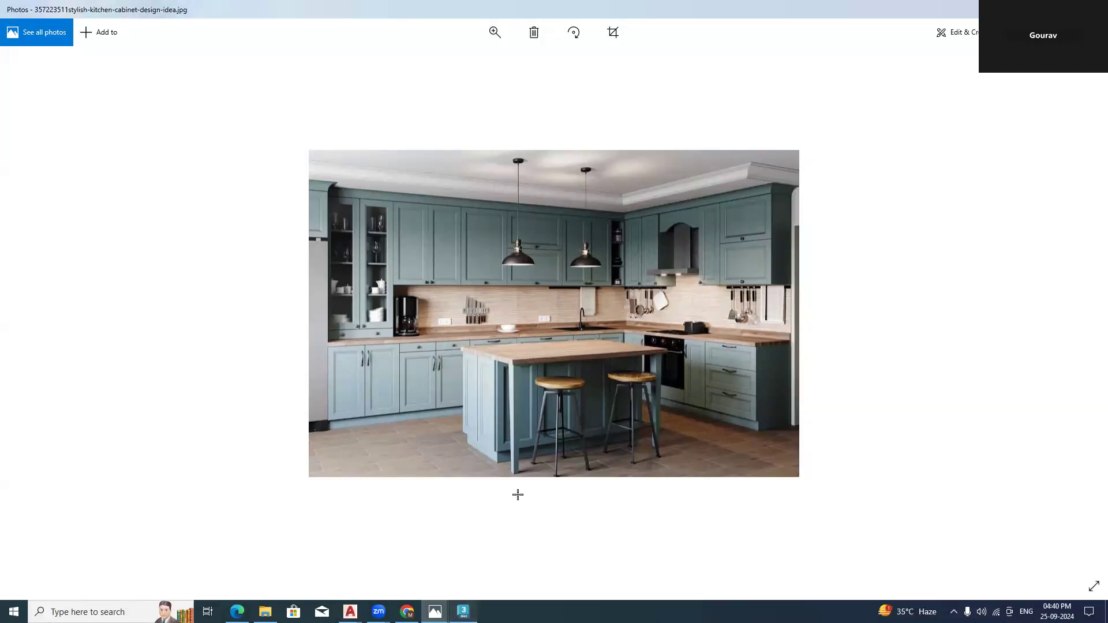
pyautogui.hotkey('alt', 'Tab')
pyautogui.scroll(-4, 638, 237)
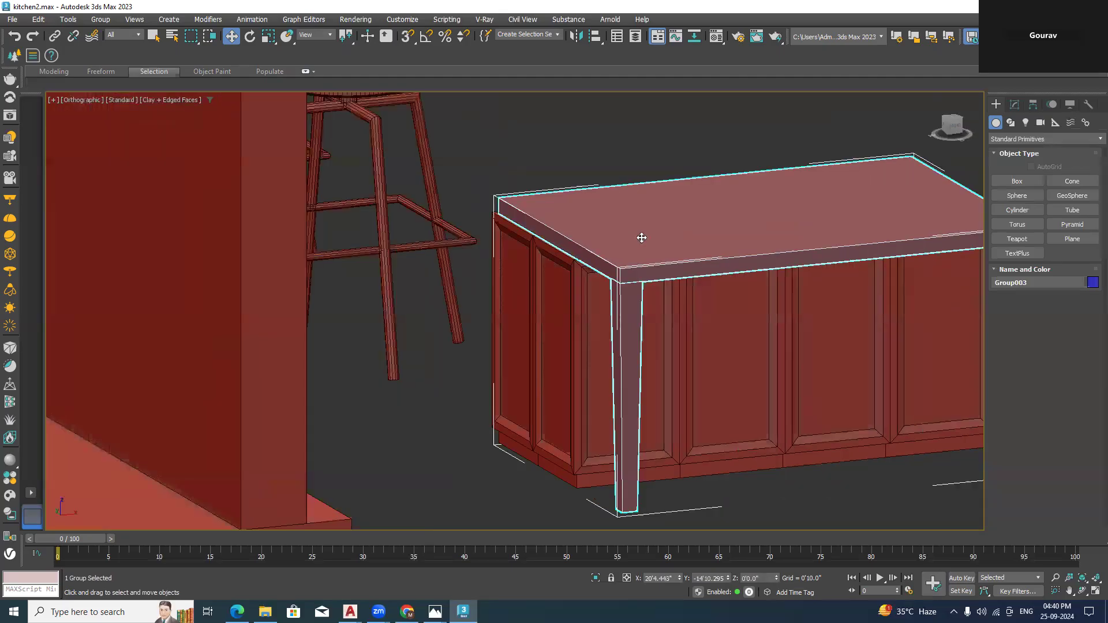
pyautogui.click(1015, 104)
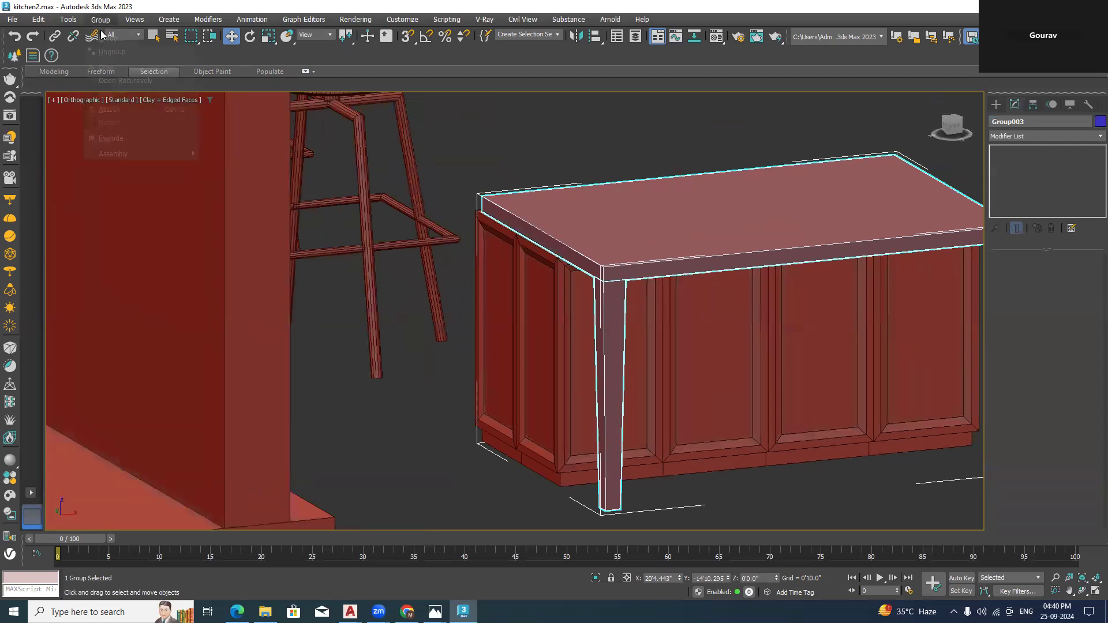
pyautogui.click(101, 20)
pyautogui.click(124, 68)
pyautogui.click(612, 186)
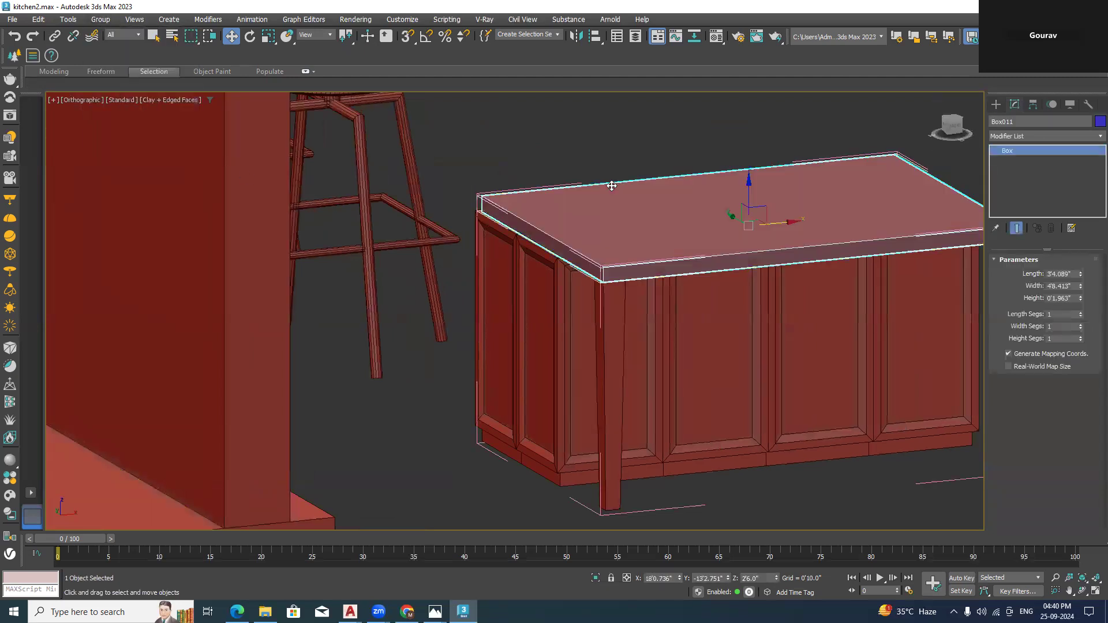
# Move the vertices at both ends of the panelled cabinet slightly inward in the front view to narrow it under the tabletop
pyautogui.click(520, 319)
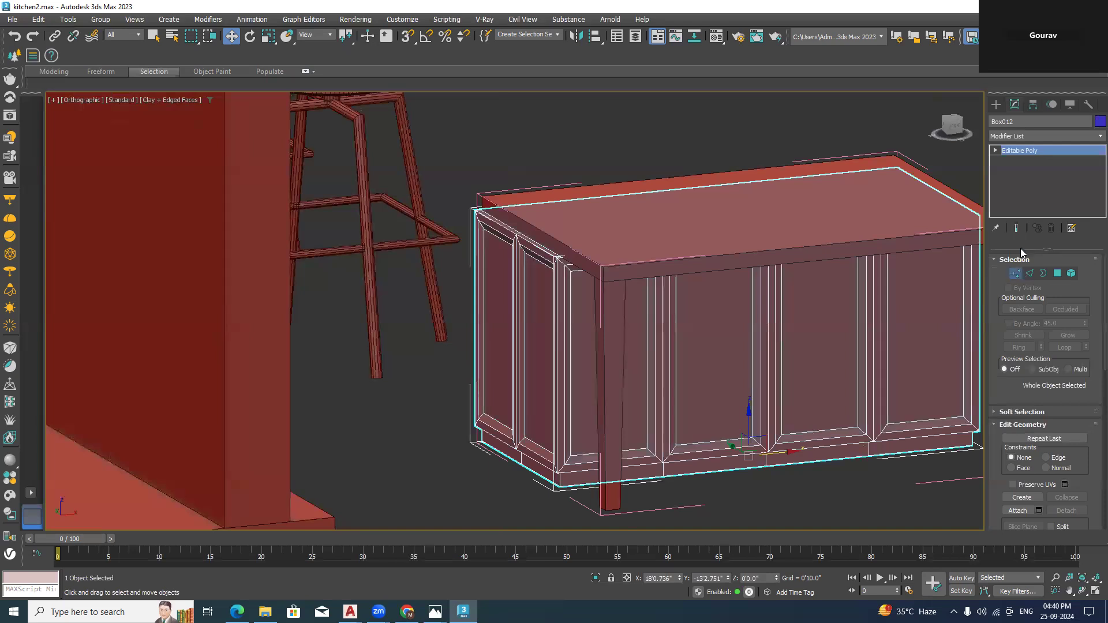
pyautogui.click(1015, 273)
pyautogui.click(955, 127)
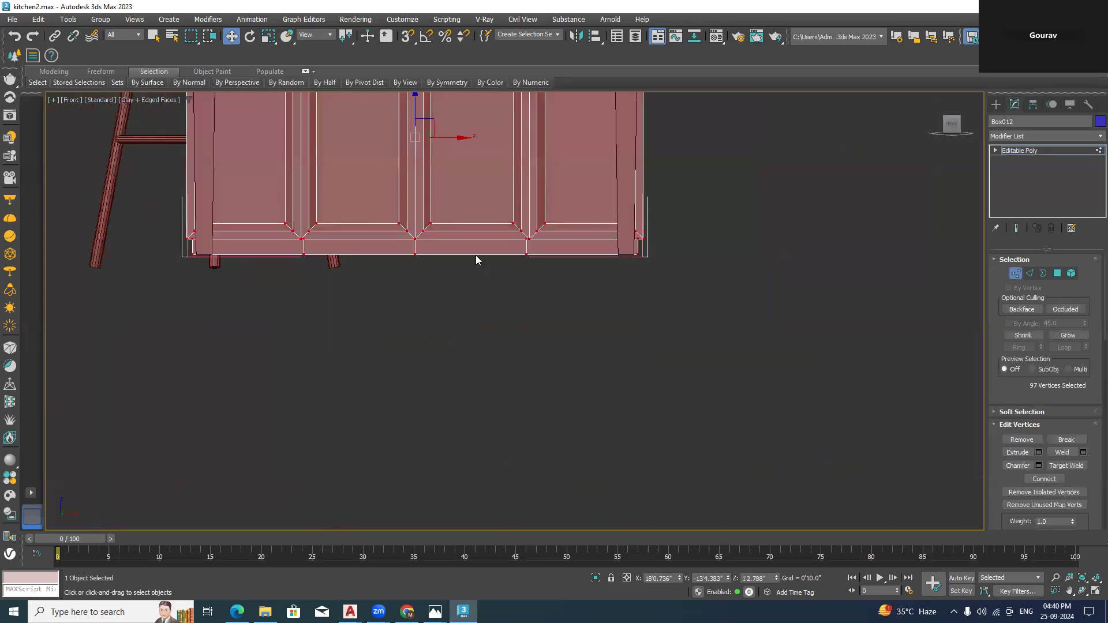
pyautogui.scroll(-2, 427, 243)
pyautogui.moveTo(324, 131); pyautogui.dragTo(423, 434)
pyautogui.scroll(2, 376, 271)
pyautogui.moveTo(385, 268); pyautogui.dragTo(392, 269)
pyautogui.click(840, 123)
pyautogui.moveTo(775, 455); pyautogui.dragTo(776, 454)
pyautogui.moveTo(850, 271); pyautogui.dragTo(842, 269)
pyautogui.scroll(-2, 852, 291)
pyautogui.keyDown('alt'); pyautogui.moveTo(850, 304); pyautogui.dragTo(945, 168, button='middle'); pyautogui.keyUp('alt')
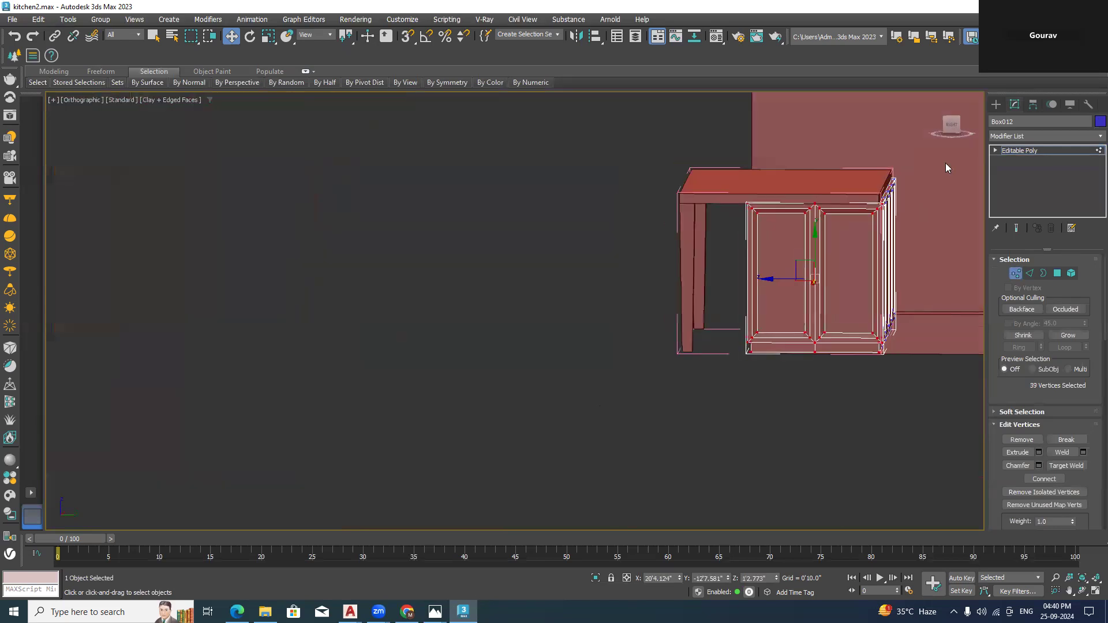
# Select all the cabinet's vertices in the right view and shift them slightly toward the table legs' overhang
pyautogui.moveTo(899, 164); pyautogui.dragTo(745, 368)
pyautogui.scroll(2, 890, 262)
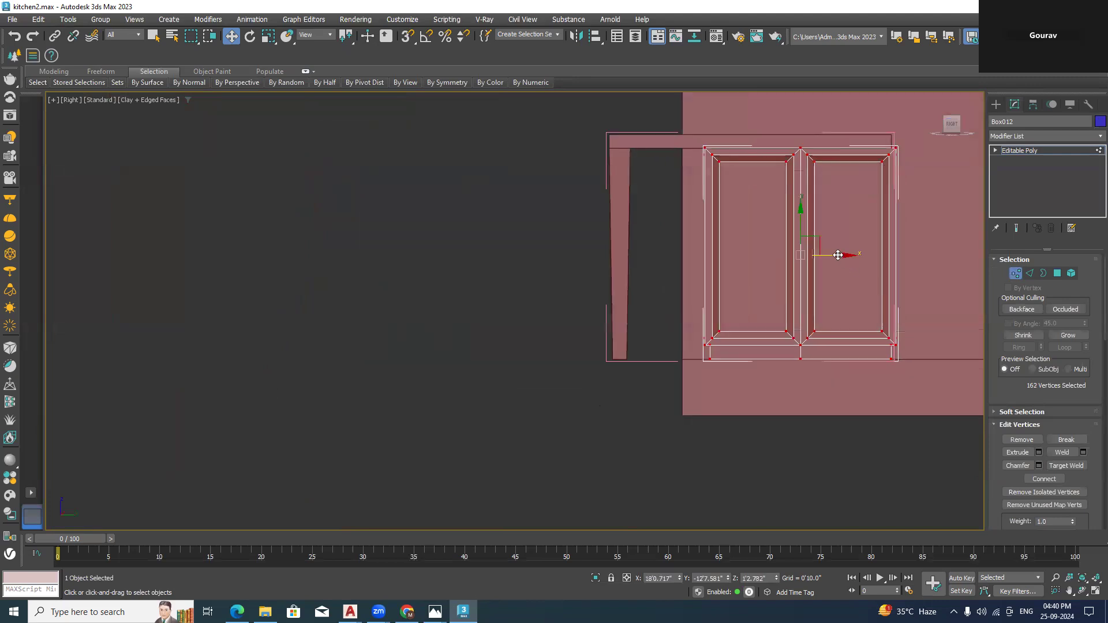
pyautogui.moveTo(838, 254); pyautogui.dragTo(834, 254)
pyautogui.scroll(3, 921, 174)
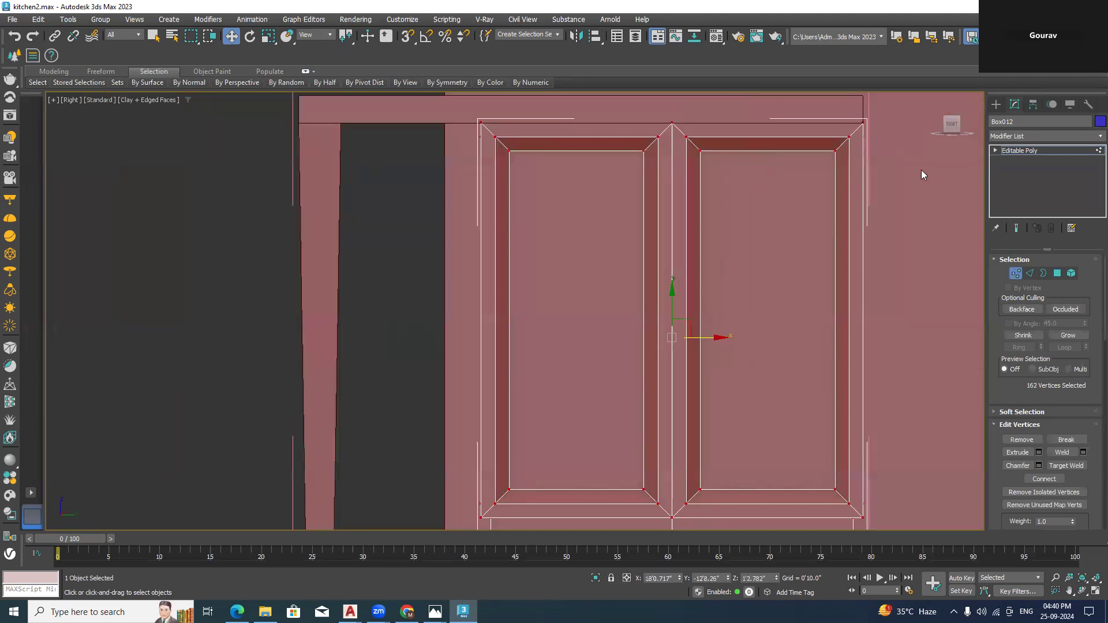
pyautogui.moveTo(907, 181); pyautogui.dragTo(807, 260, button='middle')
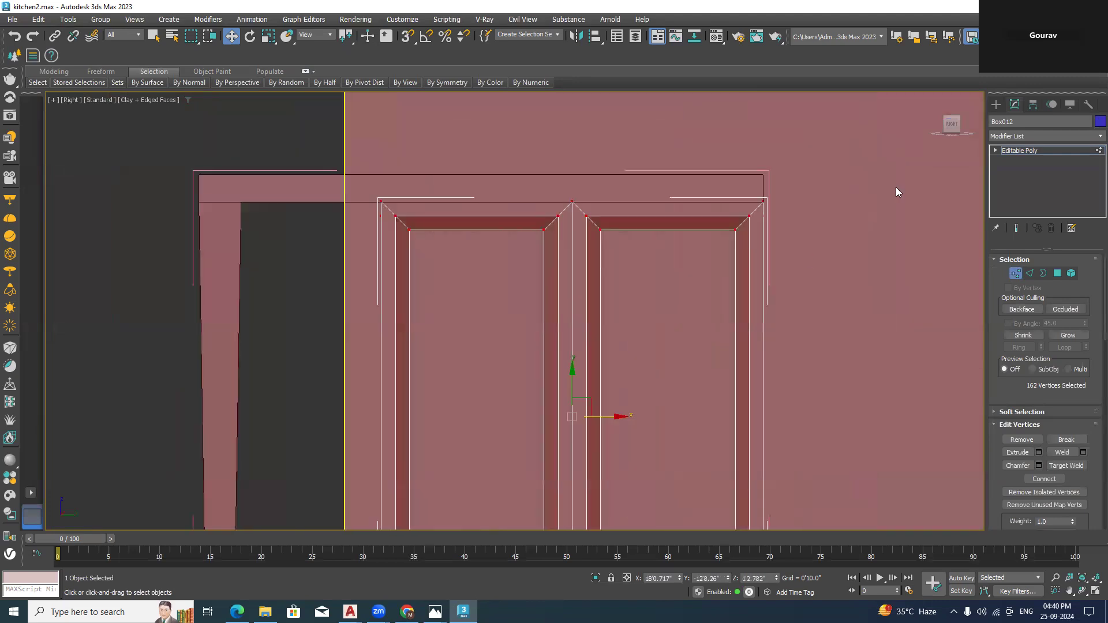
# Turn on 3D snapping and align the cabinet's upper back corner with the tabletop's lower corner by endpoint
pyautogui.click(995, 105)
pyautogui.scroll(3, 823, 230)
pyautogui.scroll(2, 833, 202)
pyautogui.scroll(-3, 833, 201)
pyautogui.click(407, 36)
pyautogui.scroll(5, 719, 193)
pyautogui.scroll(-5, 801, 315)
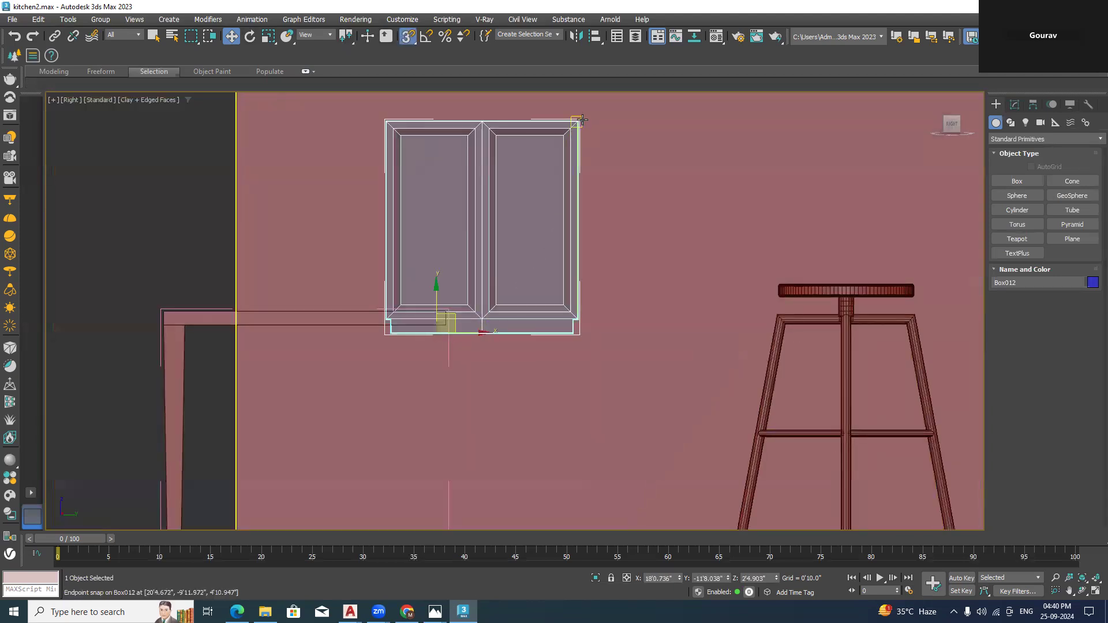
pyautogui.moveTo(581, 120); pyautogui.dragTo(448, 324)
pyautogui.scroll(5, 523, 334)
pyautogui.click(522, 334)
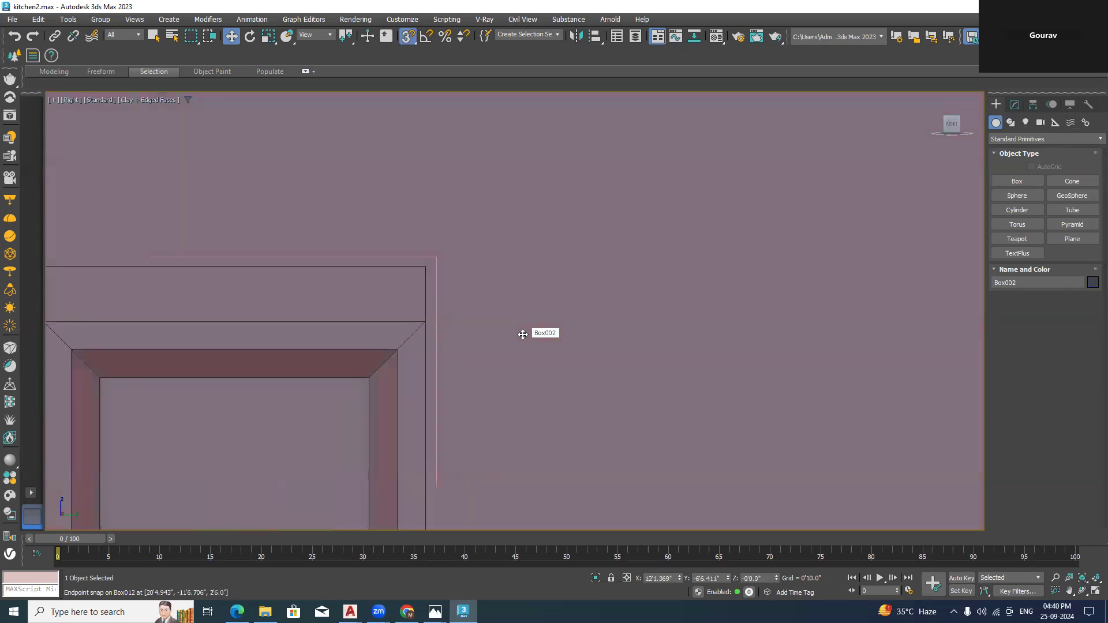
pyautogui.scroll(-5, 522, 335)
pyautogui.keyDown('alt'); pyautogui.moveTo(528, 343); pyautogui.dragTo(524, 307, button='middle'); pyautogui.keyUp('alt')
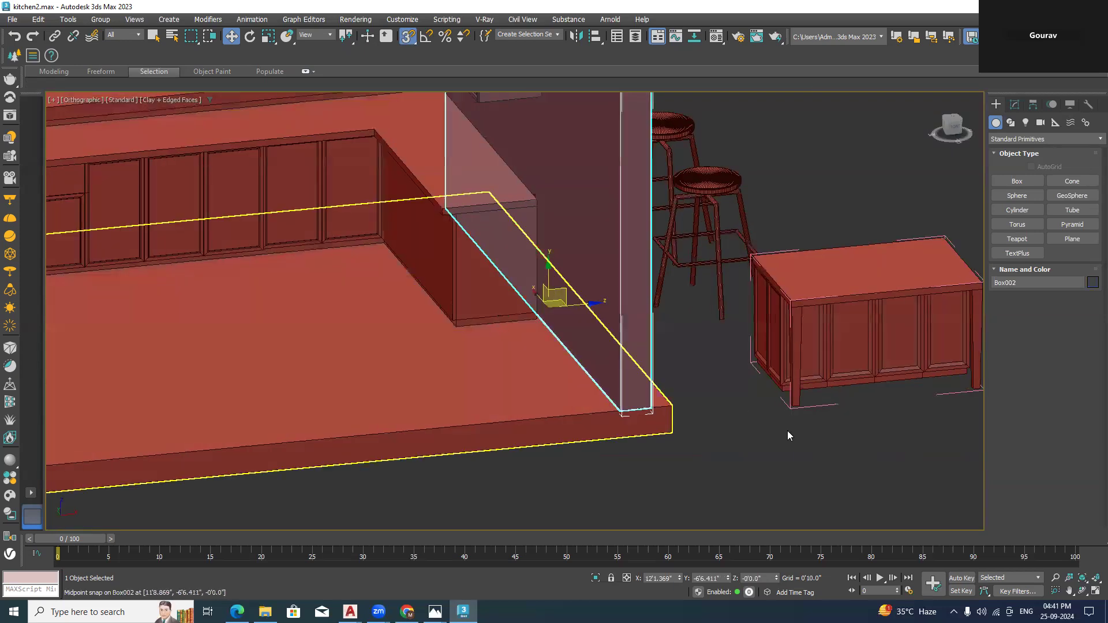
# Close the opened group of the island's tabletop and legs
pyautogui.click(892, 432)
pyautogui.click(887, 293)
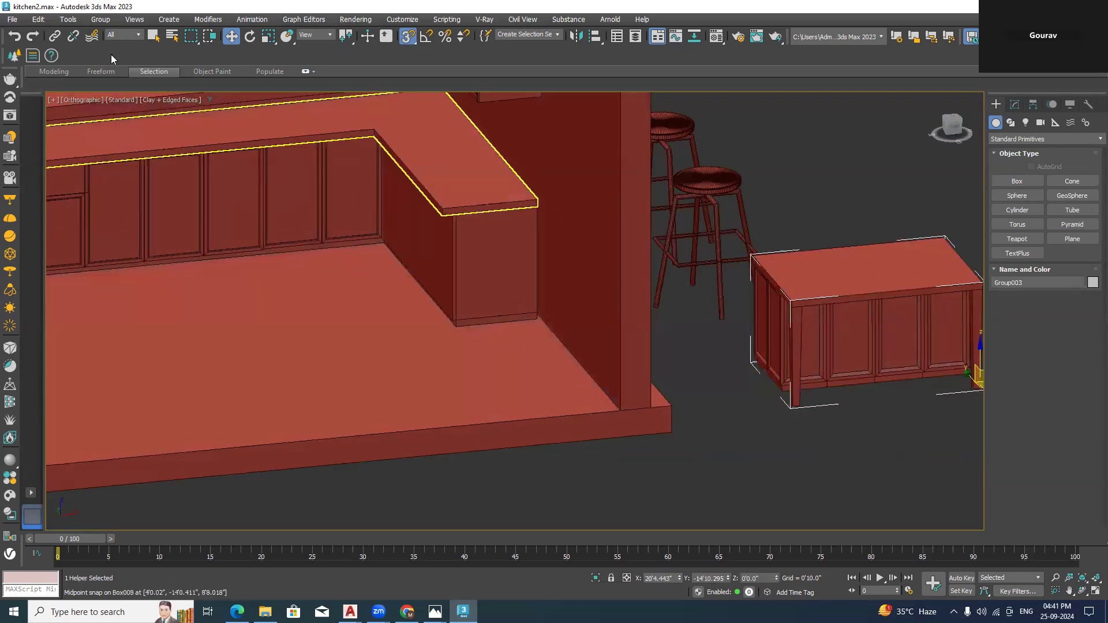
pyautogui.click(100, 19)
pyautogui.click(110, 94)
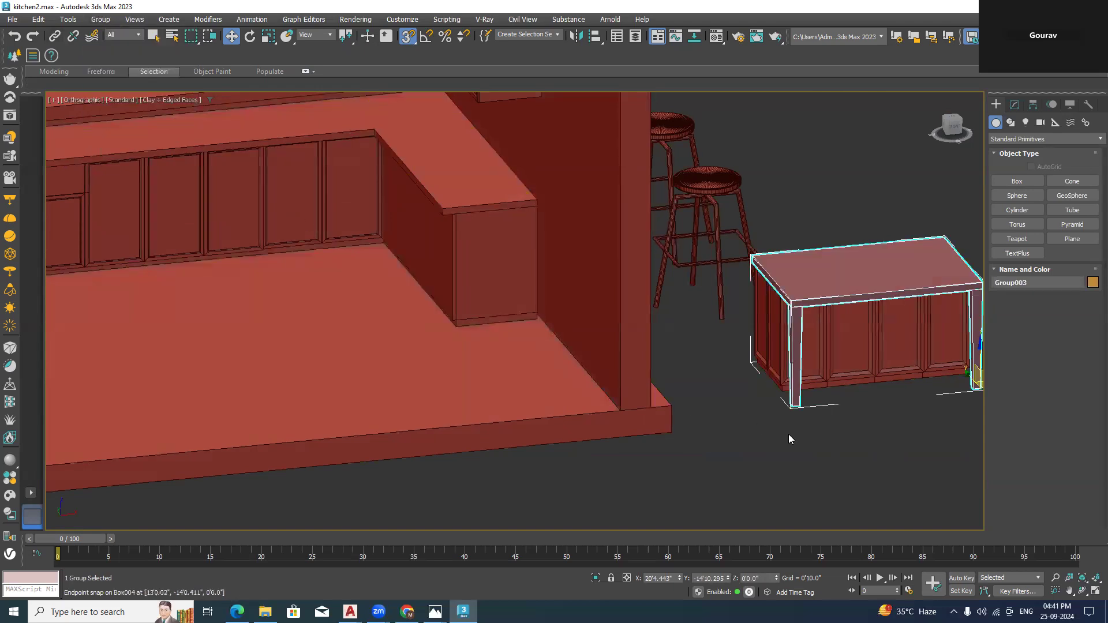
pyautogui.click(100, 20)
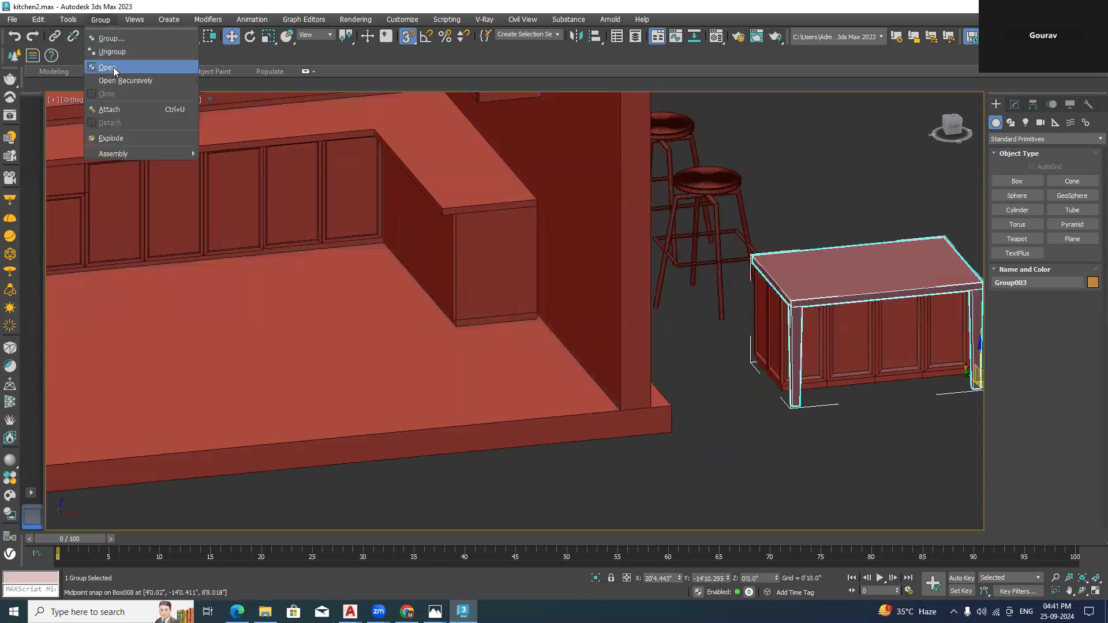
pyautogui.click(840, 468)
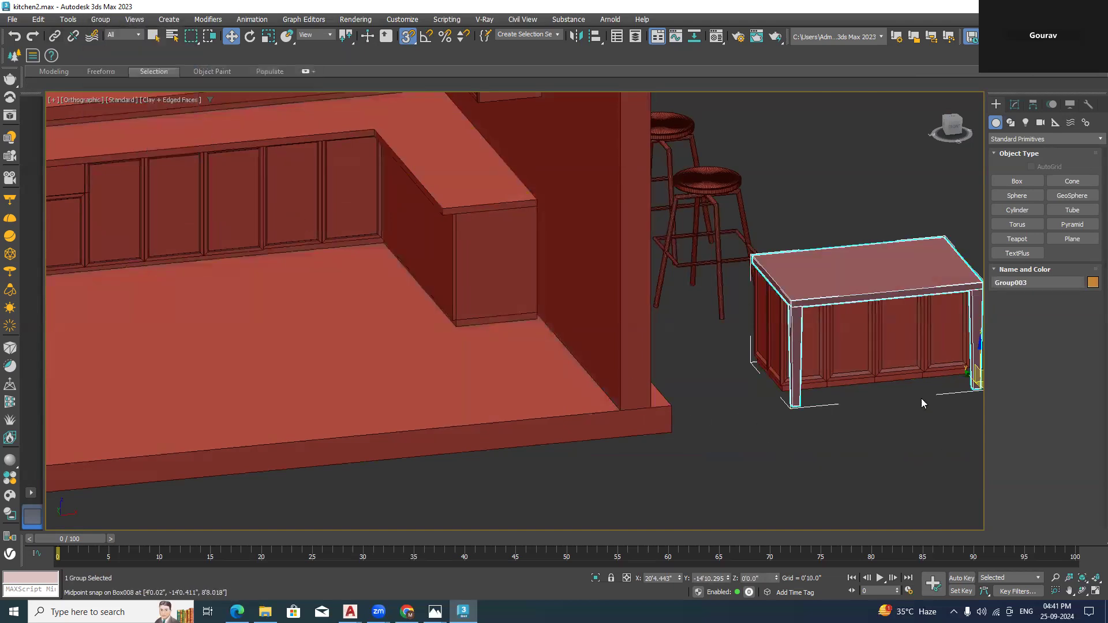
# Select the island table together with its panelled cabinet and move both into the room, clear of the L-shaped counters, in the top view
pyautogui.moveTo(834, 262); pyautogui.dragTo(832, 258)
pyautogui.scroll(-3, 871, 324)
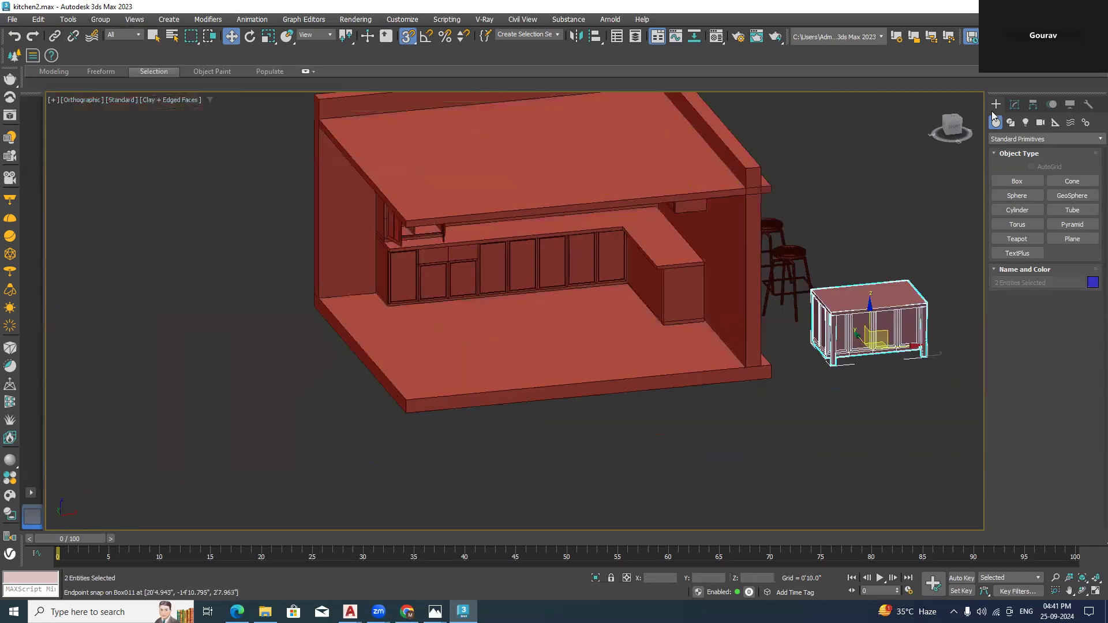
pyautogui.click(955, 119)
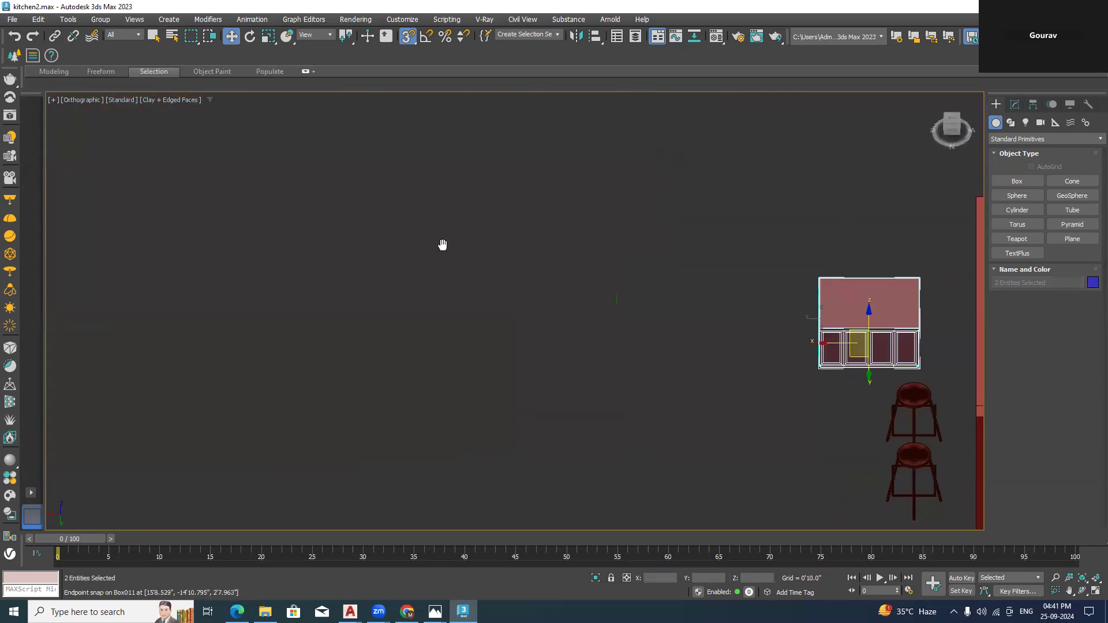
pyautogui.moveTo(443, 245); pyautogui.dragTo(897, 130, button='middle')
pyautogui.click(953, 120)
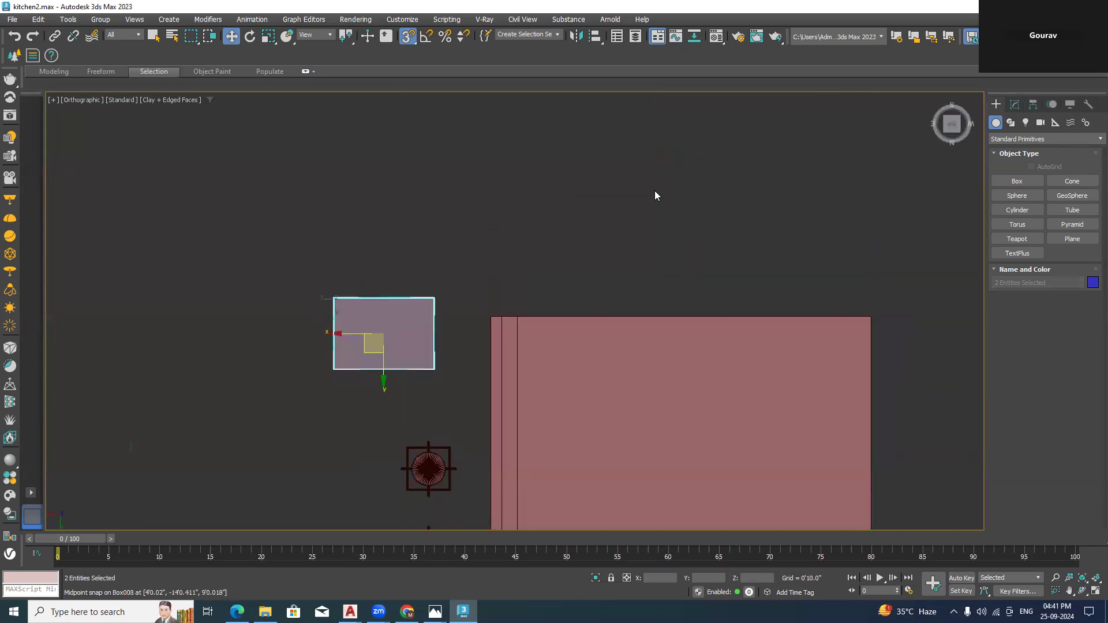
pyautogui.press('F3')
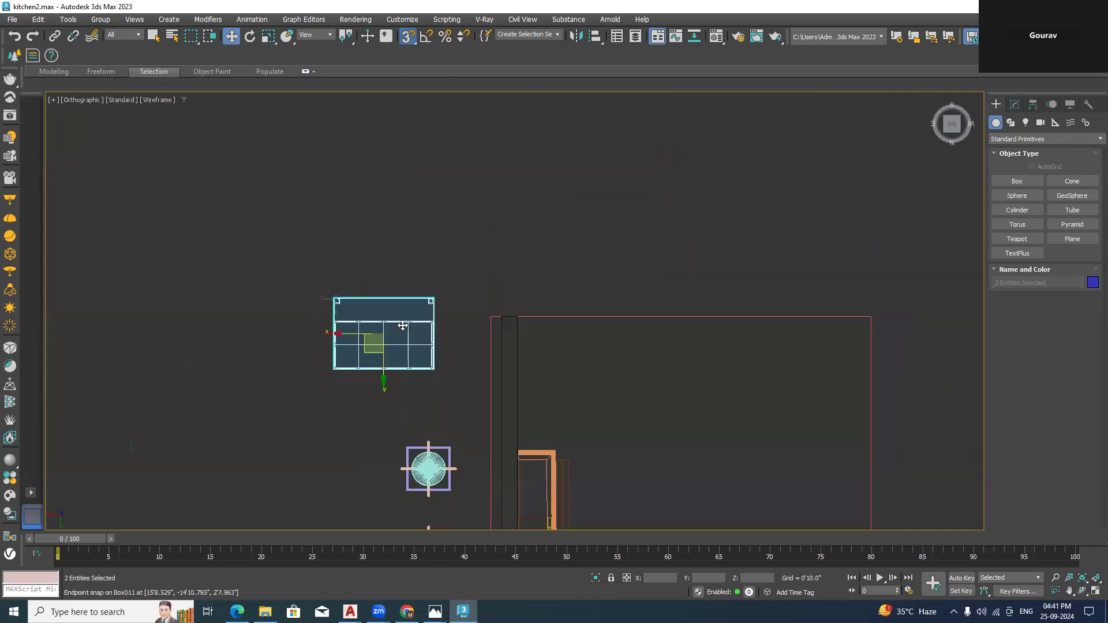
pyautogui.moveTo(349, 335); pyautogui.dragTo(693, 524)
pyautogui.moveTo(709, 496); pyautogui.dragTo(676, 389, button='middle')
pyautogui.moveTo(664, 414); pyautogui.dragTo(665, 447)
pyautogui.click(341, 338)
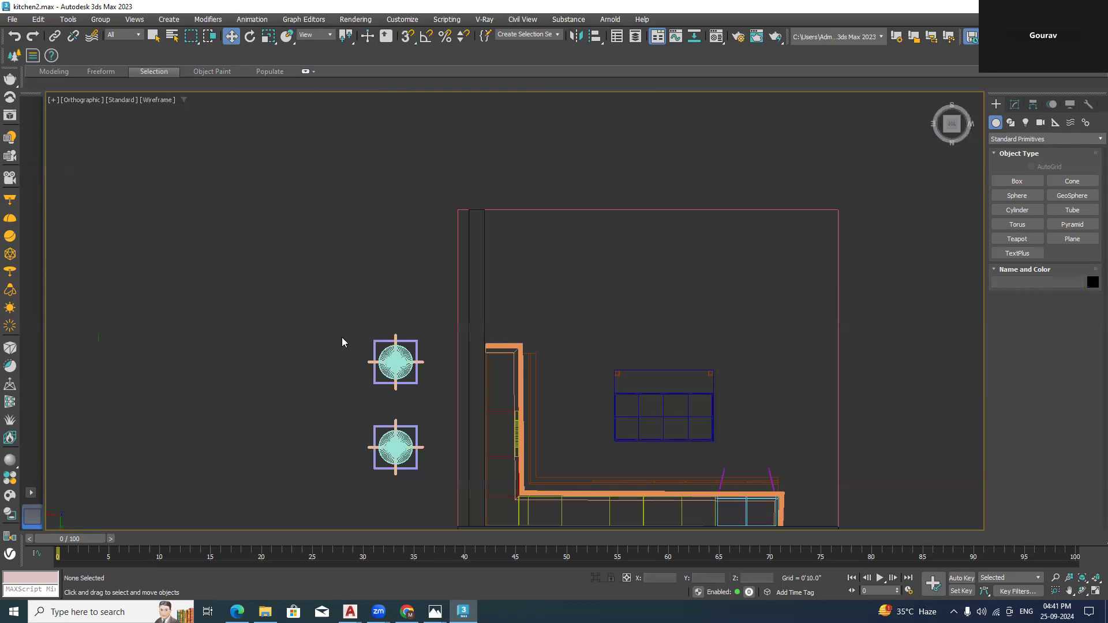
# Move one of the bar stools from outside the room to the open overhang side of the island in the top view
pyautogui.click(373, 362)
pyautogui.moveTo(524, 364); pyautogui.dragTo(625, 363)
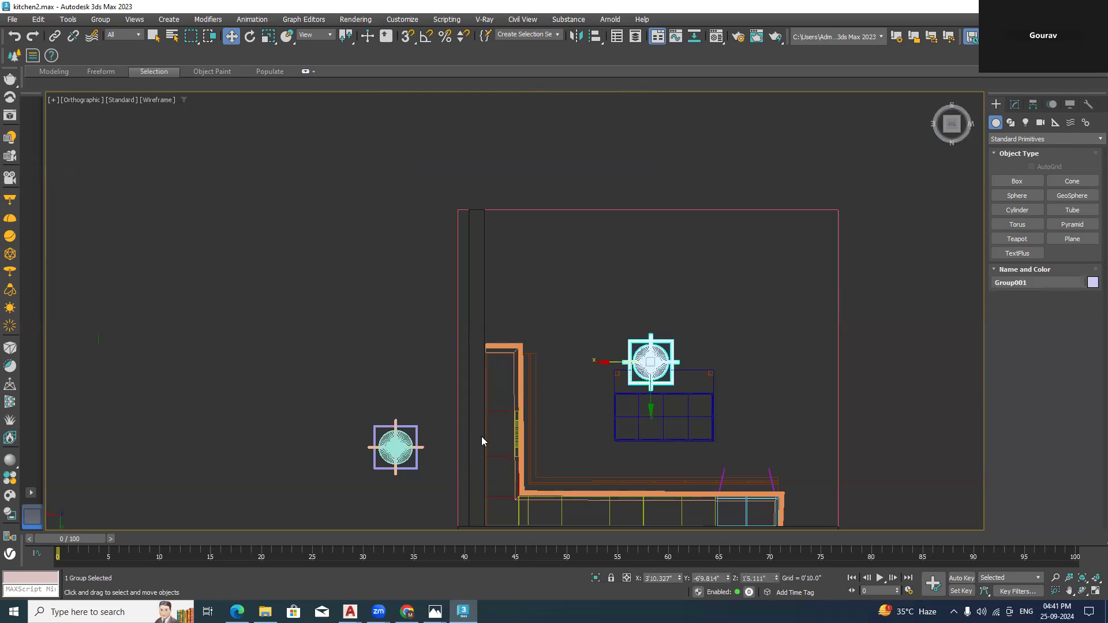
pyautogui.keyDown('alt'); pyautogui.moveTo(662, 370); pyautogui.dragTo(621, 298, button='middle'); pyautogui.keyUp('alt')
# Check the island against the reference photo and apply one FFD 2x2x2 modifier to the island table and cabinet together
pyautogui.click(954, 128)
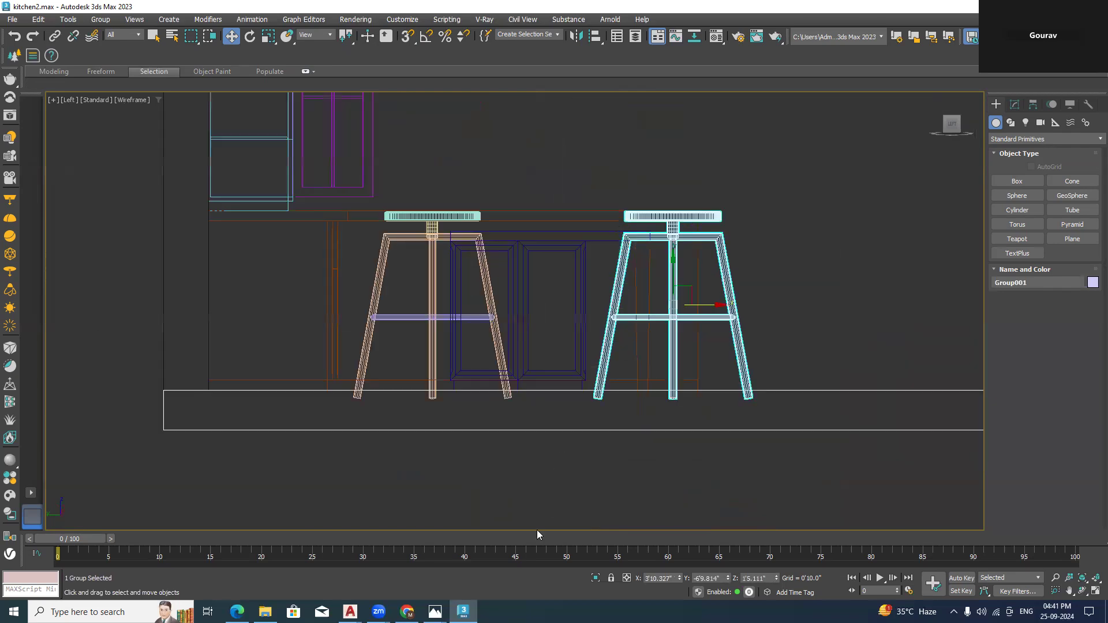
pyautogui.click(435, 612)
pyautogui.click(464, 612)
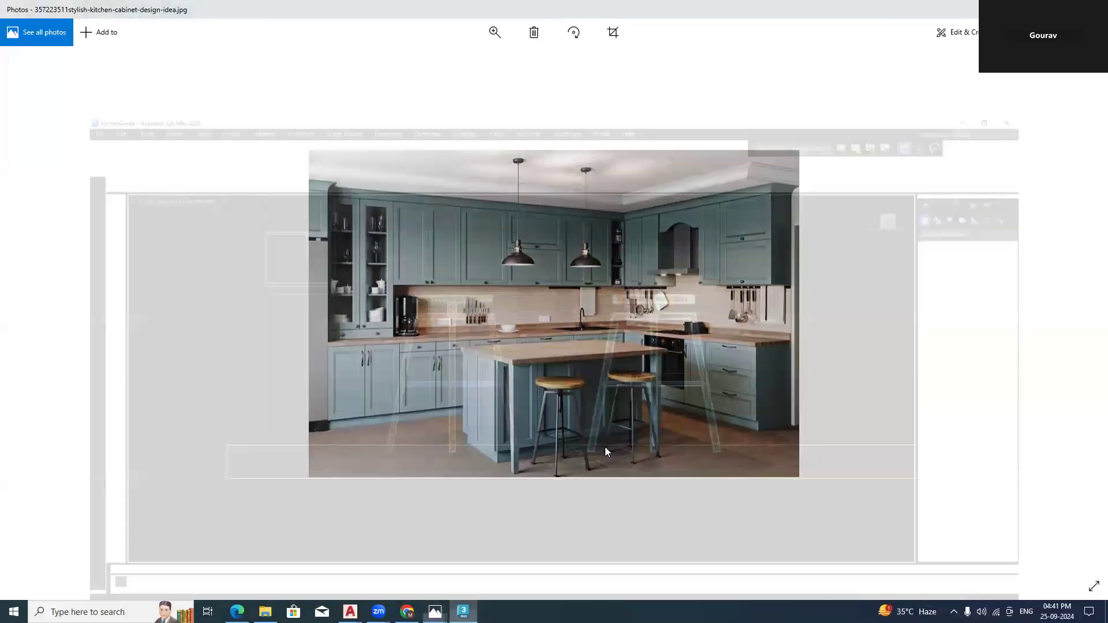
pyautogui.scroll(3, 532, 249)
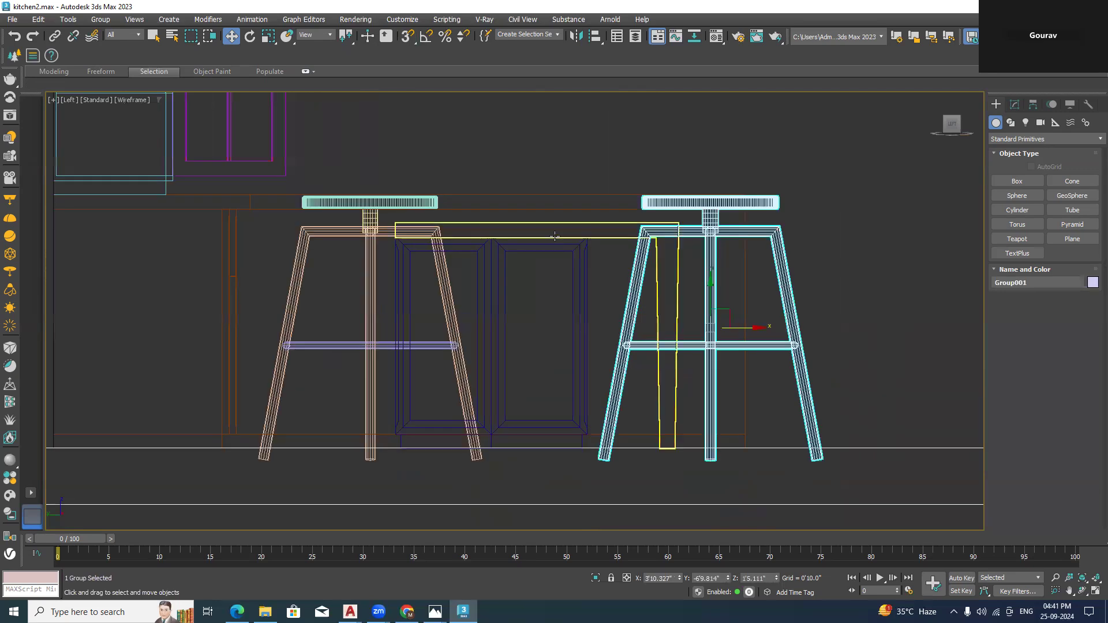
pyautogui.keyDown('ctrl'); pyautogui.click(527, 248); pyautogui.keyUp('ctrl')
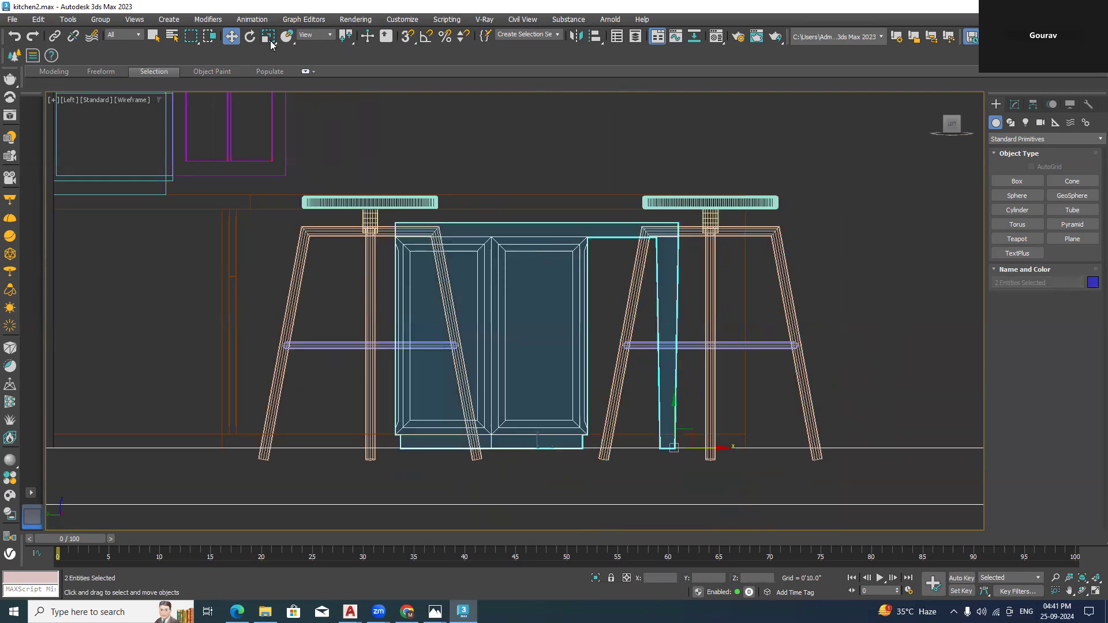
pyautogui.click(1016, 105)
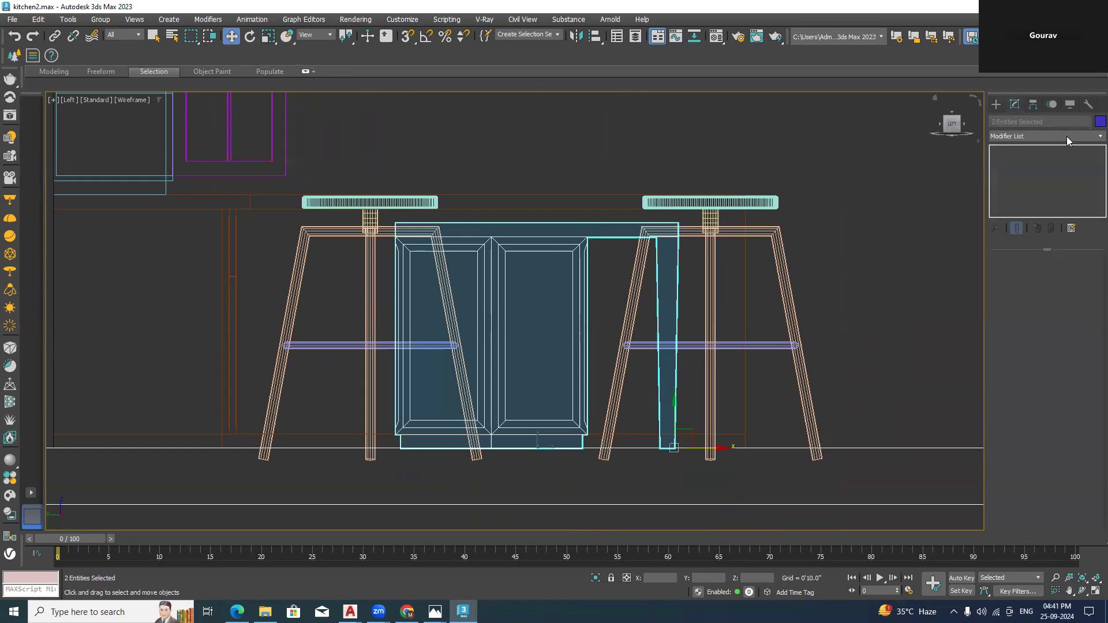
pyautogui.click(1066, 137)
pyautogui.press('f')
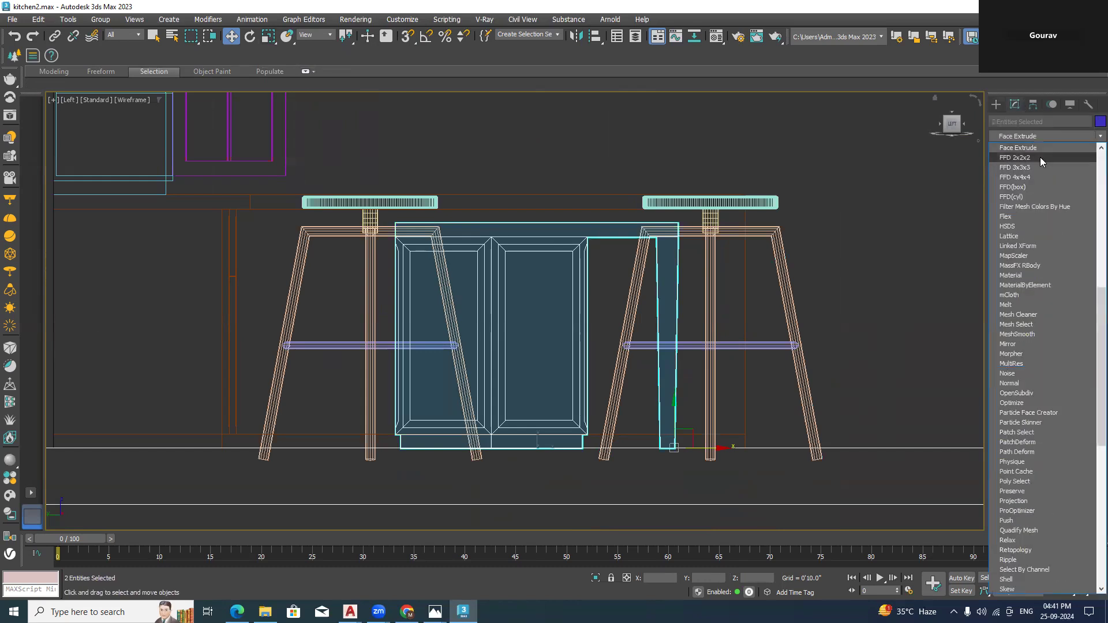
pyautogui.click(1040, 157)
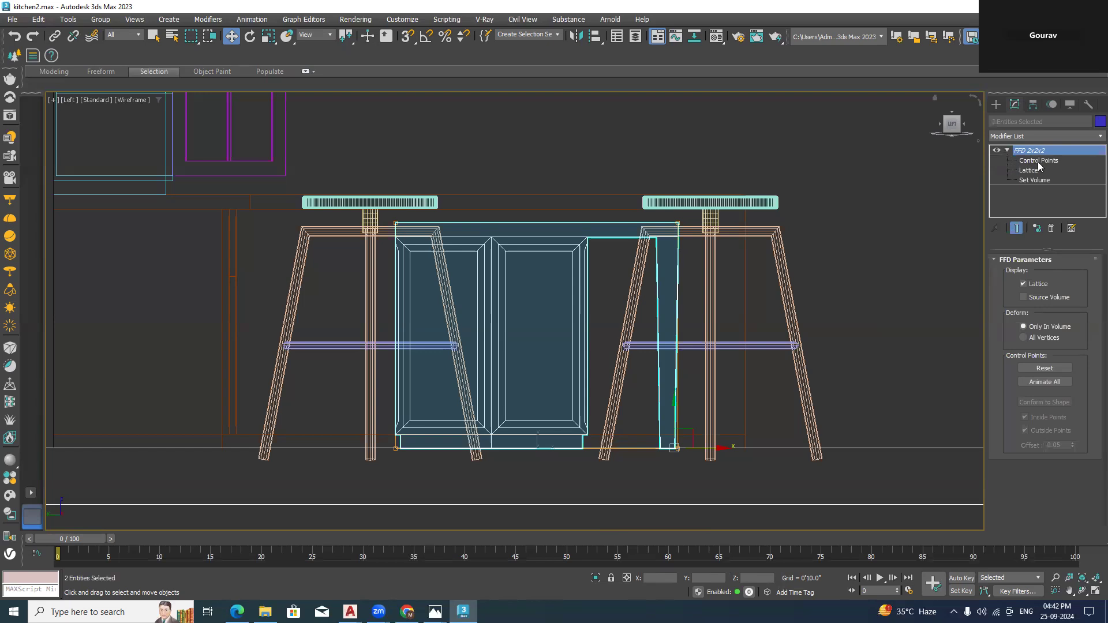
# Raise the upper FFD control points about 4 inches to bring the island's top level with the kitchen counter
pyautogui.click(1037, 161)
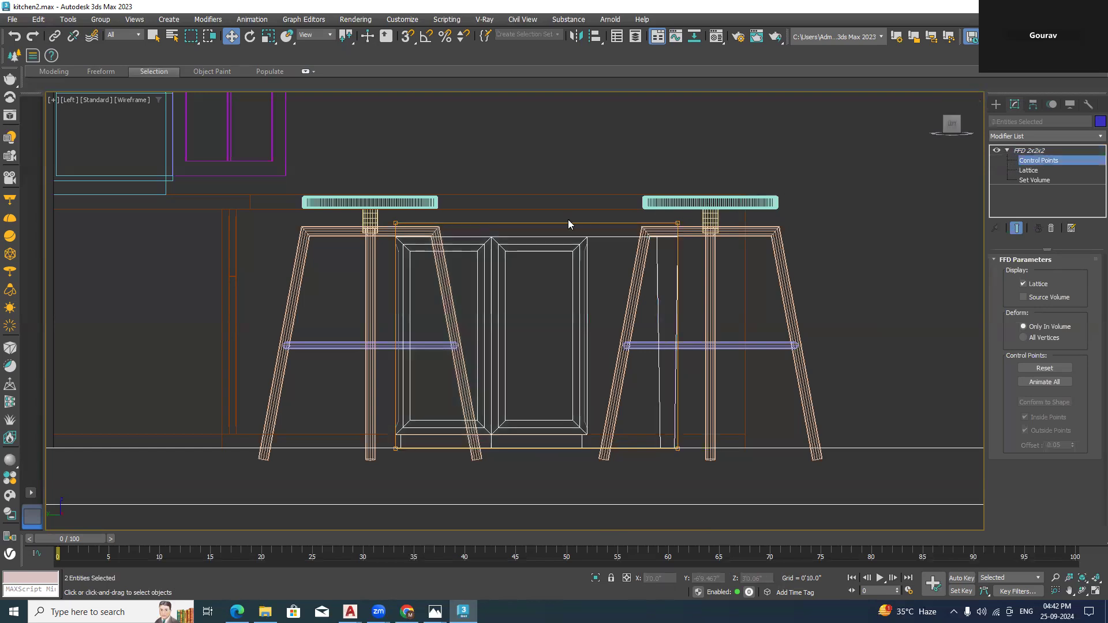
pyautogui.moveTo(309, 249); pyautogui.dragTo(310, 248)
pyautogui.press('F3')
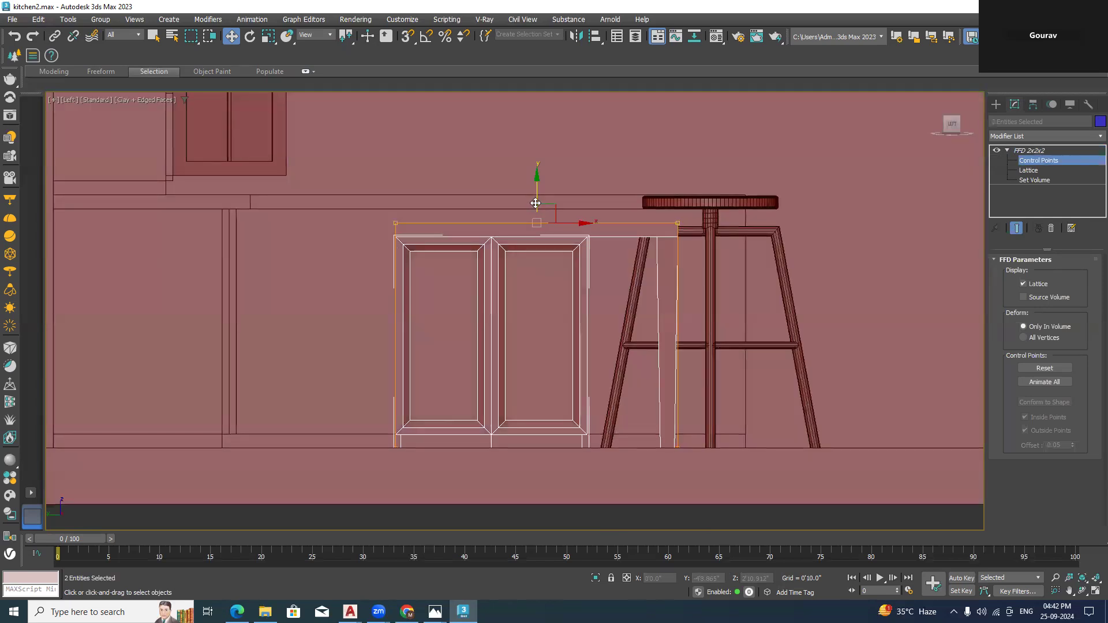
pyautogui.moveTo(536, 204); pyautogui.dragTo(536, 174)
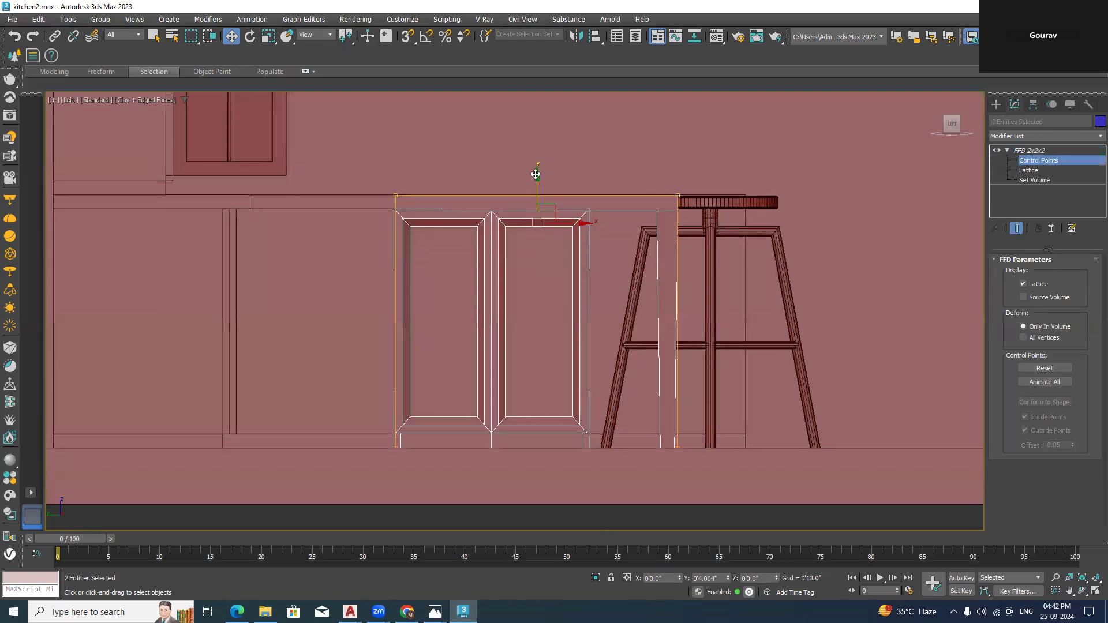
# Shift the FFD control points on the overhang side outward to deepen the island, and leave control-point editing
pyautogui.moveTo(629, 228); pyautogui.dragTo(535, 221, button='middle')
pyautogui.moveTo(549, 472); pyautogui.dragTo(548, 471)
pyautogui.moveTo(619, 318); pyautogui.dragTo(651, 319)
pyautogui.keyDown('alt'); pyautogui.moveTo(678, 378); pyautogui.dragTo(722, 356, button='middle'); pyautogui.keyUp('alt')
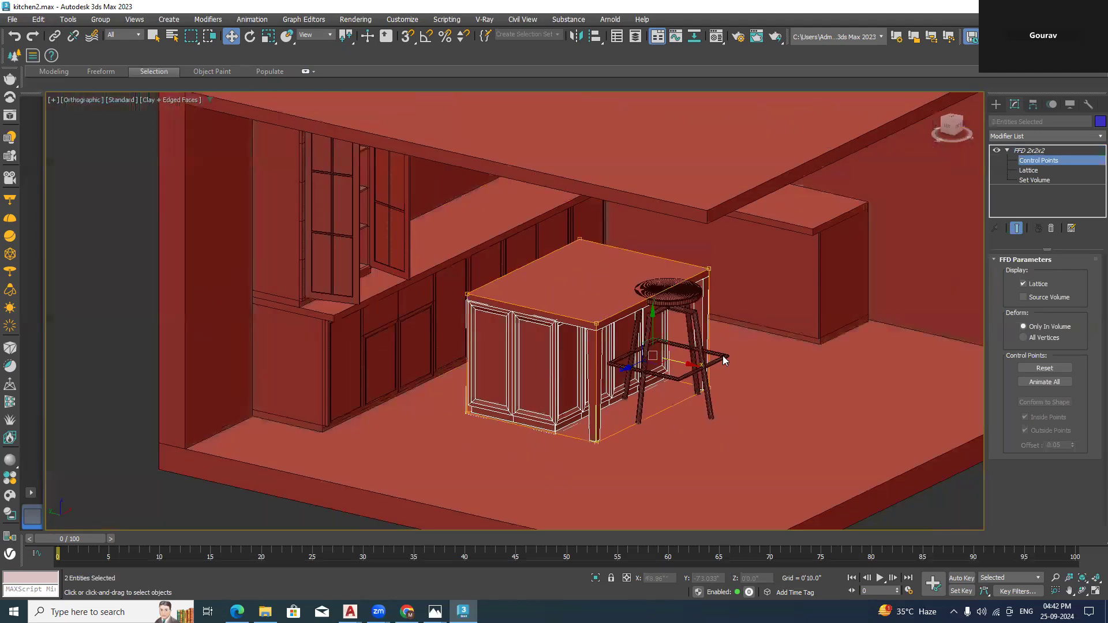
pyautogui.click(996, 104)
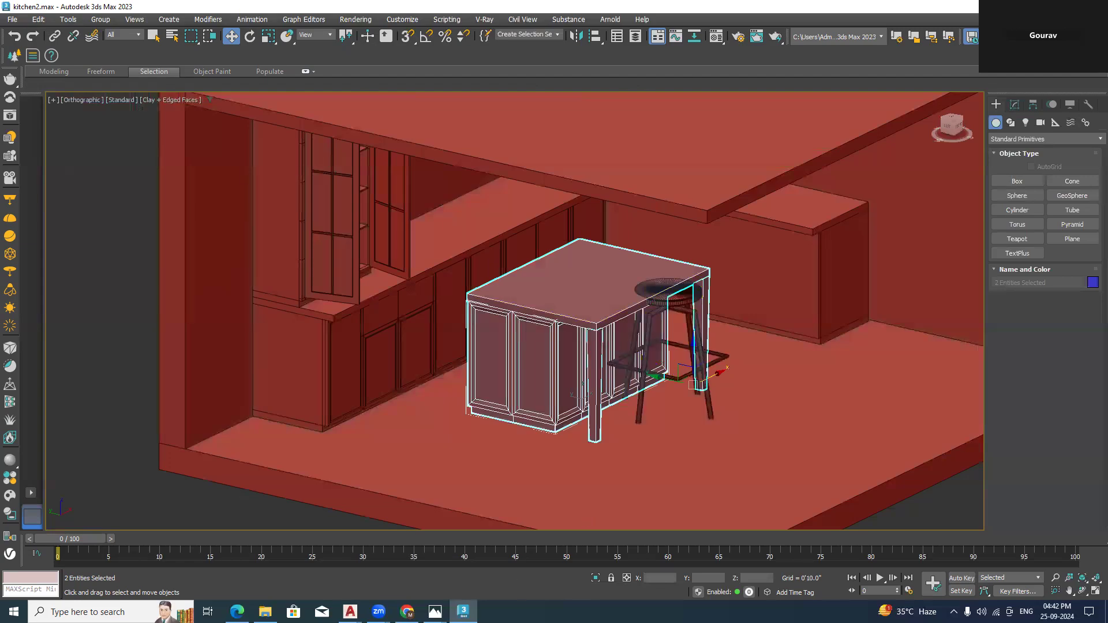
# Select the stool beside the island and scale it down uniformly to about 72% in the left view
pyautogui.click(464, 614)
pyautogui.click(463, 614)
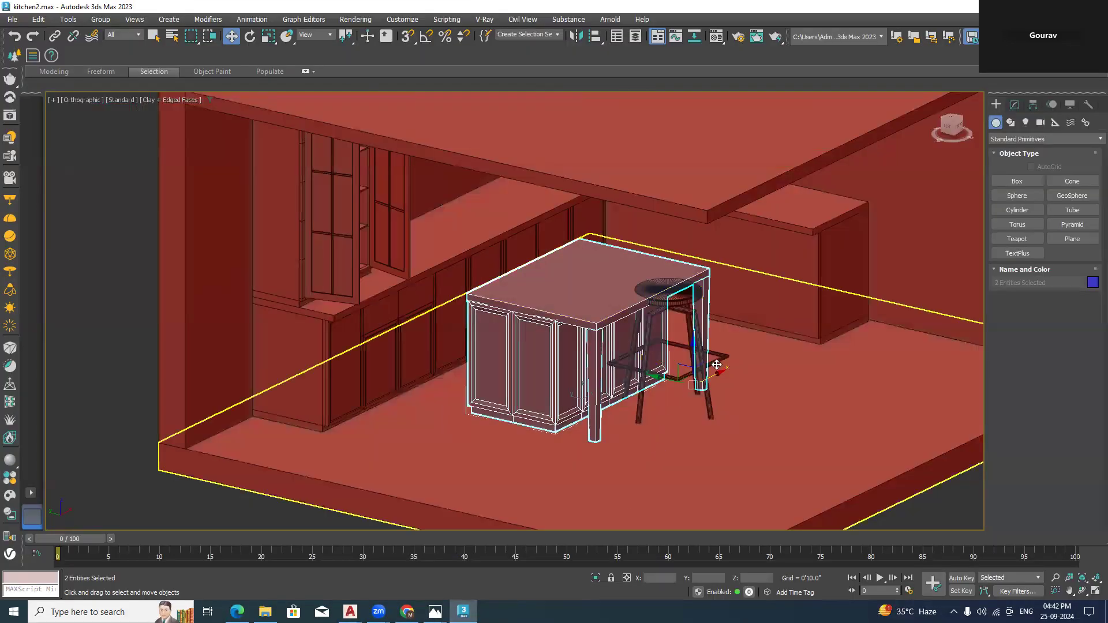
pyautogui.click(695, 322)
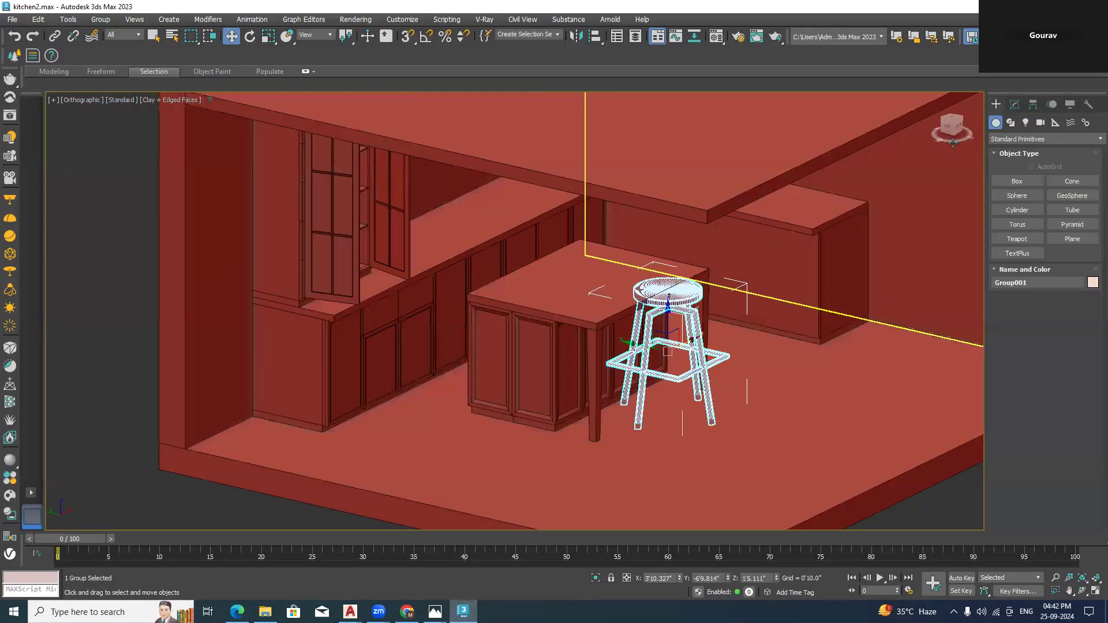
pyautogui.press('l')
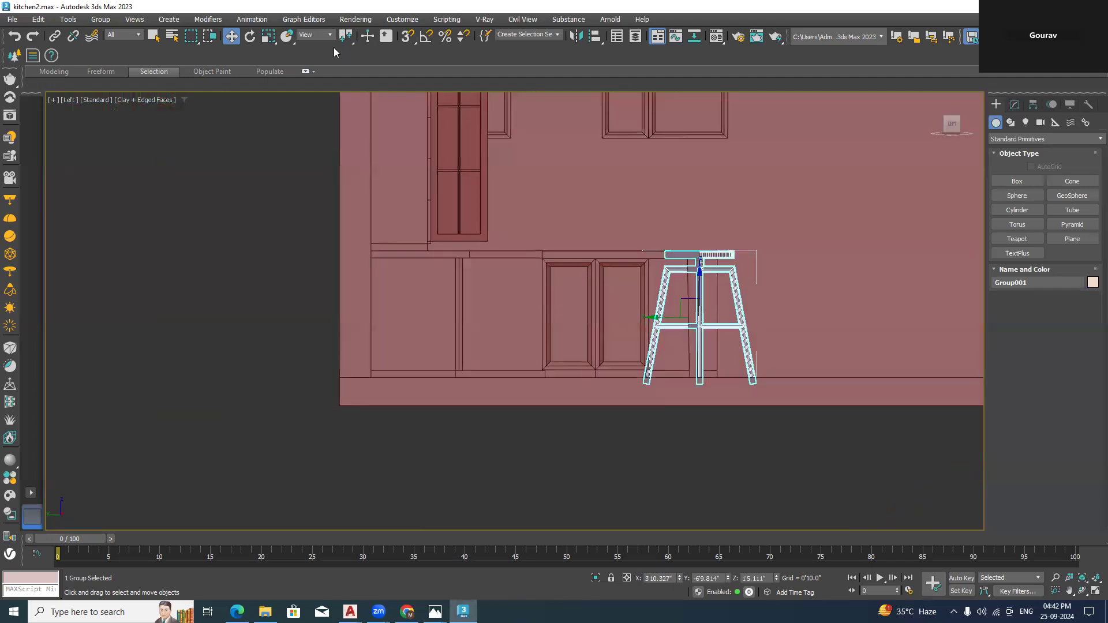
pyautogui.click(268, 36)
pyautogui.scroll(2, 679, 284)
pyautogui.moveTo(683, 284); pyautogui.dragTo(687, 323)
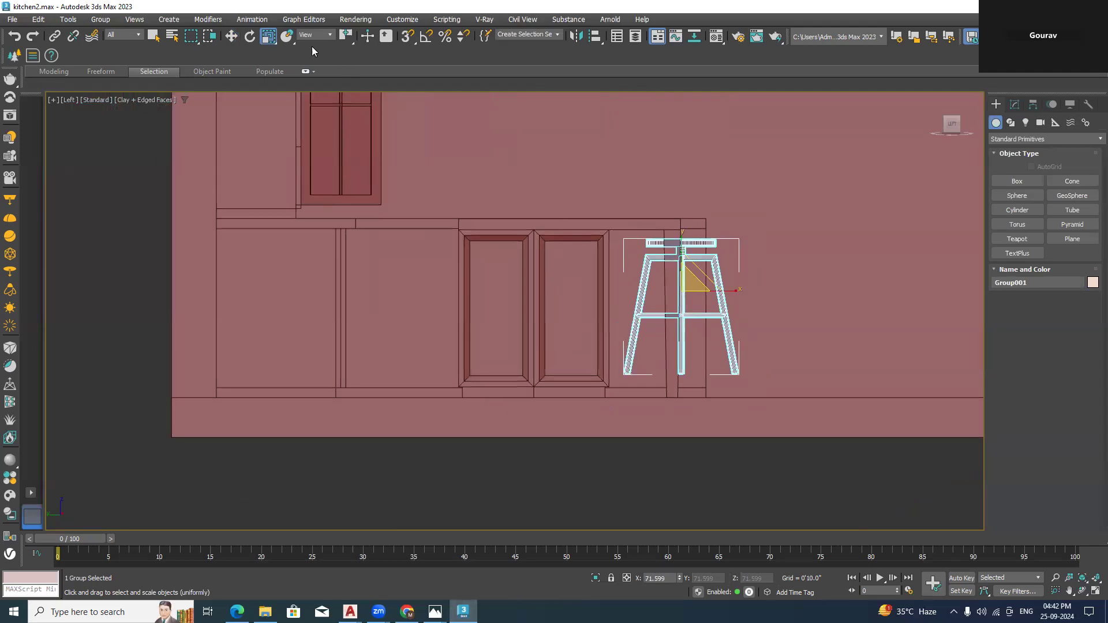
# Lower the scaled stool in the left view until its legs reach the floor
pyautogui.click(231, 36)
pyautogui.moveTo(687, 281); pyautogui.dragTo(688, 305)
pyautogui.scroll(5, 748, 398)
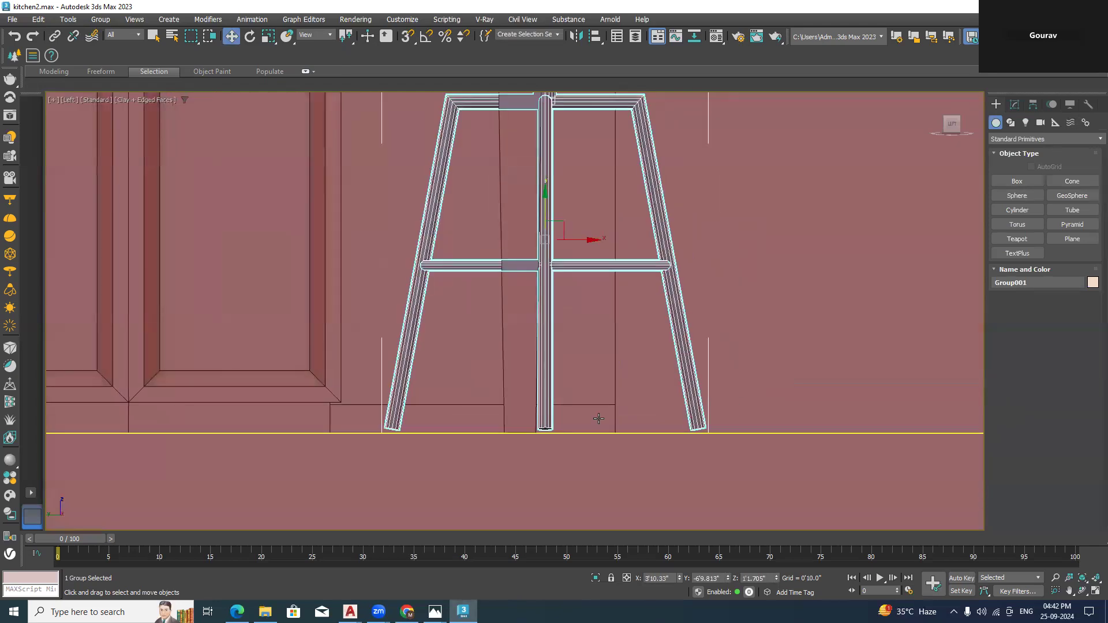
pyautogui.scroll(-2, 611, 407)
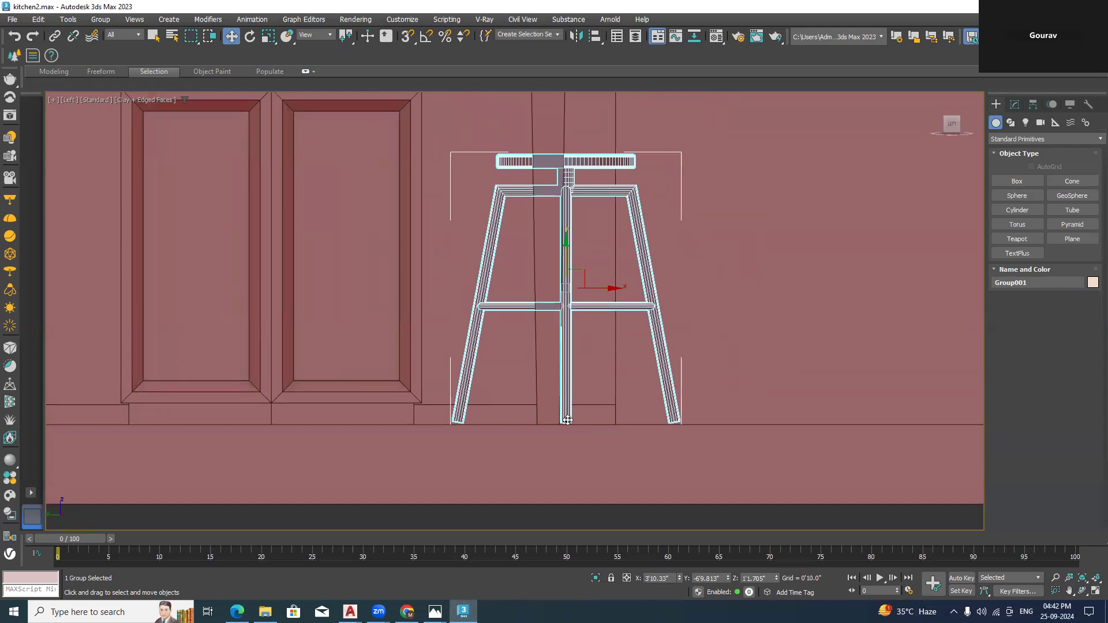
# Place the stool's pivot at the bottom of its legs using Affect Pivot Only with 3D snapping
pyautogui.click(1033, 104)
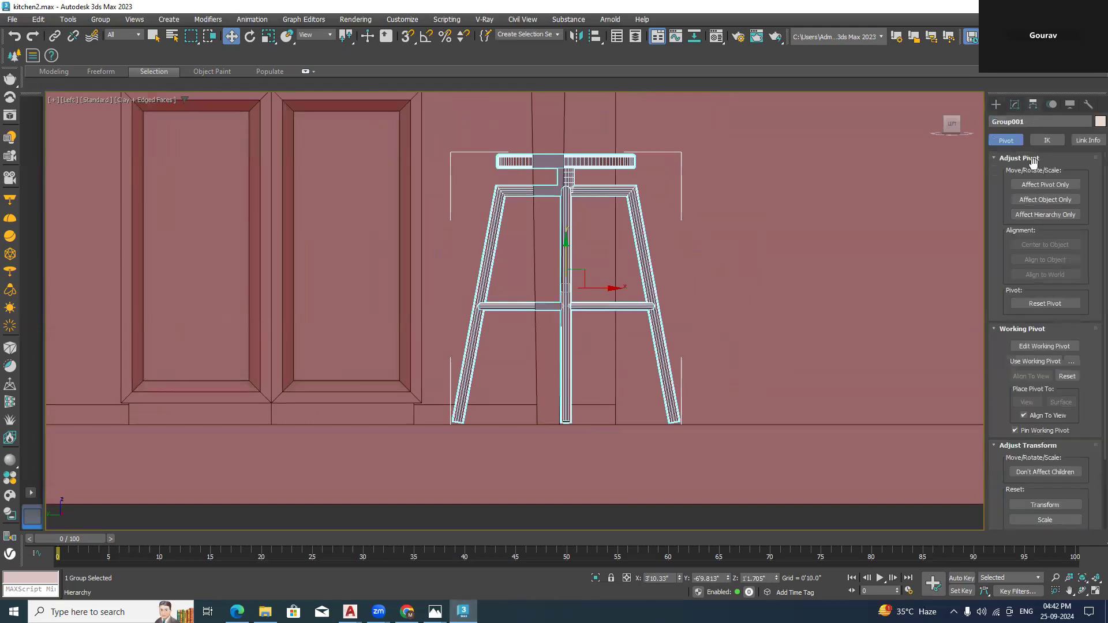
pyautogui.click(1038, 185)
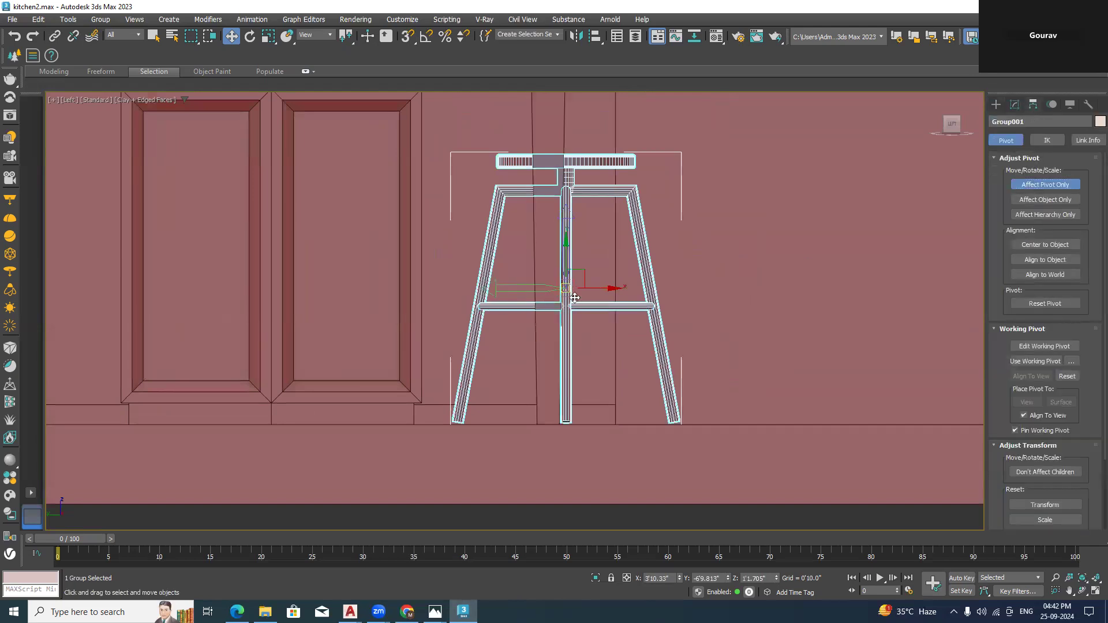
pyautogui.press('s')
pyautogui.moveTo(574, 298); pyautogui.dragTo(576, 431)
pyautogui.scroll(5, 566, 420)
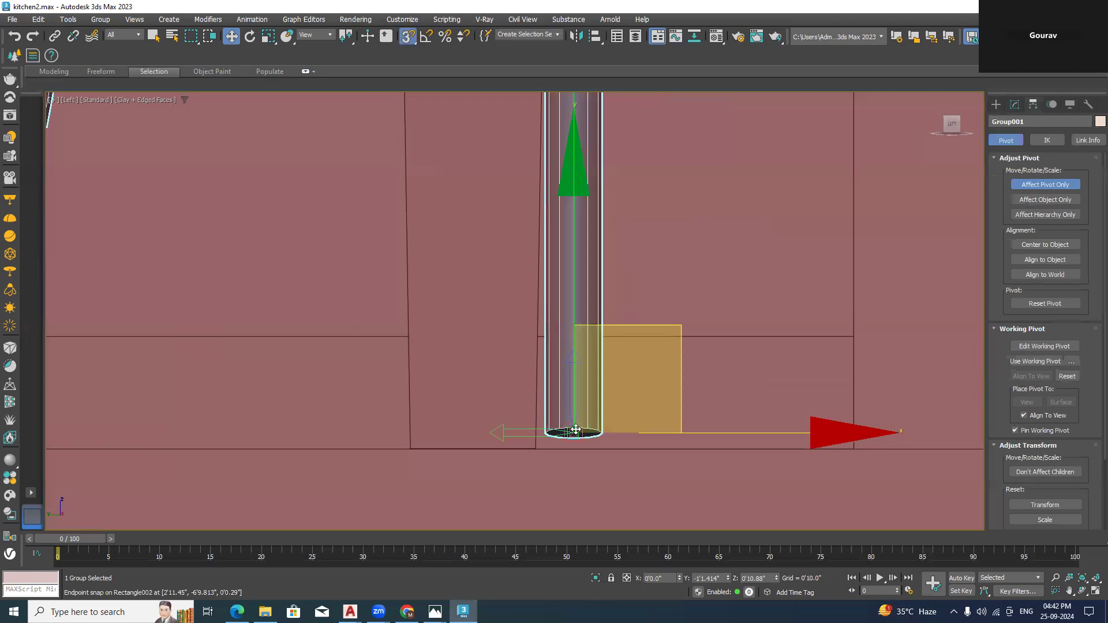
pyautogui.scroll(-6, 576, 430)
pyautogui.click(1050, 191)
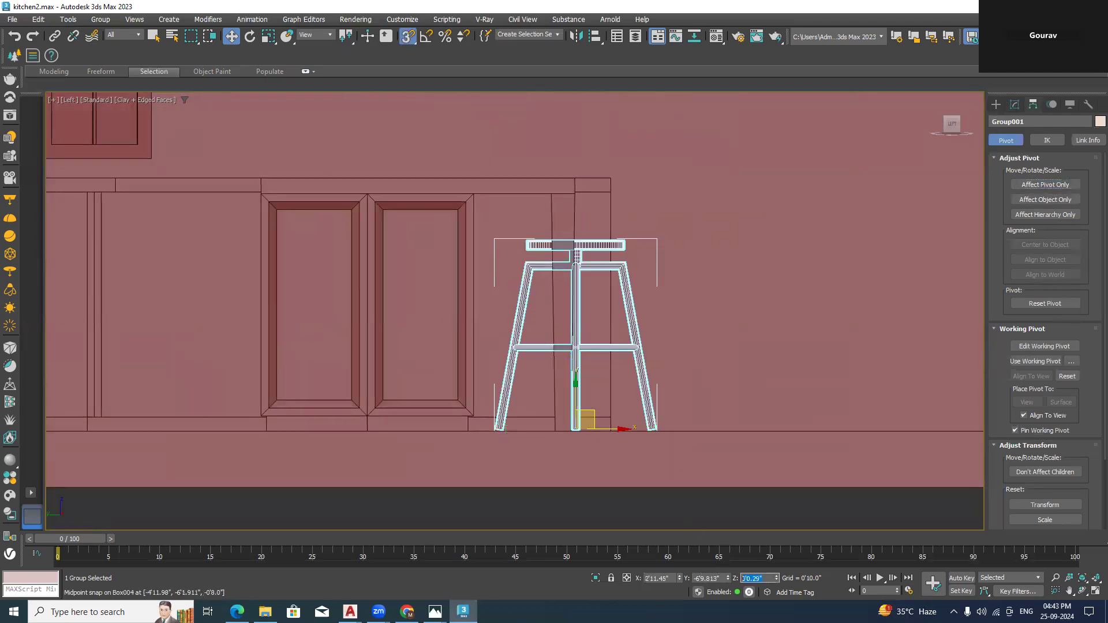
# Set the stool's Z position to 0 to rest it exactly on the floor
pyautogui.write('0')
pyautogui.press('Return')
pyautogui.click(725, 330)
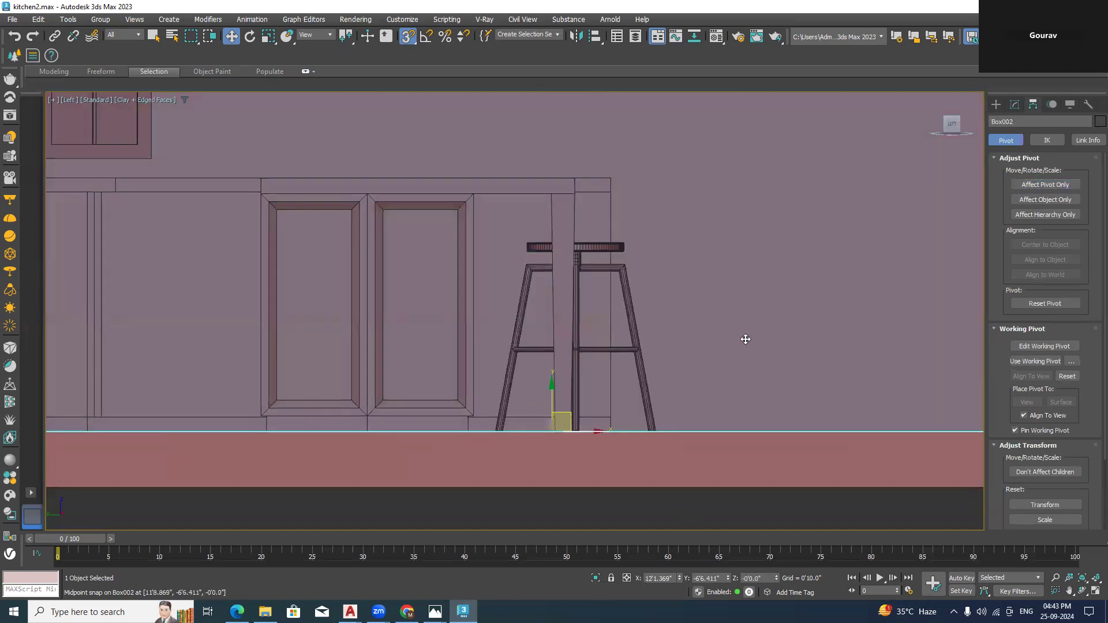
pyautogui.scroll(-3, 744, 346)
pyautogui.scroll(3, 667, 370)
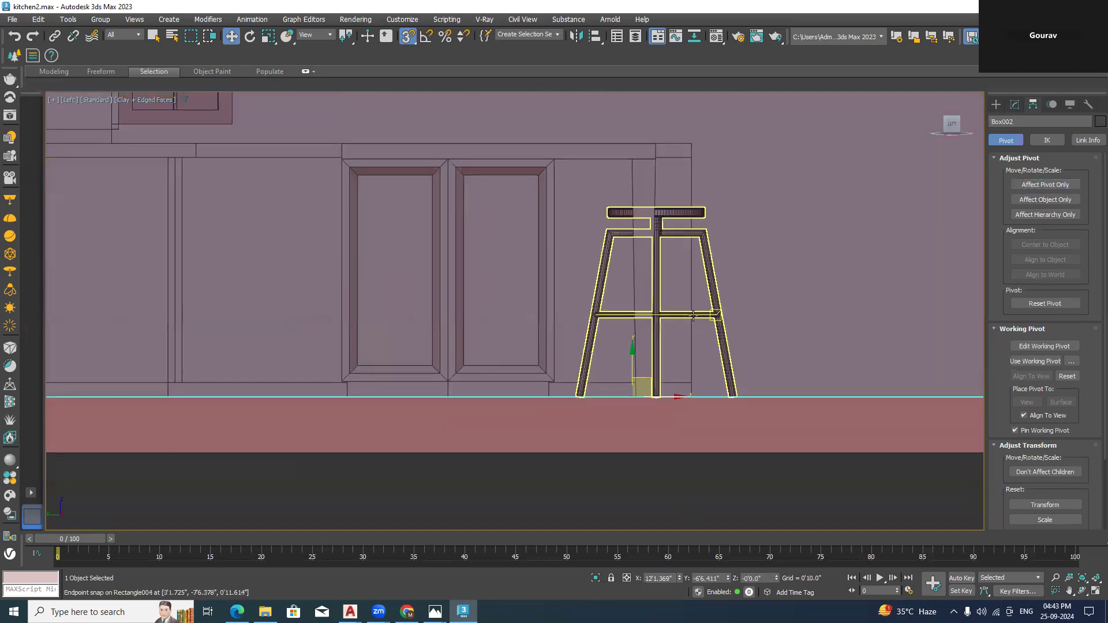
pyautogui.scroll(-3, 703, 317)
pyautogui.keyDown('alt'); pyautogui.moveTo(747, 352); pyautogui.dragTo(695, 354, button='middle'); pyautogui.keyUp('alt')
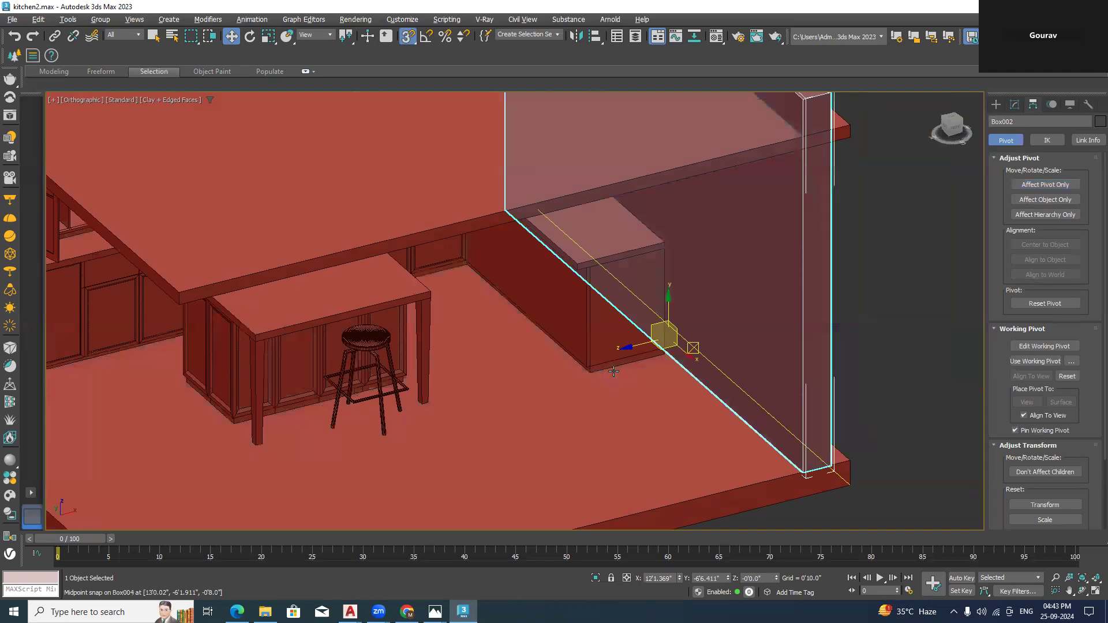
# Clone the stool as one copy along the island's long side with snapping off, and nudge the original slightly farther from it
pyautogui.scroll(2, 375, 342)
pyautogui.click(376, 342)
pyautogui.moveTo(463, 345); pyautogui.dragTo(615, 345, button='middle')
pyautogui.click(405, 41)
pyautogui.moveTo(537, 452); pyautogui.dragTo(577, 418, button='middle')
pyautogui.keyDown('shift'); pyautogui.moveTo(577, 417); pyautogui.dragTo(473, 454); pyautogui.keyUp('shift')
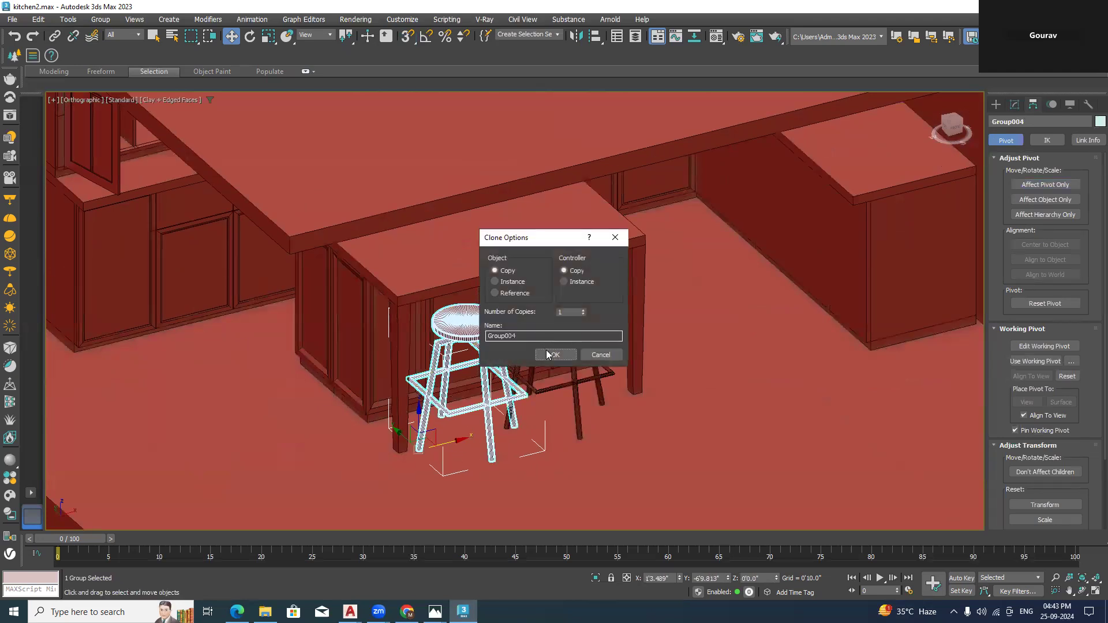
pyautogui.click(547, 354)
pyautogui.click(577, 314)
pyautogui.moveTo(546, 421); pyautogui.dragTo(564, 419)
# Select both stools and move them together outward from the island's overhang
pyautogui.keyDown('ctrl'); pyautogui.click(488, 380); pyautogui.keyUp('ctrl')
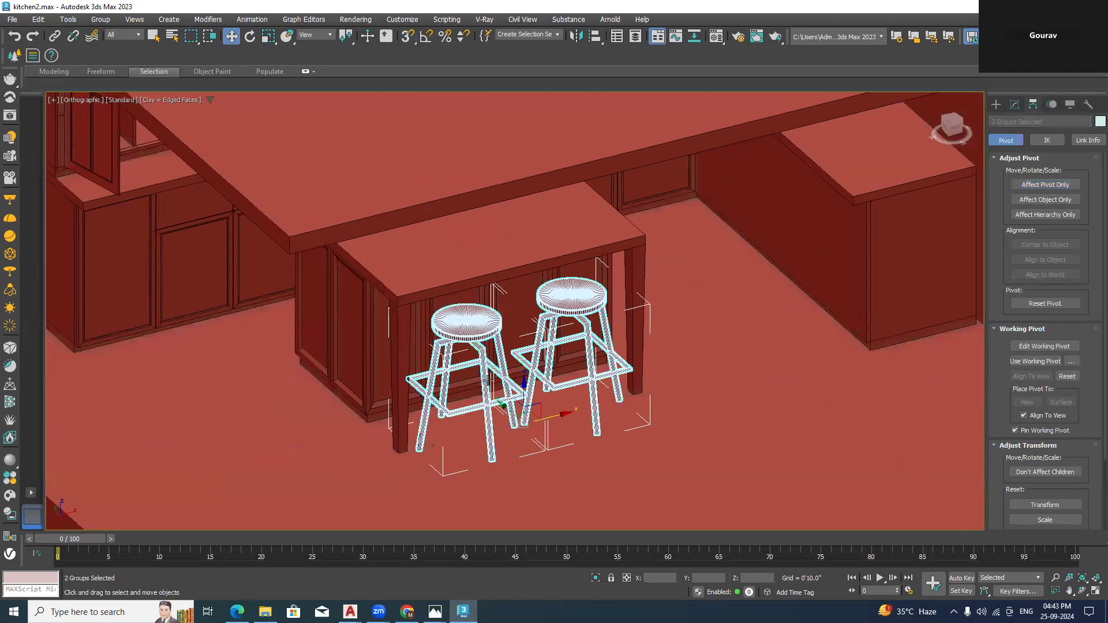
pyautogui.scroll(-5, 643, 471)
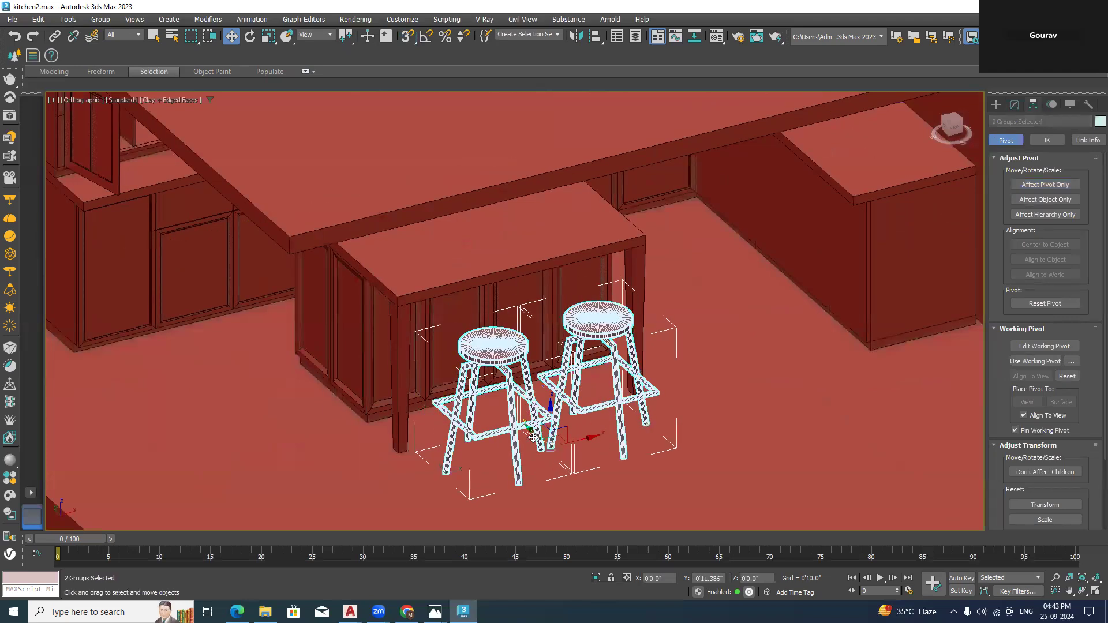
pyautogui.click(854, 506)
pyautogui.moveTo(836, 501)
pyautogui.keyDown('alt'); pyautogui.mouseDown(button='middle')
pyautogui.moveTo(788, 436)
pyautogui.moveTo(788, 456)
pyautogui.moveTo(811, 435)
pyautogui.moveTo(752, 452)
pyautogui.moveTo(762, 483)
pyautogui.moveTo(801, 455)
pyautogui.moveTo(838, 487)
pyautogui.mouseUp(button='middle'); pyautogui.keyUp('alt')
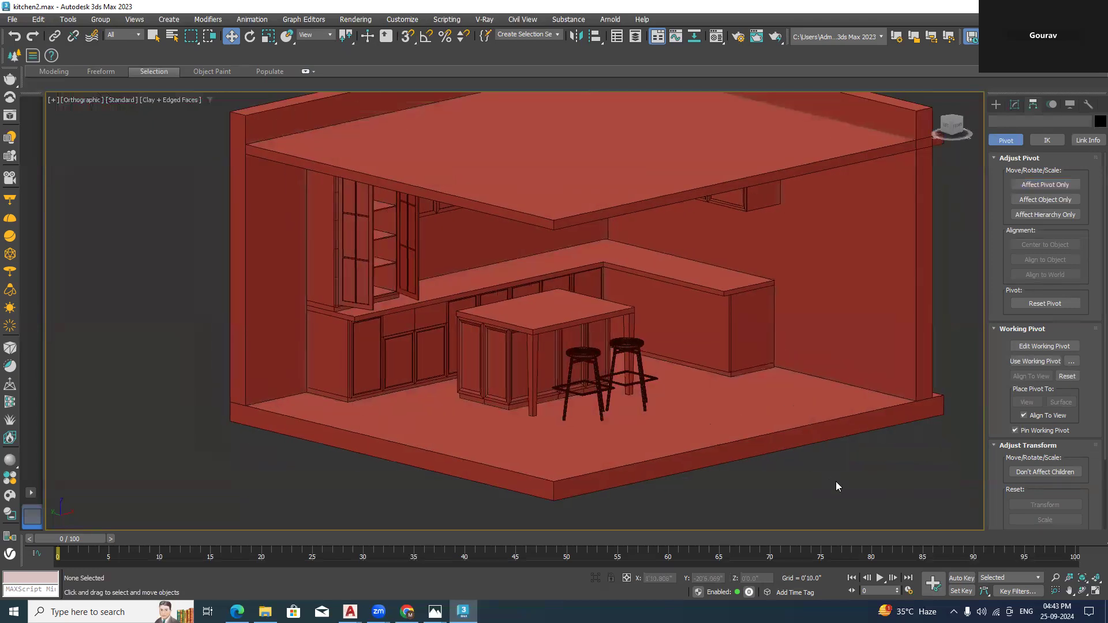